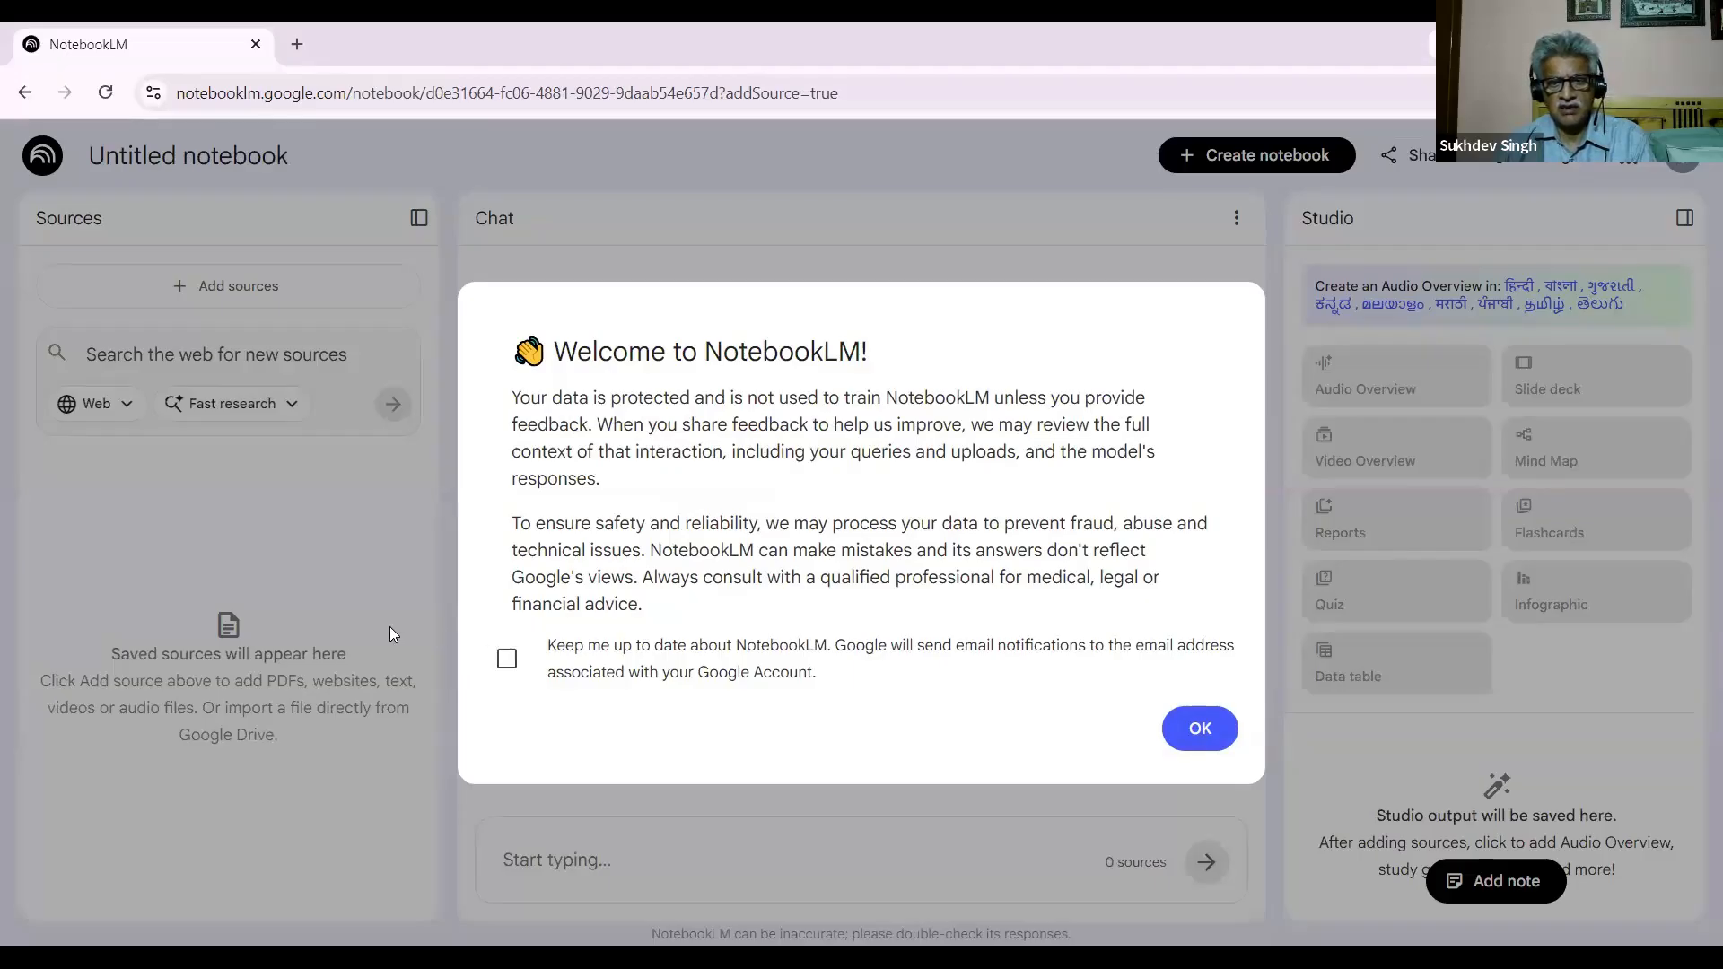
Step: Accept the NotebookLM welcome notice and close the source-adding dialog
click(1174, 729)
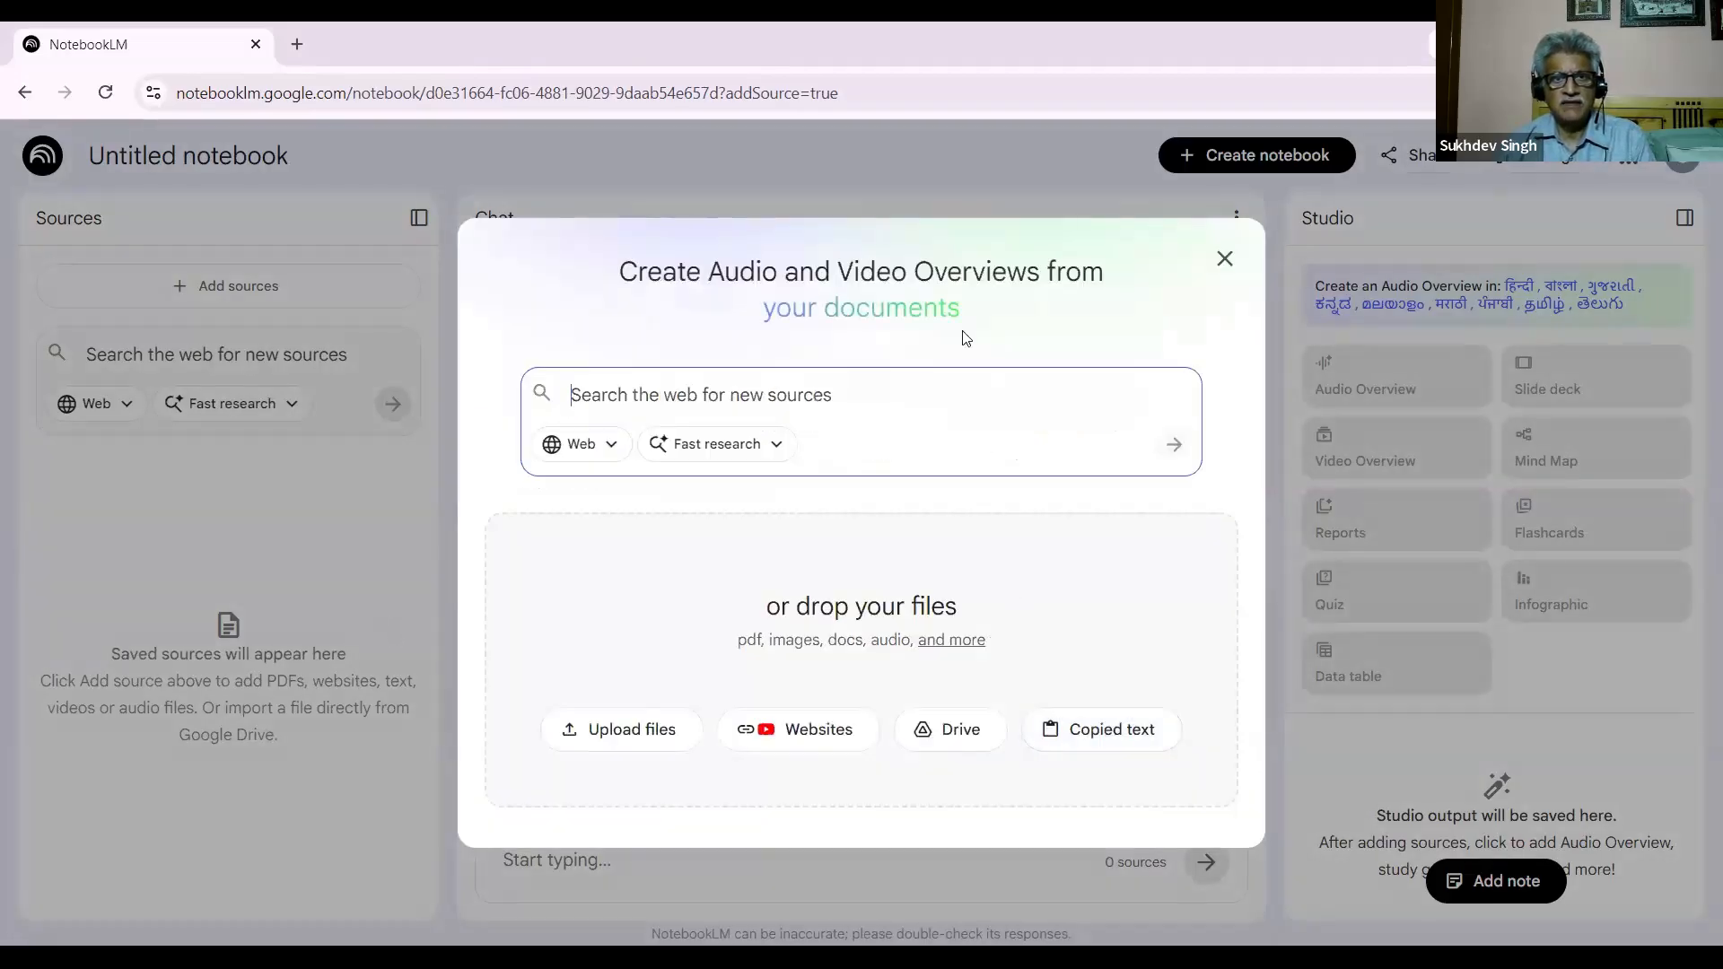
drag(1027, 274, 851, 255)
click(590, 361)
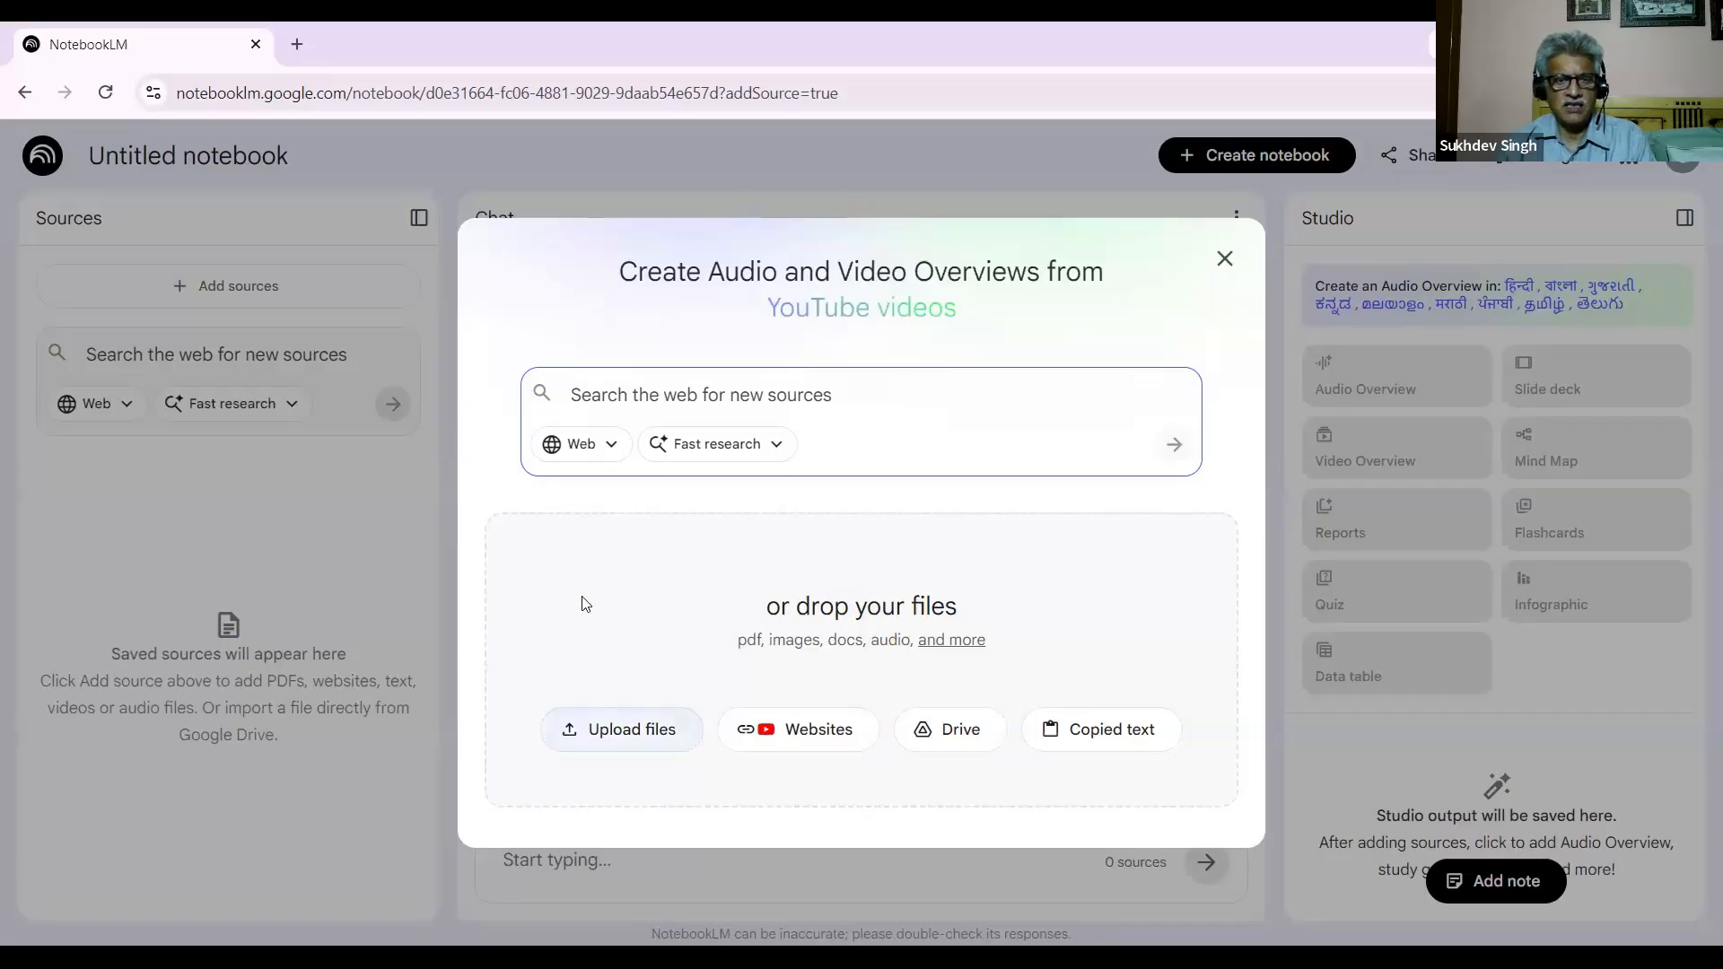
drag(1046, 271, 1103, 271)
click(577, 264)
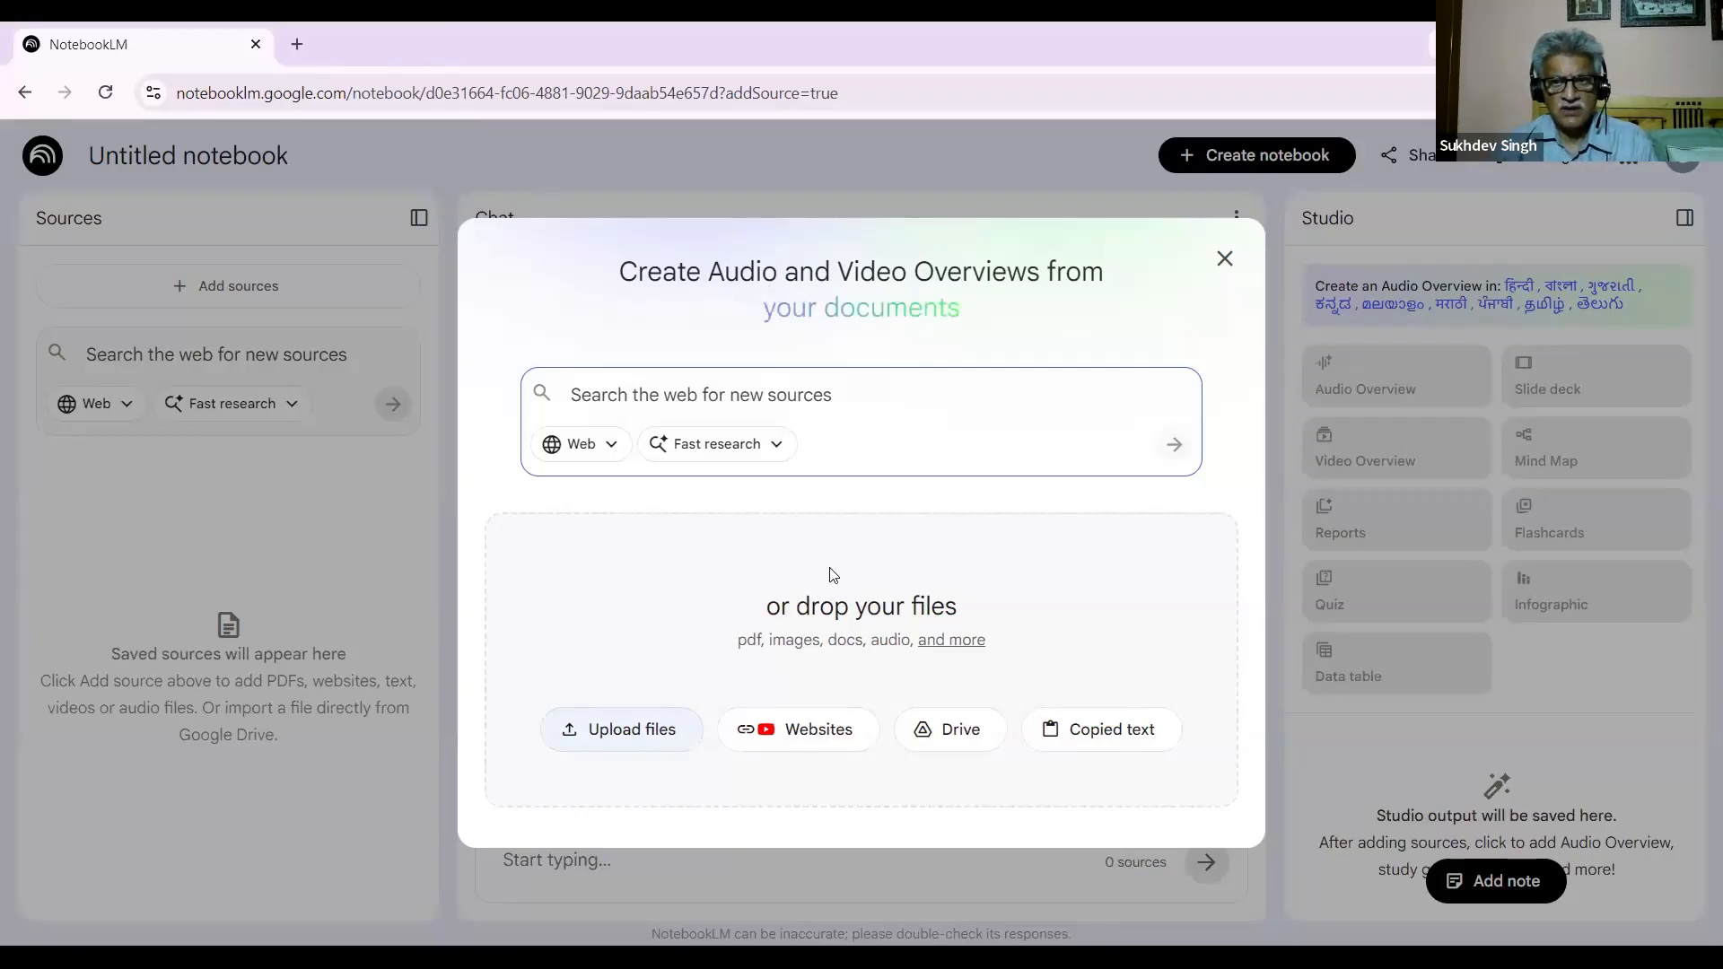
key(Escape)
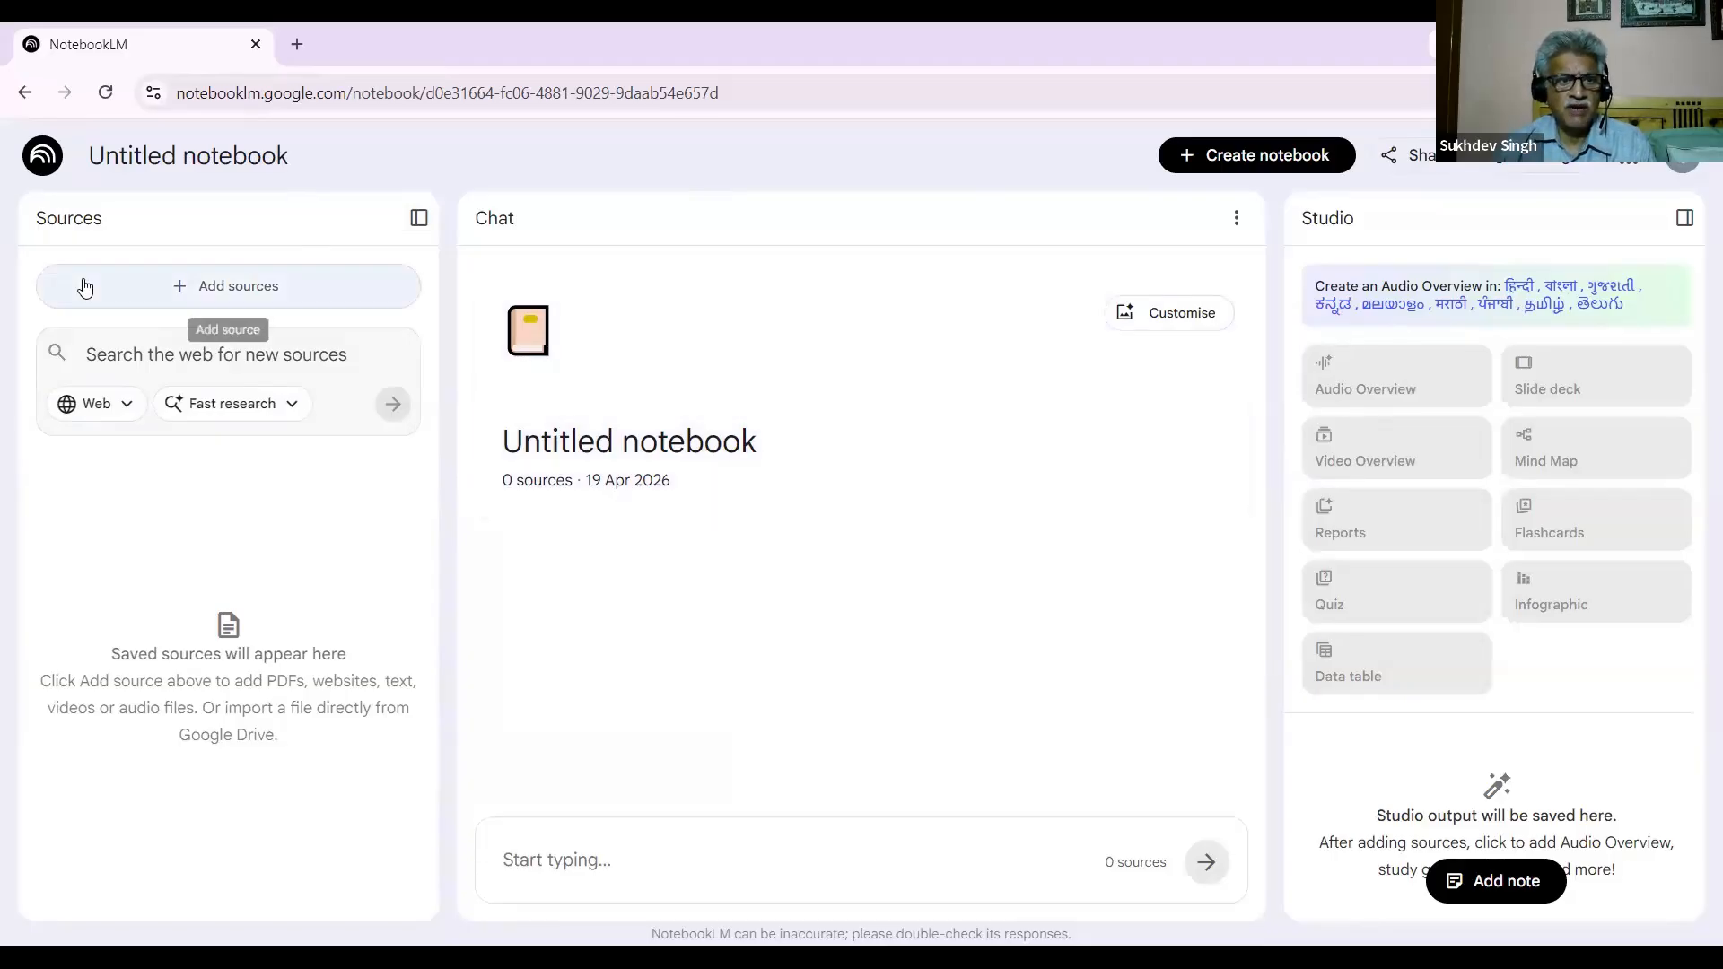
Step: Start uploading source files to the notebook and browse to the AI4LIB folder on the suk2 (D:) drive
click(190, 291)
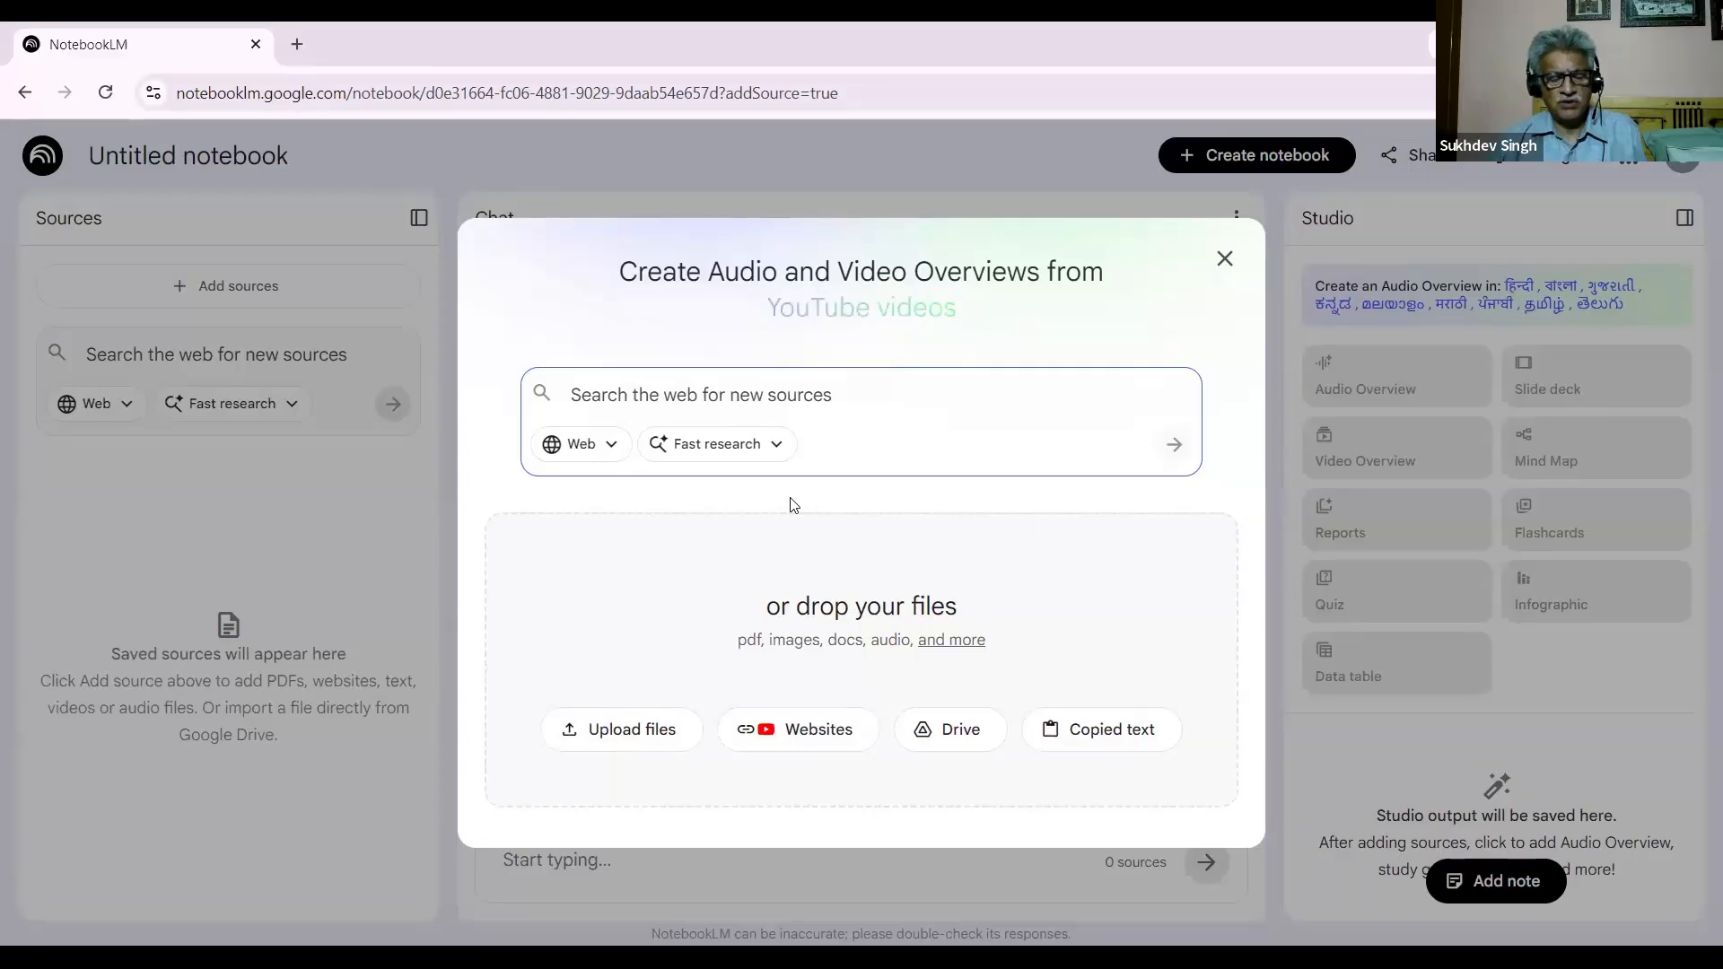
click(618, 731)
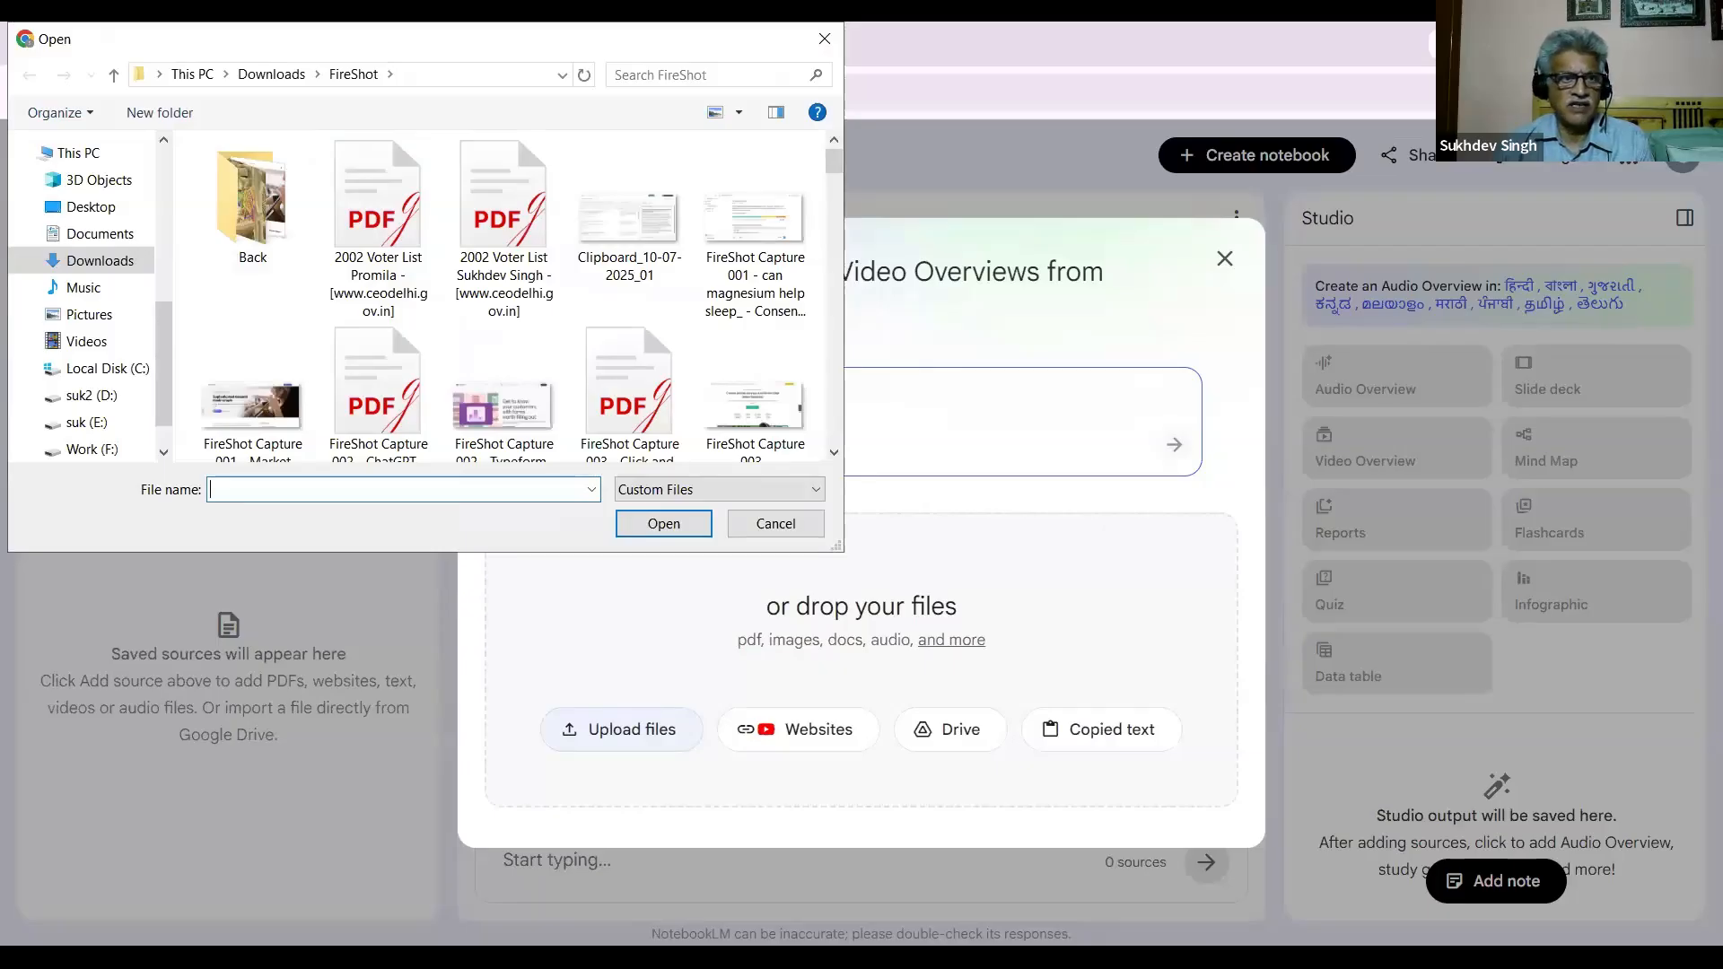
click(105, 397)
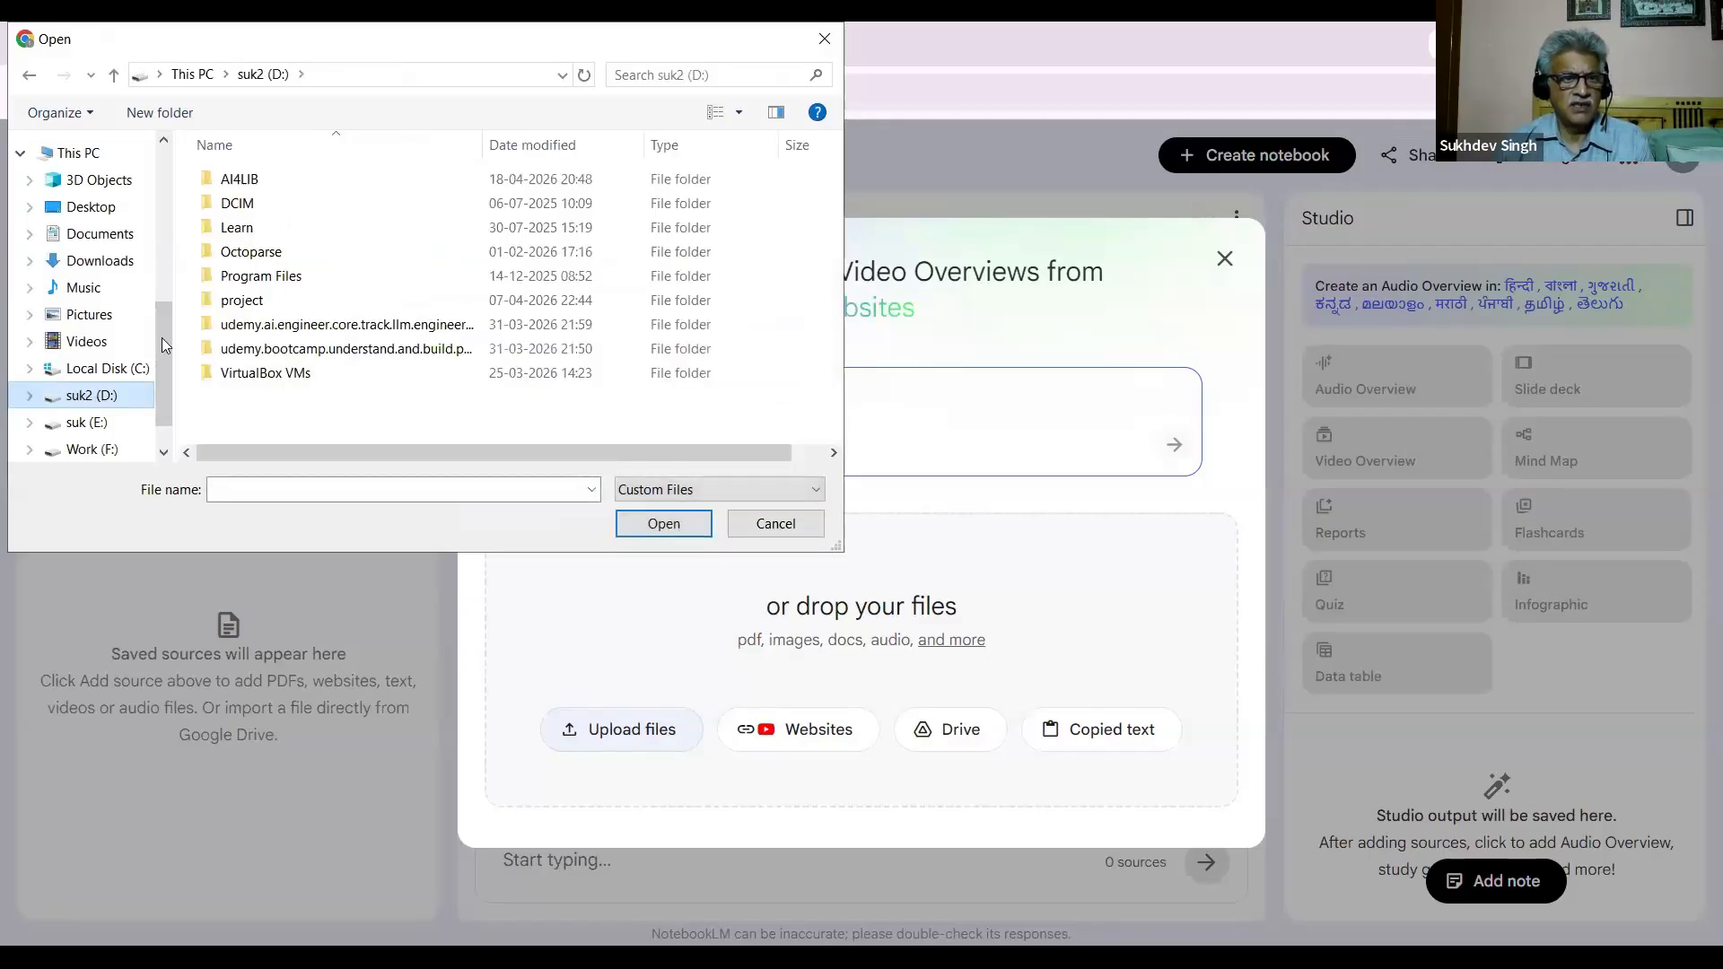
double_click(253, 181)
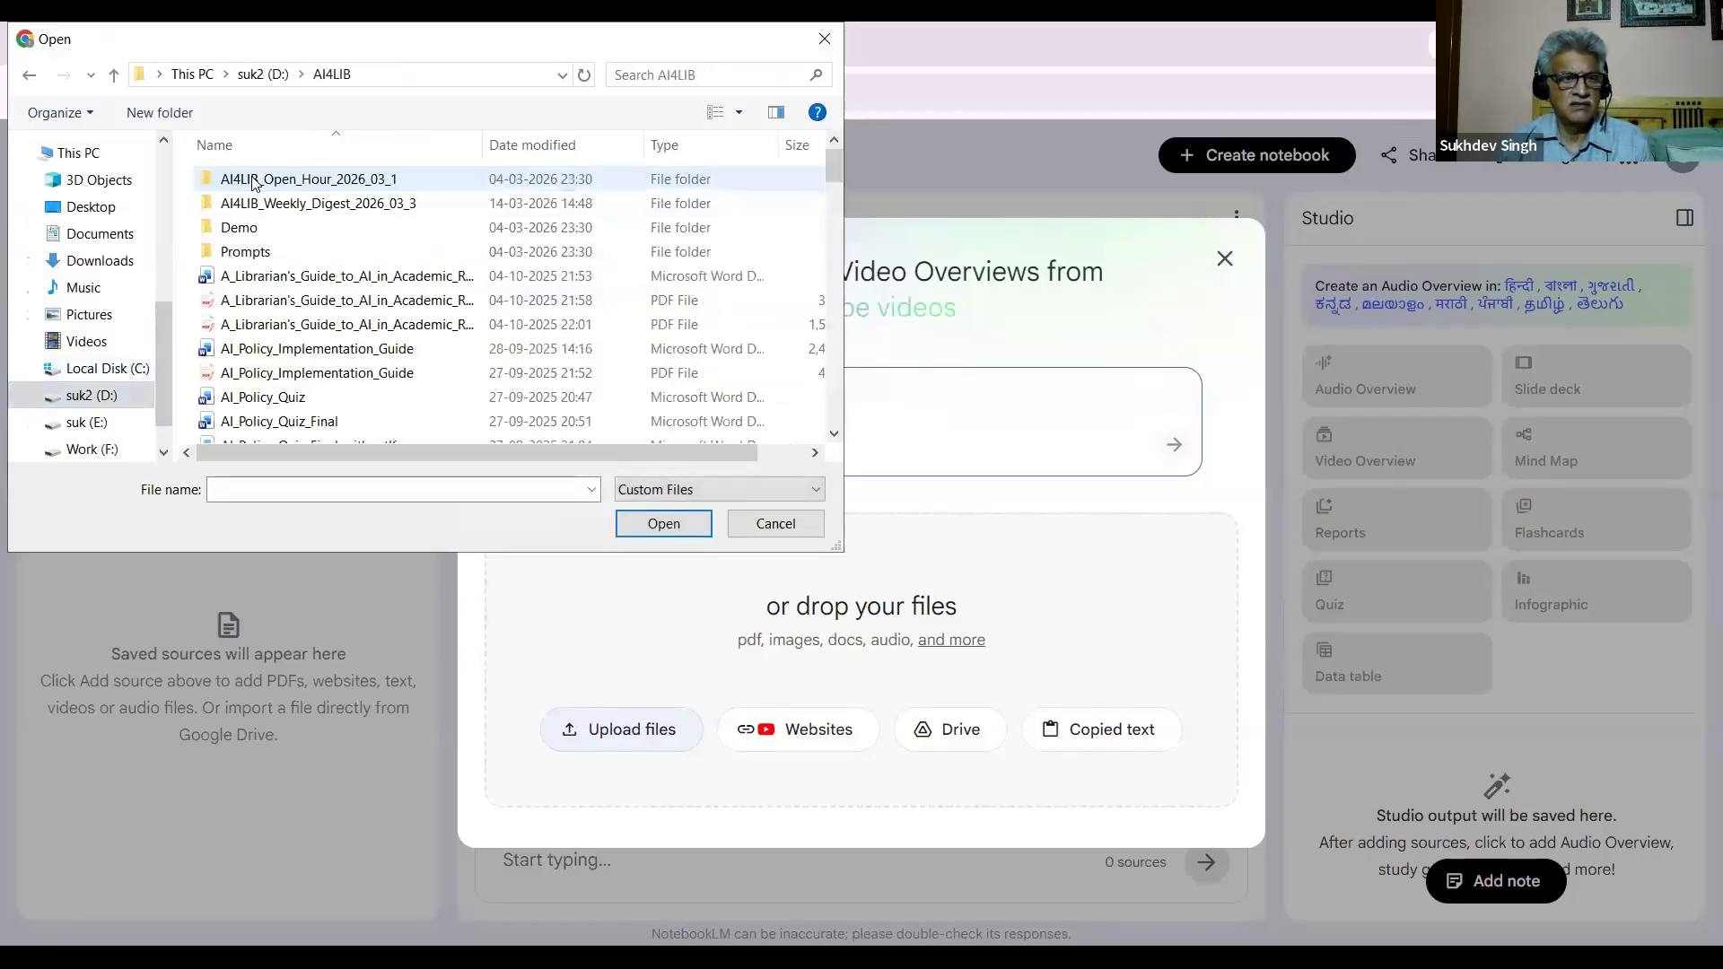
Step: Select the consecutive files AI4LIB_Weekly_Posts_202510_3 through AI4LIB_Weekly_Posts_202512_1 for upload
scroll(833, 189, down, 3)
scroll(828, 231, down, 5)
drag(825, 235, 793, 322)
scroll(795, 387, down, 1)
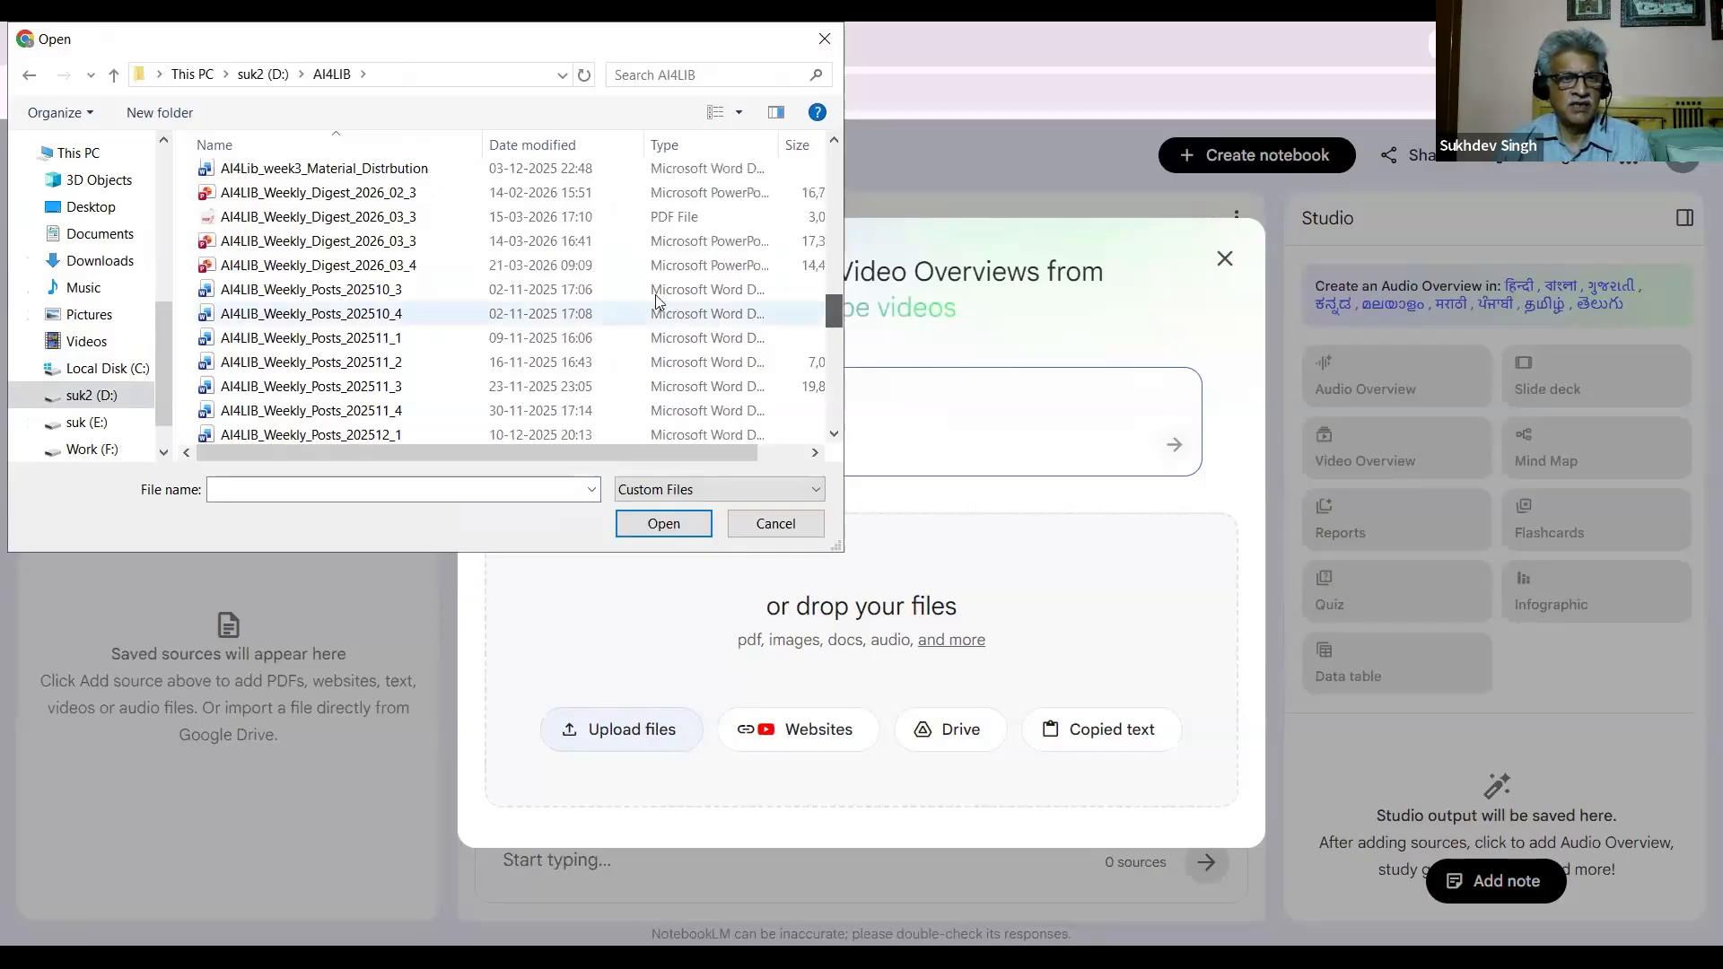
click(347, 290)
ctrl+click(346, 316)
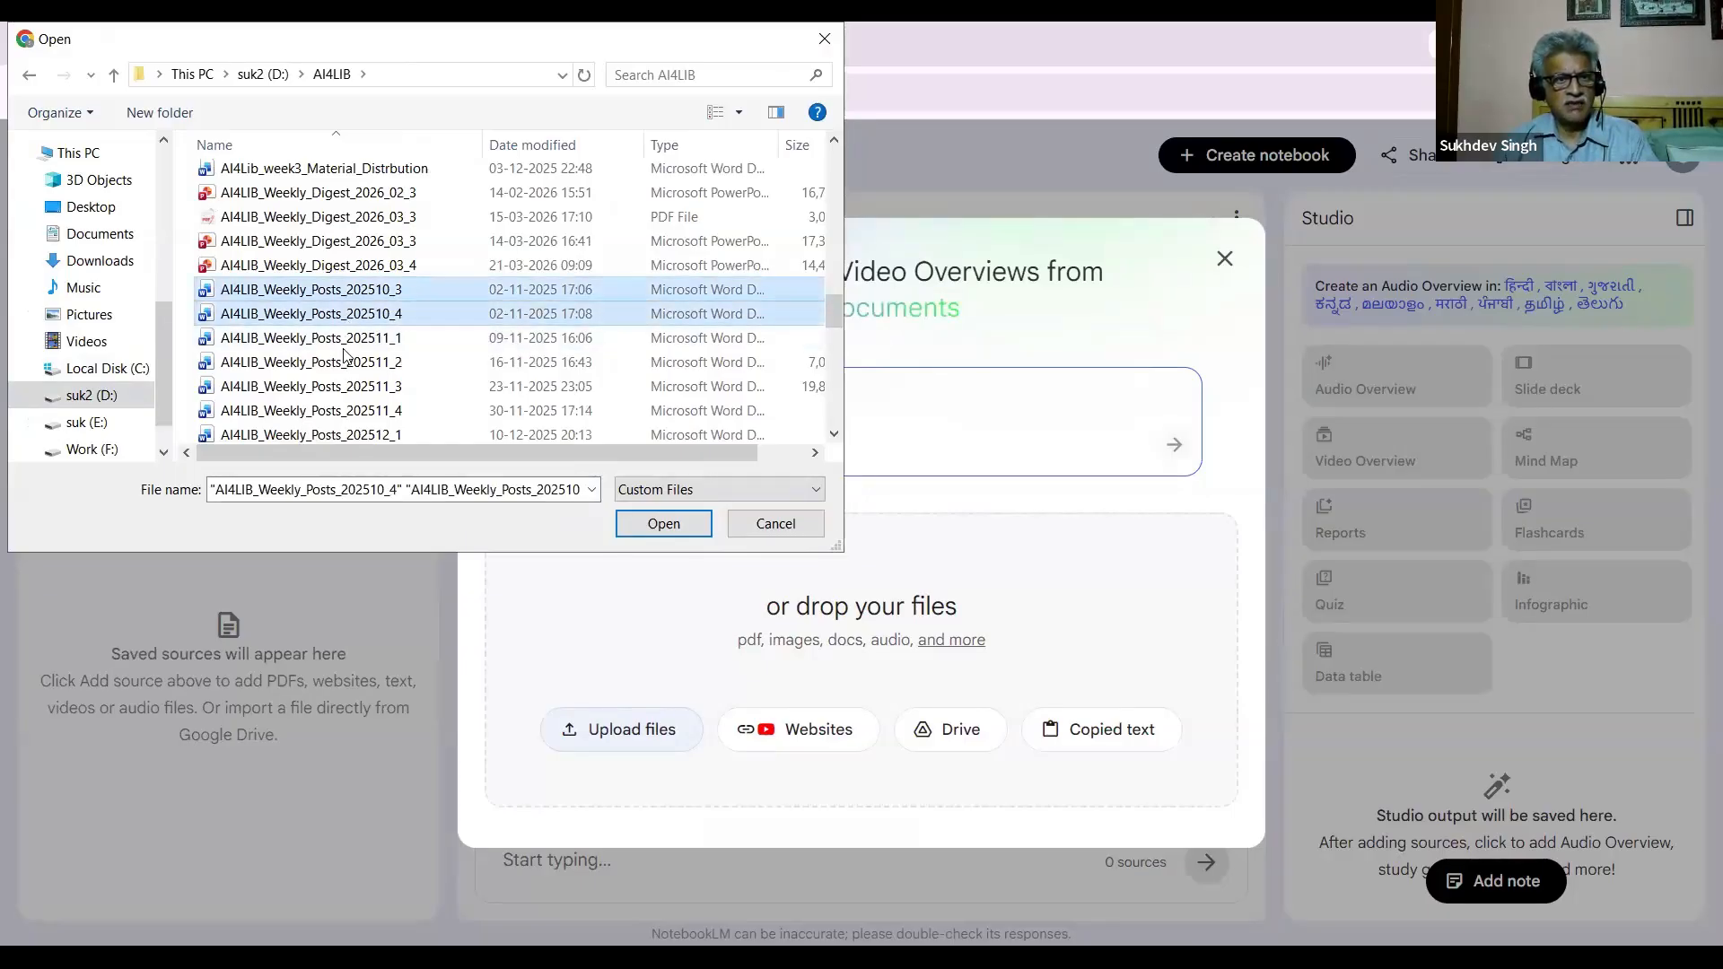
ctrl+click(346, 343)
ctrl+click(345, 363)
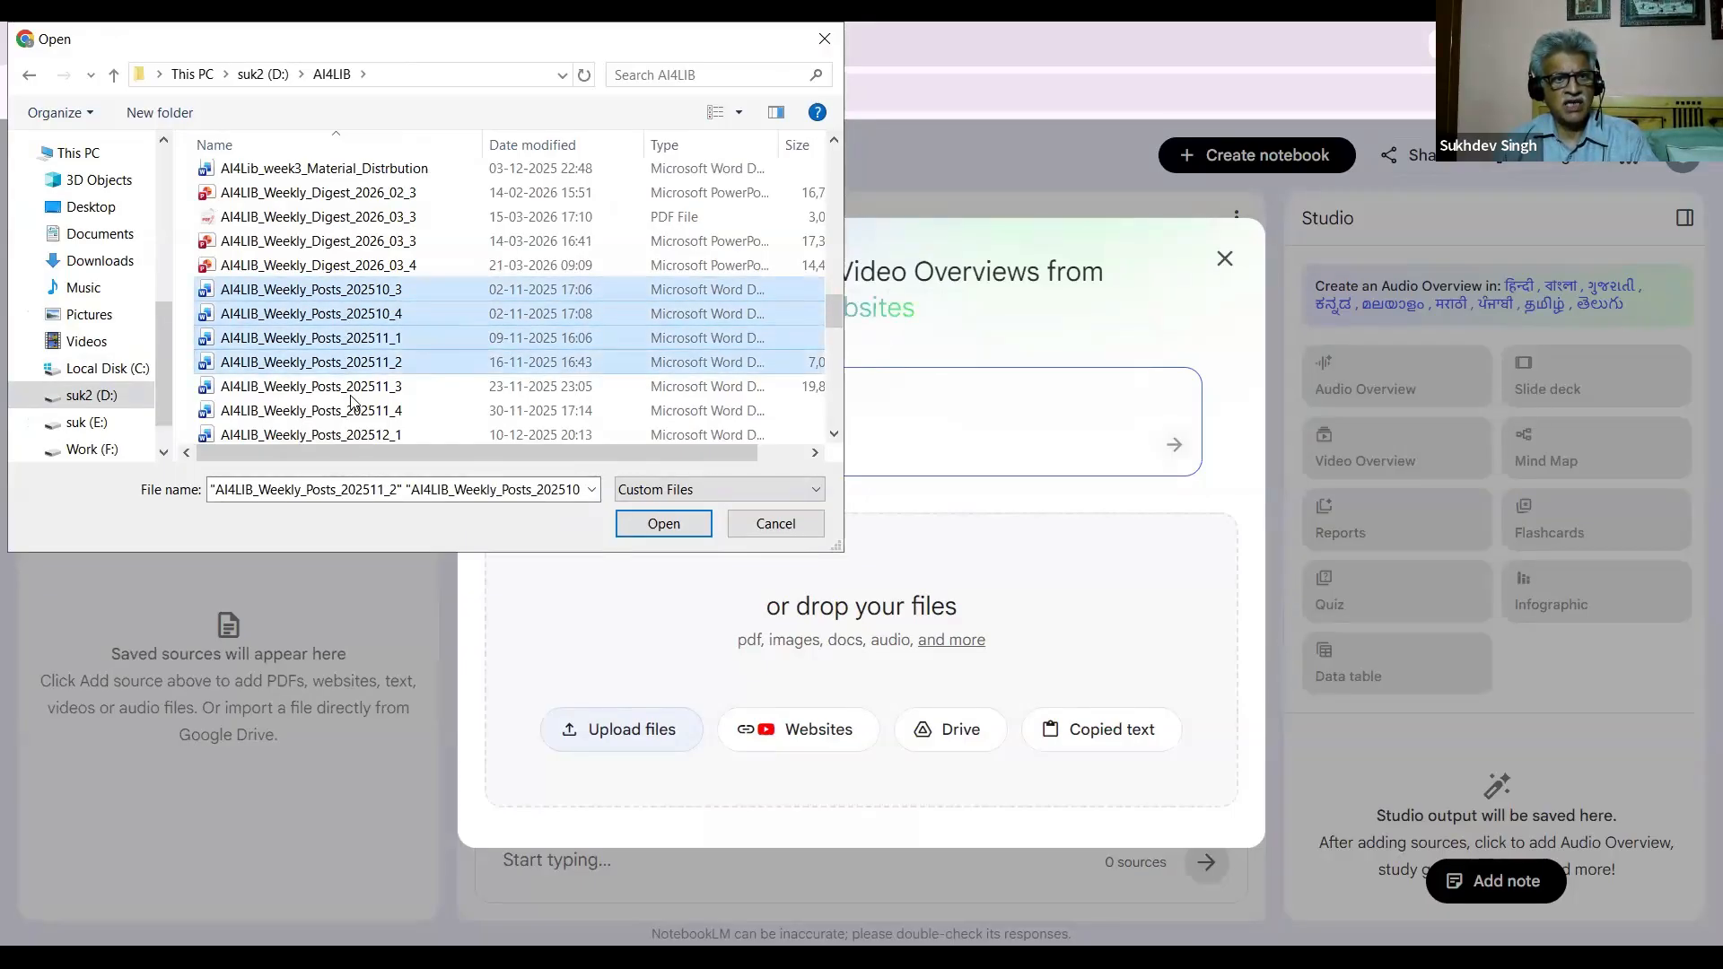
ctrl+click(352, 389)
ctrl+click(357, 413)
ctrl+click(359, 437)
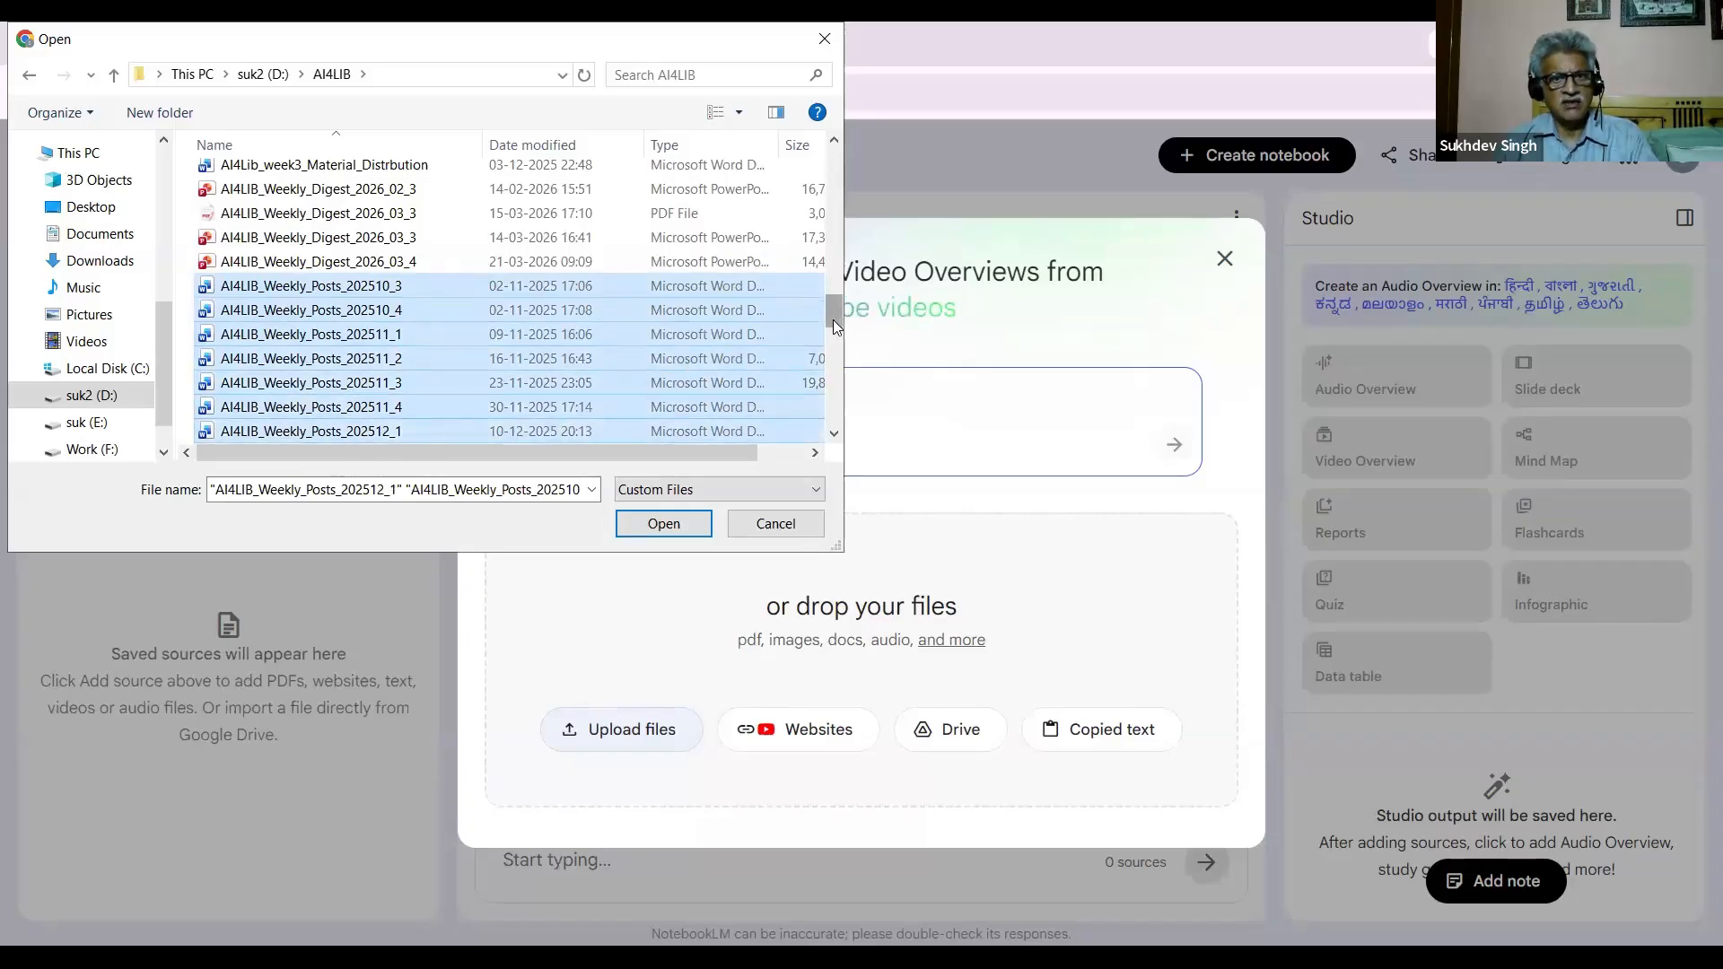
Step: Add AI4LIB_Weekly_Posts_202512_2 through AI4LIB_Weekly_Posts_202601_3 to the file selection
scroll(584, 314, down, 3)
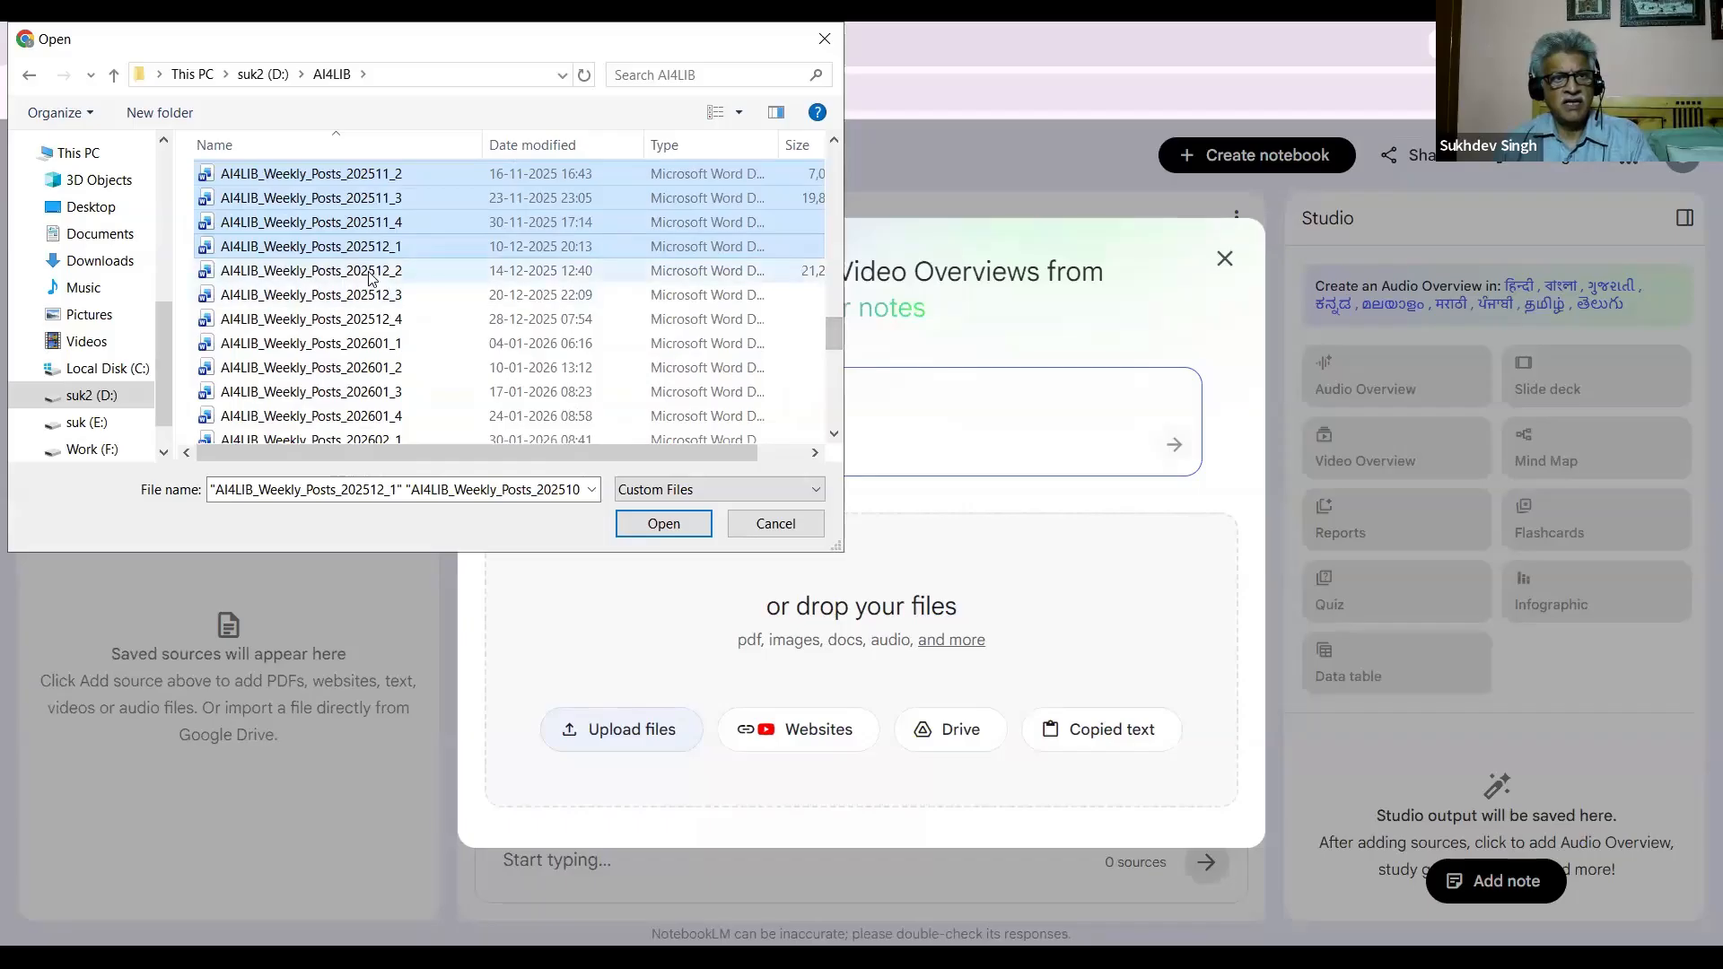
ctrl+click(368, 270)
ctrl+click(359, 294)
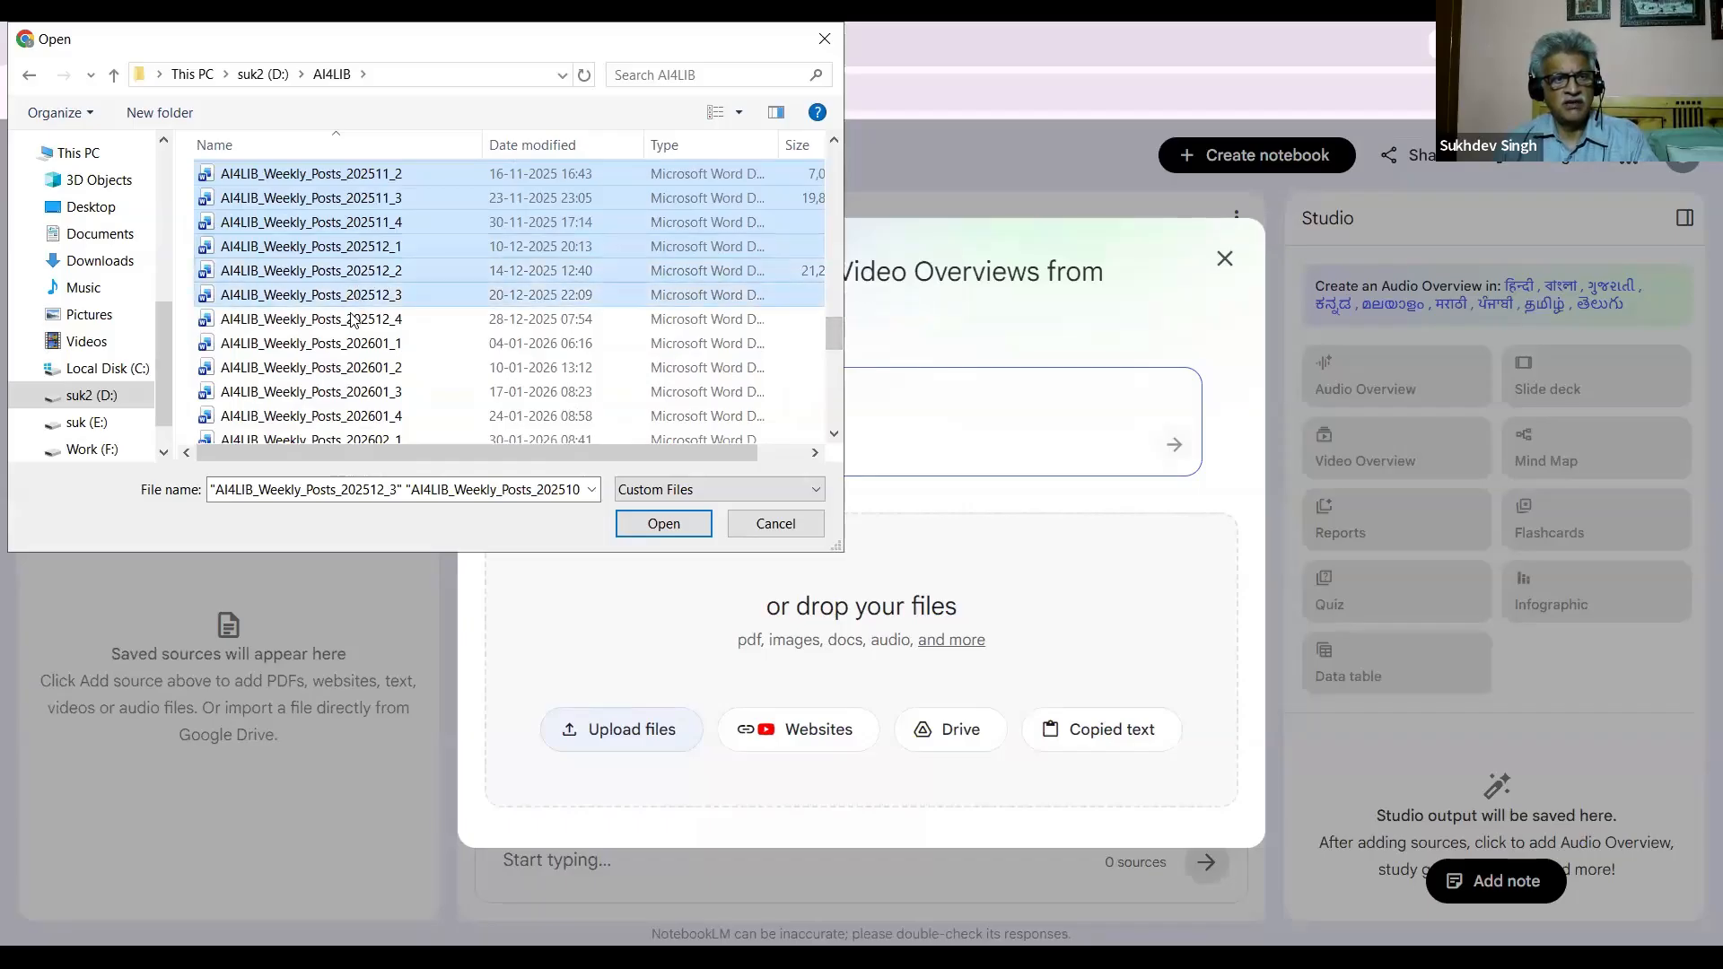
ctrl+click(352, 319)
ctrl+click(352, 341)
ctrl+click(350, 367)
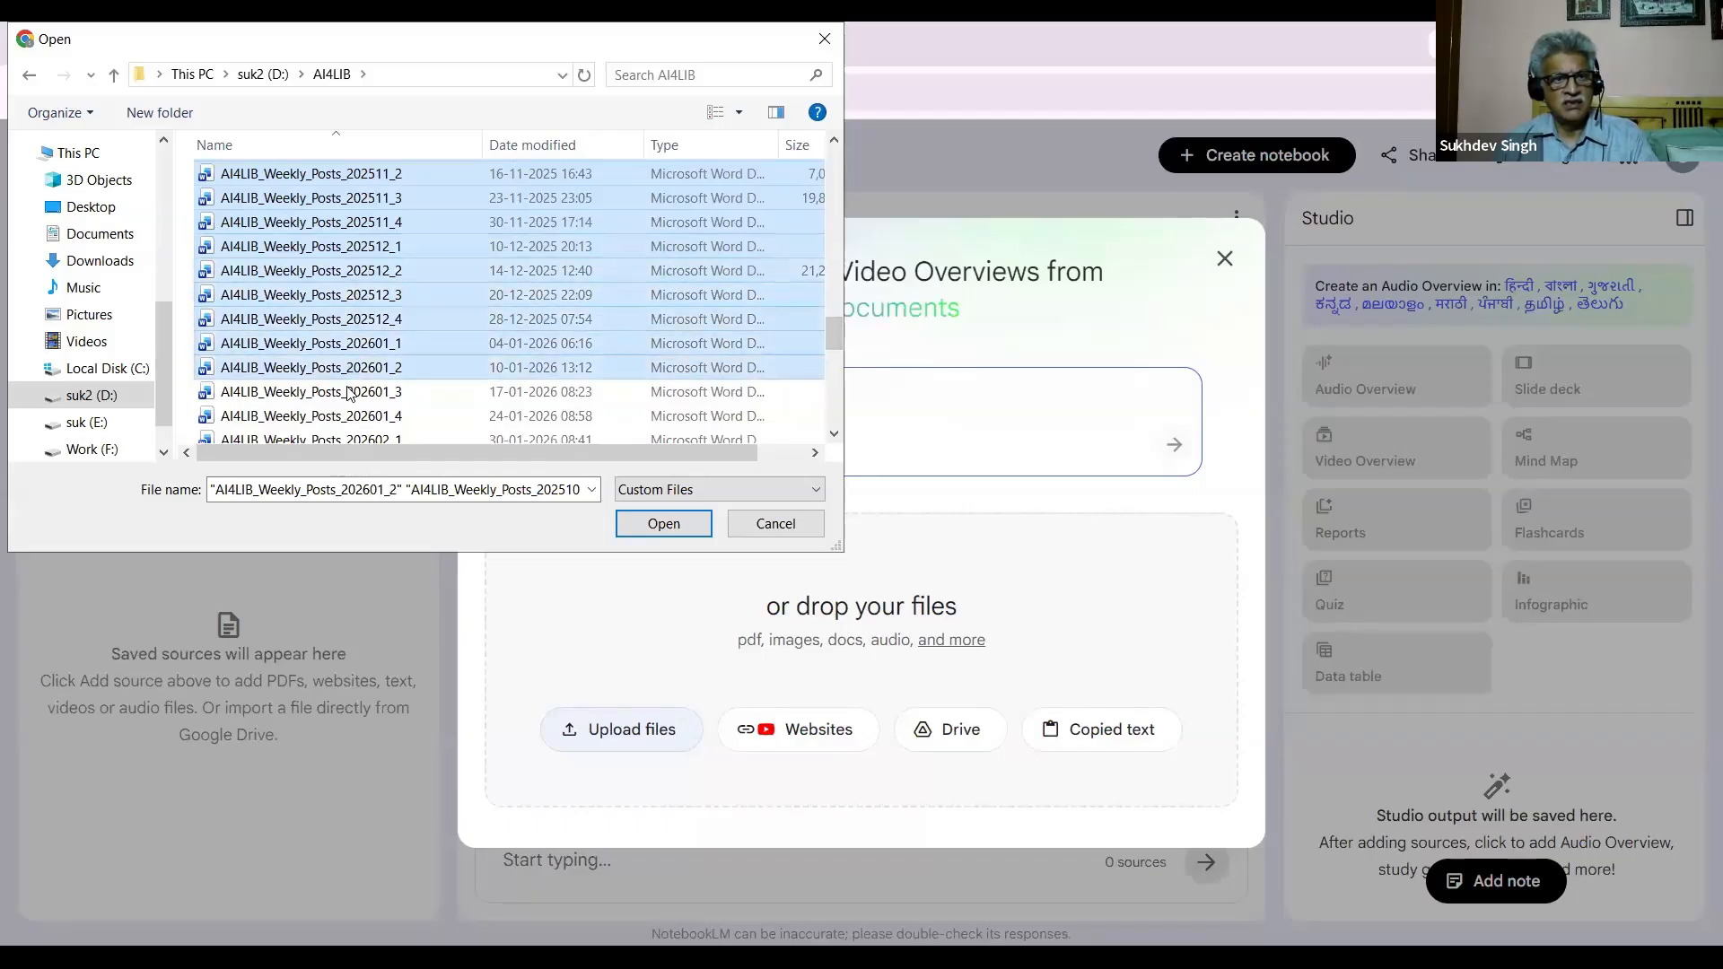
ctrl+click(349, 395)
Step: Extend the file selection with AI4LIB_Weekly_Posts_202601_4 through AI4LIB_Weekly_Posts_202602_4
drag(829, 332, 830, 345)
ctrl+click(363, 321)
ctrl+click(365, 350)
ctrl+click(355, 367)
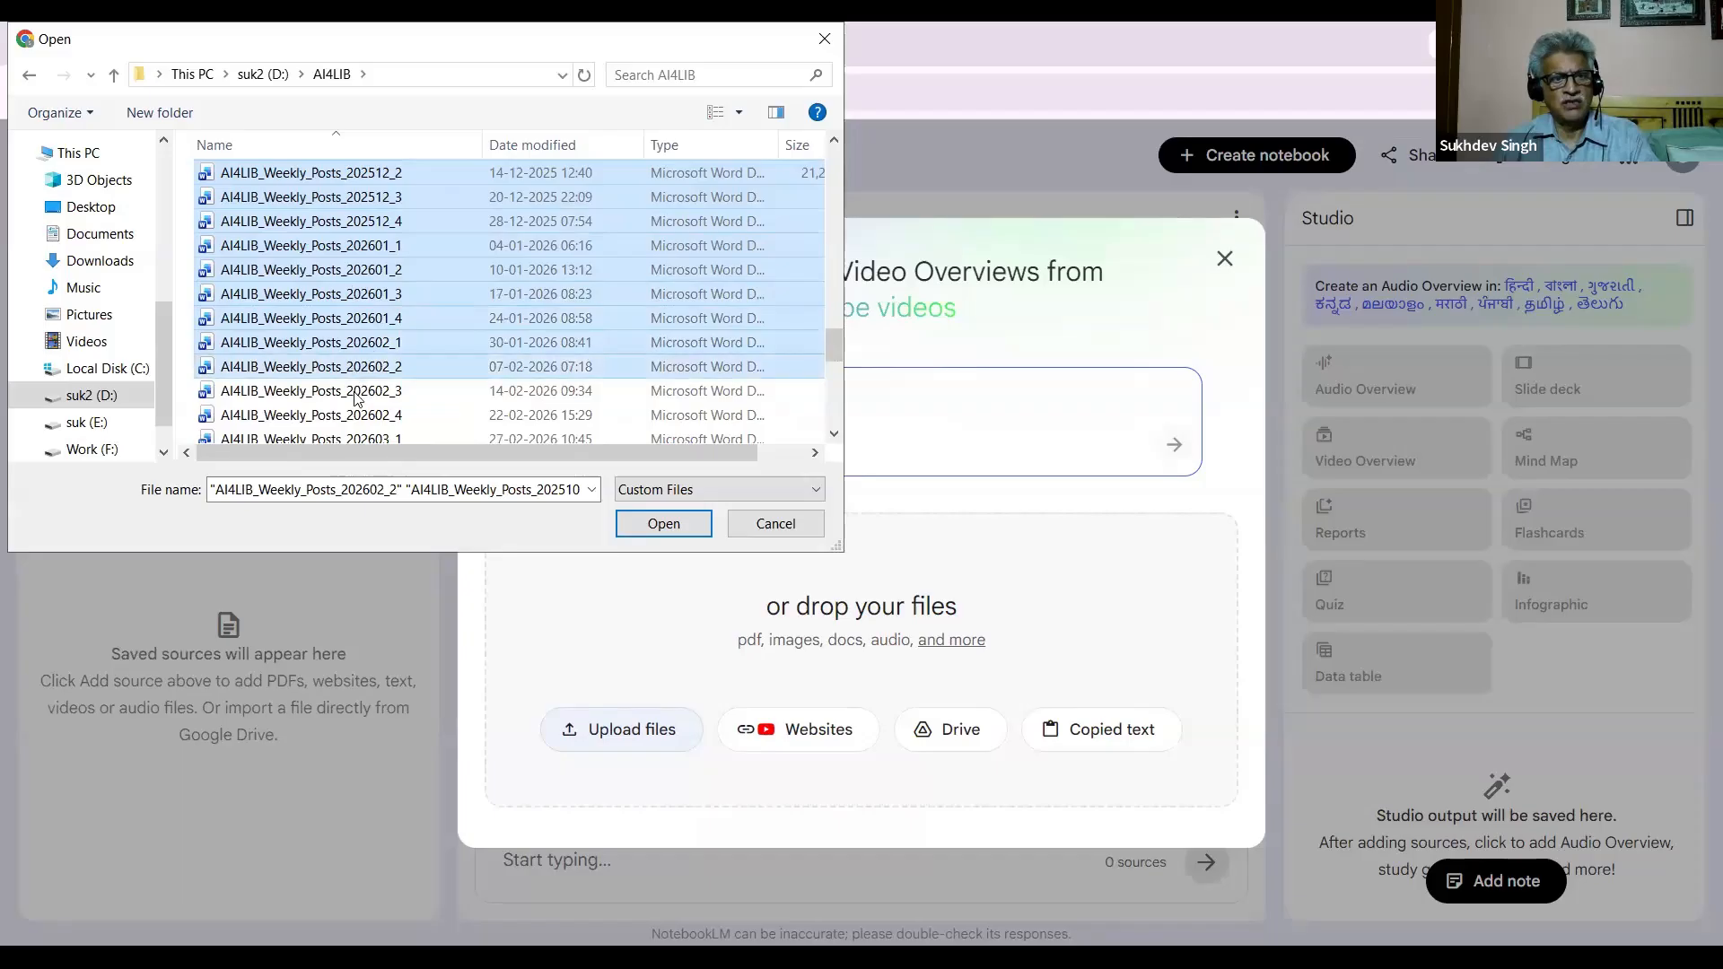
ctrl+click(355, 393)
ctrl+click(359, 416)
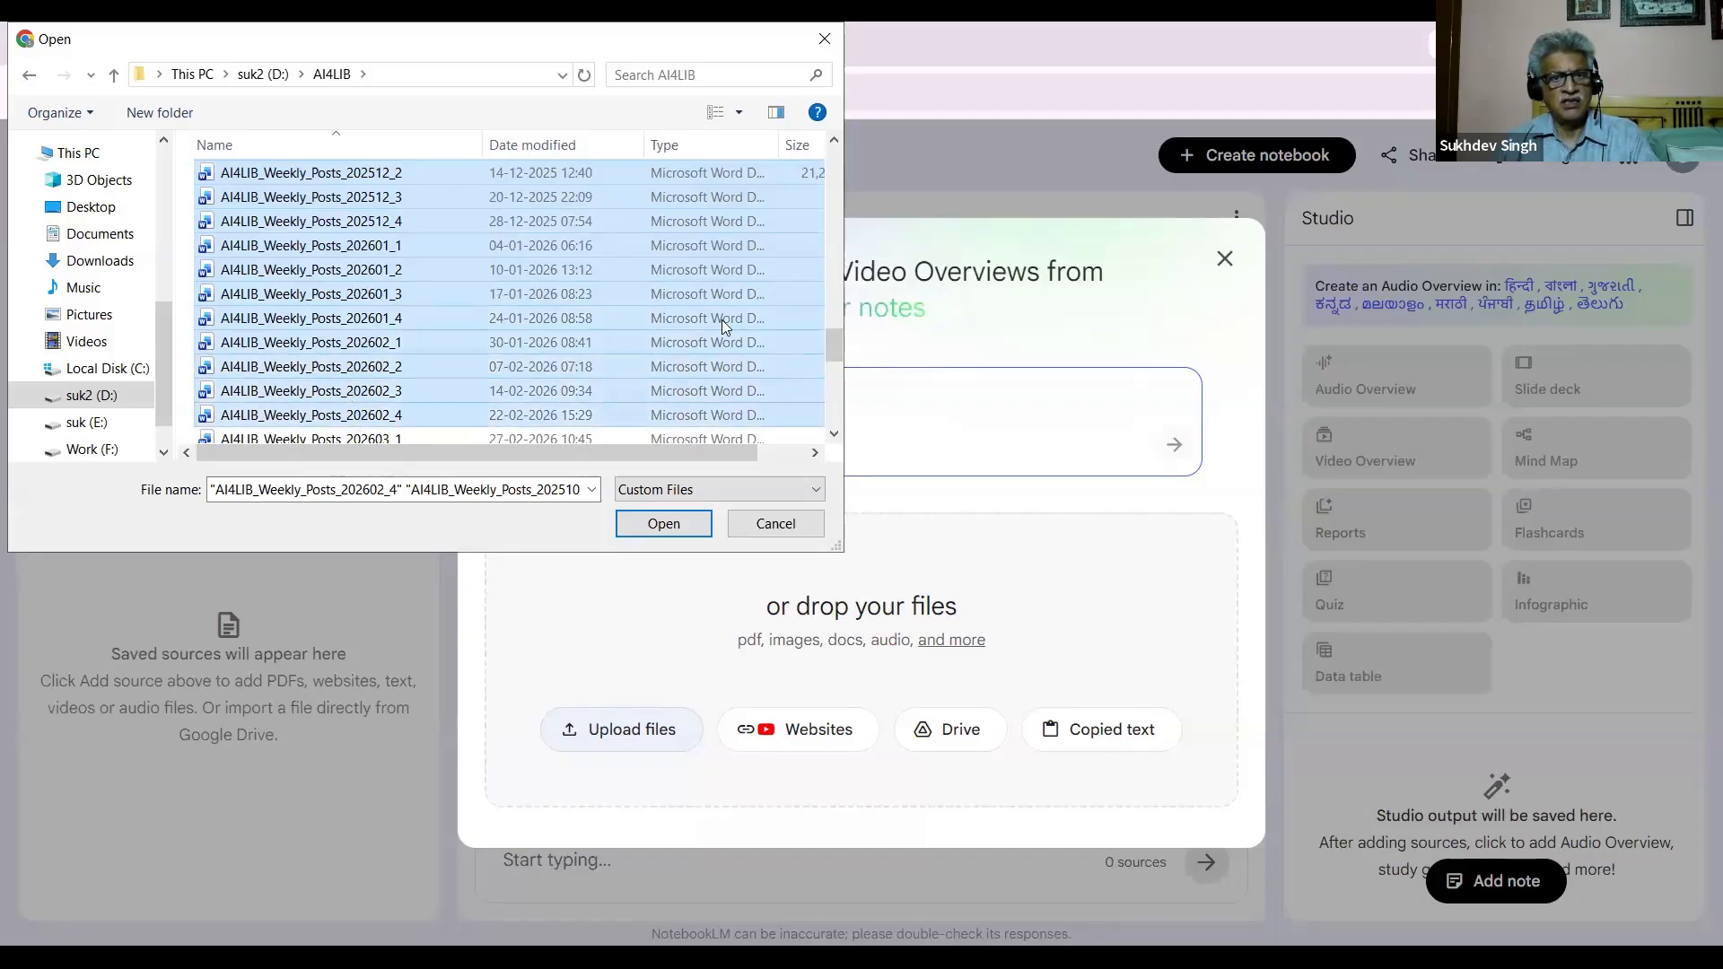
Step: Include the five March files, AI4LIB_Weekly_Posts_202603_1 through AI4LIB_Weekly_Posts_202603_5, in the selection
drag(831, 347, 829, 363)
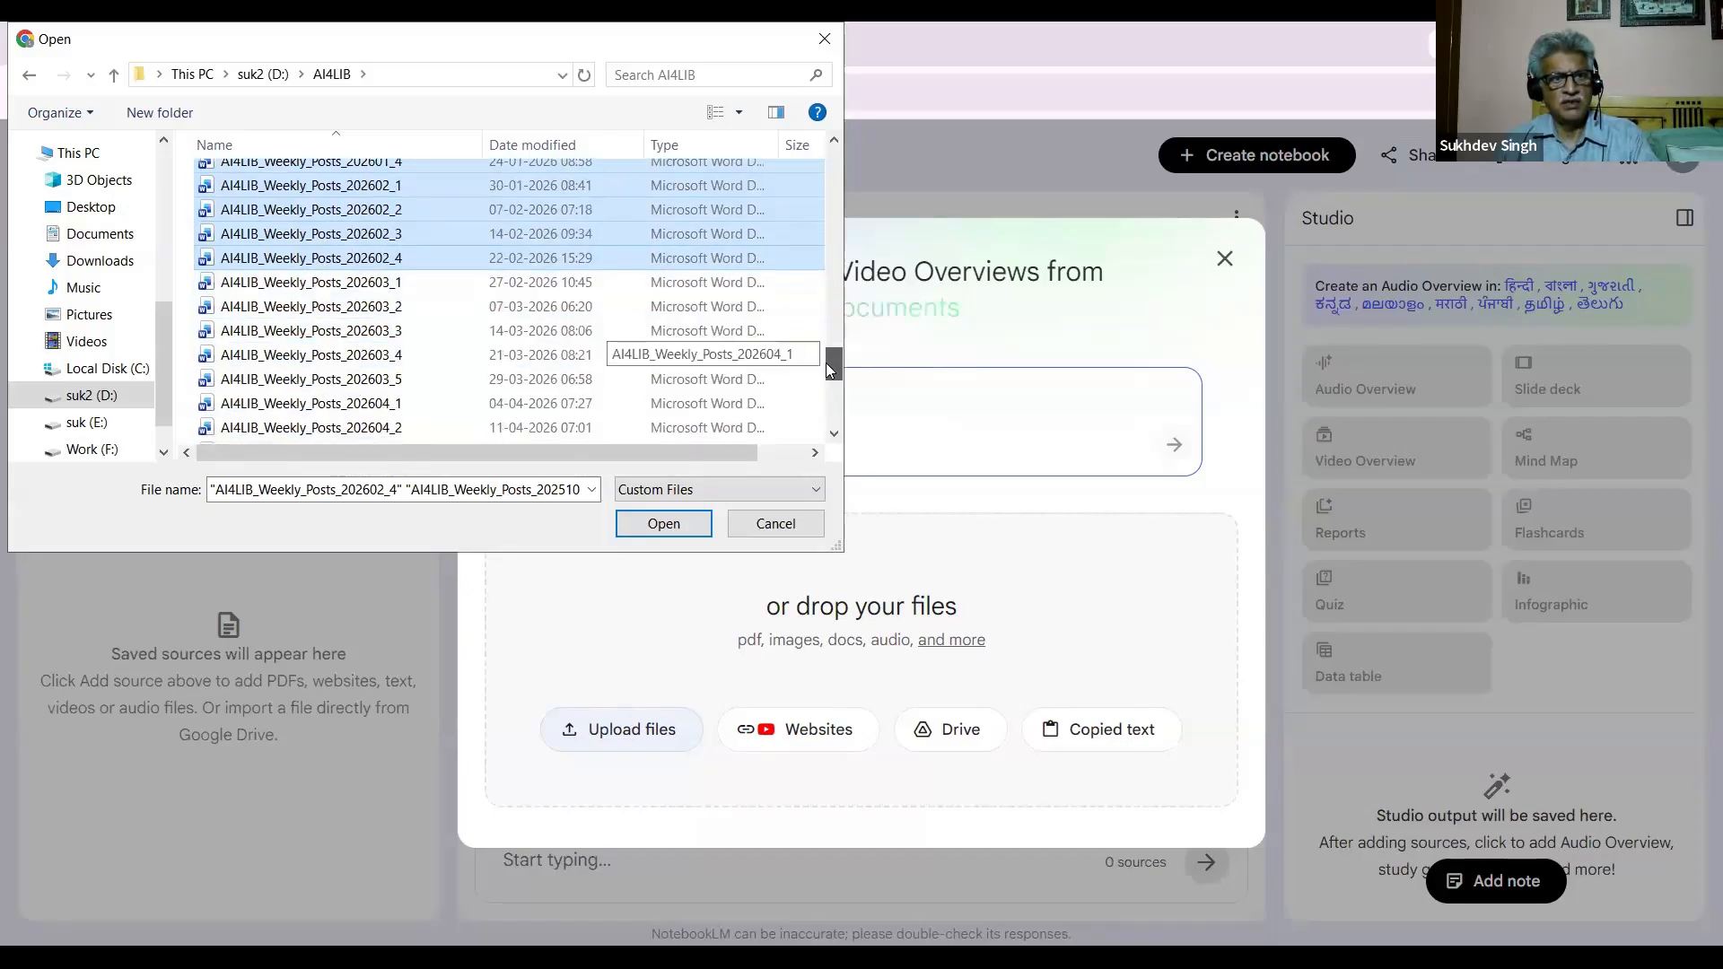
ctrl+click(386, 266)
ctrl+click(381, 287)
ctrl+click(377, 311)
ctrl+click(368, 335)
ctrl+click(363, 359)
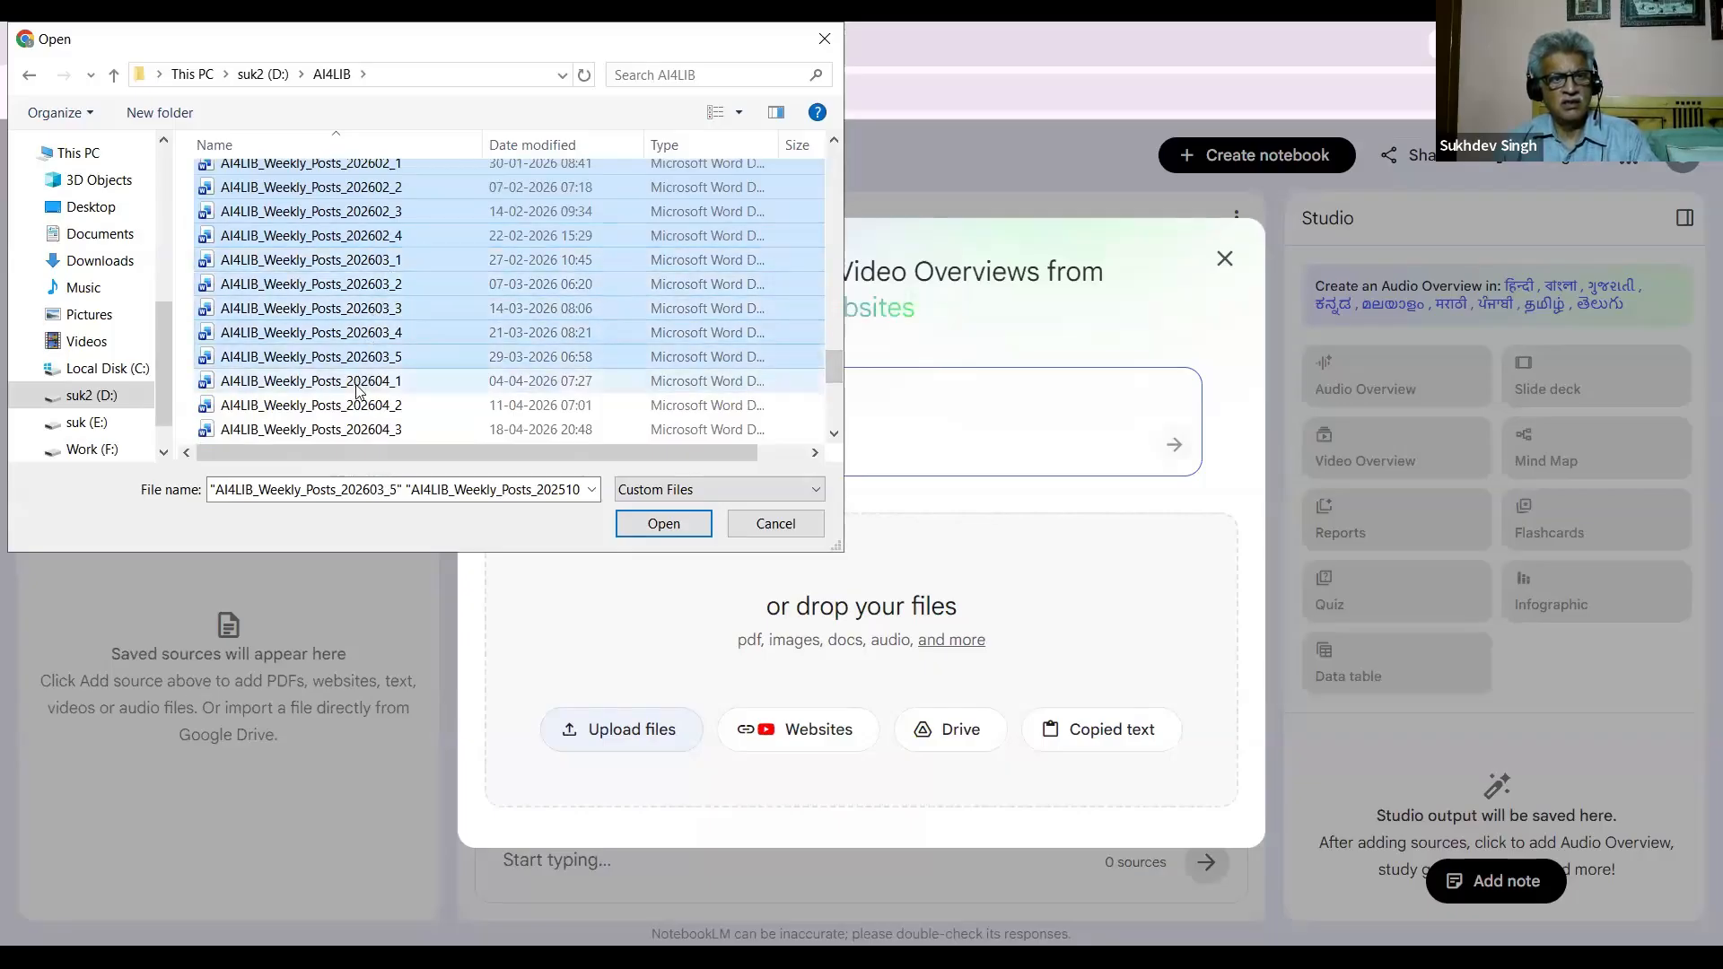
Step: Add AI4LIB_Weekly_Posts_202604_1 through 202604_3 to the selection and upload all the selected files as sources
ctrl+click(355, 384)
ctrl+click(349, 406)
ctrl+click(352, 430)
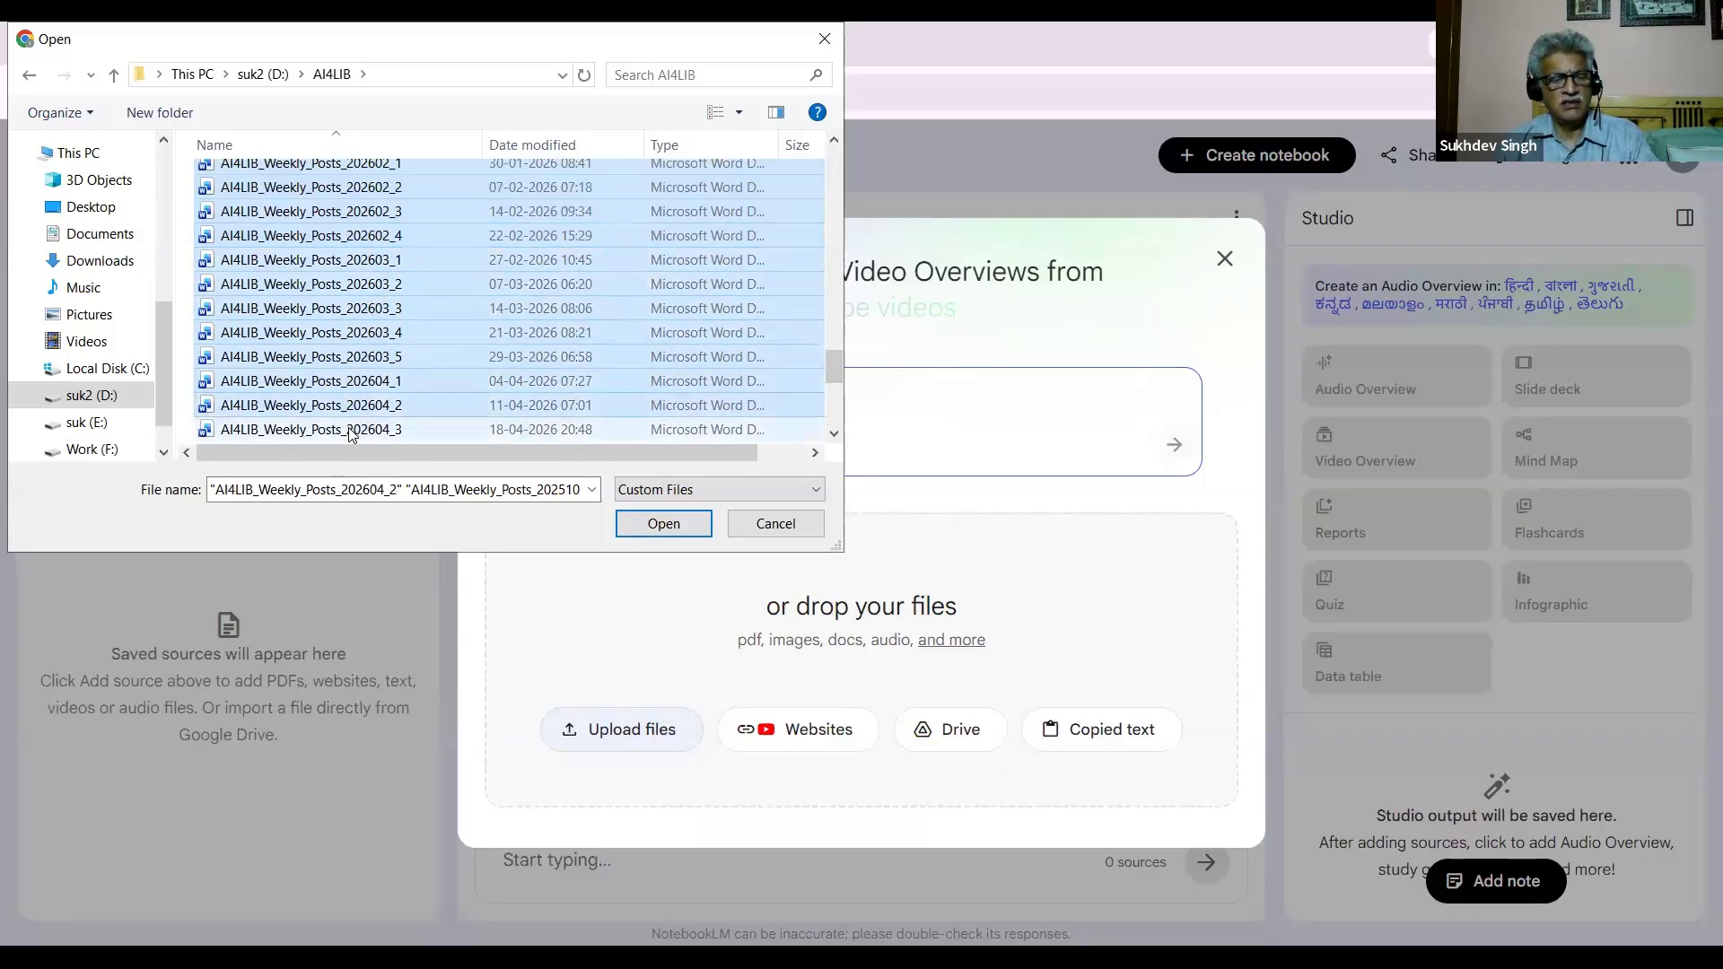
click(664, 523)
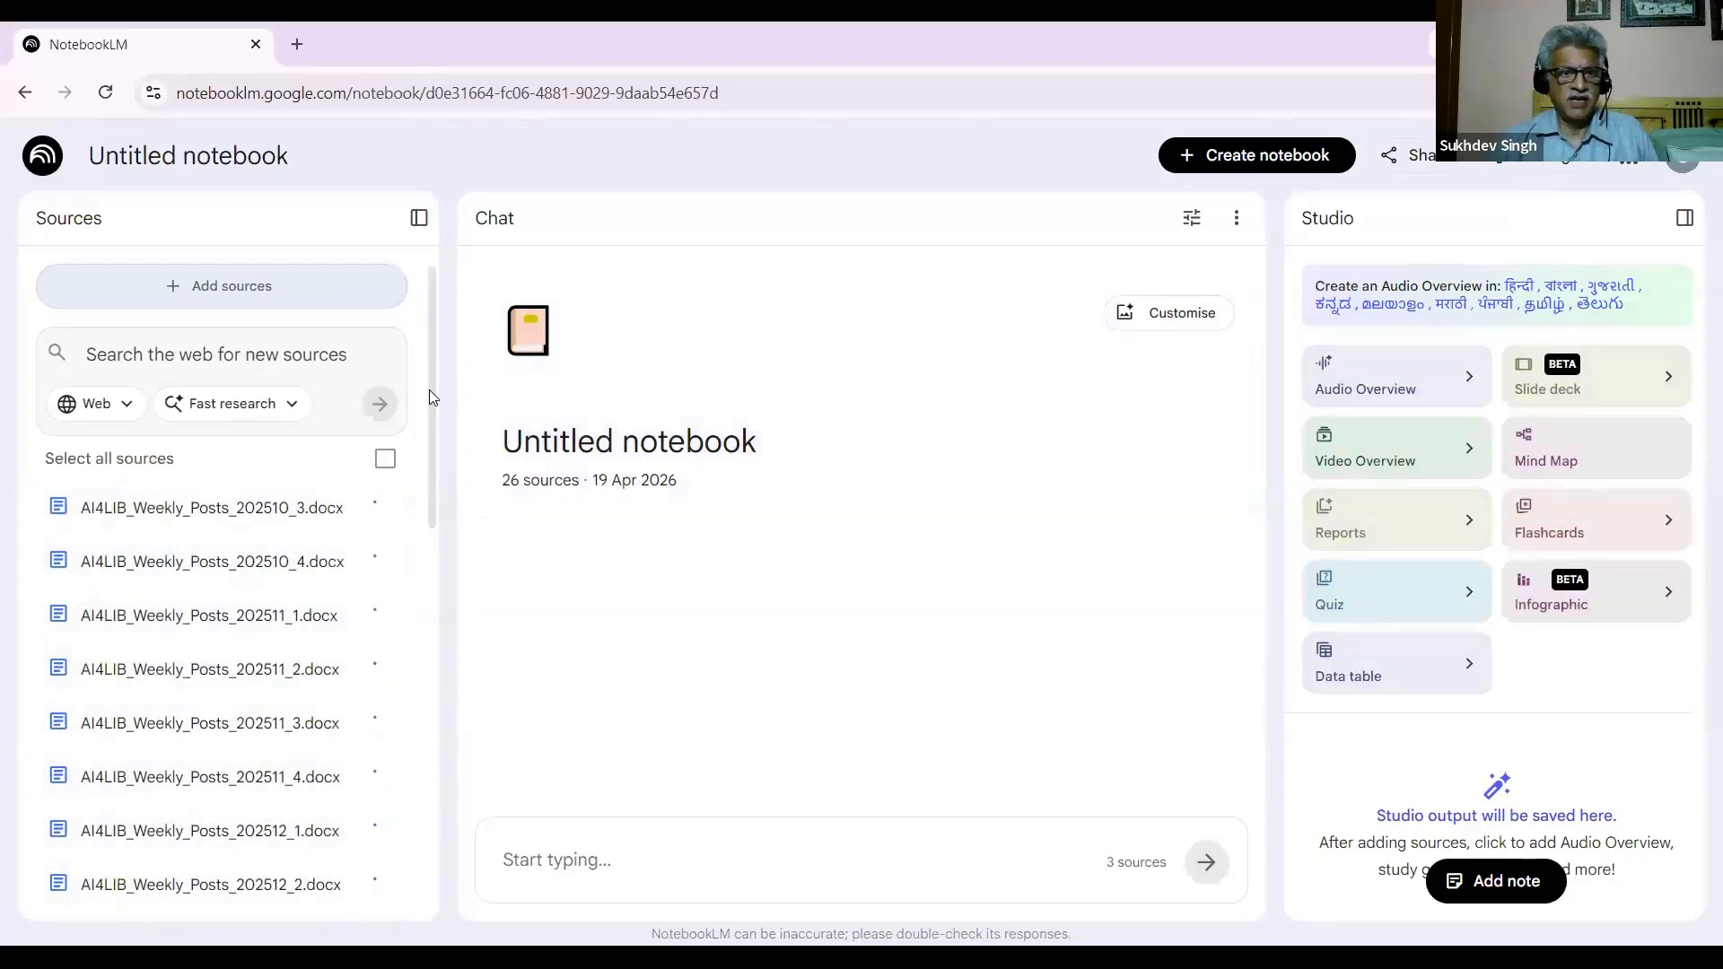
Step: Look through the full list of uploaded Weekly Posts sources to check their loading status
scroll(430, 412, down, 2)
drag(431, 420, 430, 819)
scroll(431, 421, up, 5)
scroll(429, 375, up, 5)
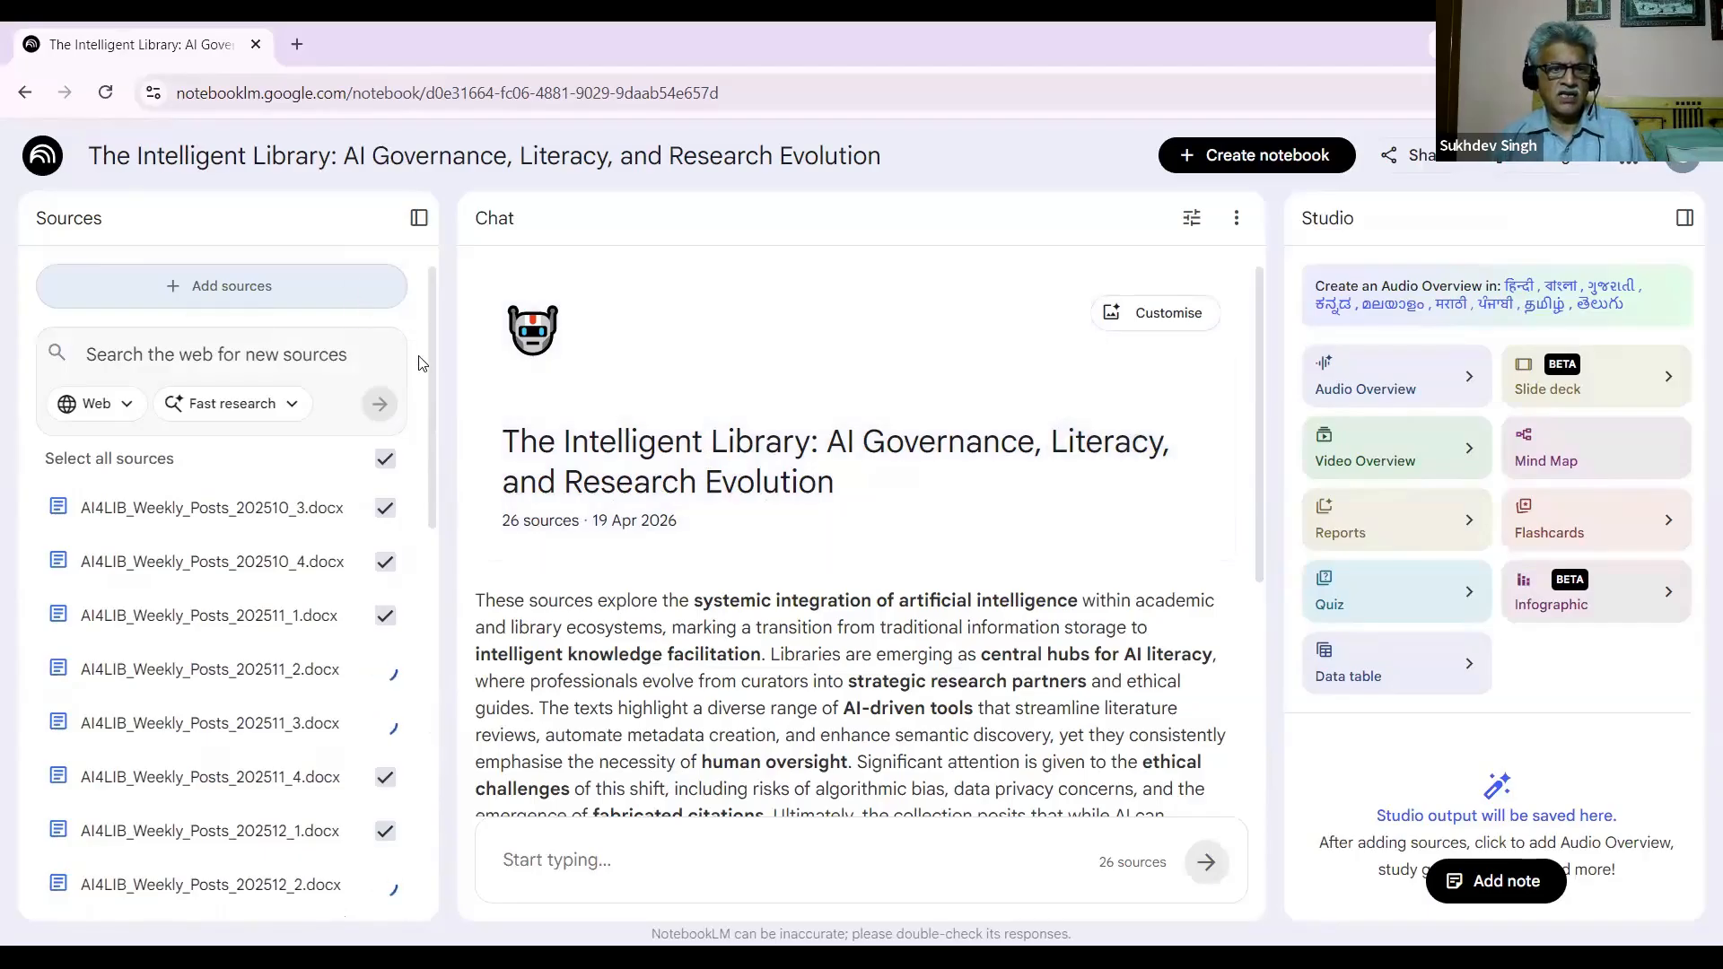
scroll(436, 393, down, 1)
scroll(432, 372, up, 1)
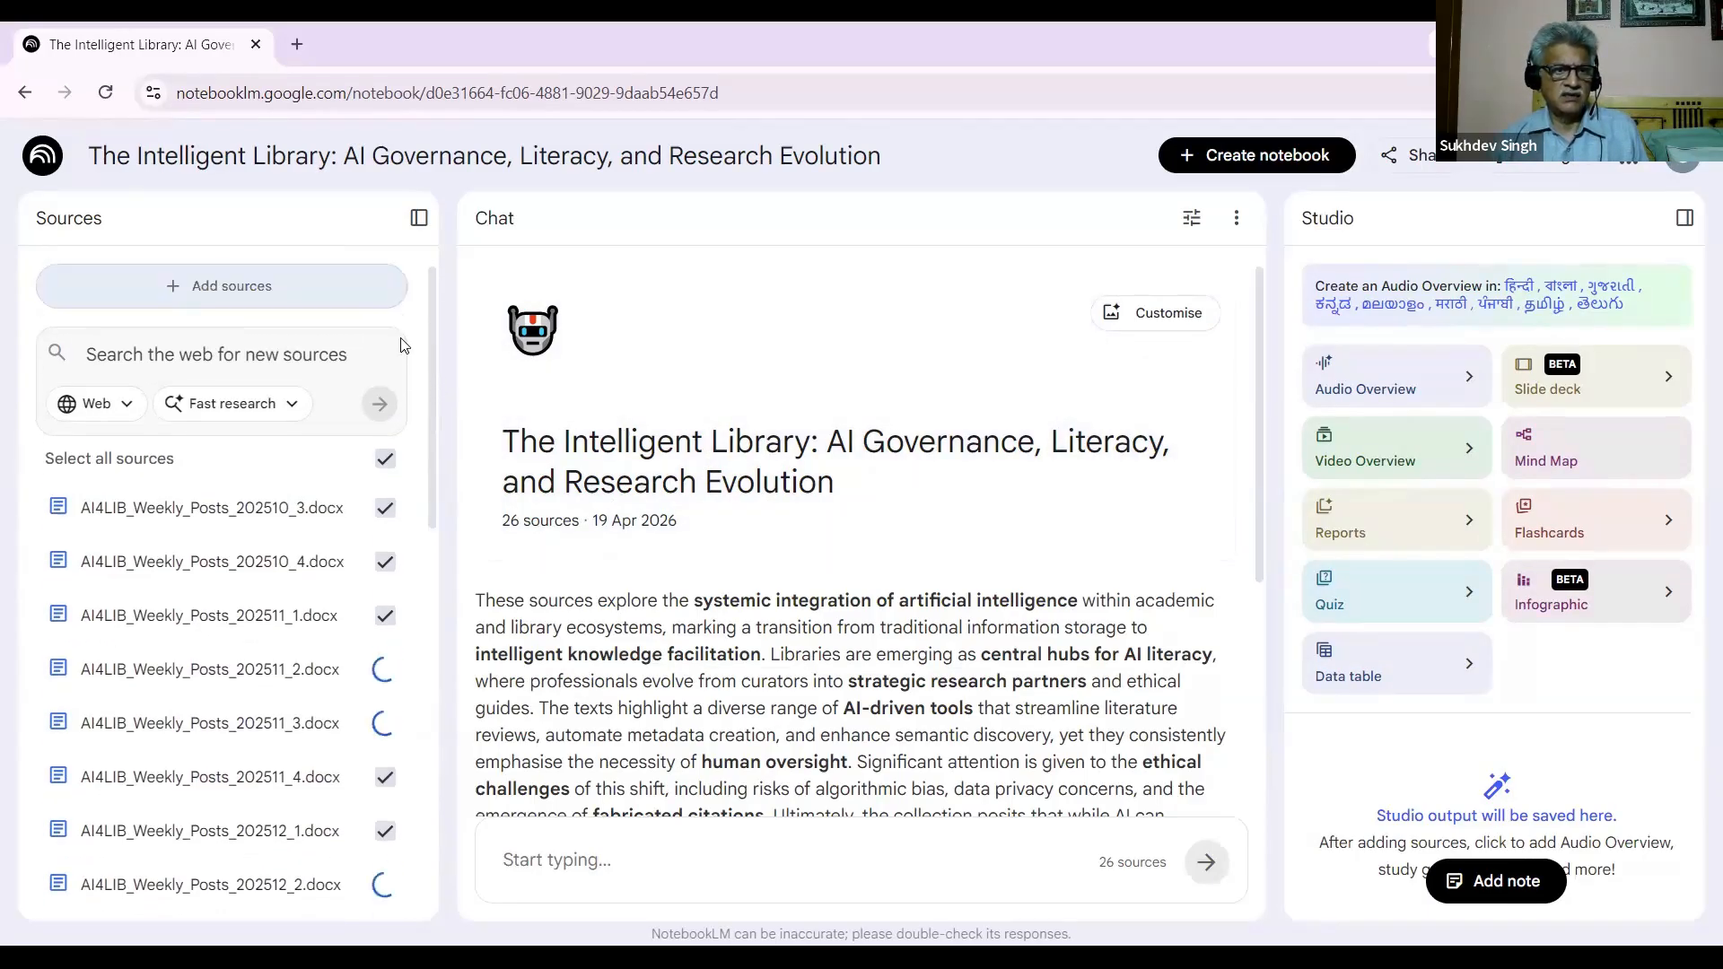
click(241, 287)
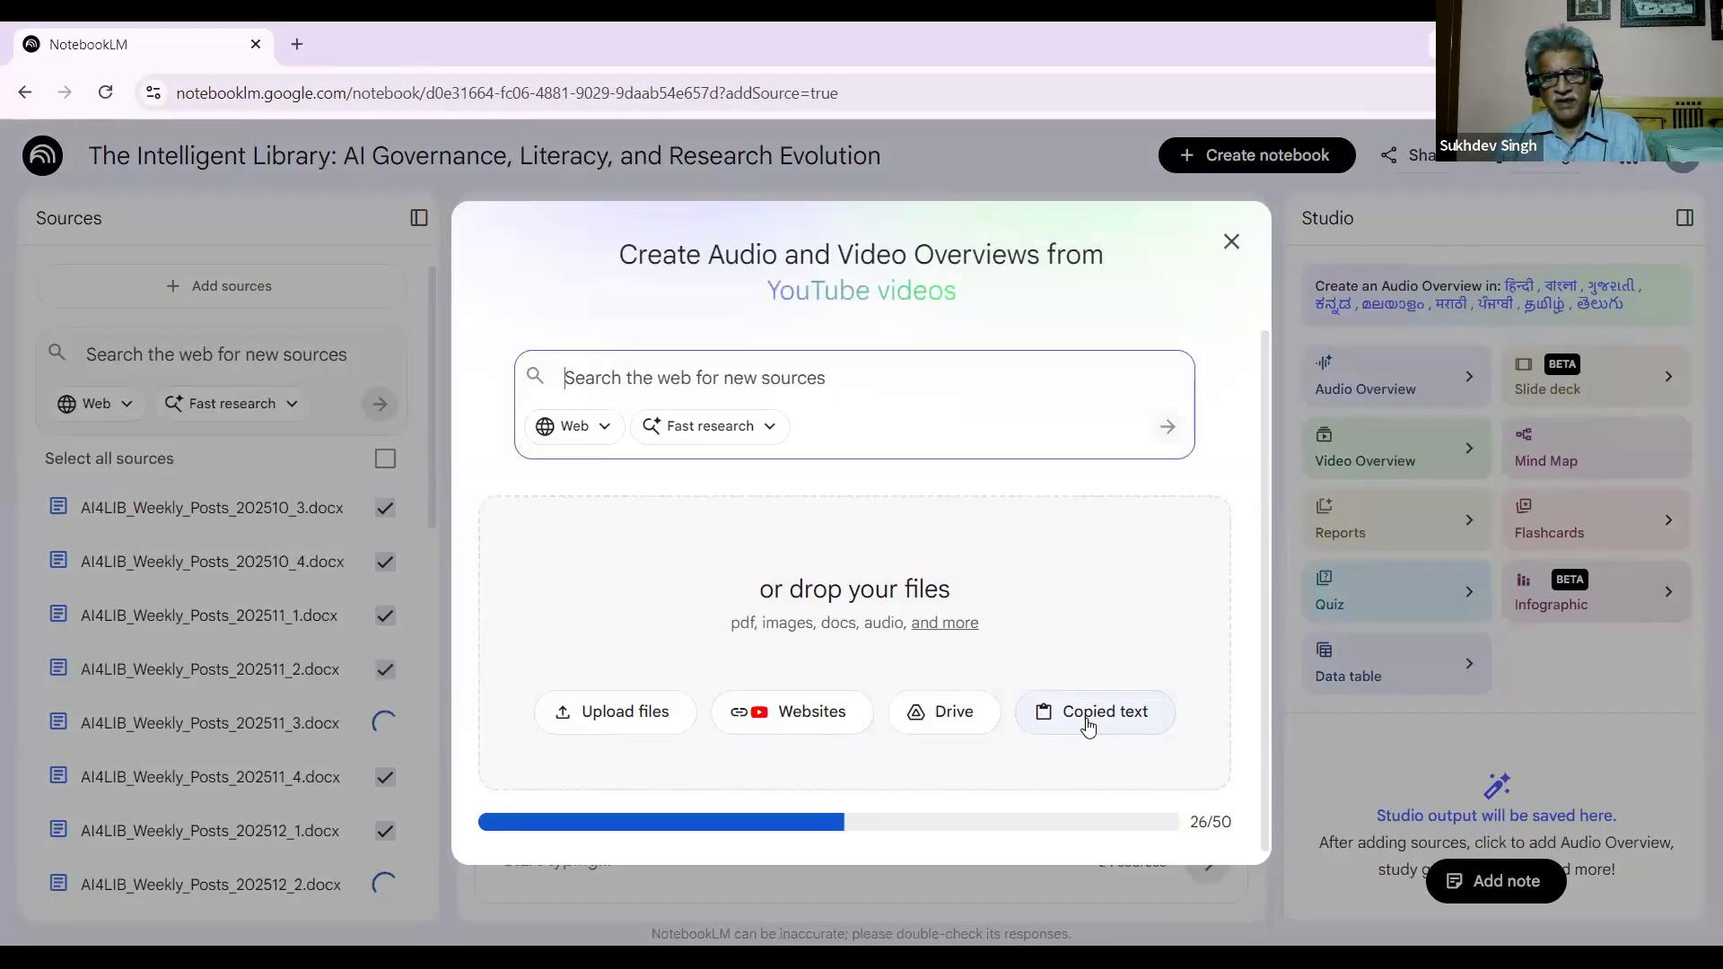
click(1087, 718)
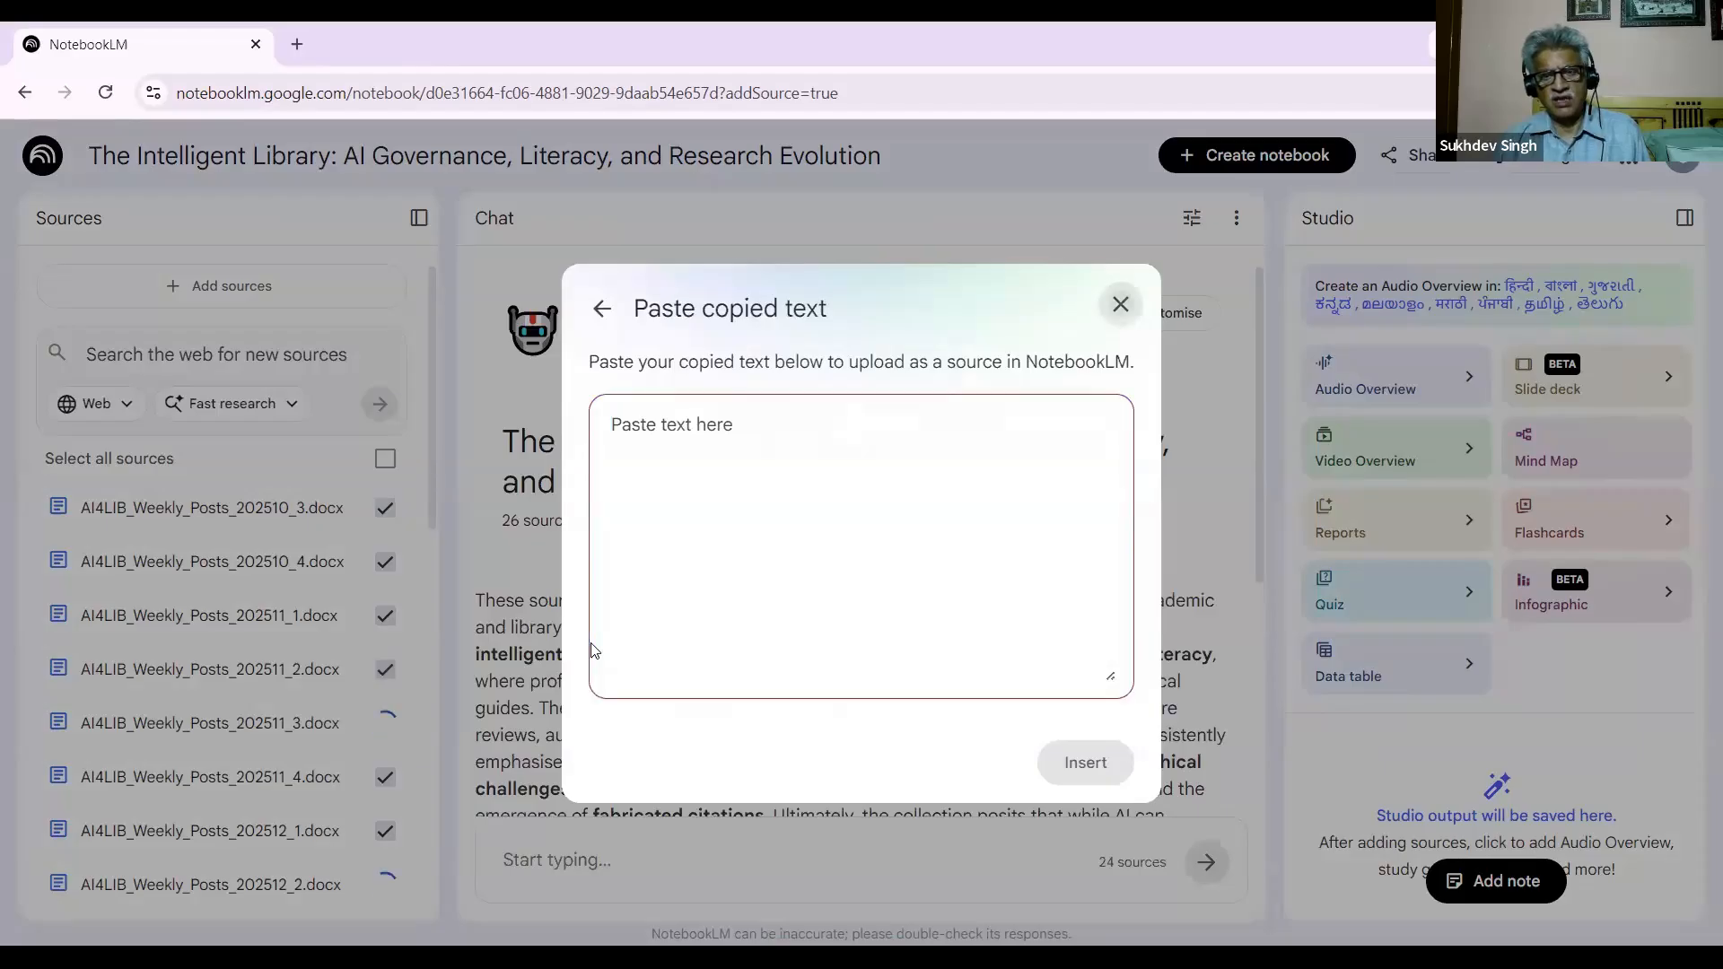
click(1260, 429)
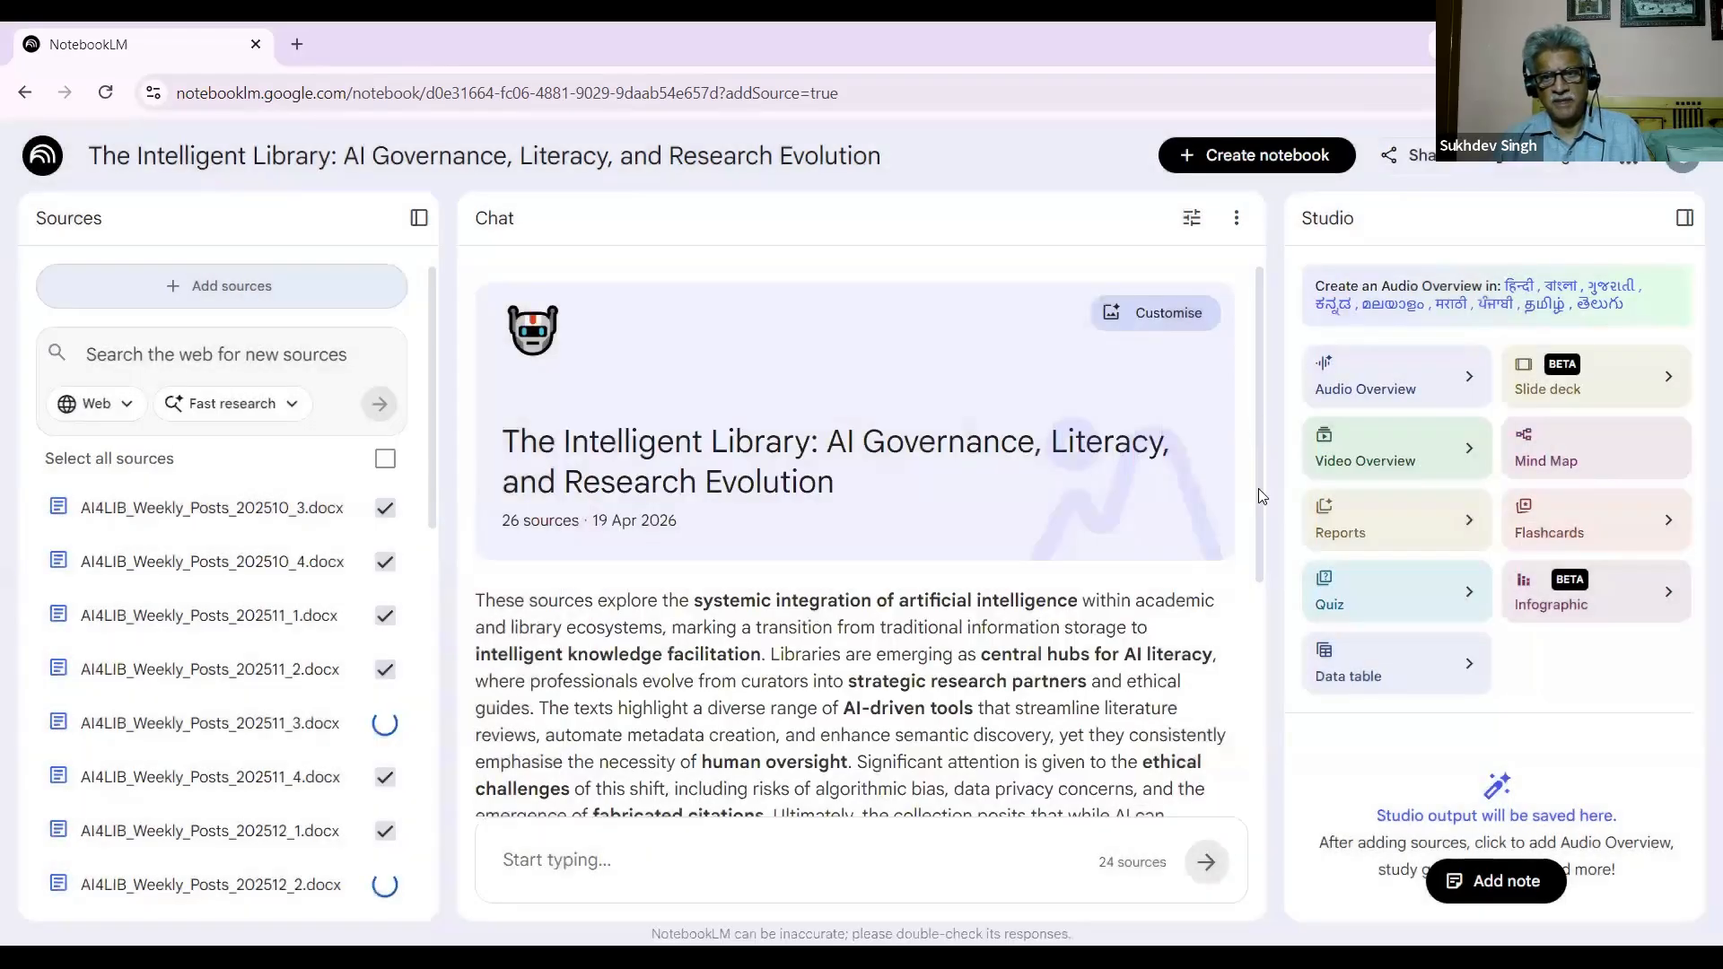
Step: Review the generated notebook summary in the chat and check in the source list which files have finished loading
drag(1260, 504, 1256, 625)
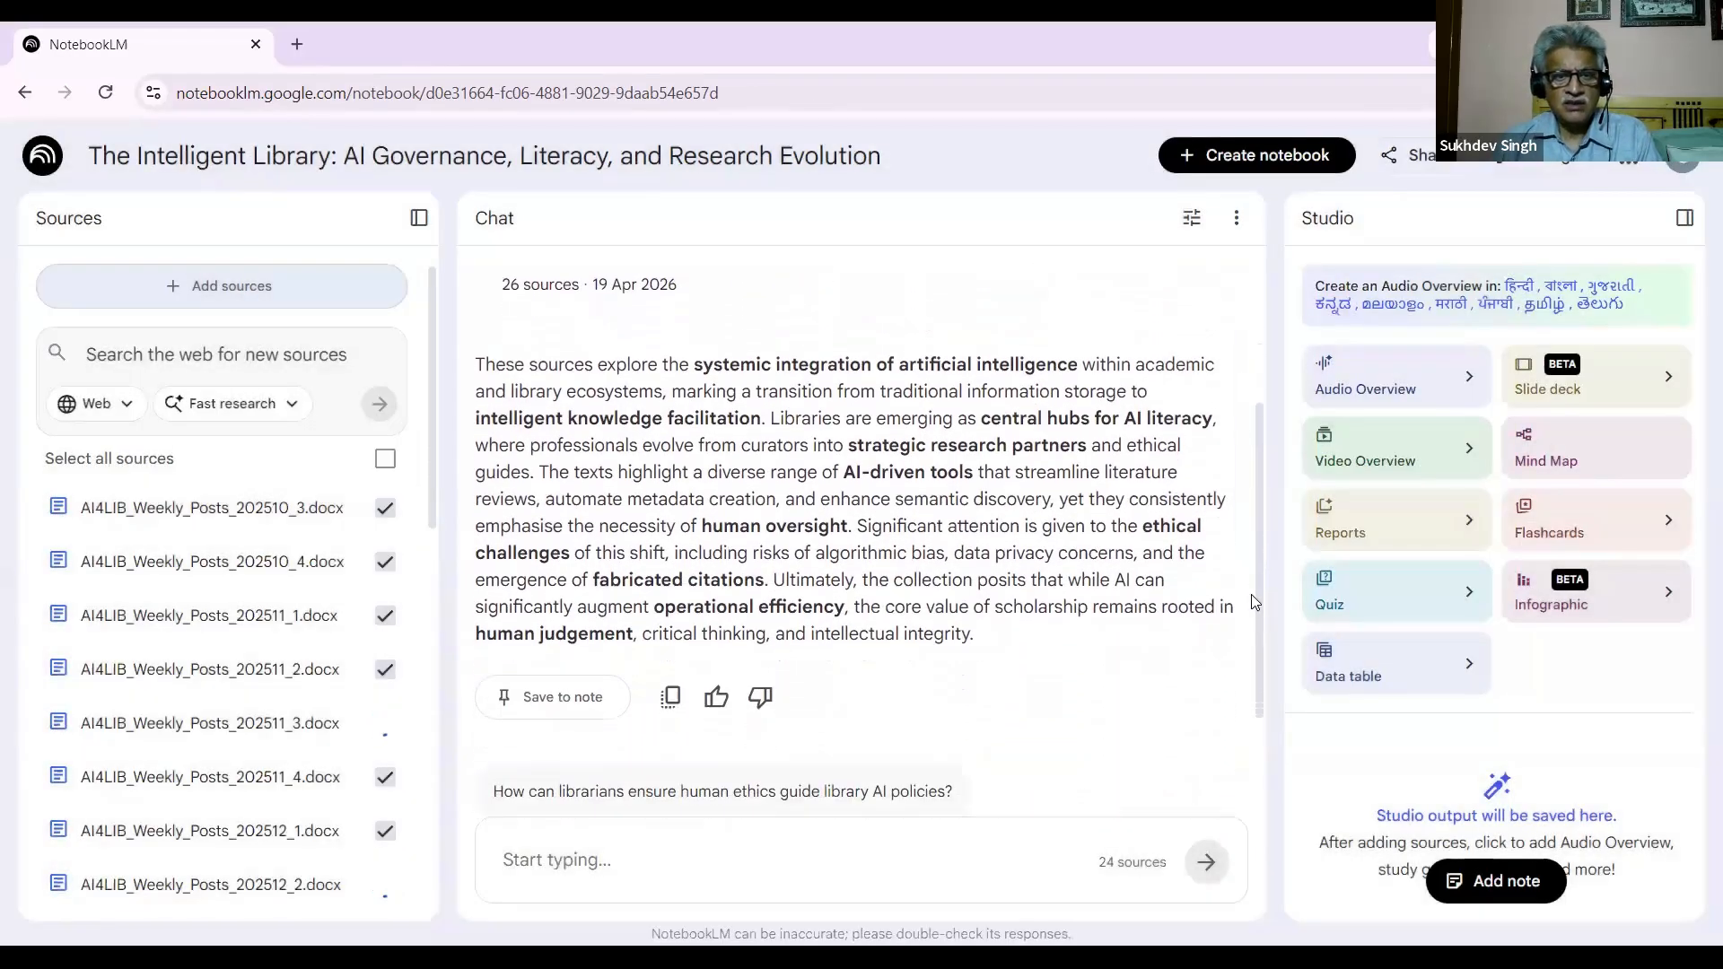
drag(1251, 549, 1248, 541)
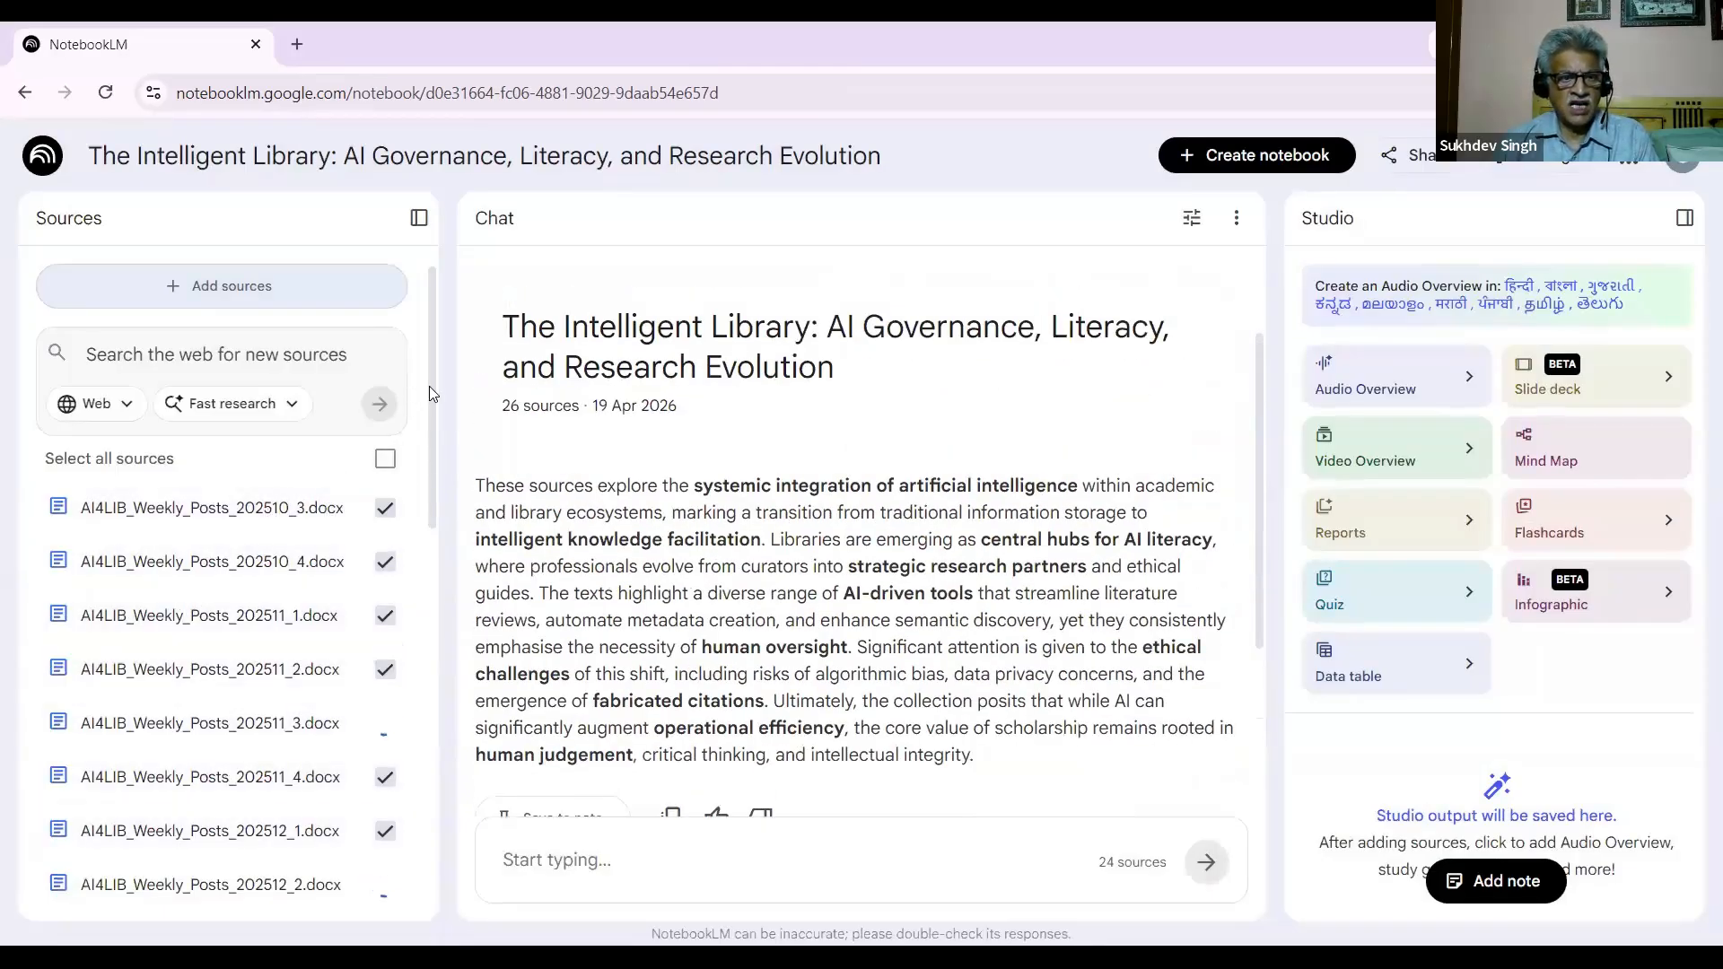
drag(439, 429, 443, 574)
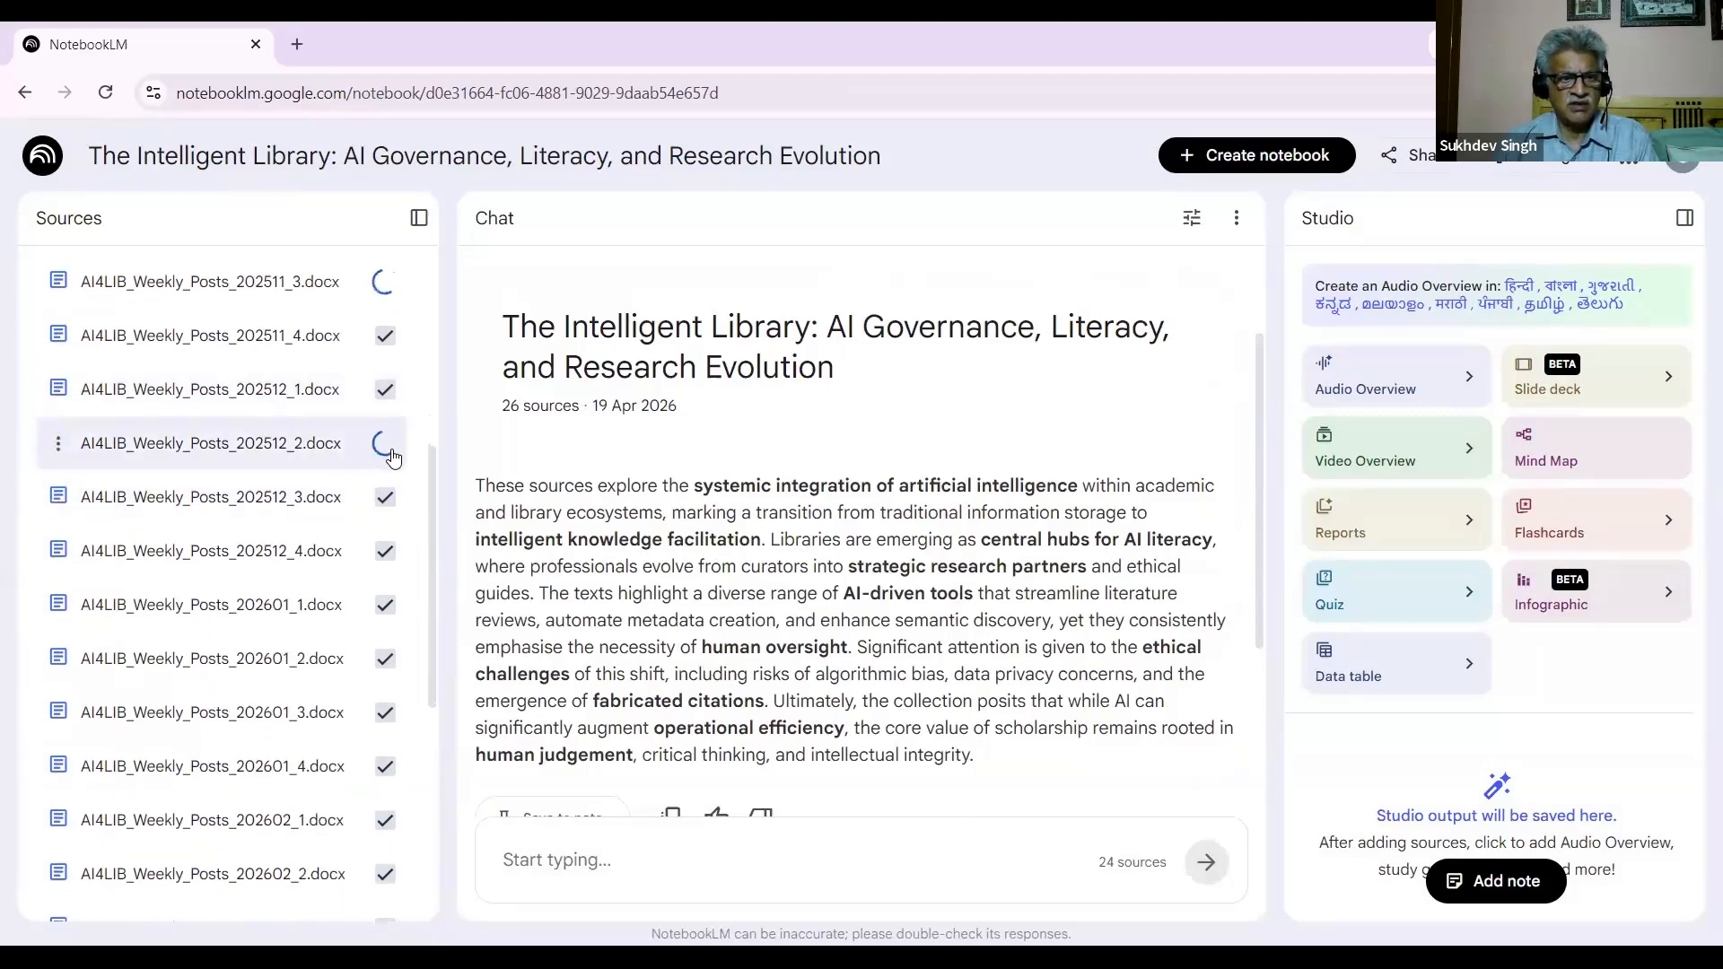
drag(430, 494, 429, 290)
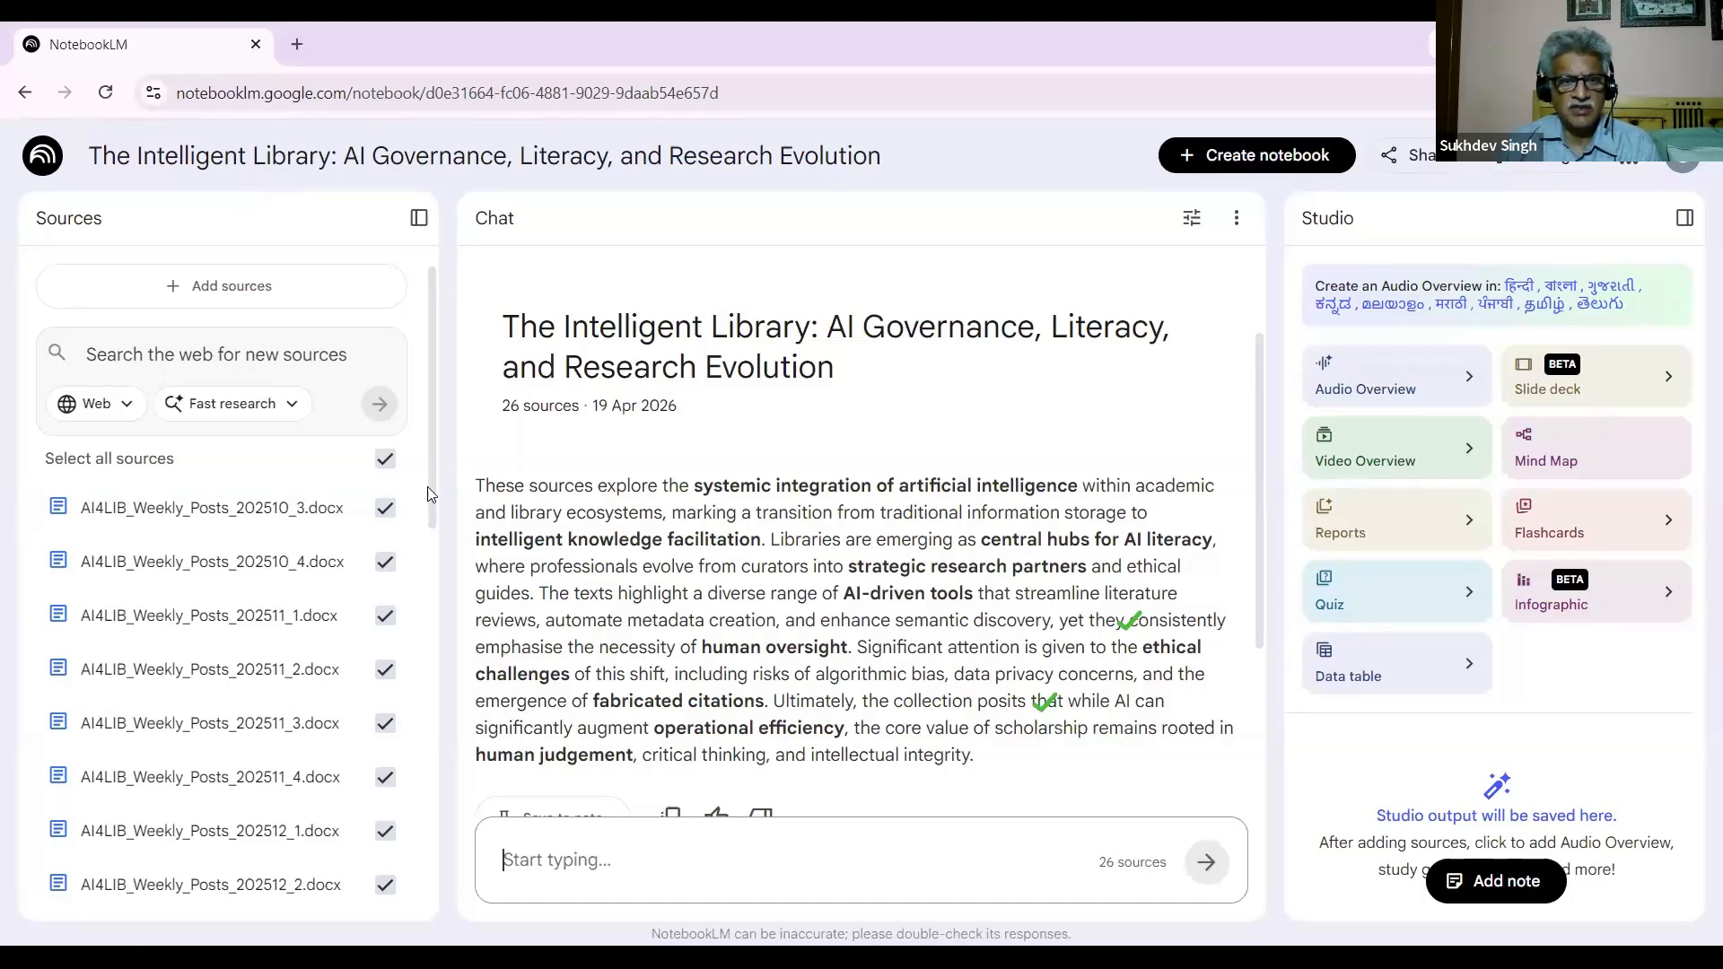
drag(427, 494, 422, 562)
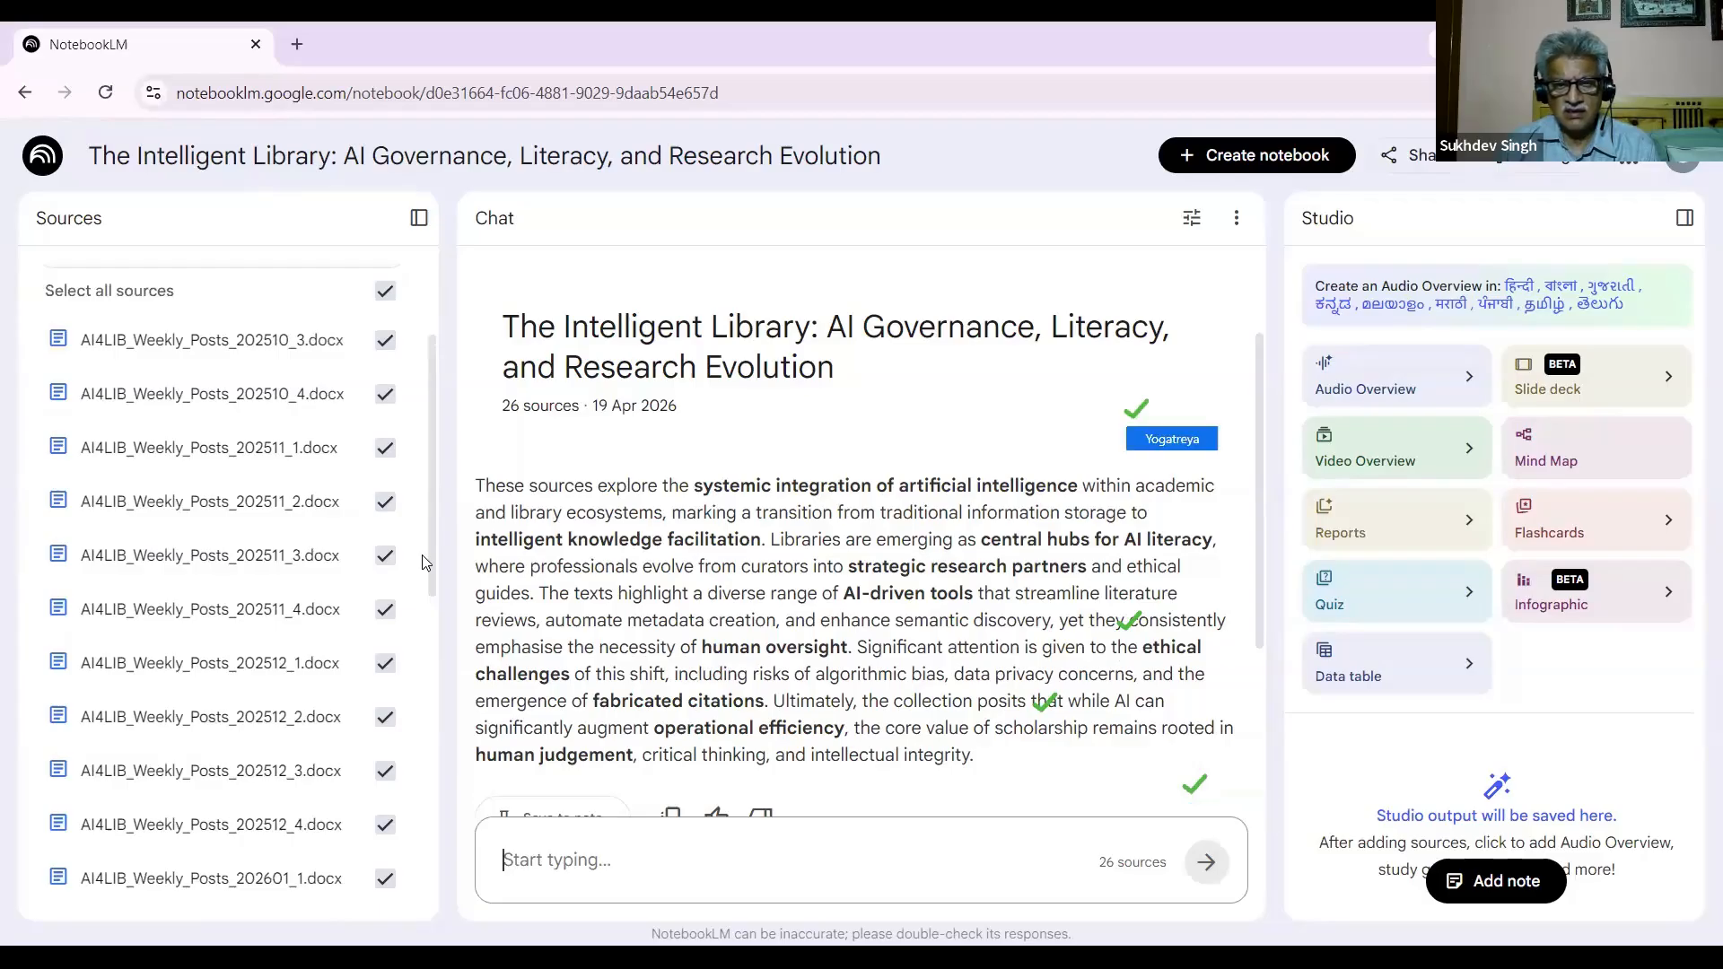
mouse_move(423, 559)
mouse_down()
mouse_move(427, 607)
mouse_move(423, 476)
mouse_up()
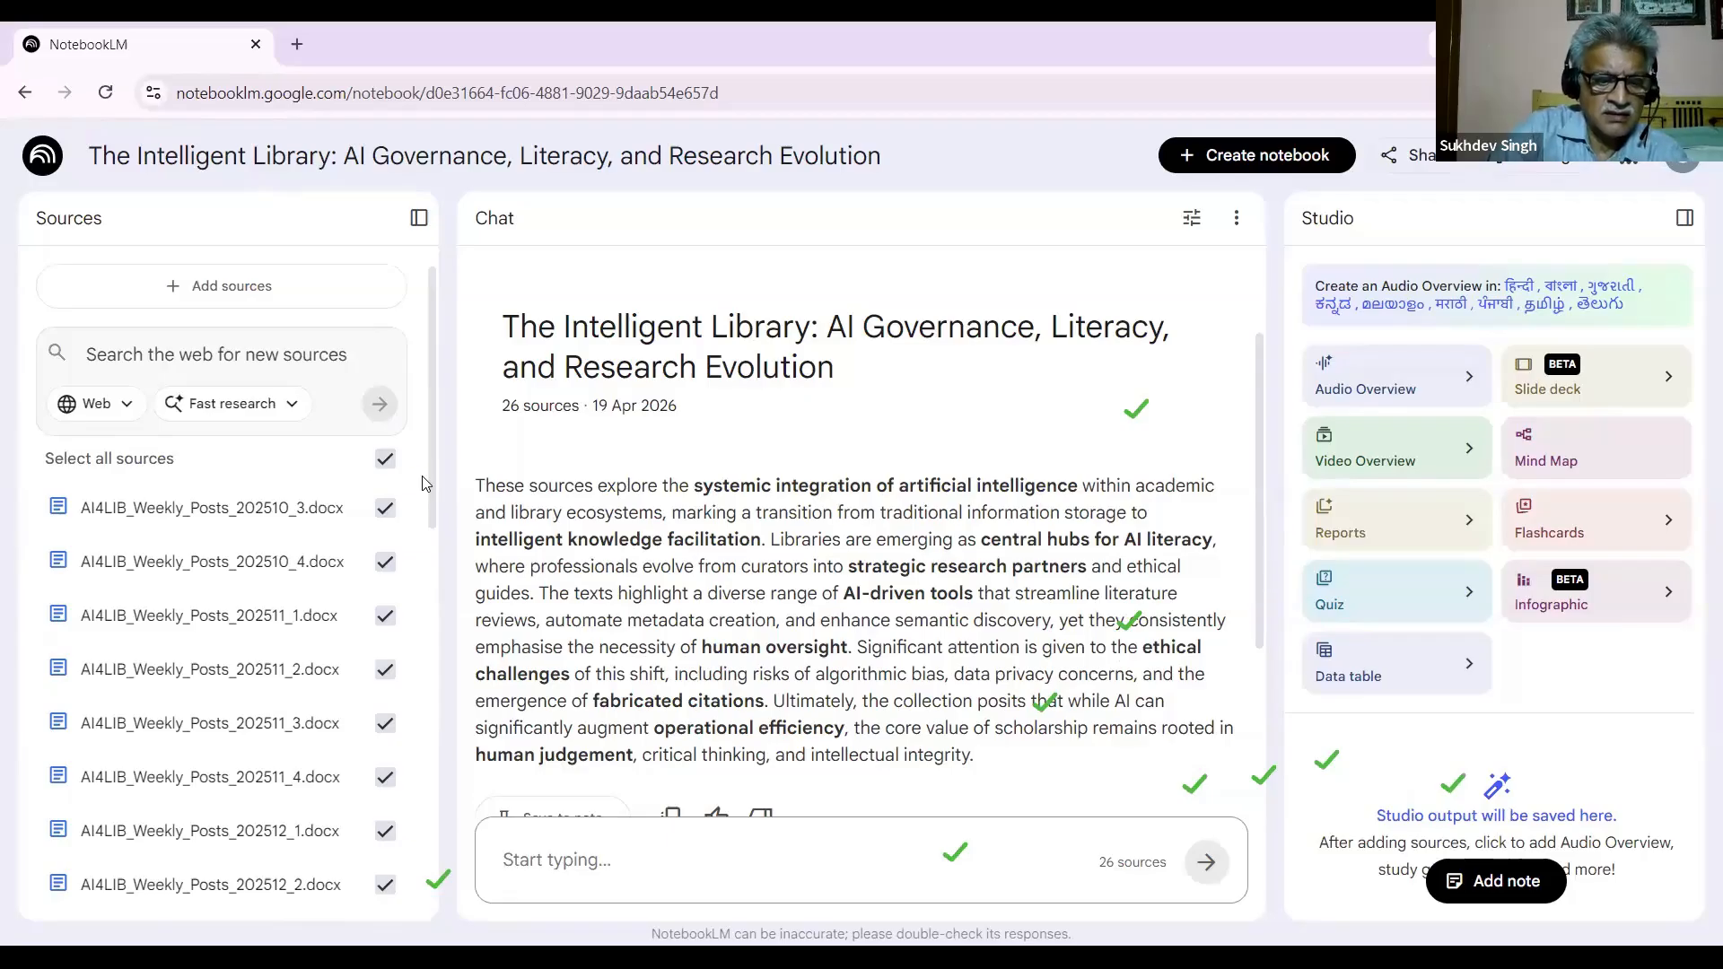
Step: Ask the notebook chat "Give me how to detect fabricated citation" using all the uploaded sources
text(h)
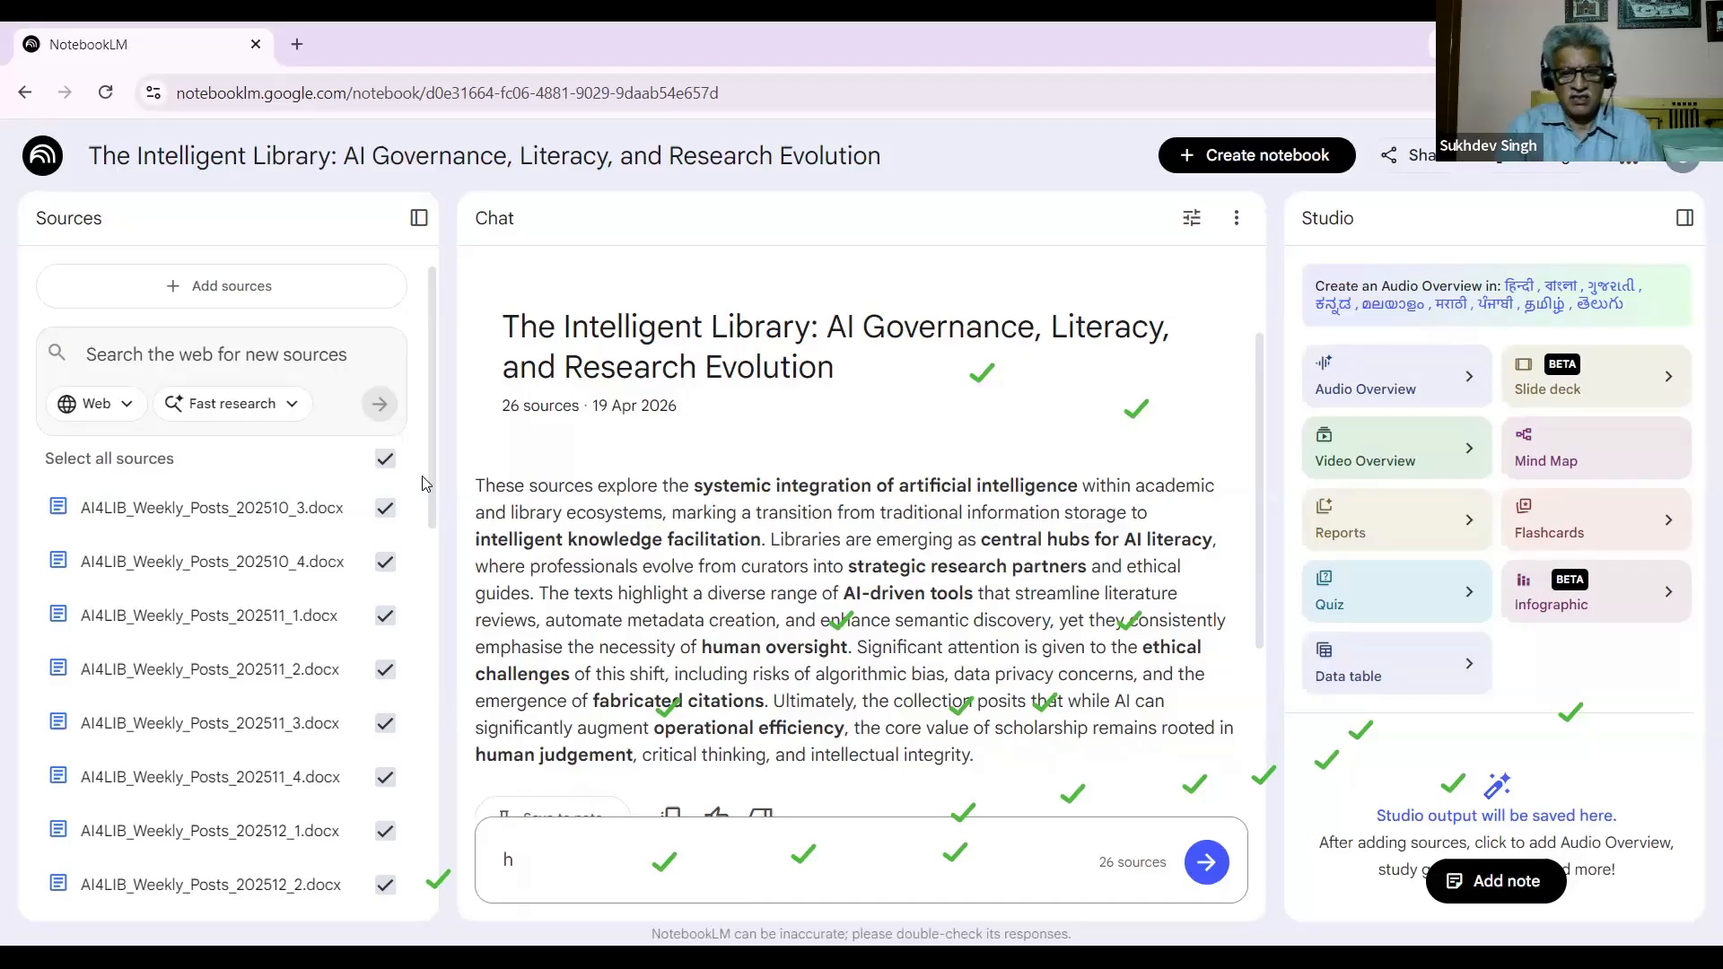
key(BackSpace)
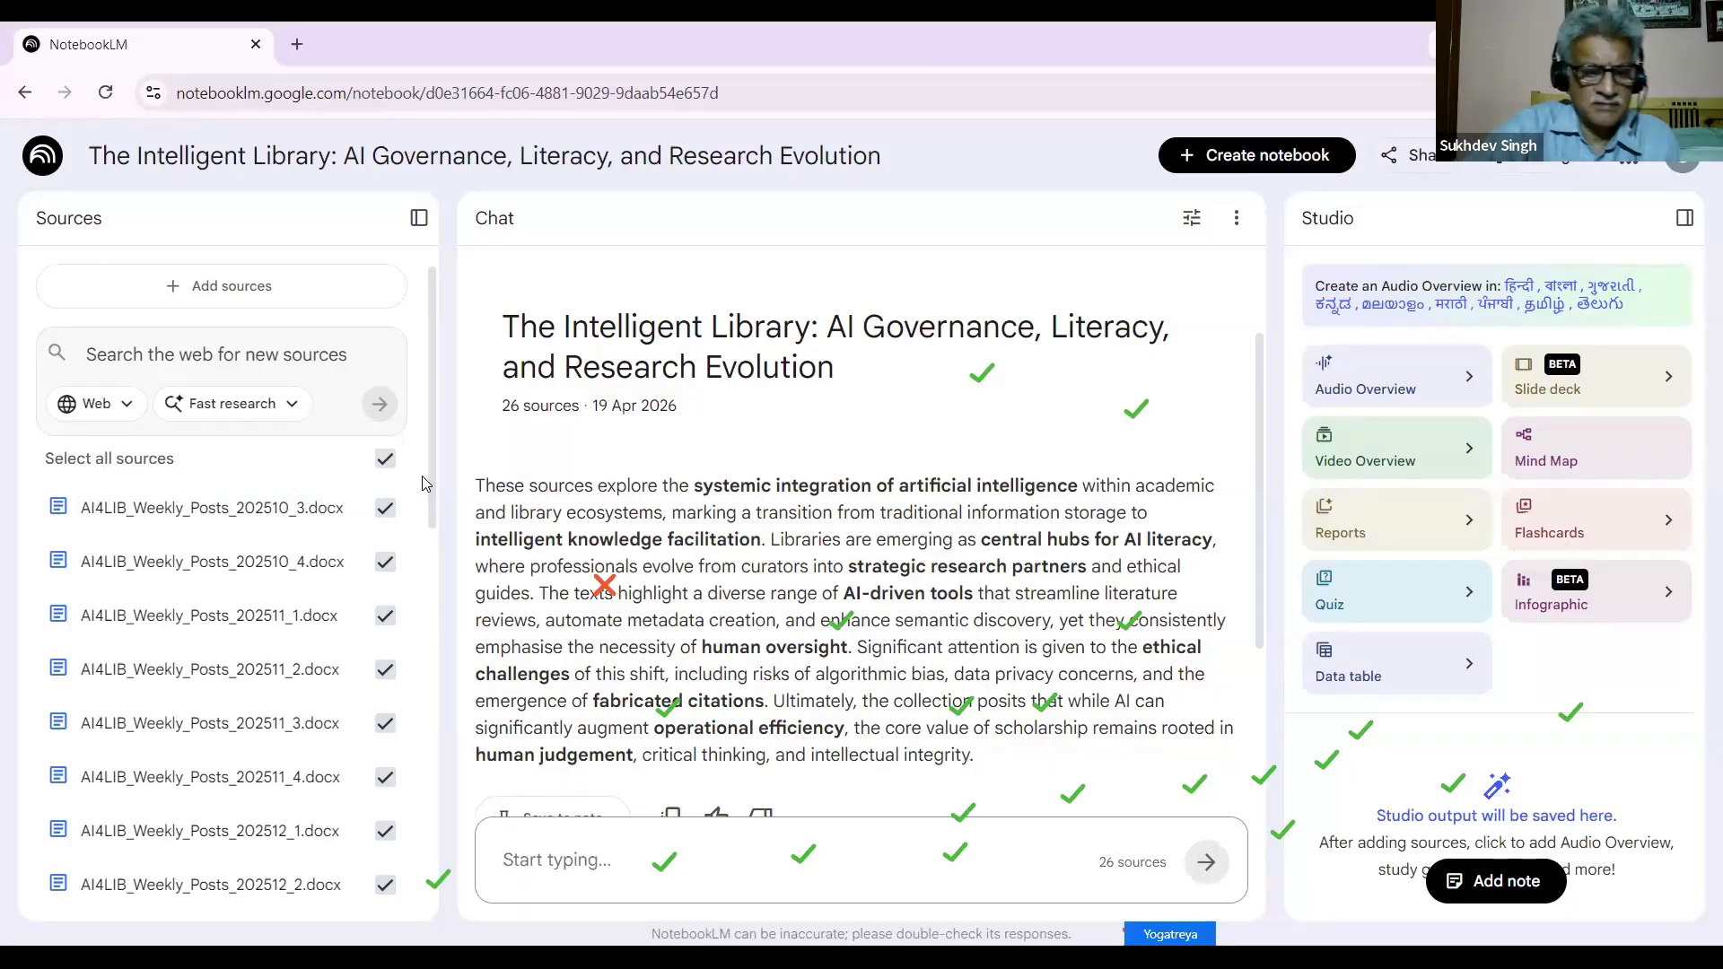
text(Gi)
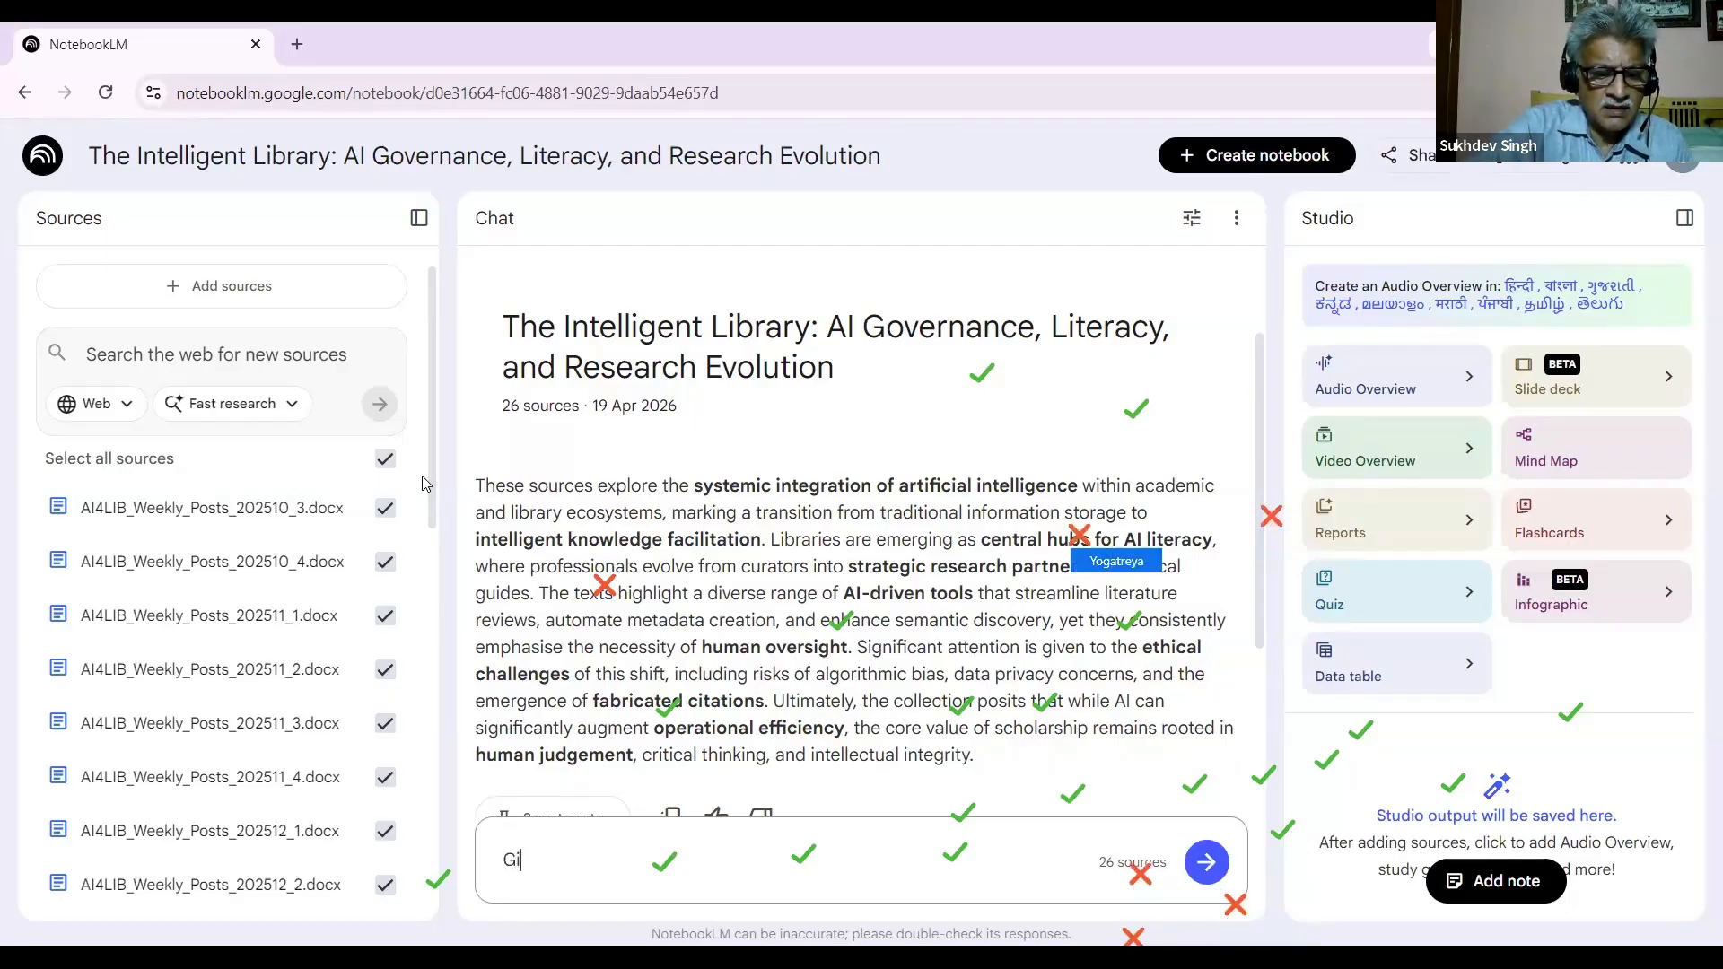
text(ve )
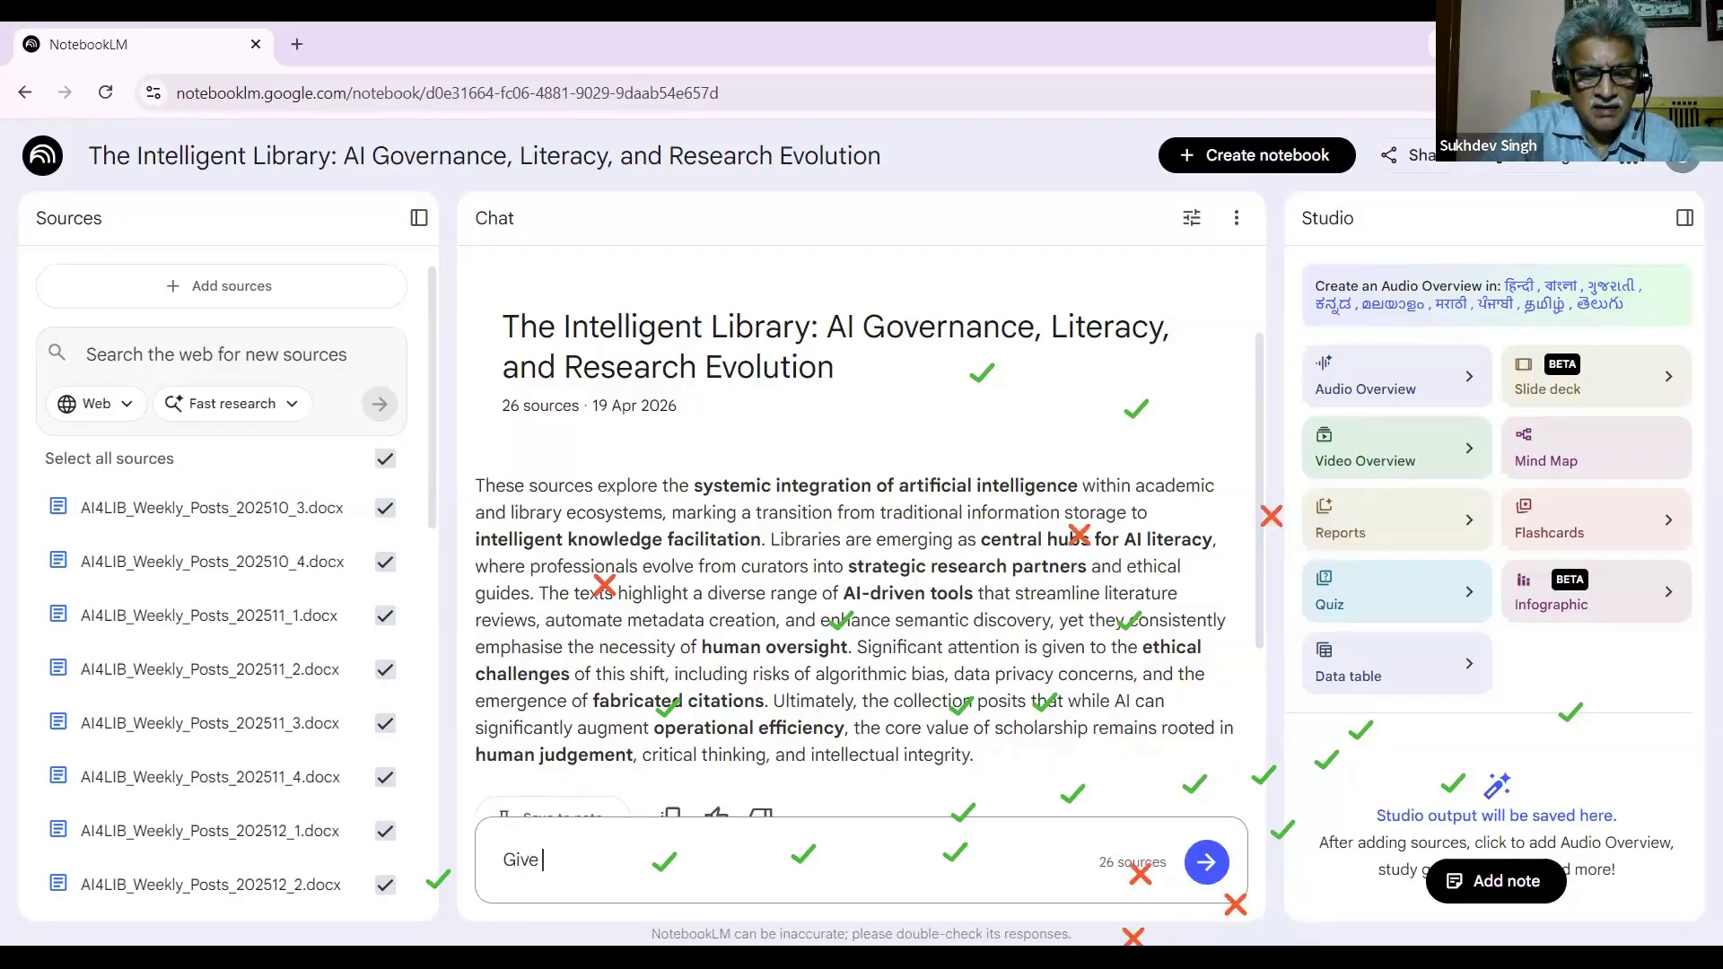
text(me how to d)
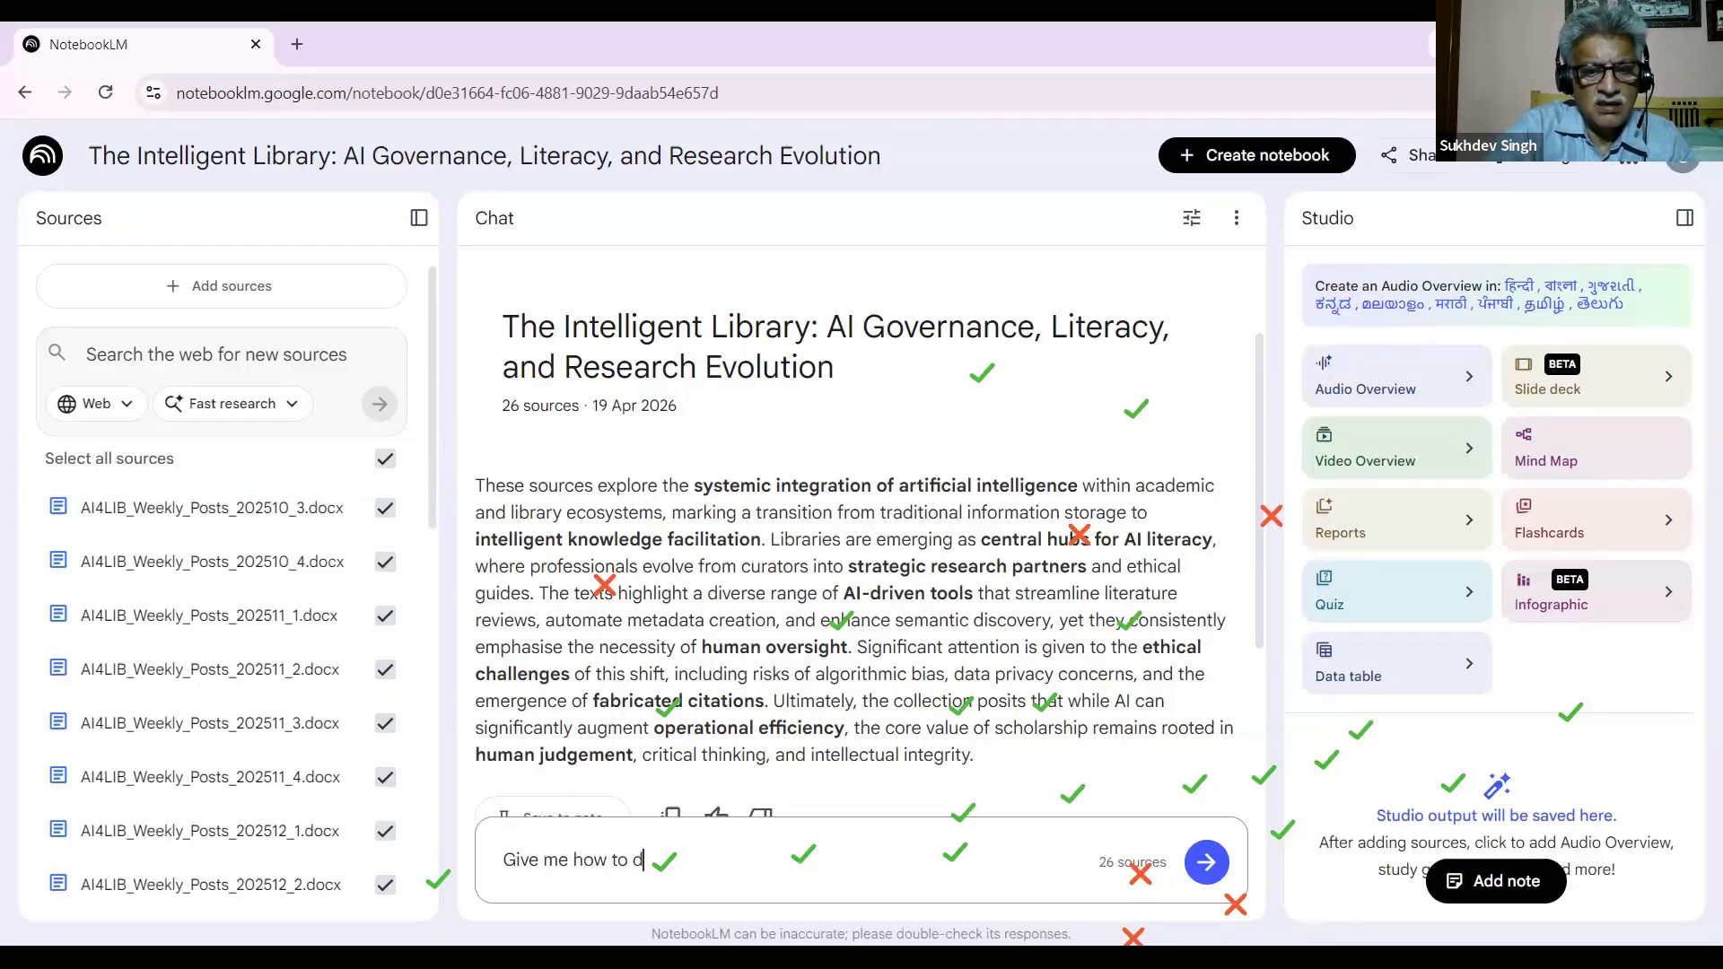
text(etect f)
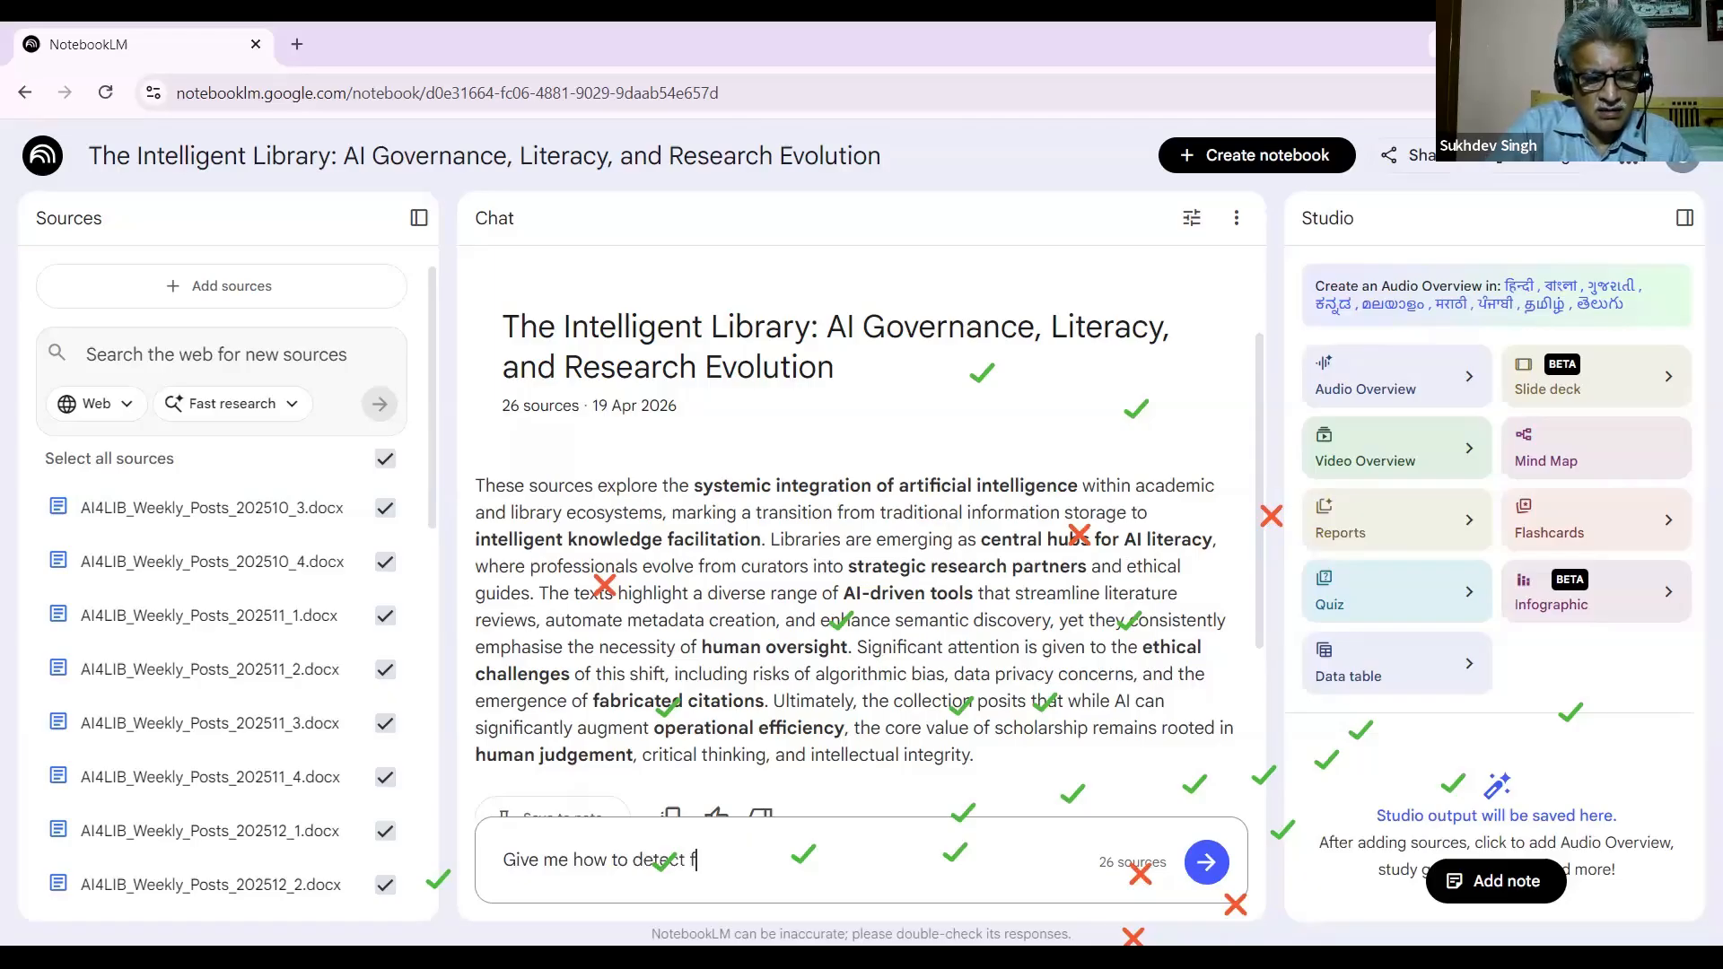
text(abric)
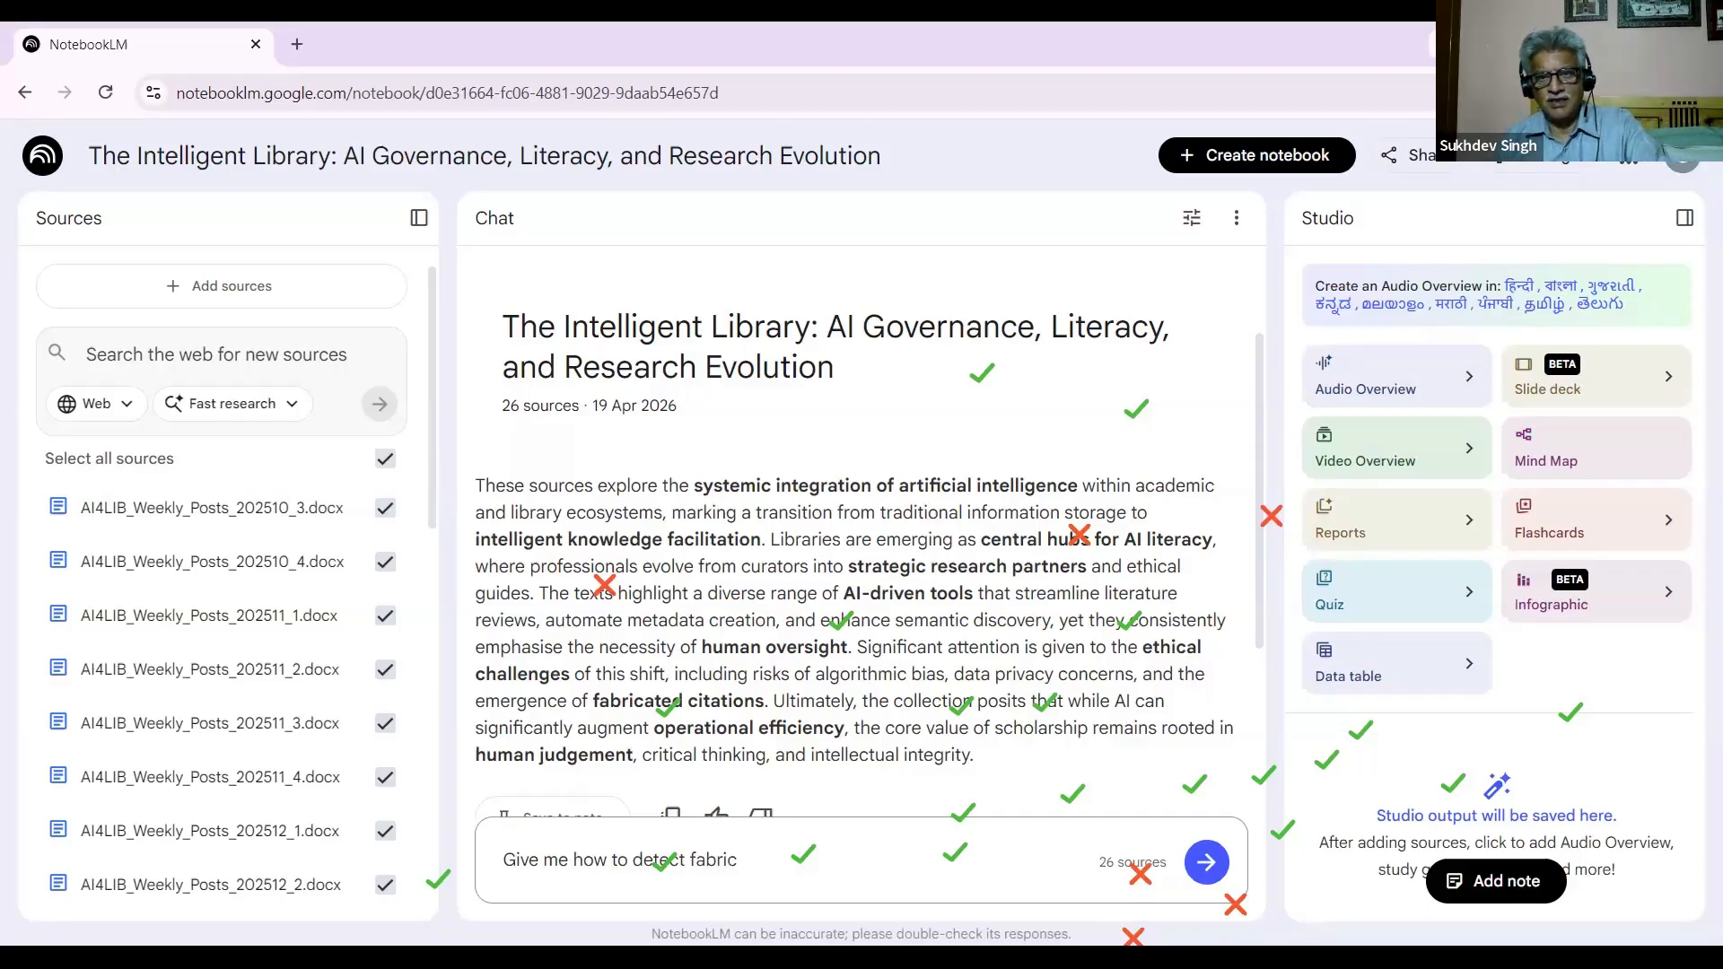
scroll(1256, 502, down, 2)
scroll(1255, 563, down, 3)
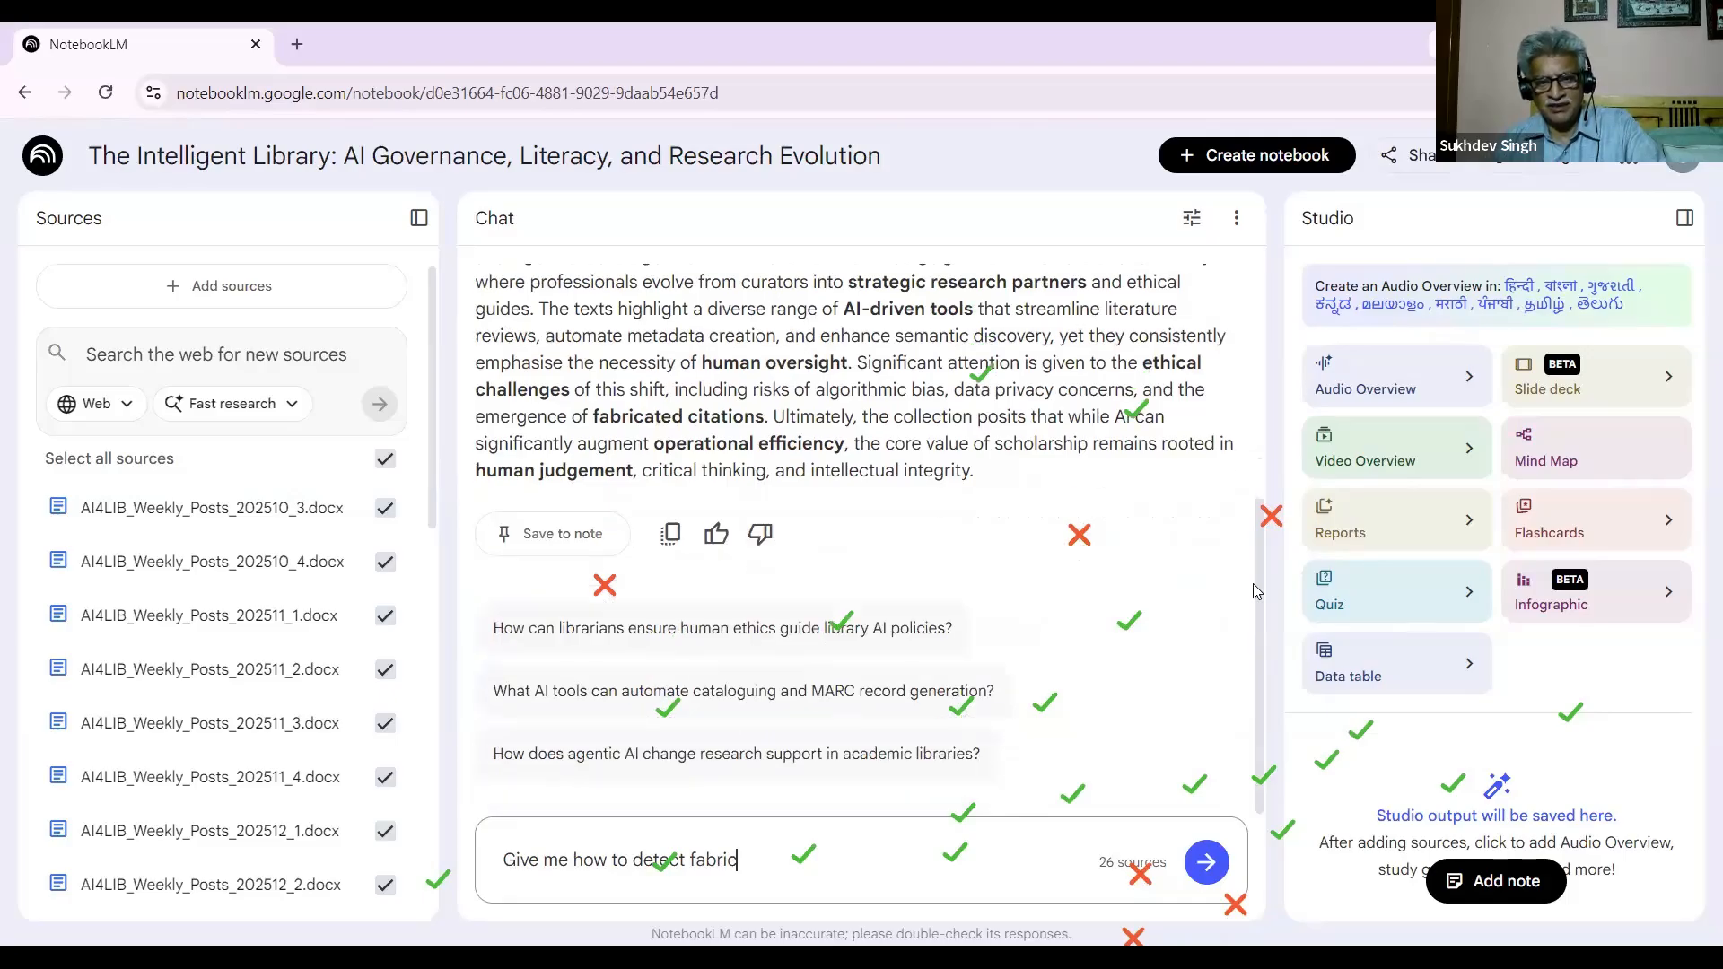
scroll(1256, 549, up, 2)
scroll(1260, 538, up, 3)
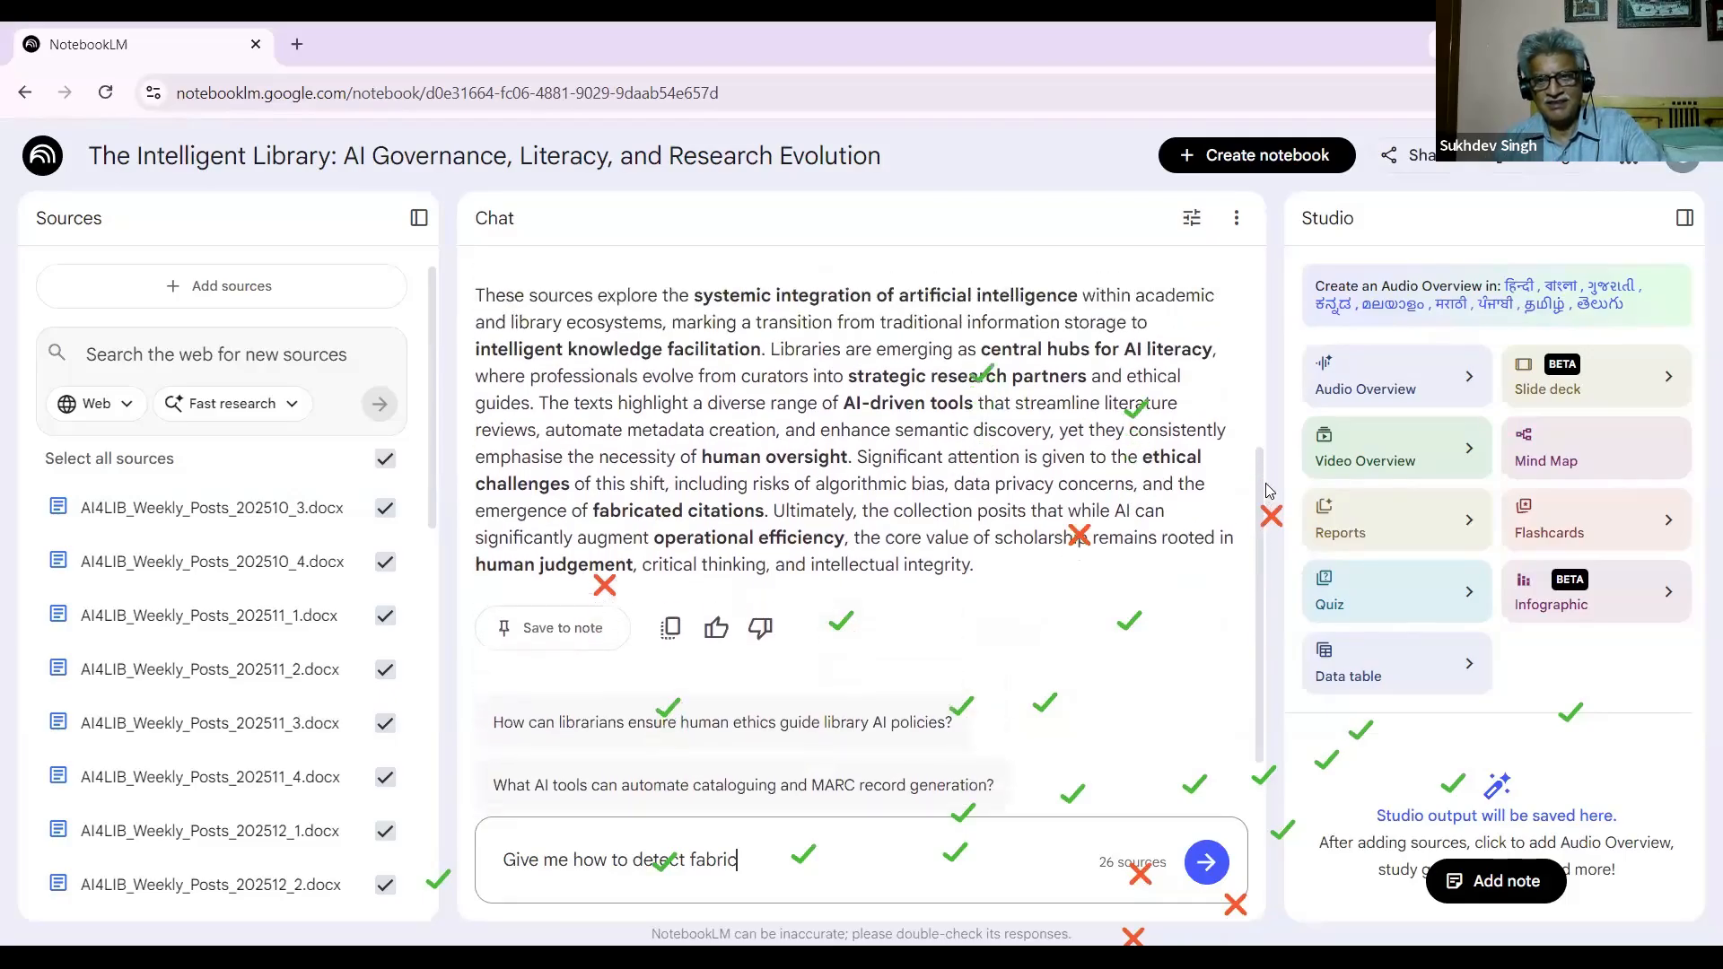
scroll(1263, 565, down, 4)
scroll(1238, 538, up, 3)
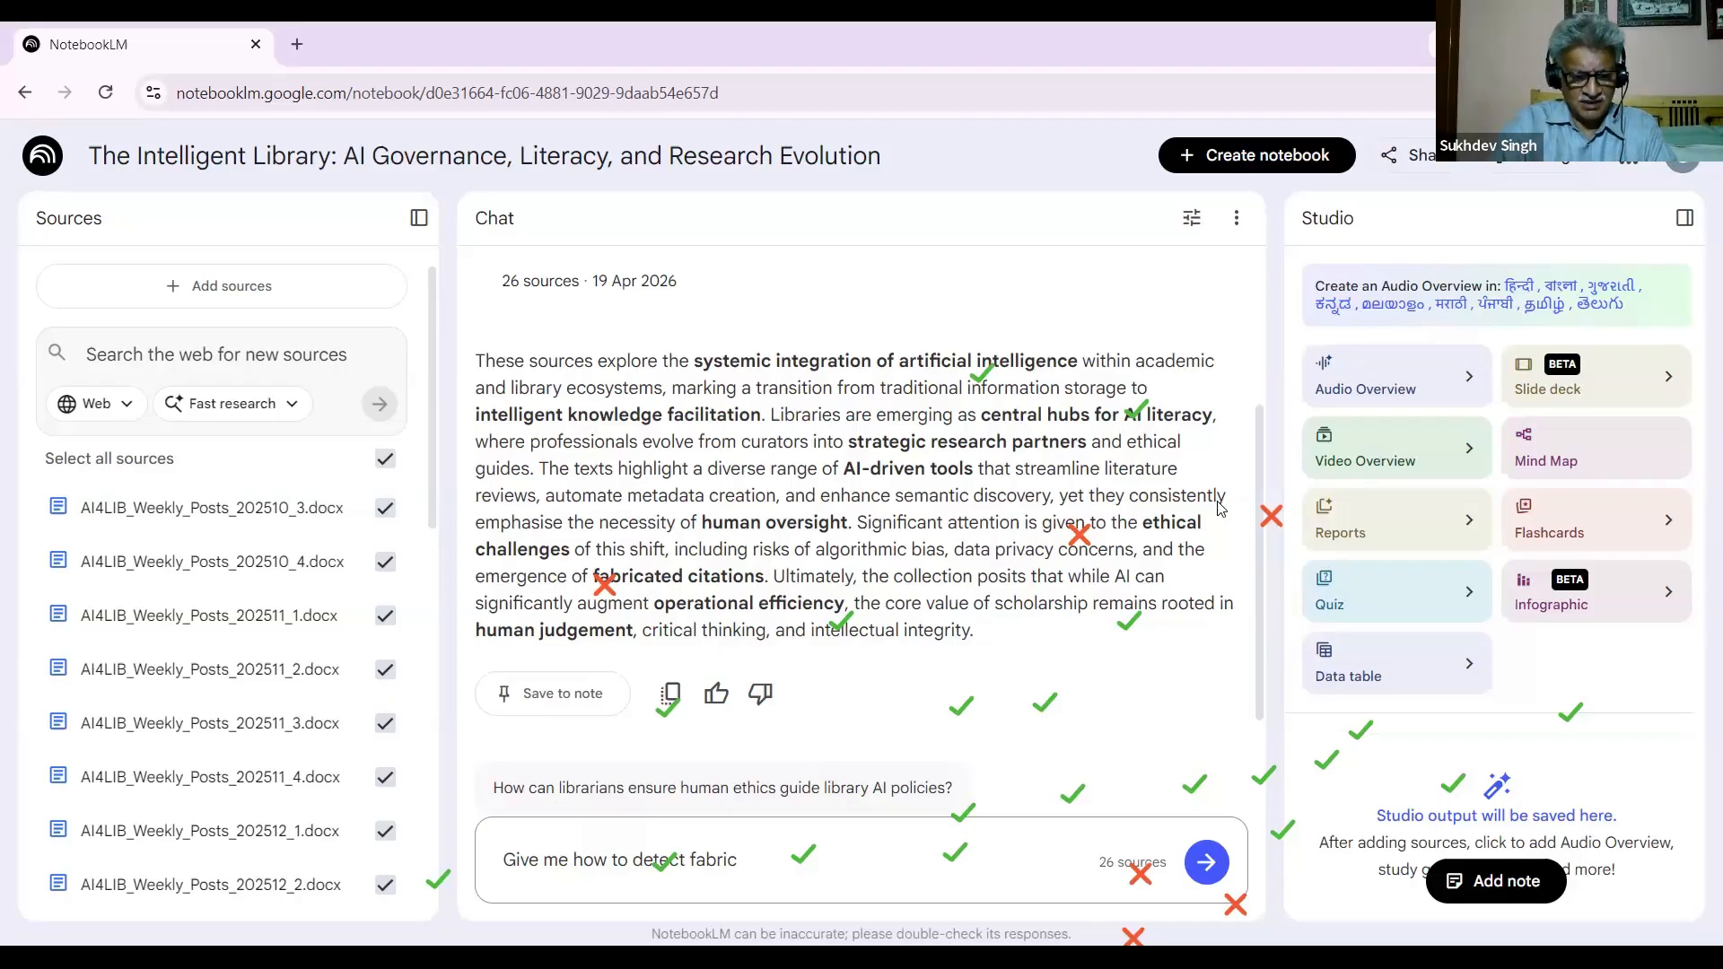
text(at)
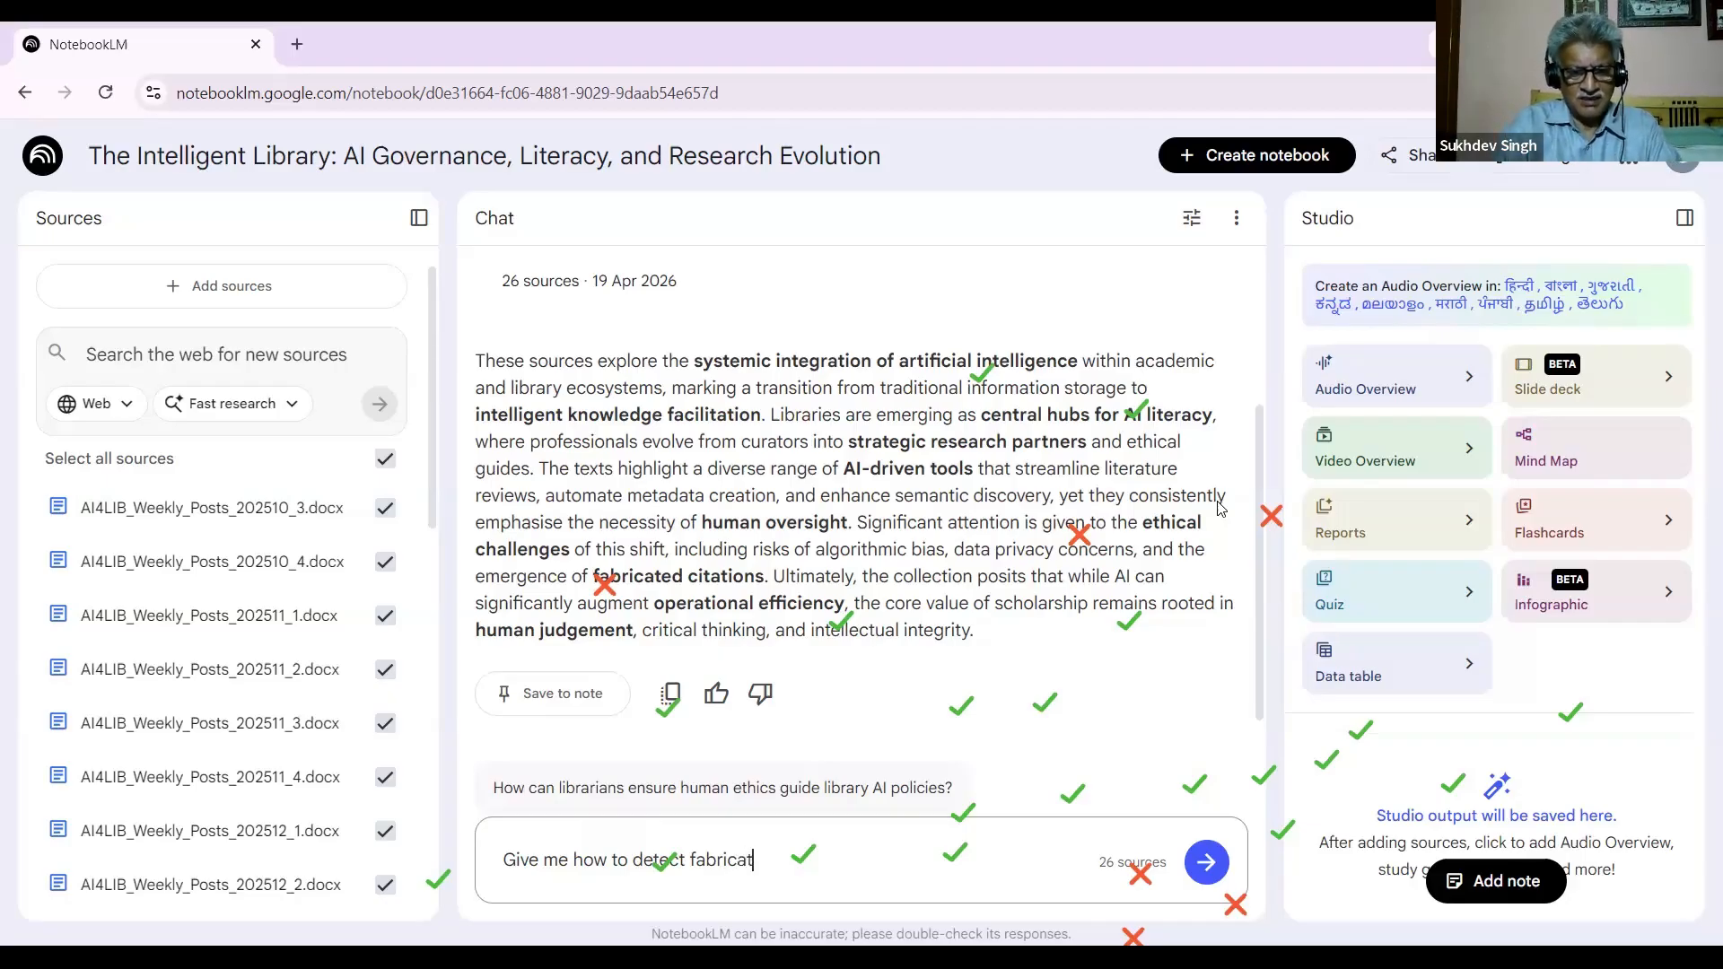
text(t)
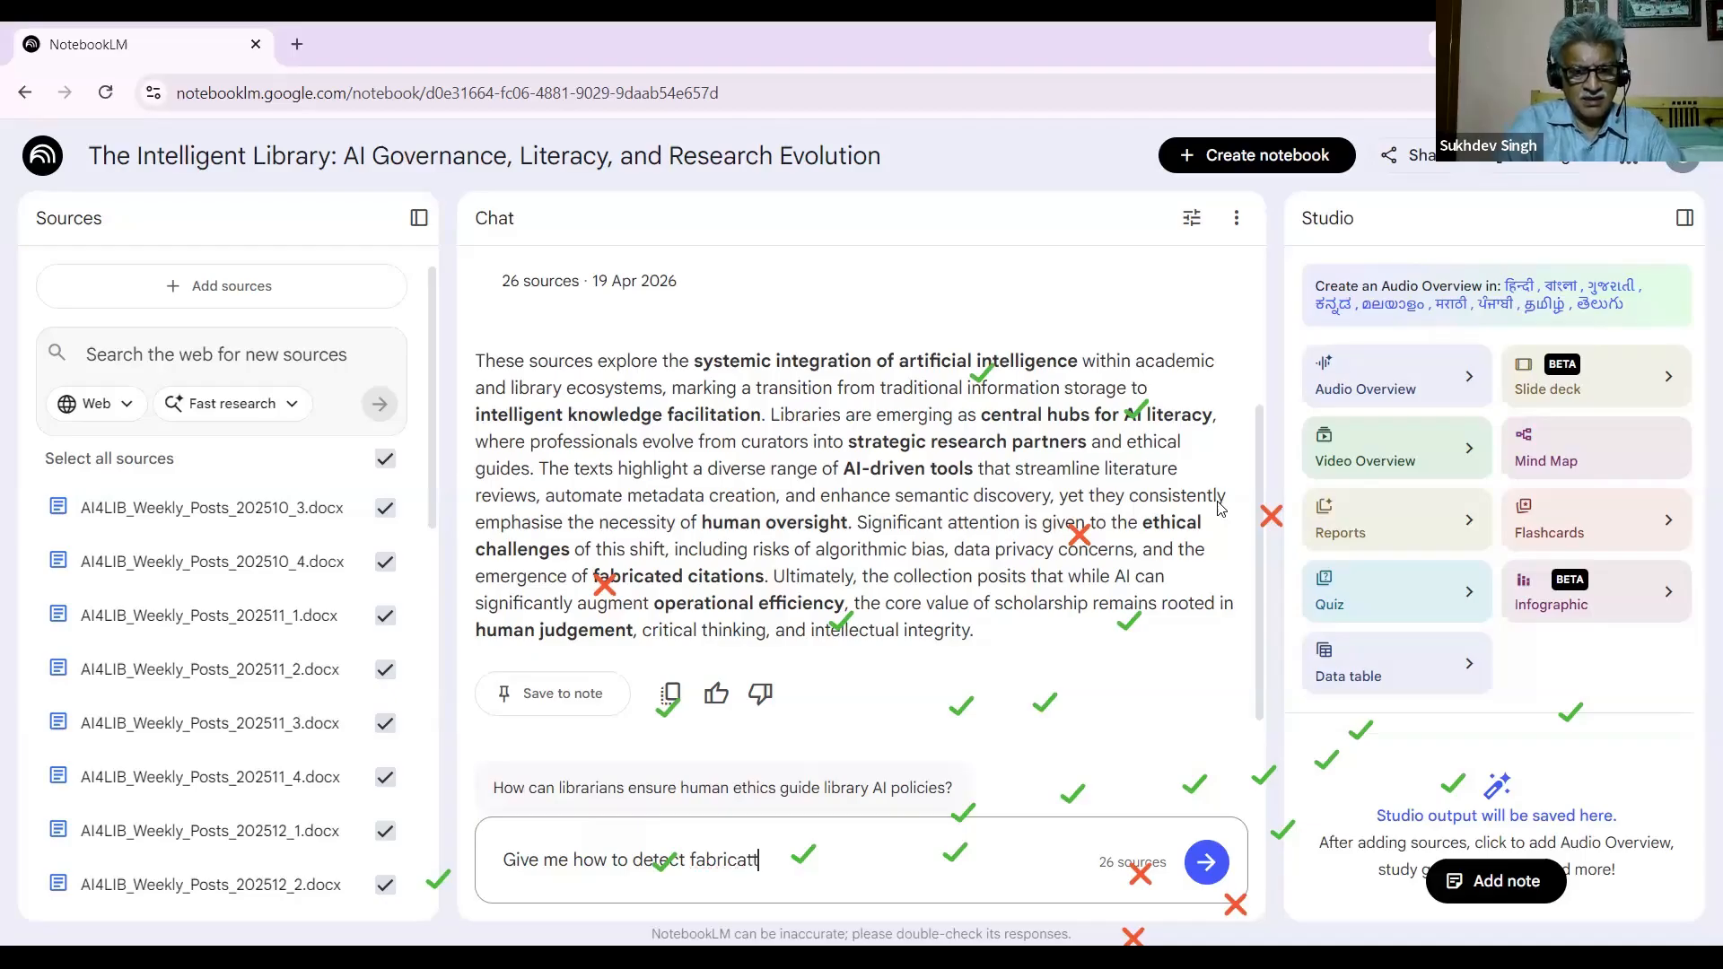
key(BackSpace)
text(ed )
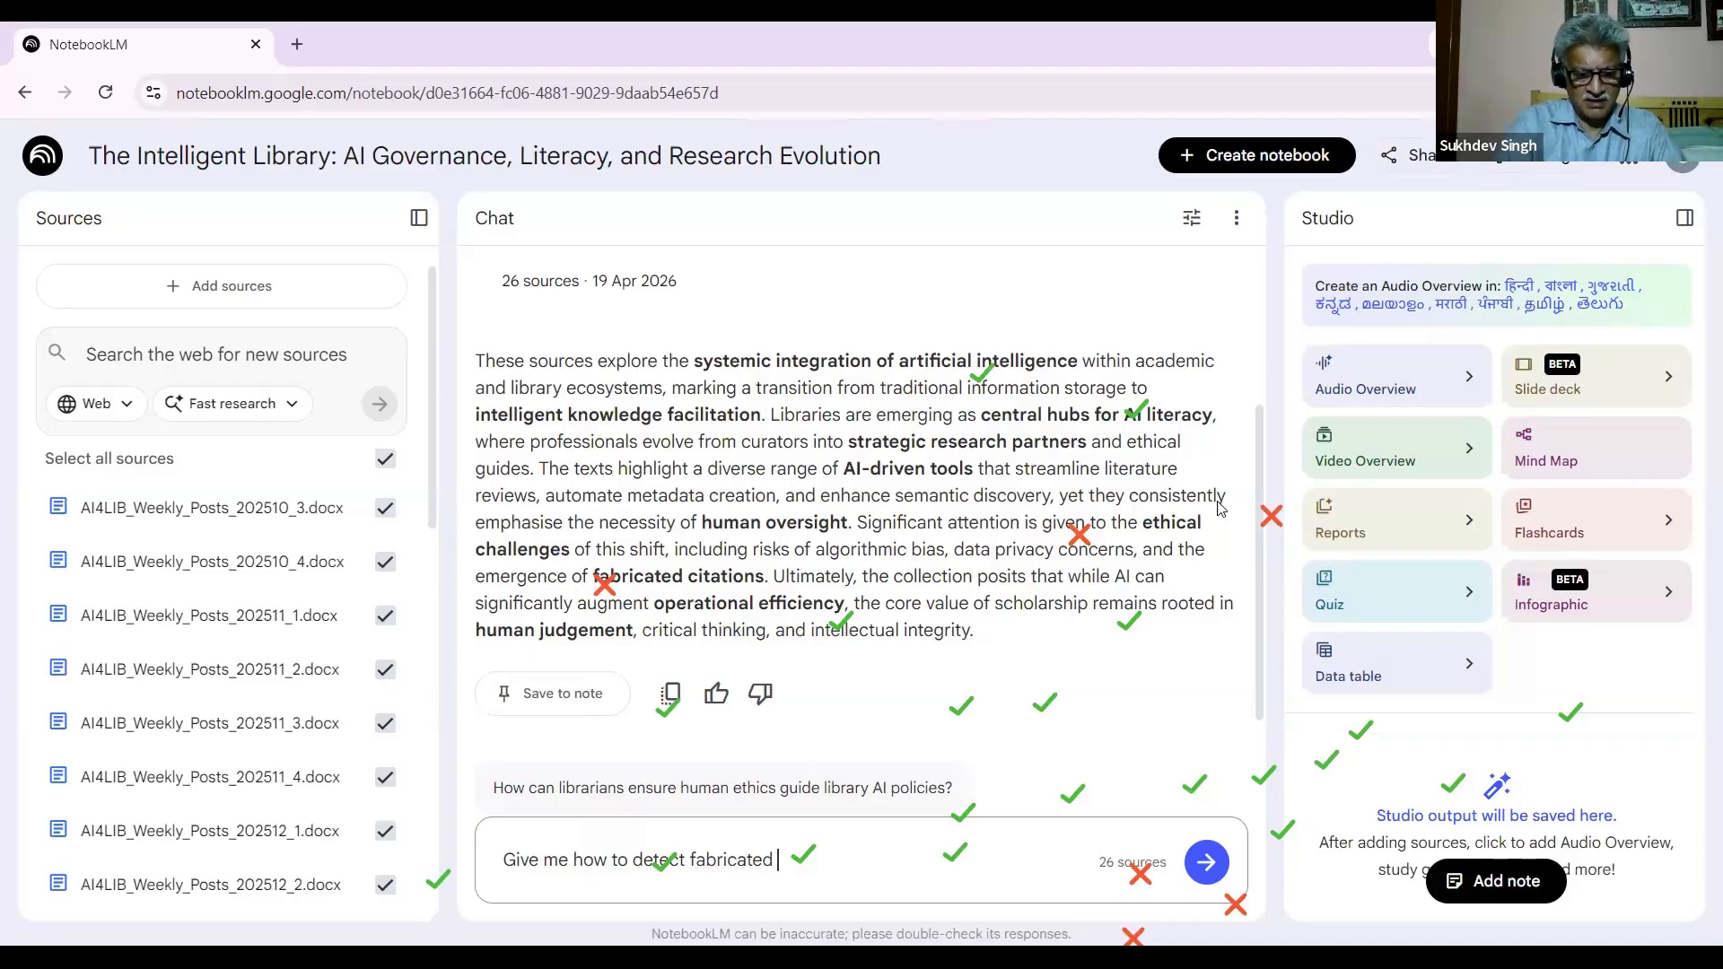
text(cita)
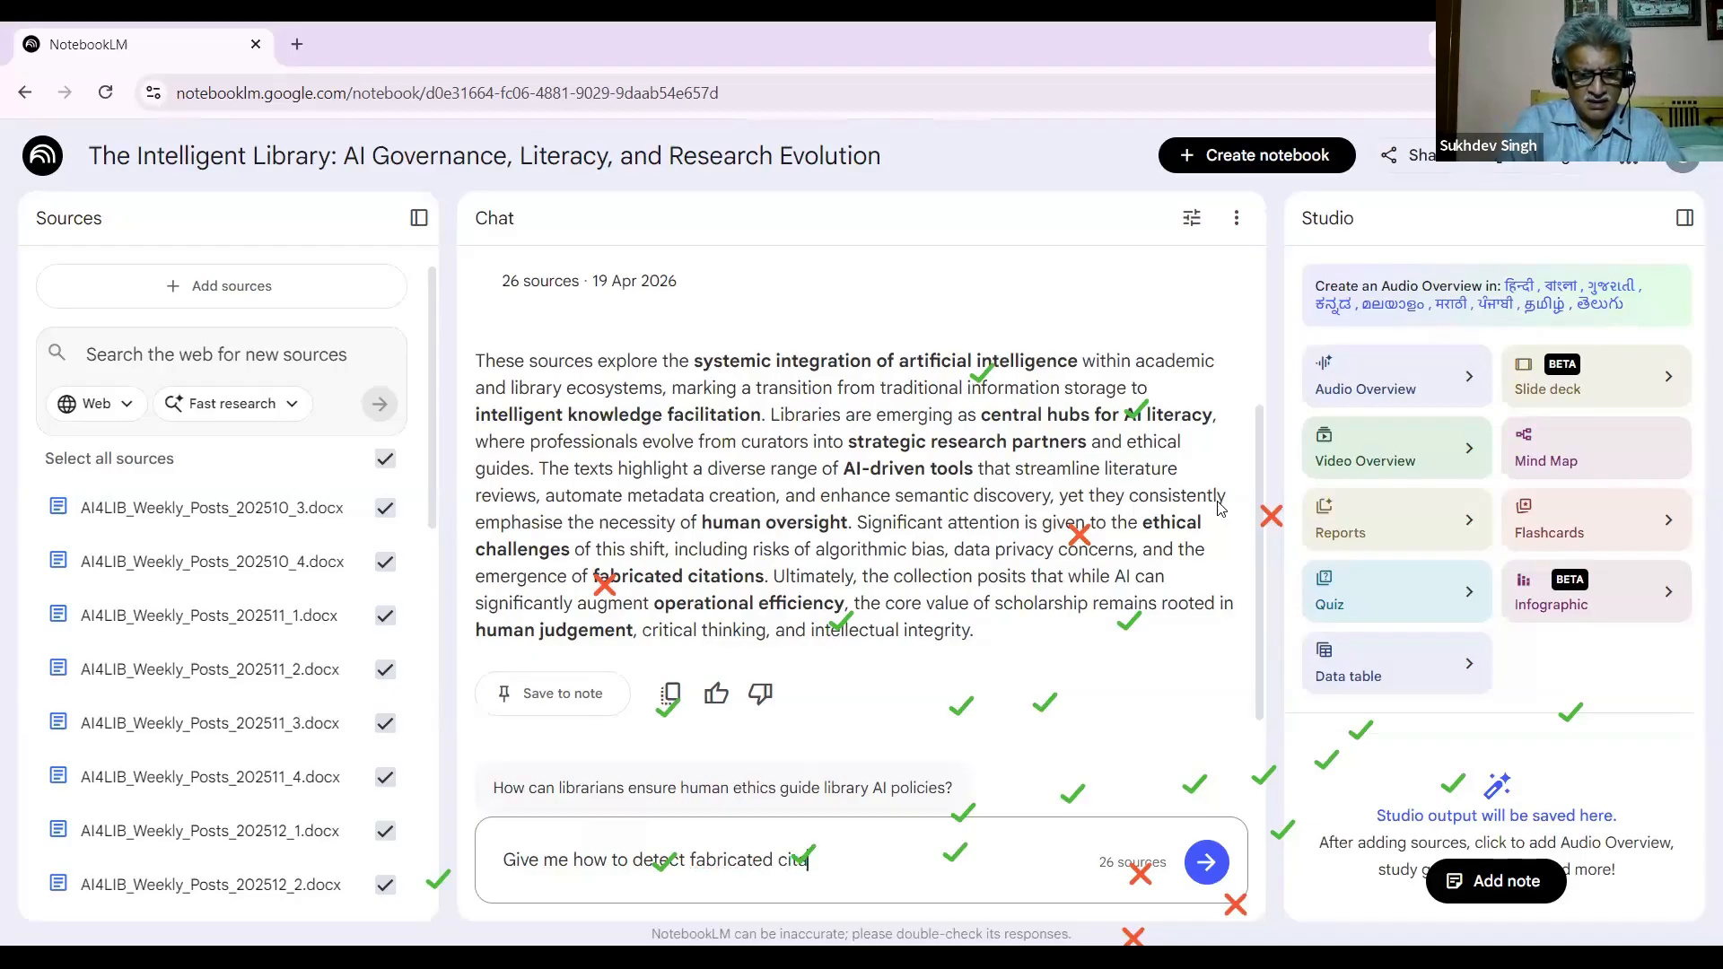
text(tion)
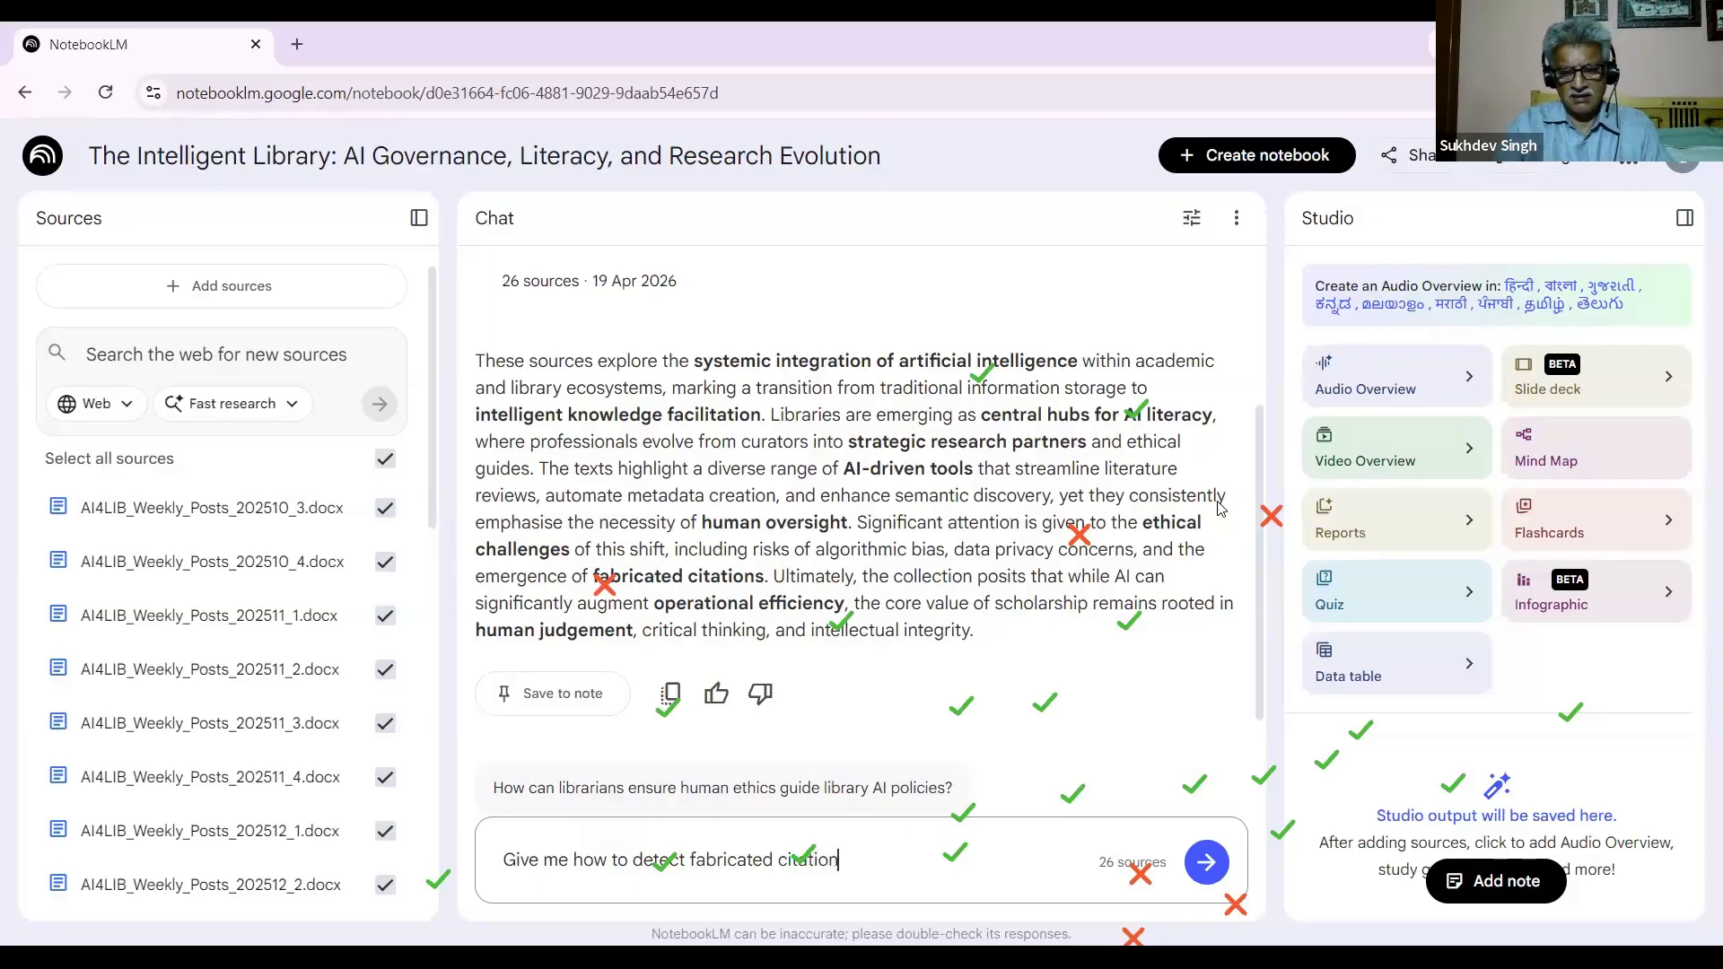
key(Return)
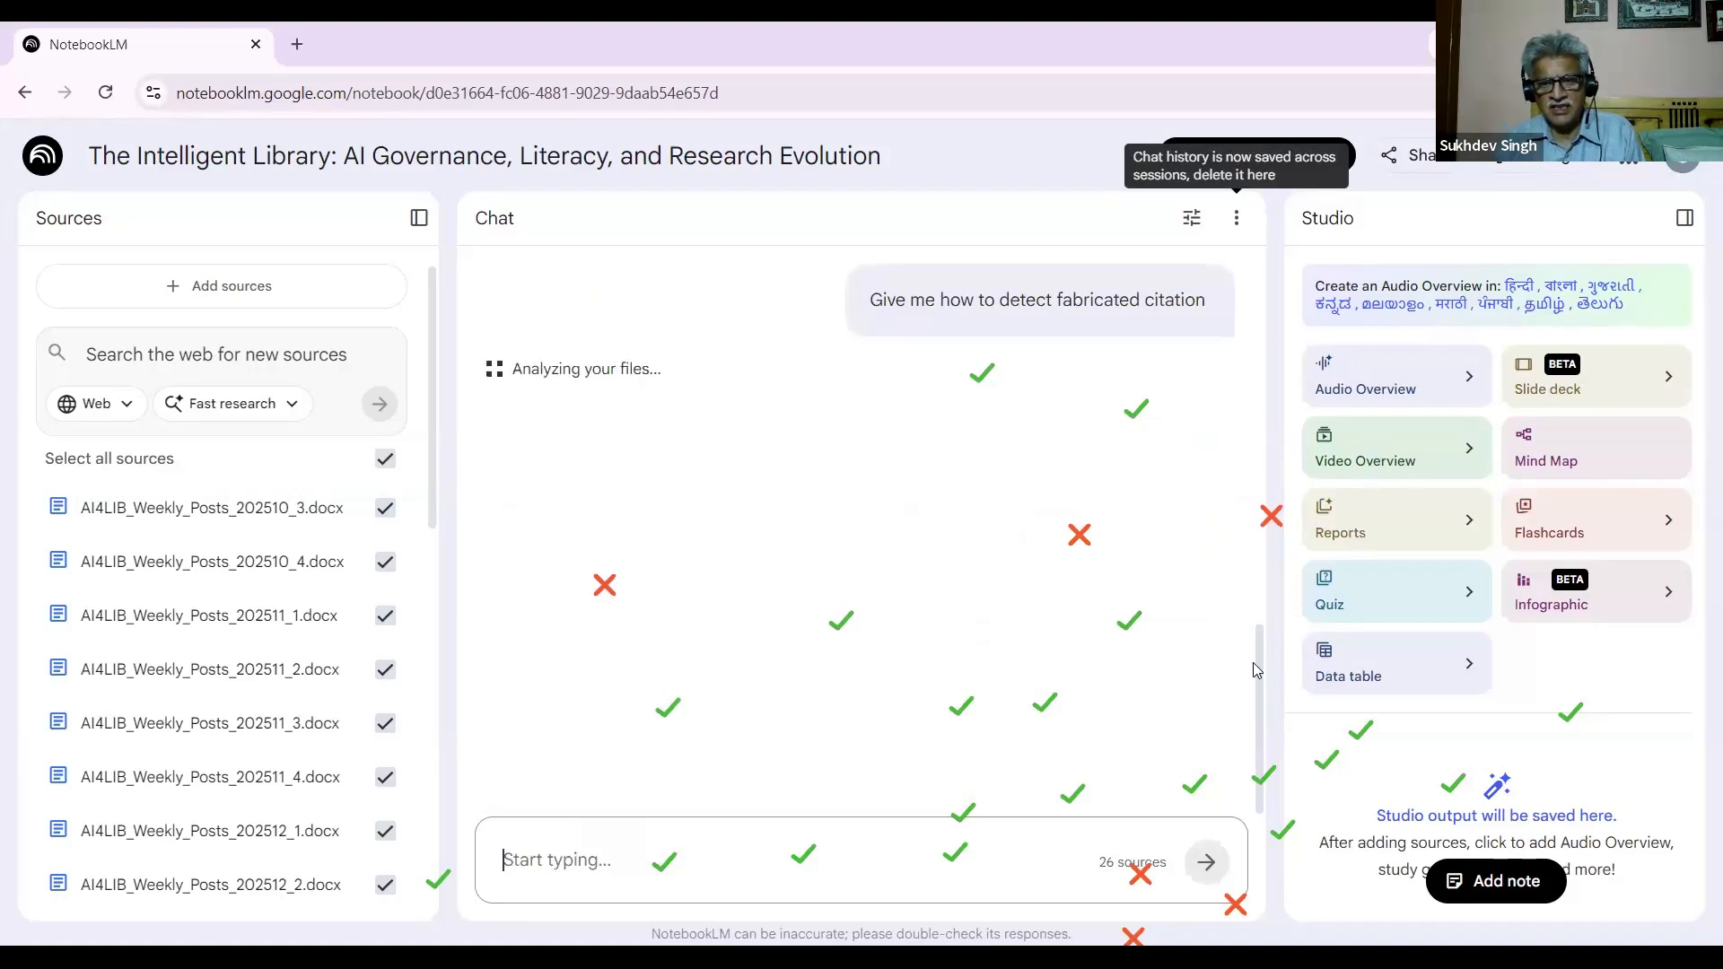
Step: Read the answer's introduction and the checklist under Functional Verification Workflow
scroll(1255, 650, up, 1)
drag(1255, 641, 1255, 642)
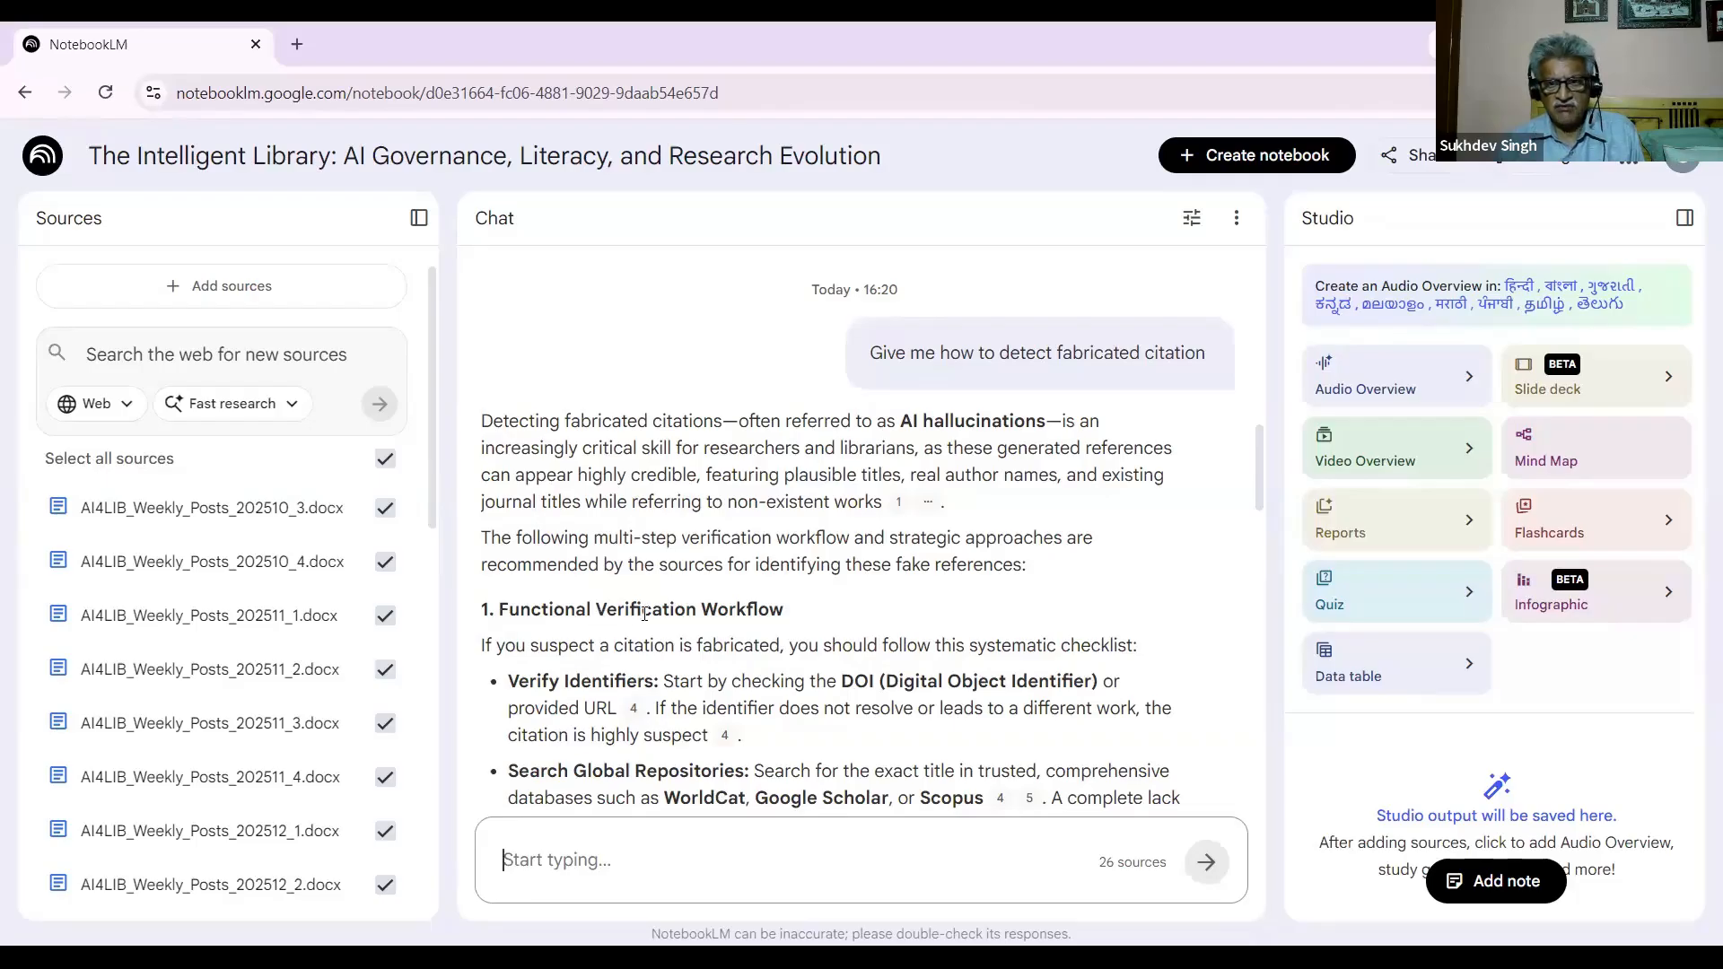
scroll(1256, 476, down, 2)
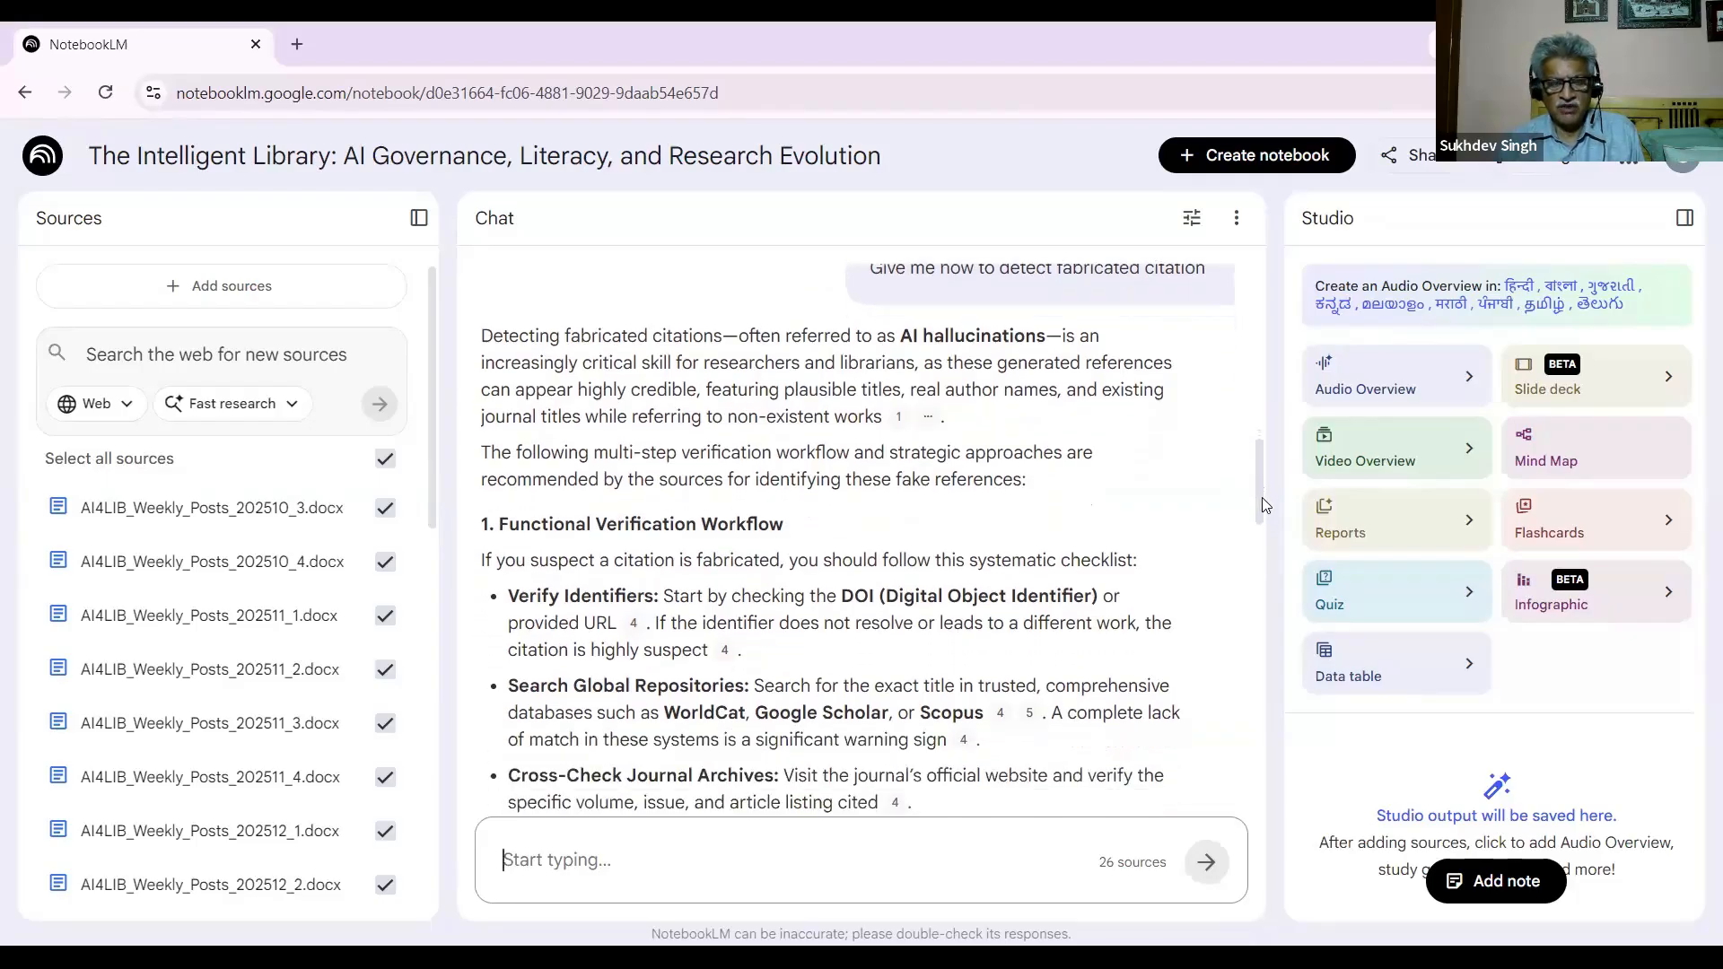
scroll(1262, 498, down, 1)
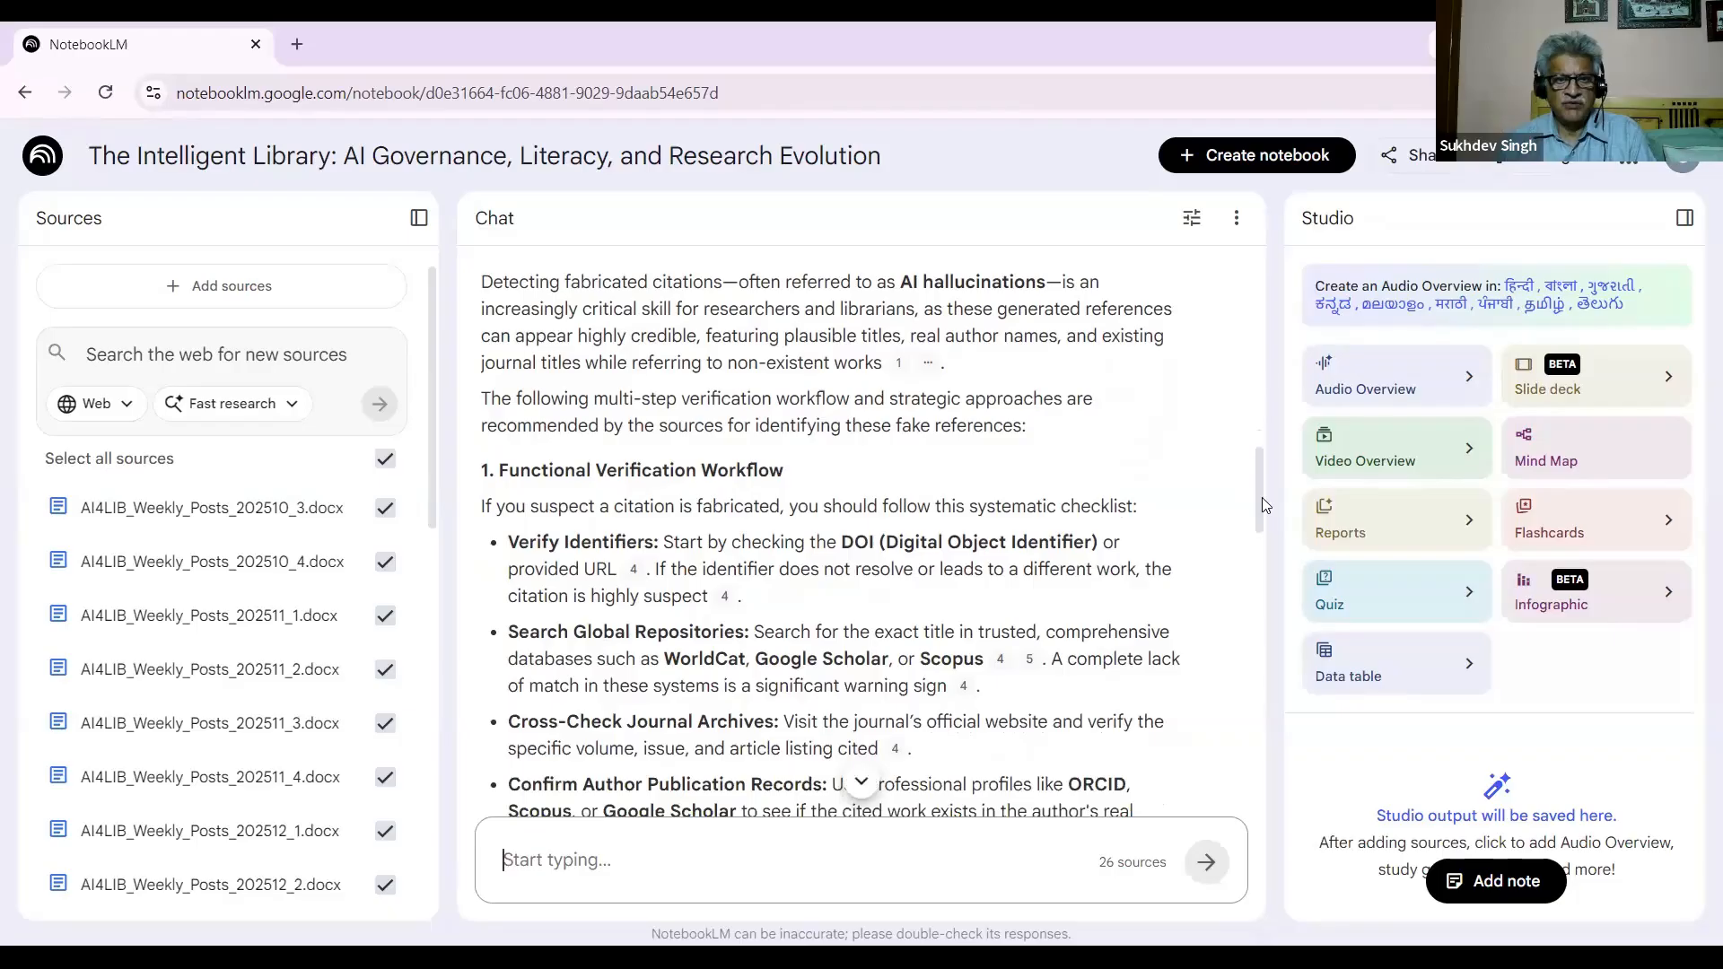
scroll(1262, 503, down, 1)
scroll(1261, 522, down, 1)
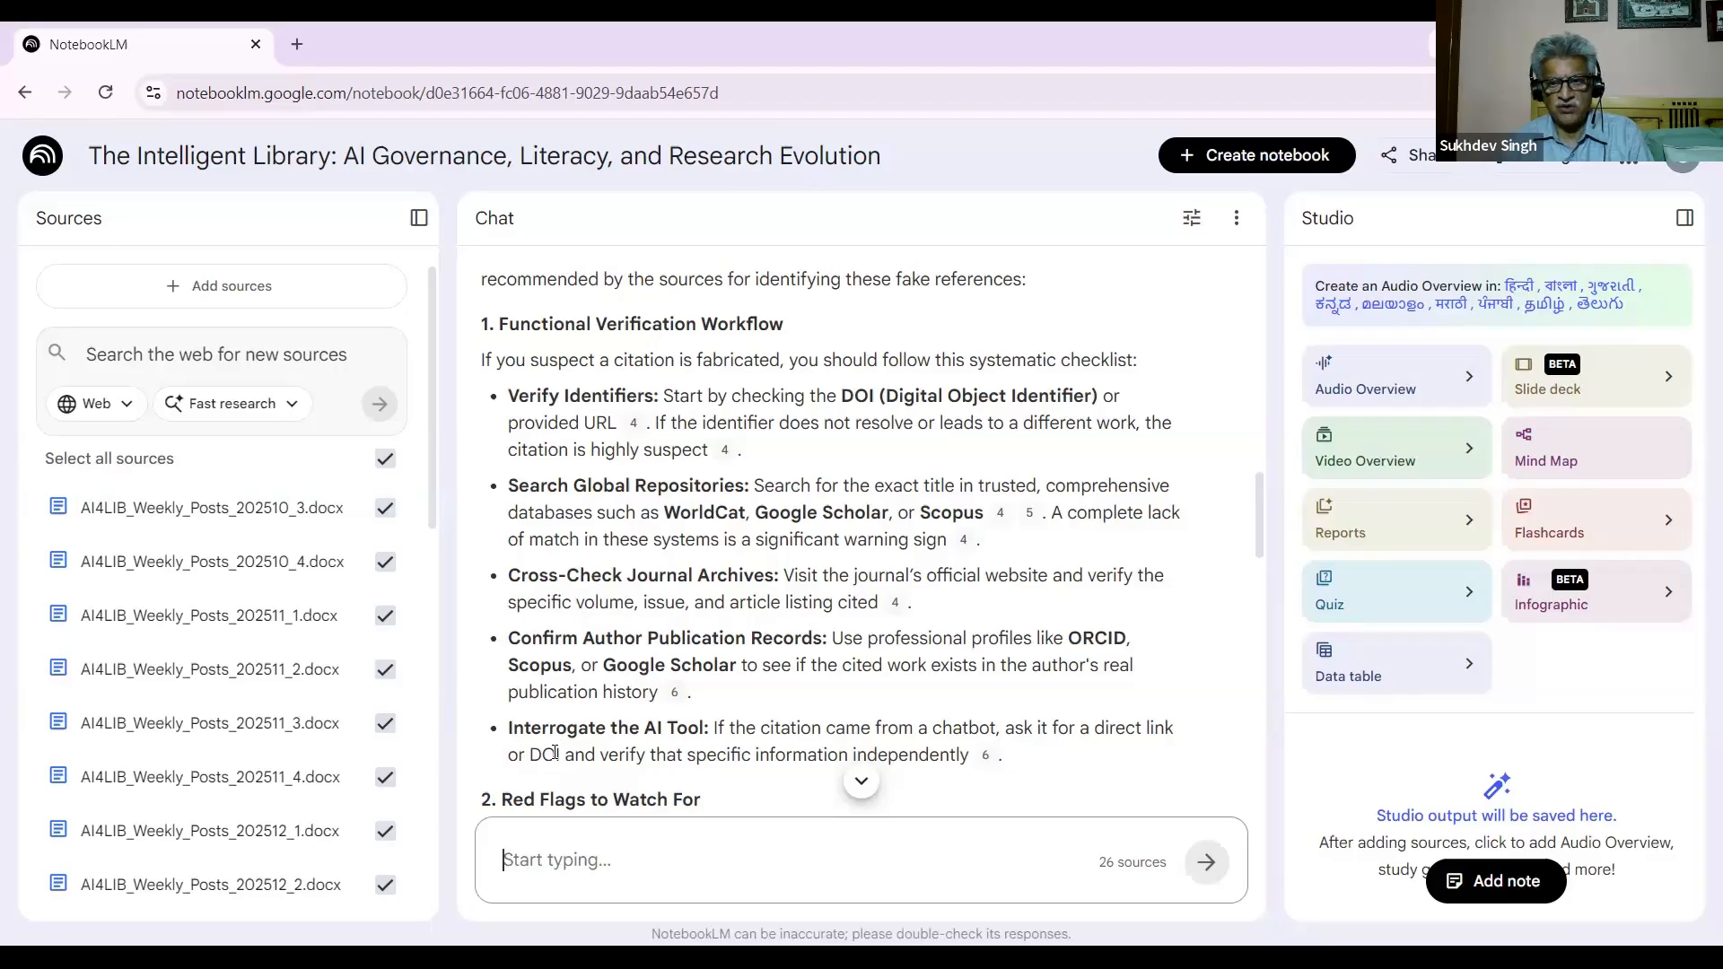
mouse_move(1260, 513)
mouse_down()
mouse_move(1258, 704)
mouse_move(1259, 496)
mouse_up()
scroll(1256, 699, down, 4)
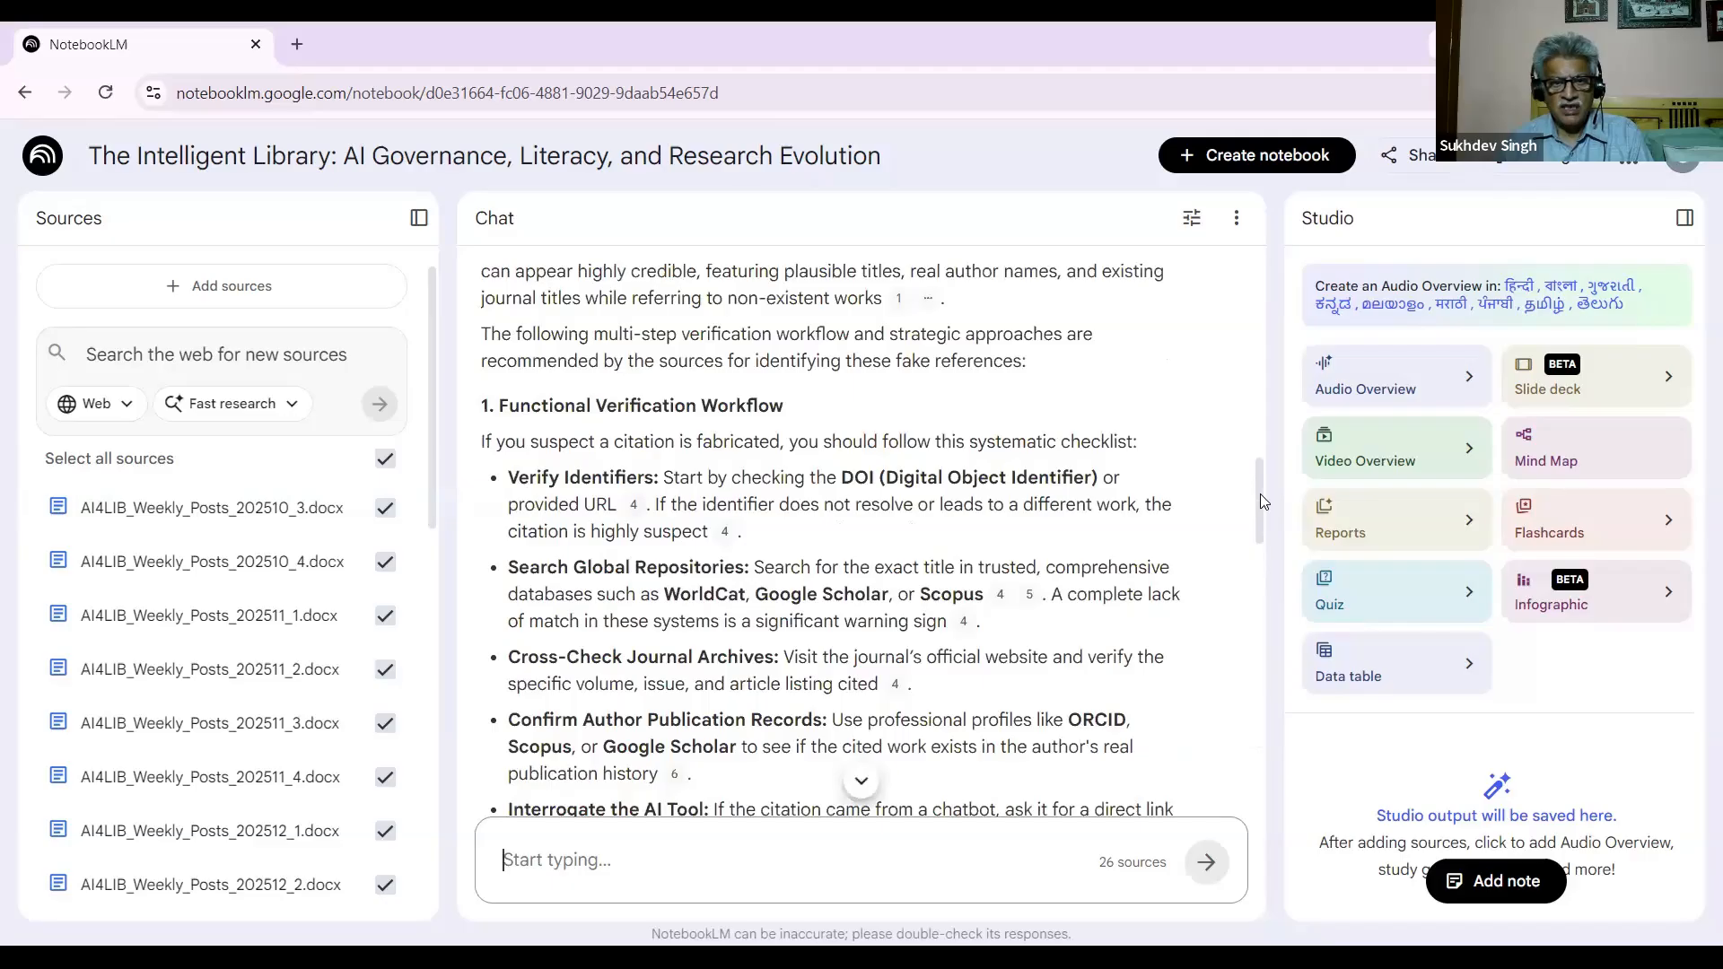
mouse_move(1258, 483)
mouse_down()
mouse_move(1258, 467)
mouse_move(1257, 488)
mouse_up()
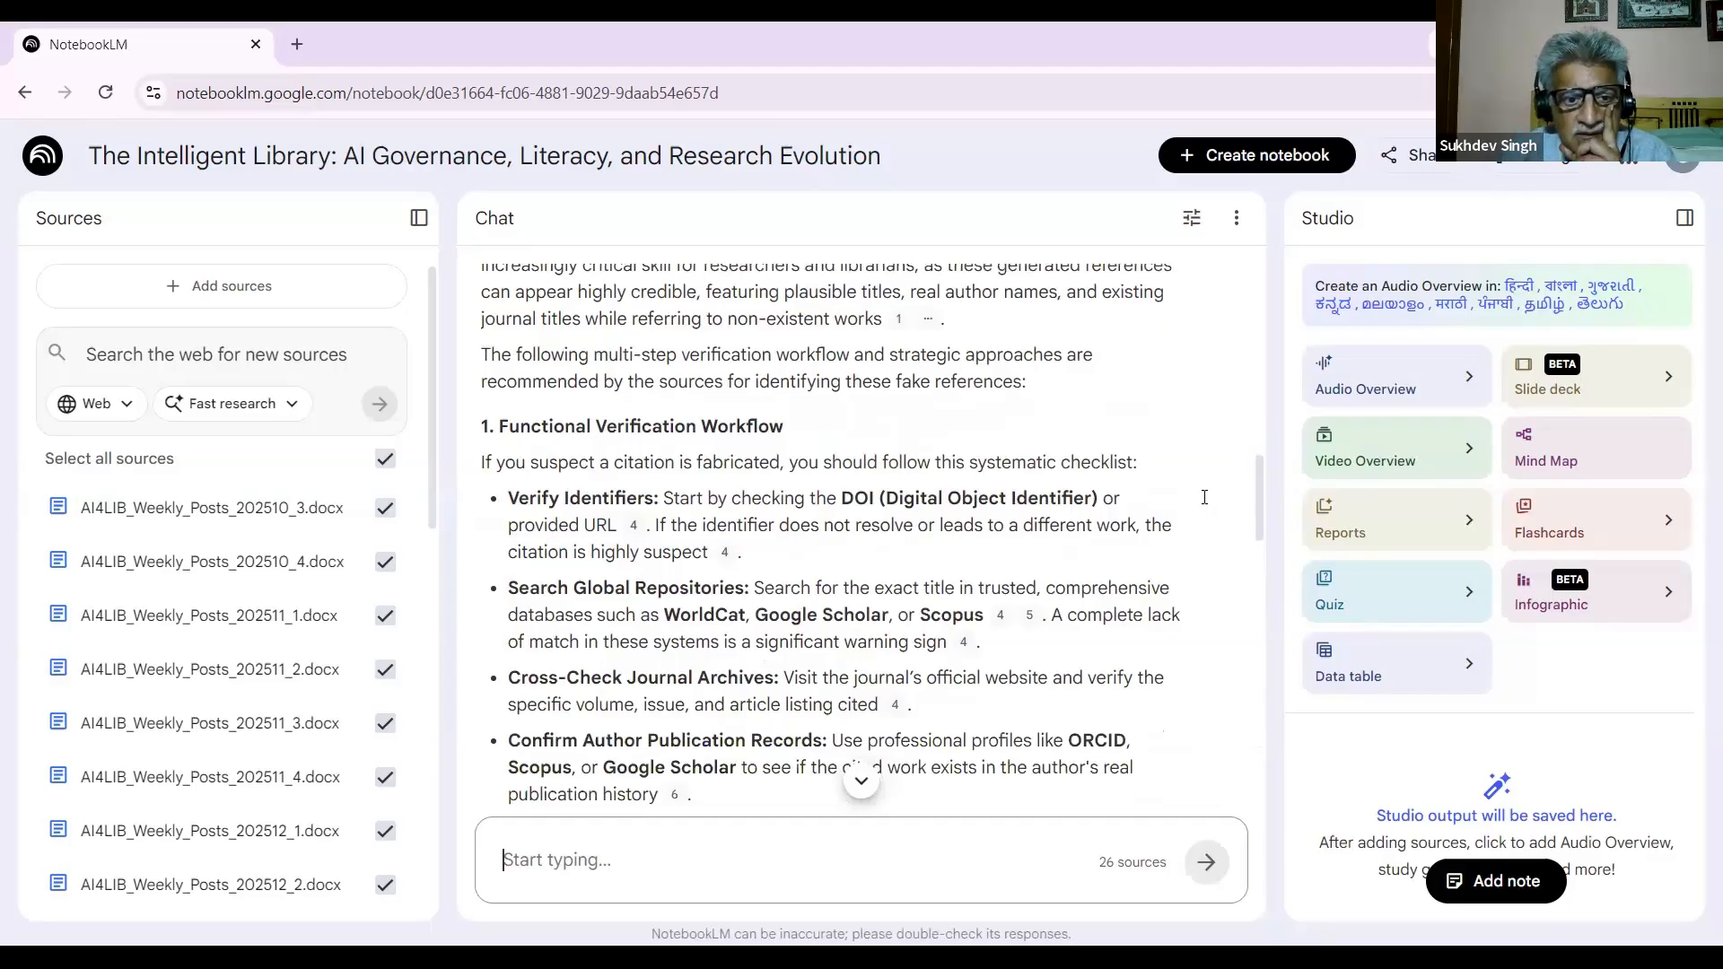
Step: Preview the source passages behind citation 4 under Verify Identifiers and citation 5 under Search Global Repositories
mouse_move(633, 527)
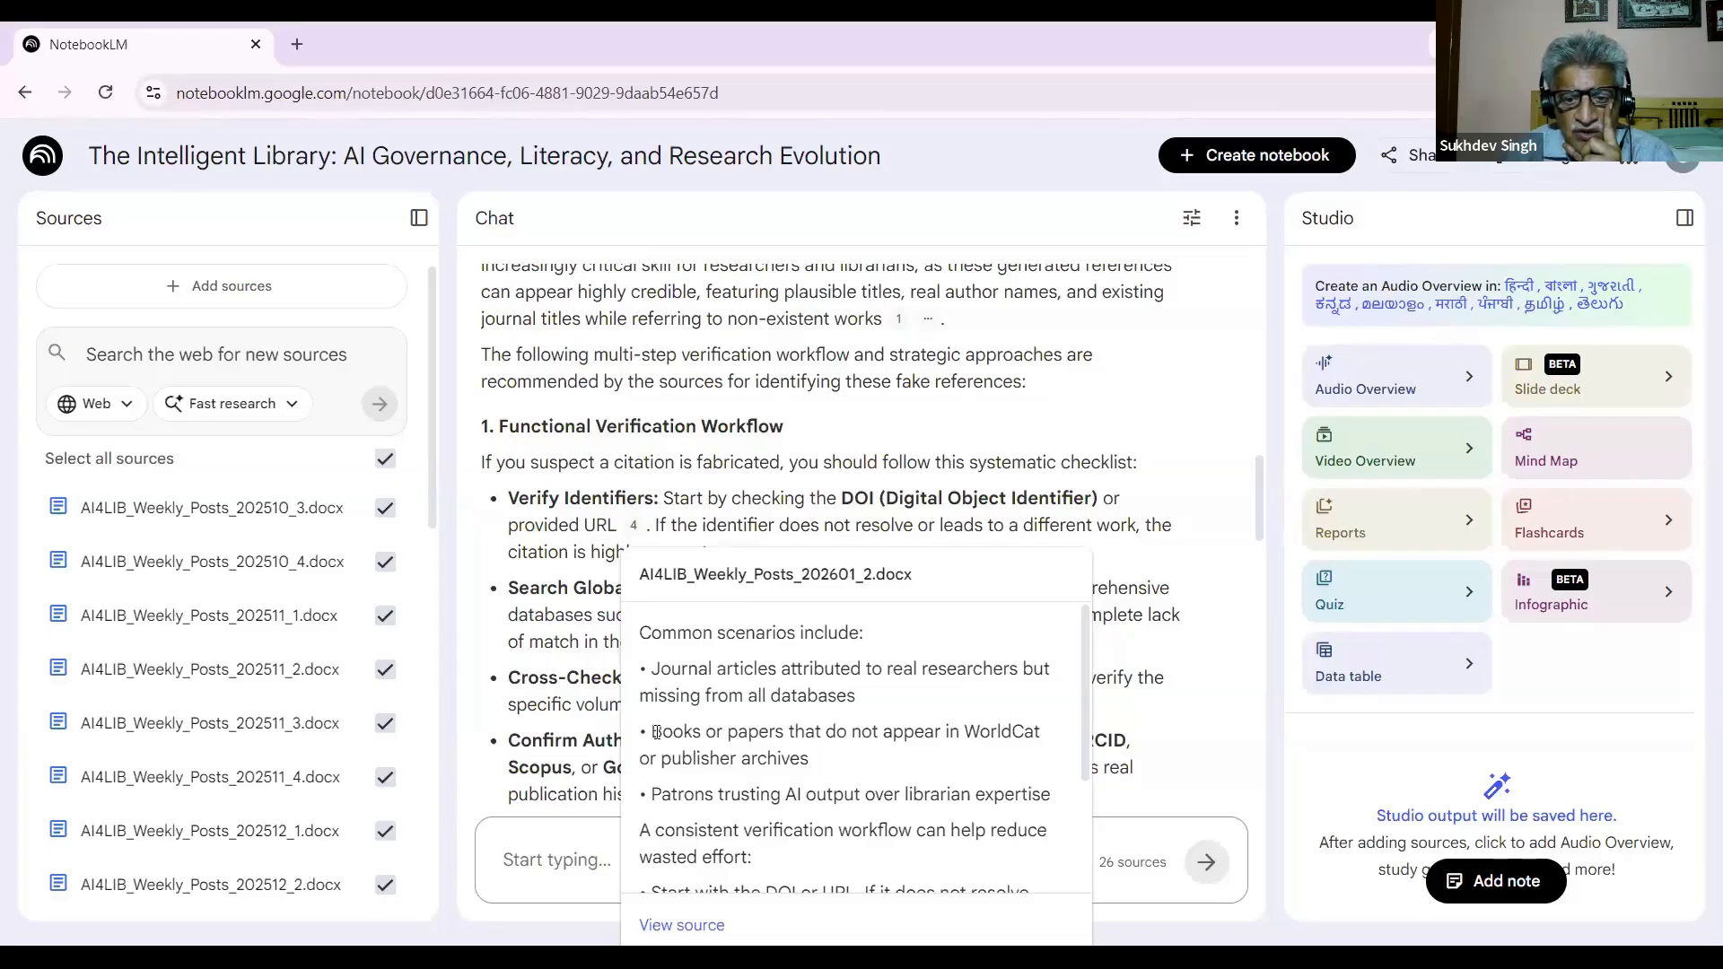
key(Escape)
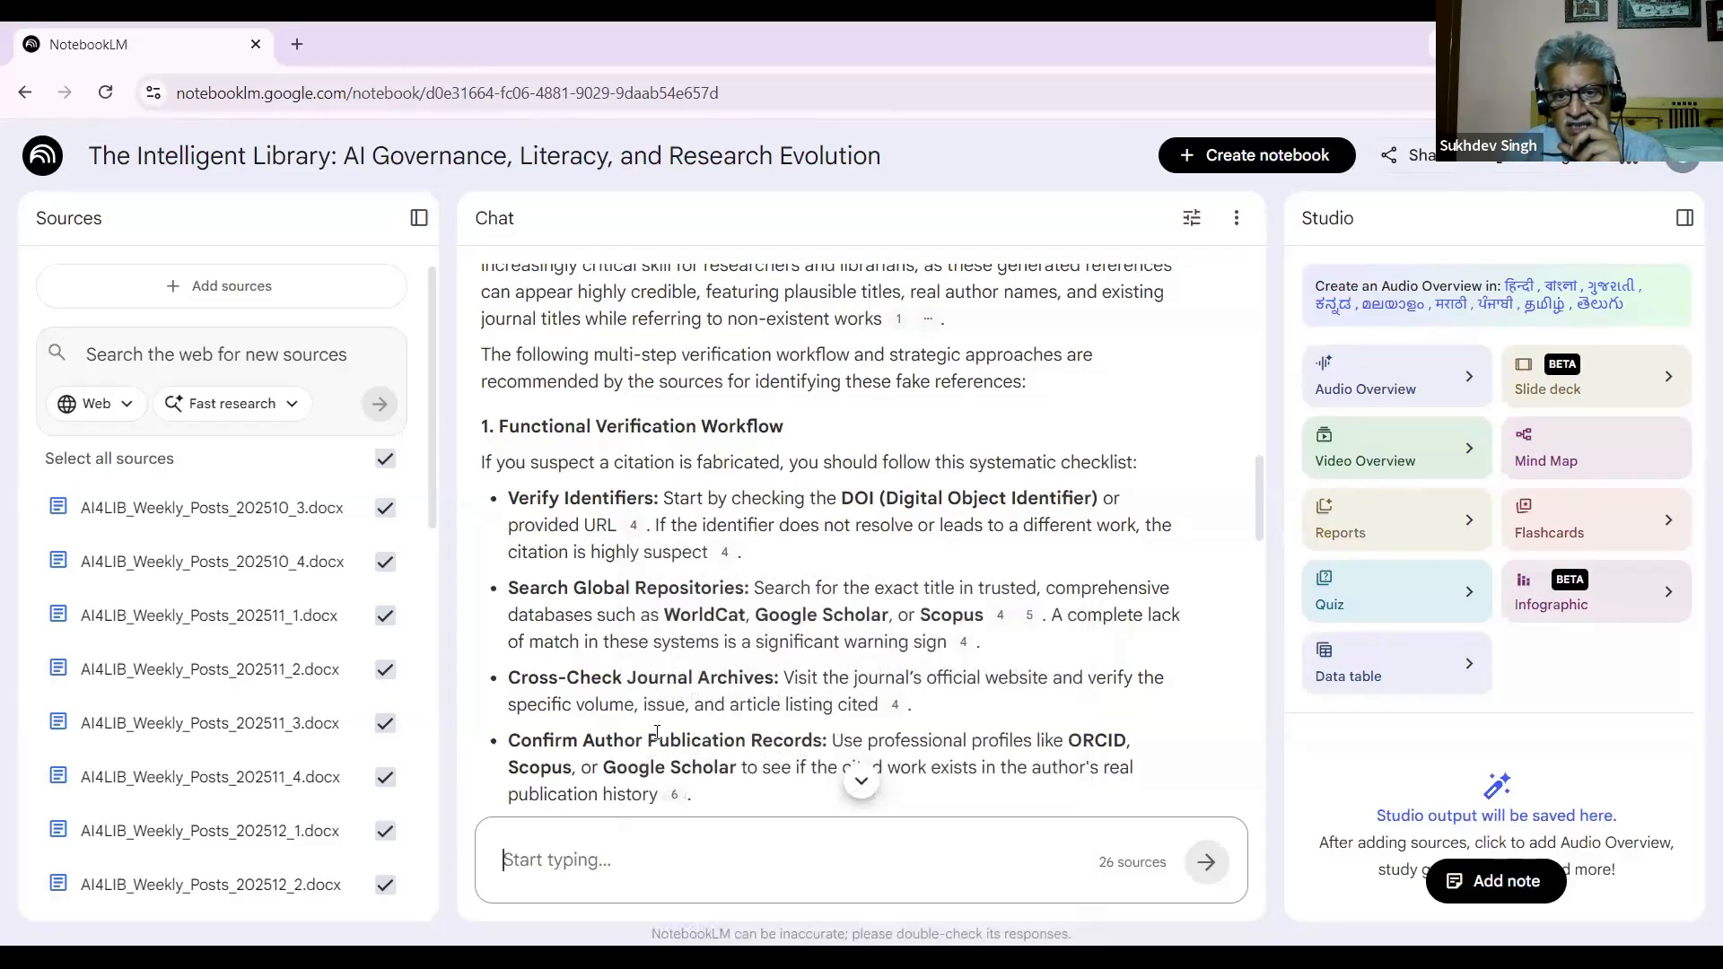
mouse_move(1029, 615)
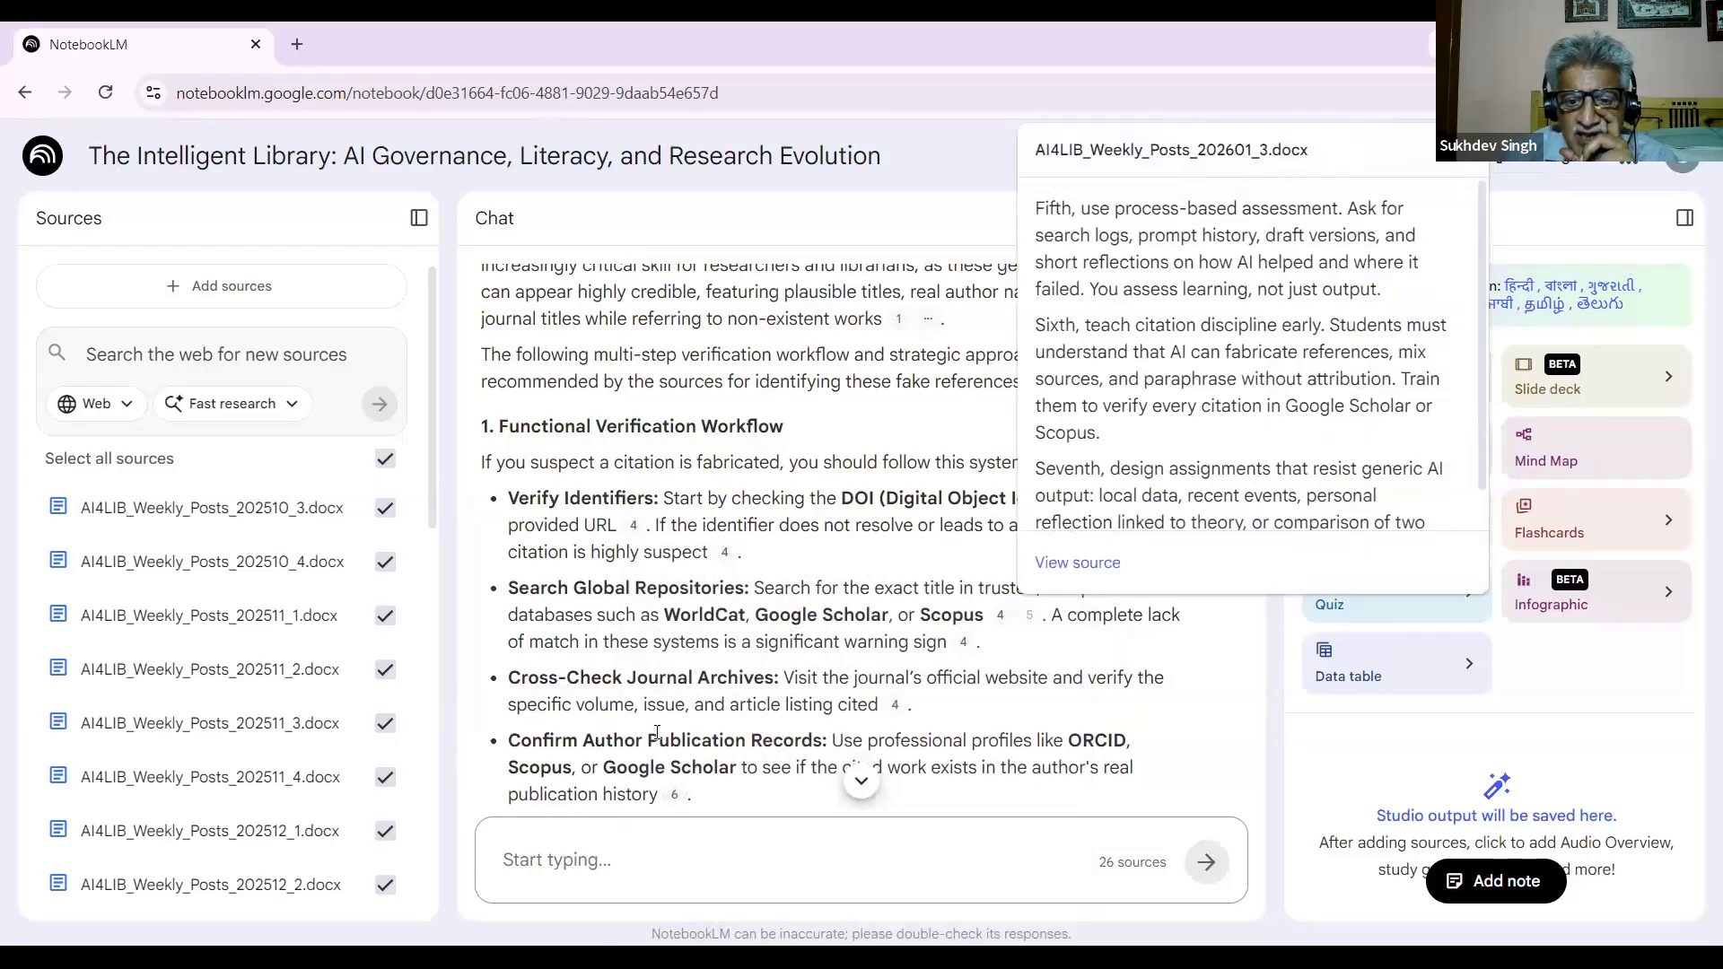
Step: Read on through the Red Flags to Watch For section and preview the source passage cited for Non-Existent Journals
drag(1258, 508, 1258, 560)
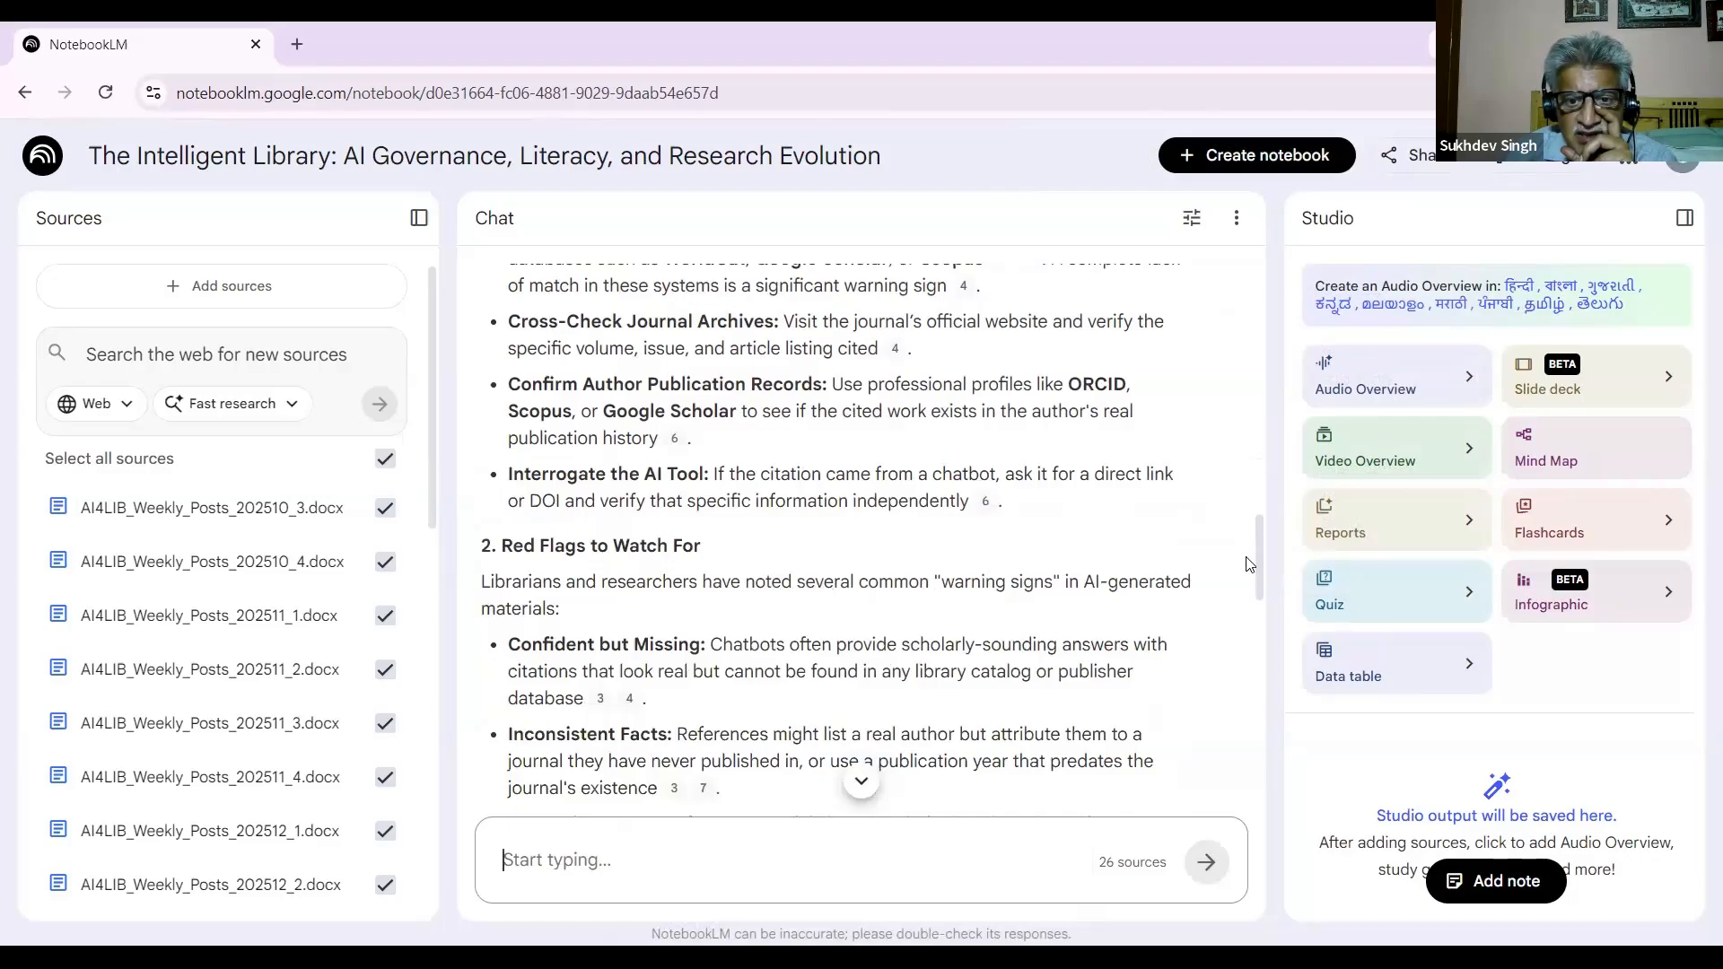
mouse_move(985, 502)
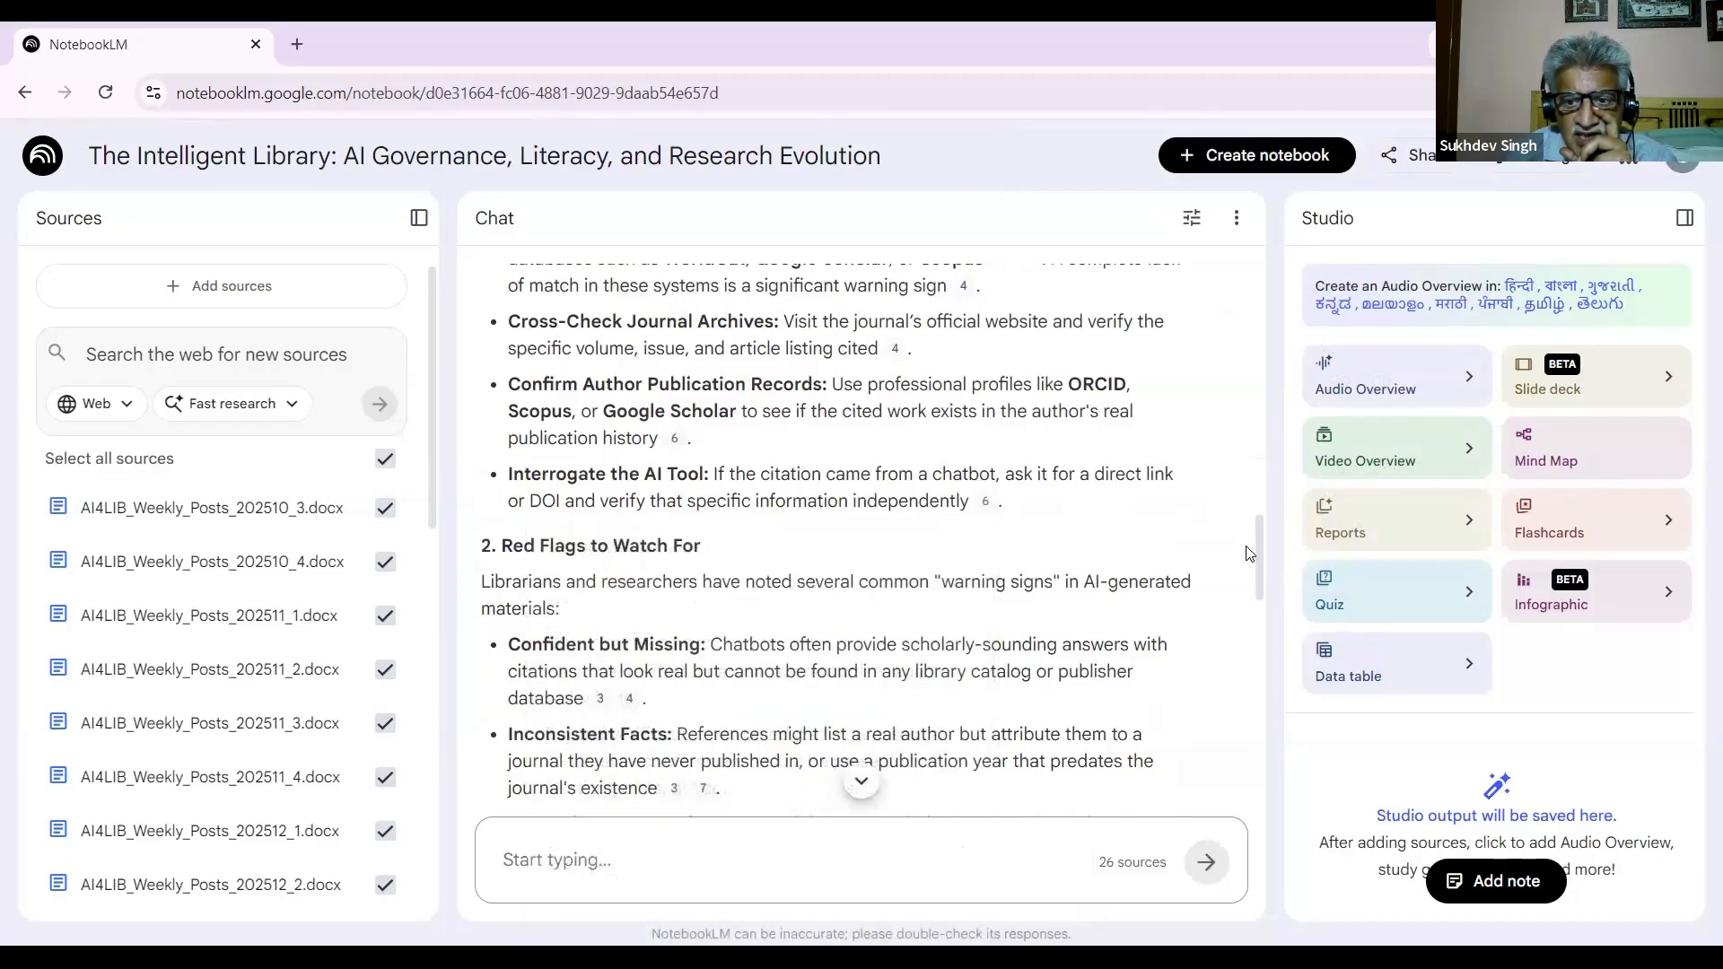
drag(1257, 572, 1257, 626)
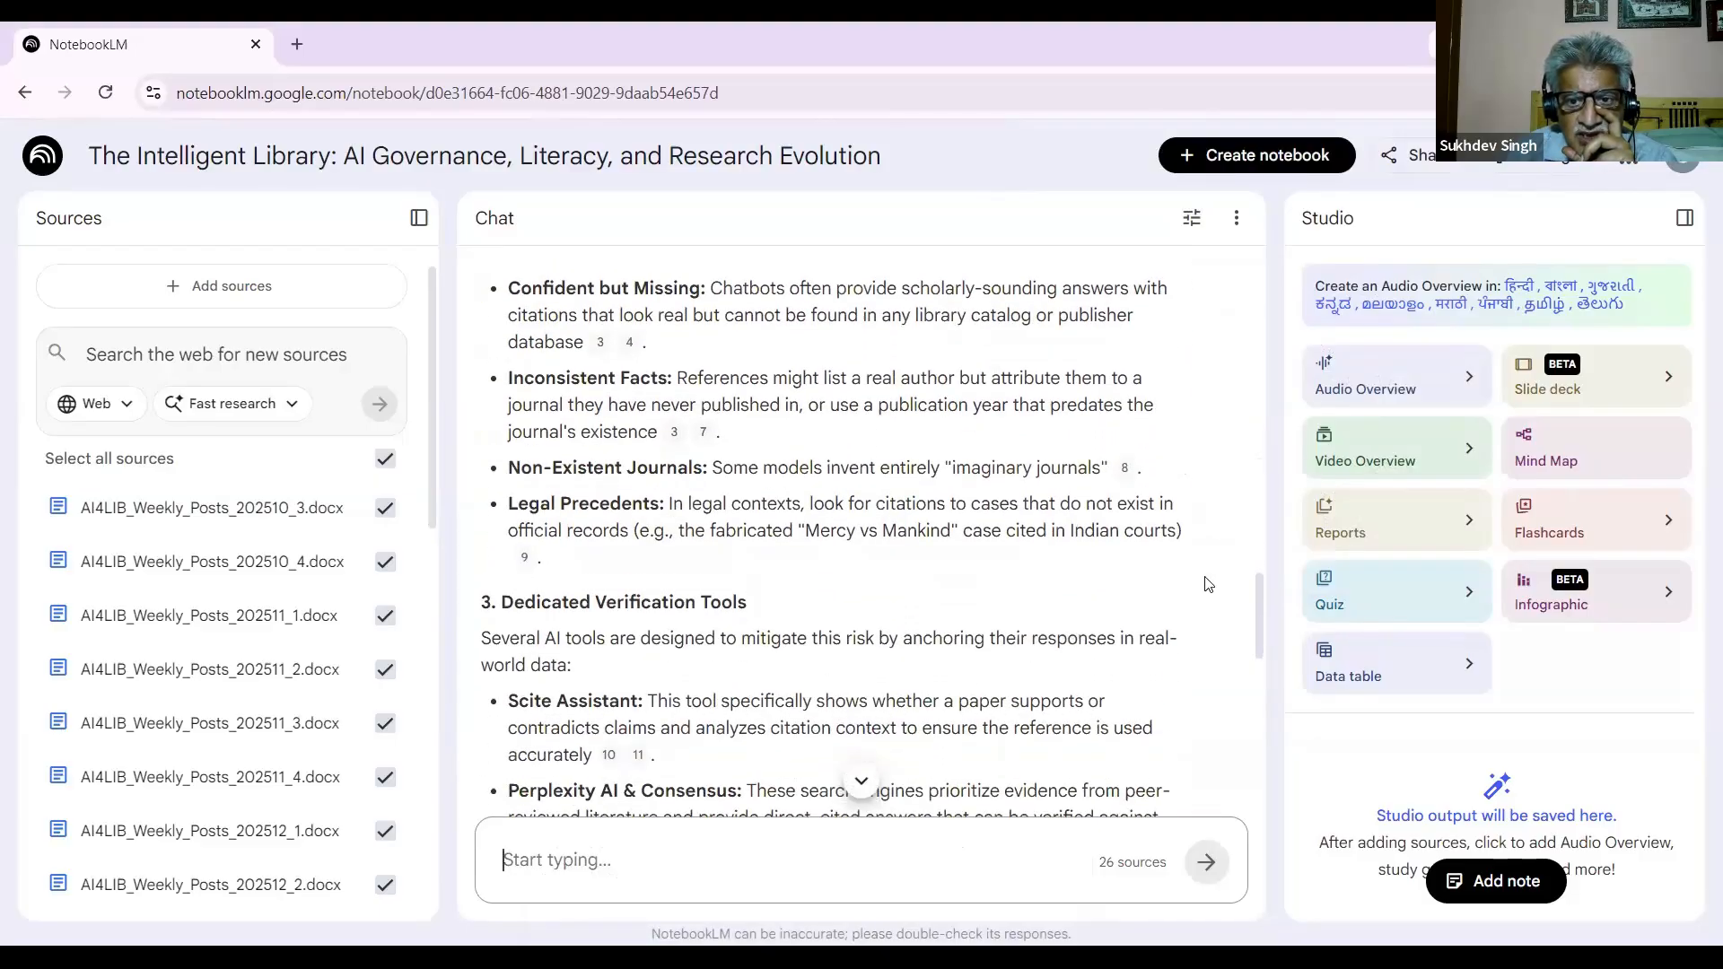
mouse_move(1125, 468)
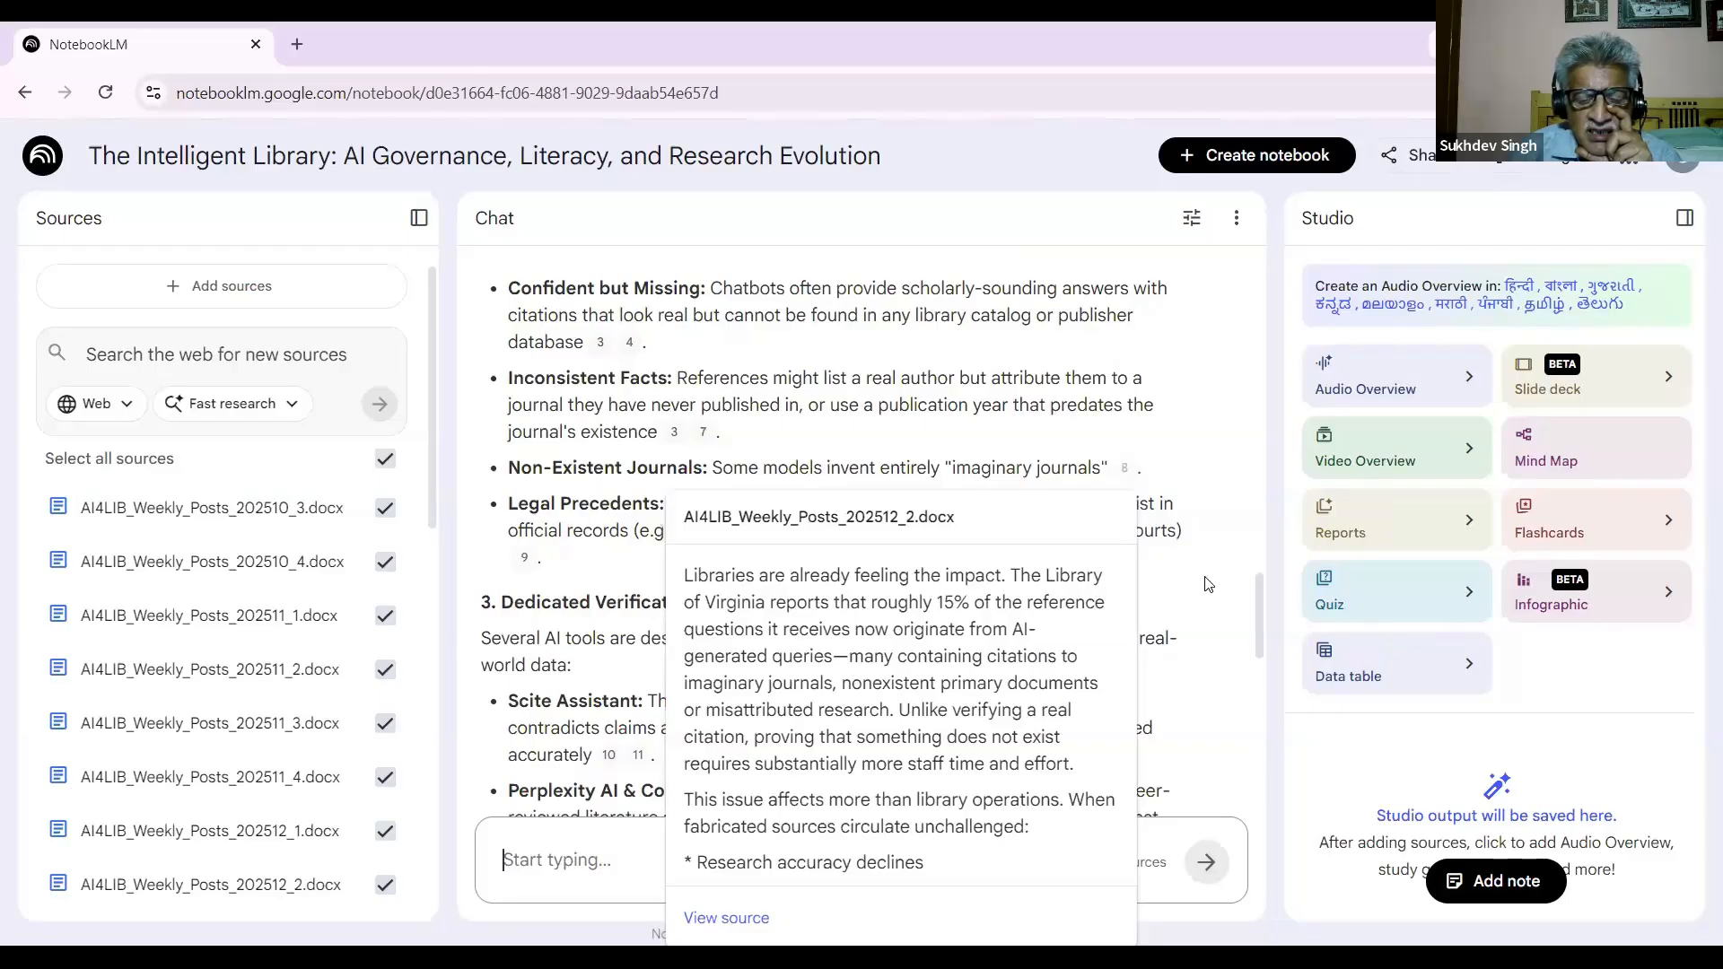
click(1207, 584)
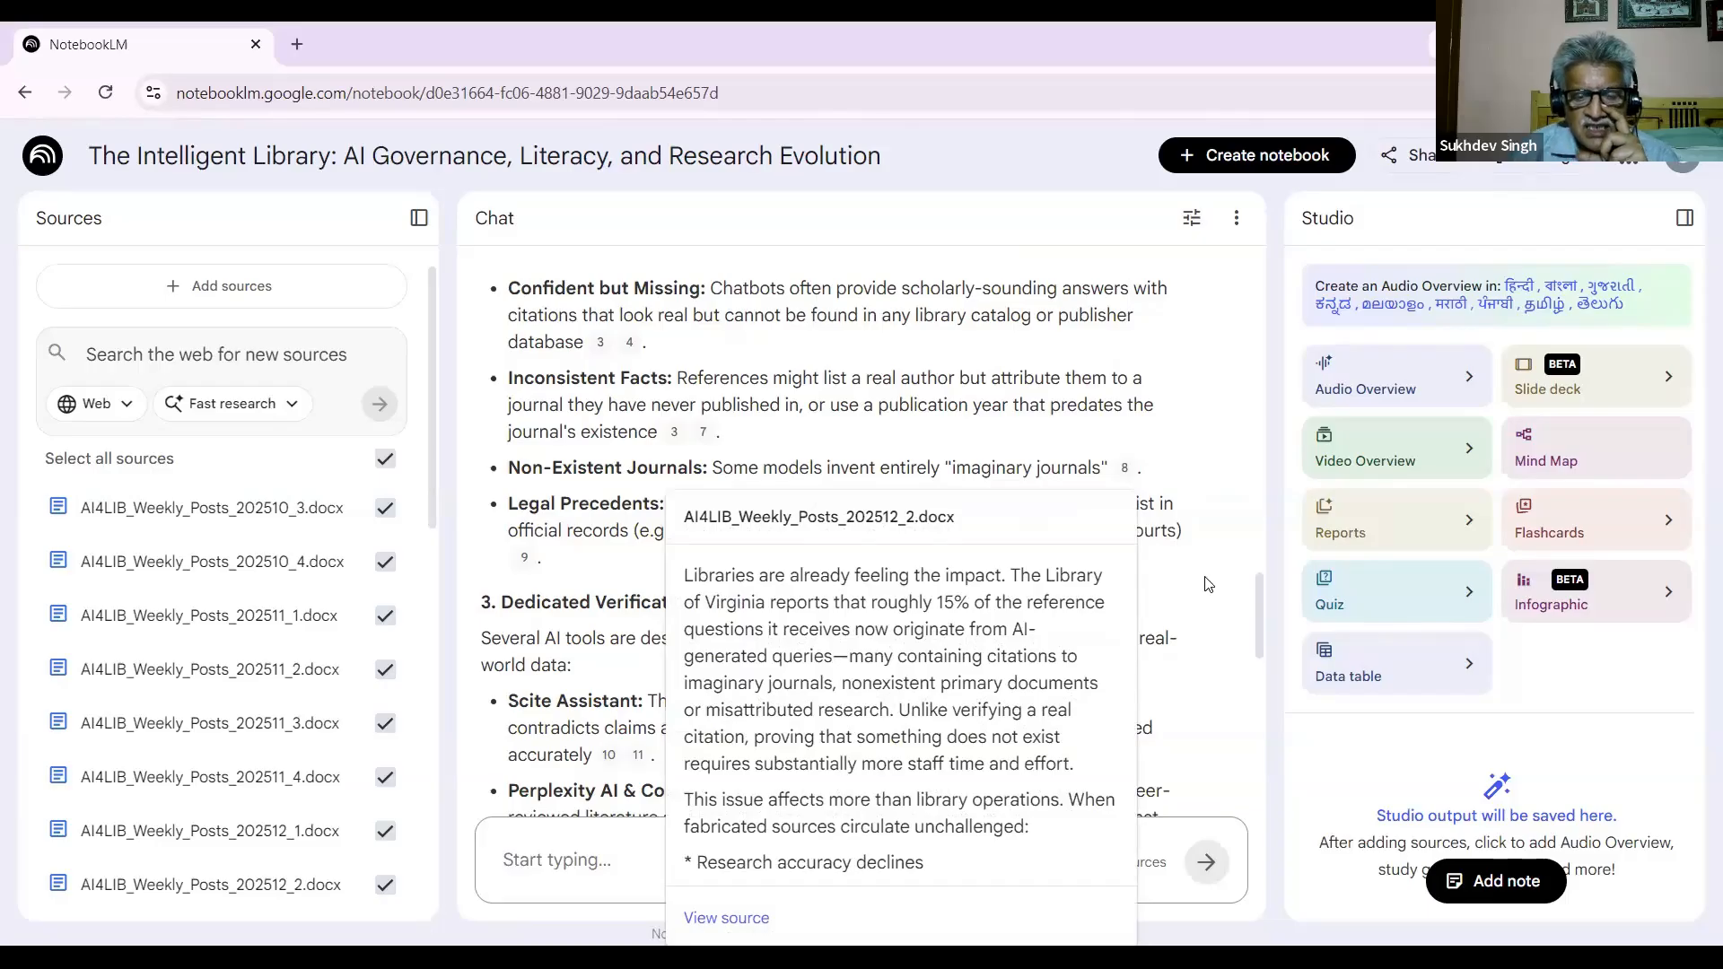
Step: Review the Dedicated Verification Tools and Strategic and Policy Measures sections of the answer, including their citations
drag(1251, 611, 1258, 680)
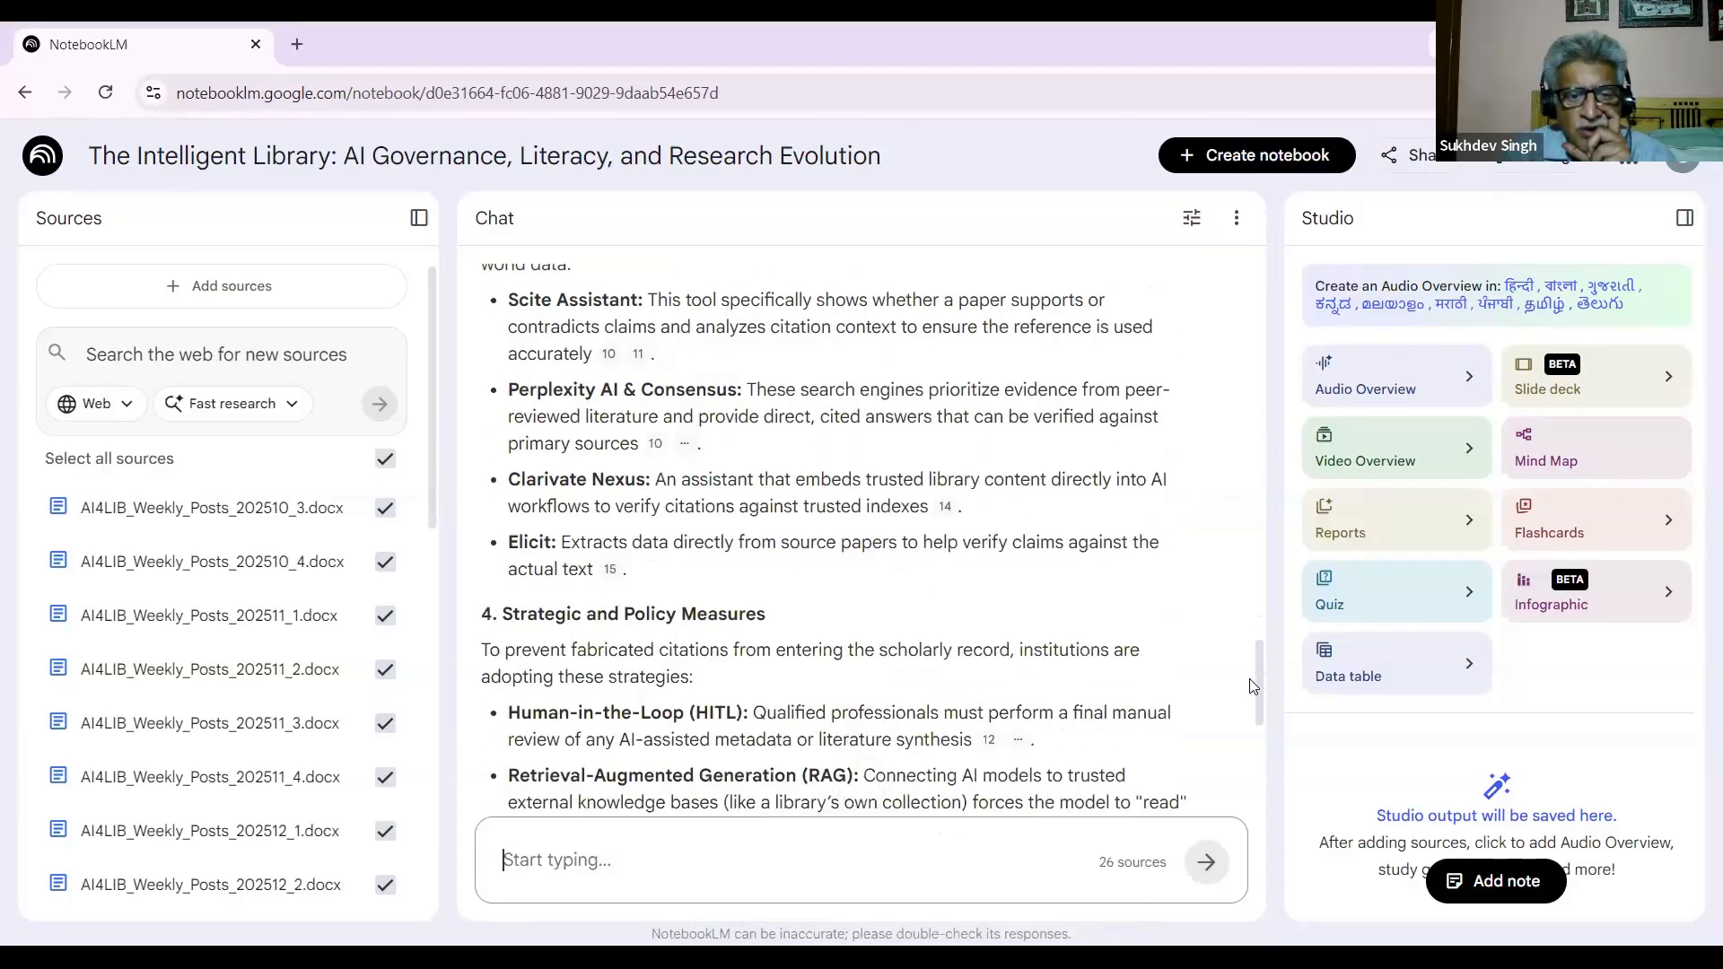
mouse_move(655, 445)
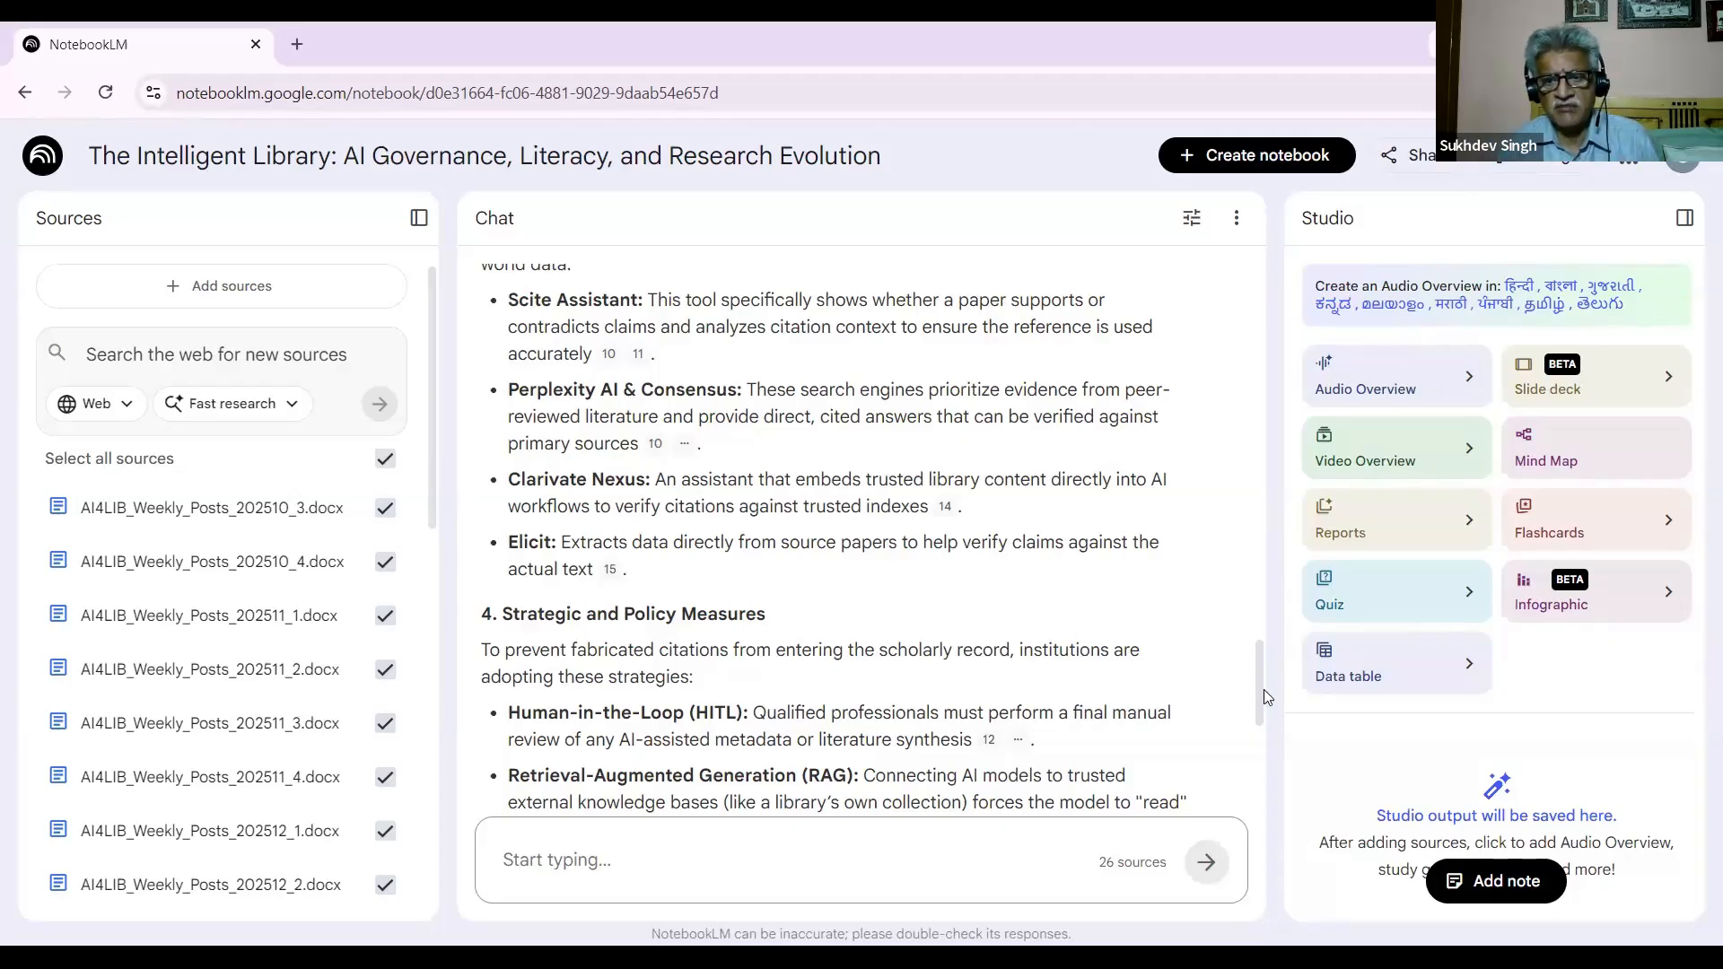
scroll(1258, 714, down, 3)
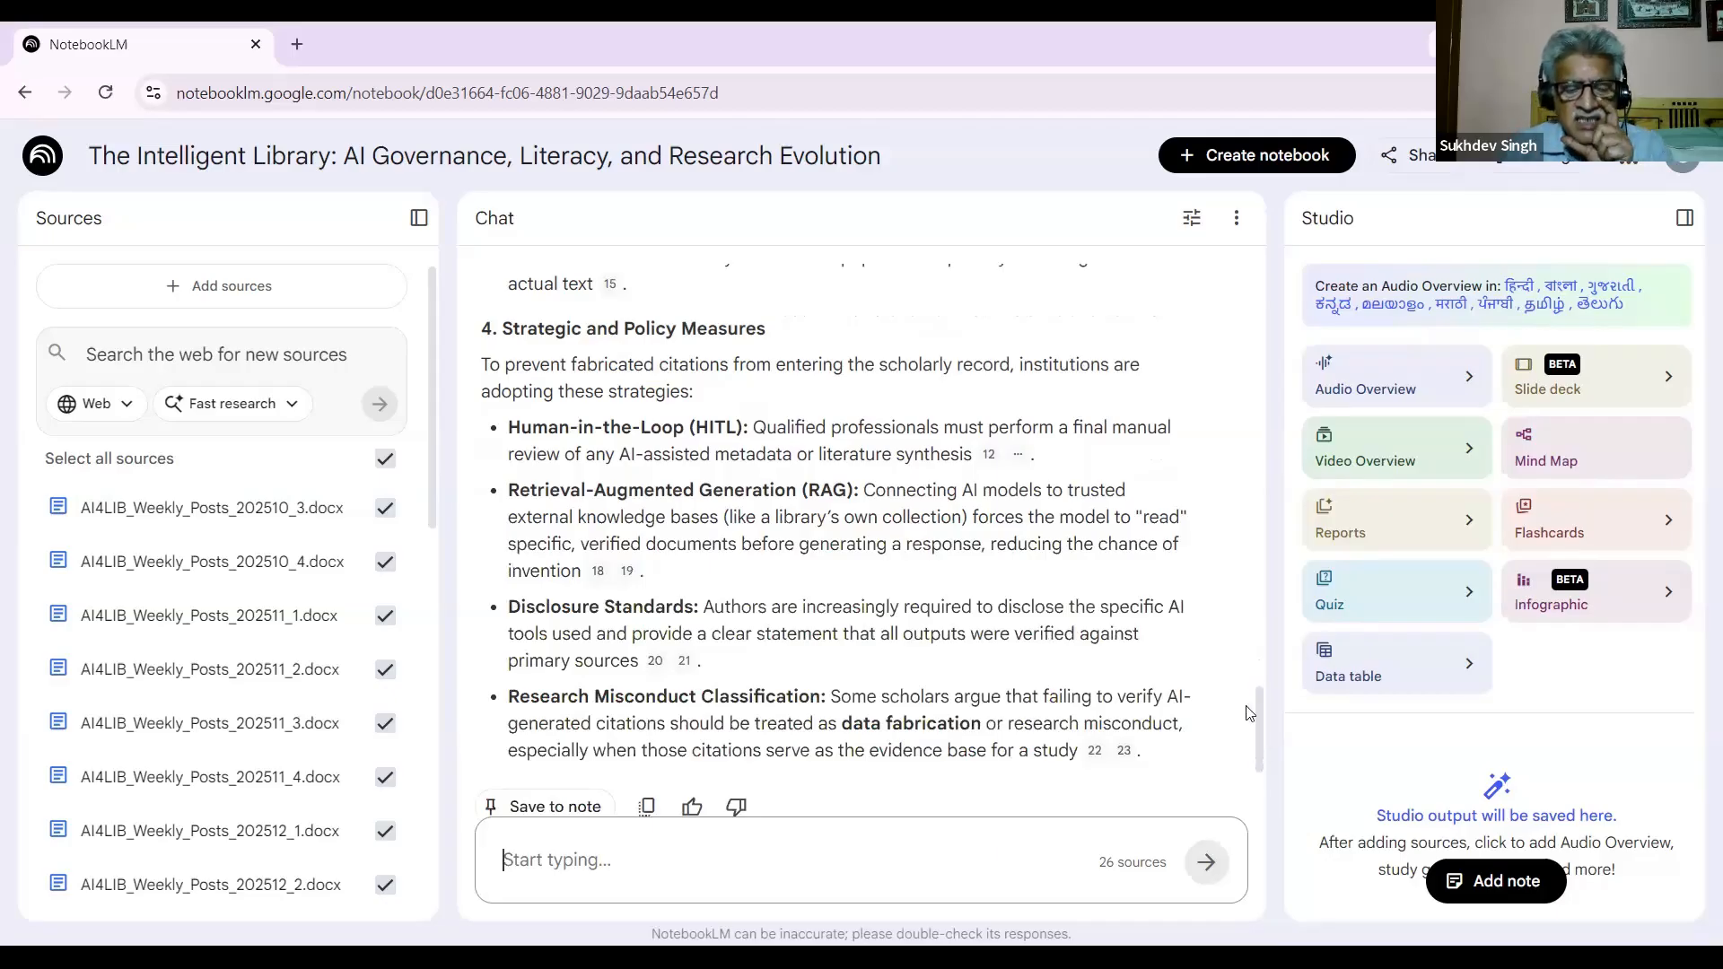
mouse_move(634, 579)
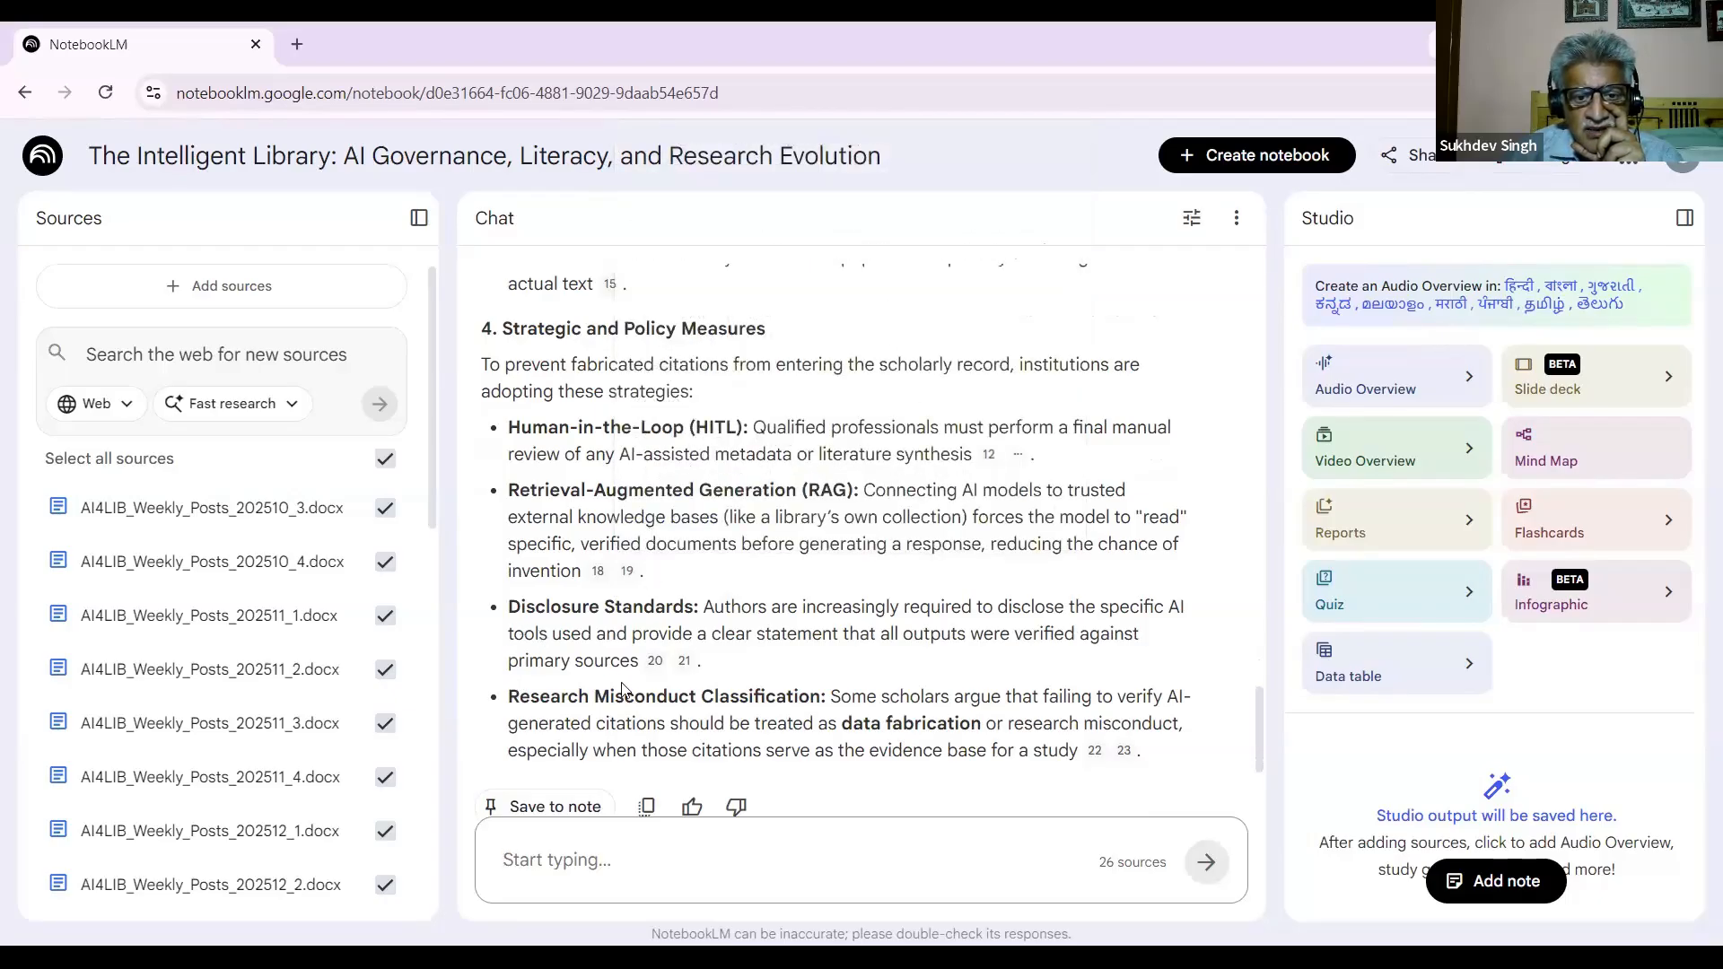
mouse_move(684, 661)
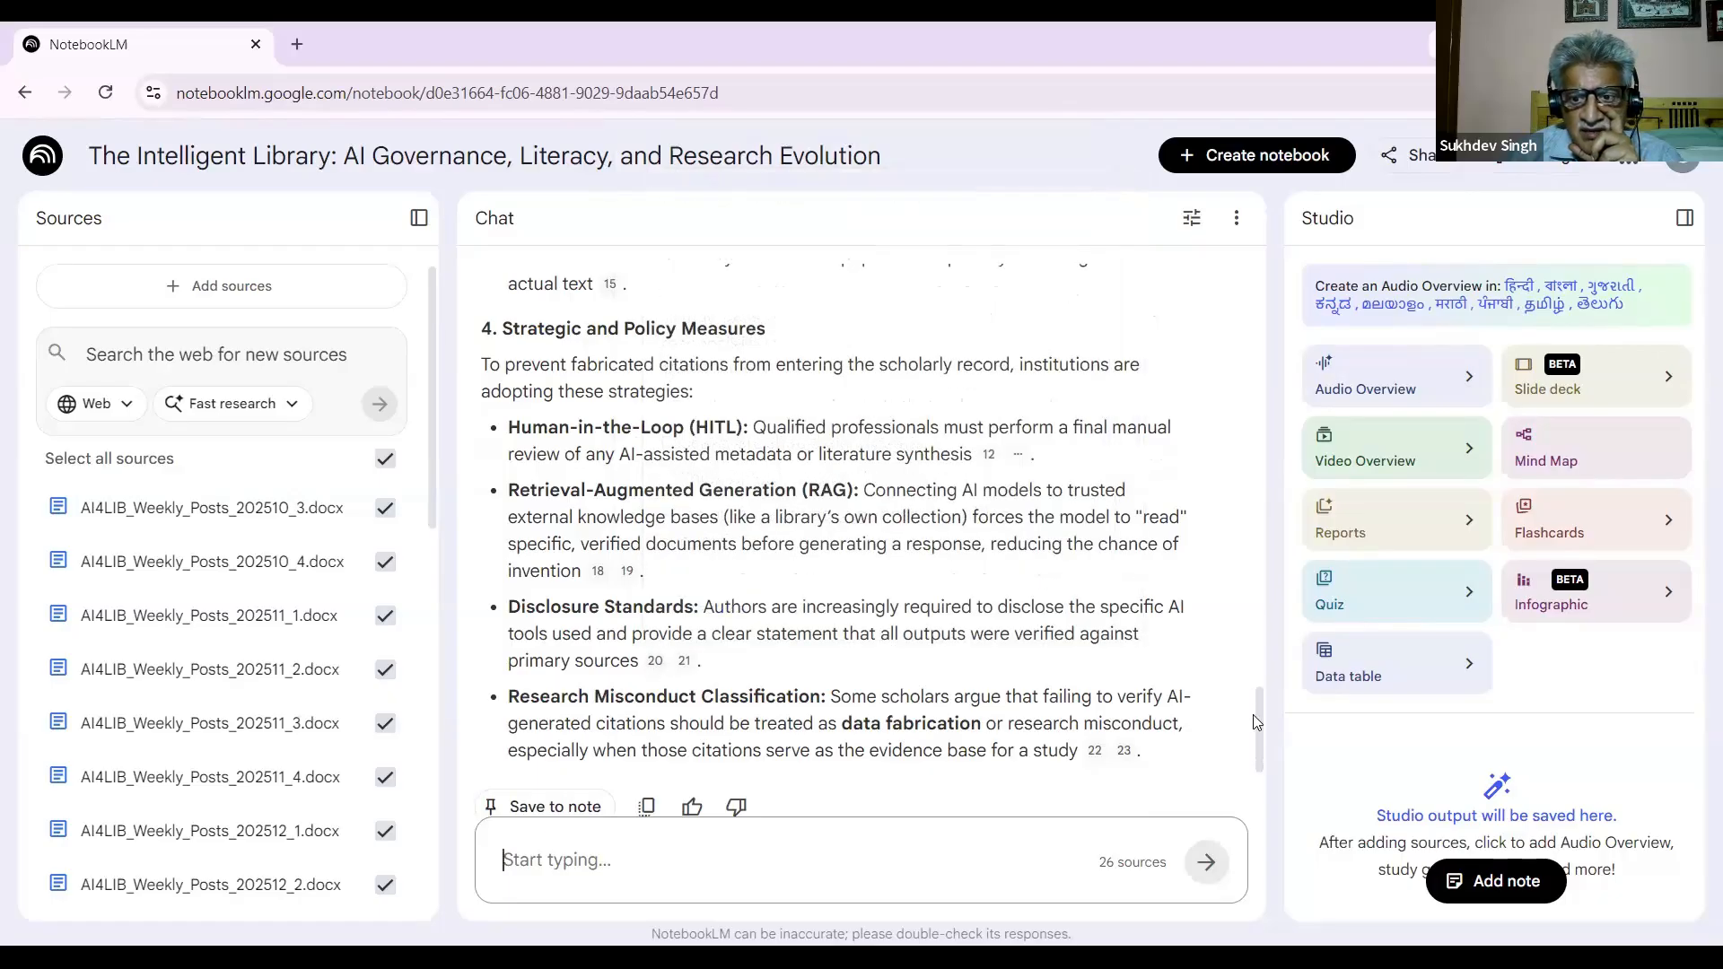
Step: Go back over the fabricated-citation answer, the rest of the source list and the notebook's summary
scroll(1258, 744, down, 3)
drag(1258, 754, 1278, 493)
scroll(1254, 476, up, 10)
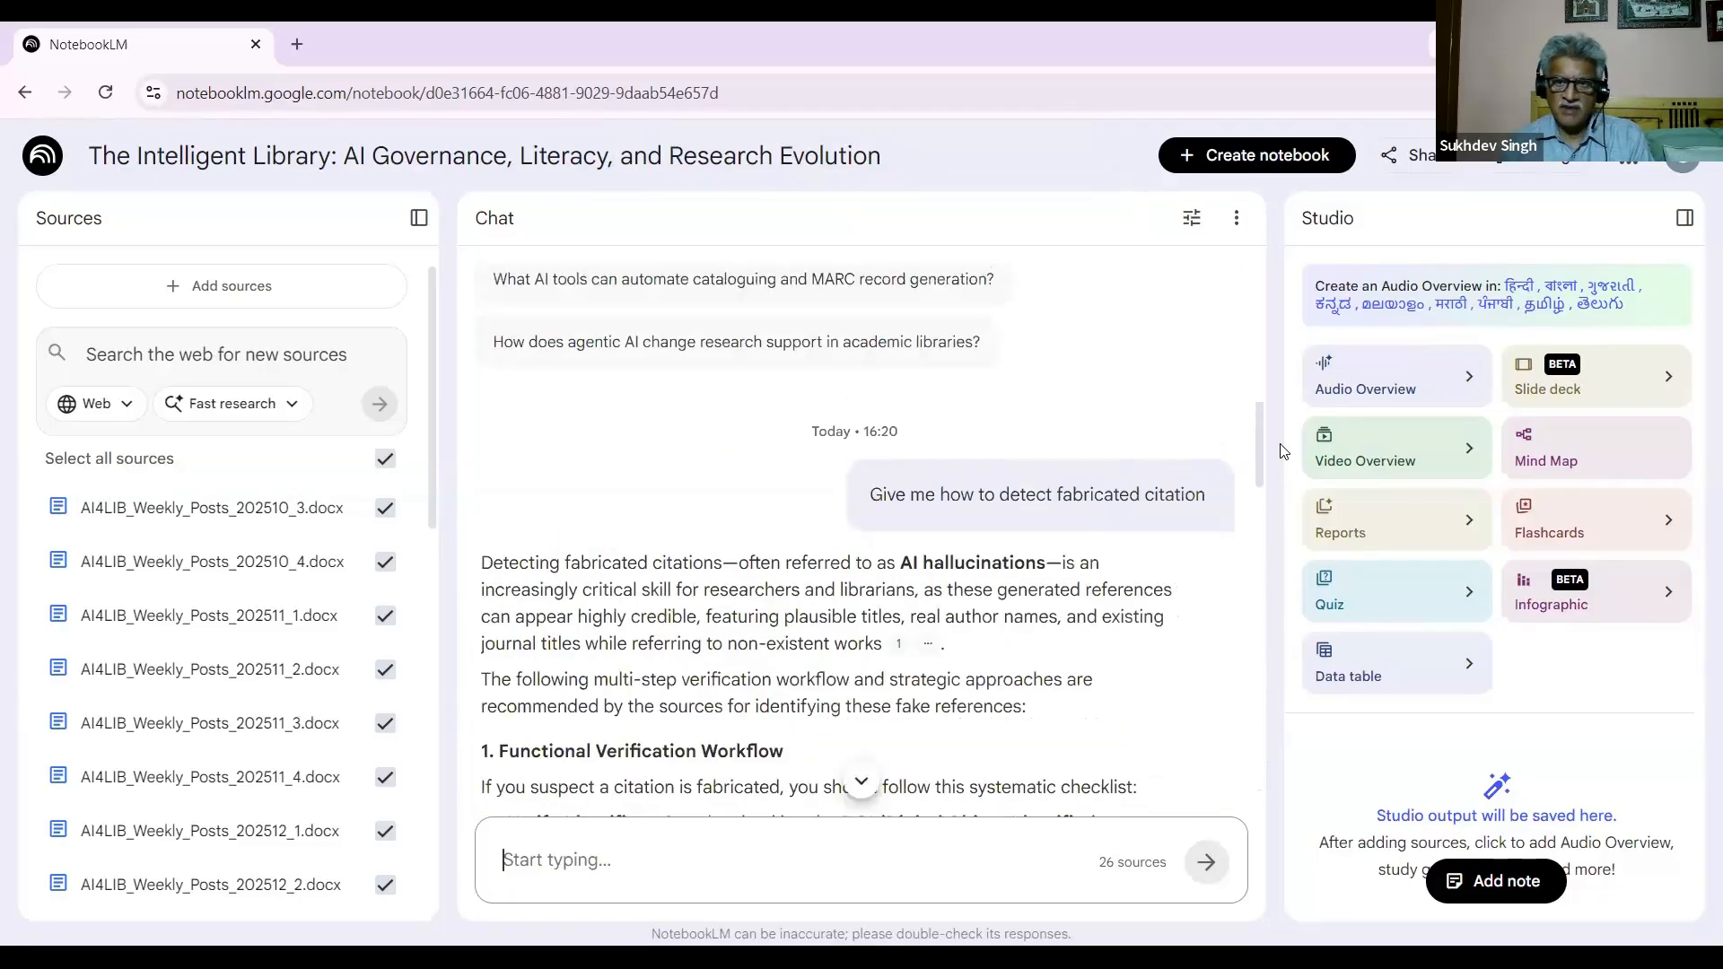
scroll(1254, 476, down, 3)
scroll(1254, 475, up, 3)
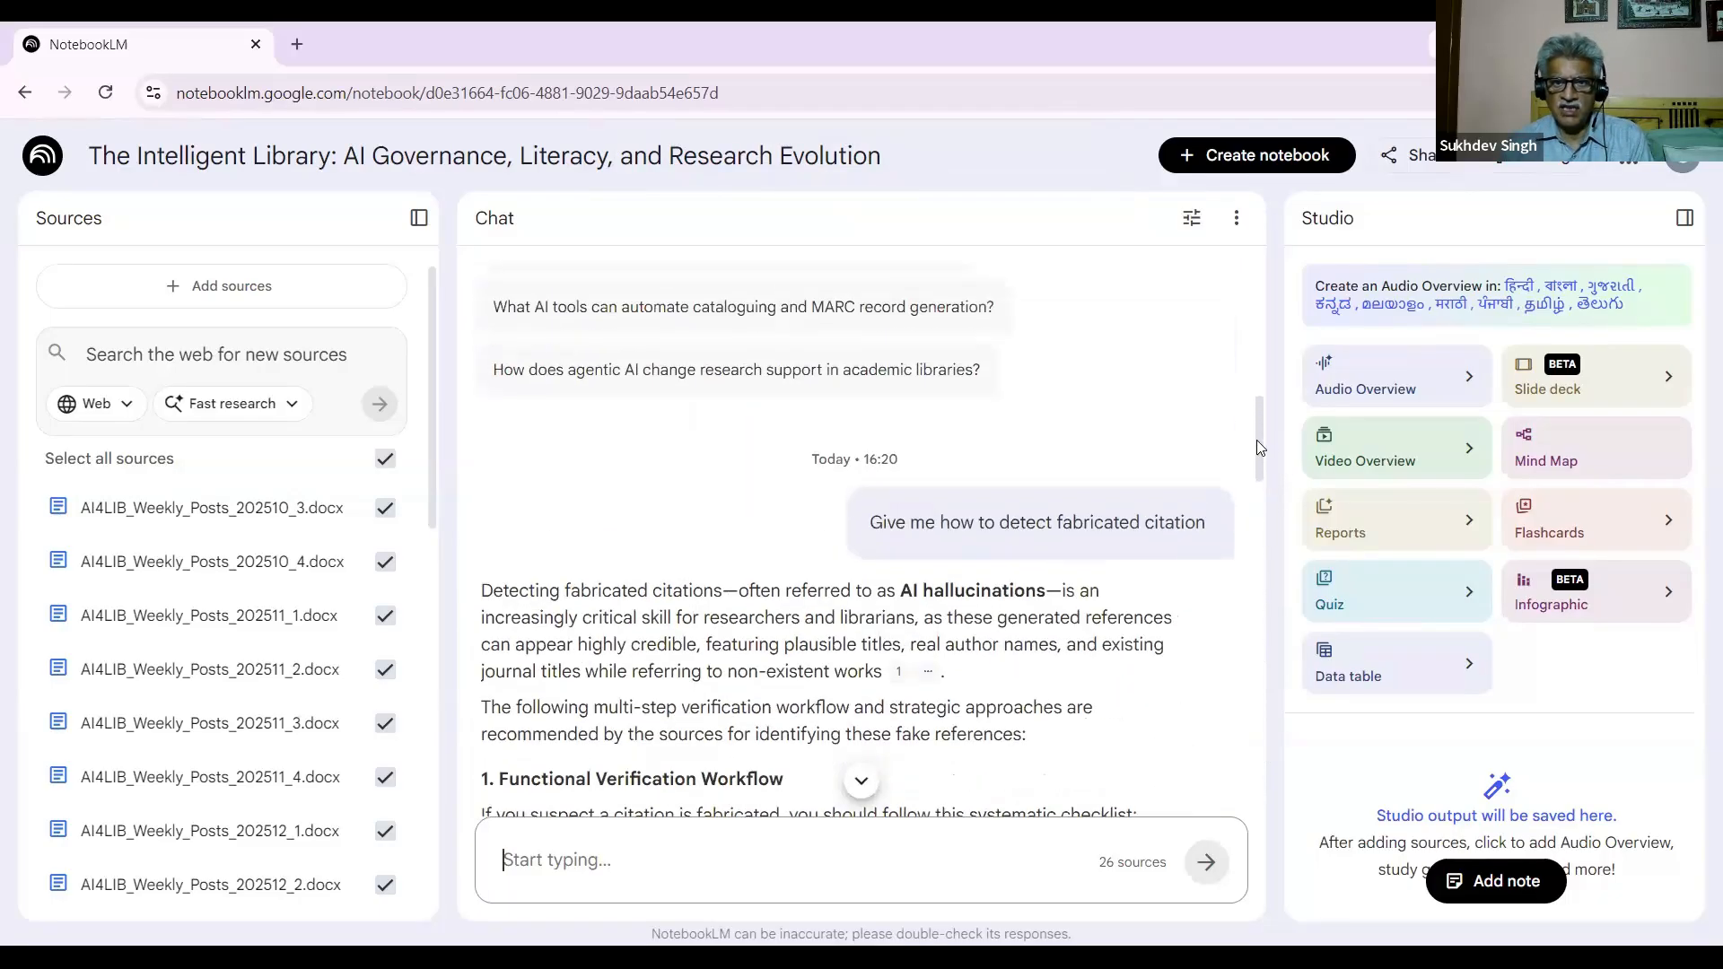
drag(1255, 460, 1252, 538)
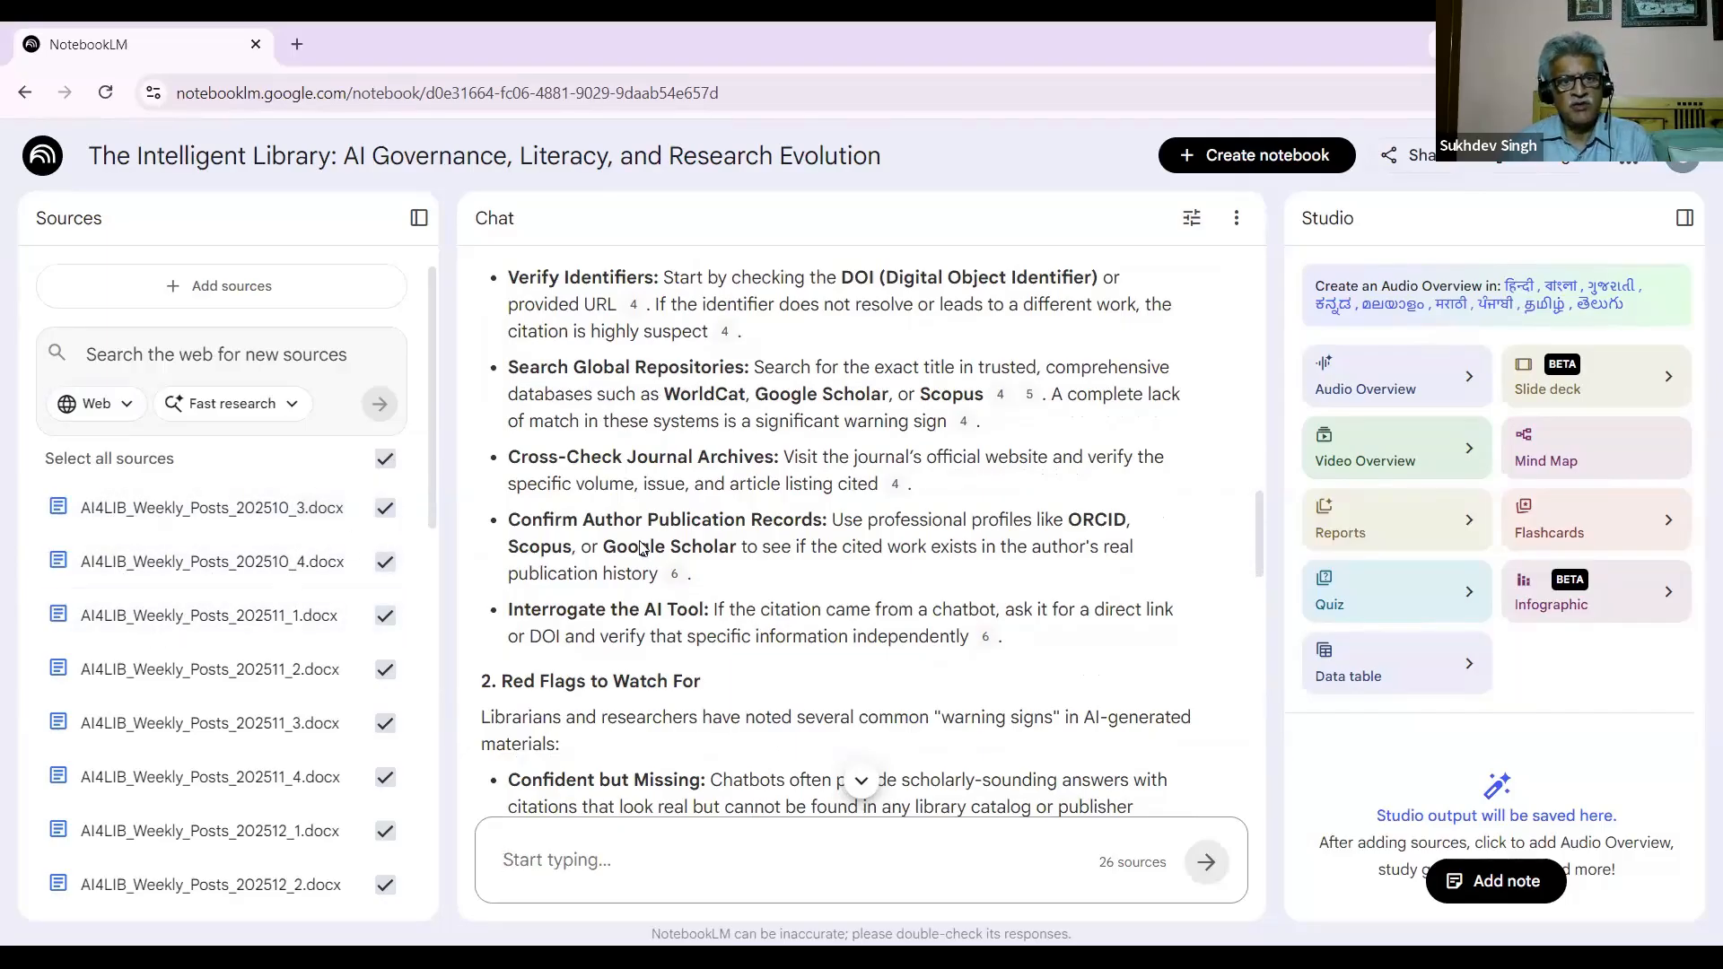
drag(434, 495, 436, 748)
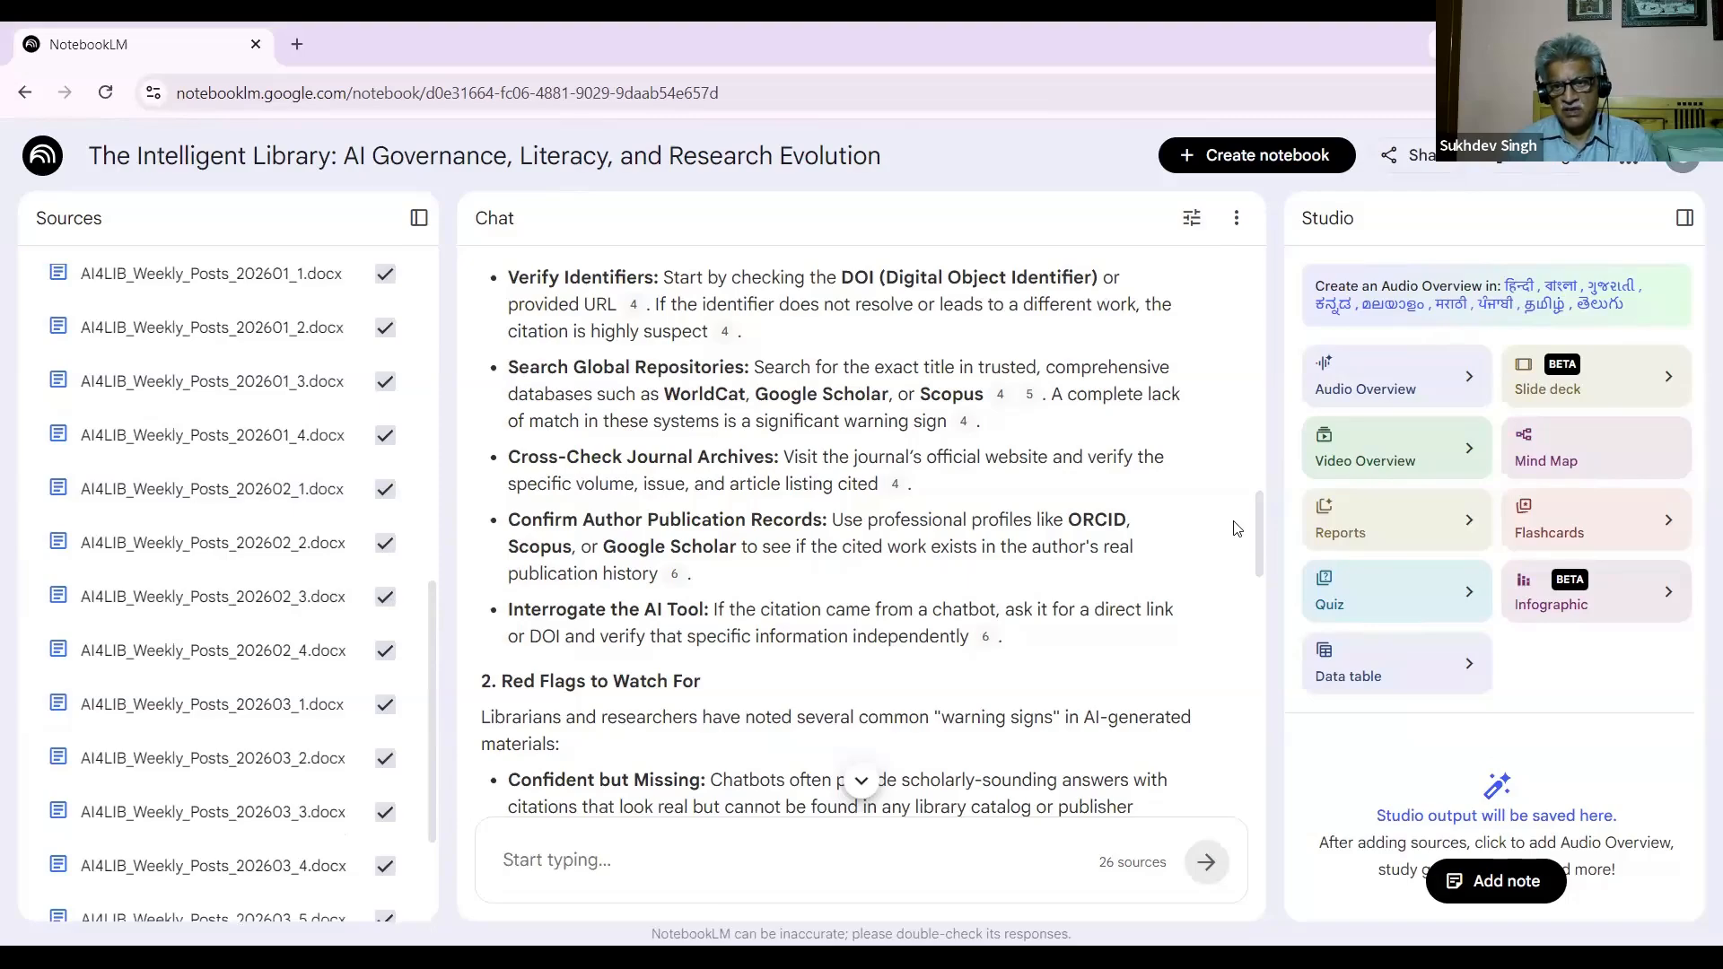
drag(1256, 530, 1260, 354)
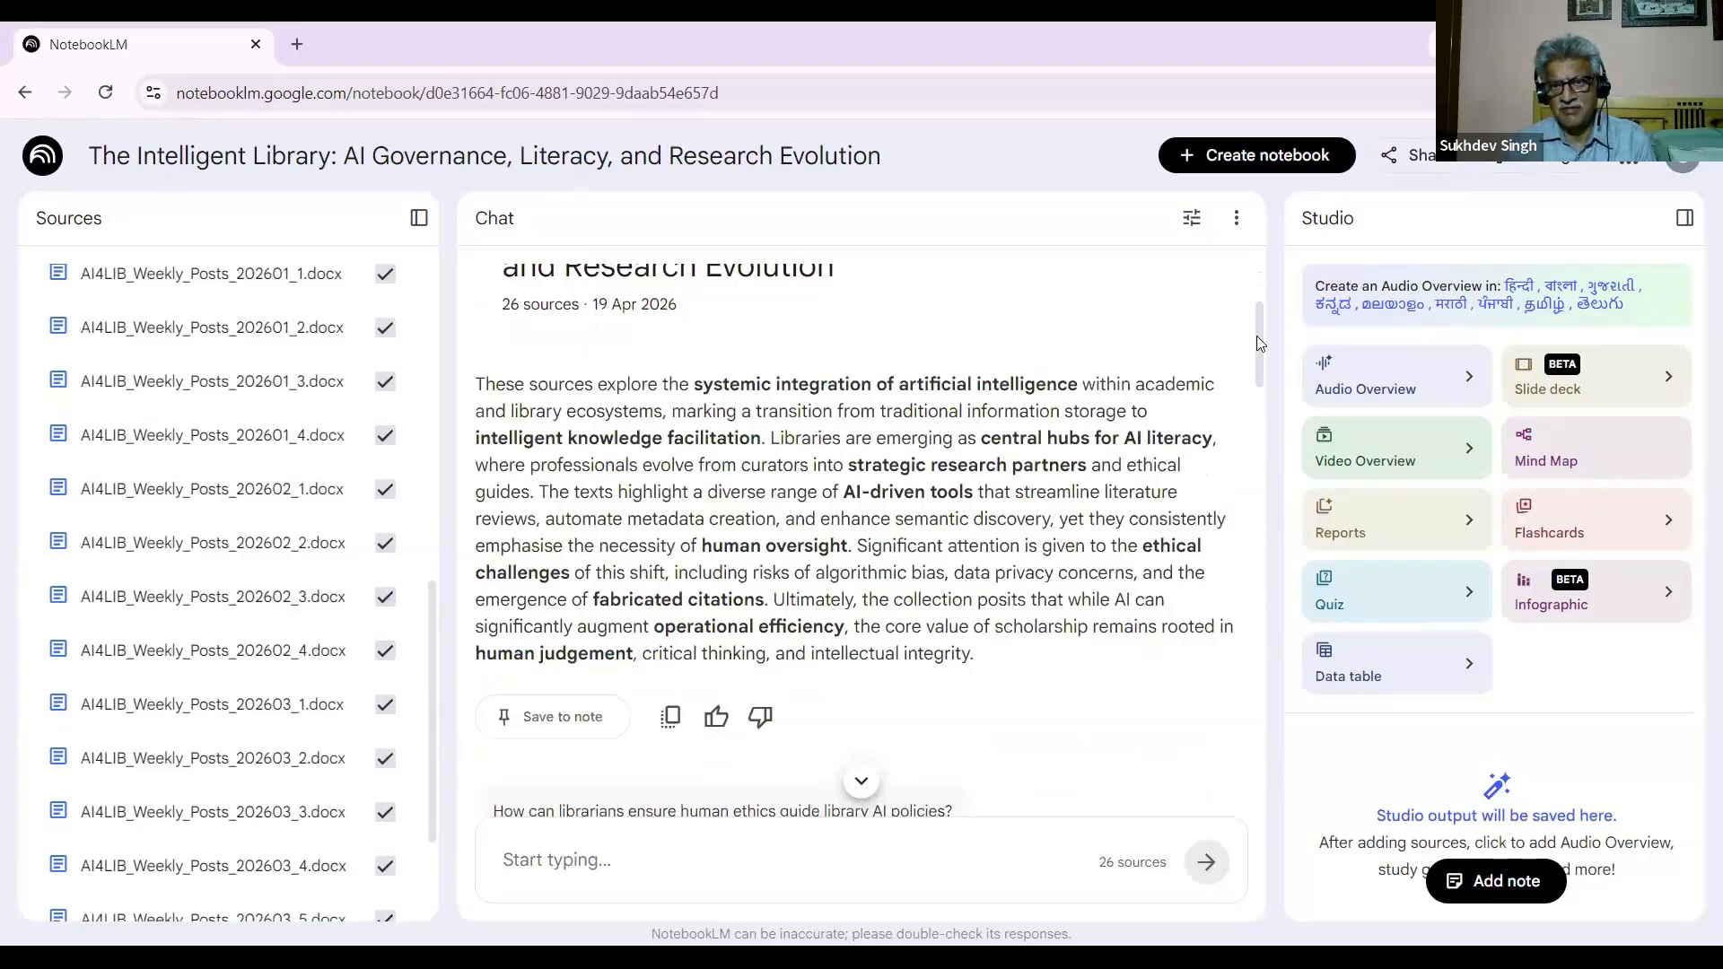
drag(1256, 337, 1262, 285)
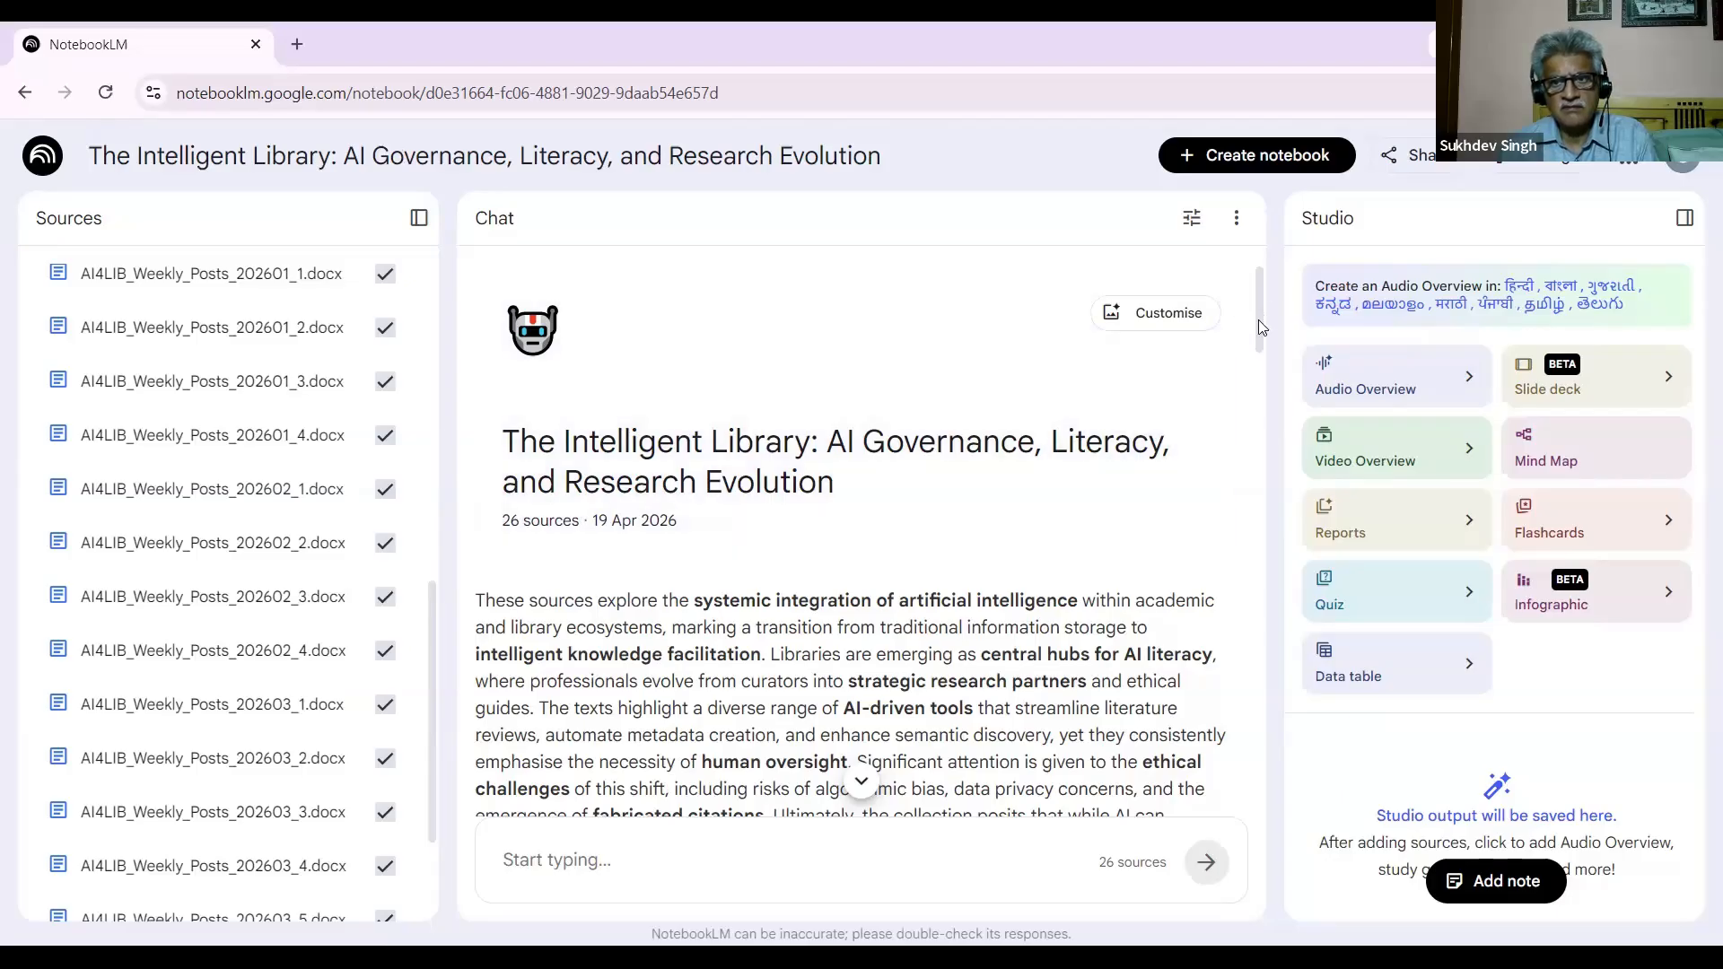
Step: Ask the chat "Give me top five points as bullet points"
scroll(1256, 395, down, 15)
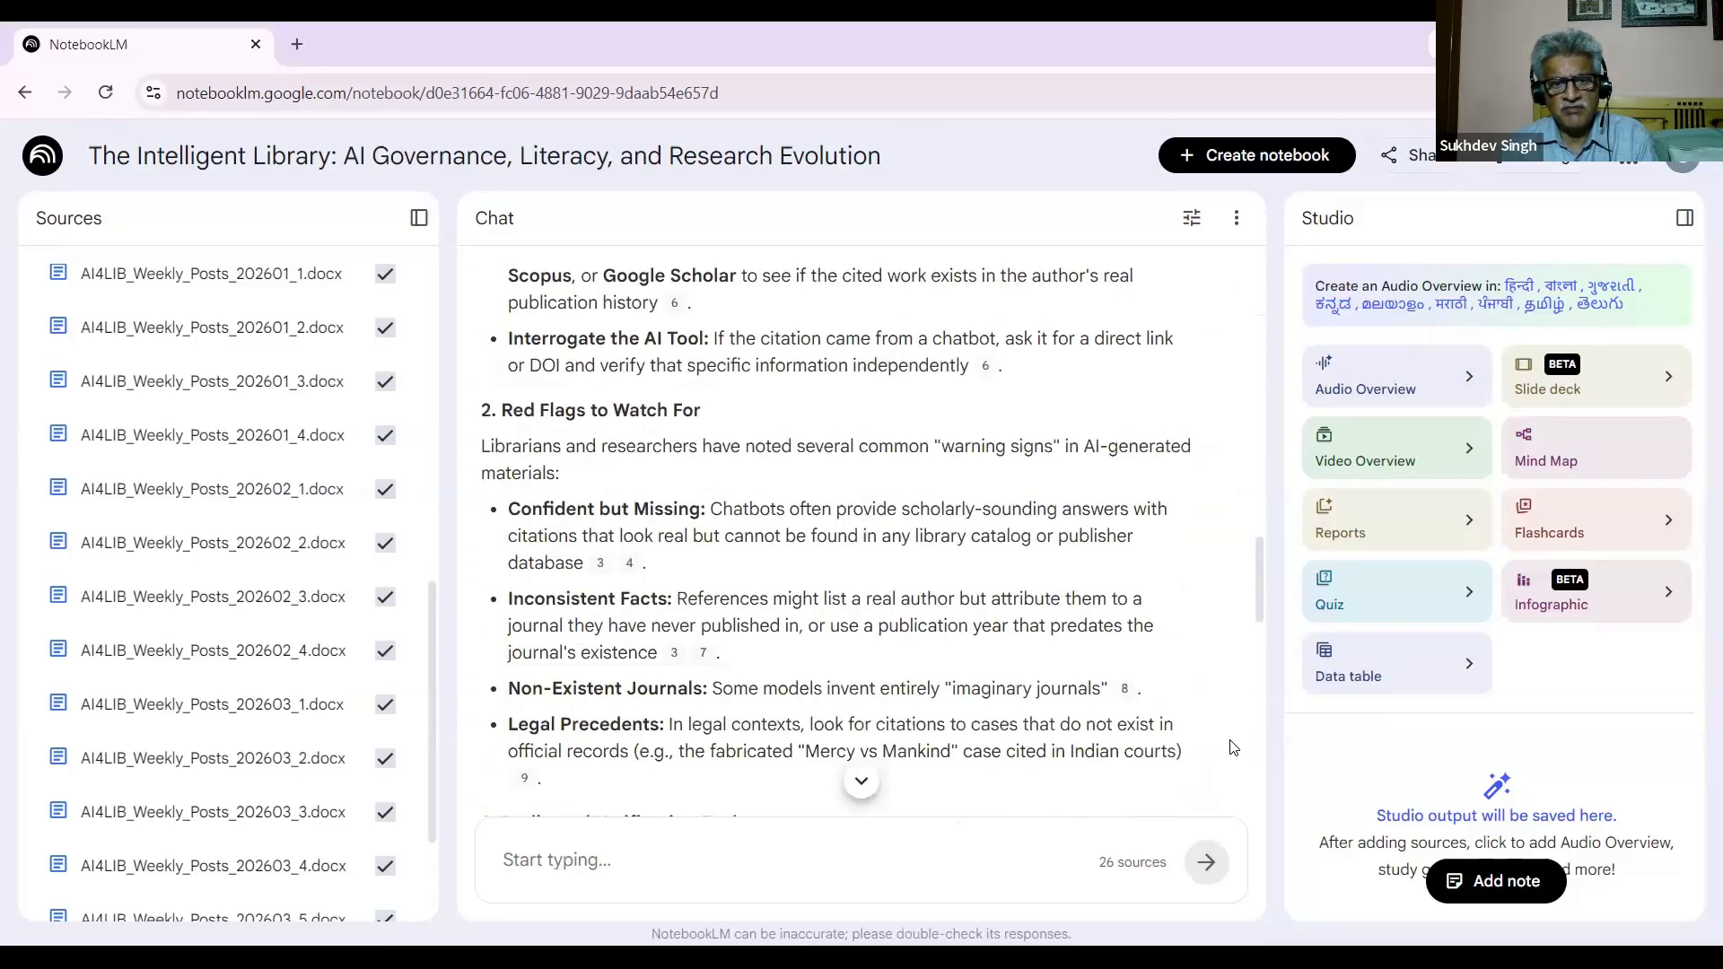
scroll(1231, 747, down, 10)
click(671, 835)
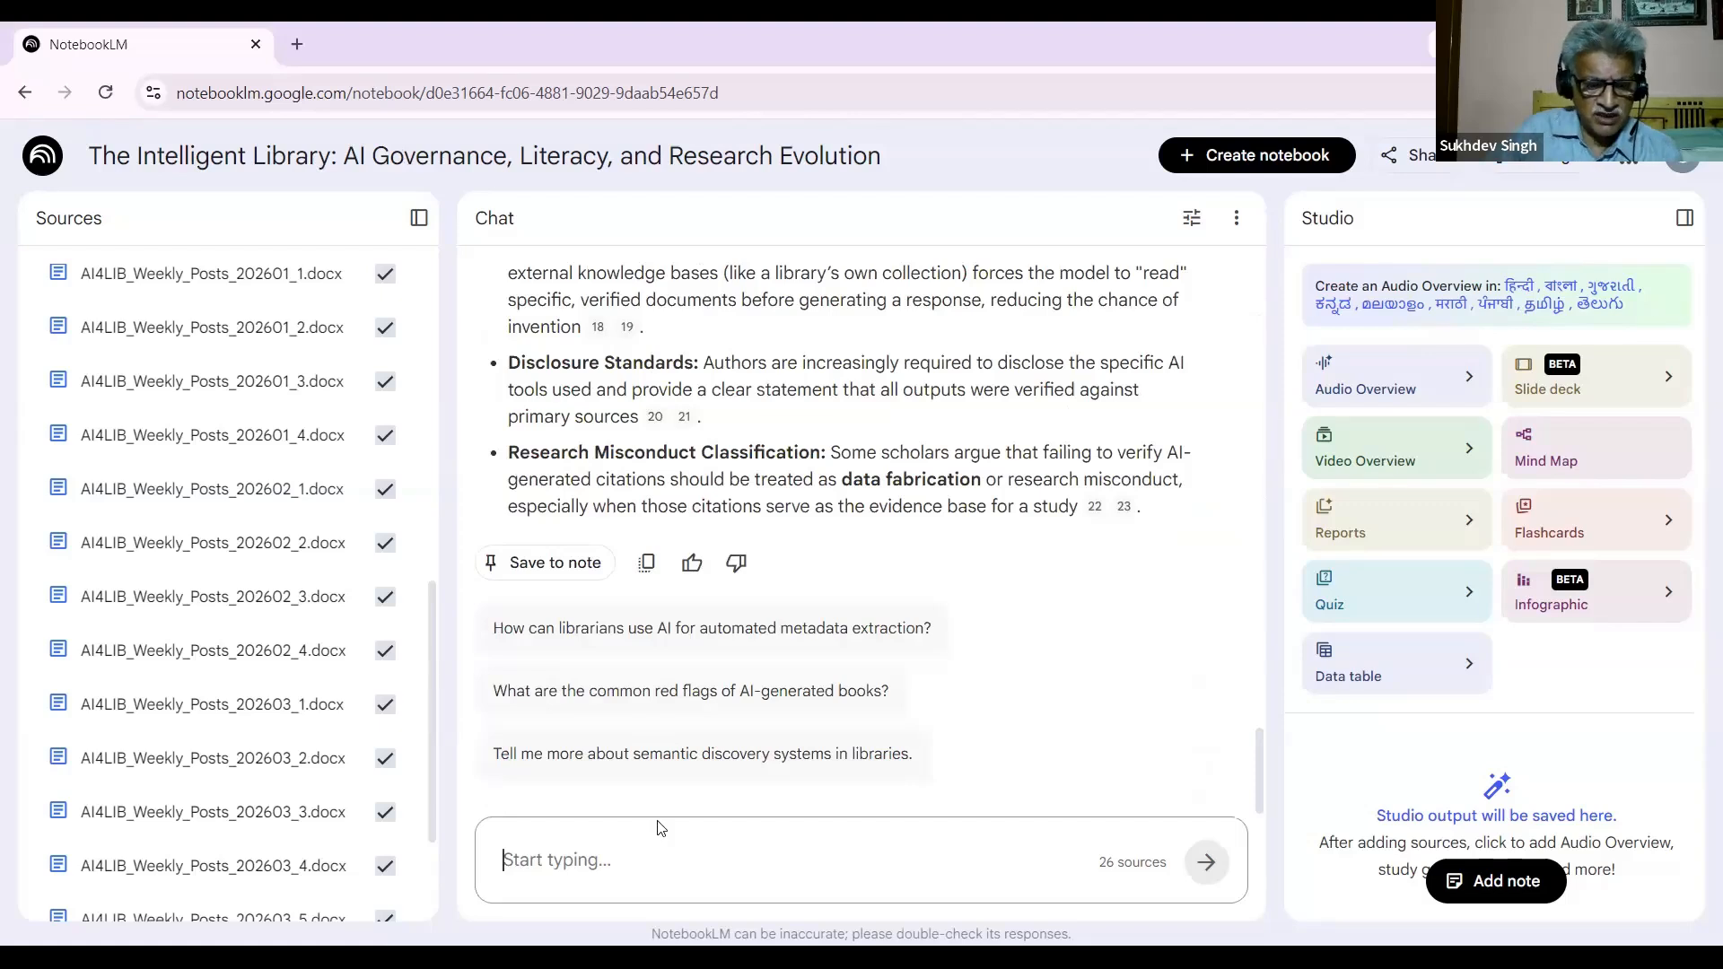
text(Gi)
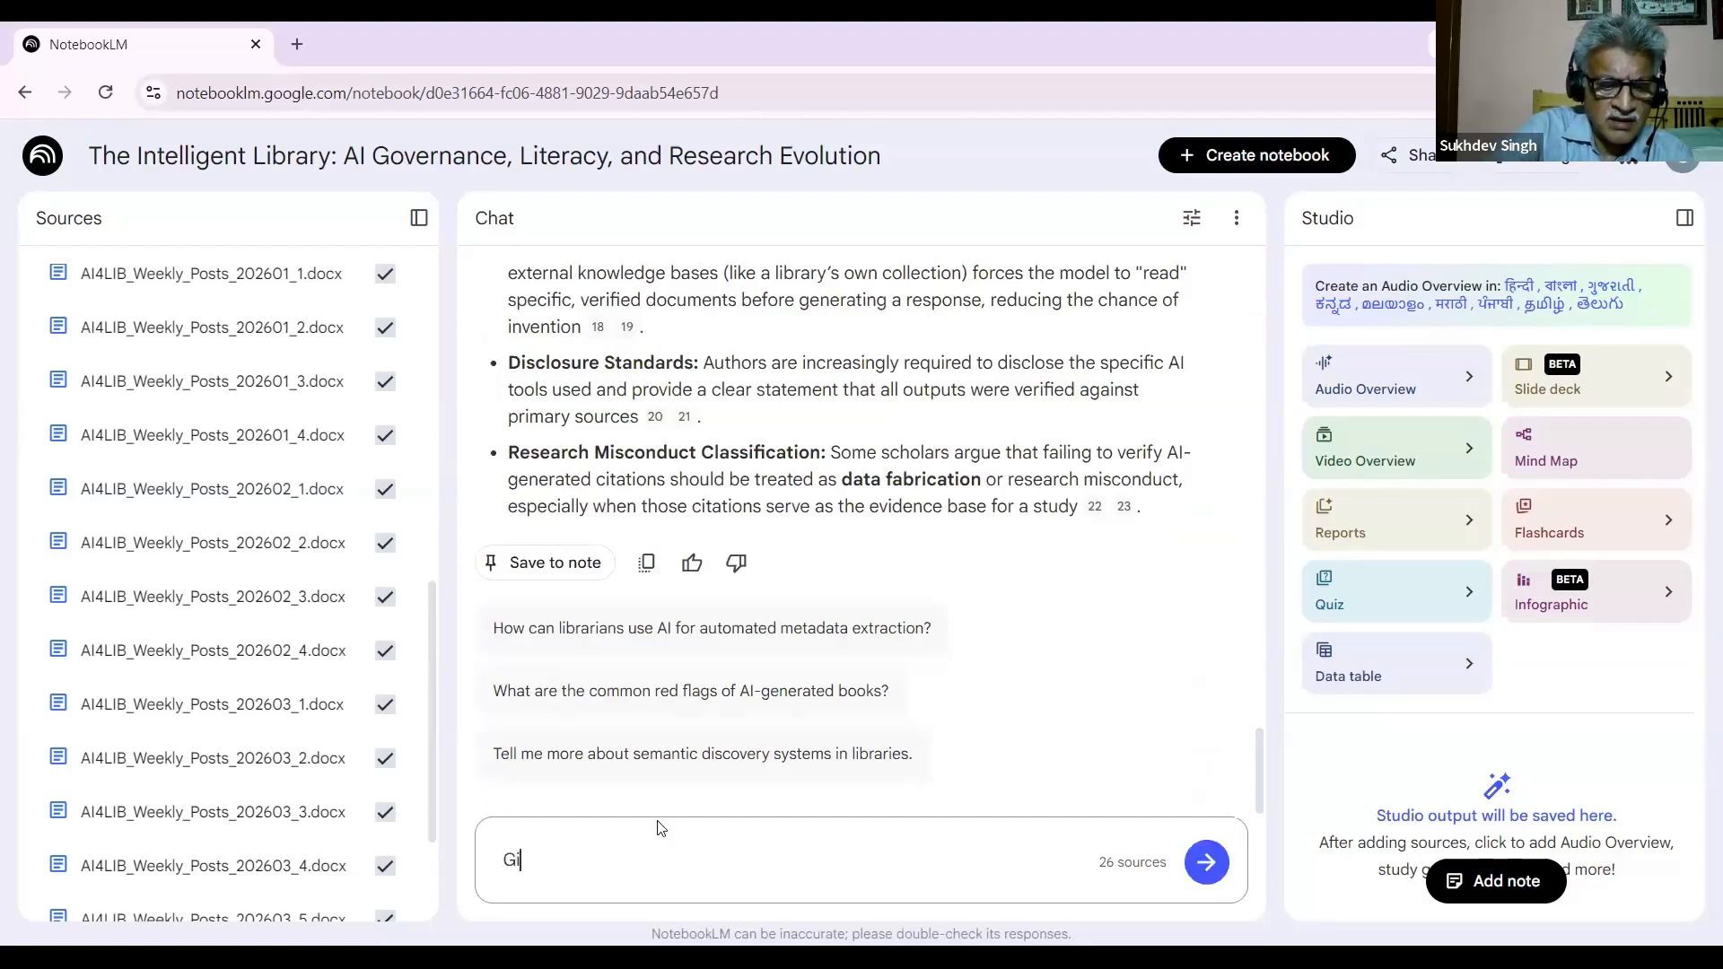
text(ve m)
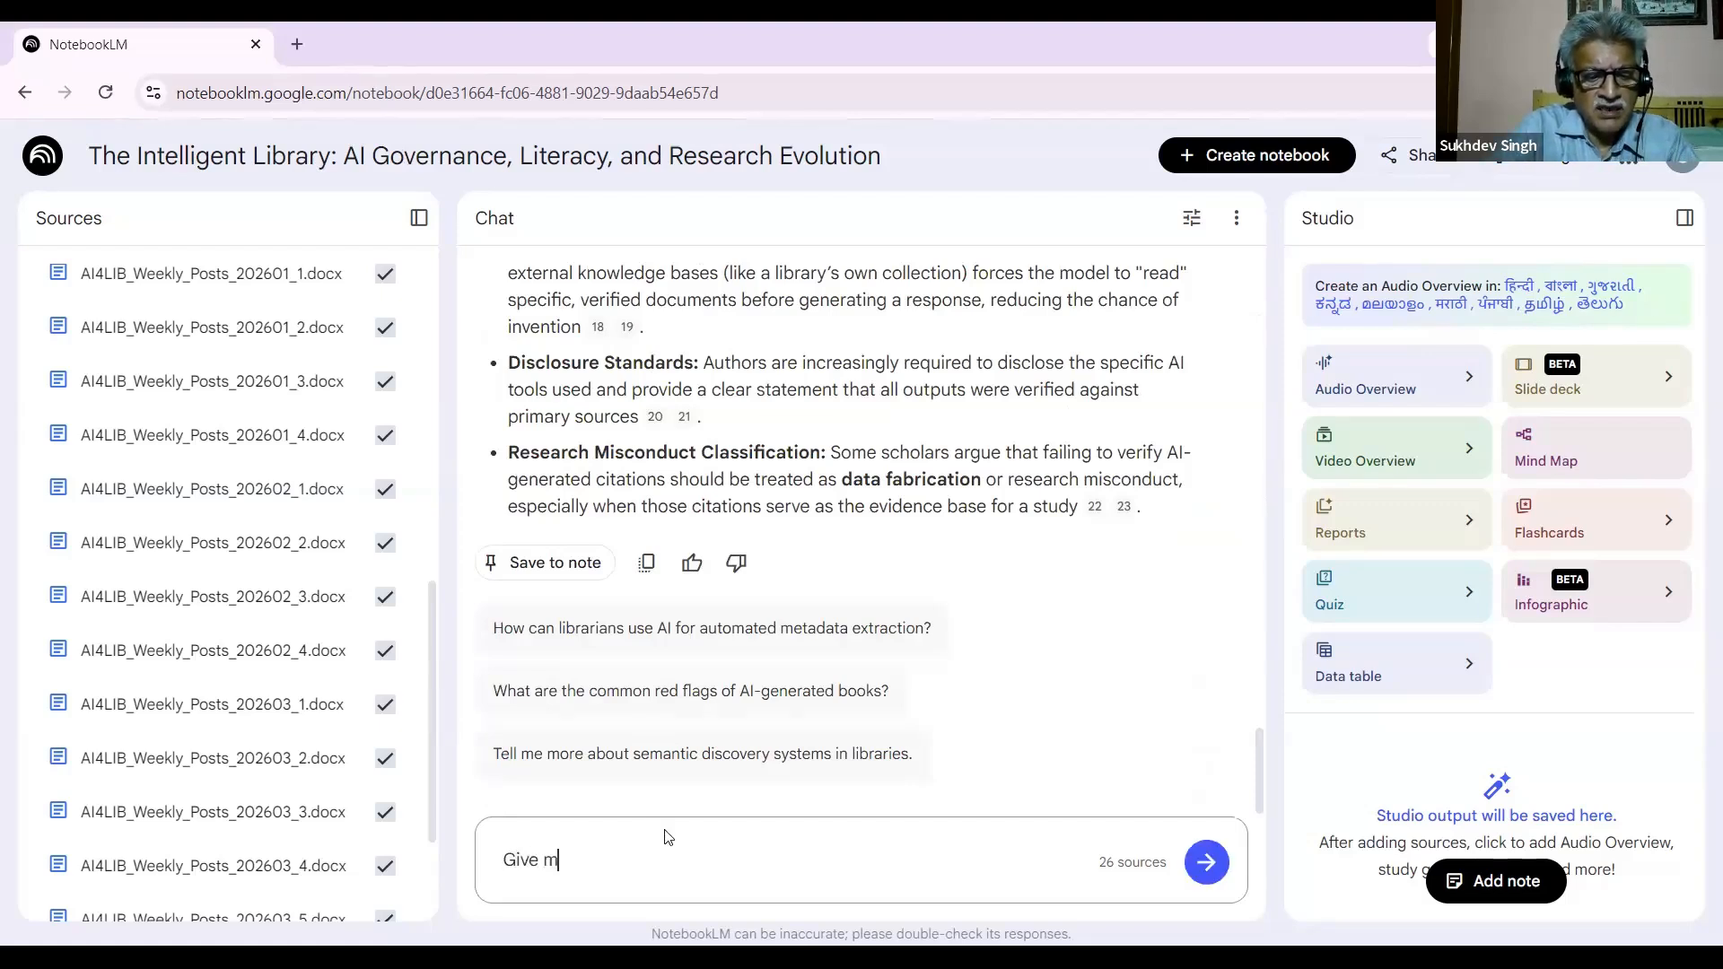
text(e t)
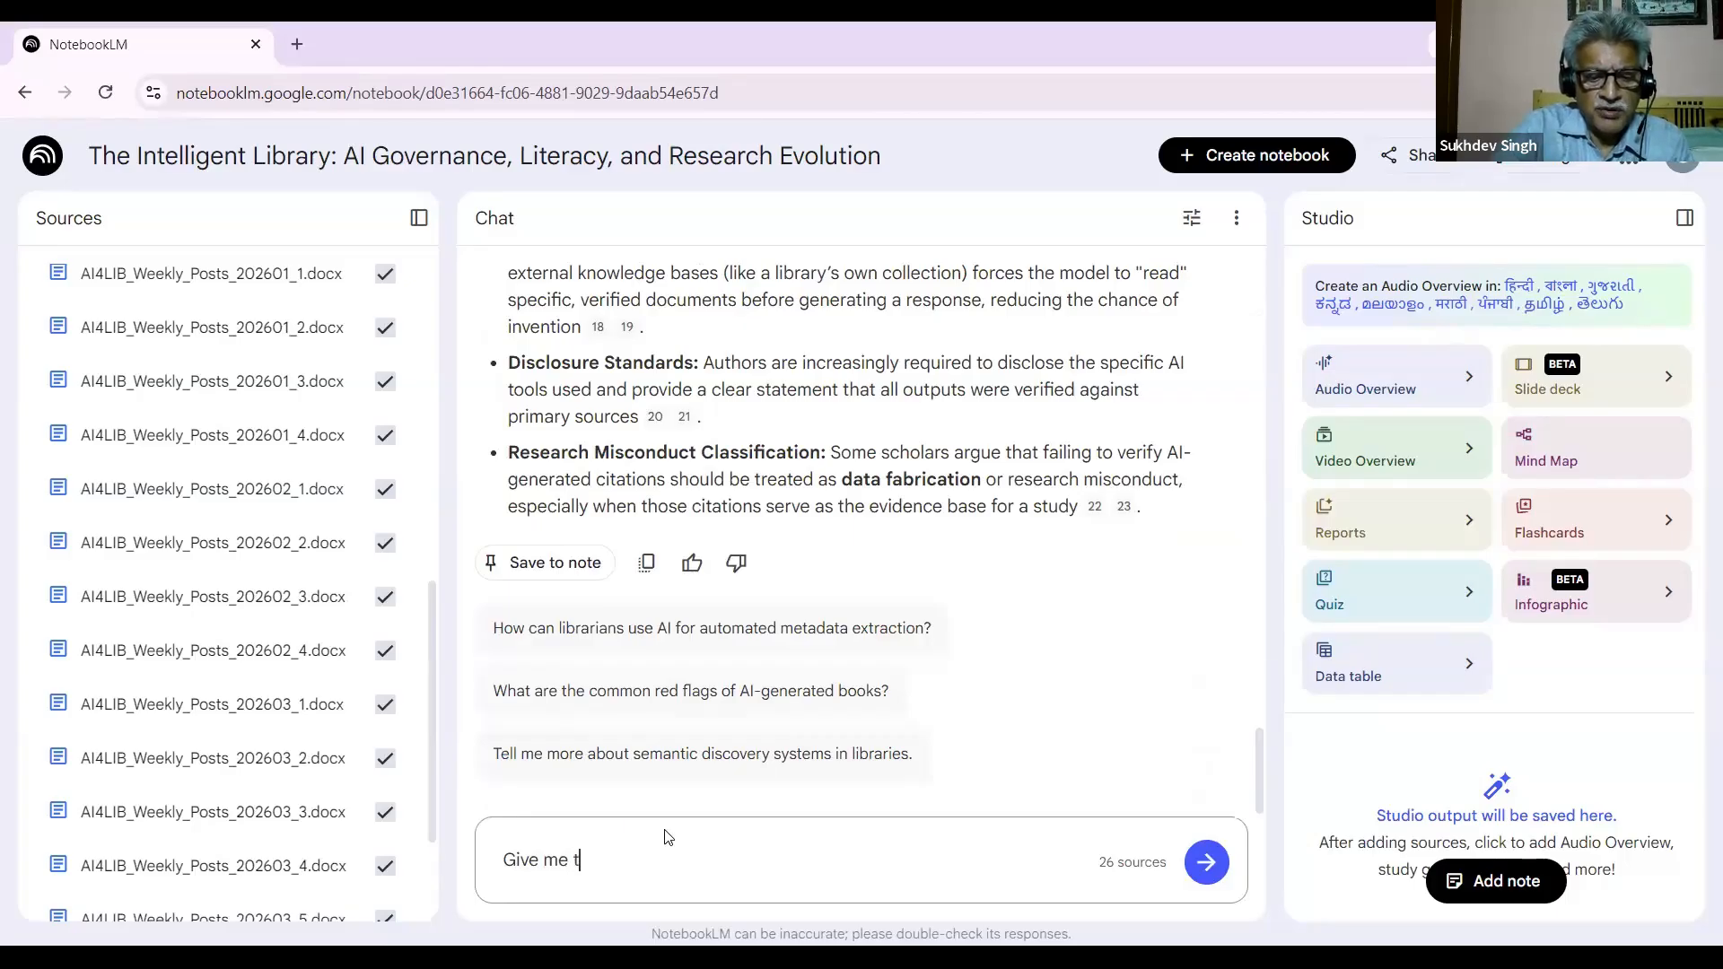
text(op )
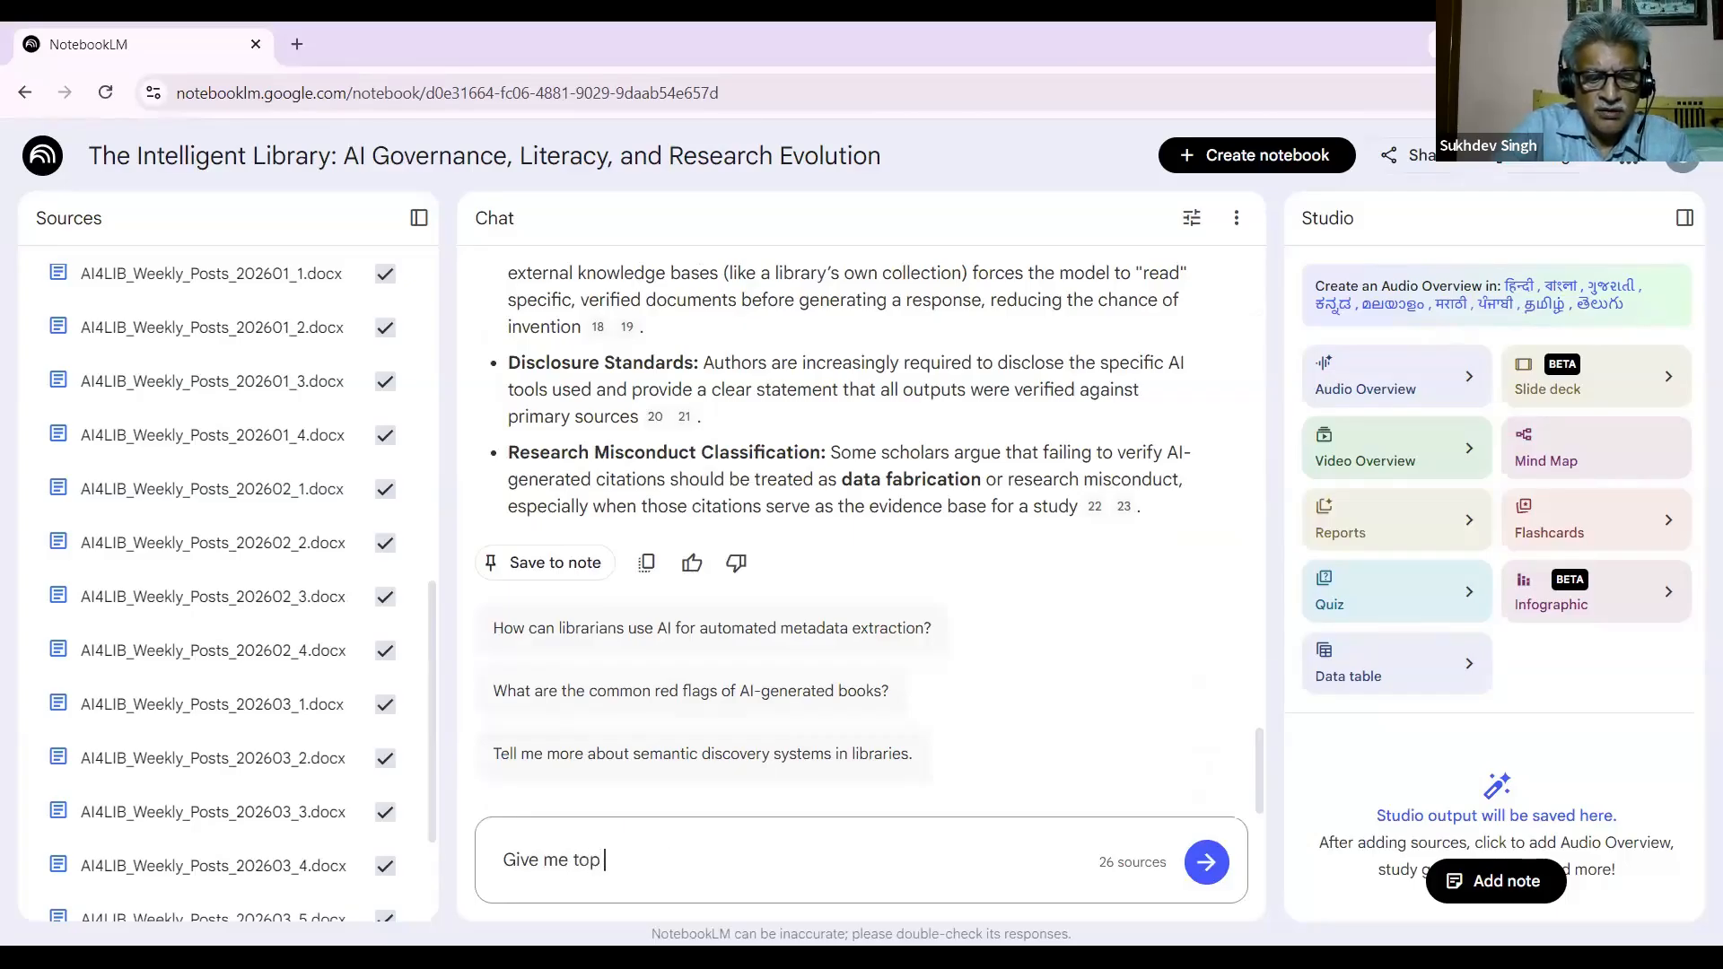
text(five )
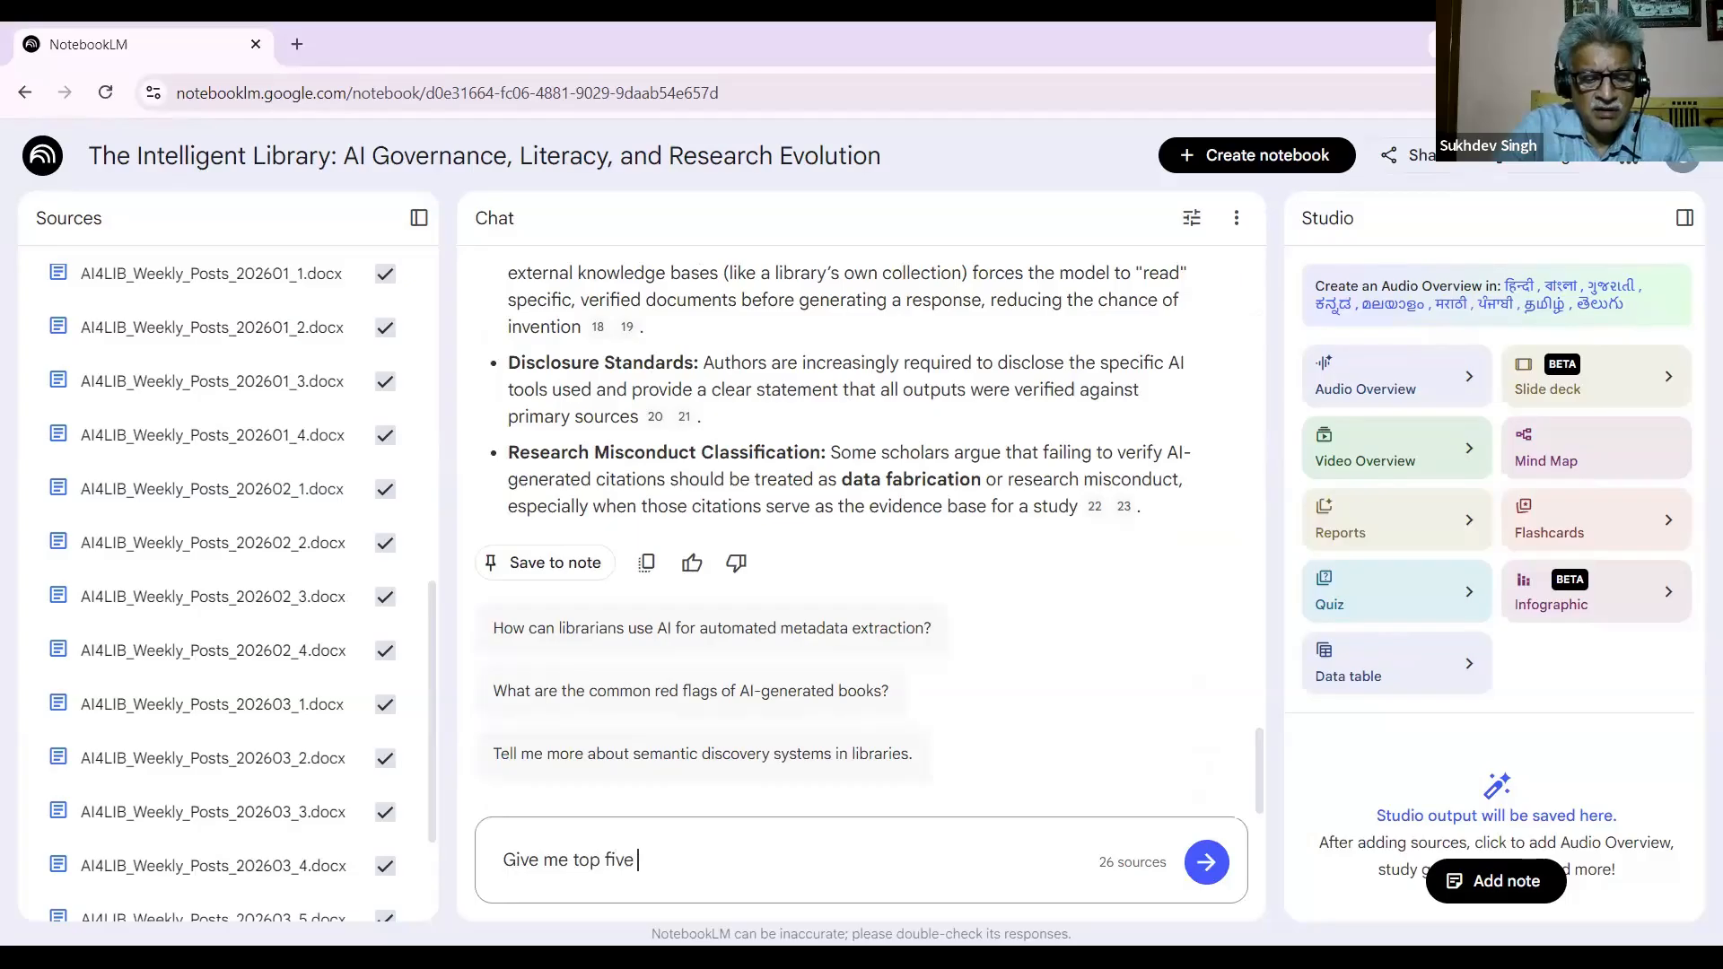
text(point)
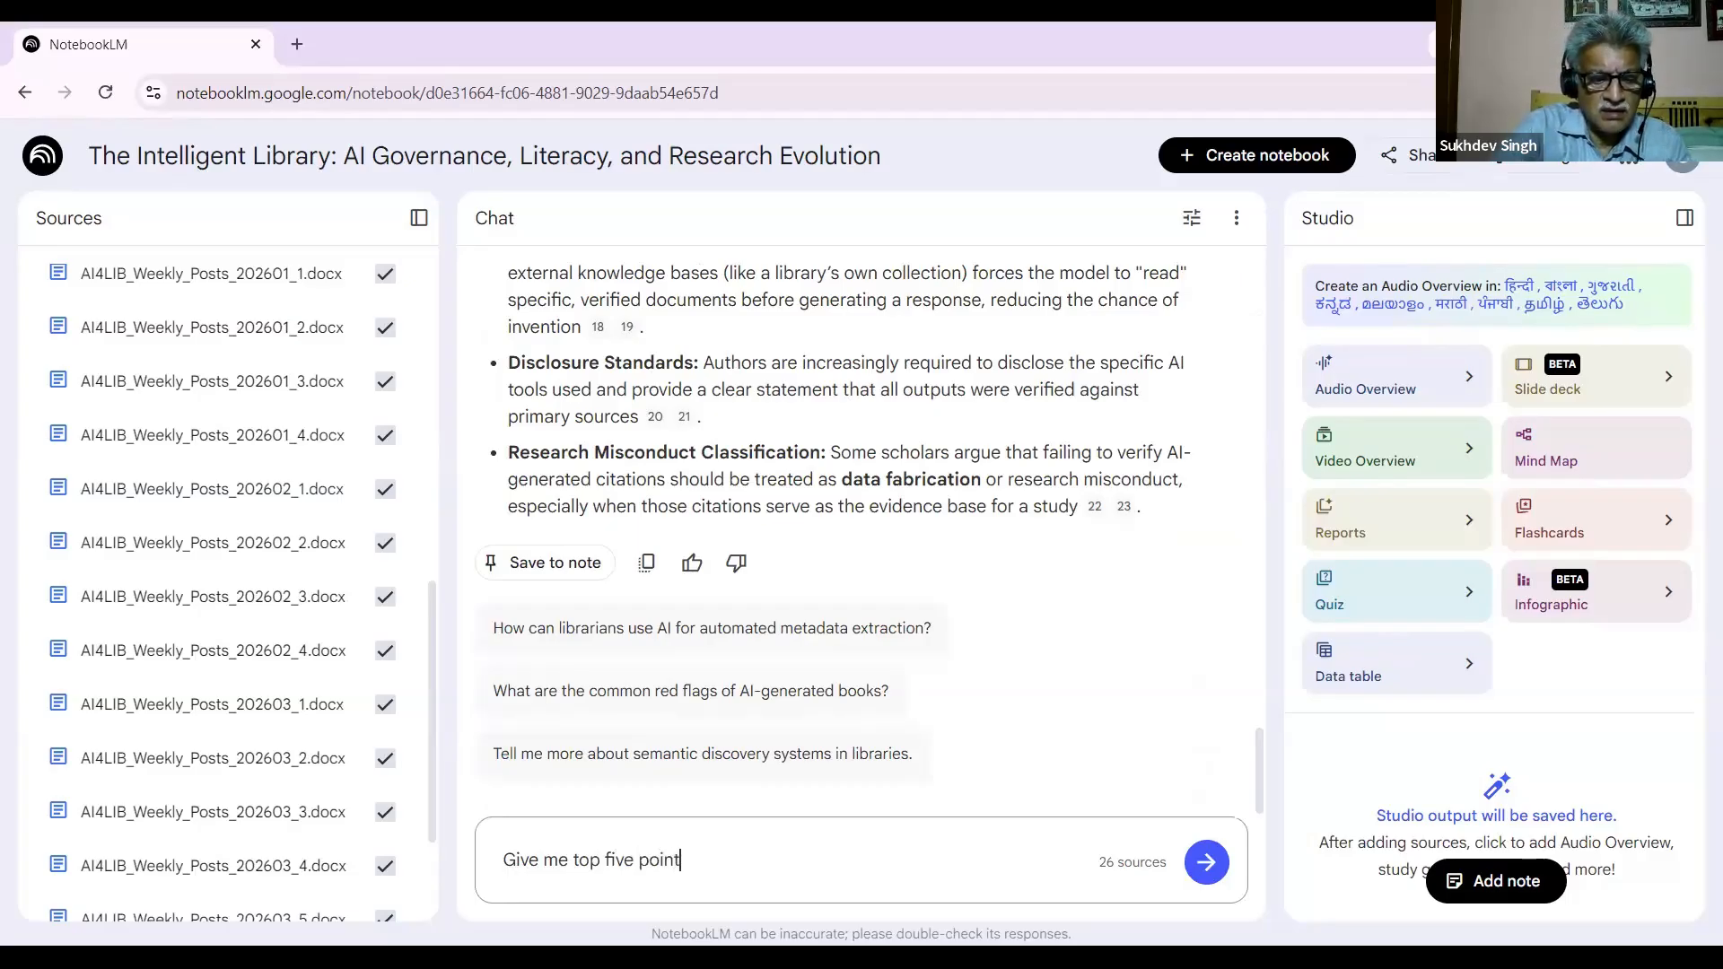
text(s as )
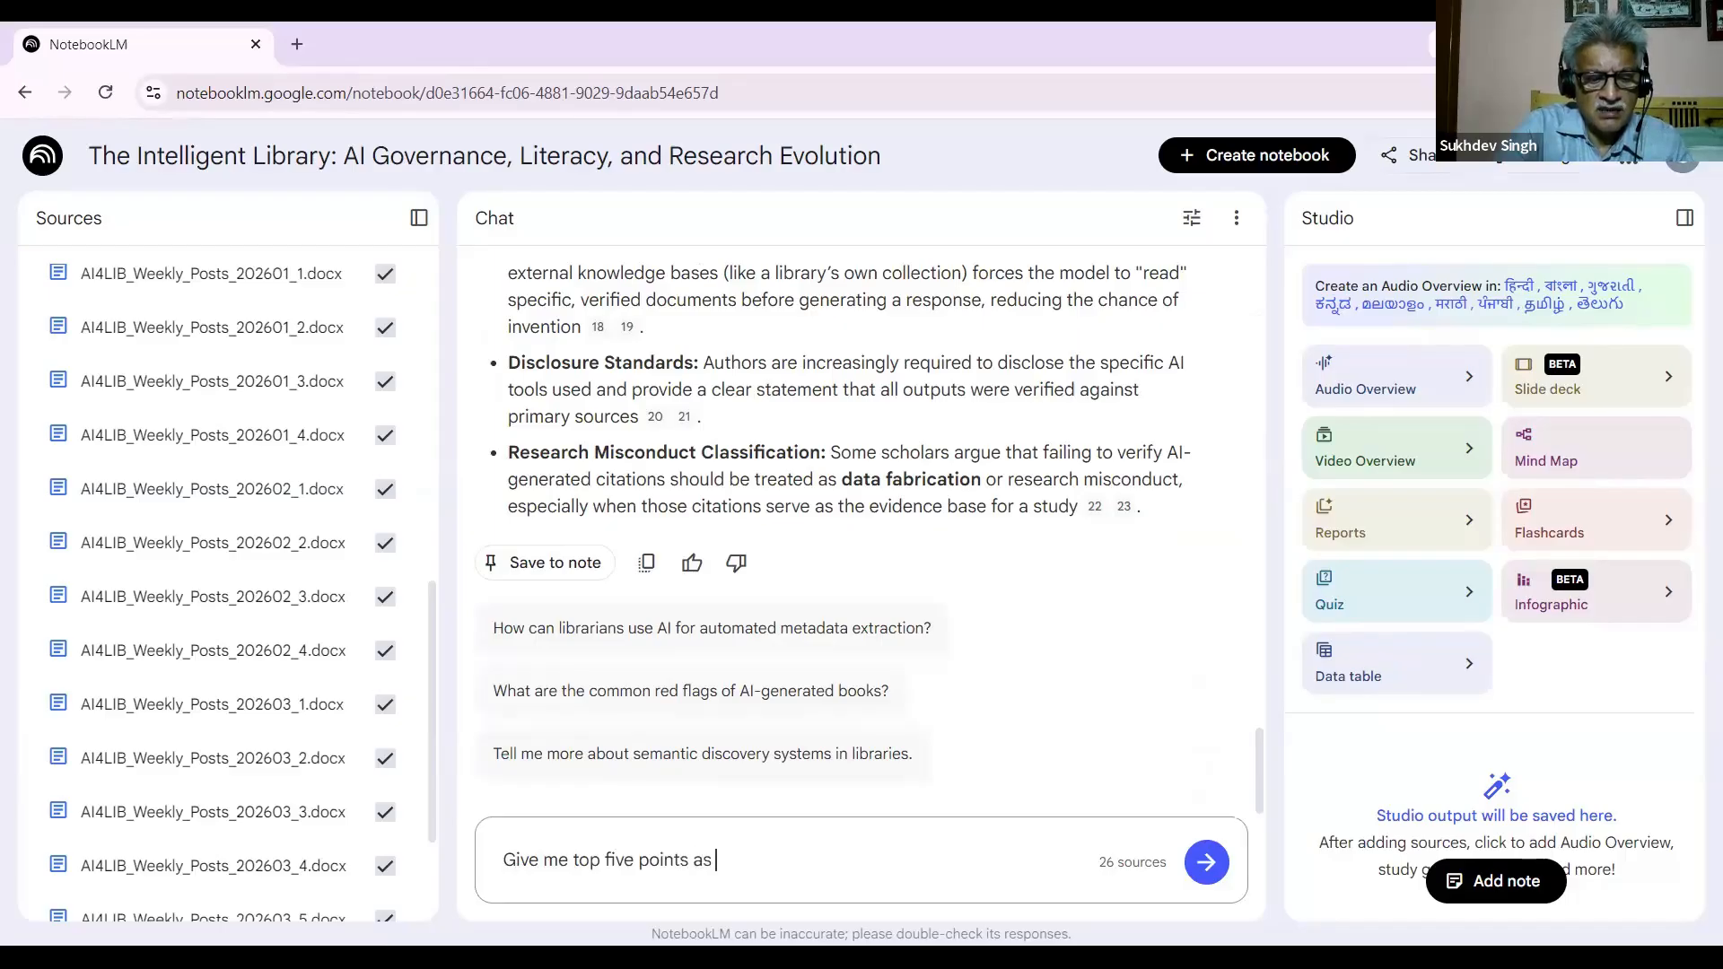
text(bulle)
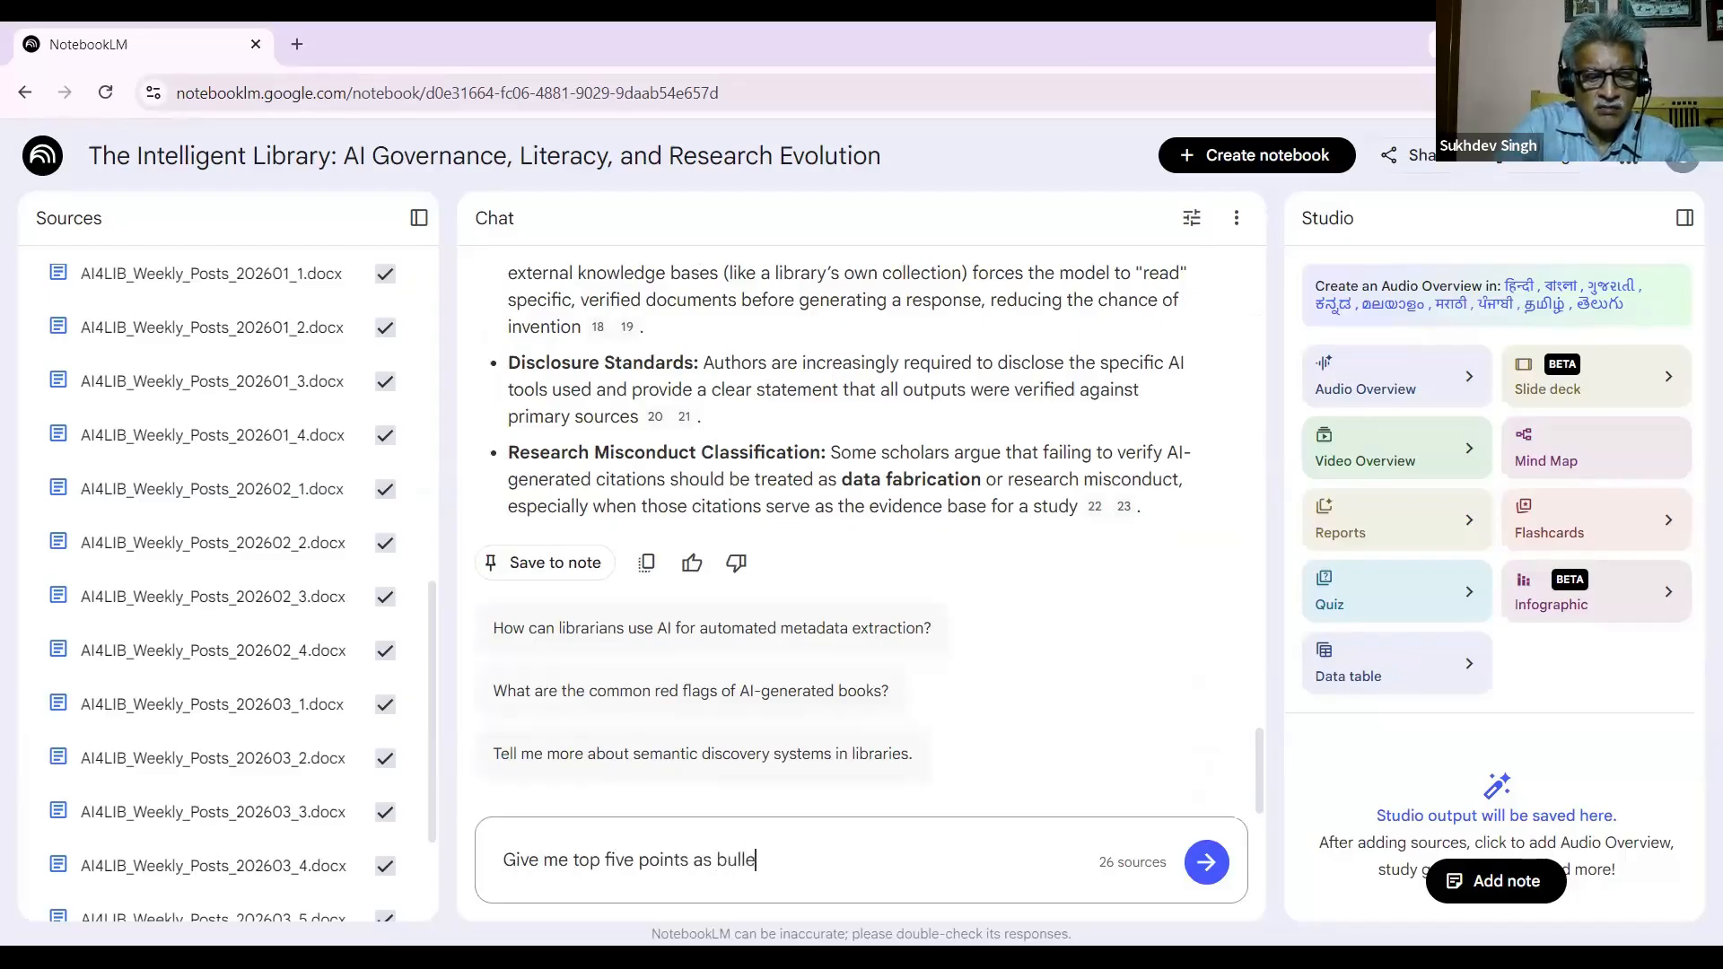
text(t poi)
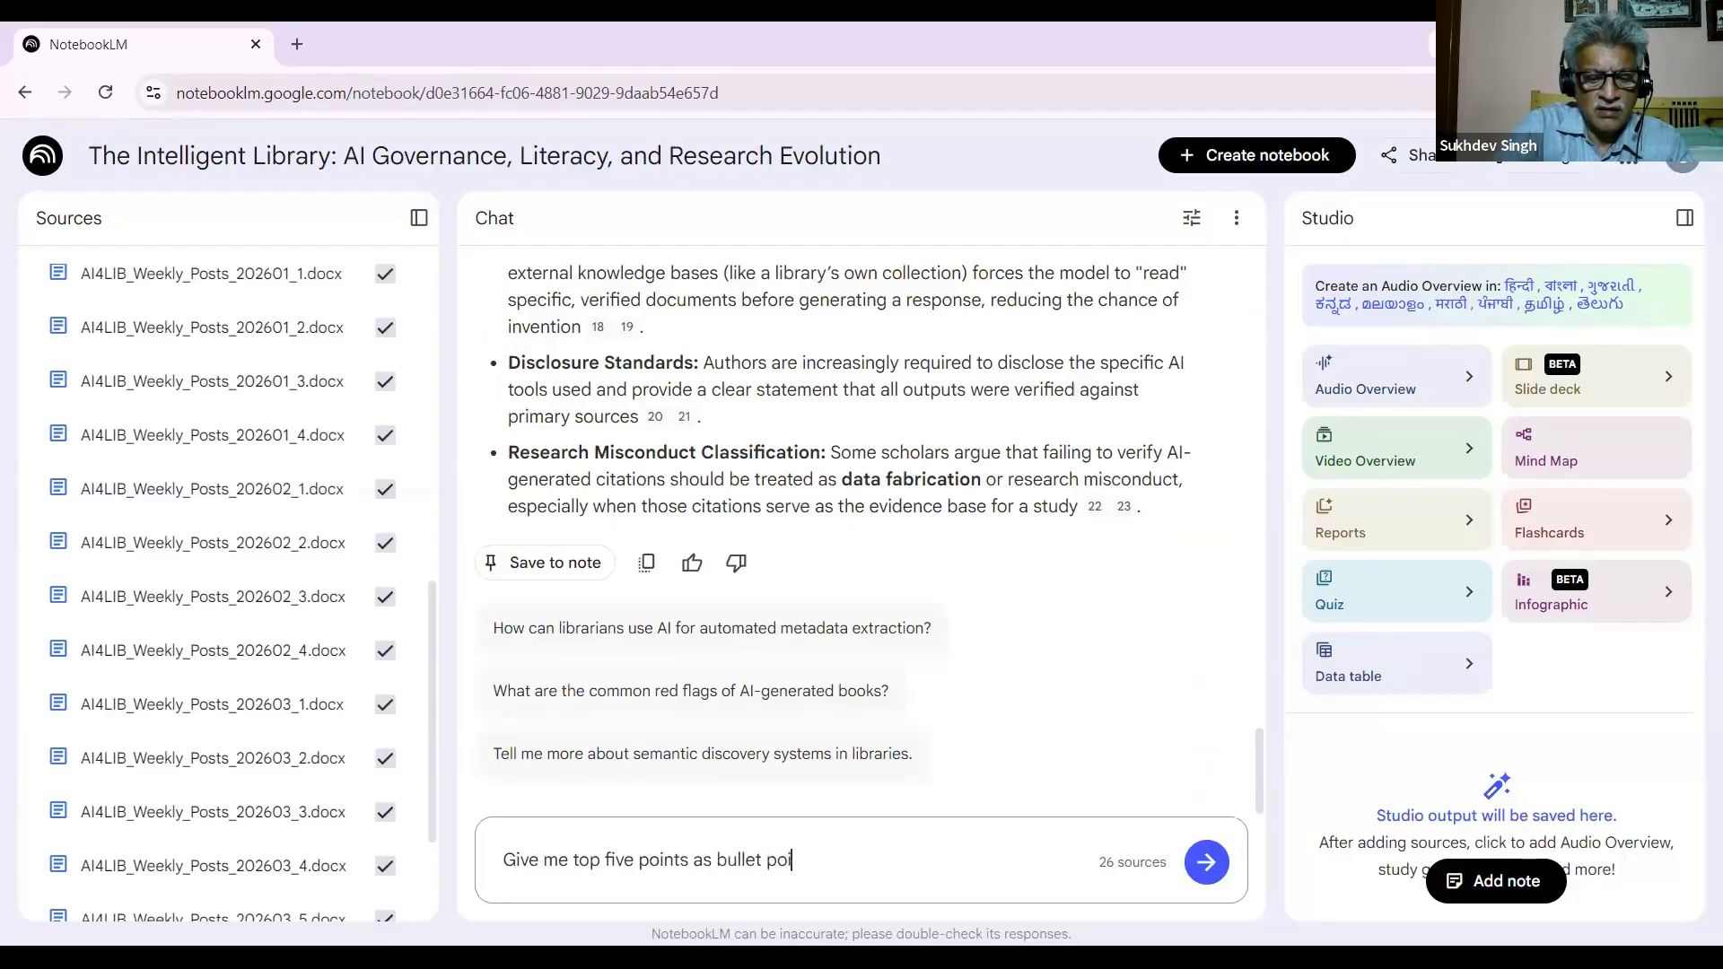
text(nts)
key(Return)
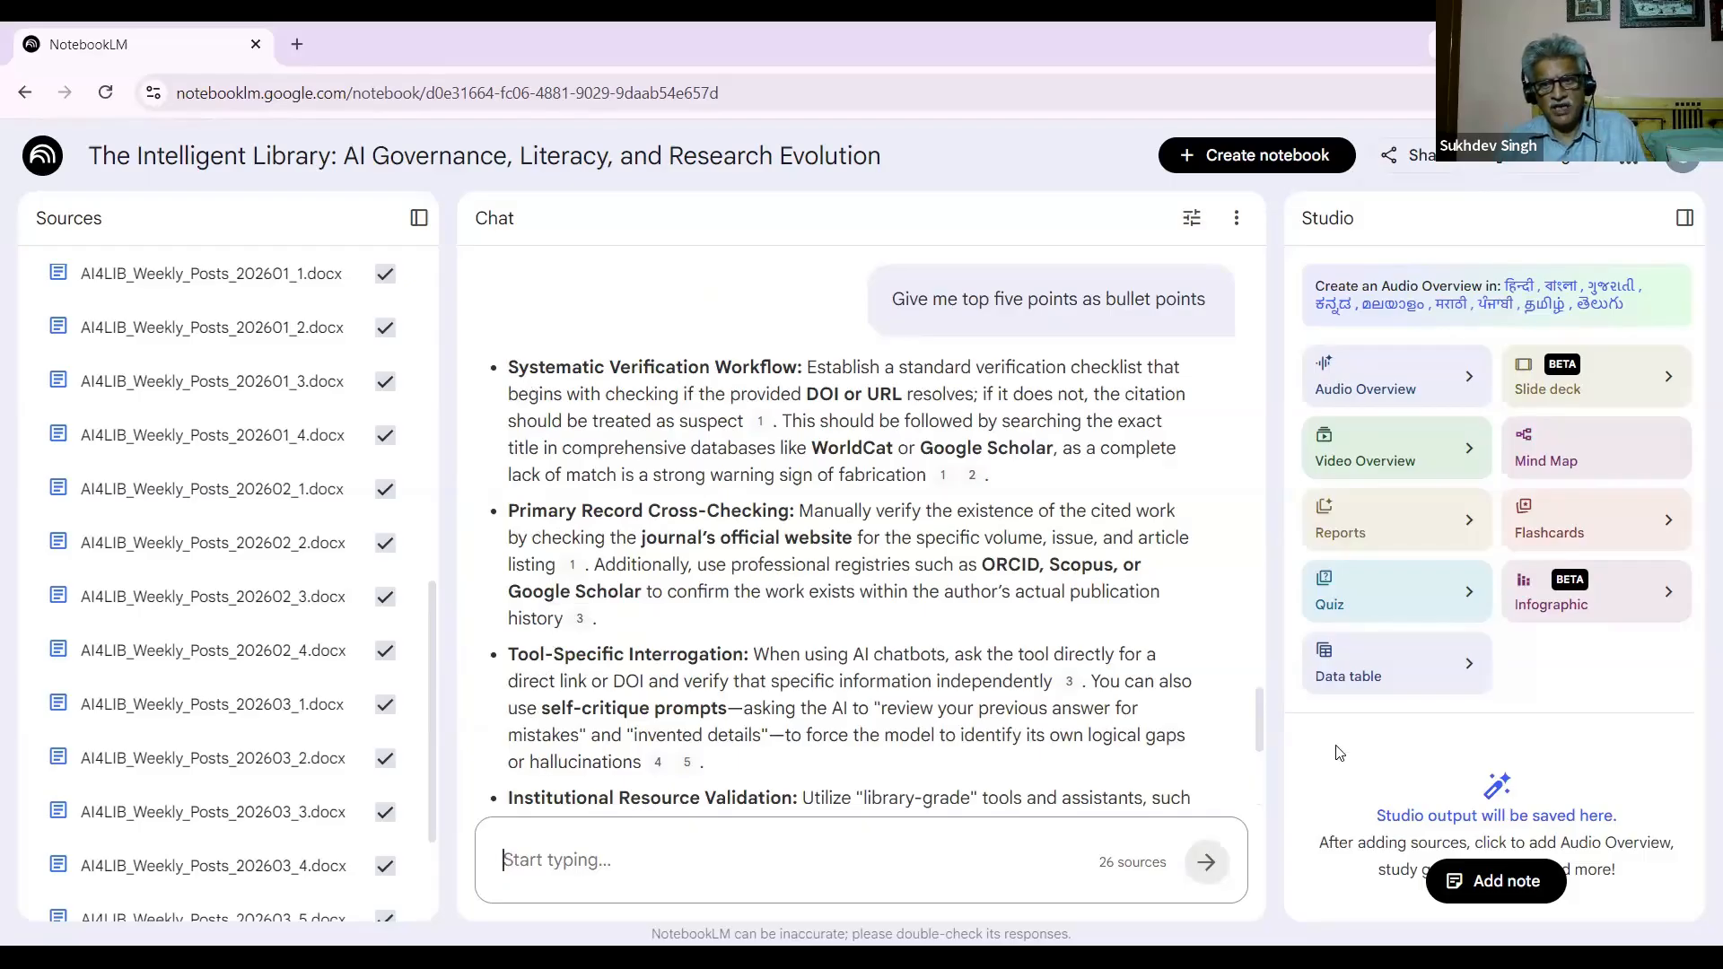
Step: Read through the five-bullet answer to the Integrity and Policy Frameworks point and save it as a note
scroll(1257, 762, down, 5)
drag(1257, 776, 1262, 739)
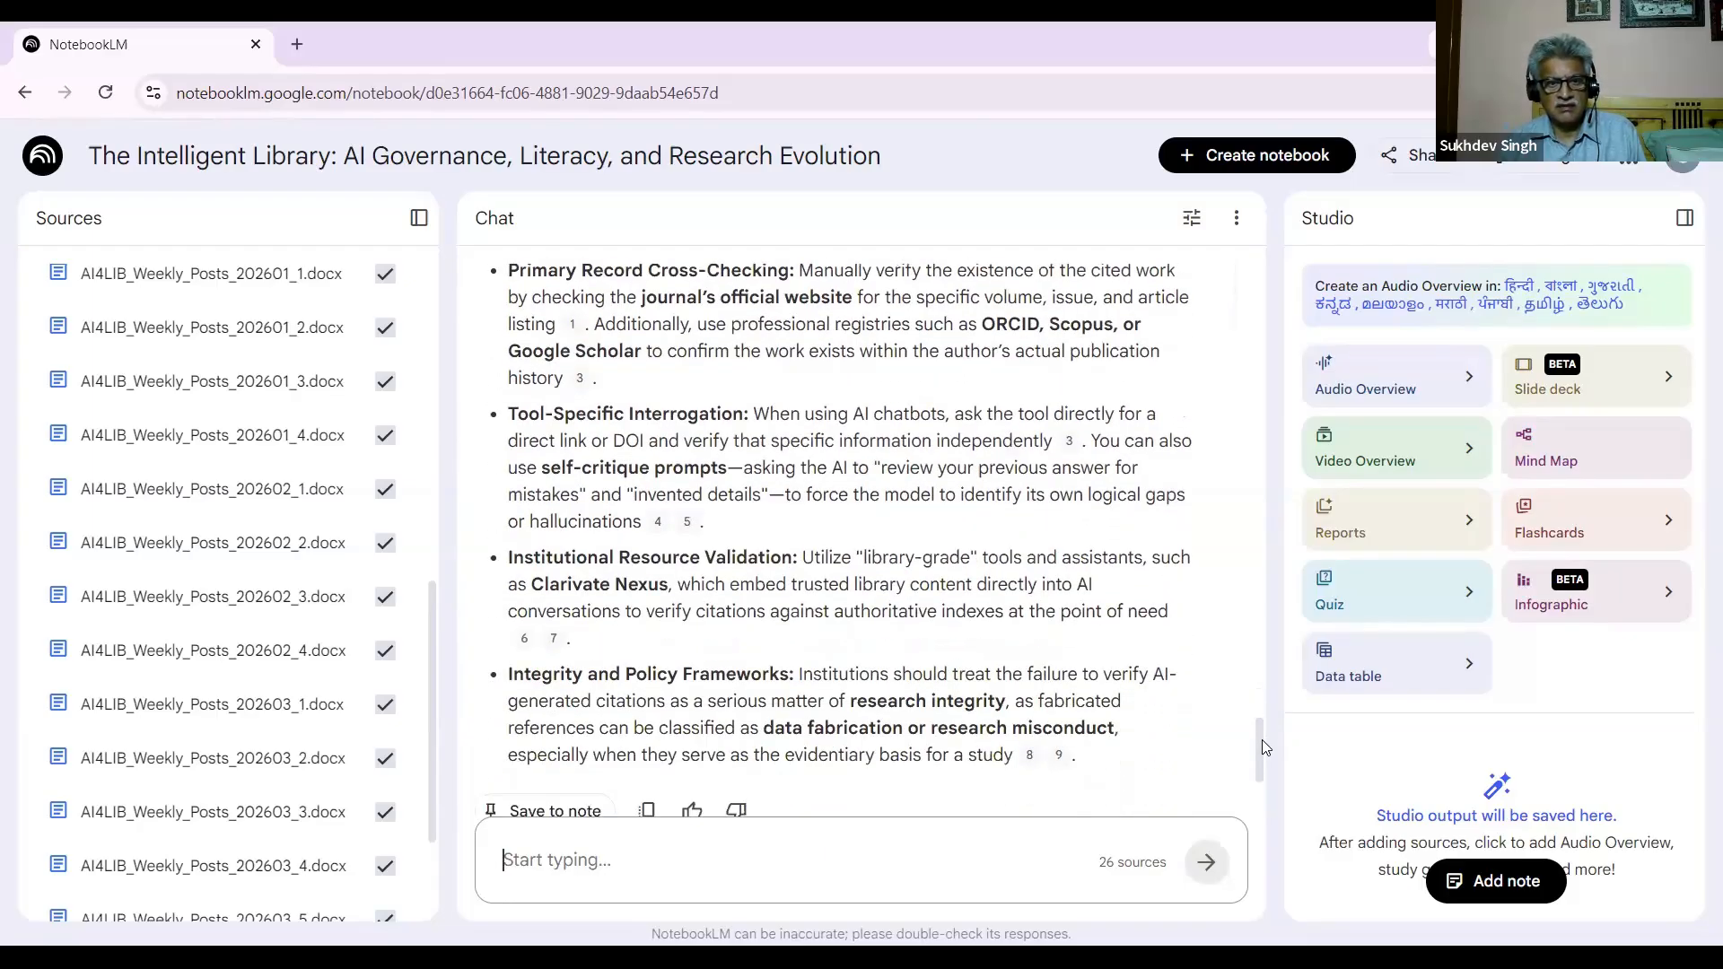
mouse_move(1262, 740)
mouse_down()
mouse_move(1261, 644)
mouse_move(1256, 773)
mouse_up()
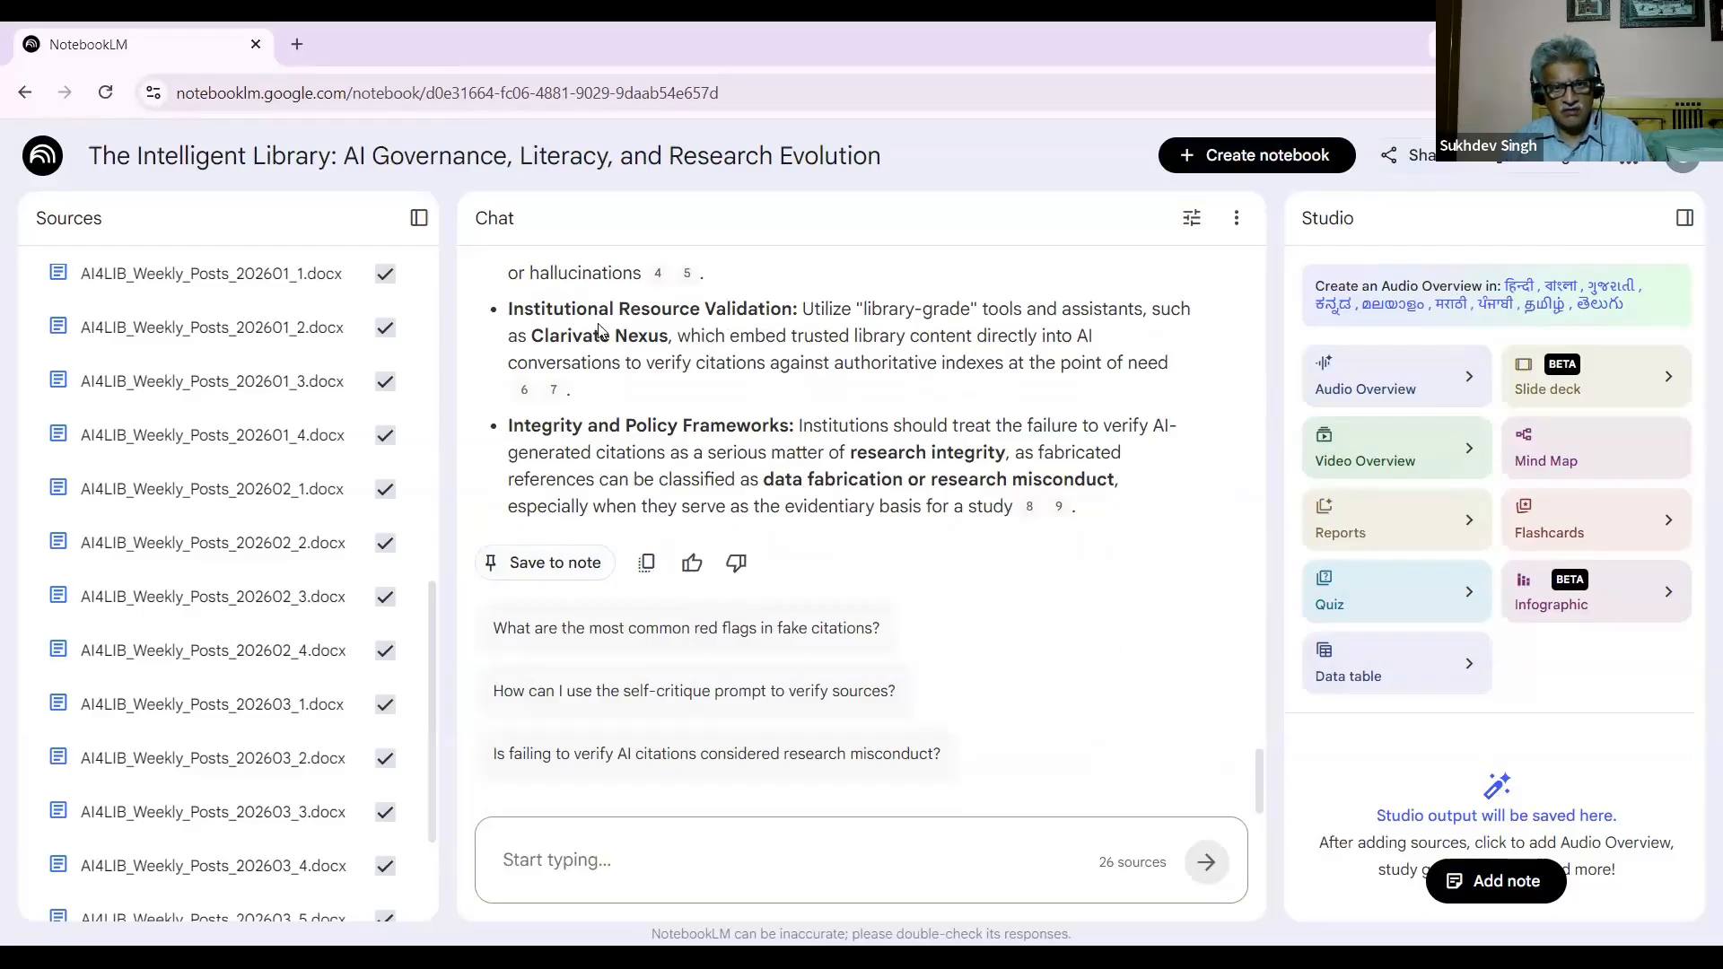
click(561, 567)
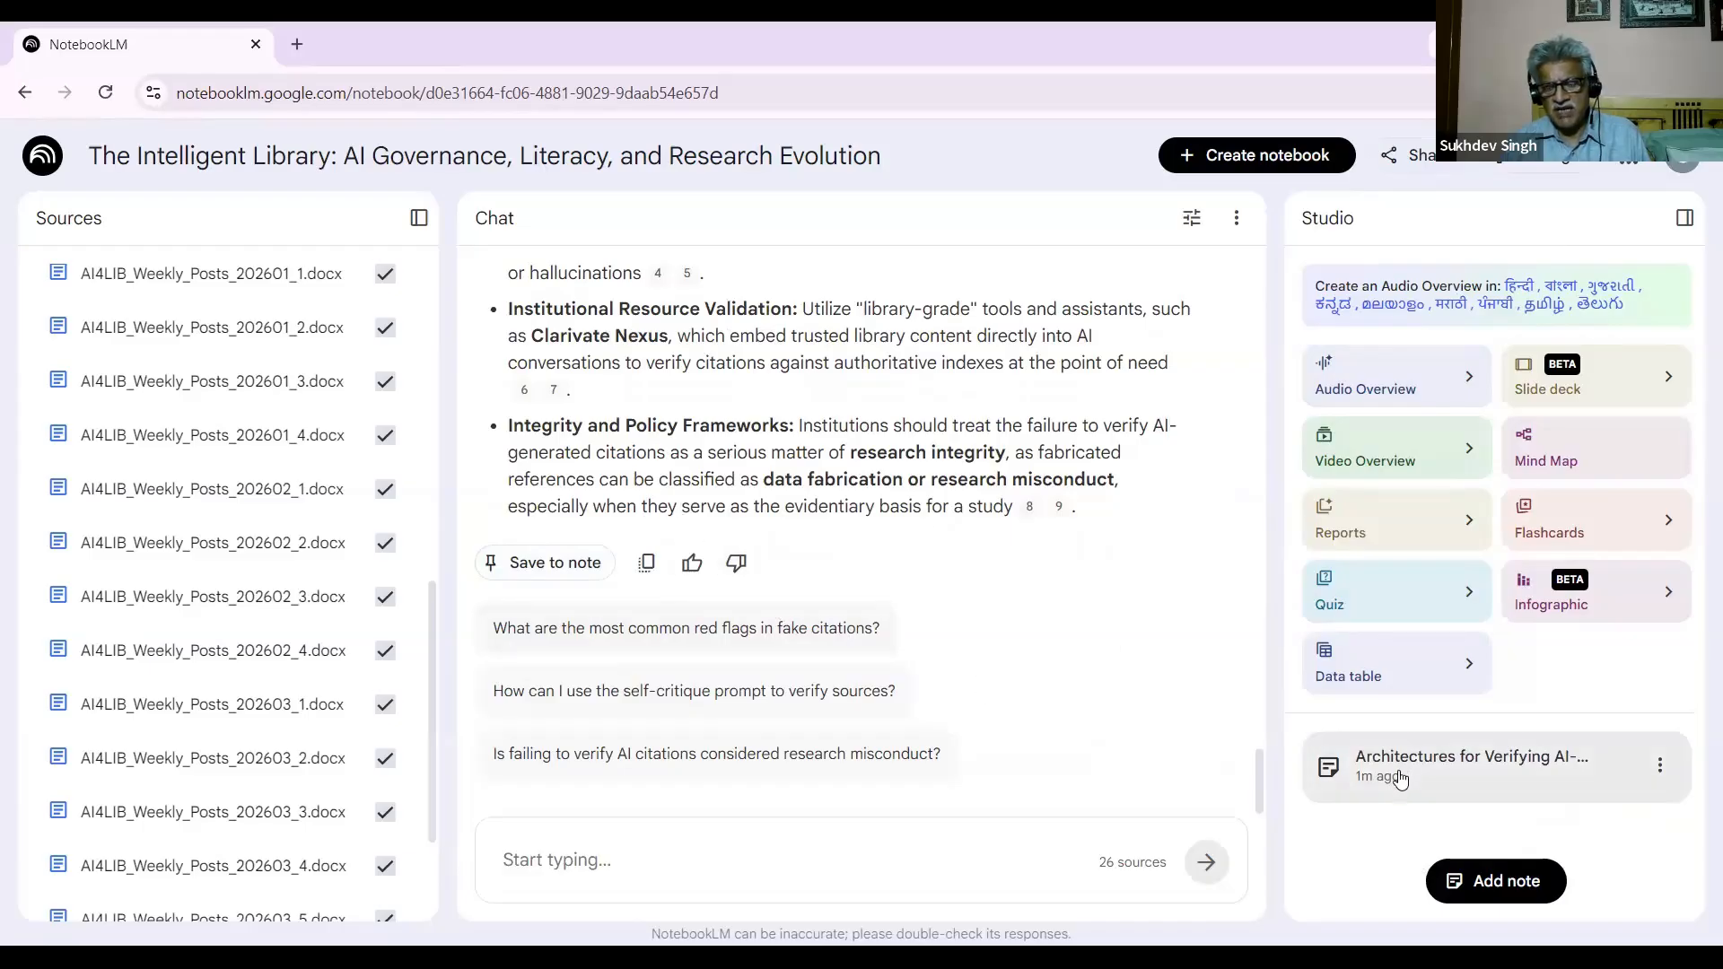
Step: Look back over the first fabricated-citation answer and the start of the source list
drag(1259, 777, 1267, 410)
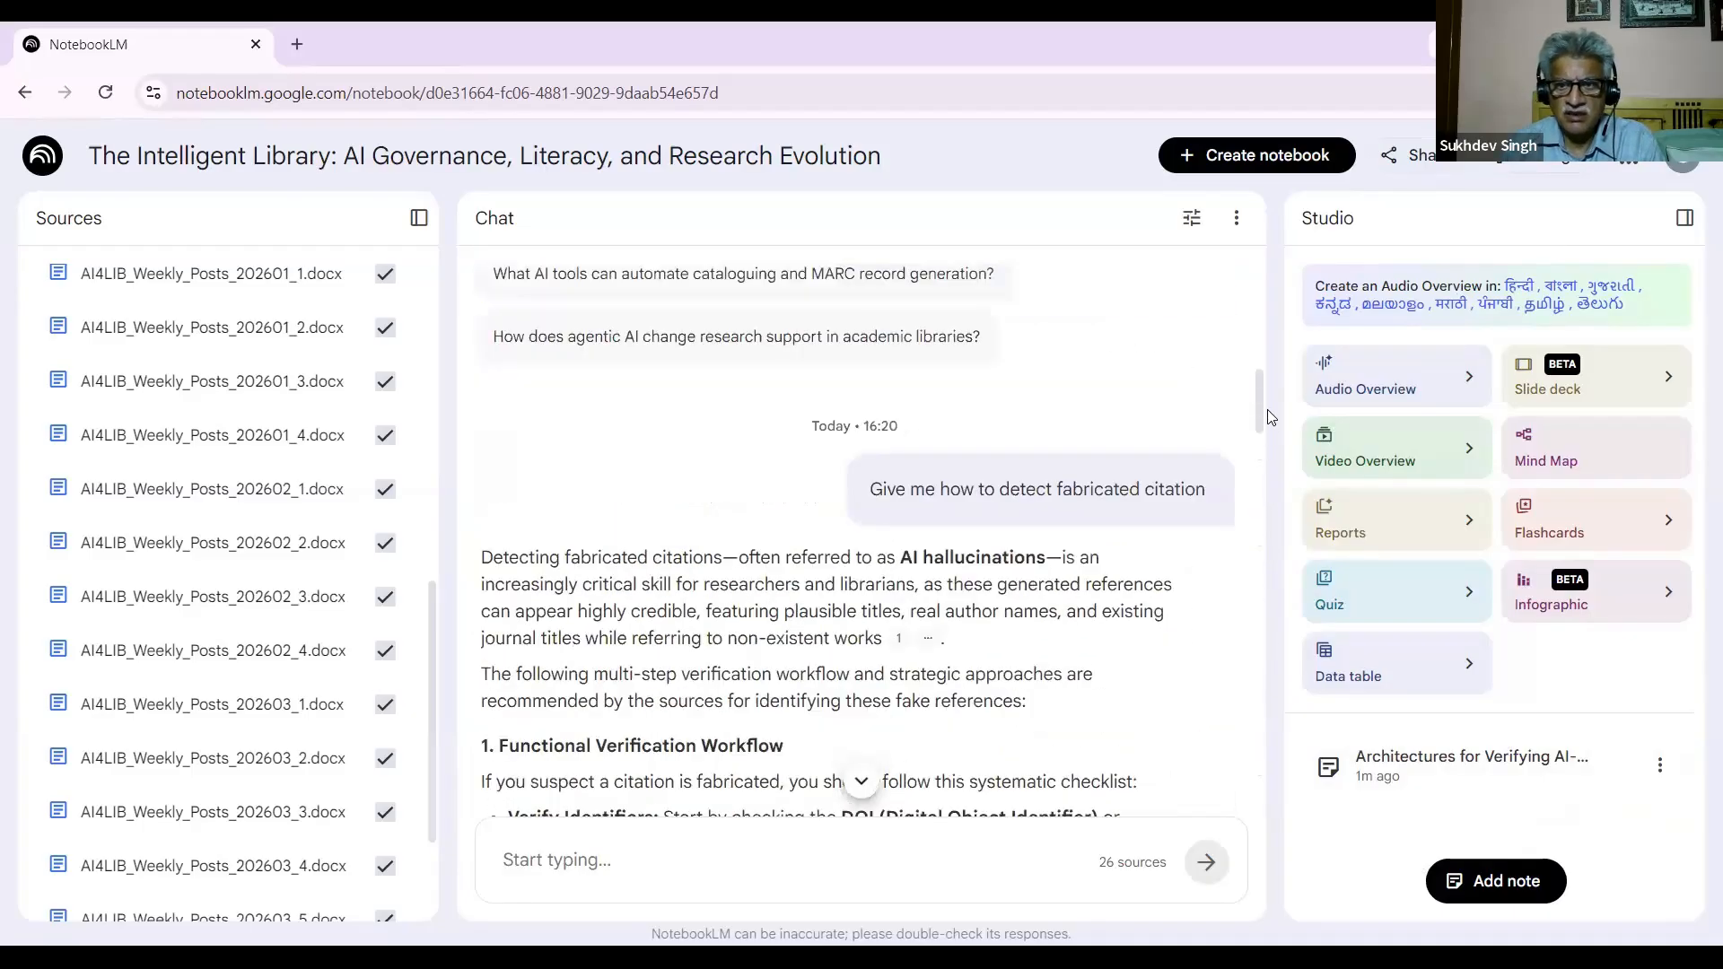
scroll(1262, 450, down, 8)
scroll(1247, 596, down, 10)
scroll(1236, 679, up, 1)
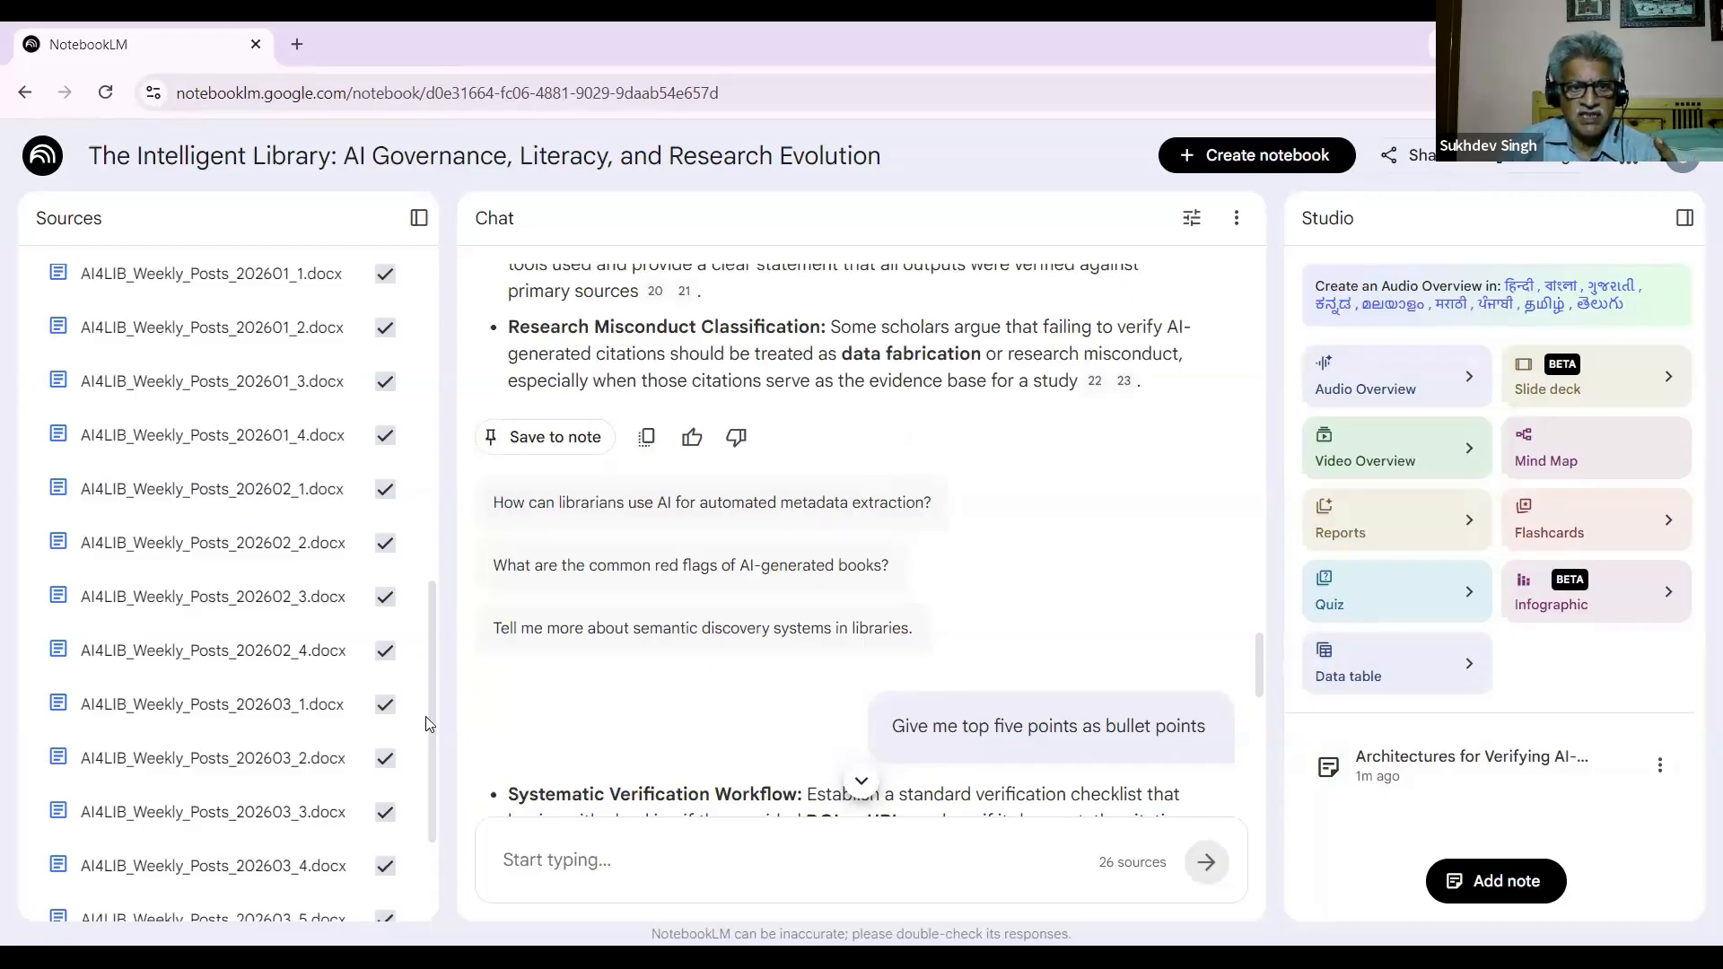
drag(436, 657, 465, 357)
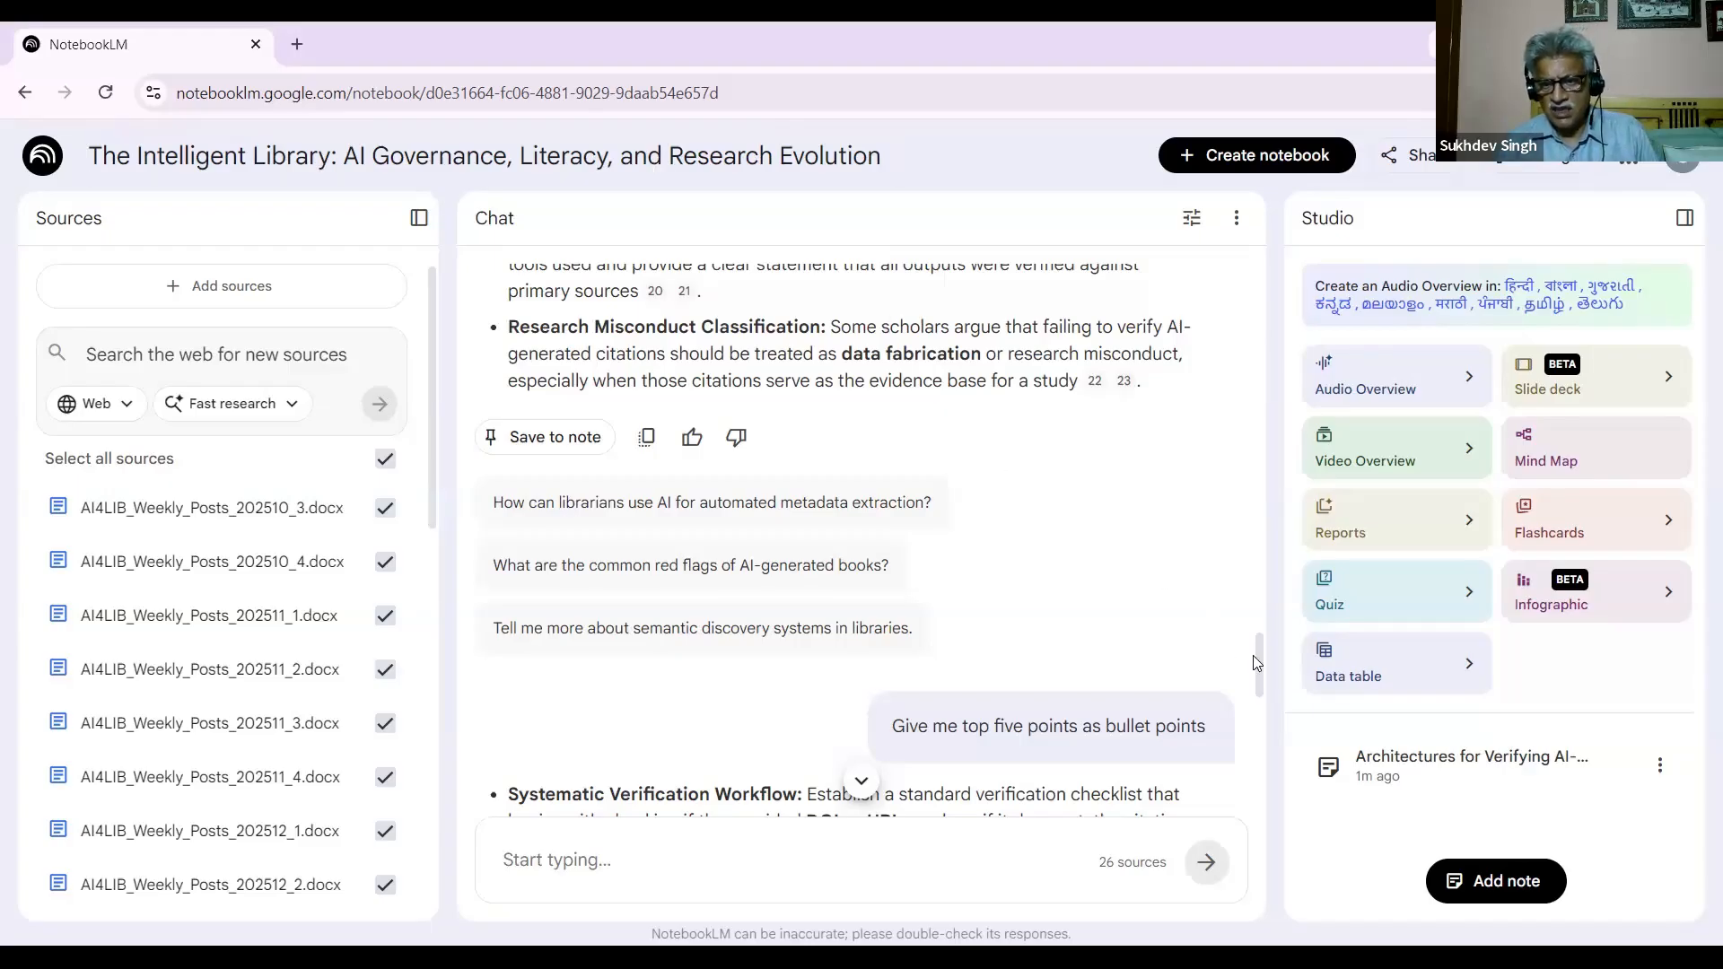
drag(1259, 664, 1263, 376)
scroll(1262, 375, down, 10)
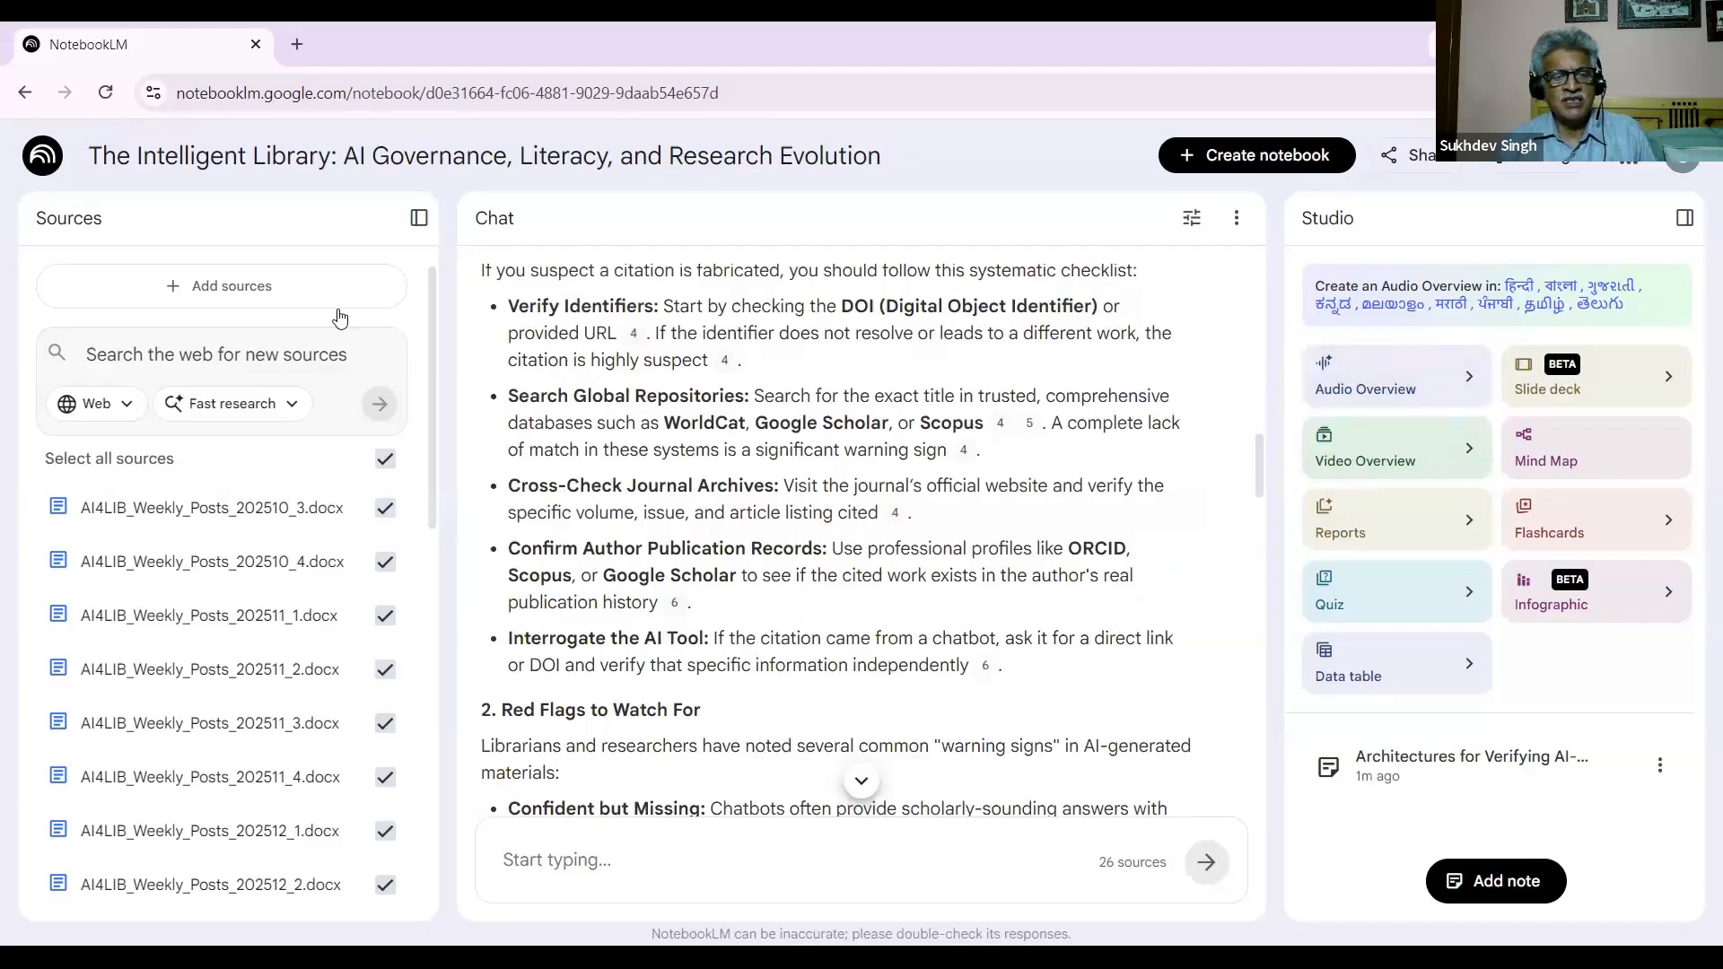
Step: Generate a Deep dive Audio Overview in Hindi (हिन्दी) with the Default length
click(1466, 383)
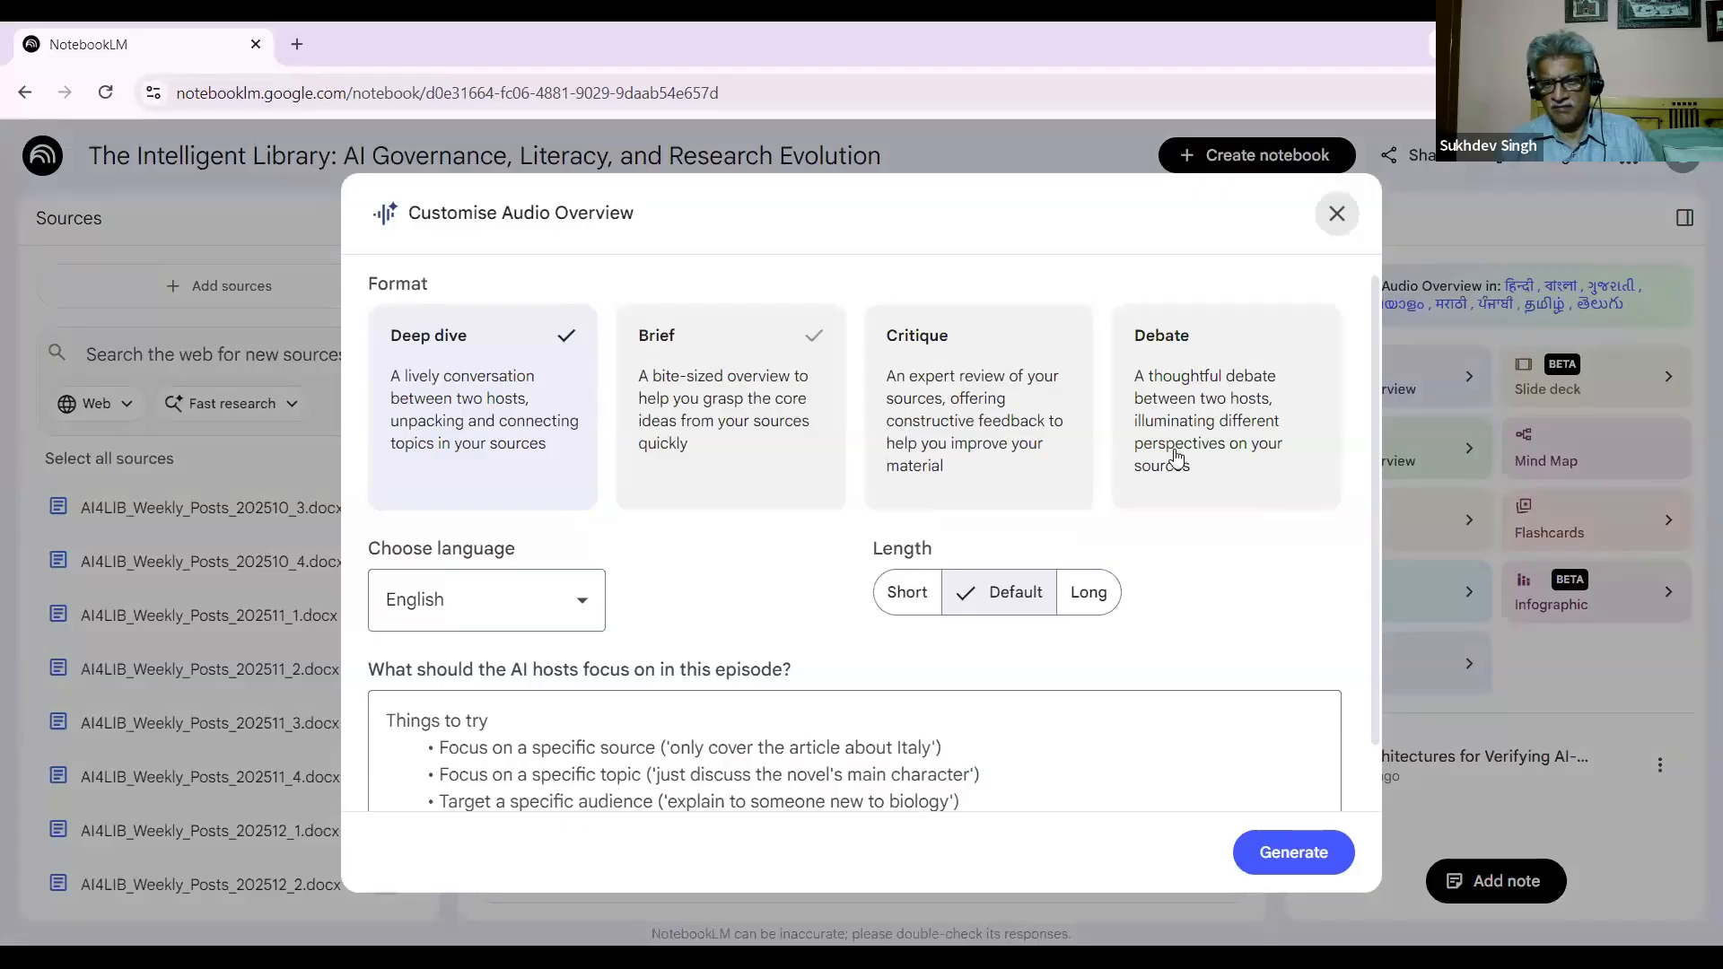
click(585, 607)
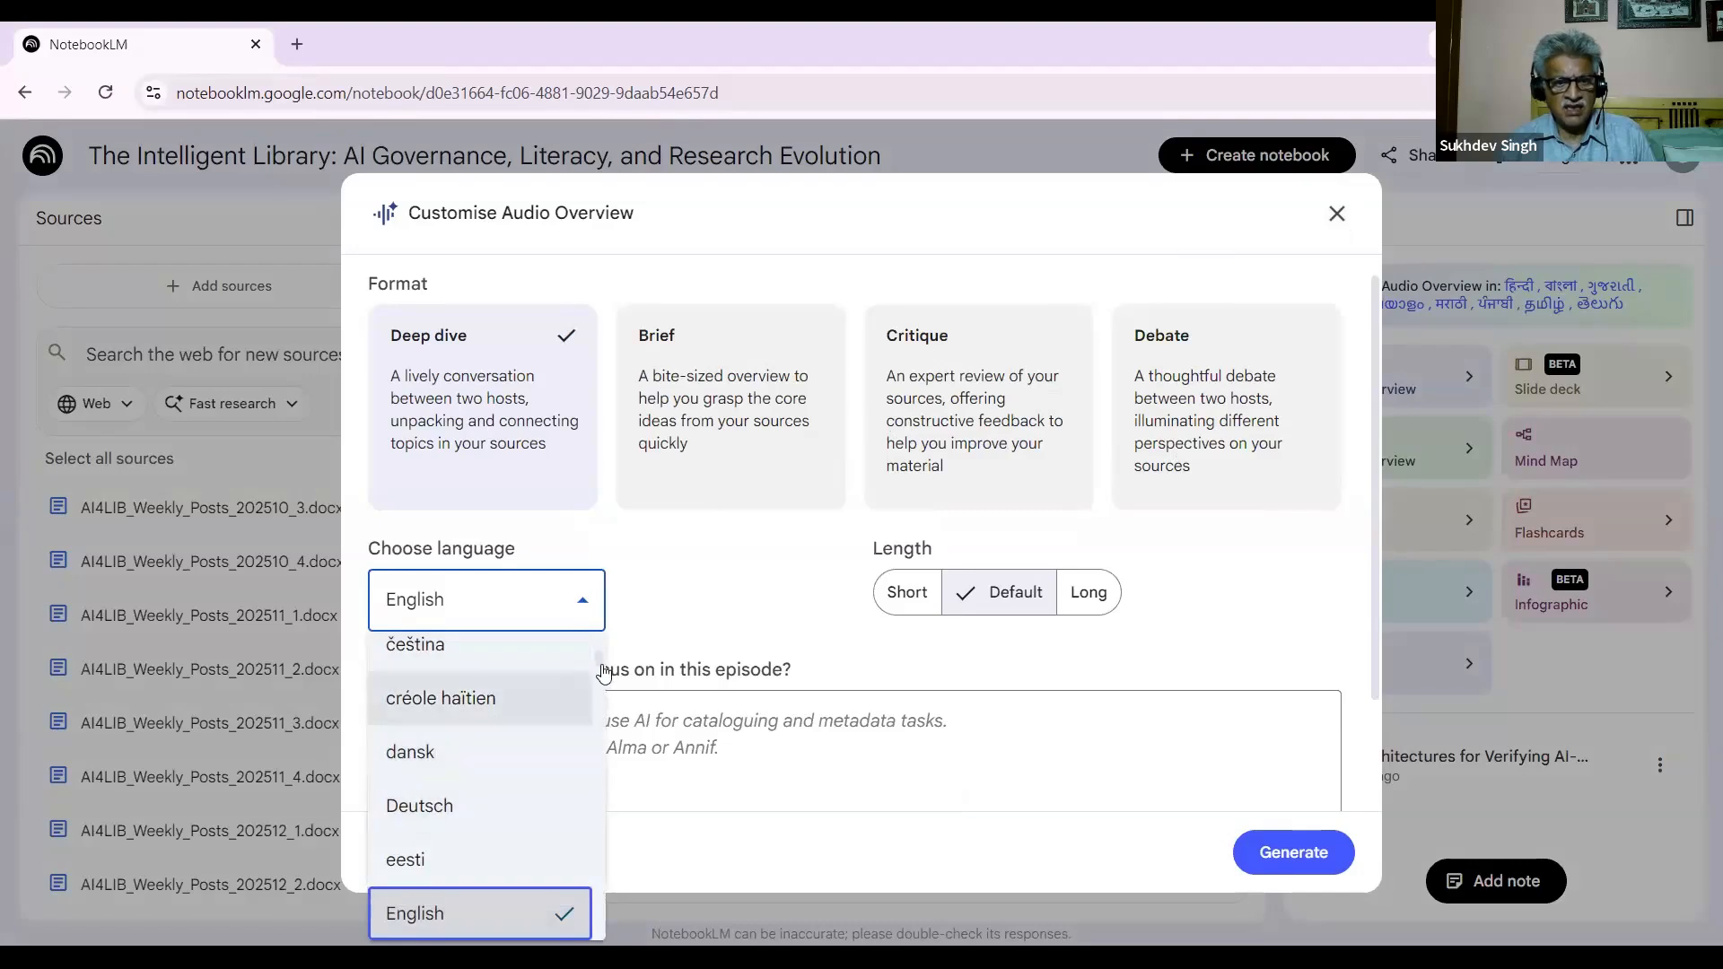
drag(603, 679, 585, 843)
scroll(584, 844, down, 6)
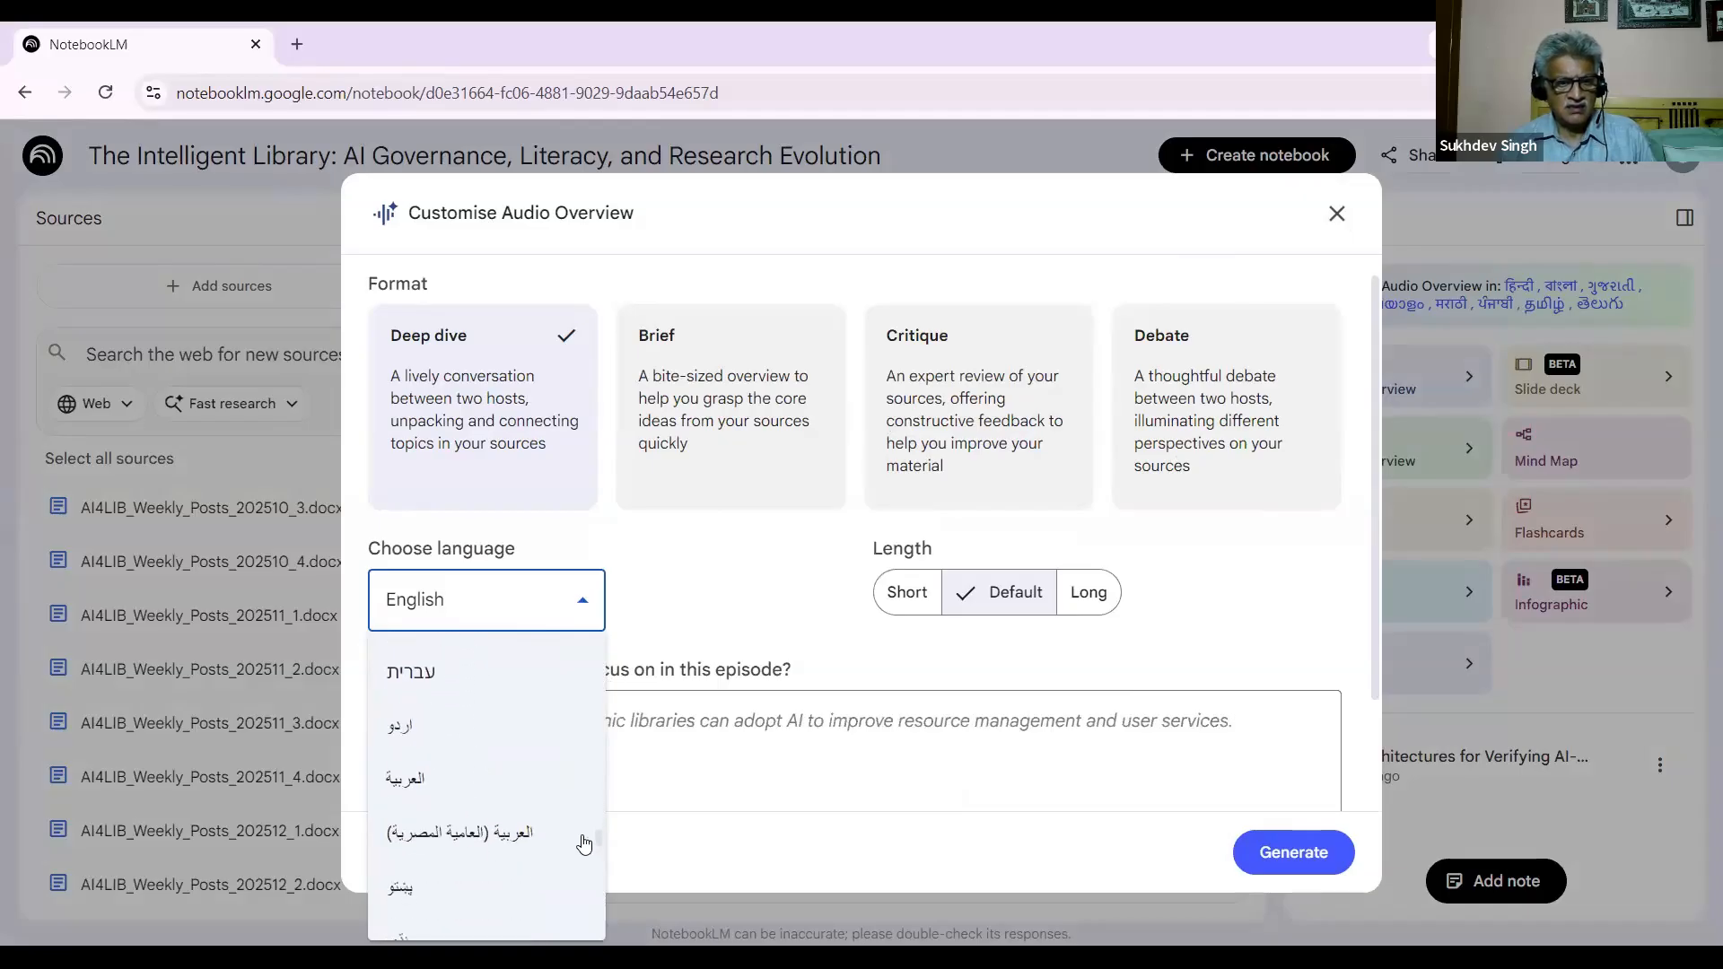
scroll(584, 843, down, 3)
click(584, 848)
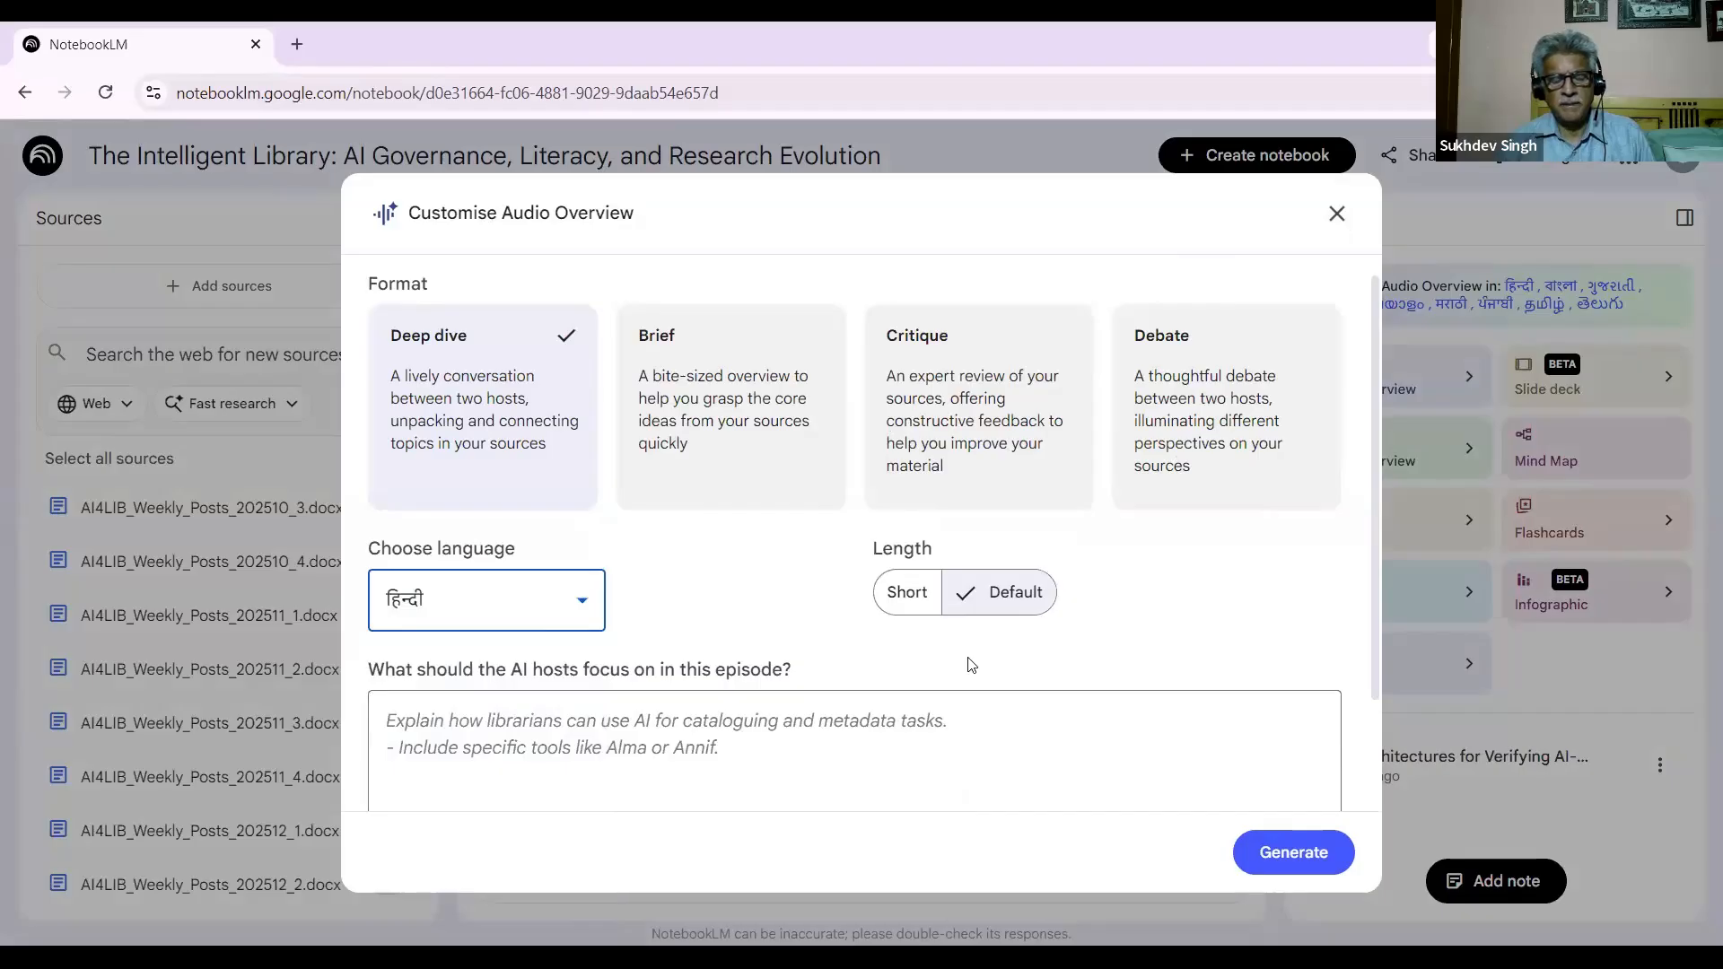
click(1350, 836)
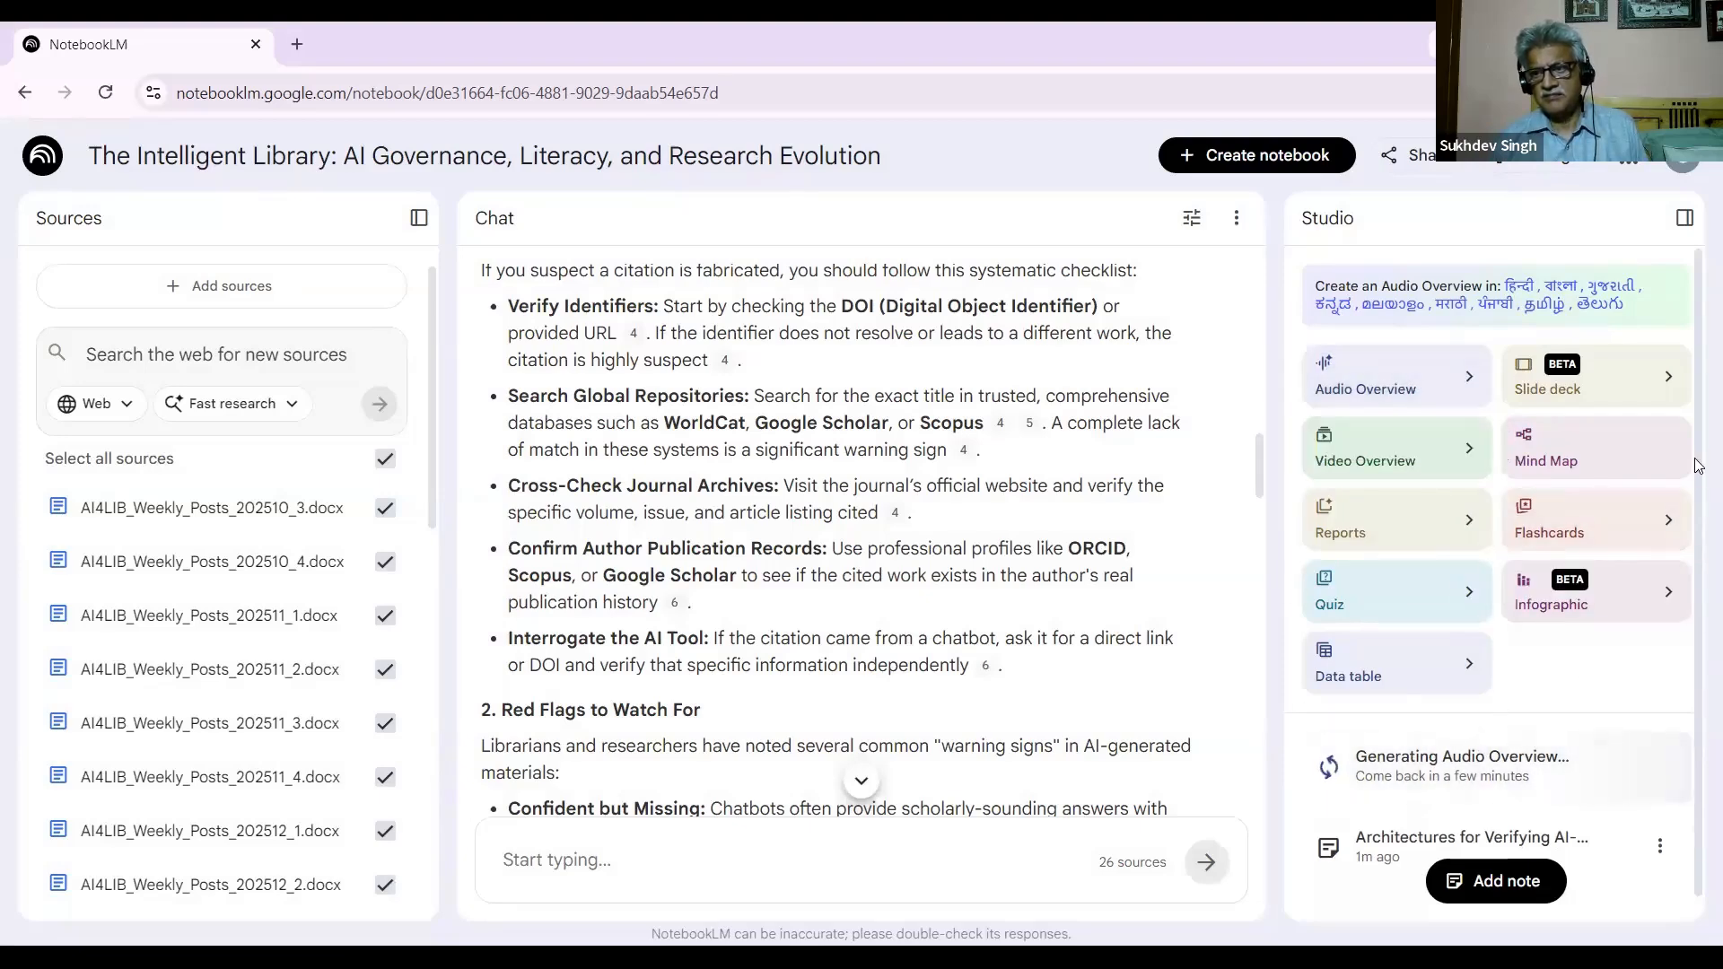
Step: Generate an English Explainer Video Overview in the Whiteboard visual style, and generate a mind map from the sources
scroll(1698, 464, down, 1)
scroll(1697, 464, up, 1)
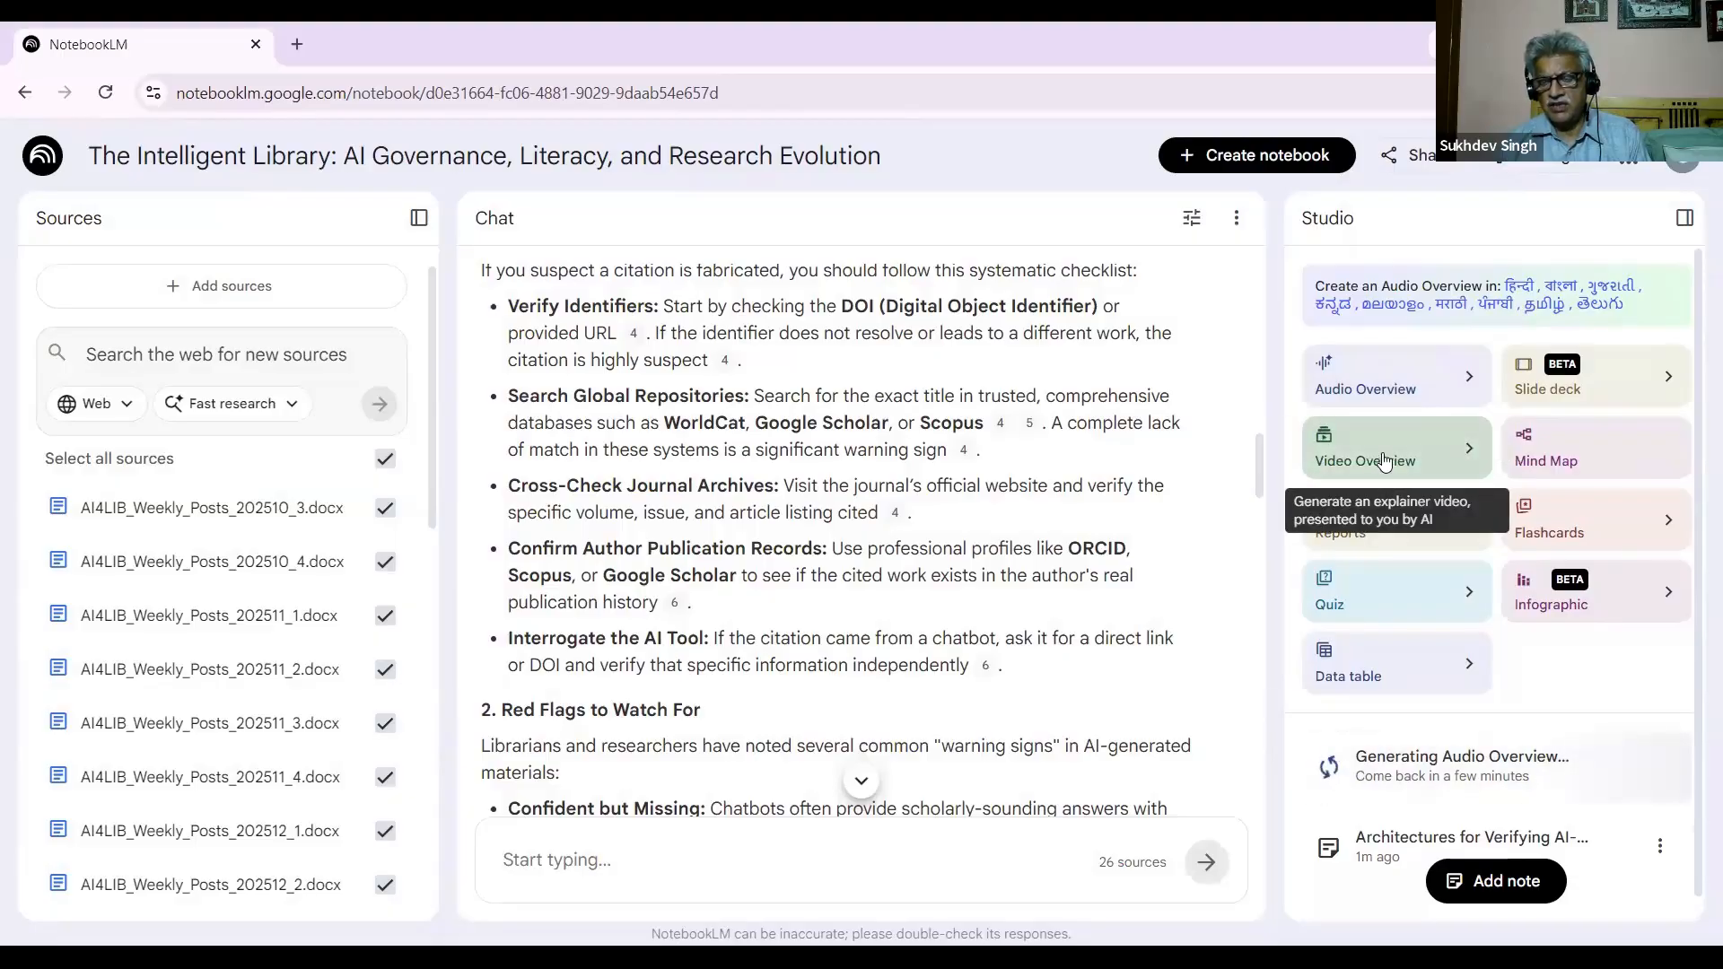
click(1466, 443)
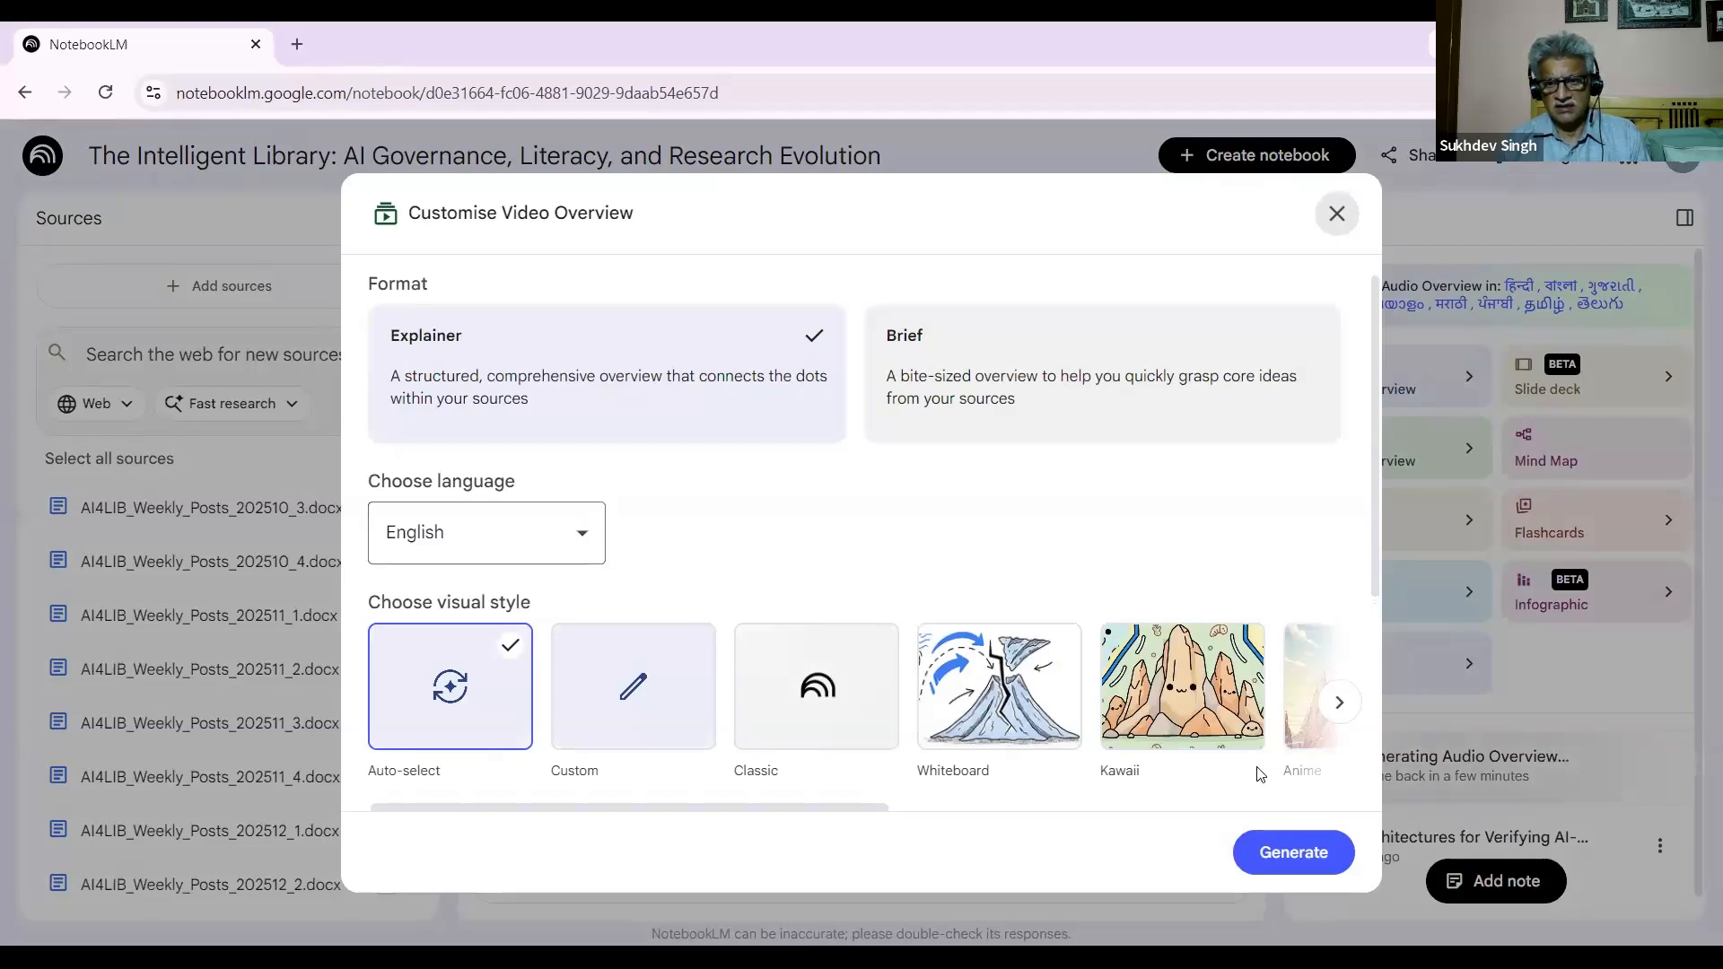
click(989, 693)
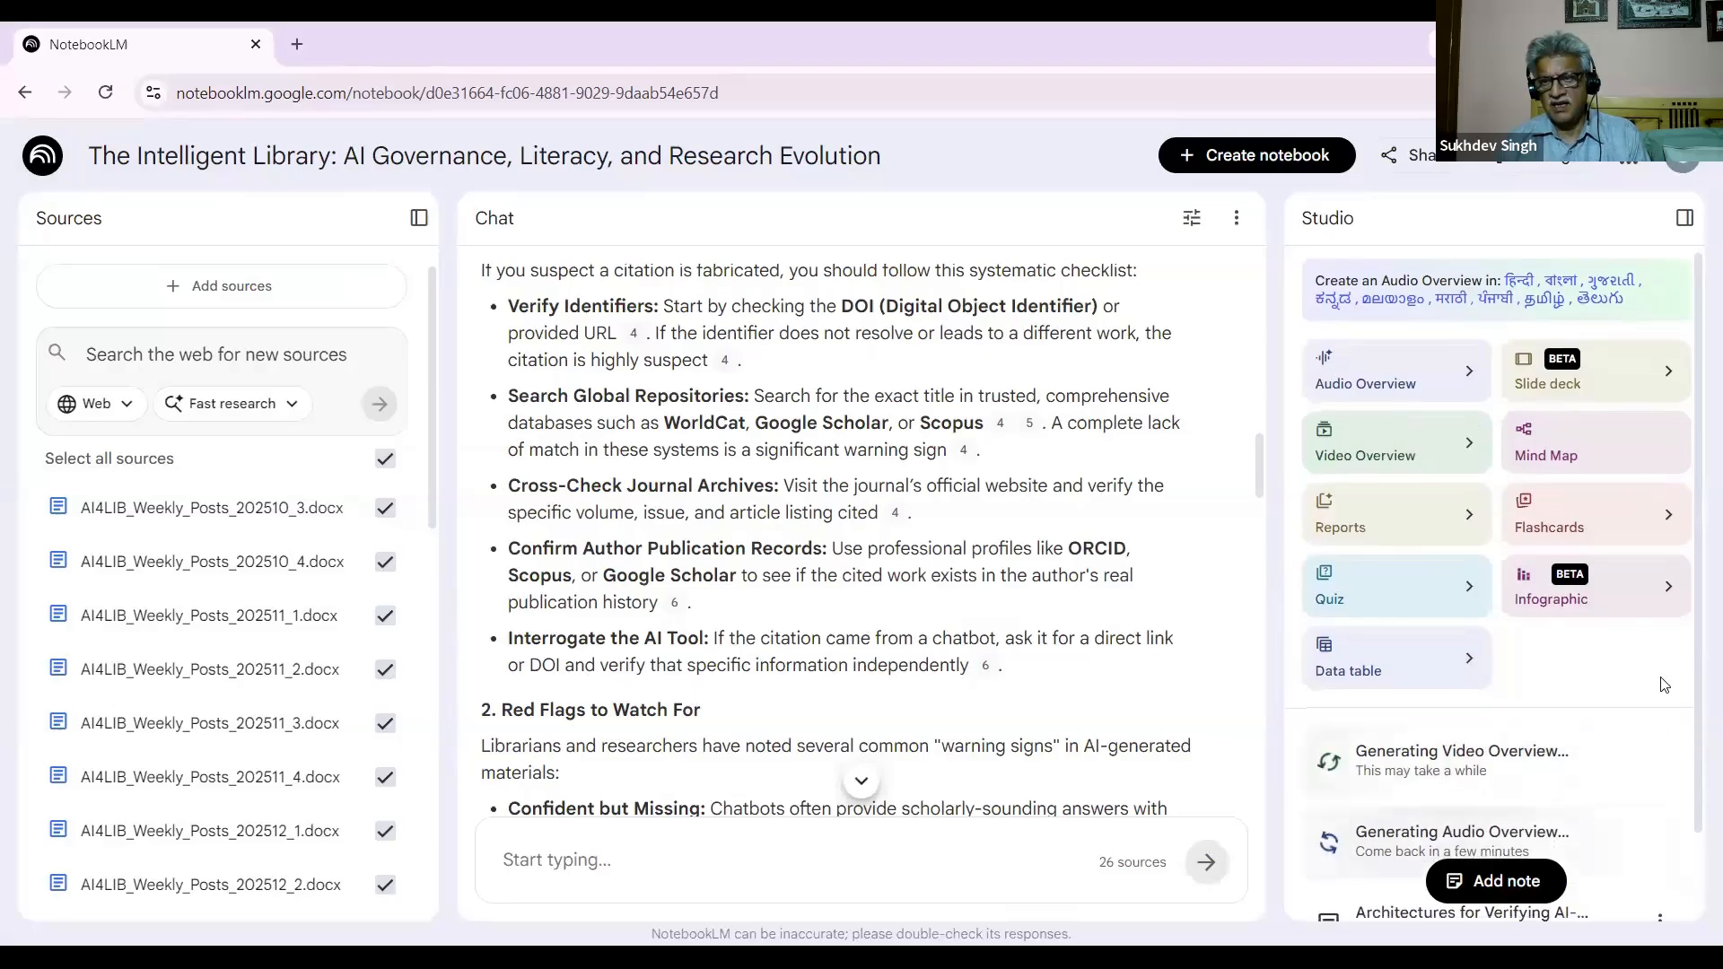
click(1567, 442)
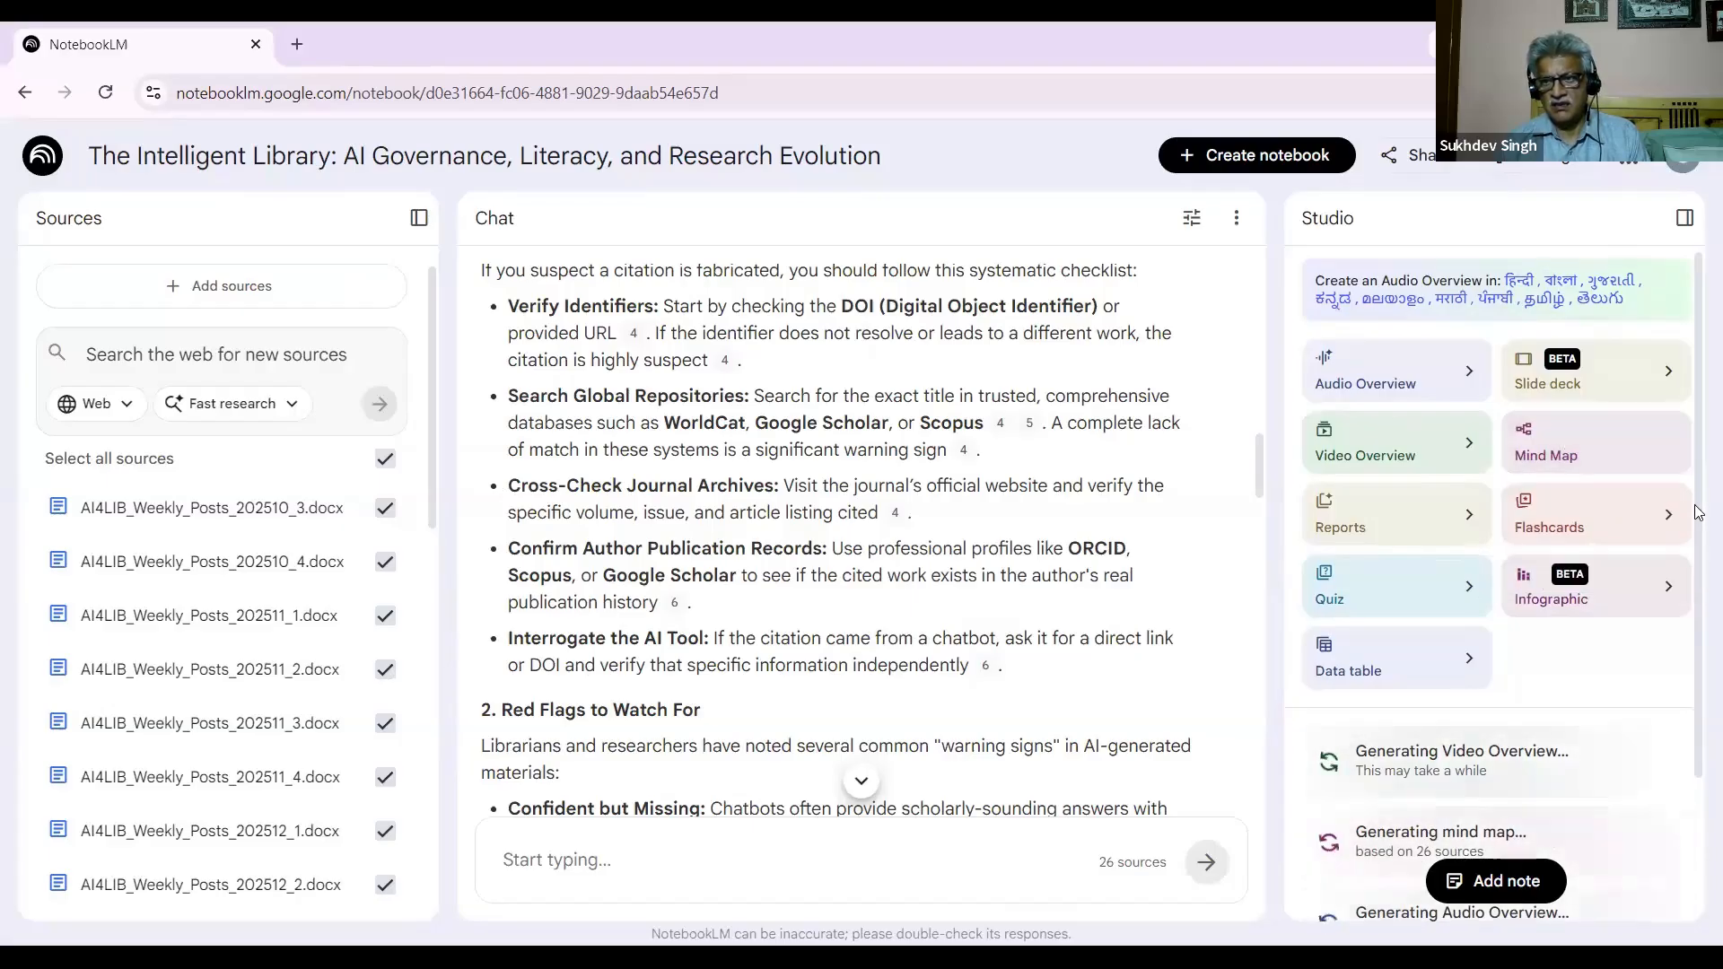
scroll(1687, 498, down, 1)
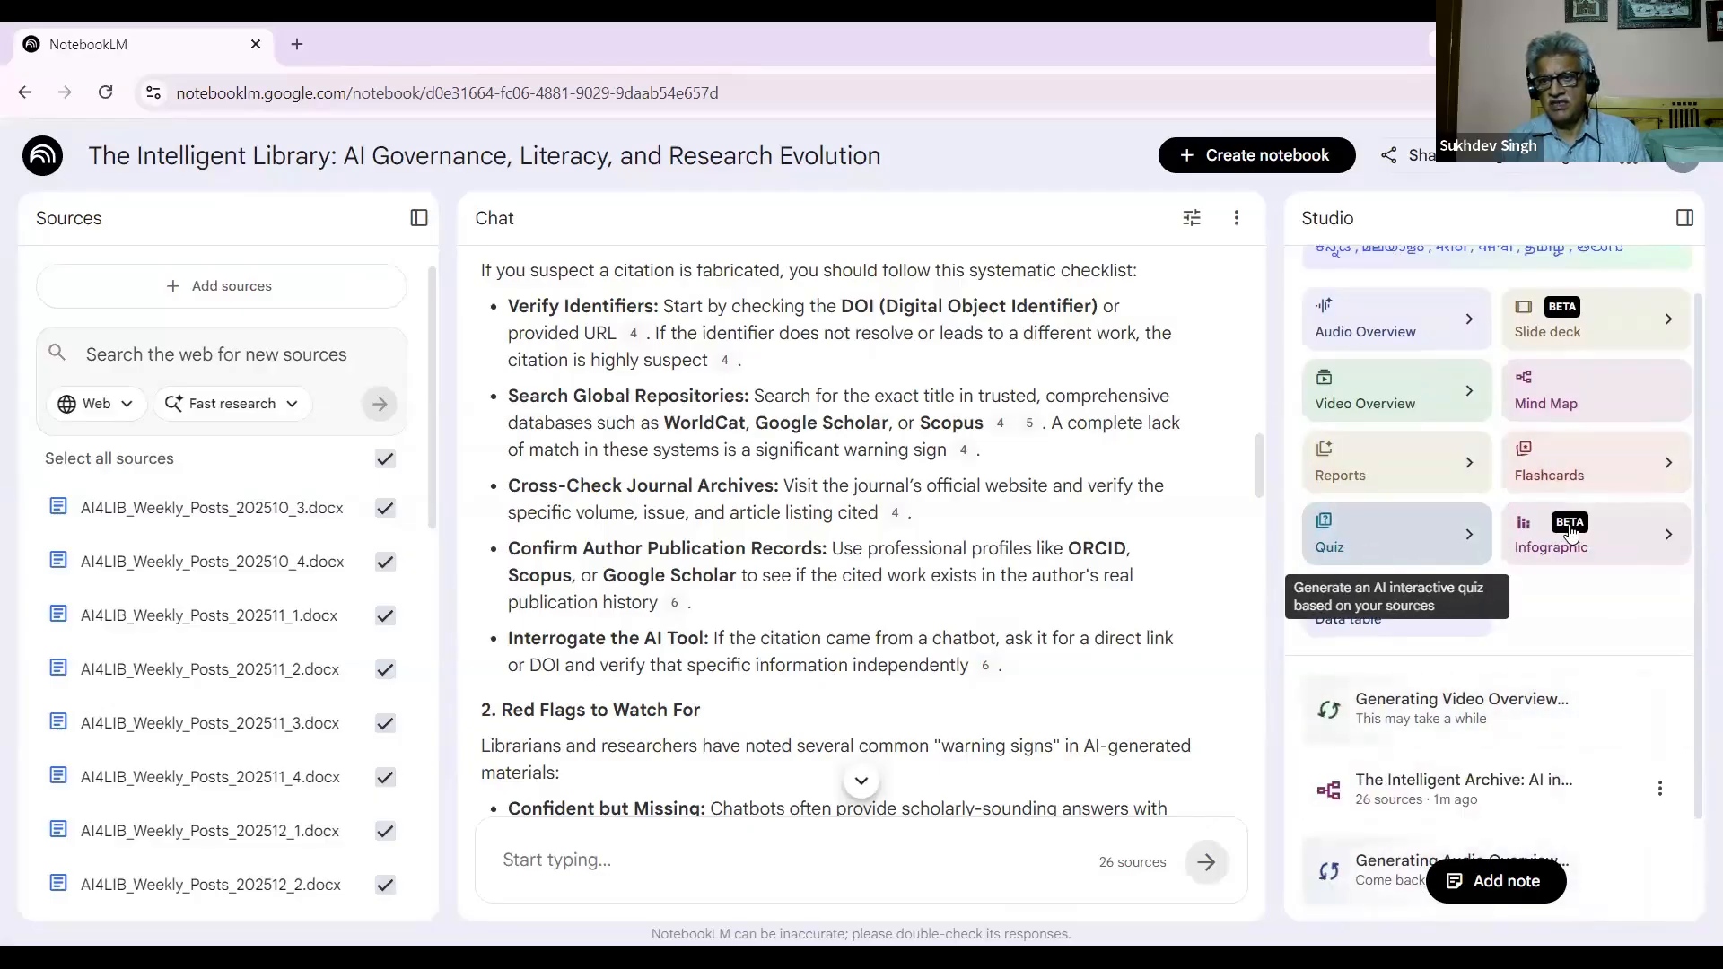
Step: Generate an English landscape infographic from the sources with the Auto-select visual style and Standard level of detail
click(1618, 528)
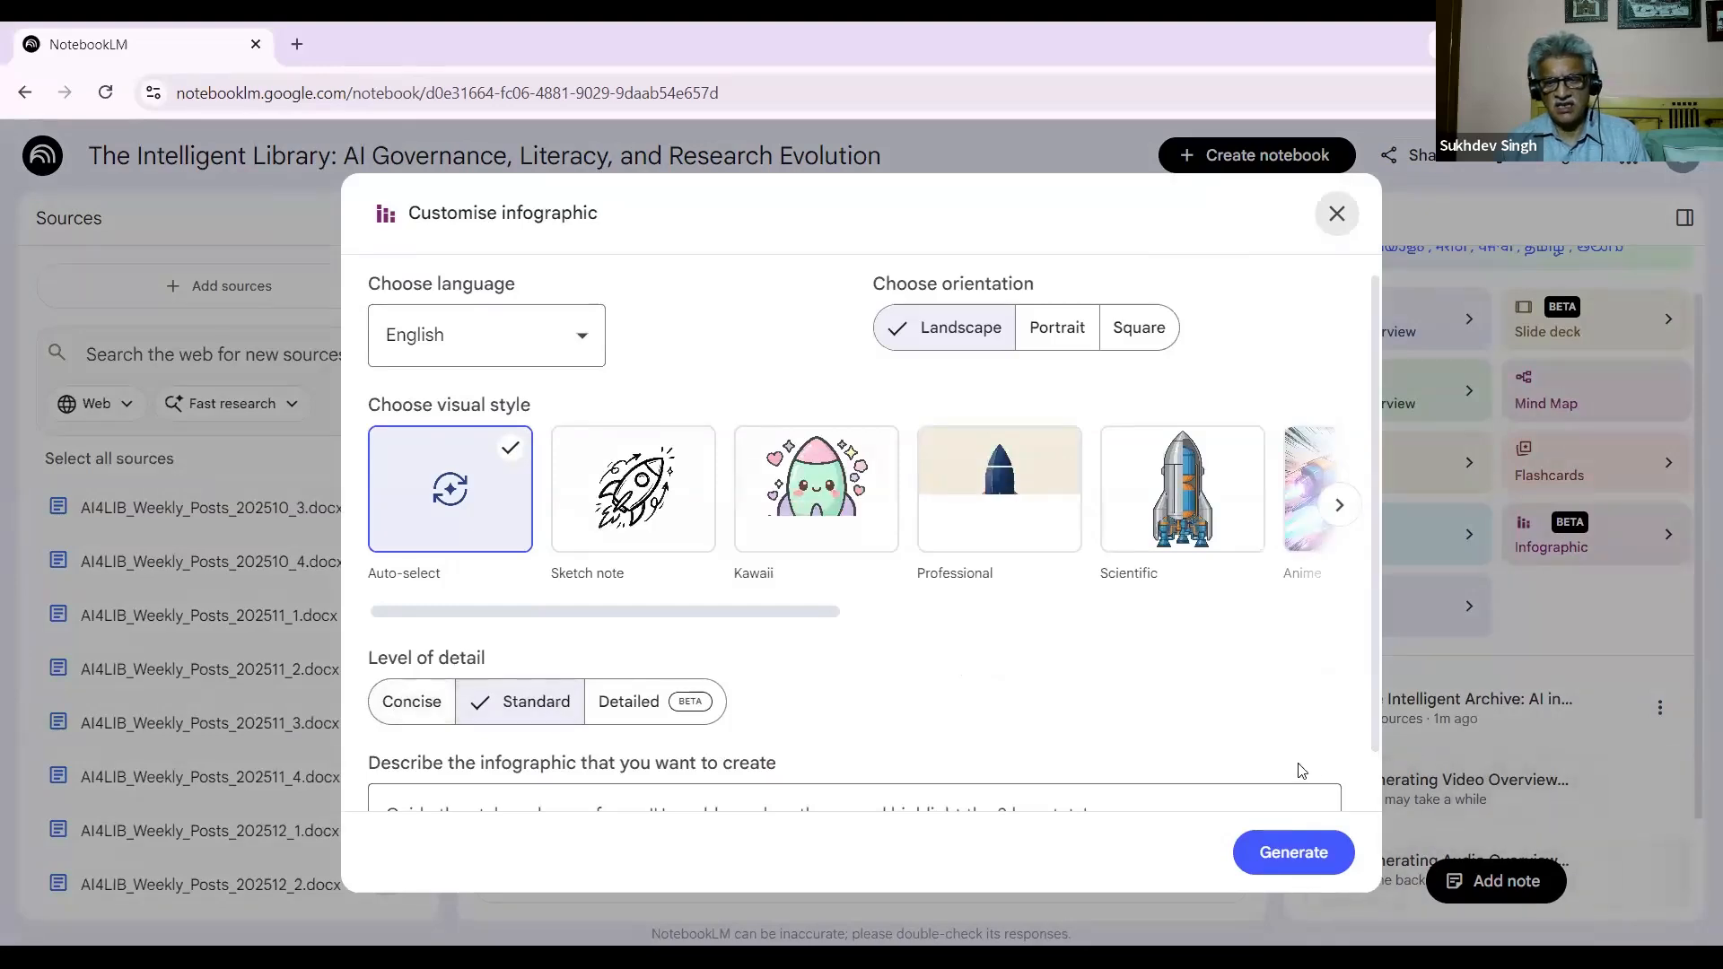
click(1293, 853)
scroll(1691, 709, down, 3)
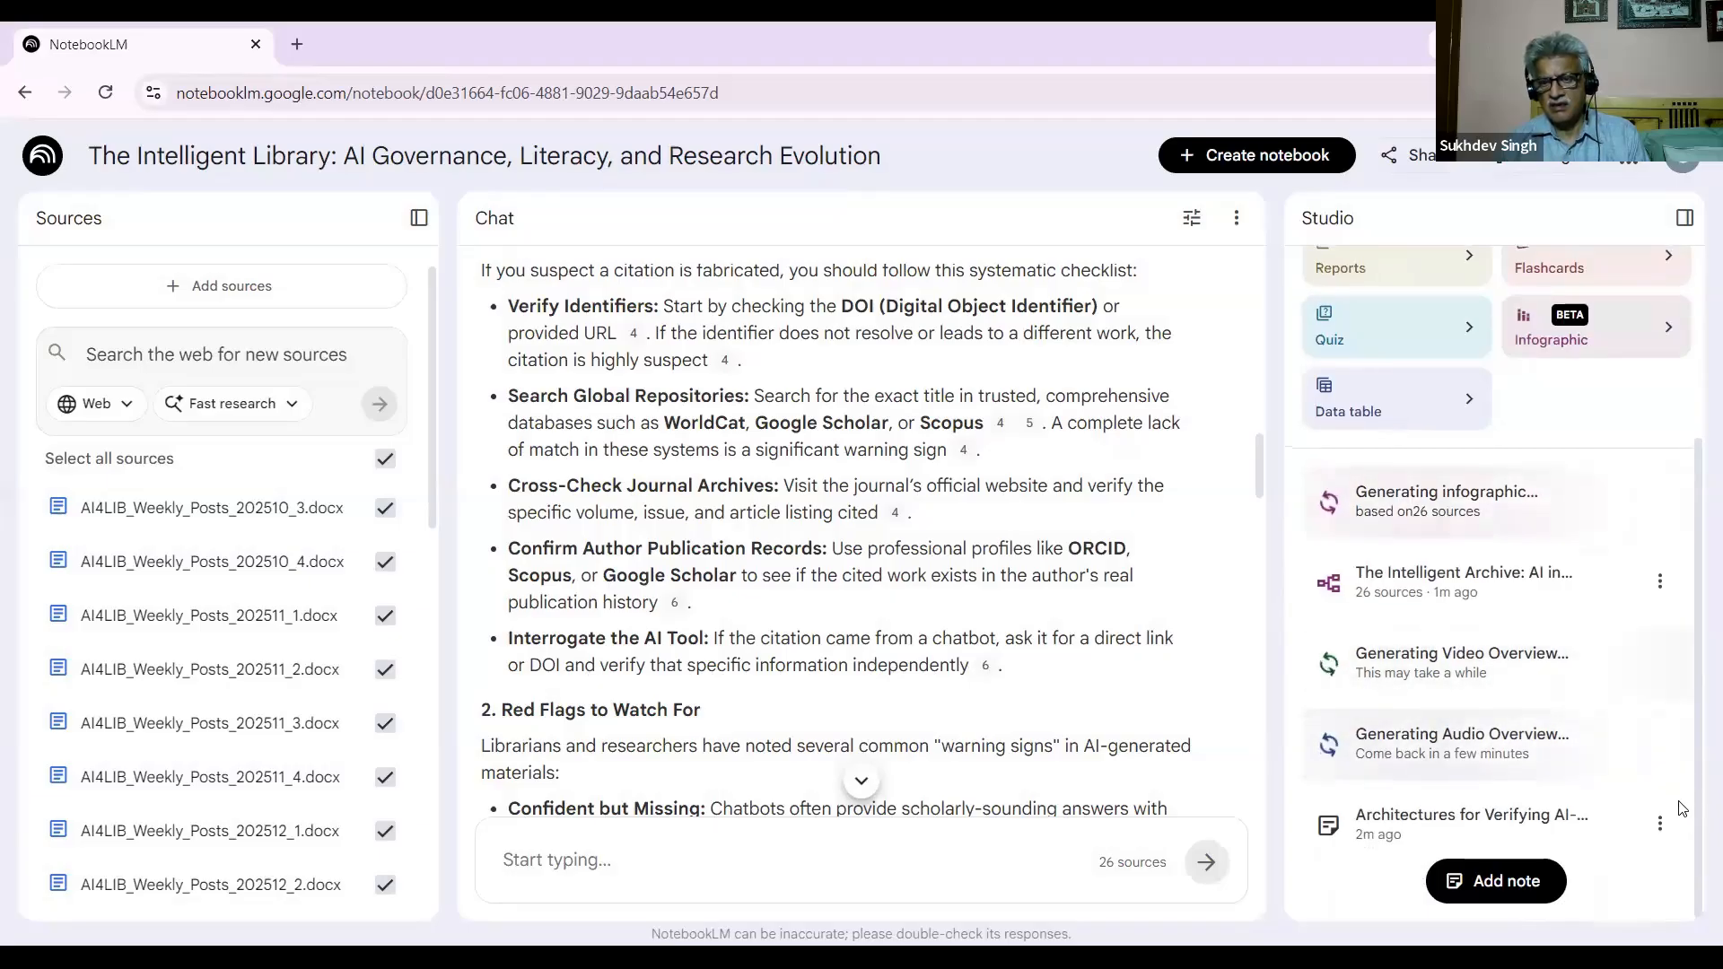
Step: Expand Librarian Role Evolution in the generated mind map and have the chat discuss its AI Literacy Educators node
click(1444, 581)
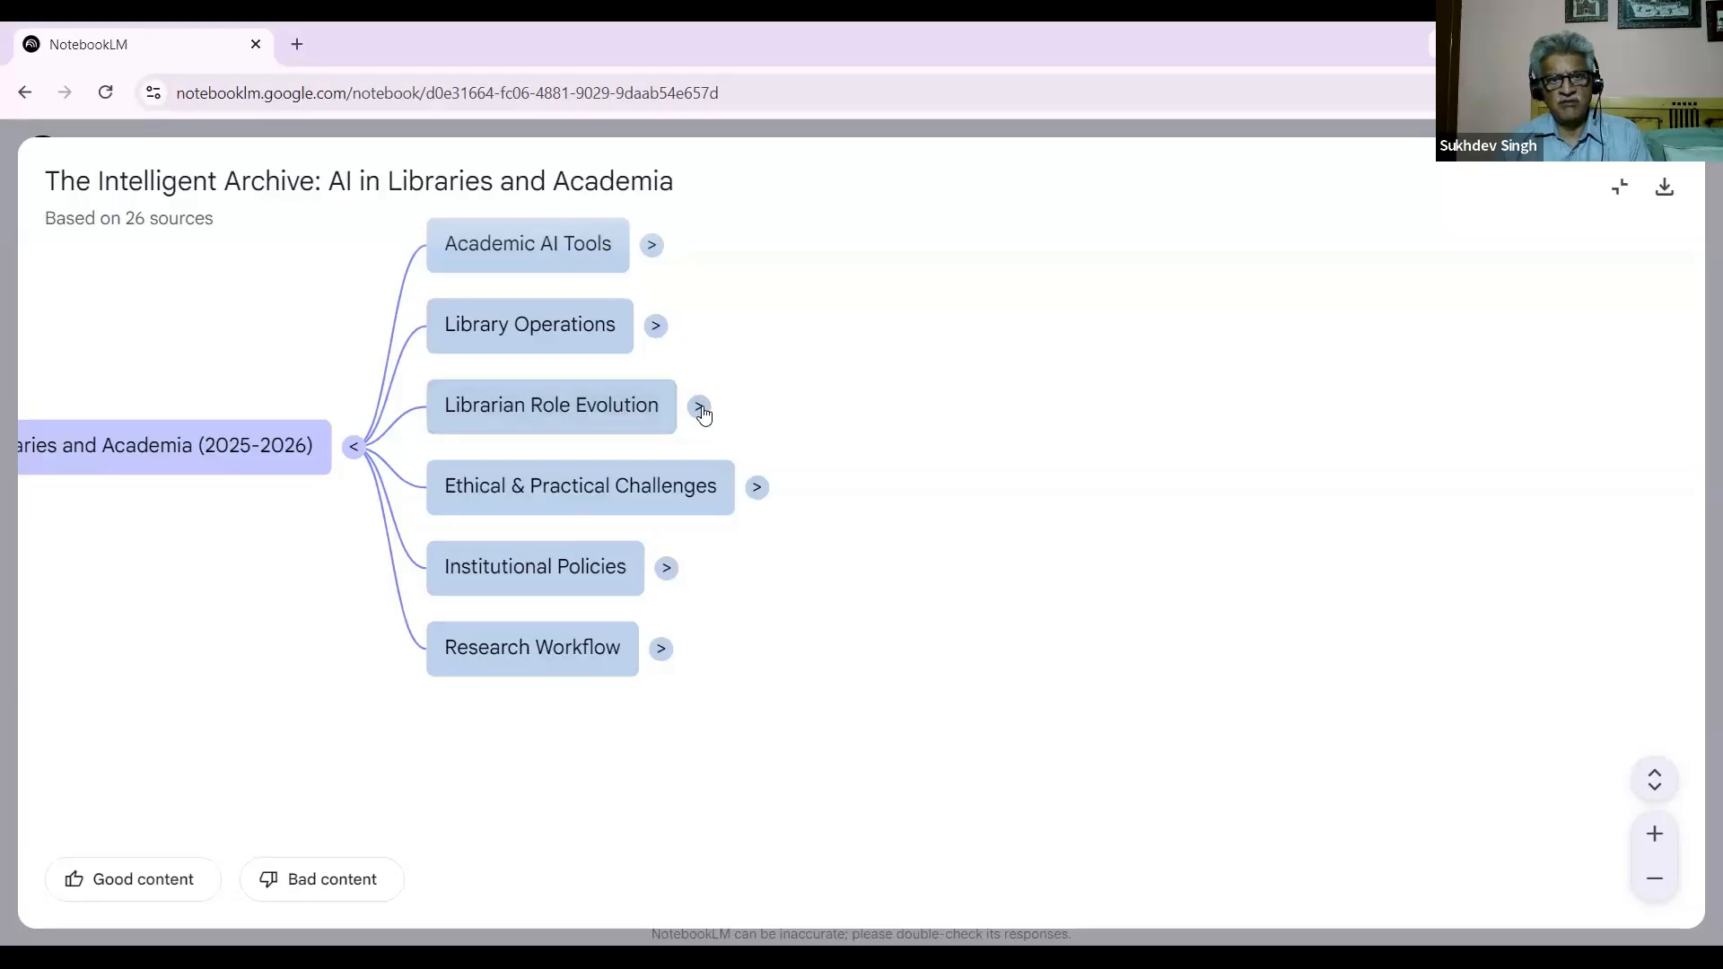
click(699, 409)
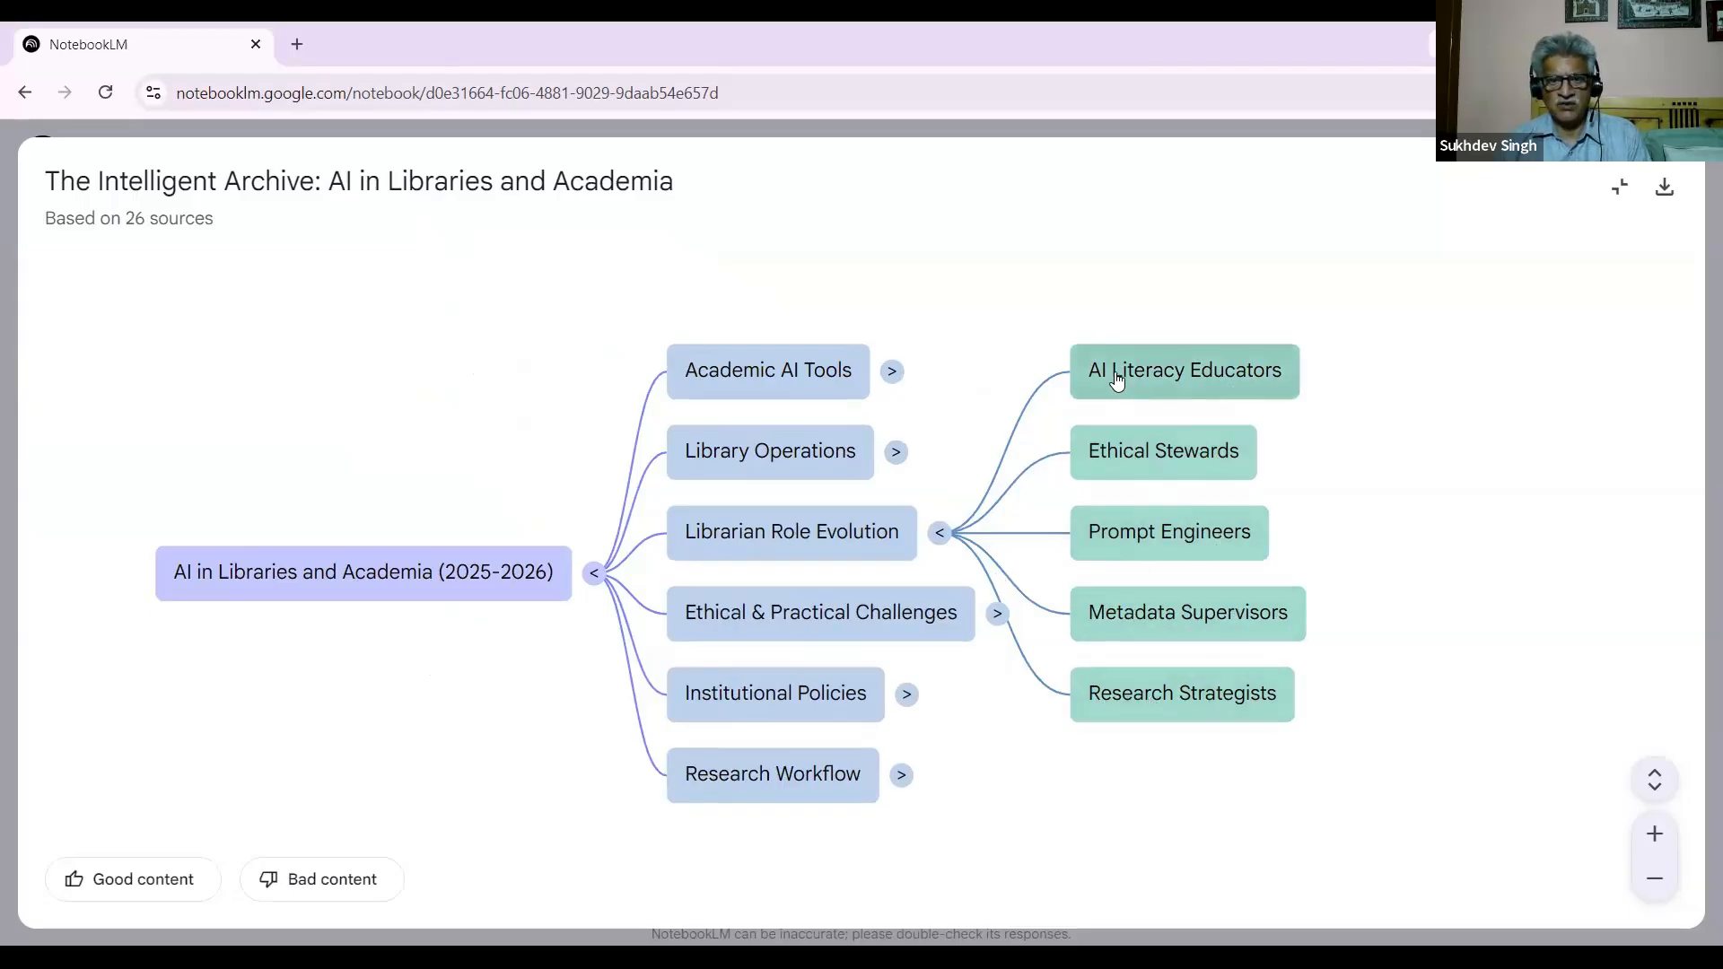
click(1220, 372)
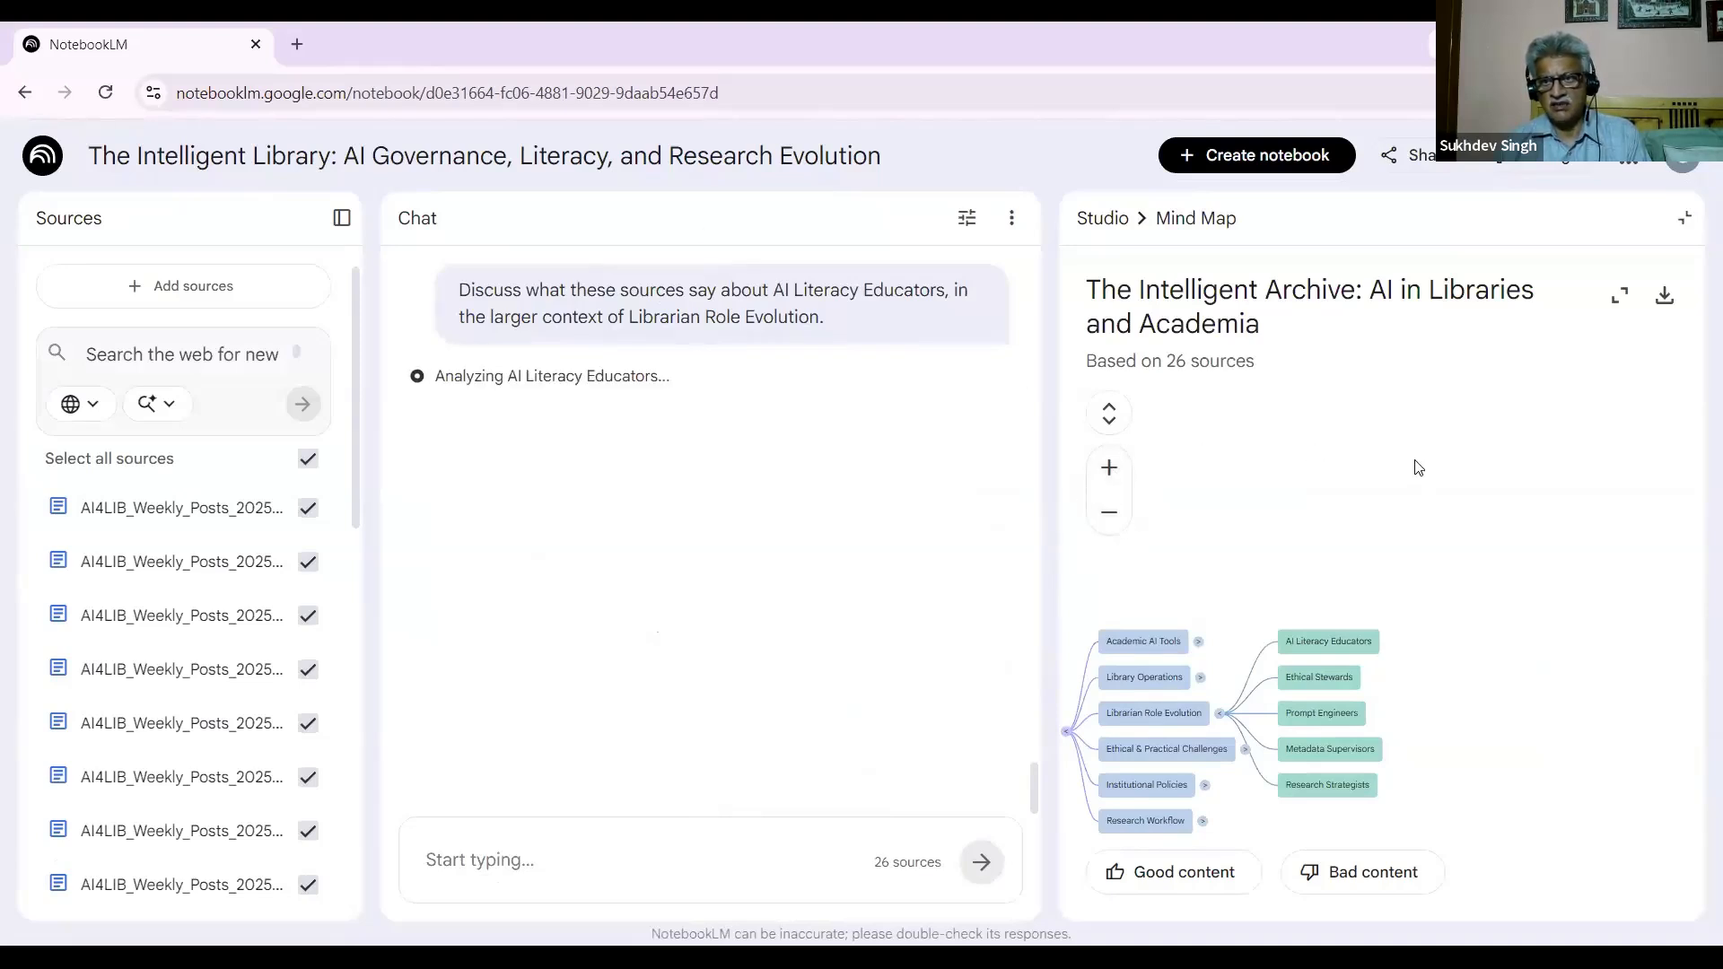
click(1680, 224)
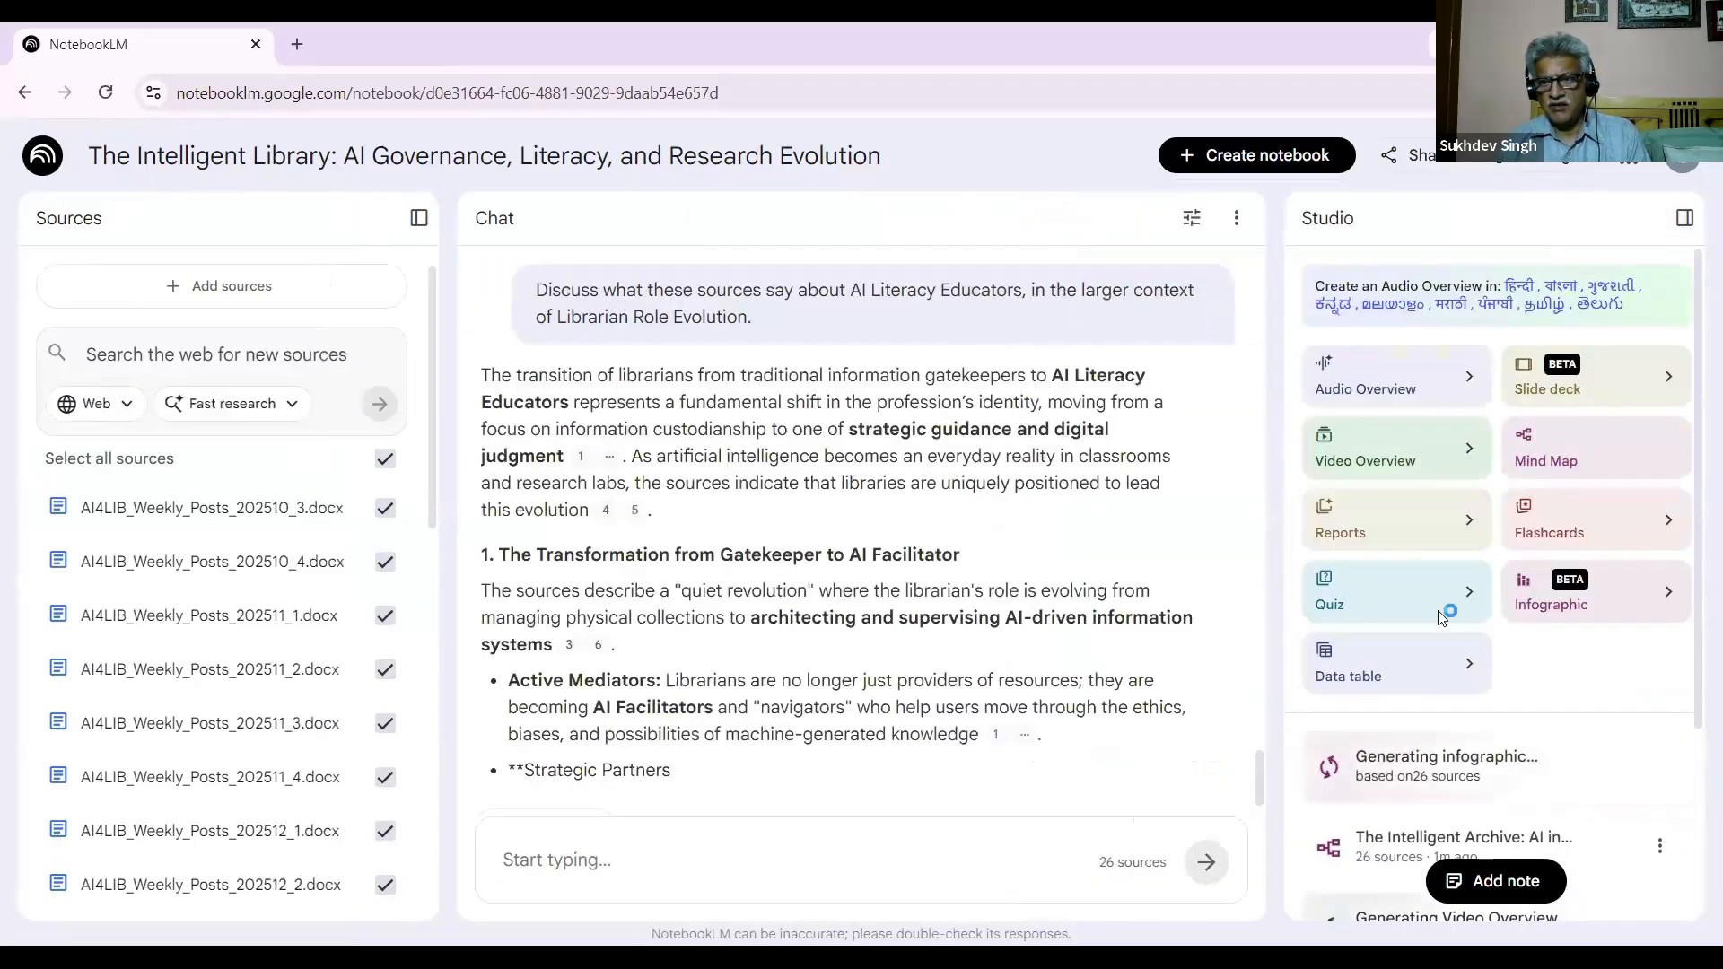
Step: Read through the saved note on architectures for verifying AI-generated citations, and close it
scroll(1699, 727, down, 1)
scroll(1699, 726, down, 2)
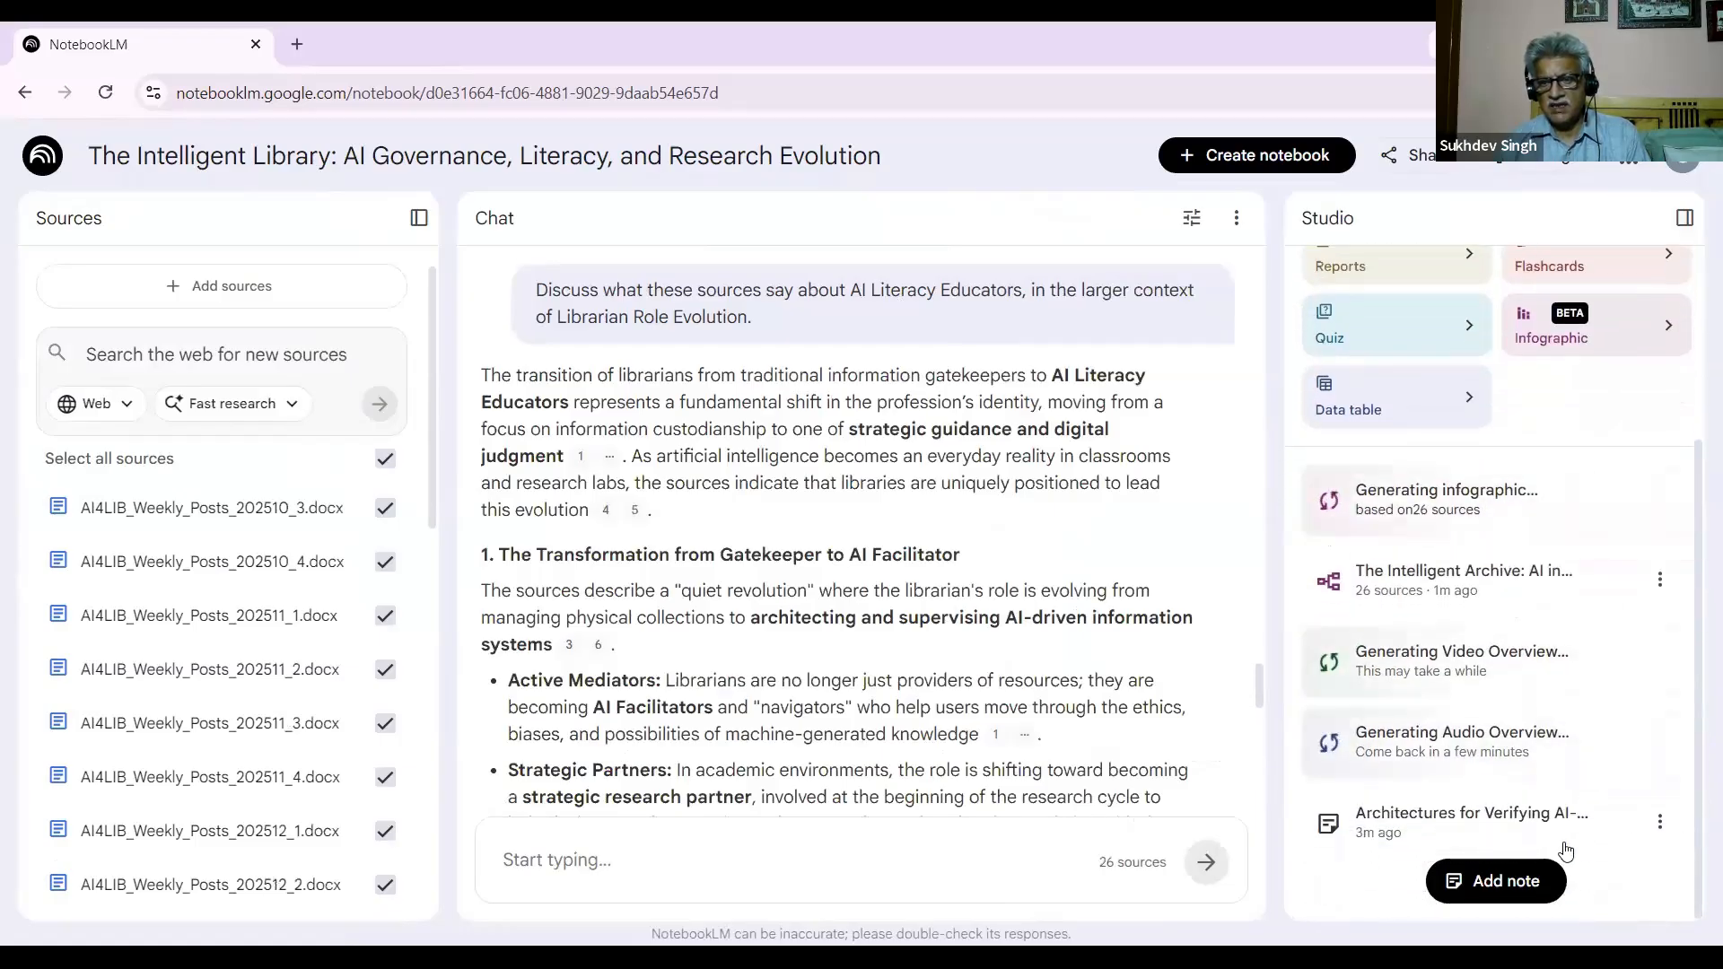
click(1471, 825)
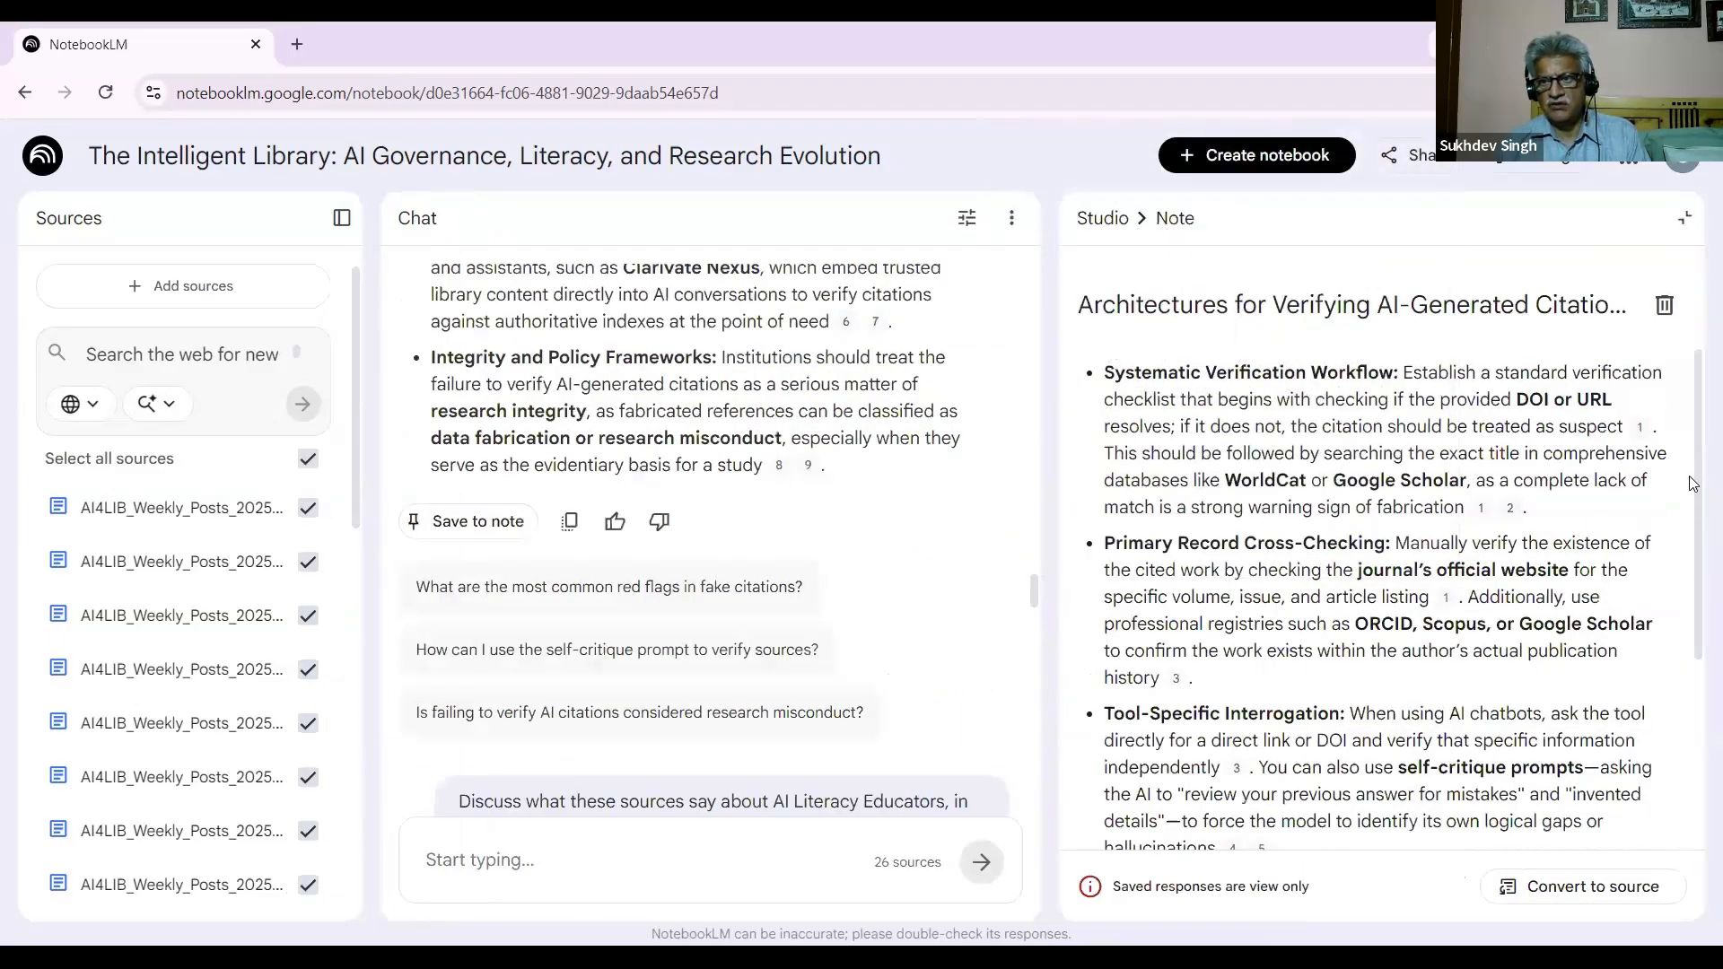
drag(1697, 472, 1664, 341)
click(1684, 218)
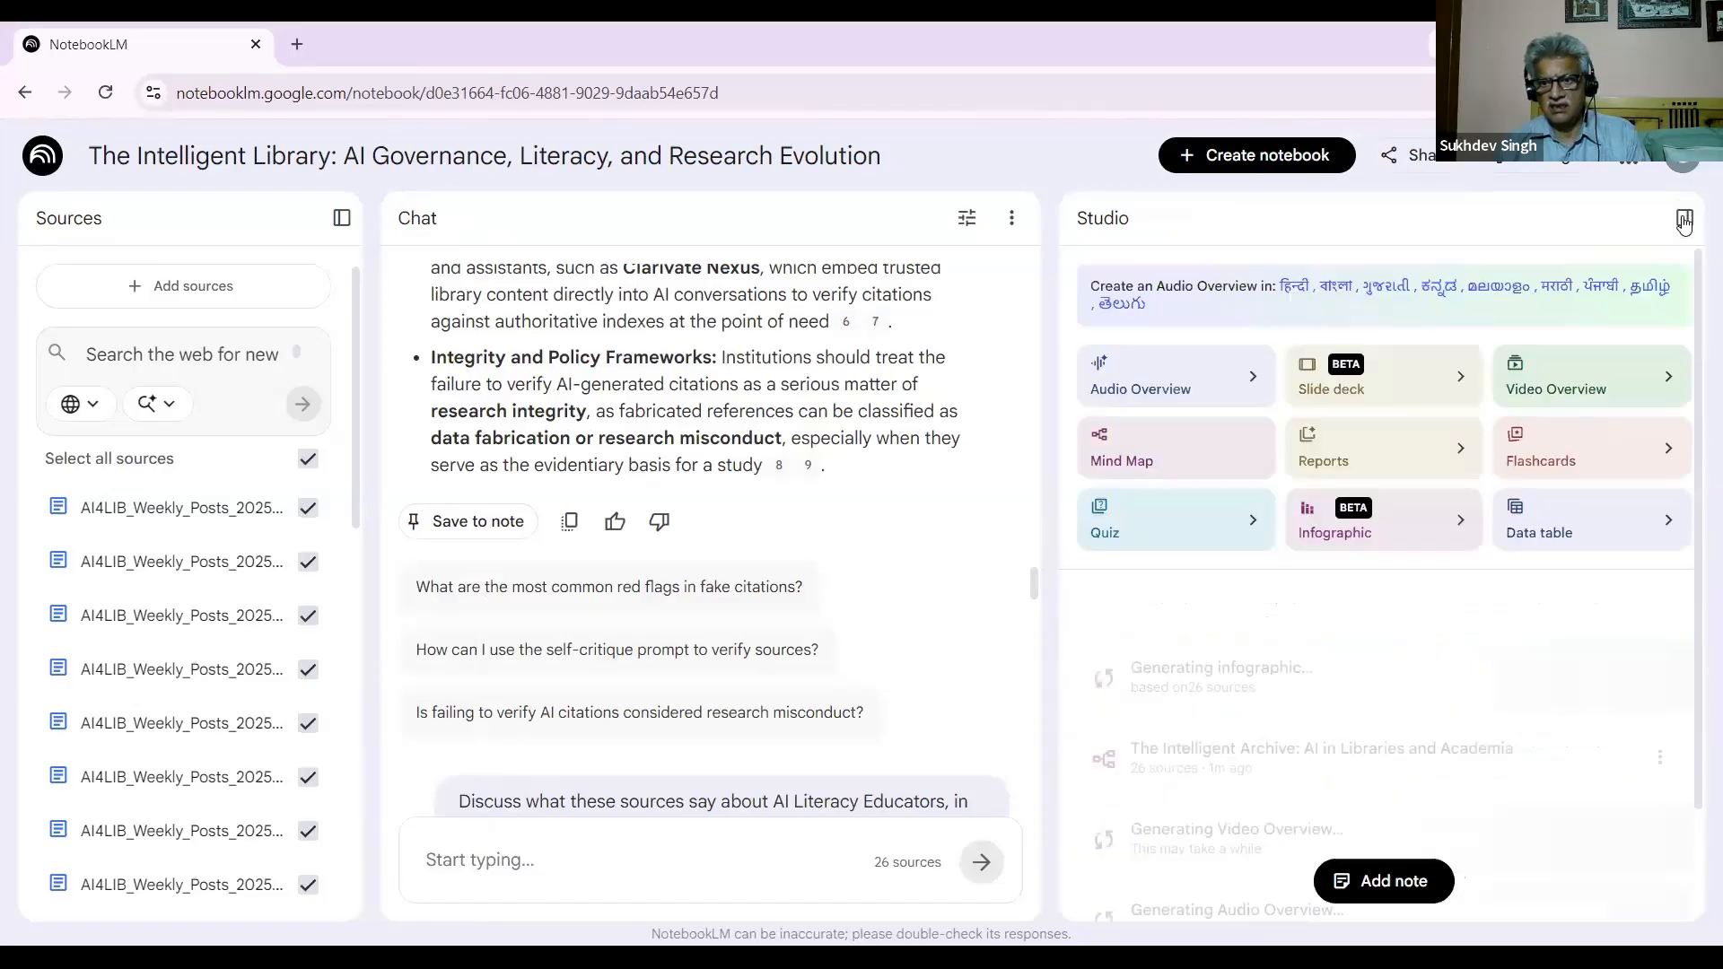
Step: Expand Institutional Policies in the mind map and have the chat discuss the Research Workflow node
drag(1697, 548, 1698, 737)
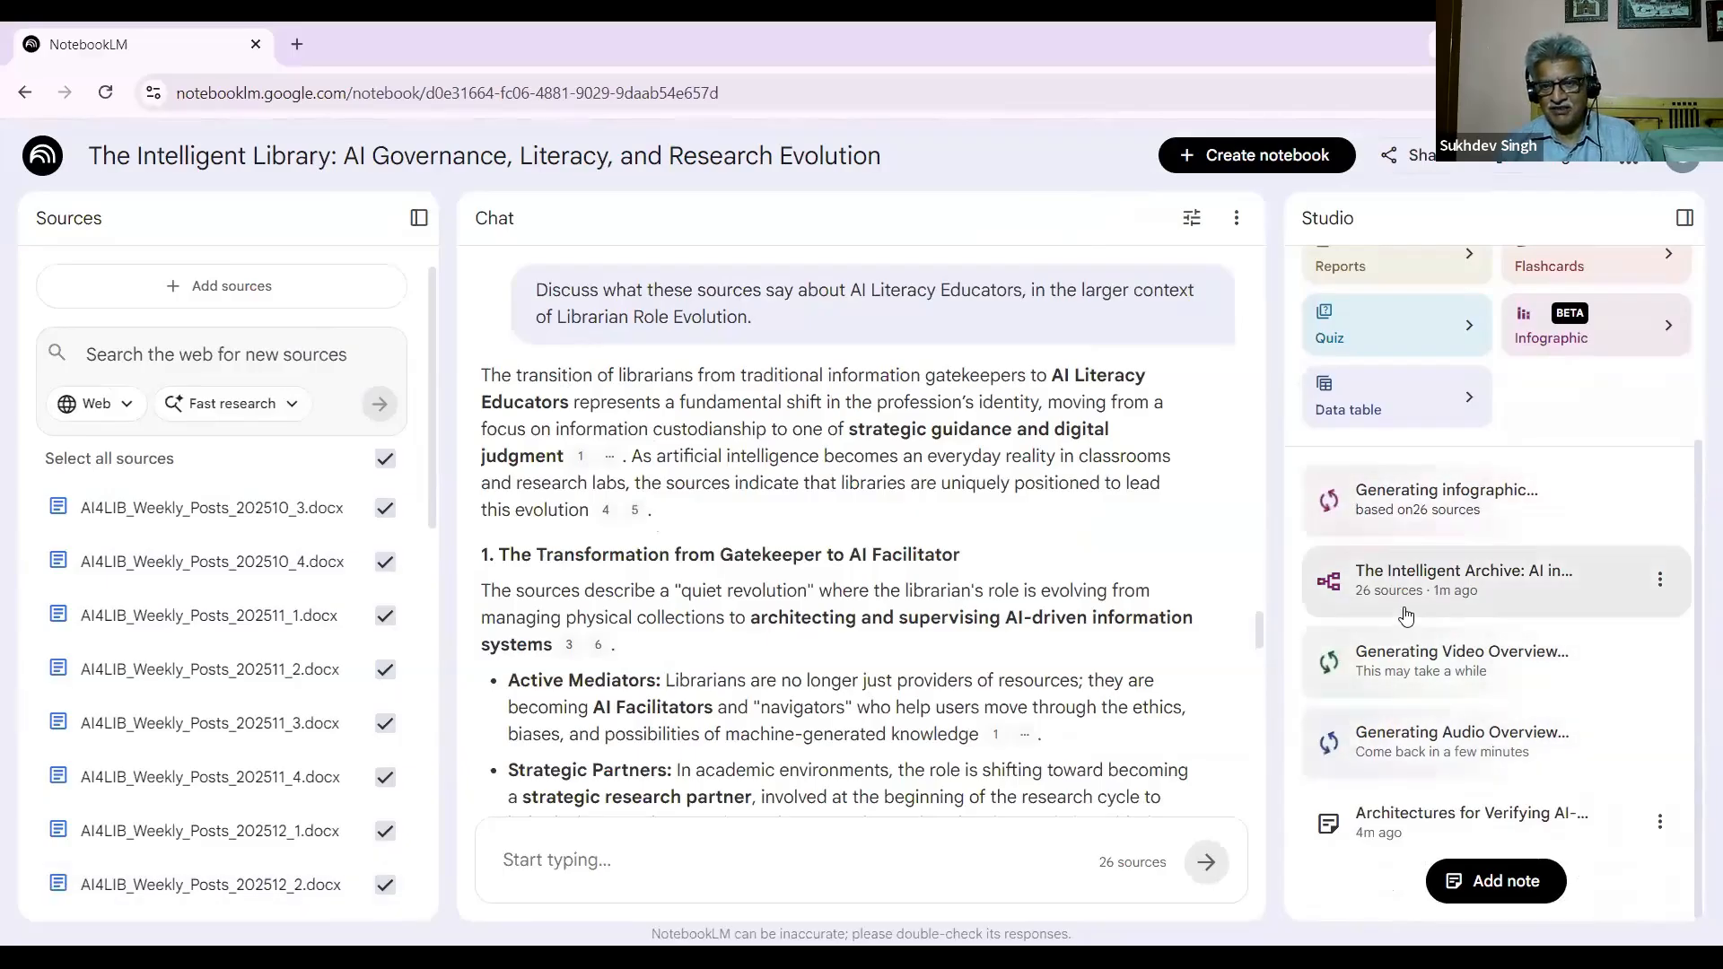
click(1420, 583)
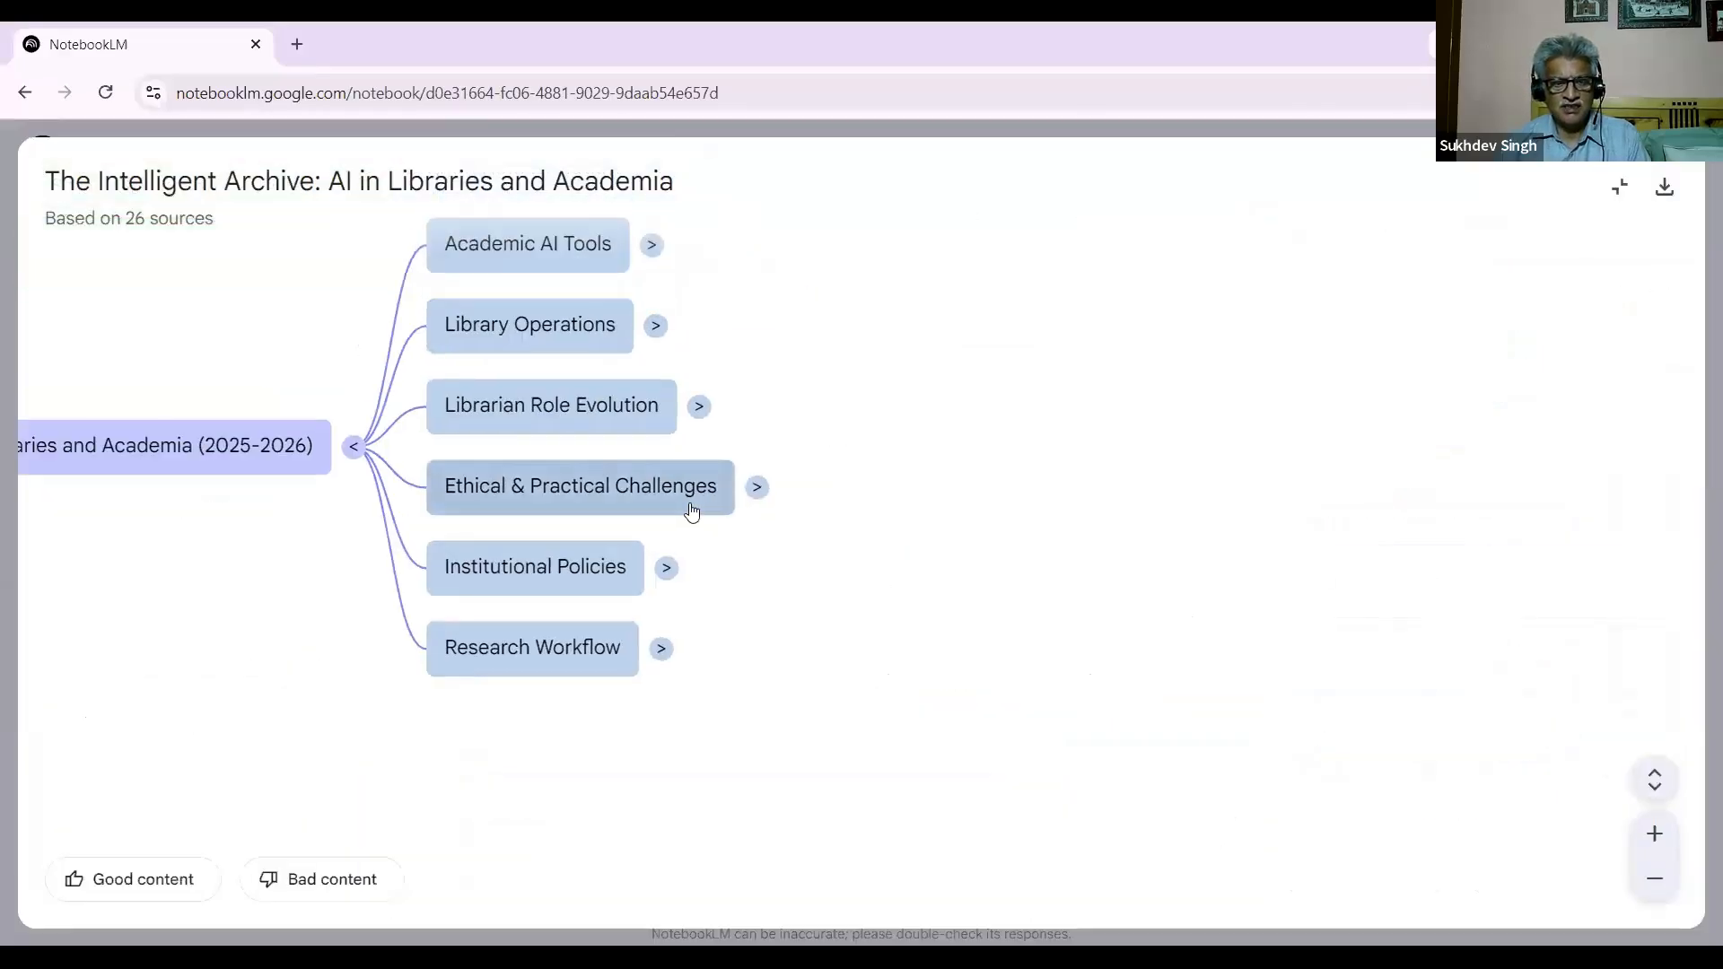
click(667, 569)
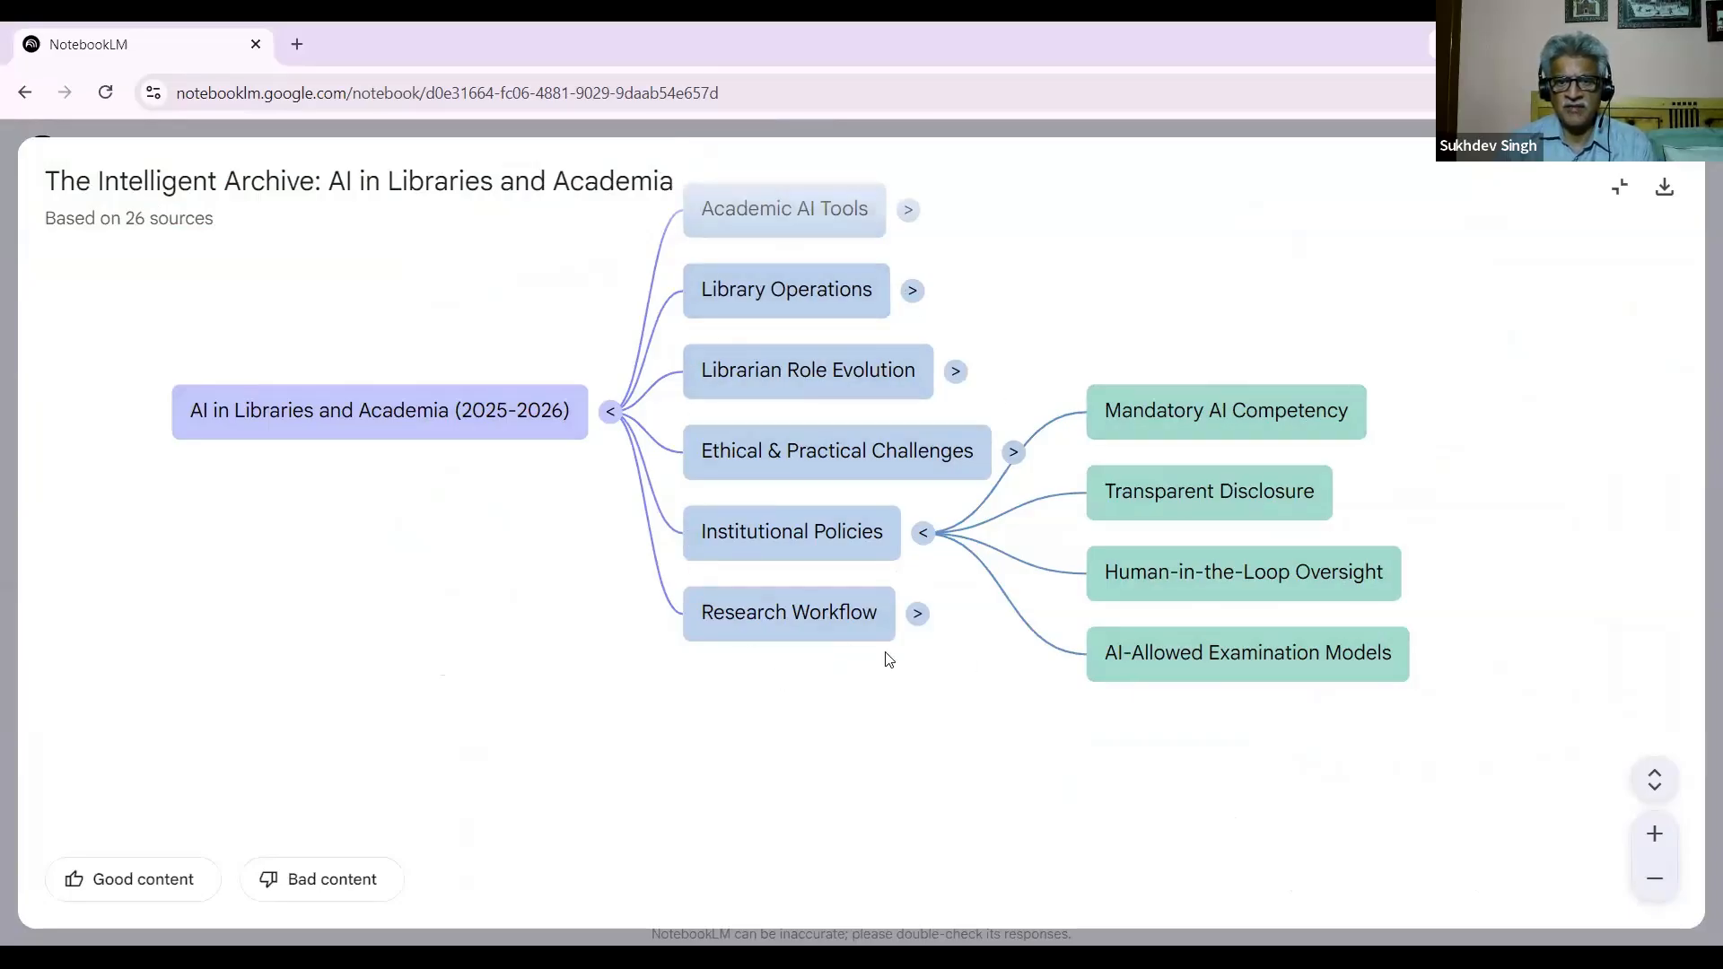
click(849, 623)
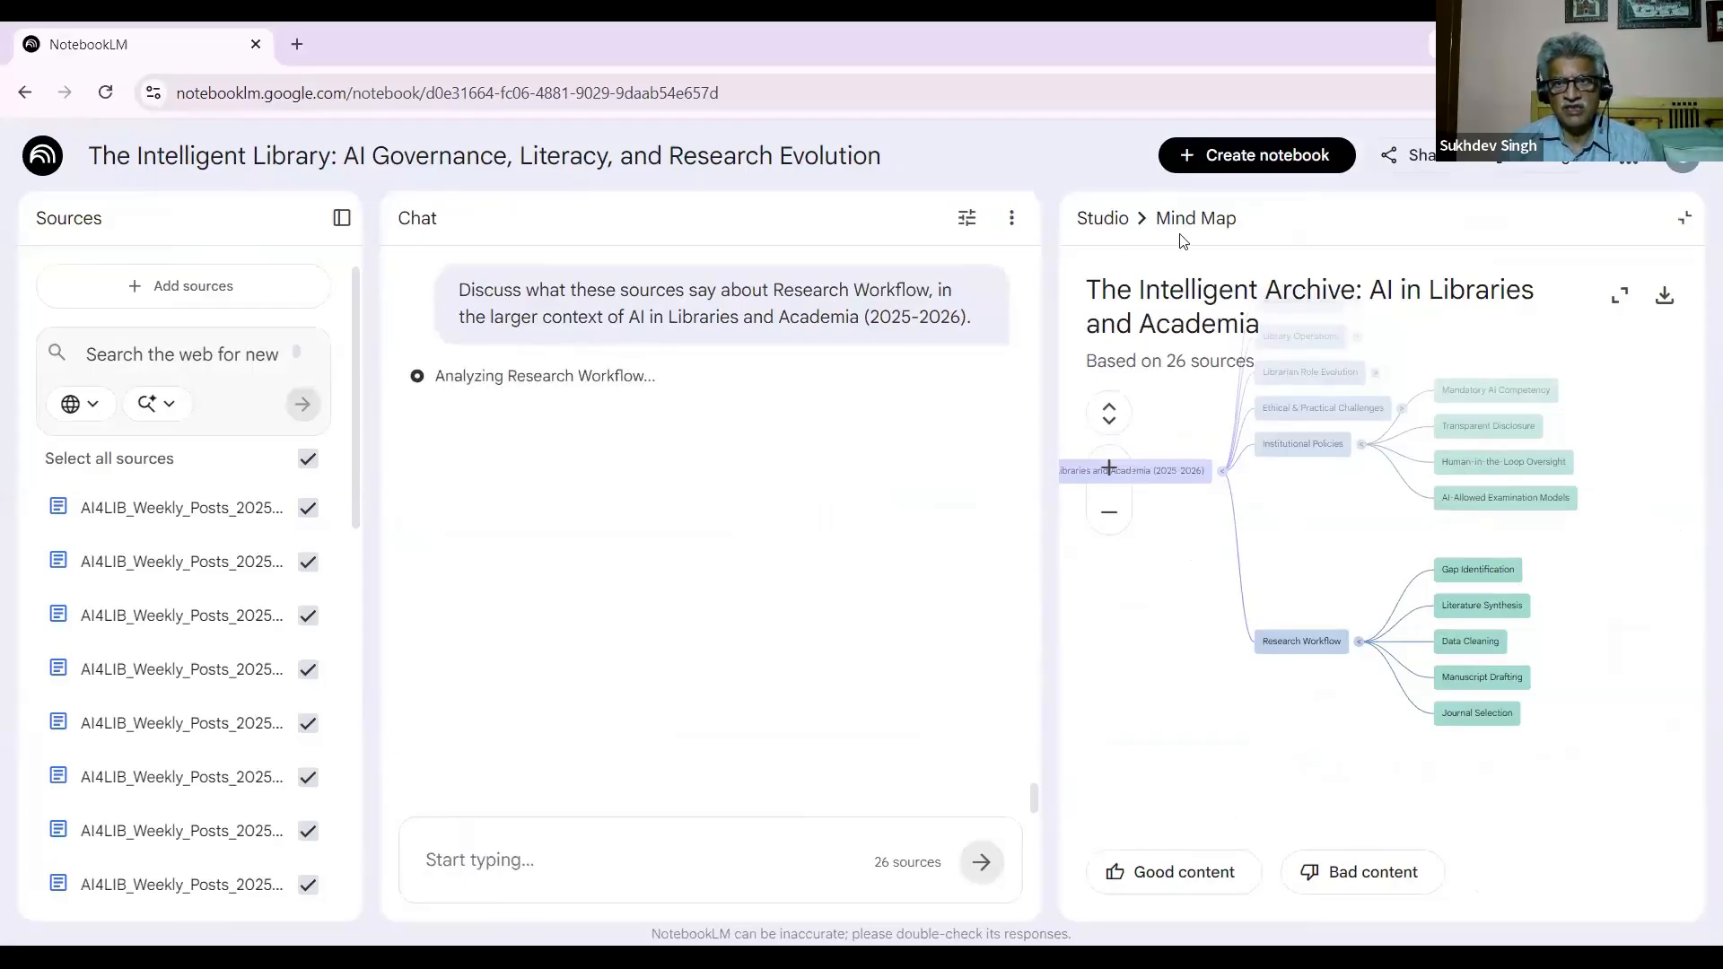
click(1685, 218)
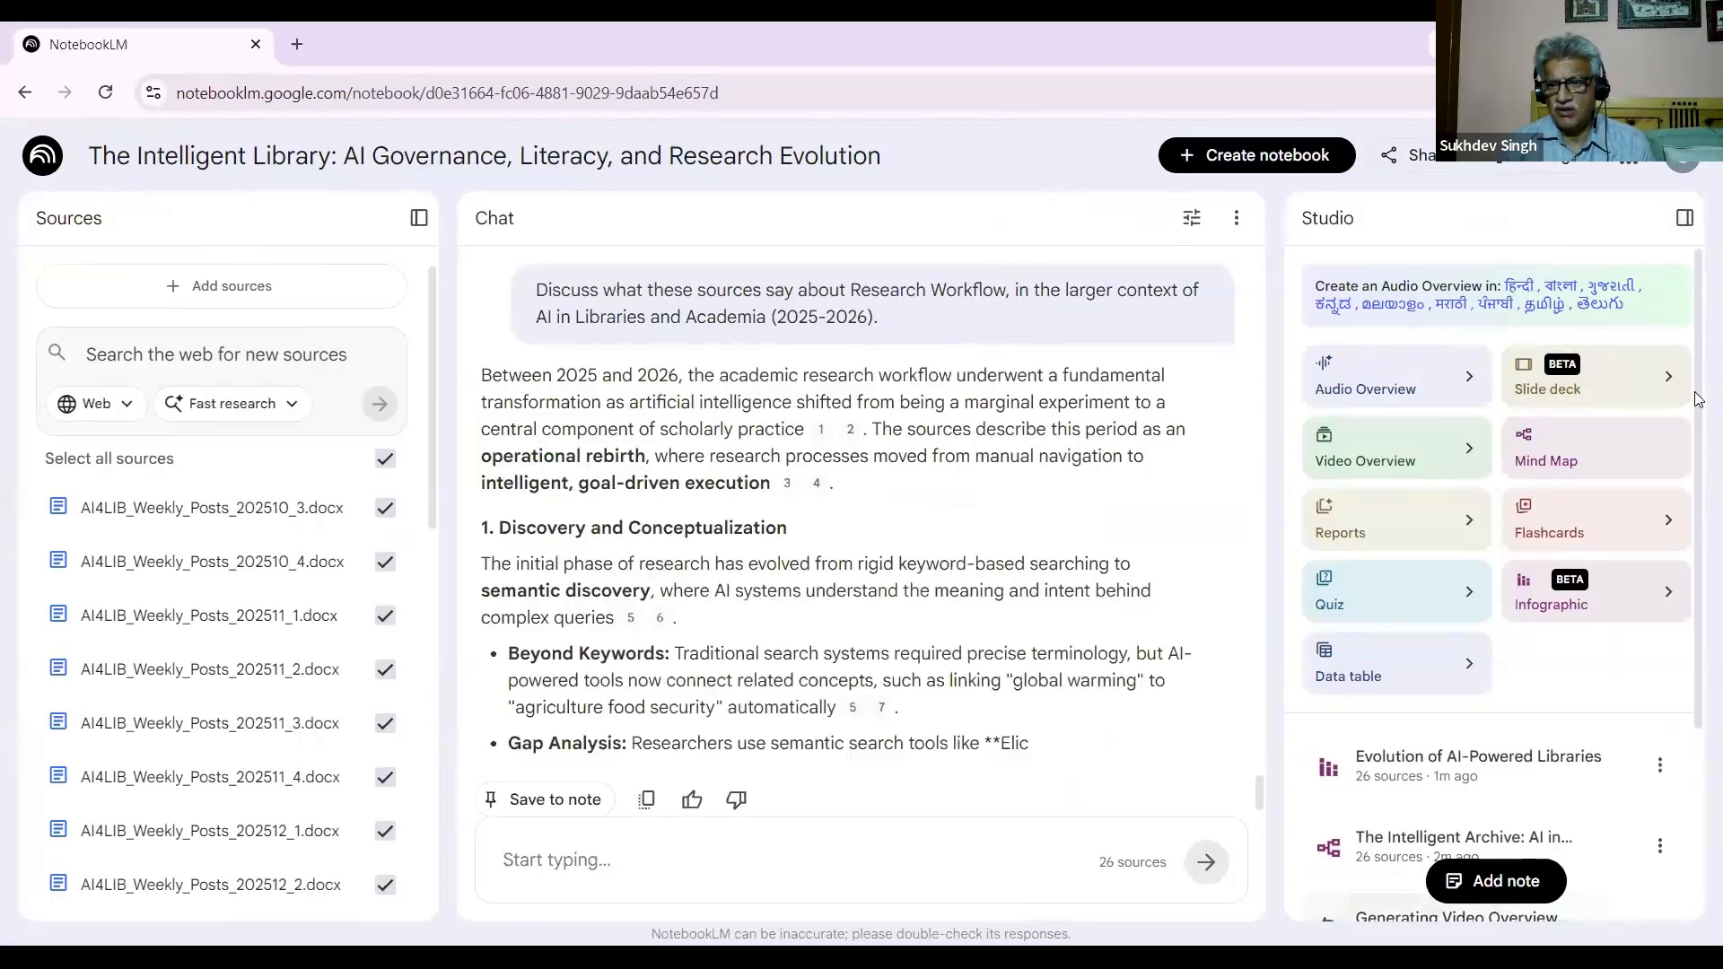
Step: Examine the generated infographic "Evolution of AI-Powered Libraries" and close it
scroll(1689, 538, down, 3)
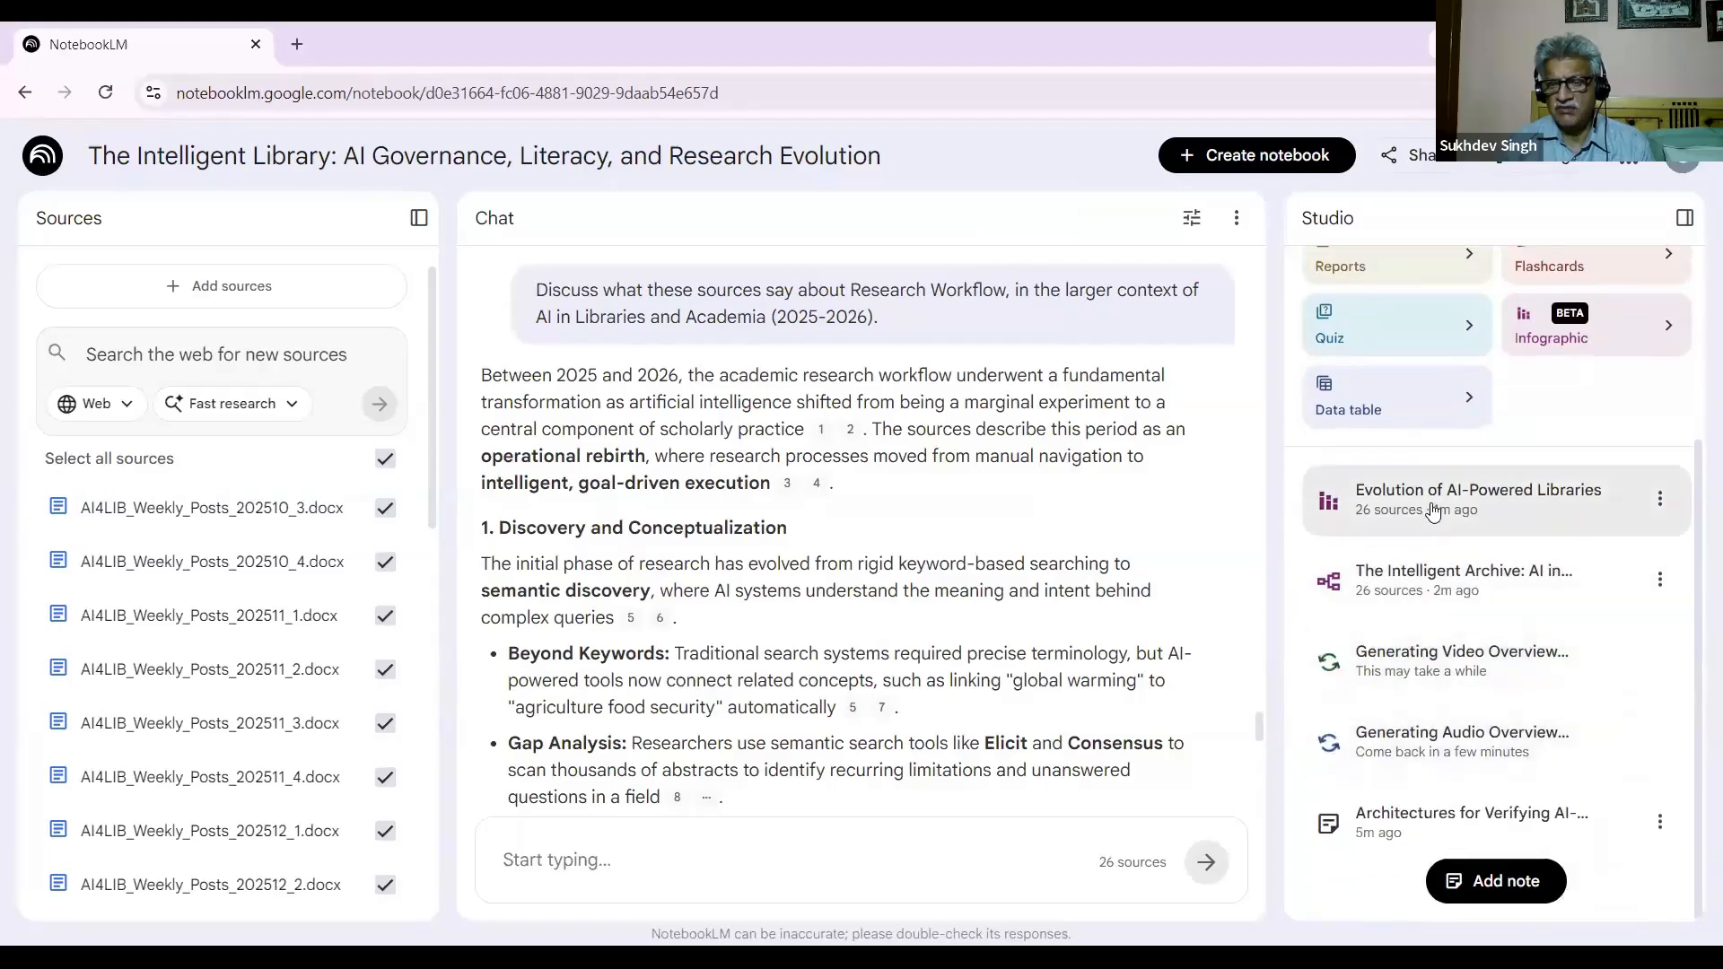
click(1433, 510)
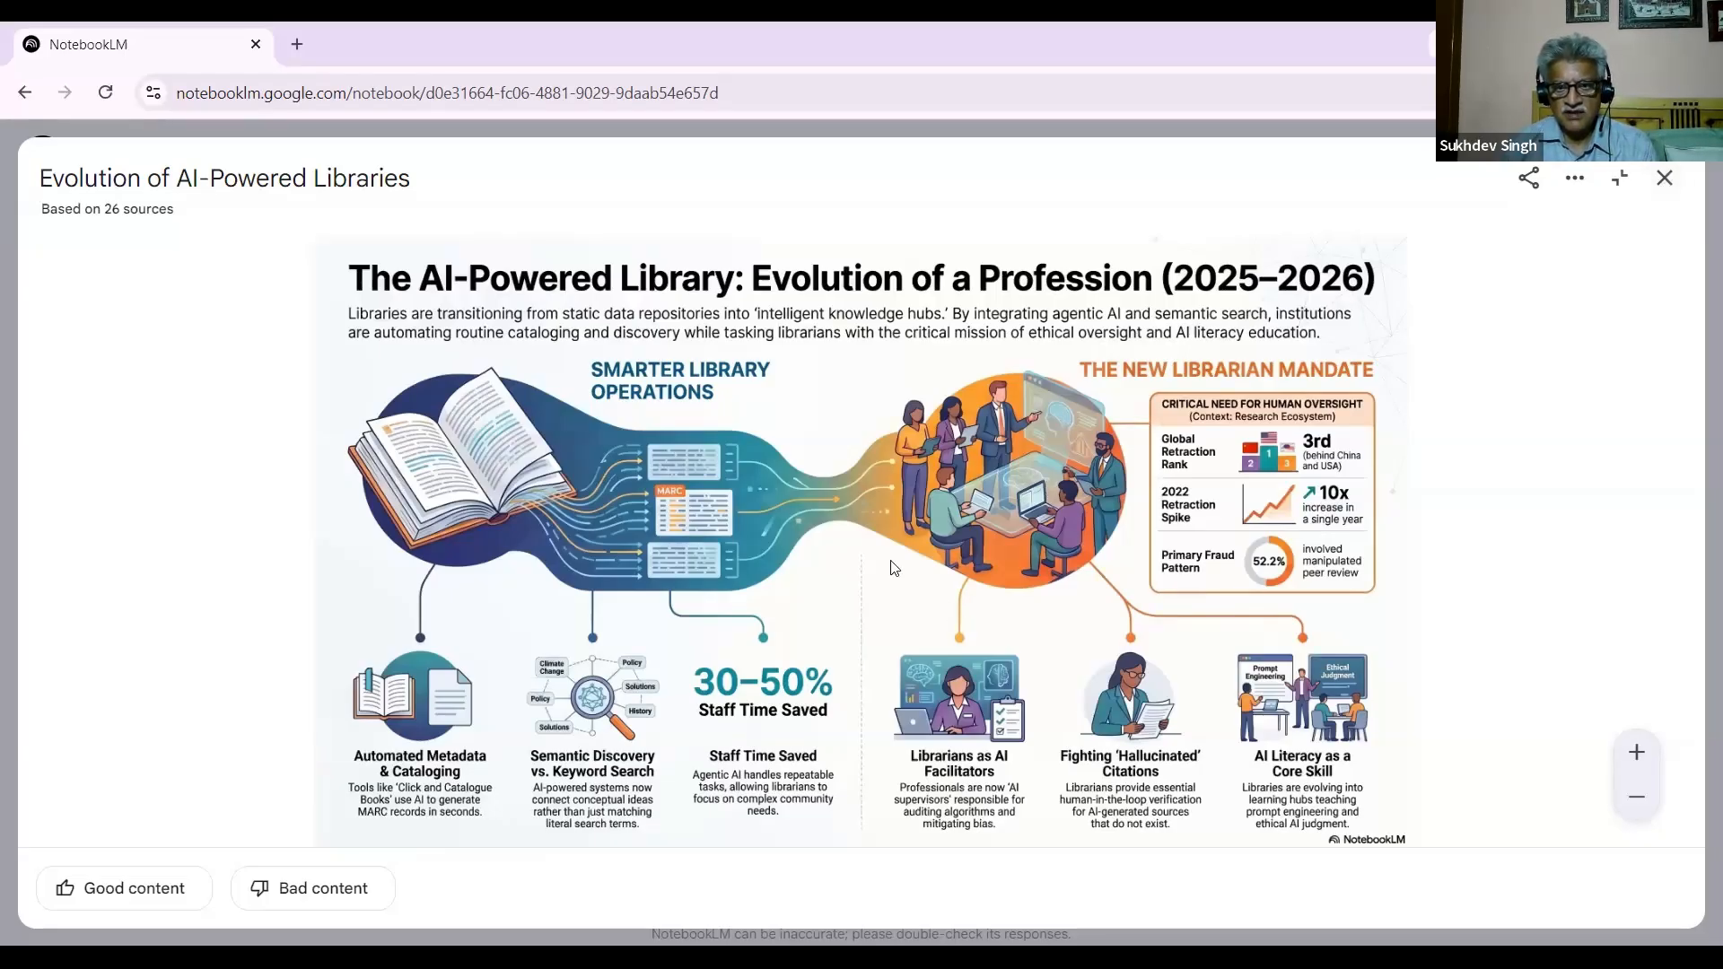
click(1668, 187)
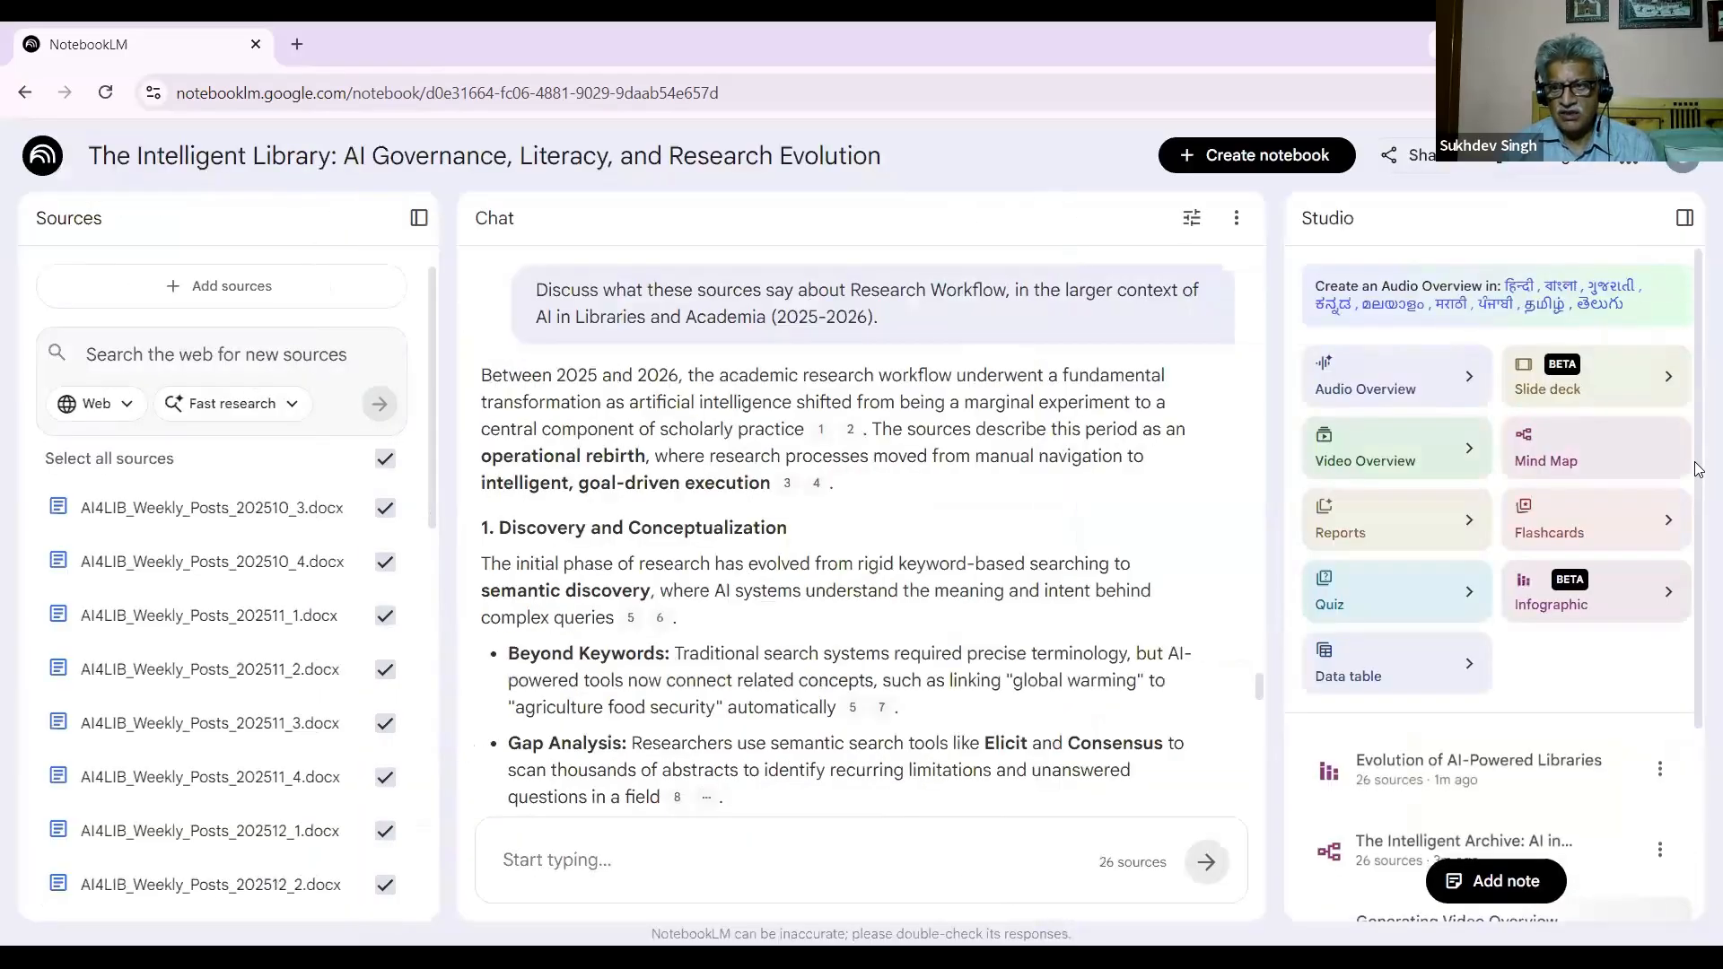
Step: Convert the saved note on verifying AI-generated citations into a notebook source
scroll(1691, 534, down, 1)
scroll(1673, 649, down, 2)
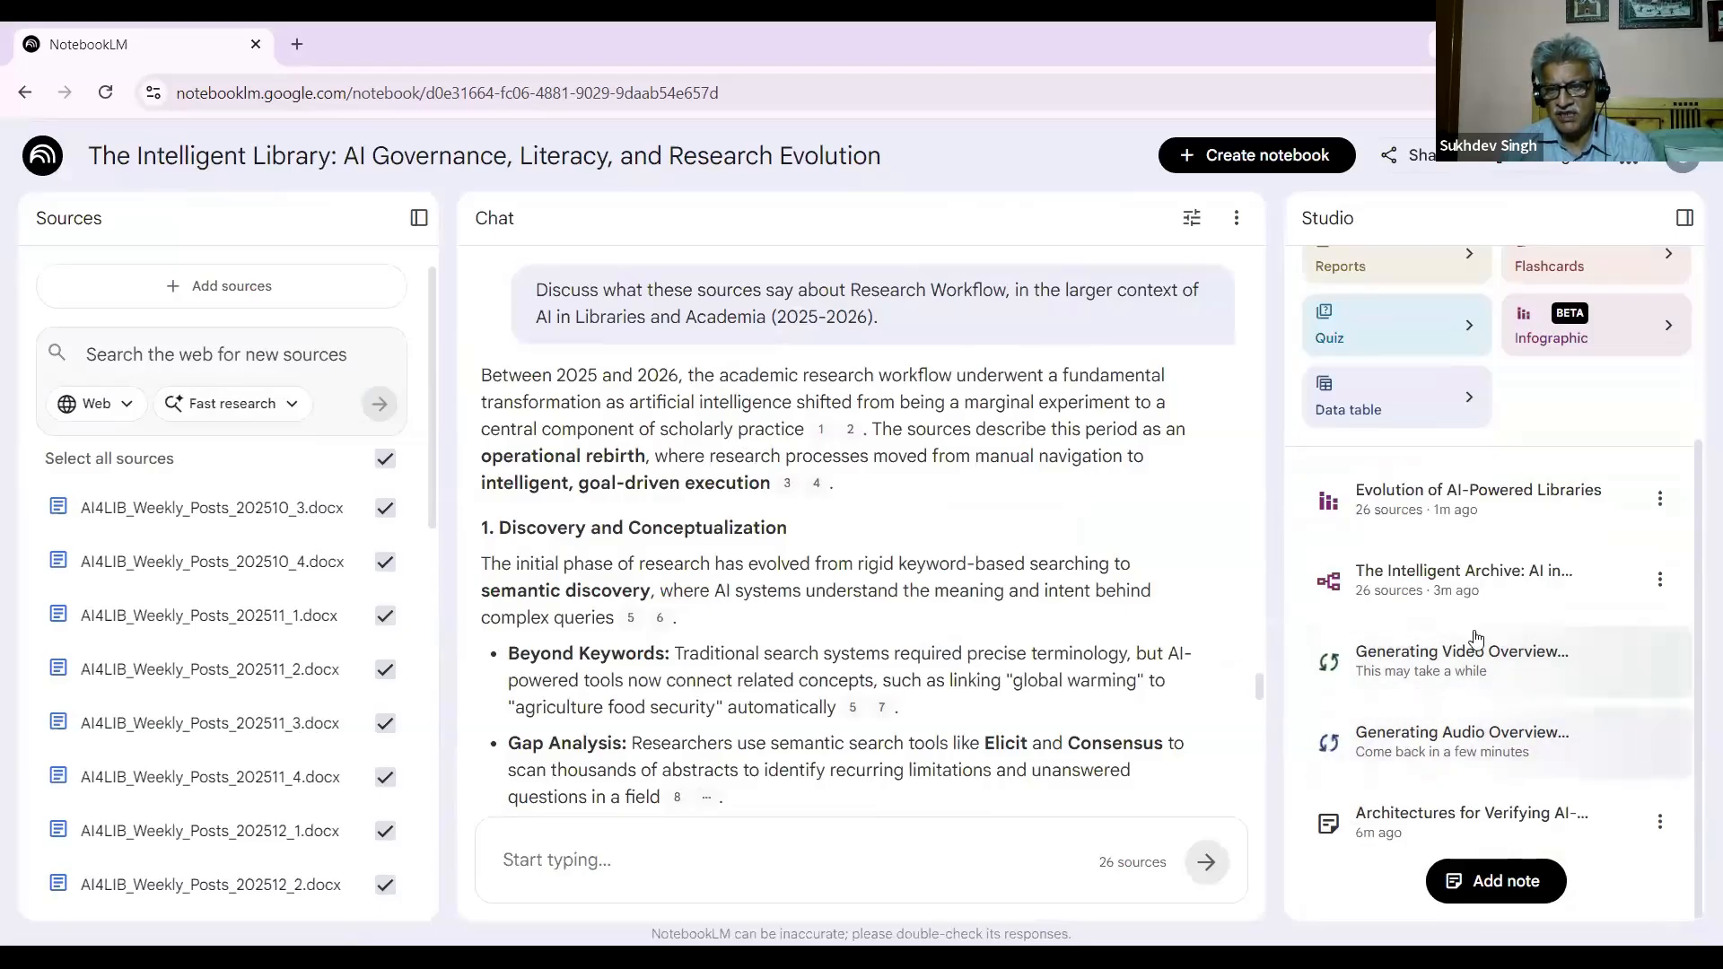
mouse_move(1697, 558)
mouse_down()
mouse_move(1698, 461)
mouse_move(1698, 551)
mouse_up()
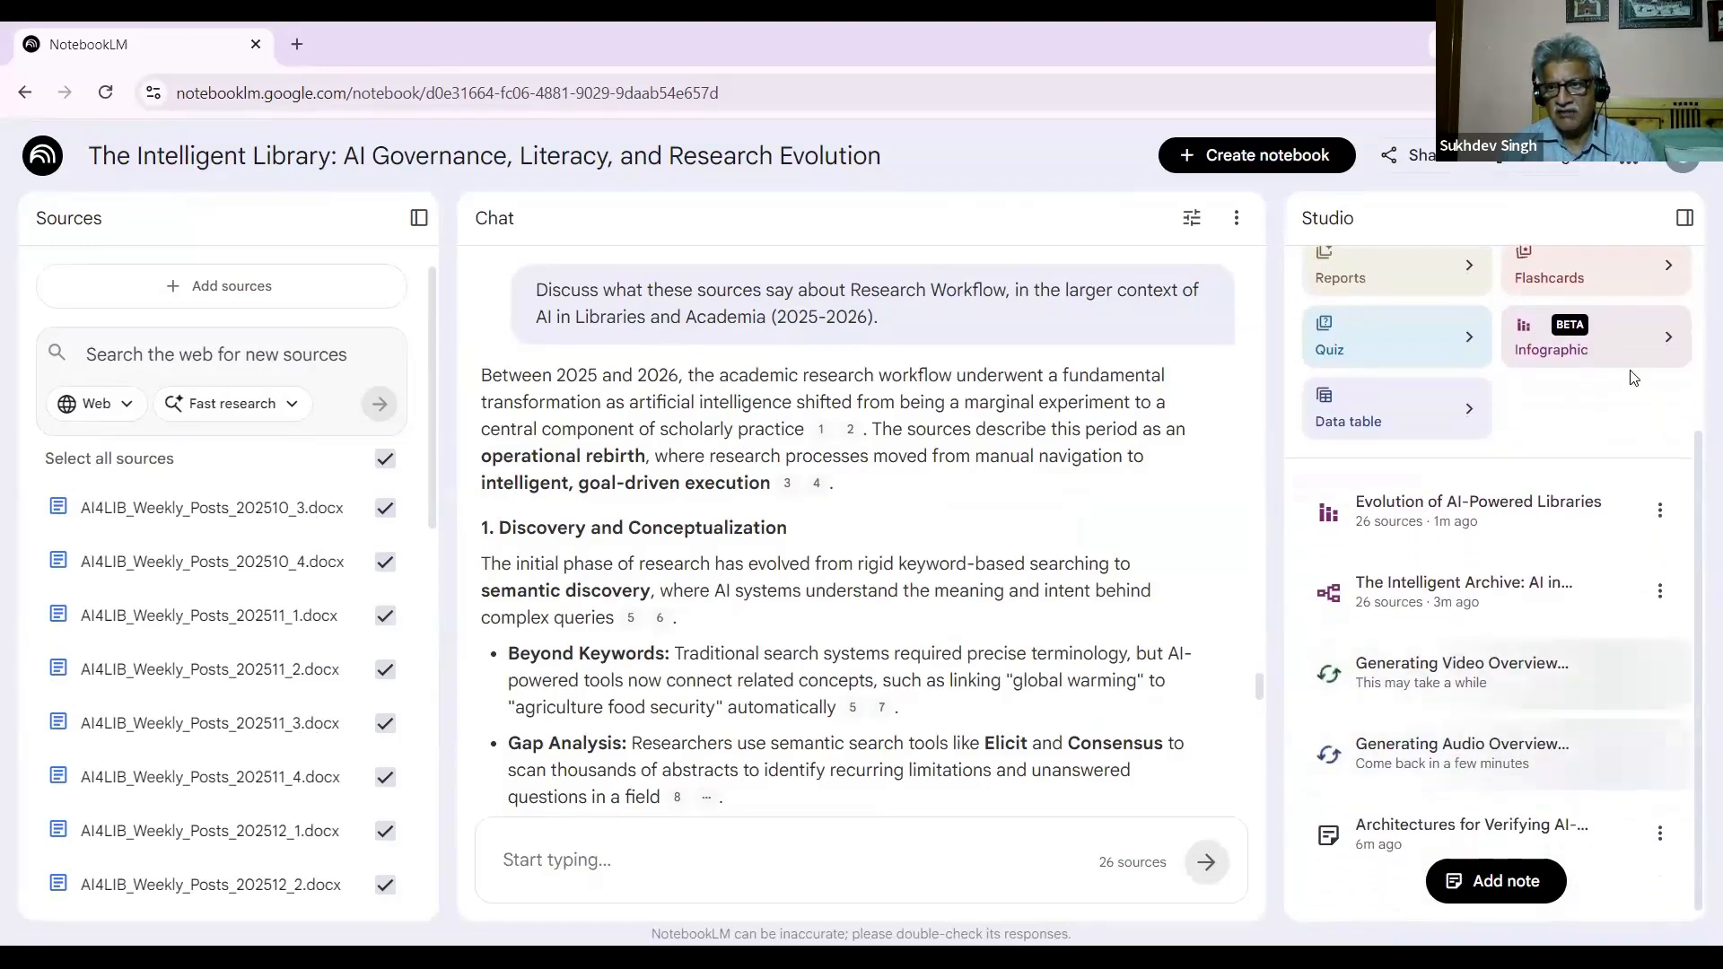
drag(1698, 471, 1698, 289)
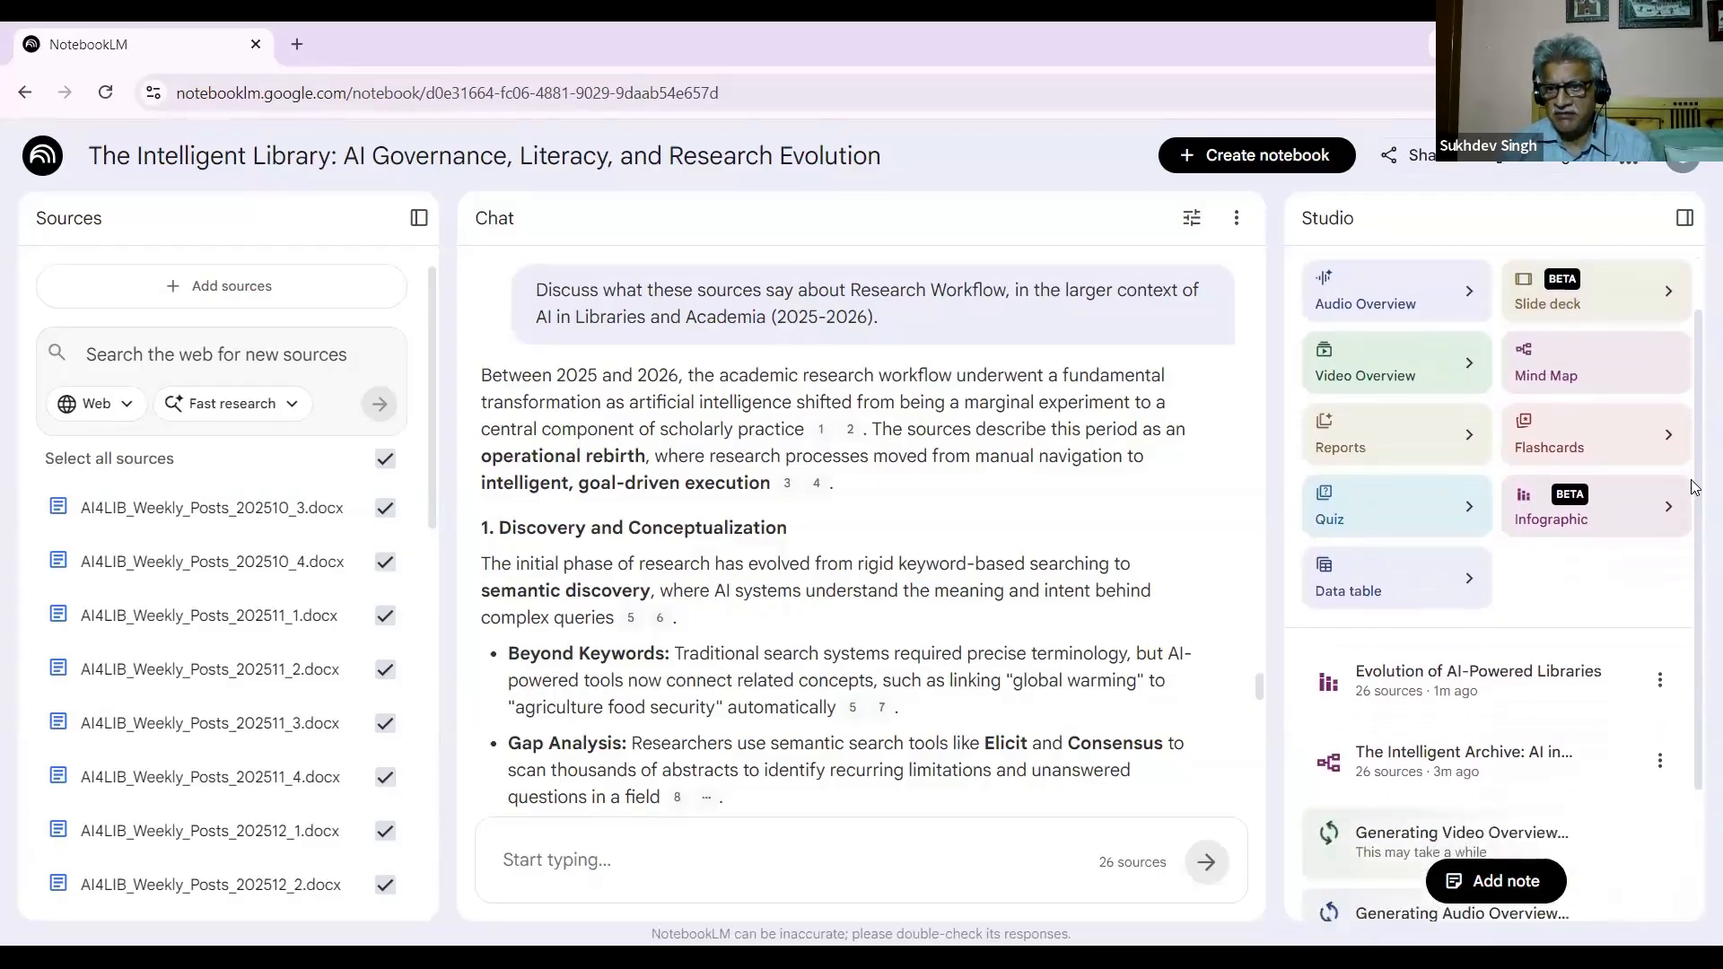
scroll(1682, 559, down, 2)
scroll(1681, 559, down, 1)
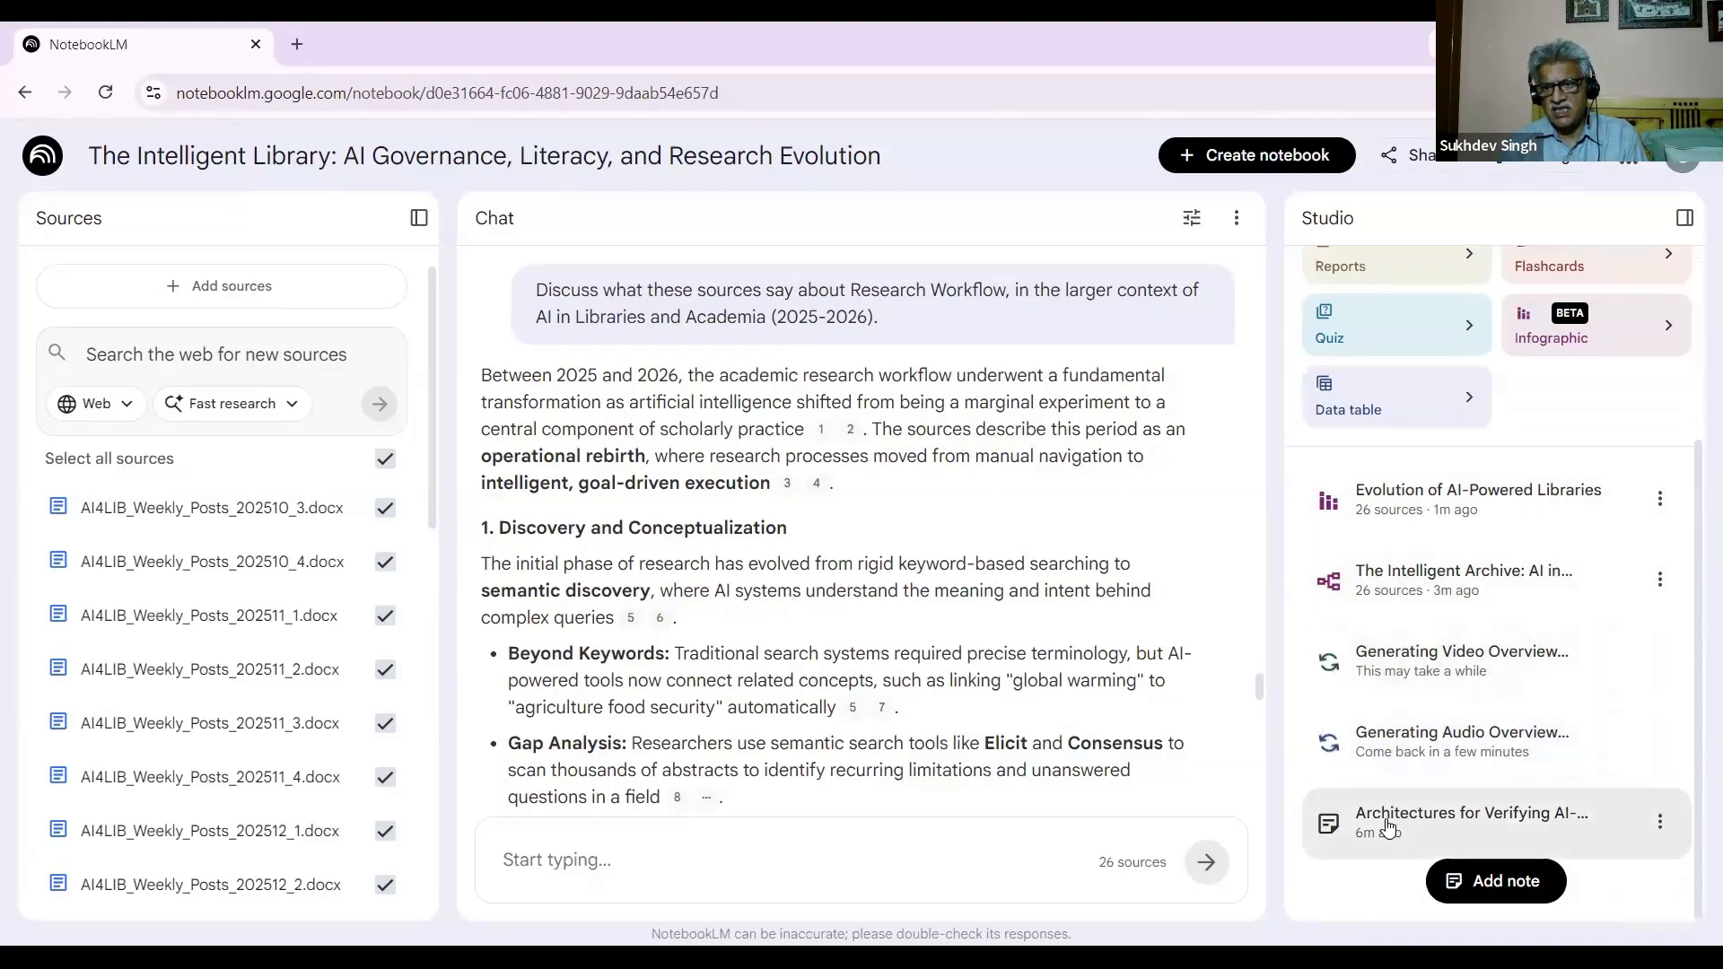
click(1665, 830)
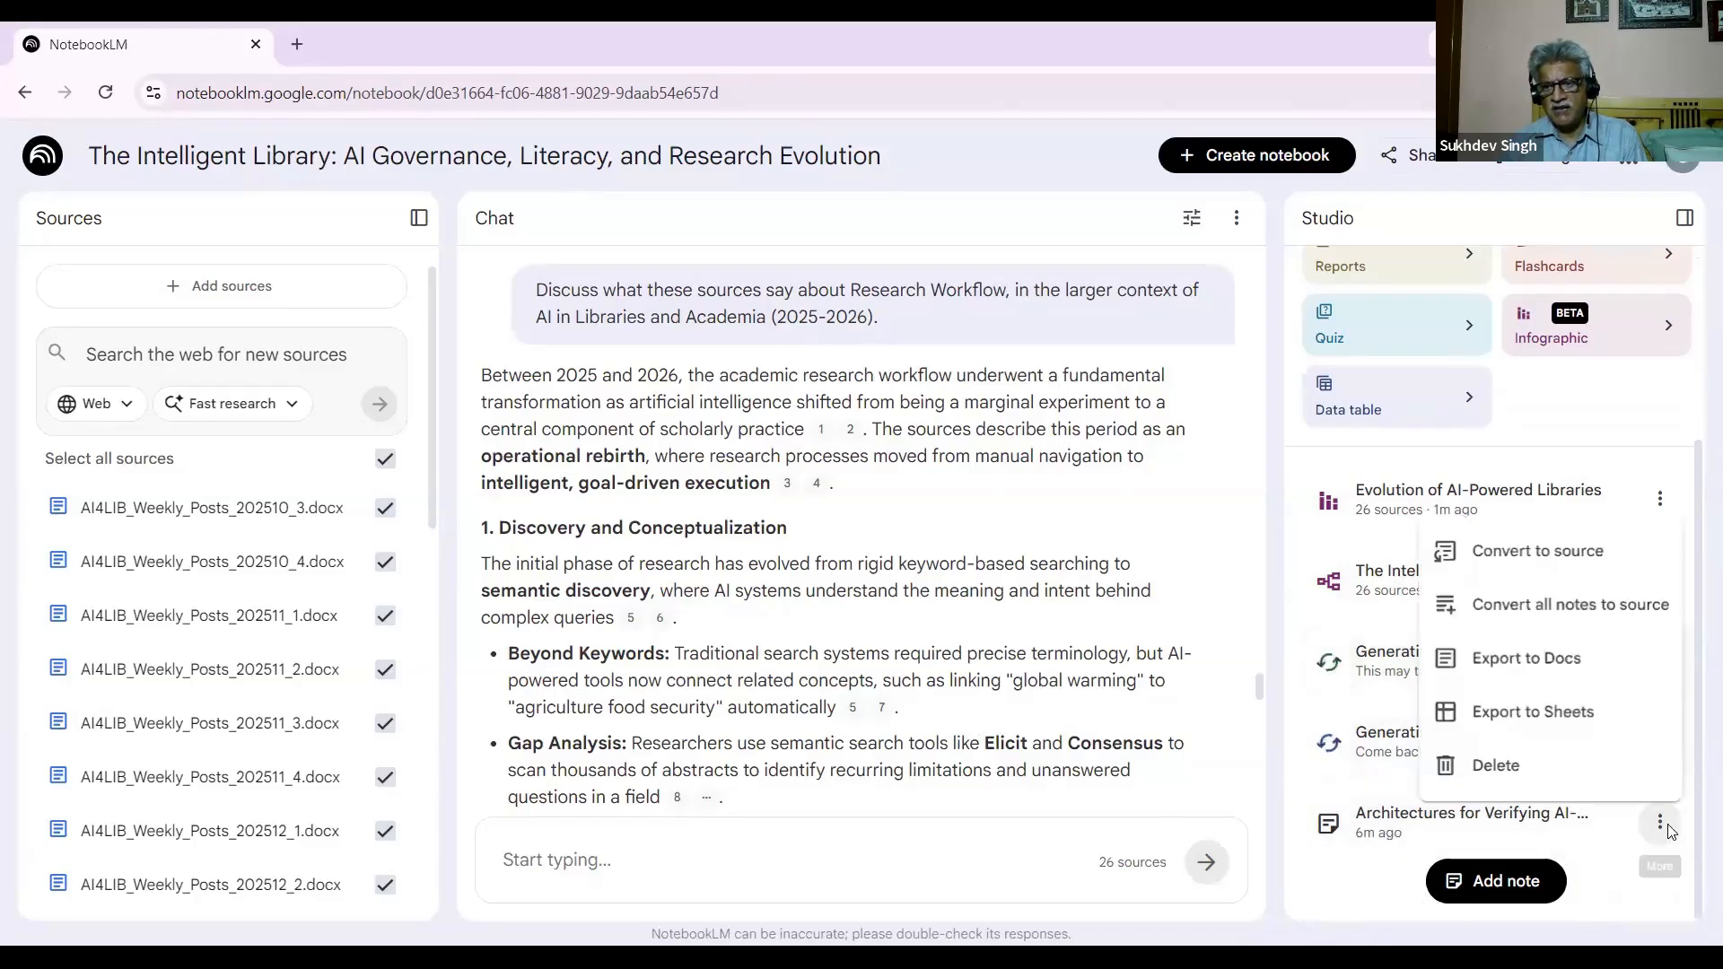
click(1540, 556)
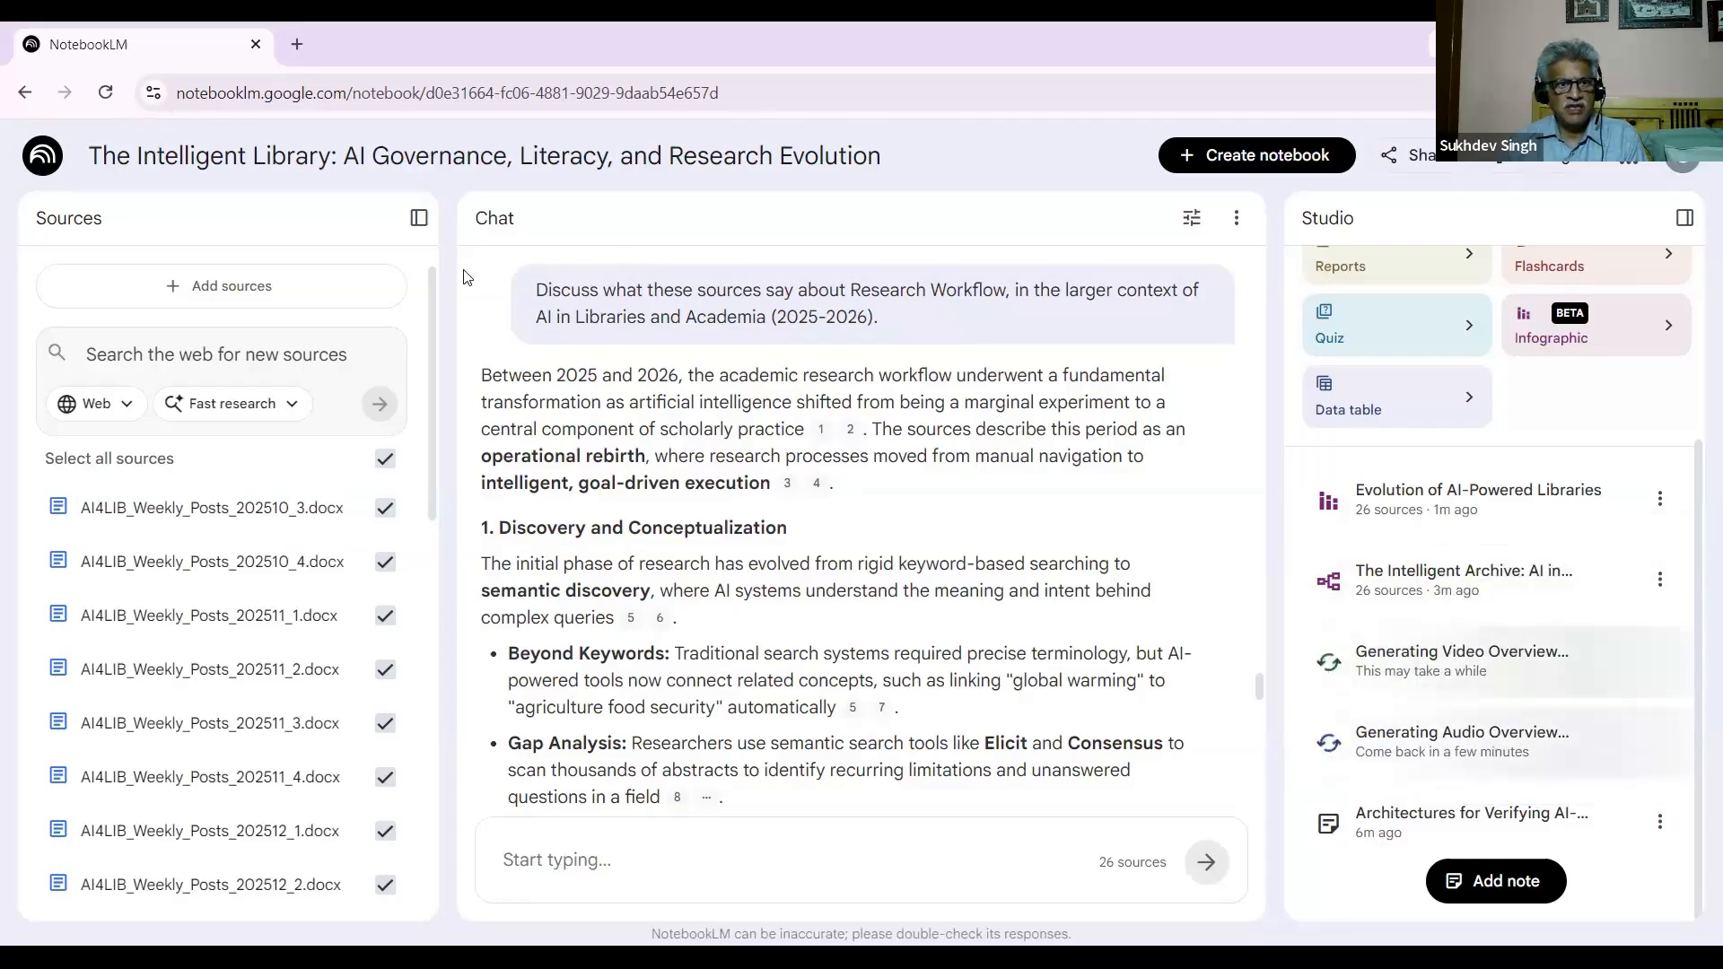
Step: Deselect all sources except the converted note on verifying AI-generated citations
drag(433, 432, 433, 786)
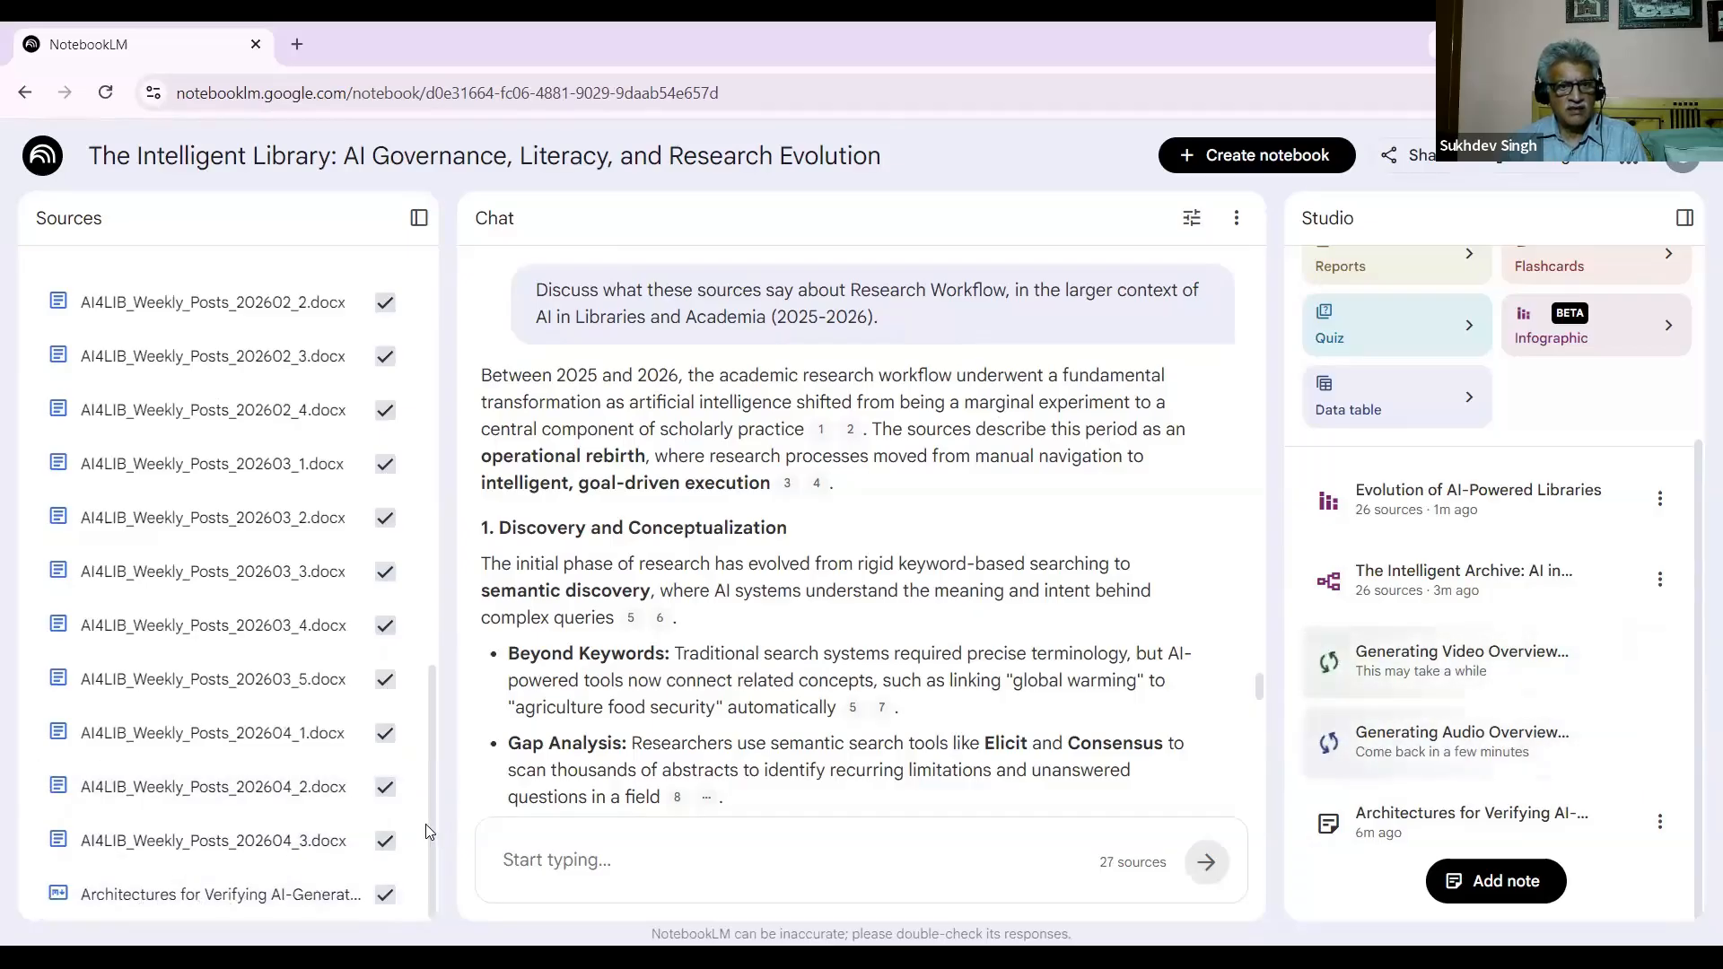
drag(431, 711, 418, 831)
click(385, 404)
click(386, 895)
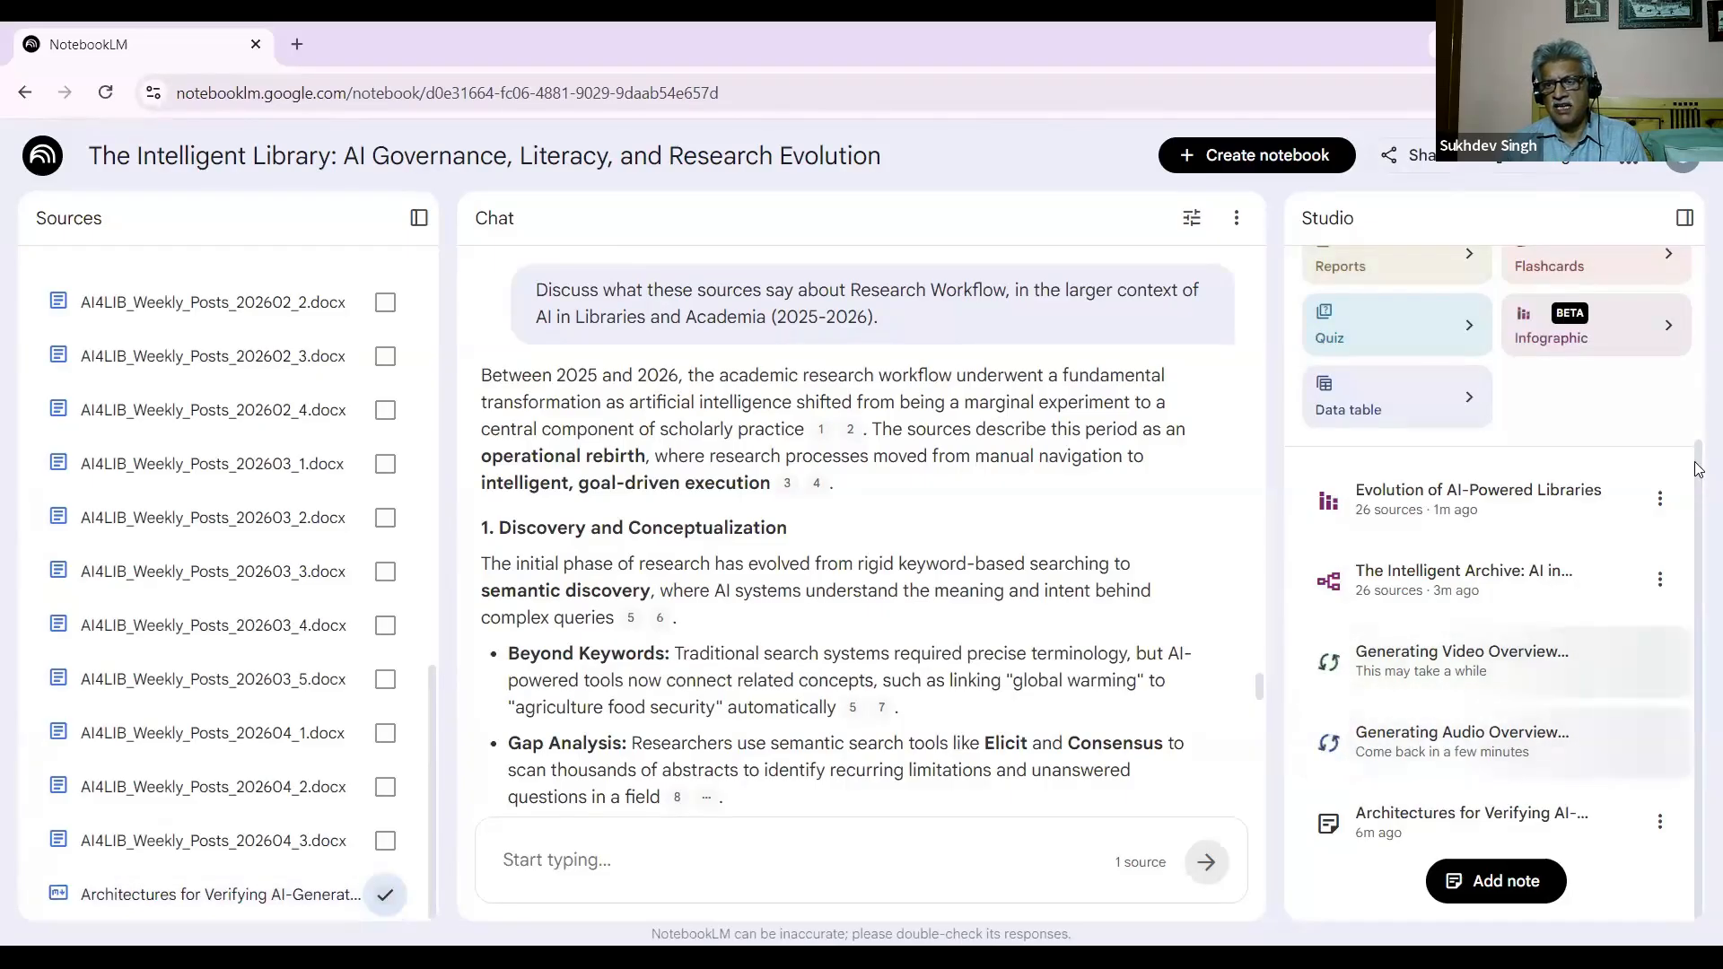
Step: Generate a slide deck based only on the converted note, and check it in the list of Studio outputs
drag(1699, 467, 1696, 314)
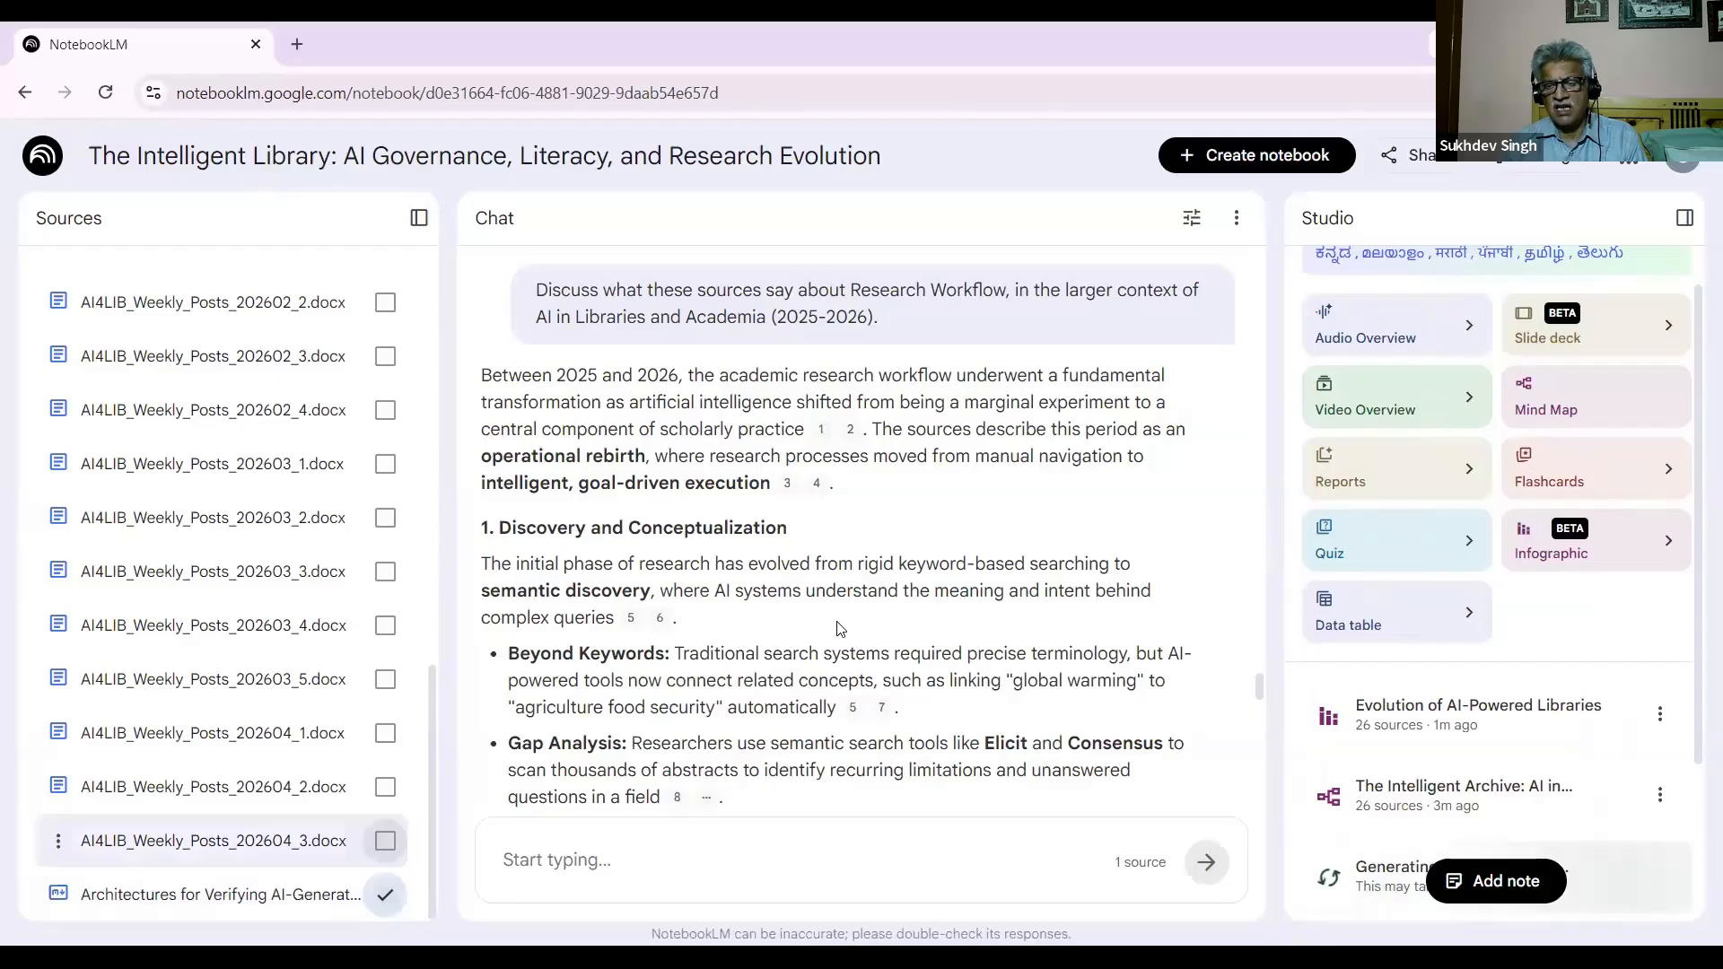
click(1592, 327)
click(1288, 819)
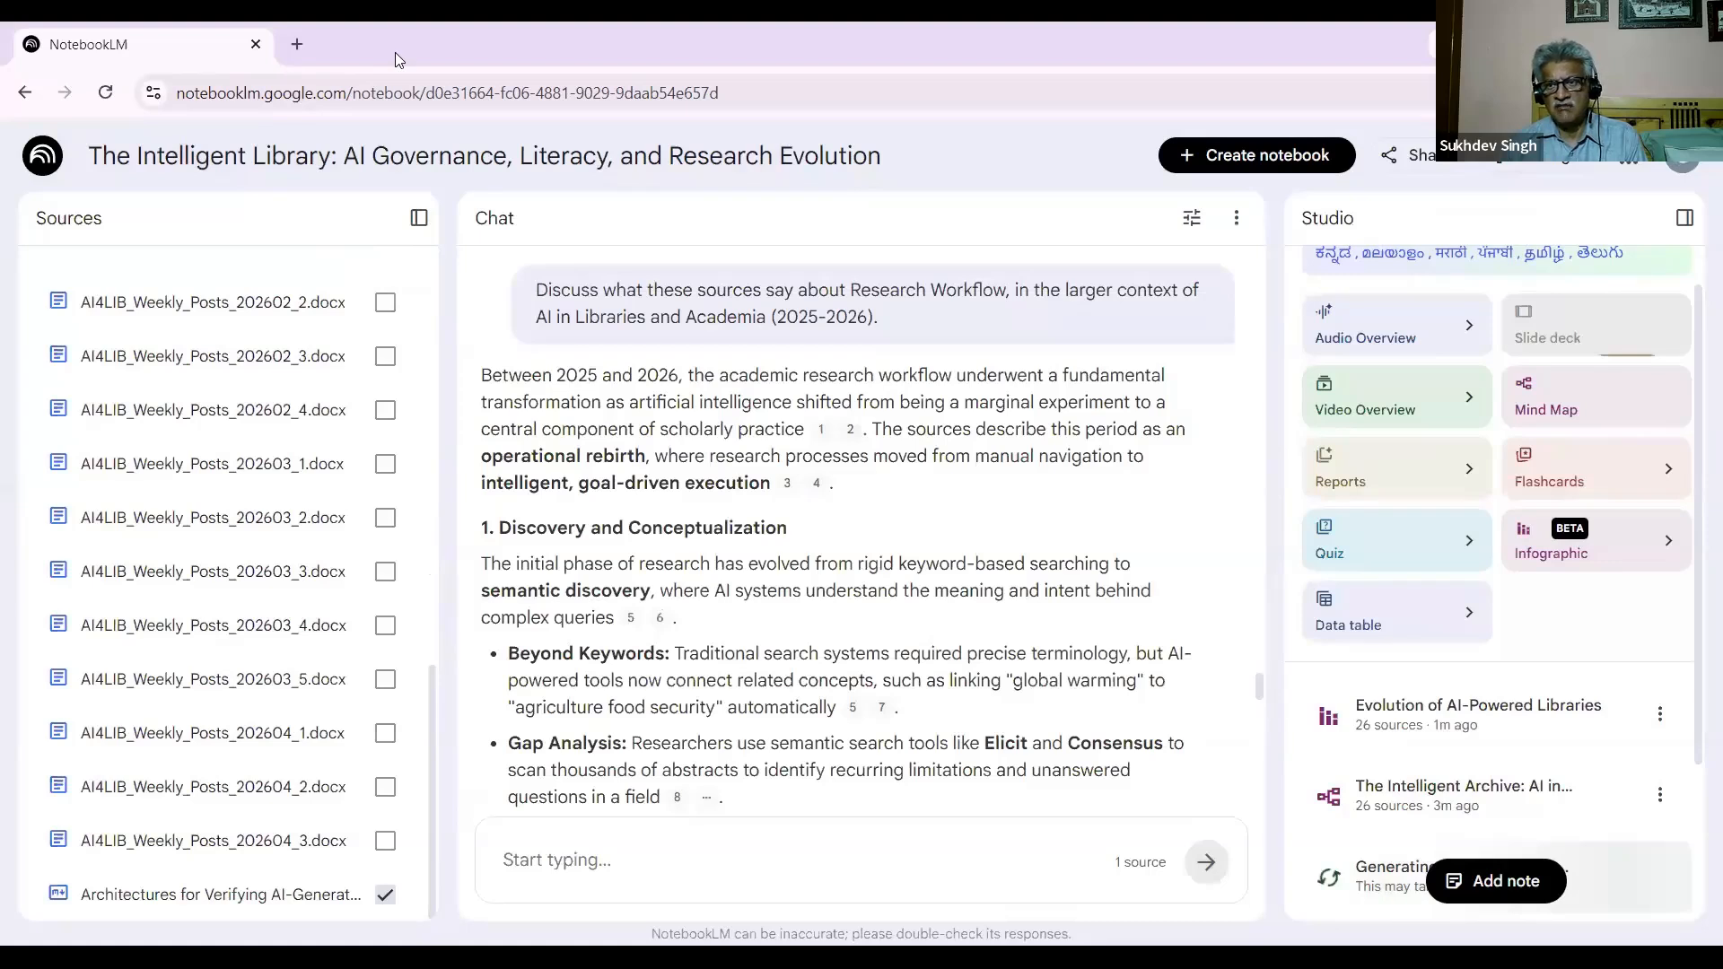
drag(1697, 339, 1680, 518)
scroll(1682, 524, down, 2)
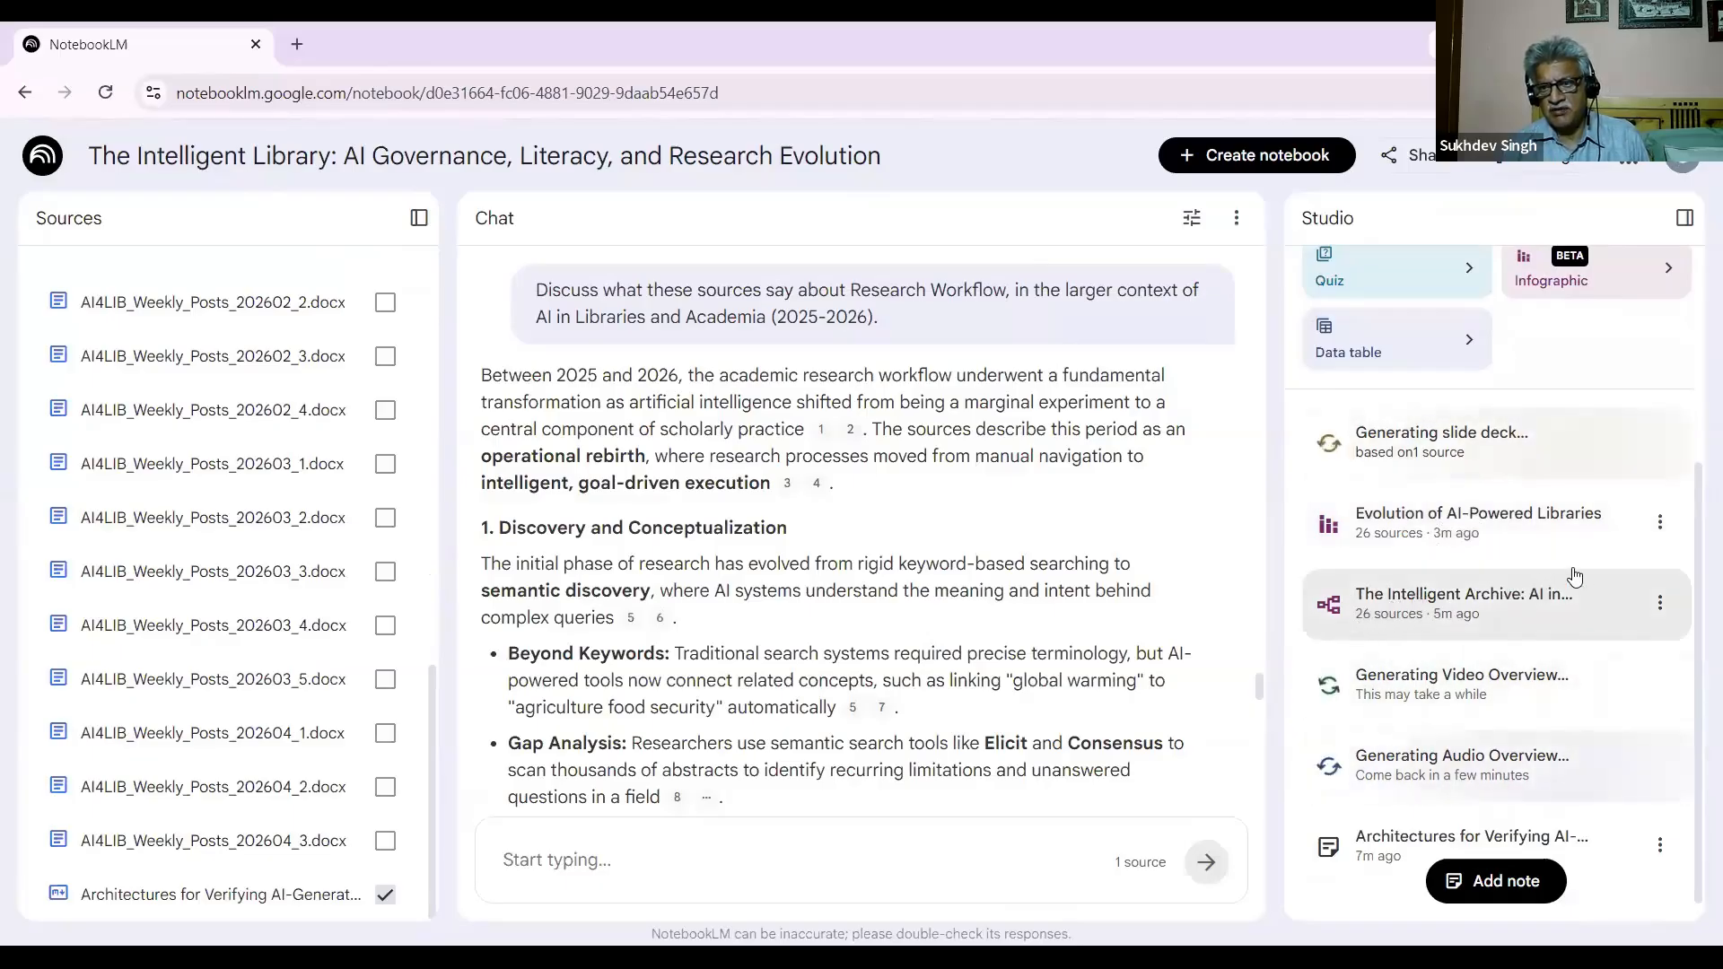
scroll(1694, 489, down, 1)
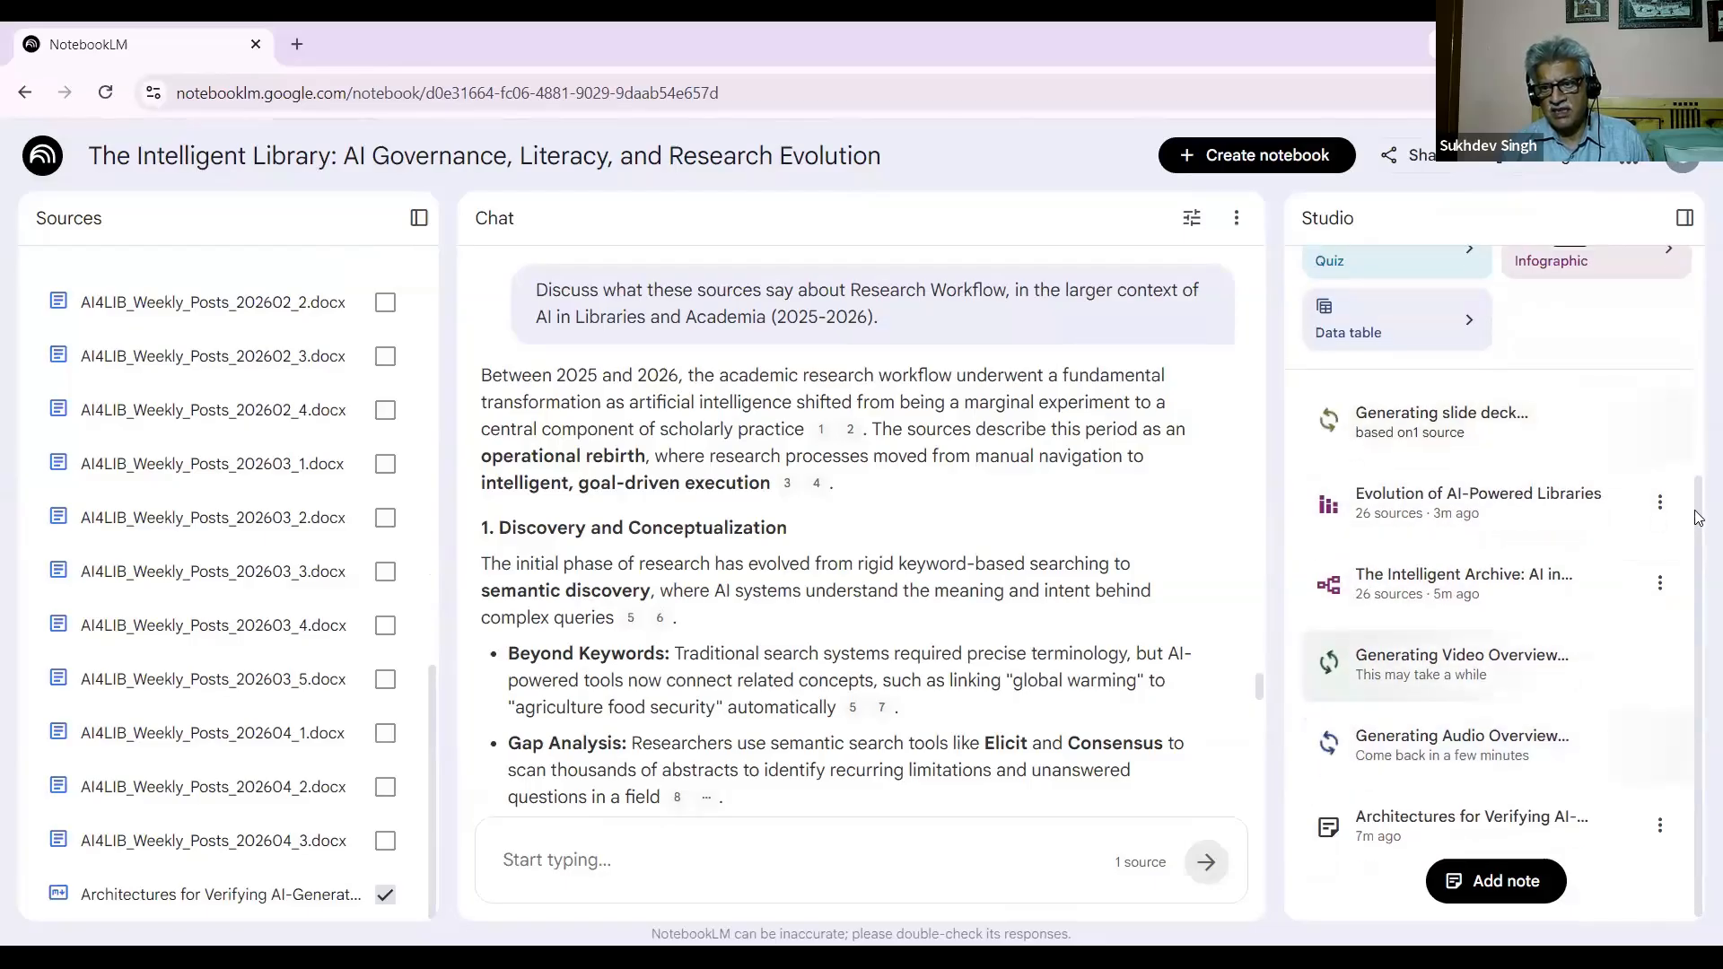
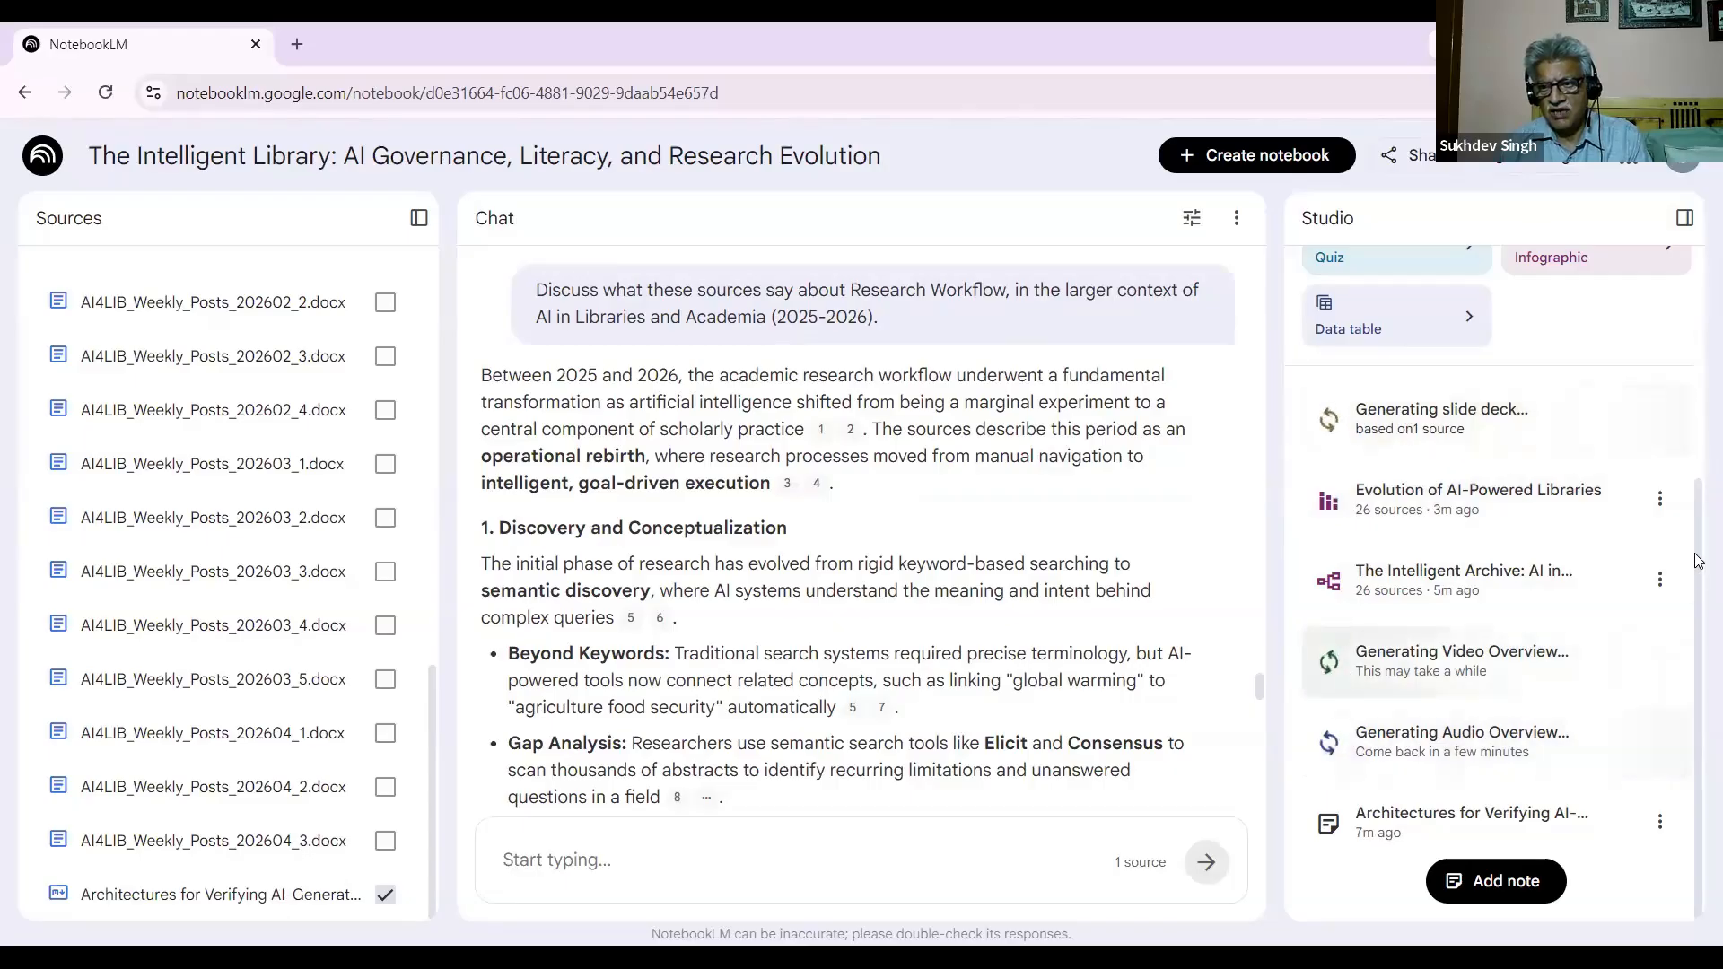
drag(1698, 561, 1673, 621)
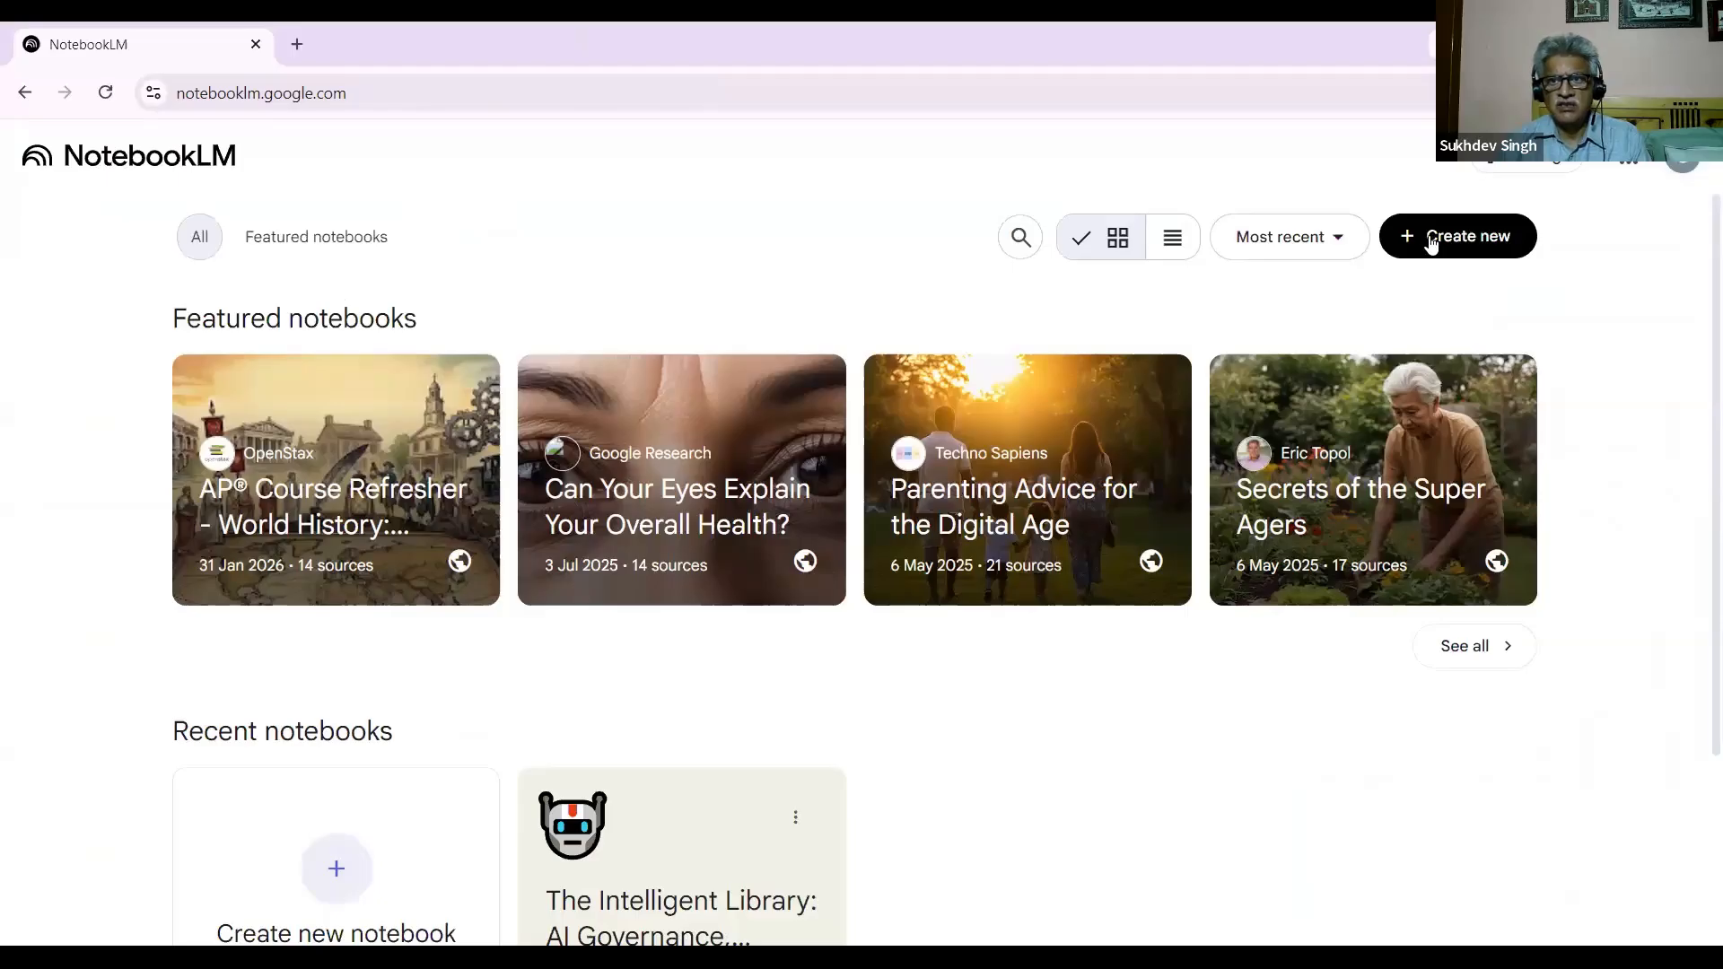
Step: Create a new notebook and search the web for "disaster management" sources using Fast research
click(1447, 238)
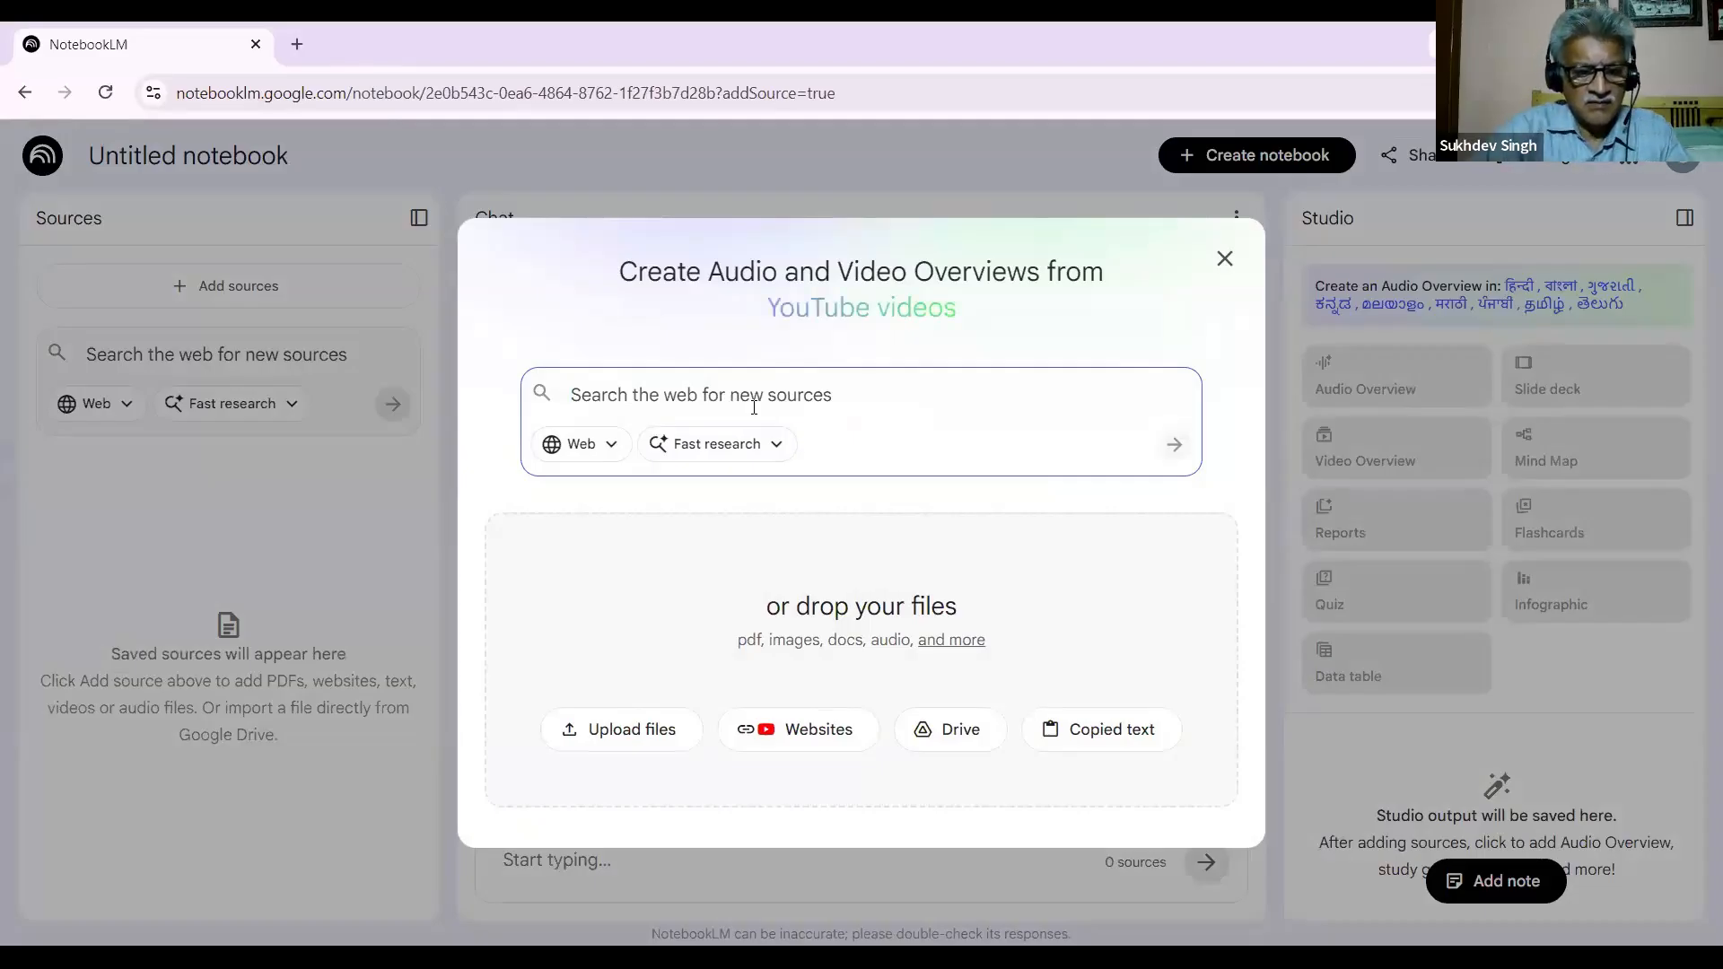
text(di)
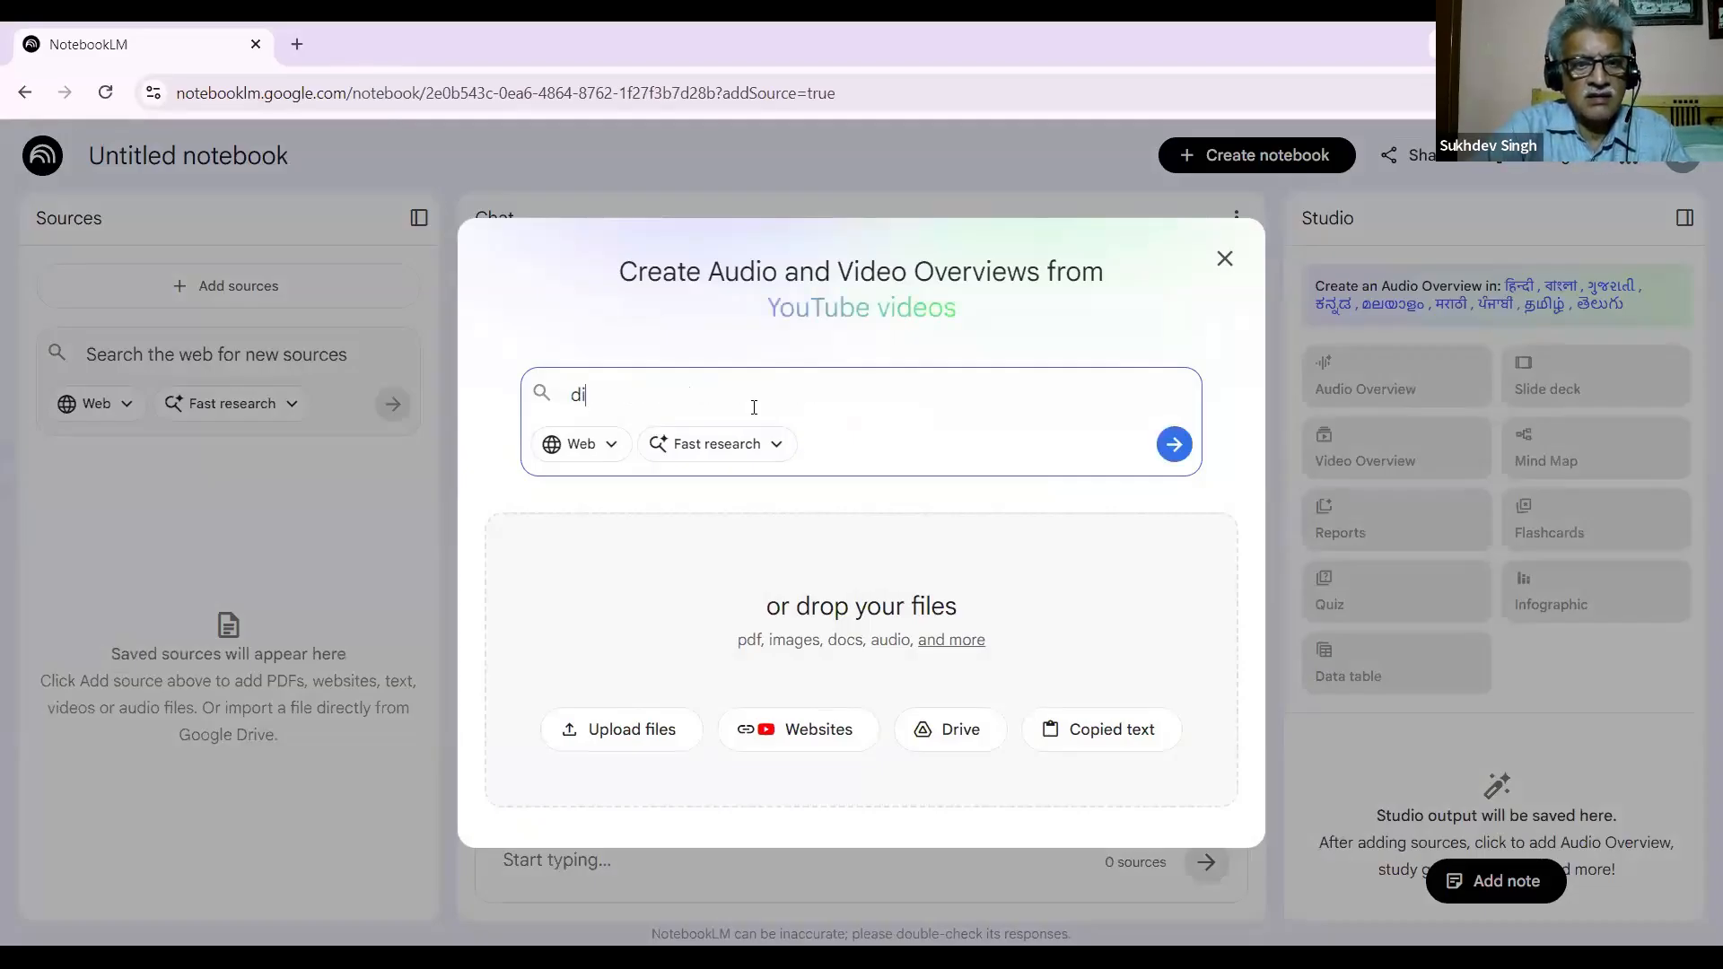
text(as)
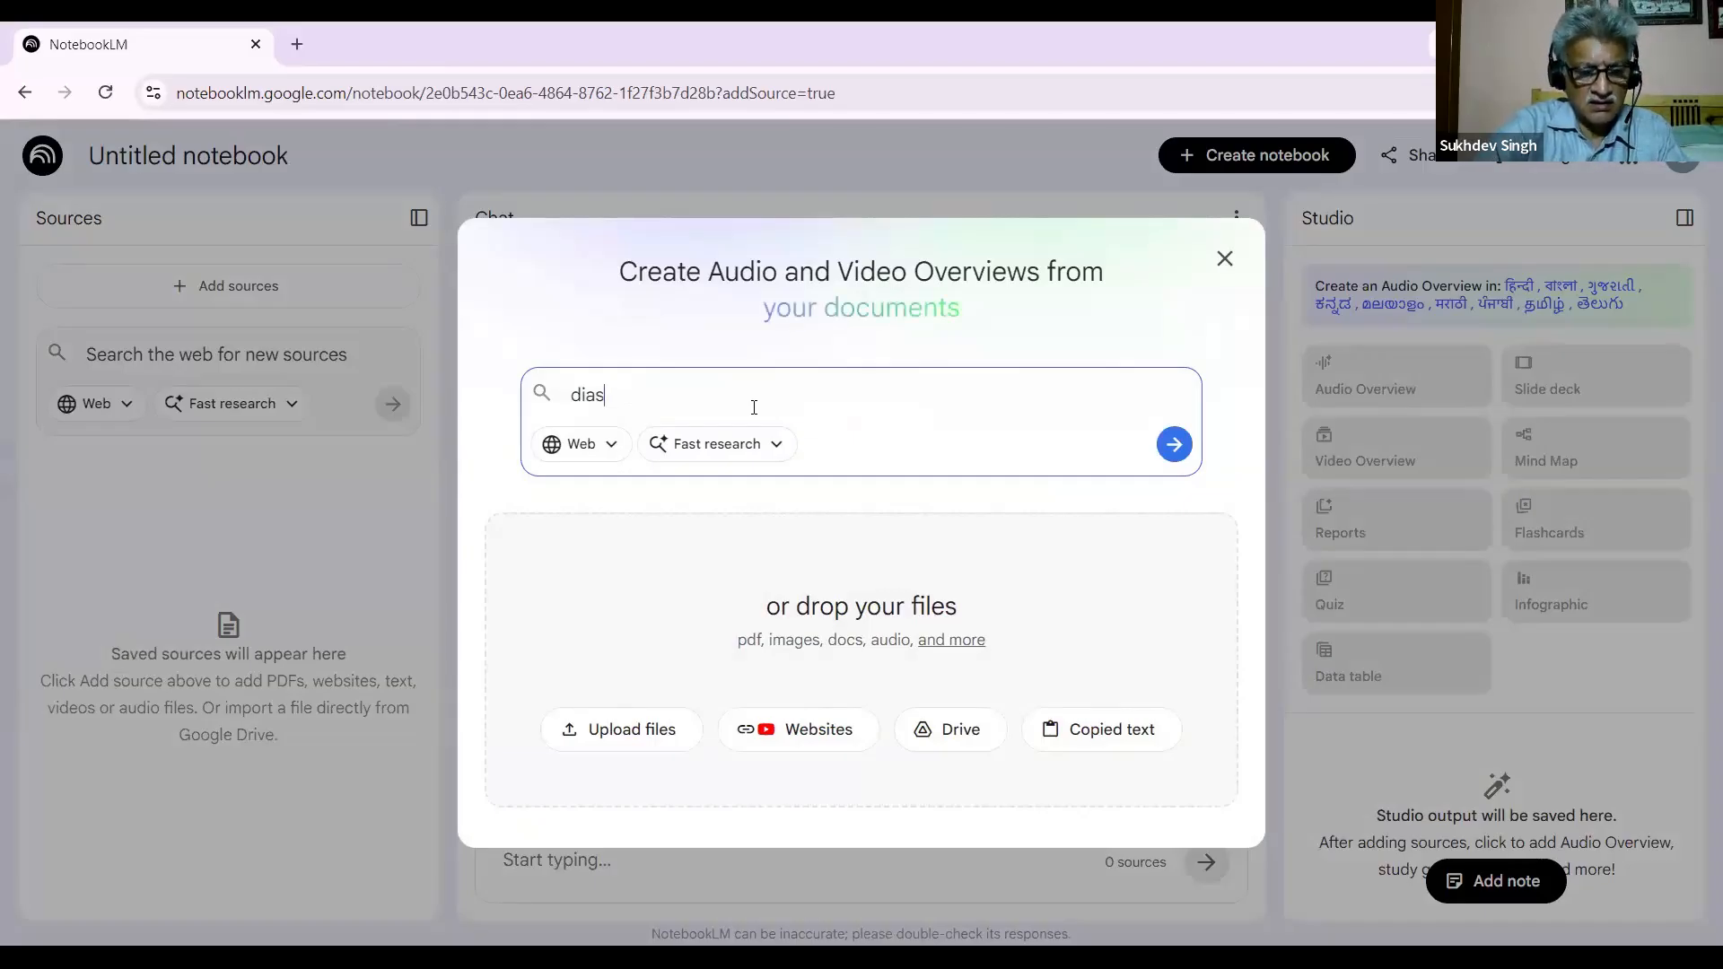
text(aster)
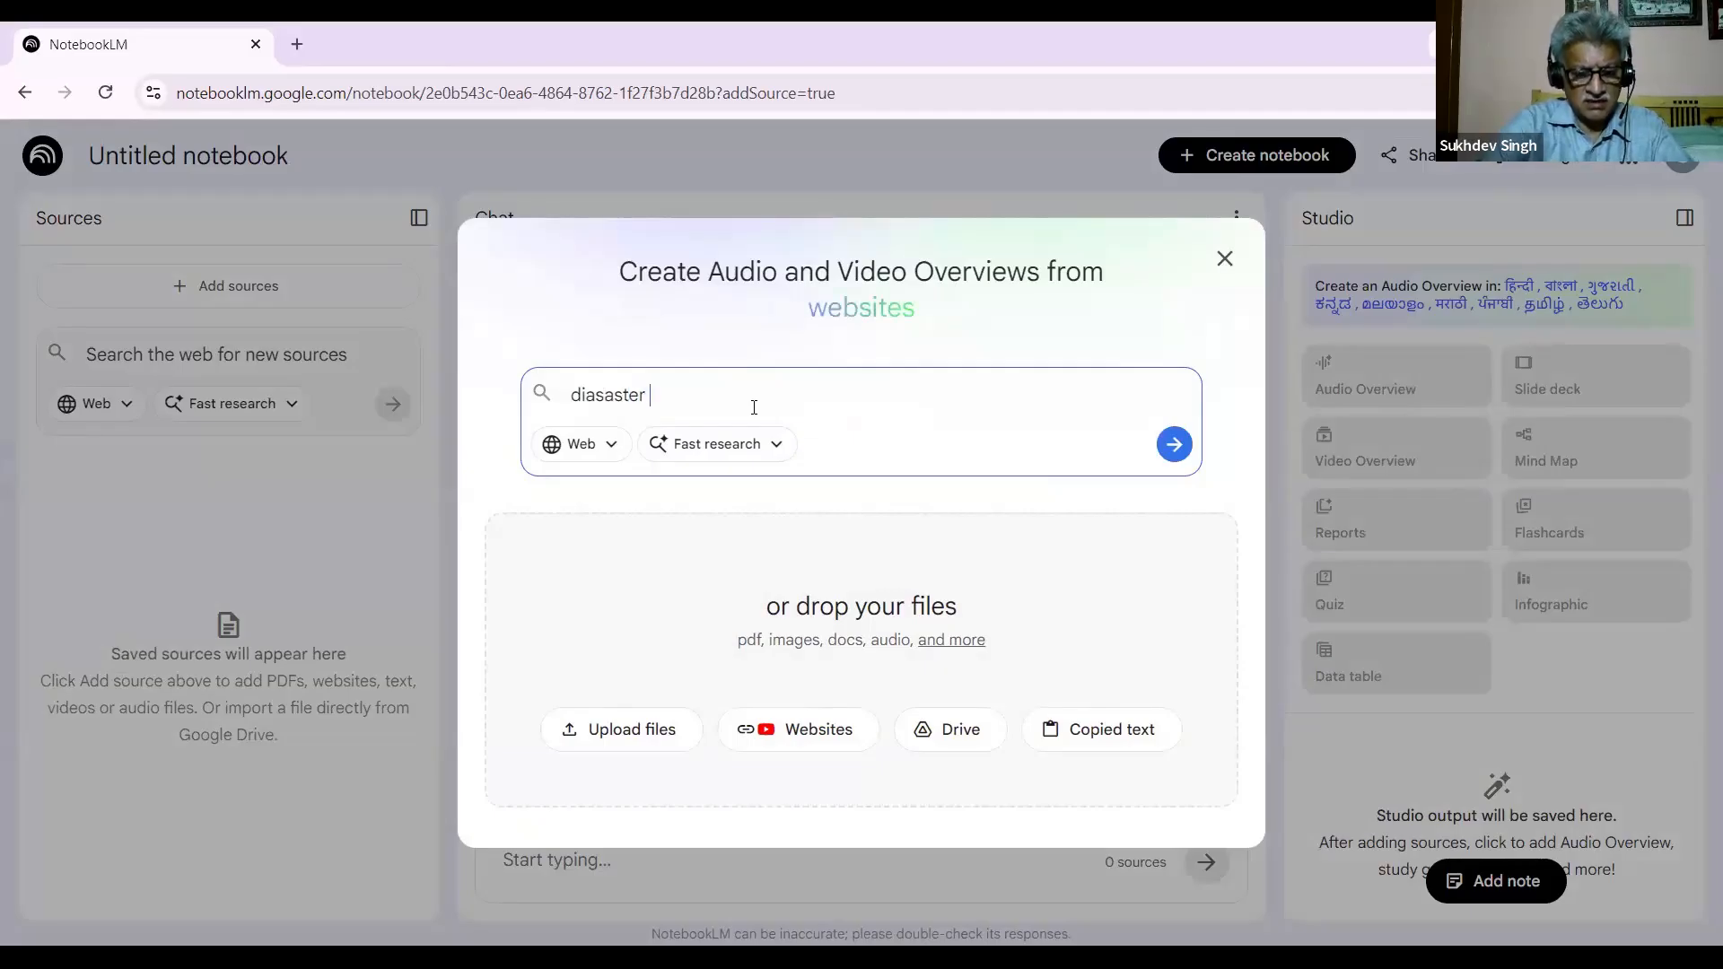
text( managem)
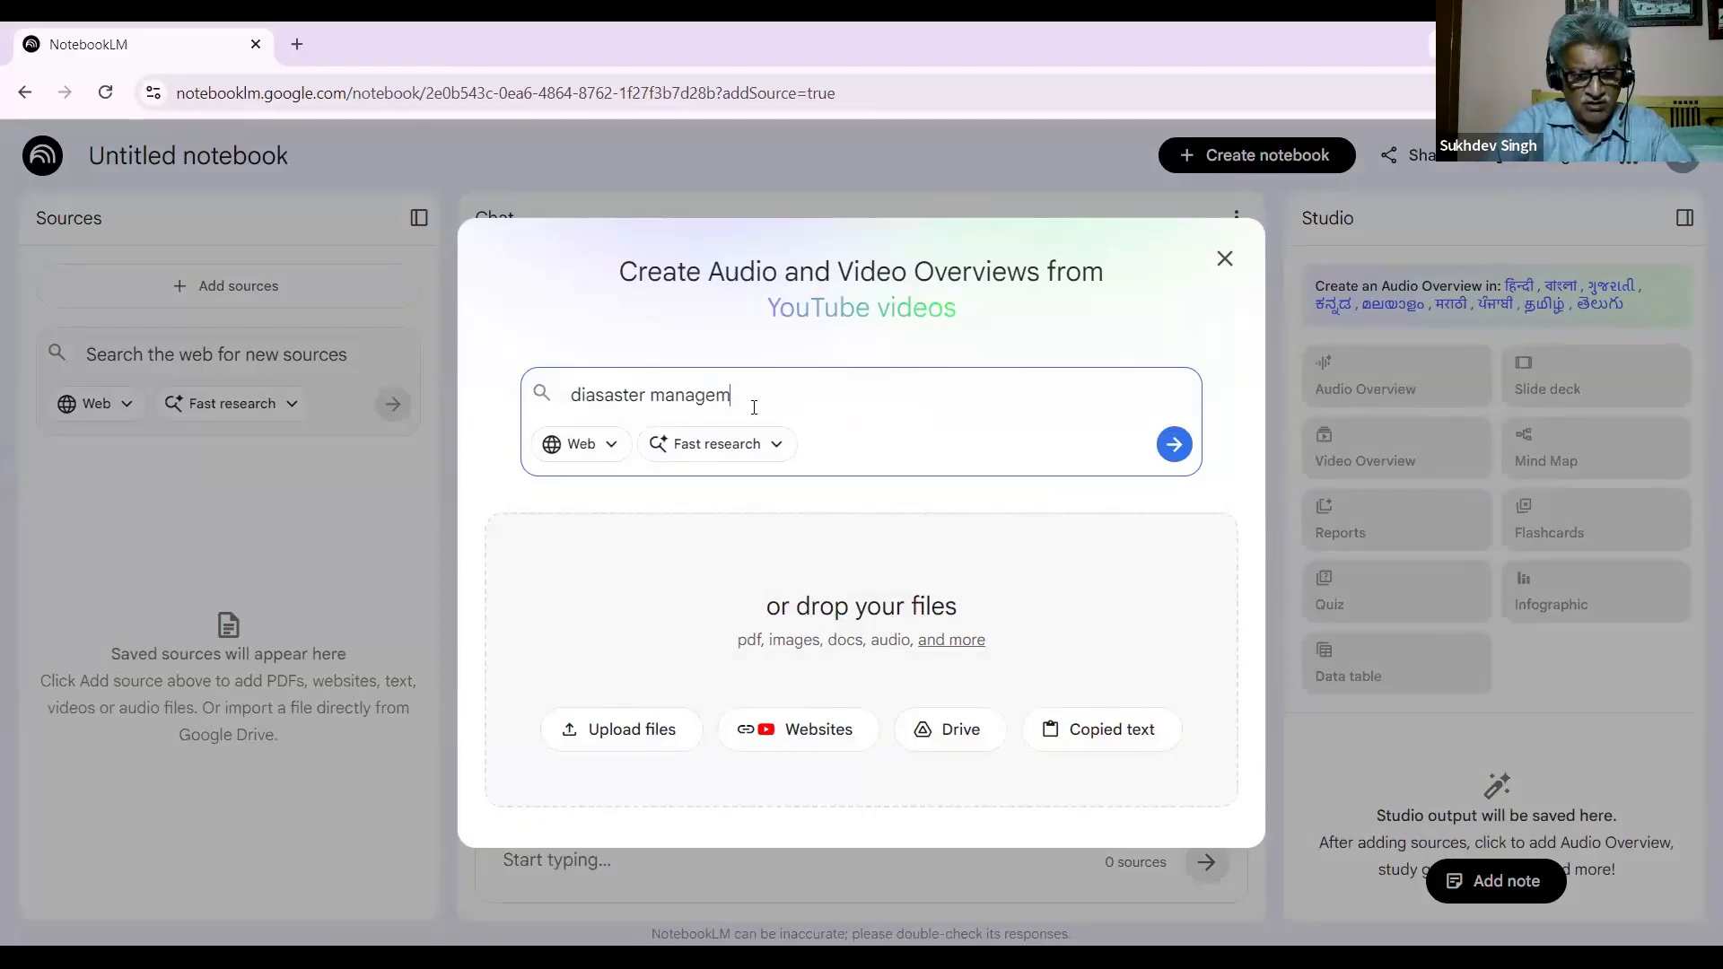
text(t)
key(BackSpace)
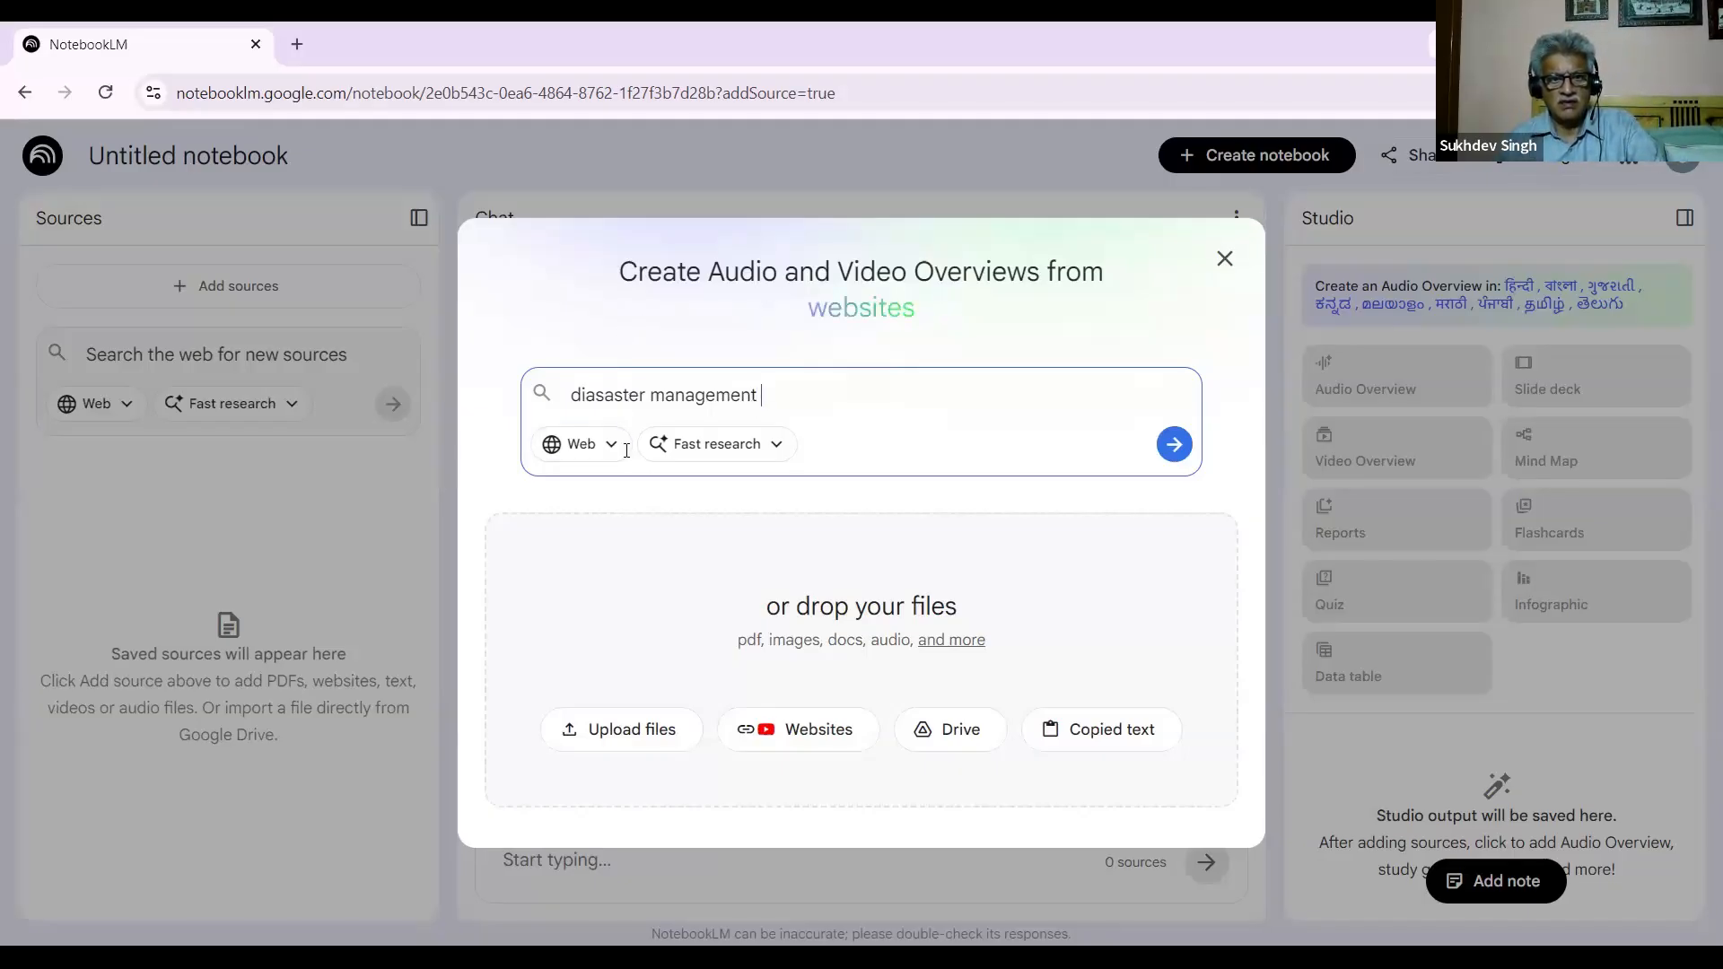
click(694, 397)
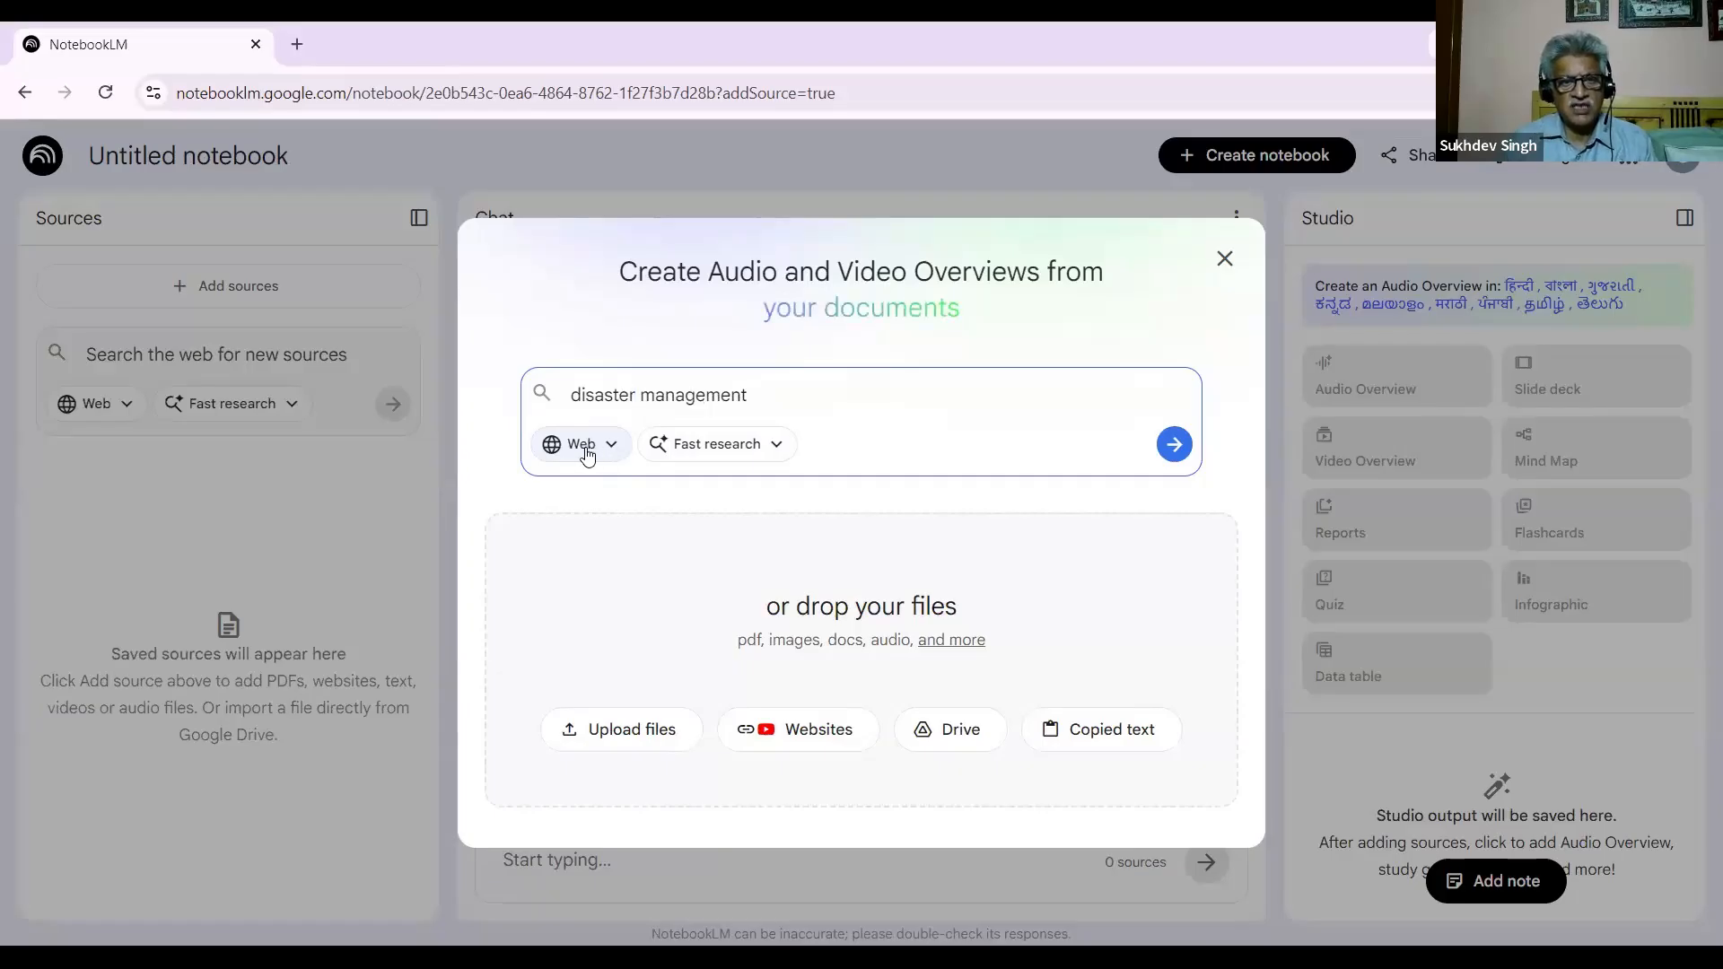
click(777, 448)
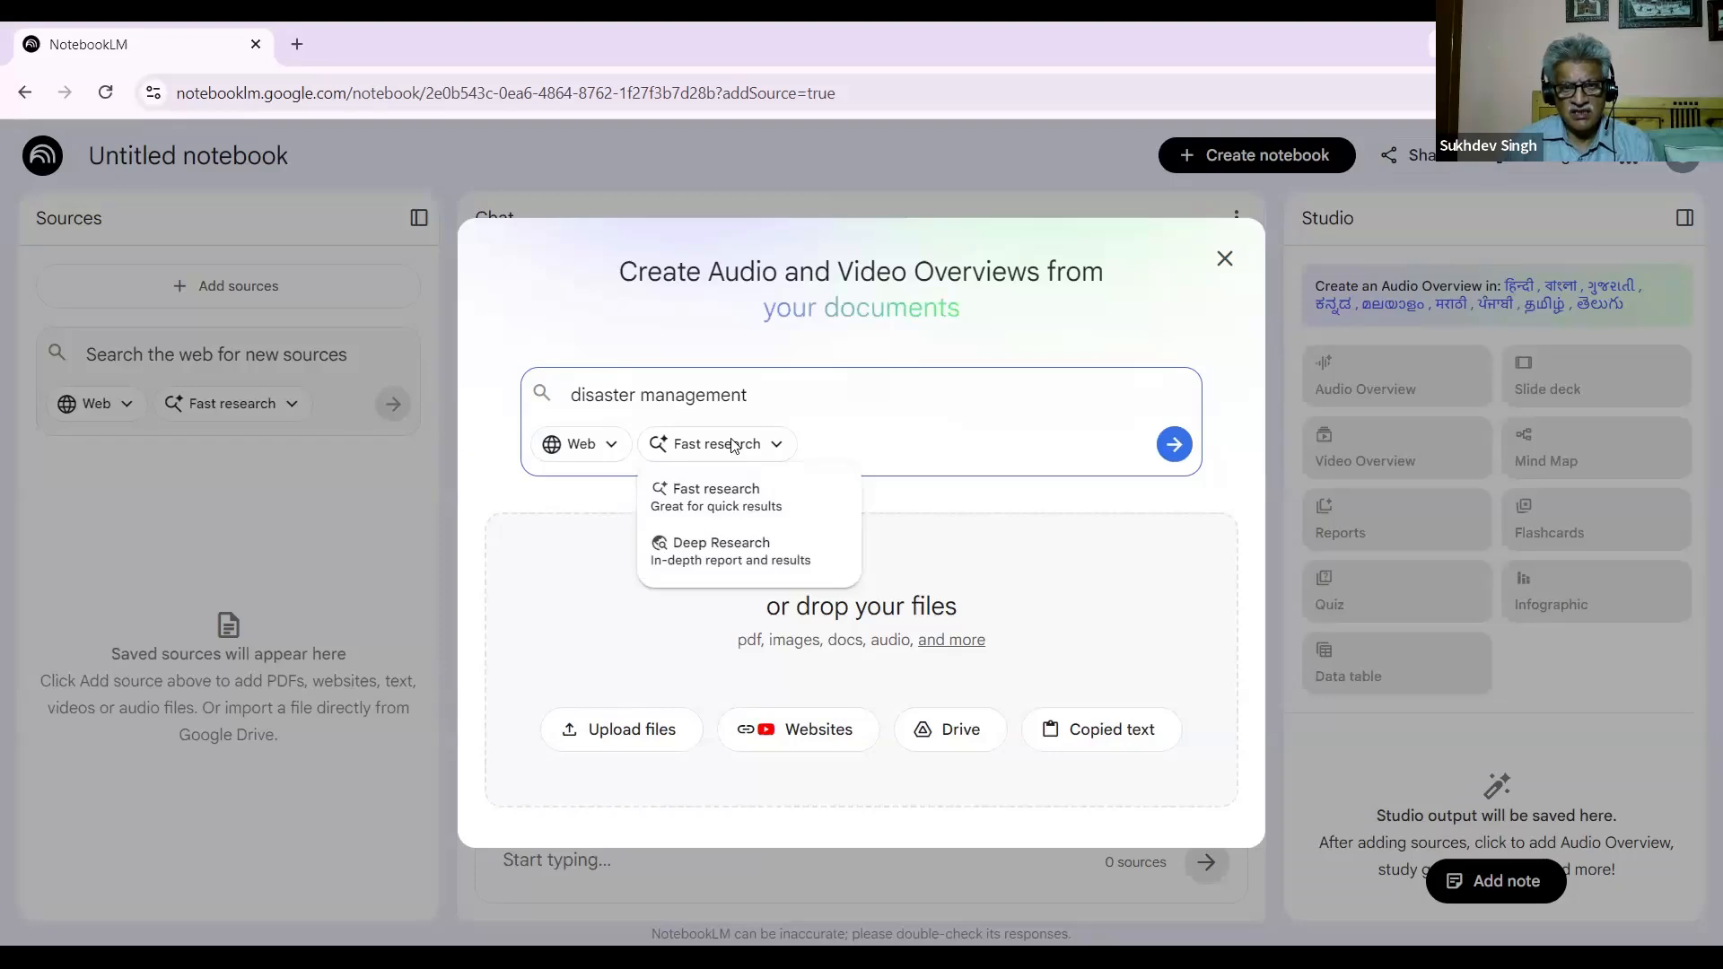
click(1174, 444)
click(1173, 444)
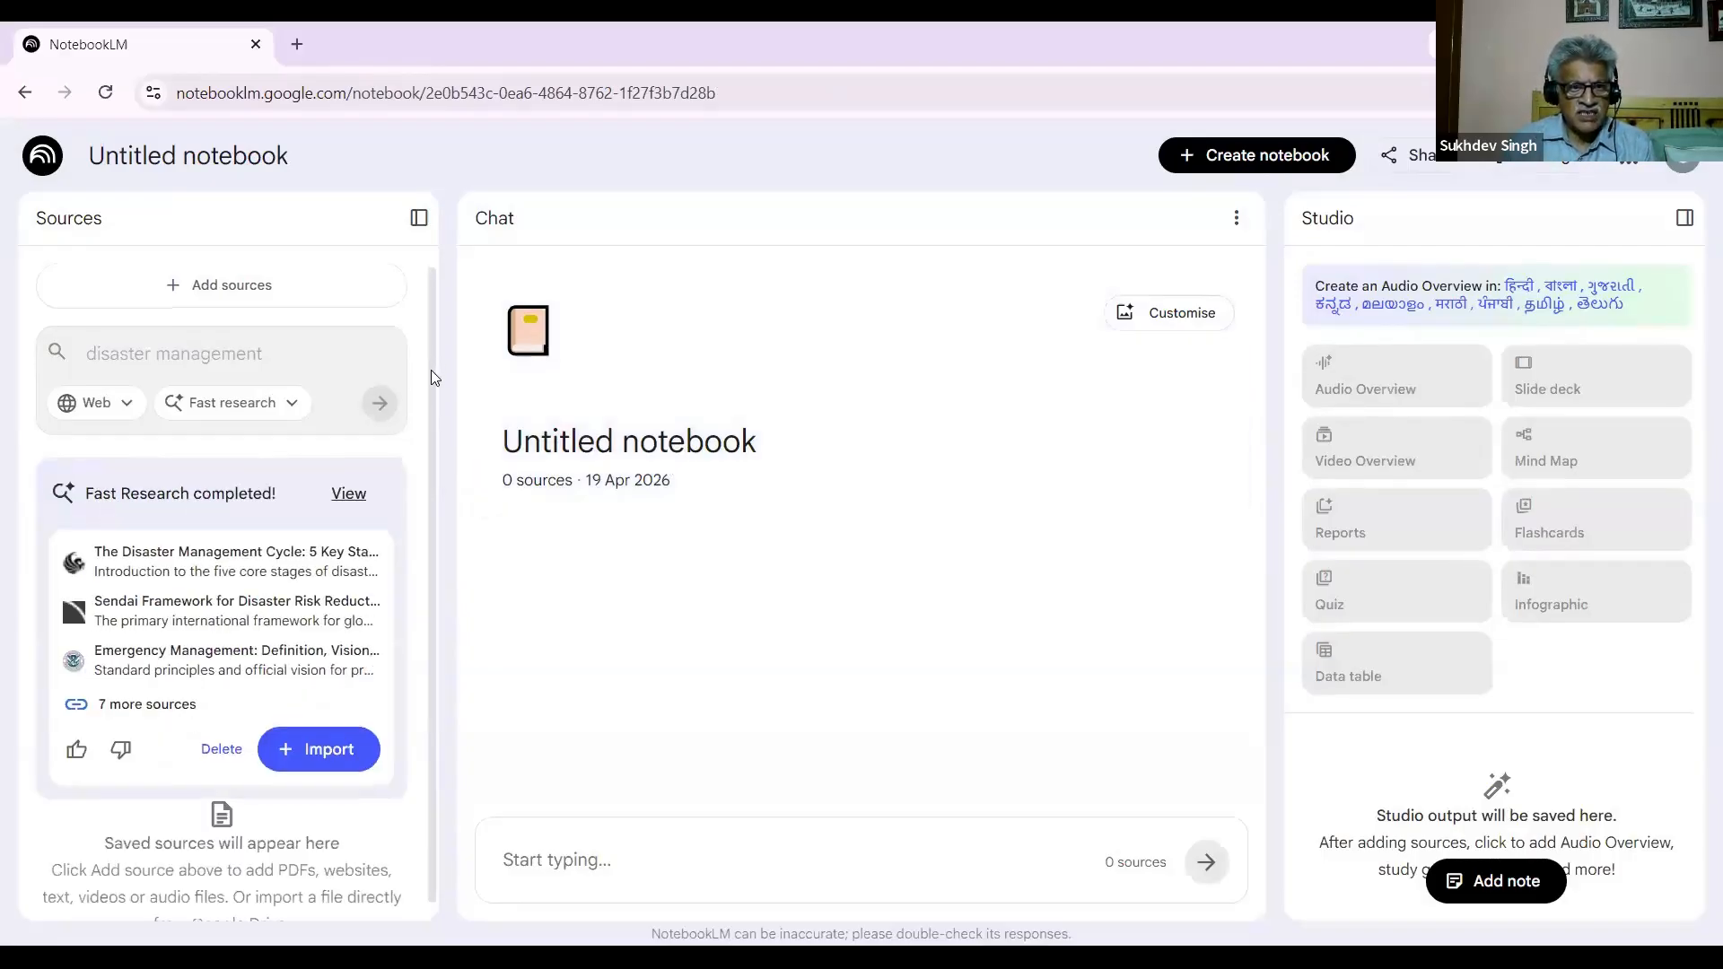
Step: Review the full list of discovered disaster management sources and import all of them into the notebook
scroll(431, 368, down, 1)
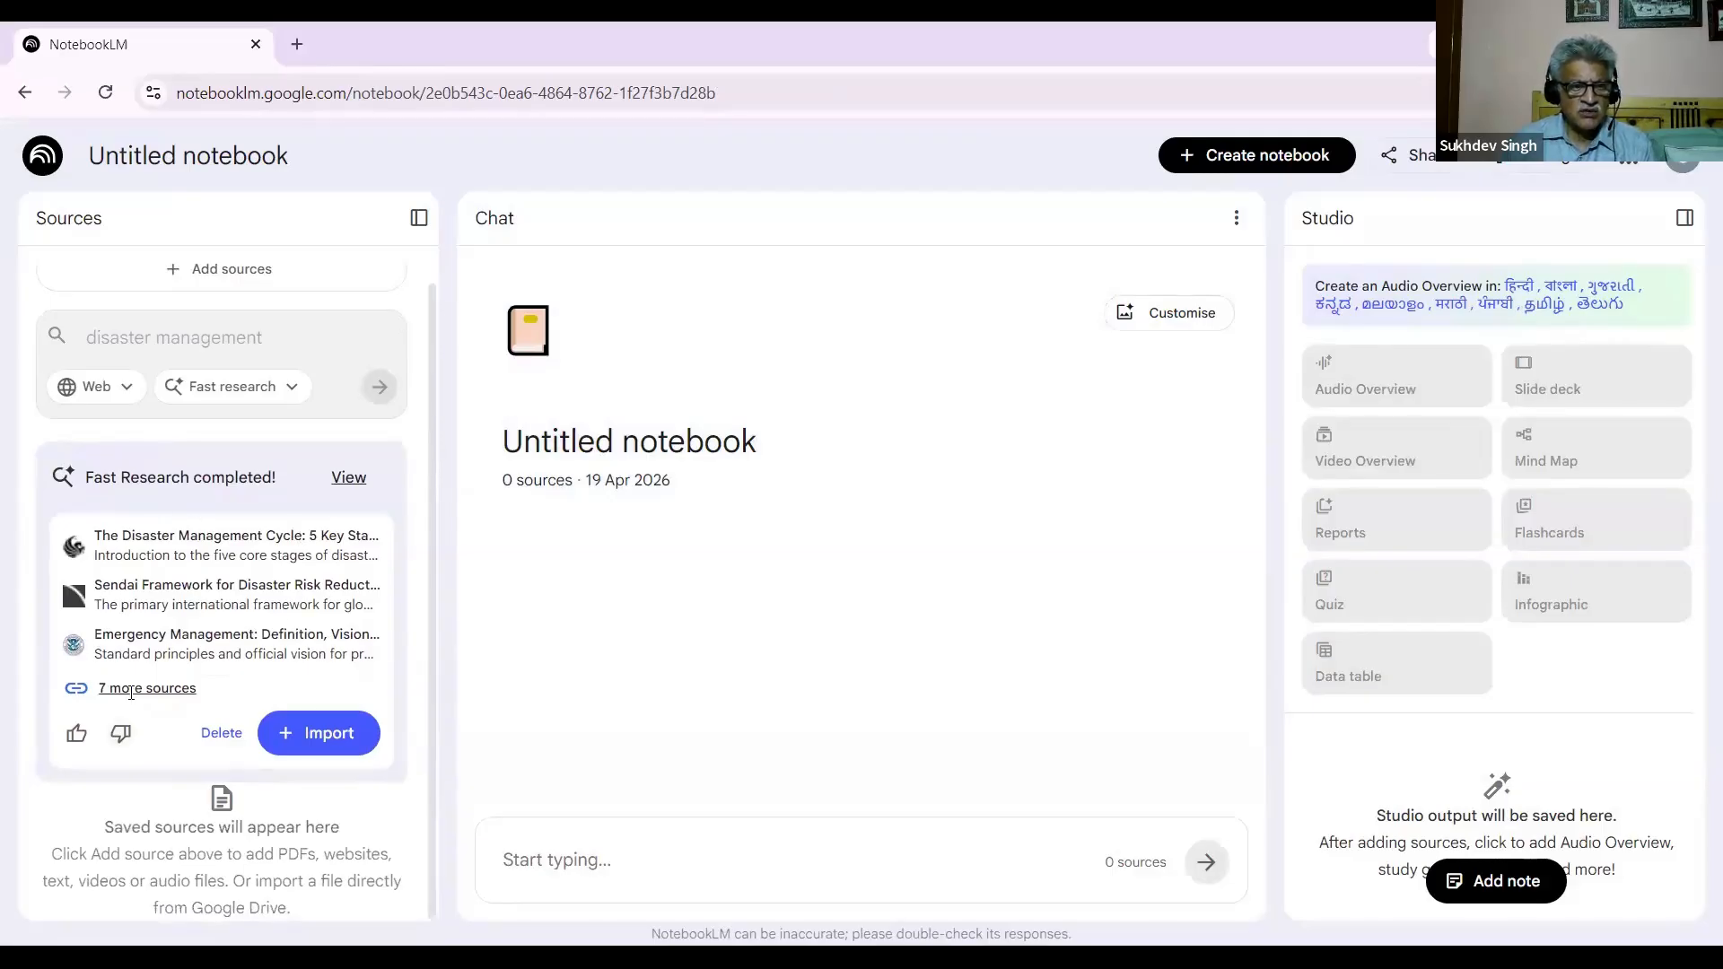
click(348, 478)
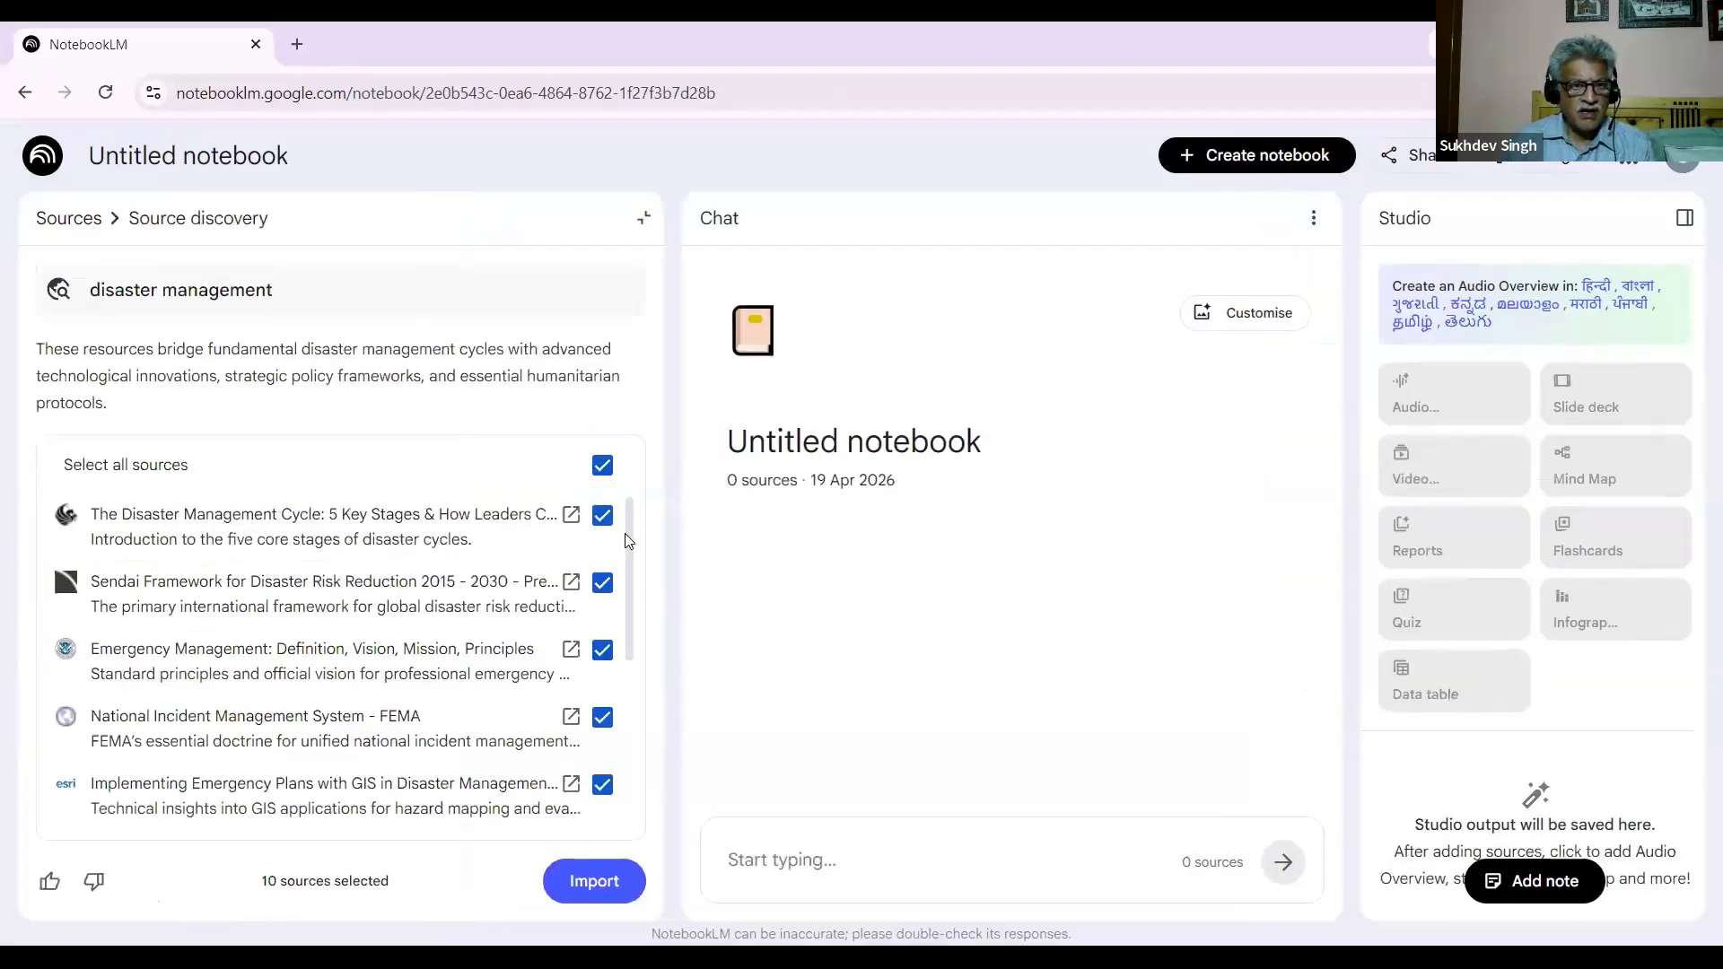
scroll(626, 529, down, 1)
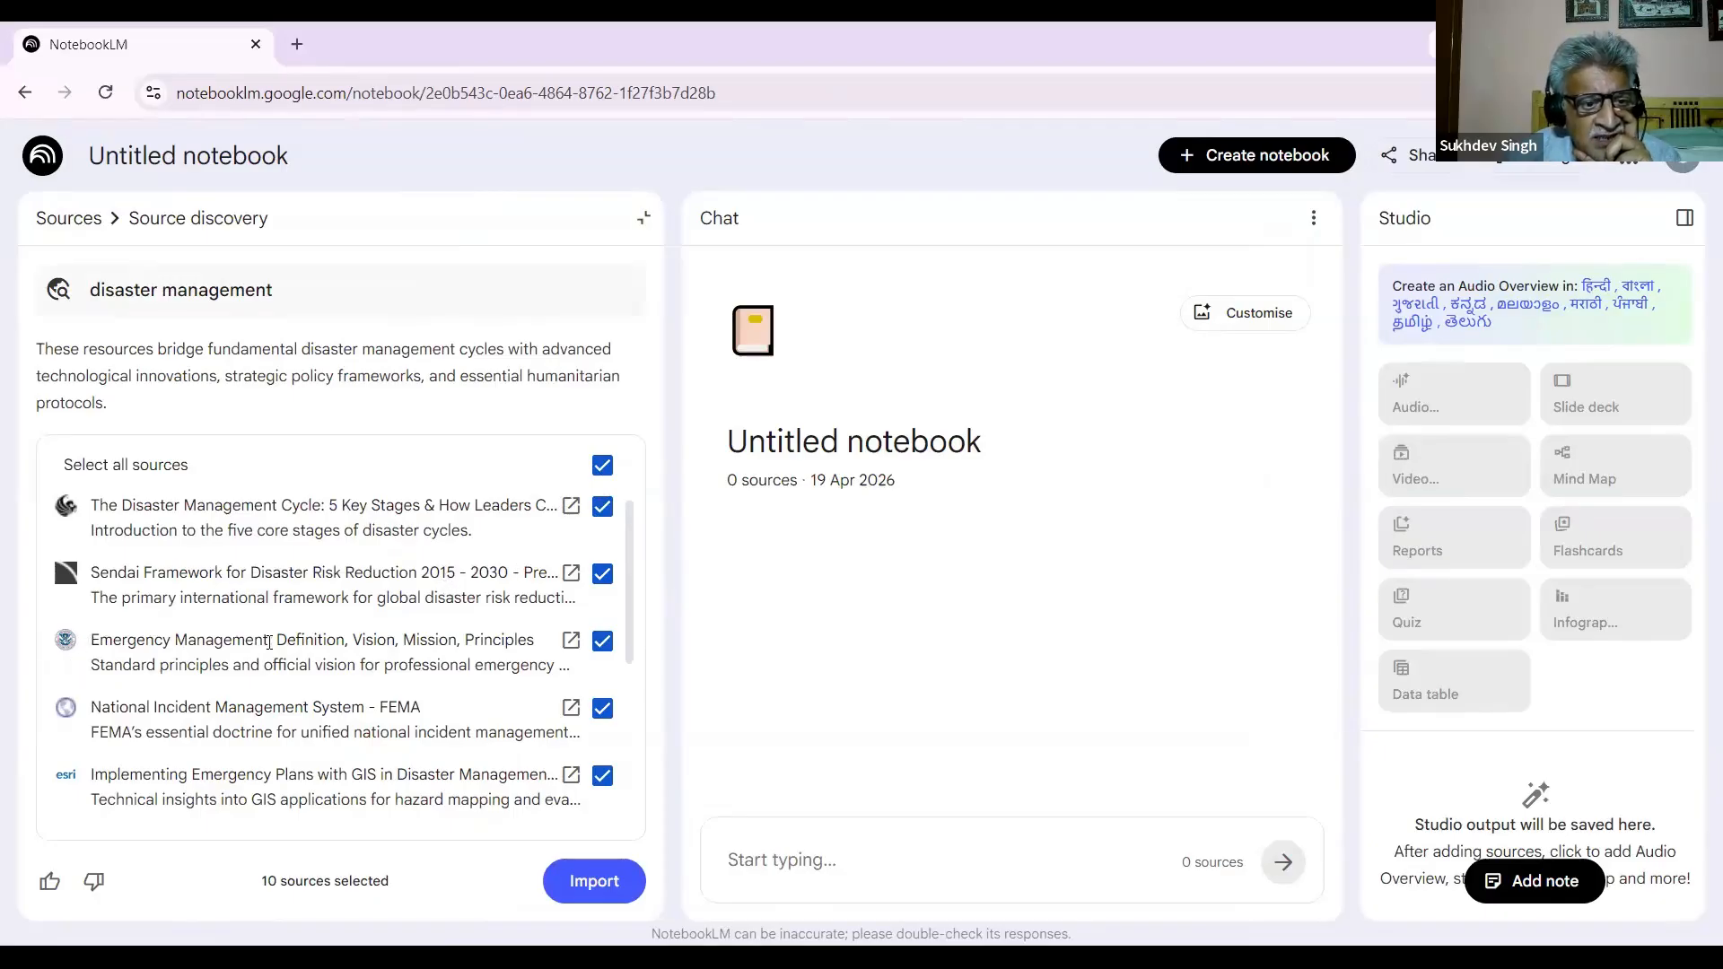
drag(626, 608, 628, 792)
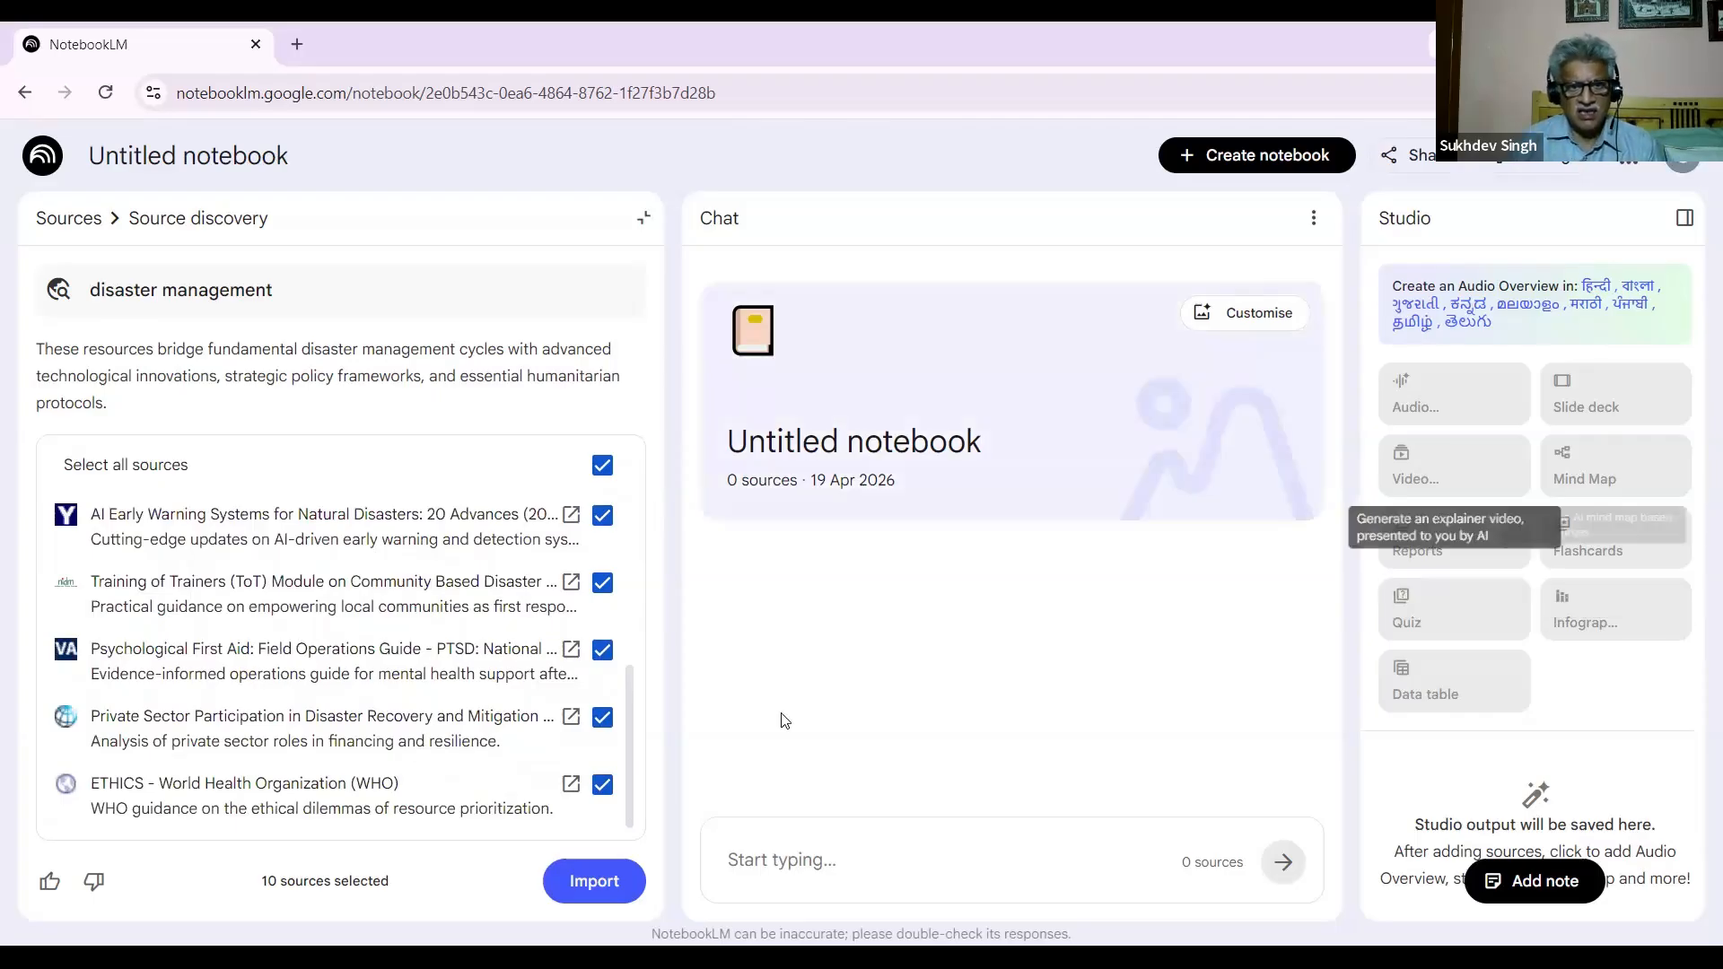
drag(628, 752, 641, 551)
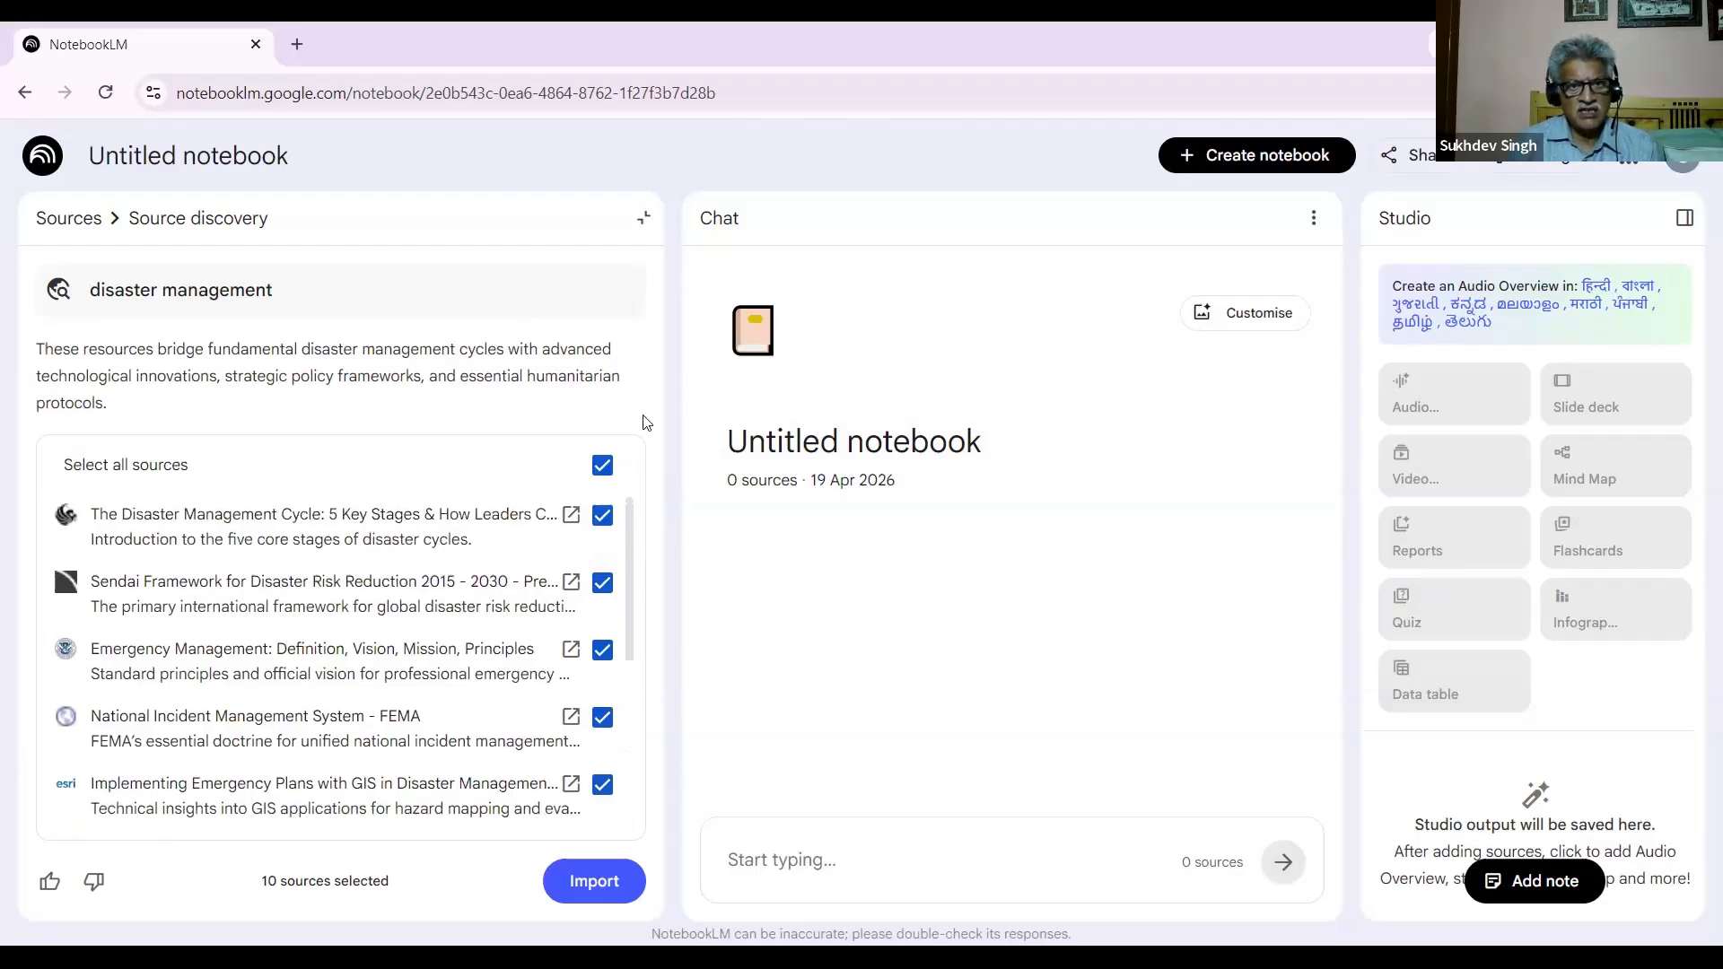
click(641, 222)
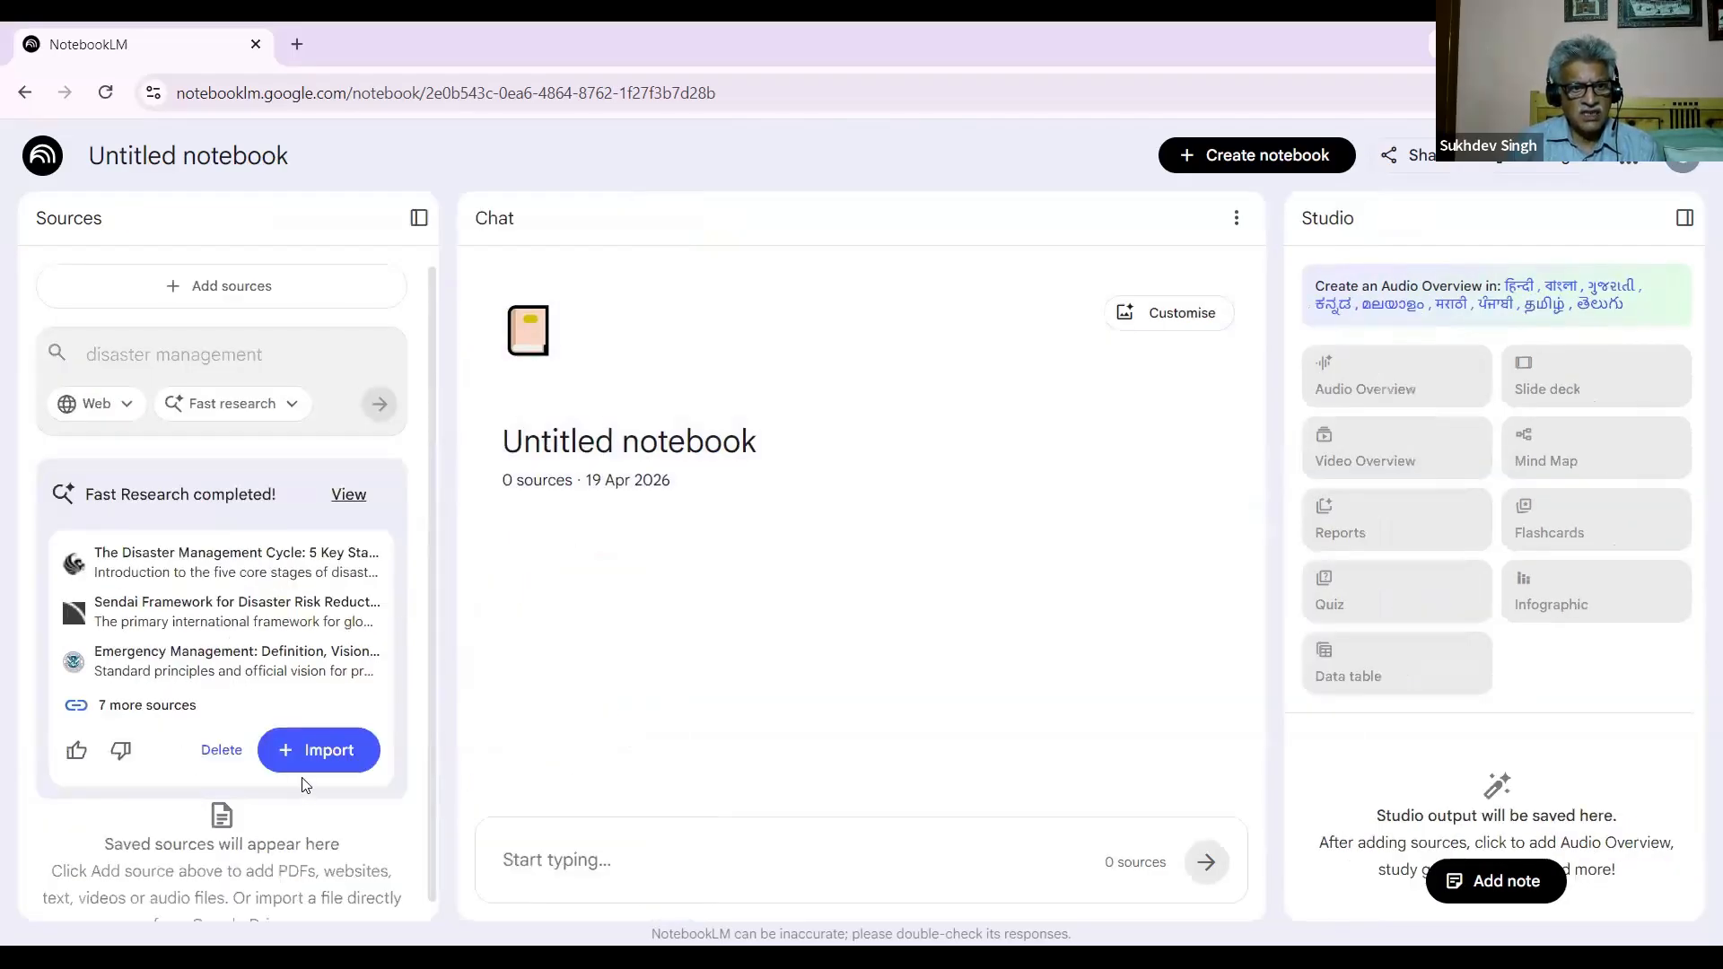
click(307, 761)
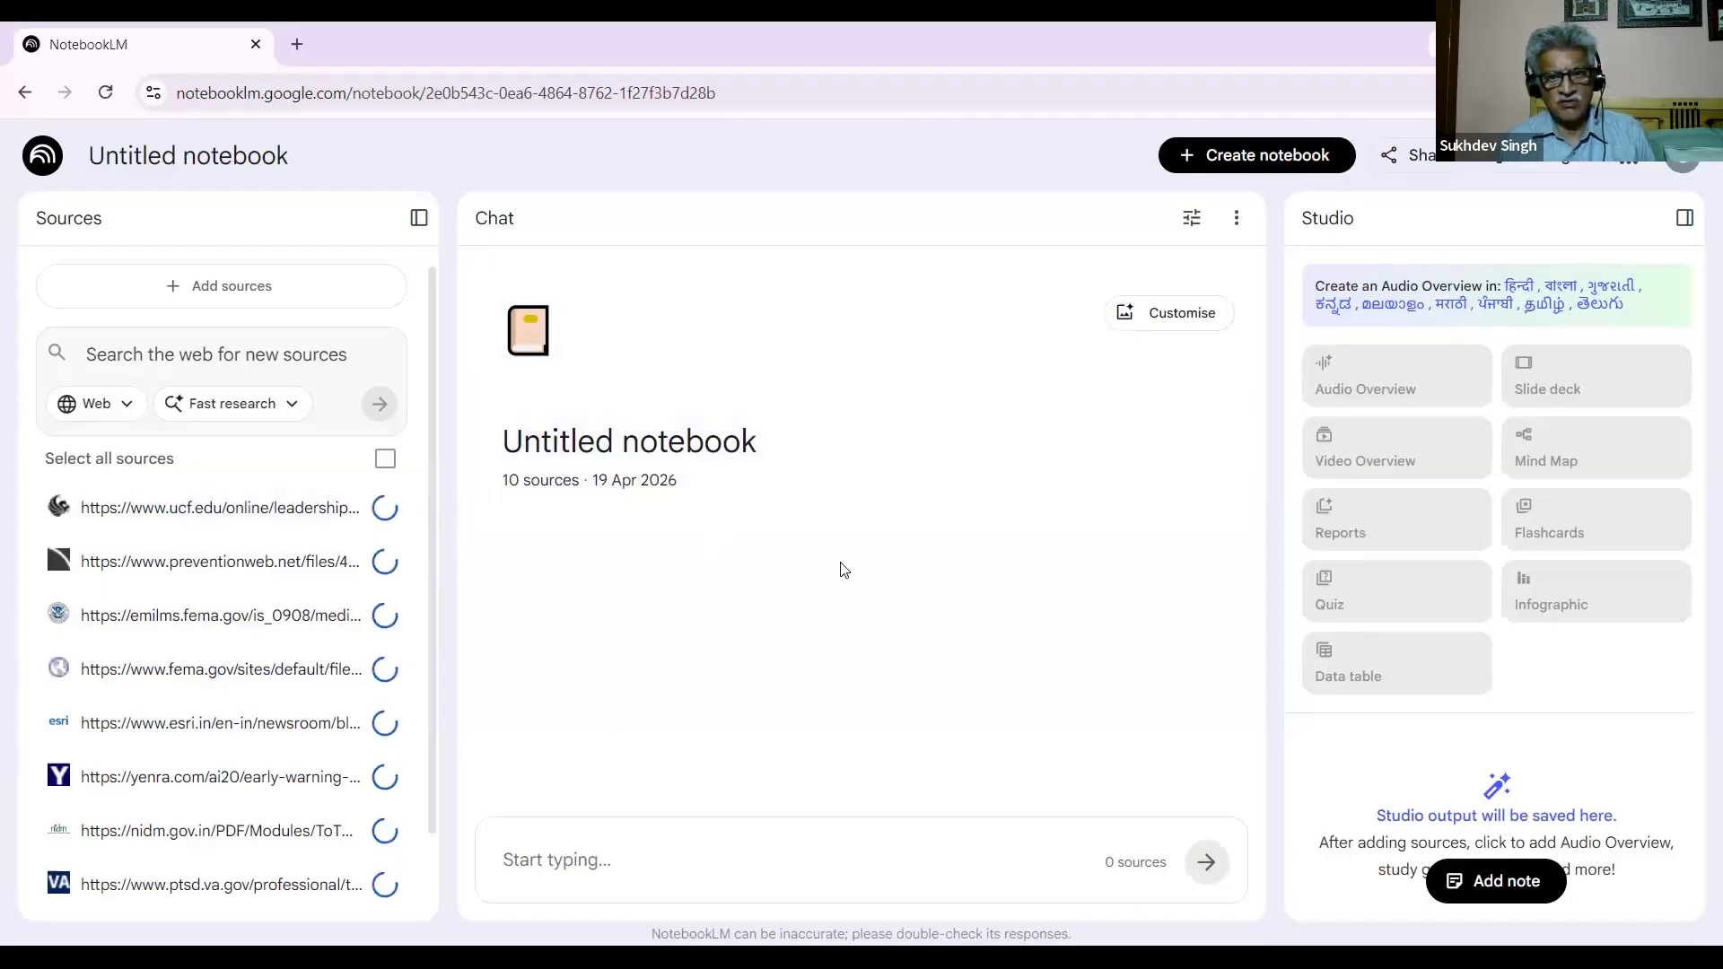
Step: Open the notebook "The Intelligent Library: AI Governance, Literacy, and Research Evolution" and check the progress of its Studio outputs
click(43, 160)
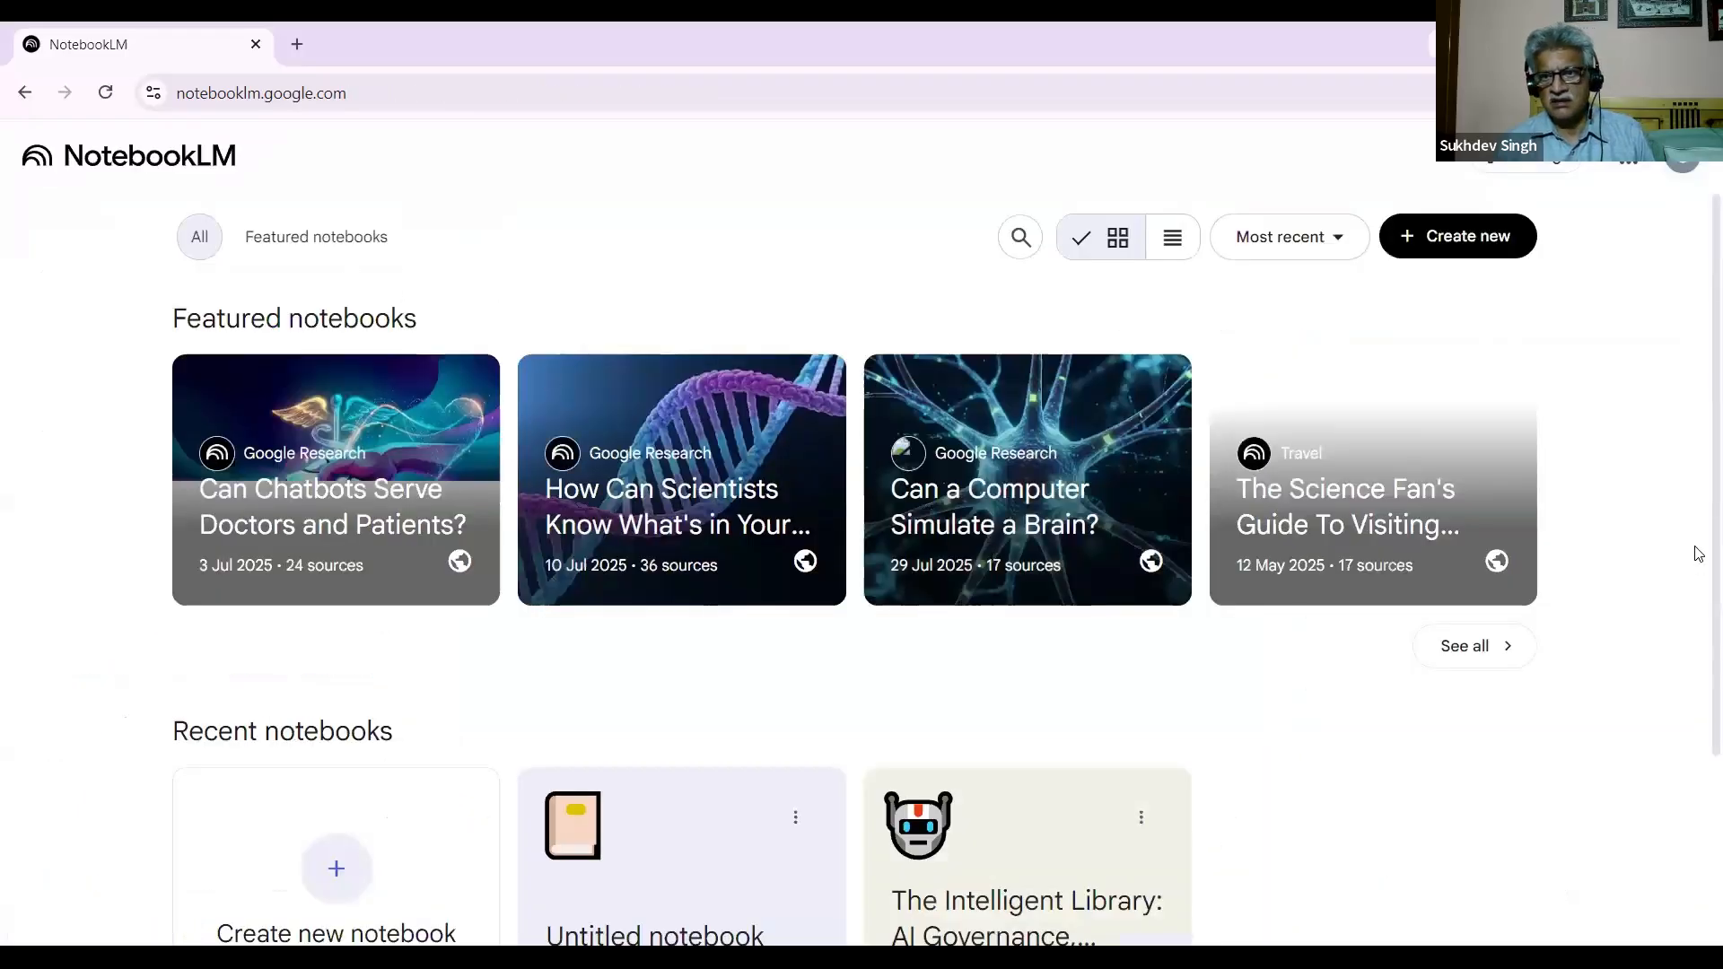
scroll(1699, 491, down, 2)
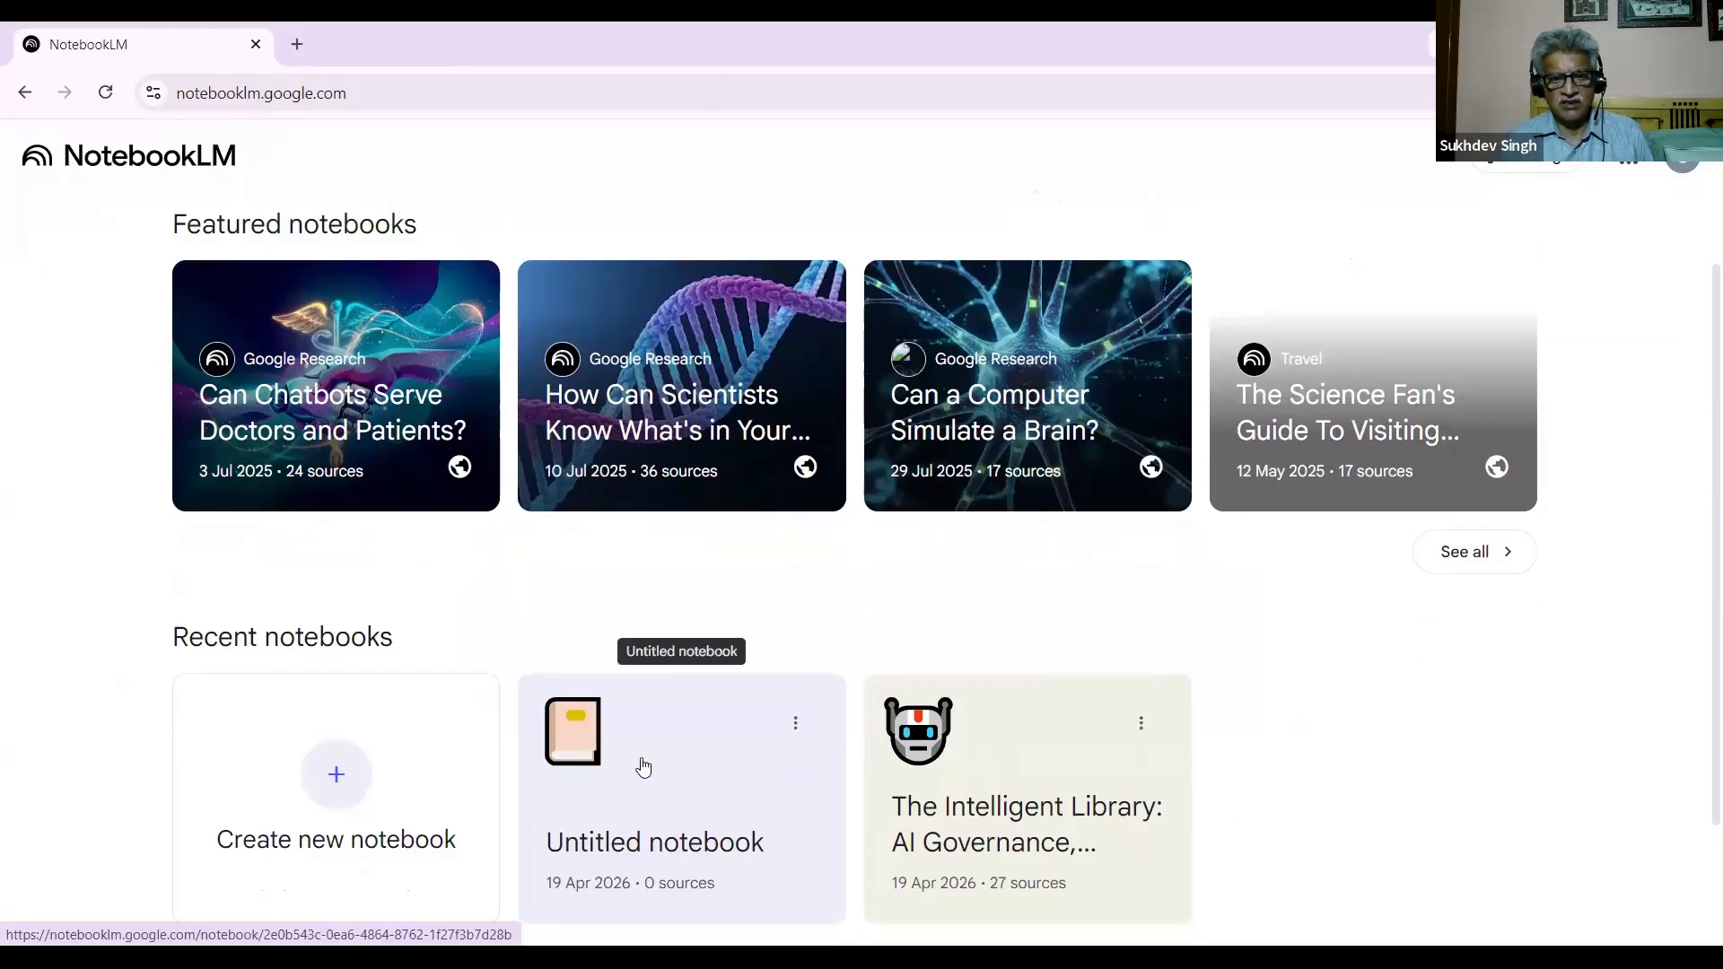
click(996, 800)
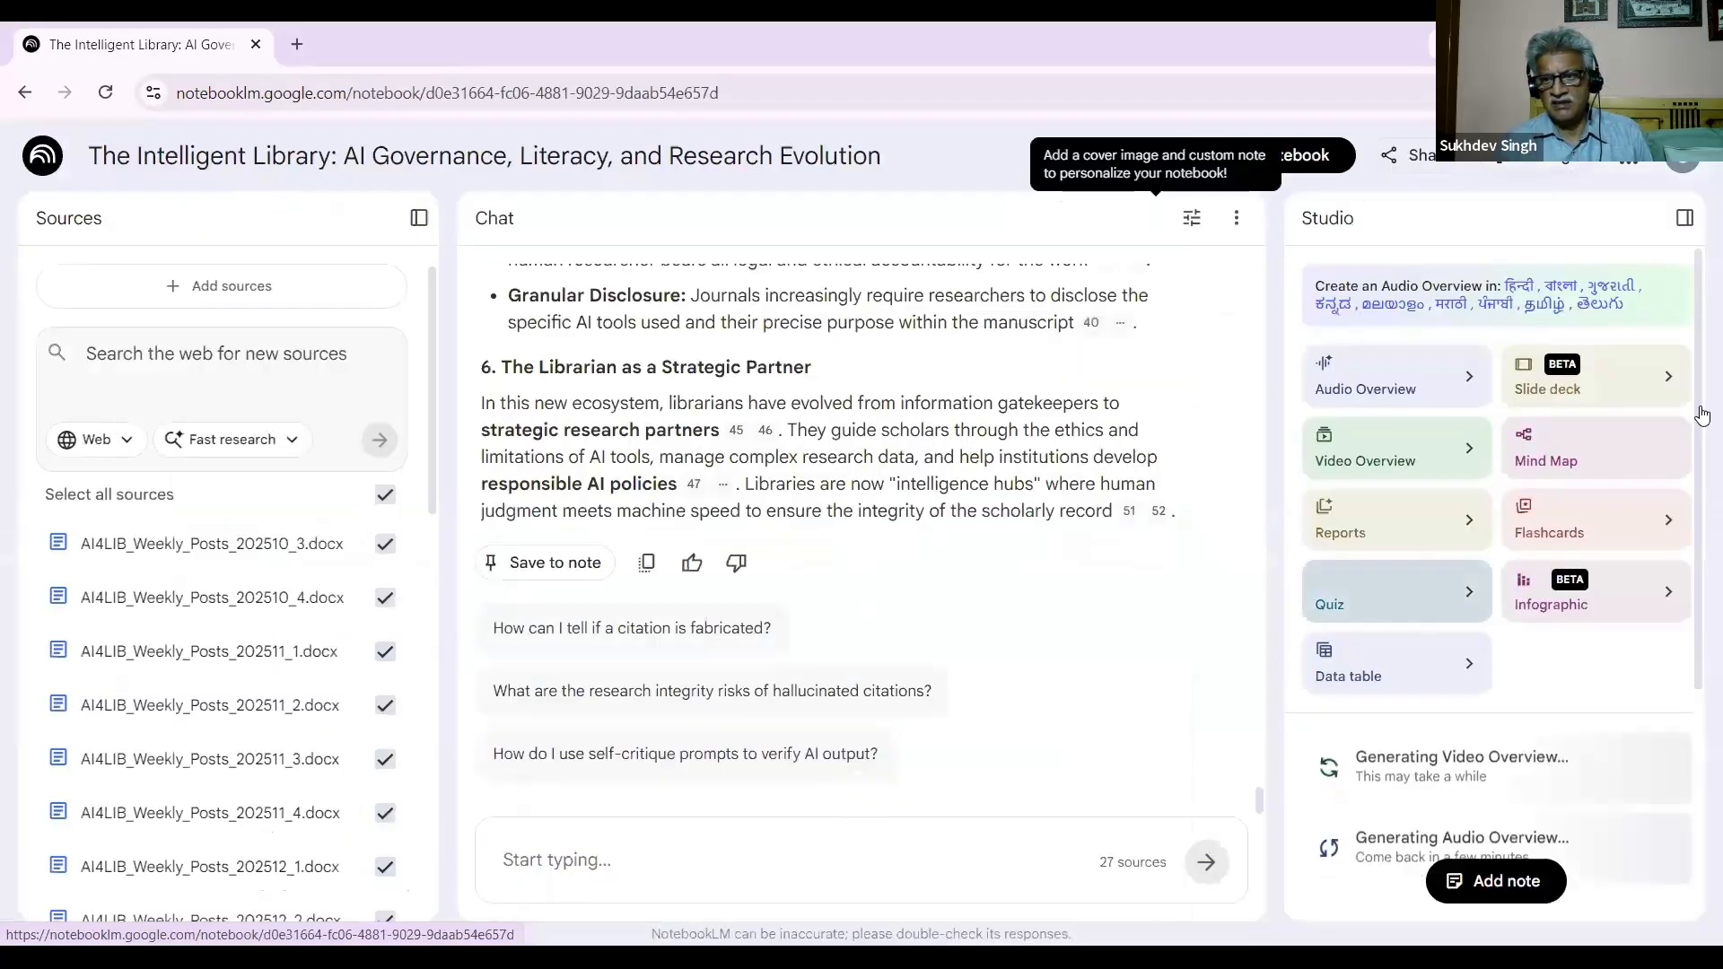
drag(1697, 449, 1698, 570)
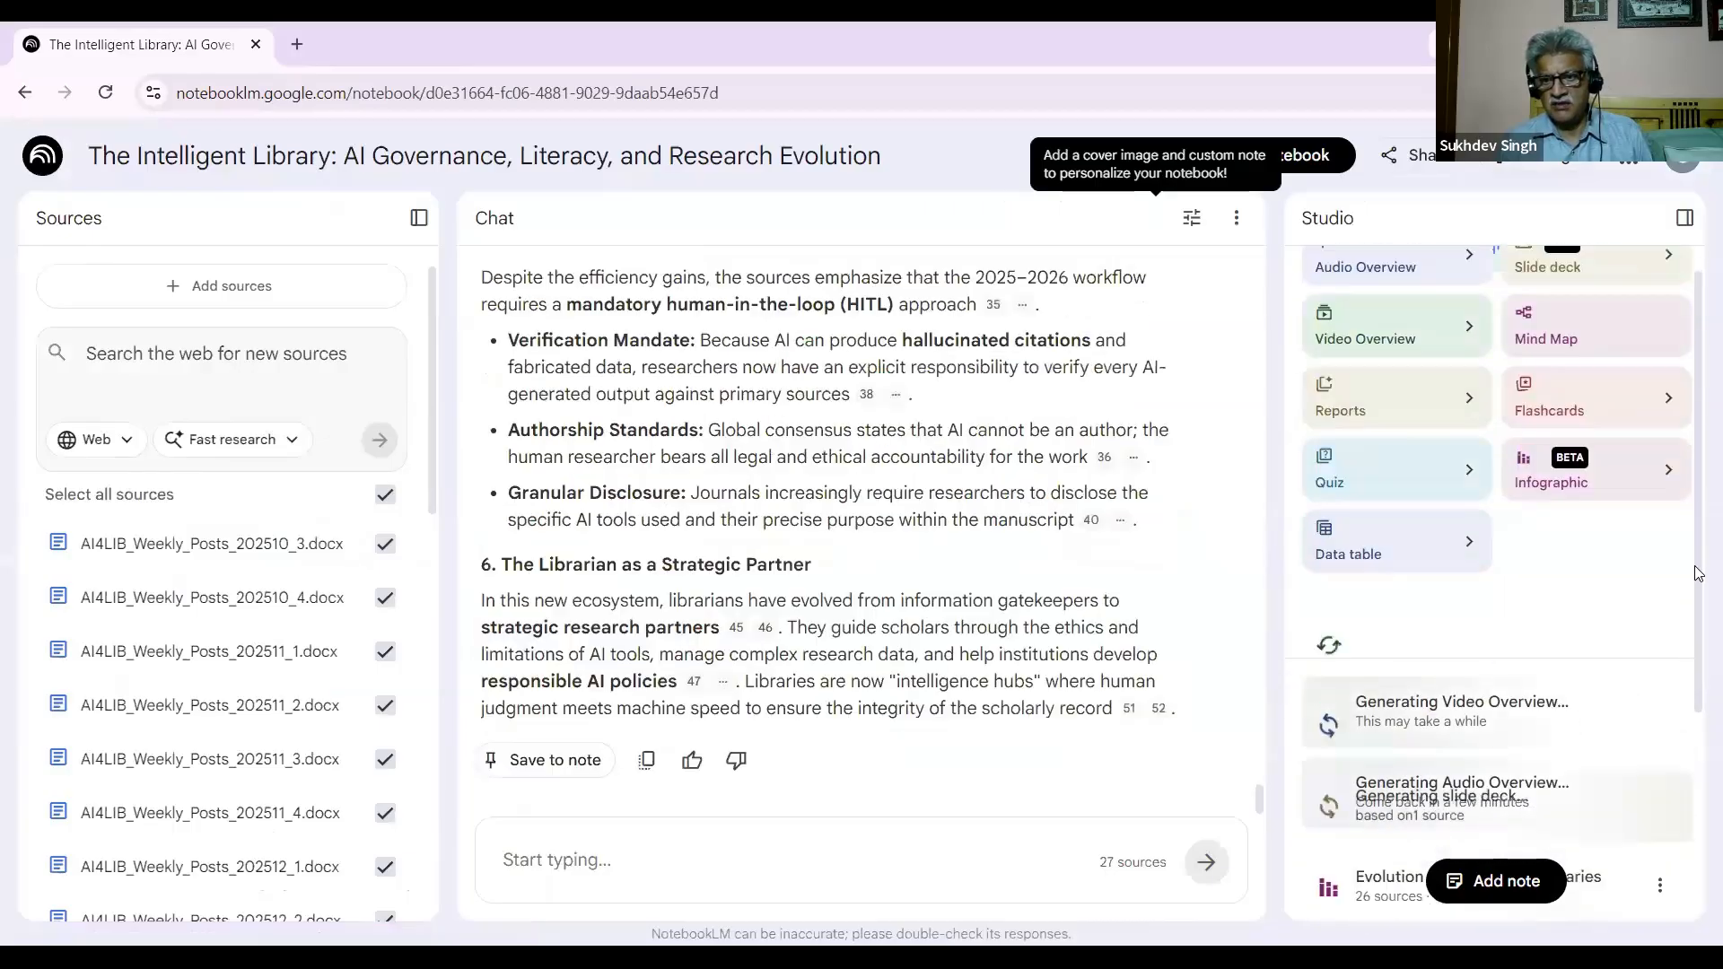
scroll(1575, 696, down, 3)
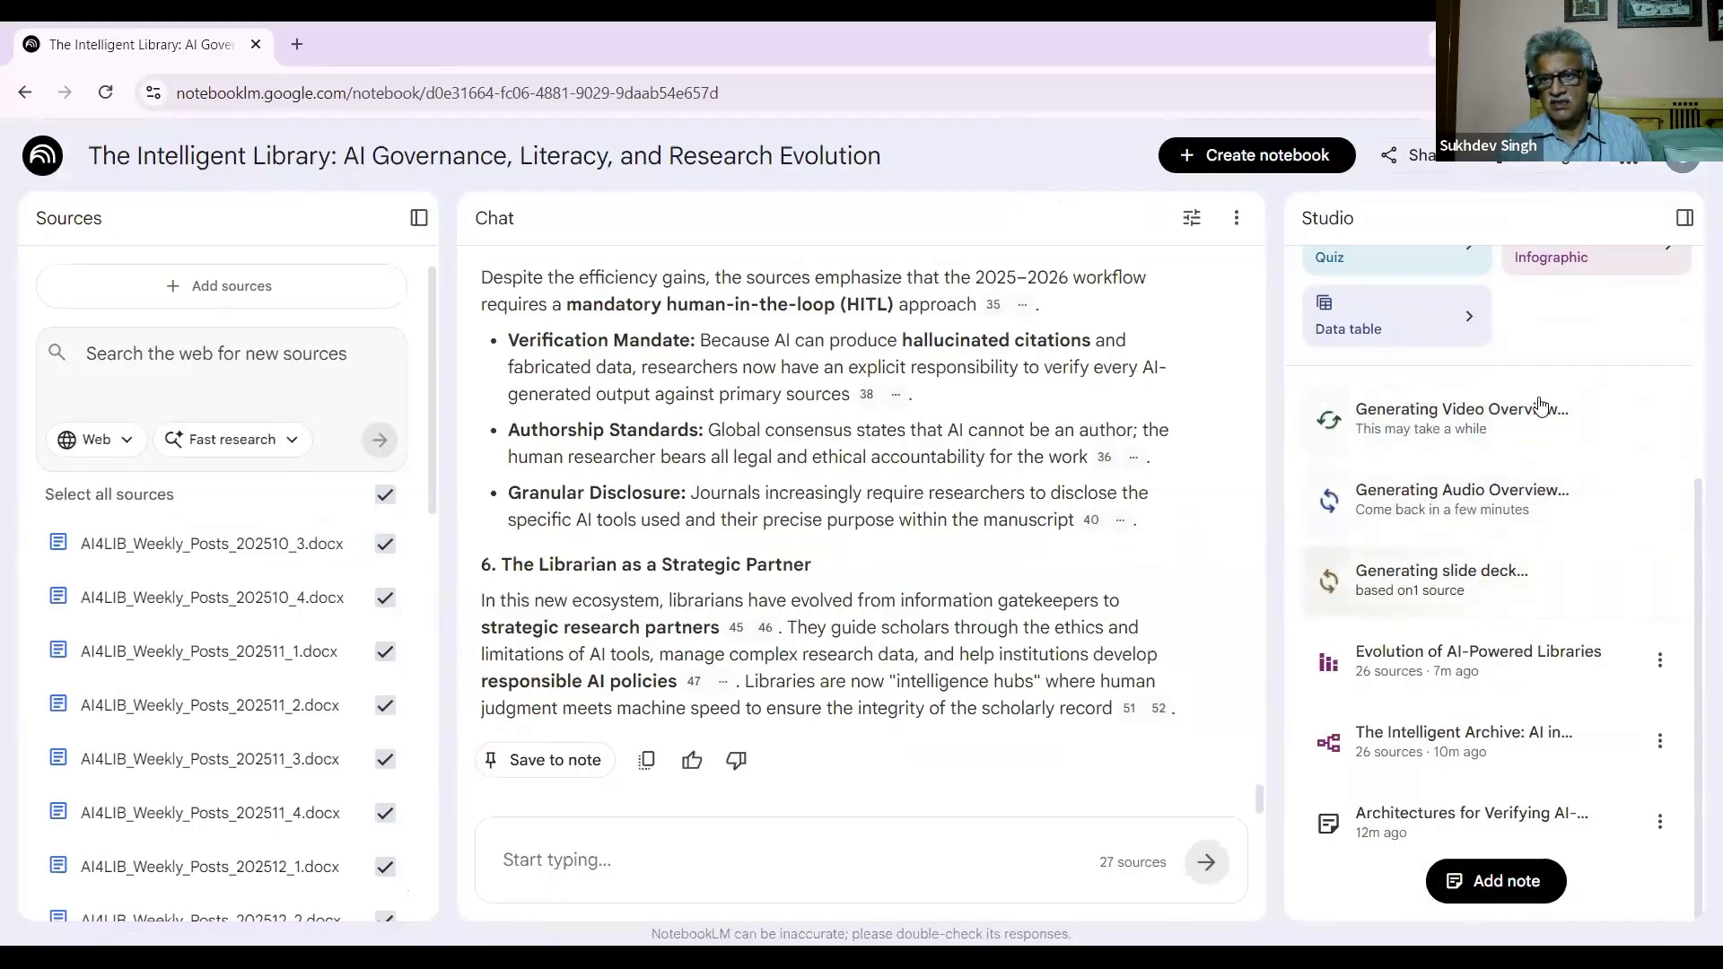
scroll(1656, 254, up, 3)
scroll(1655, 247, up, 2)
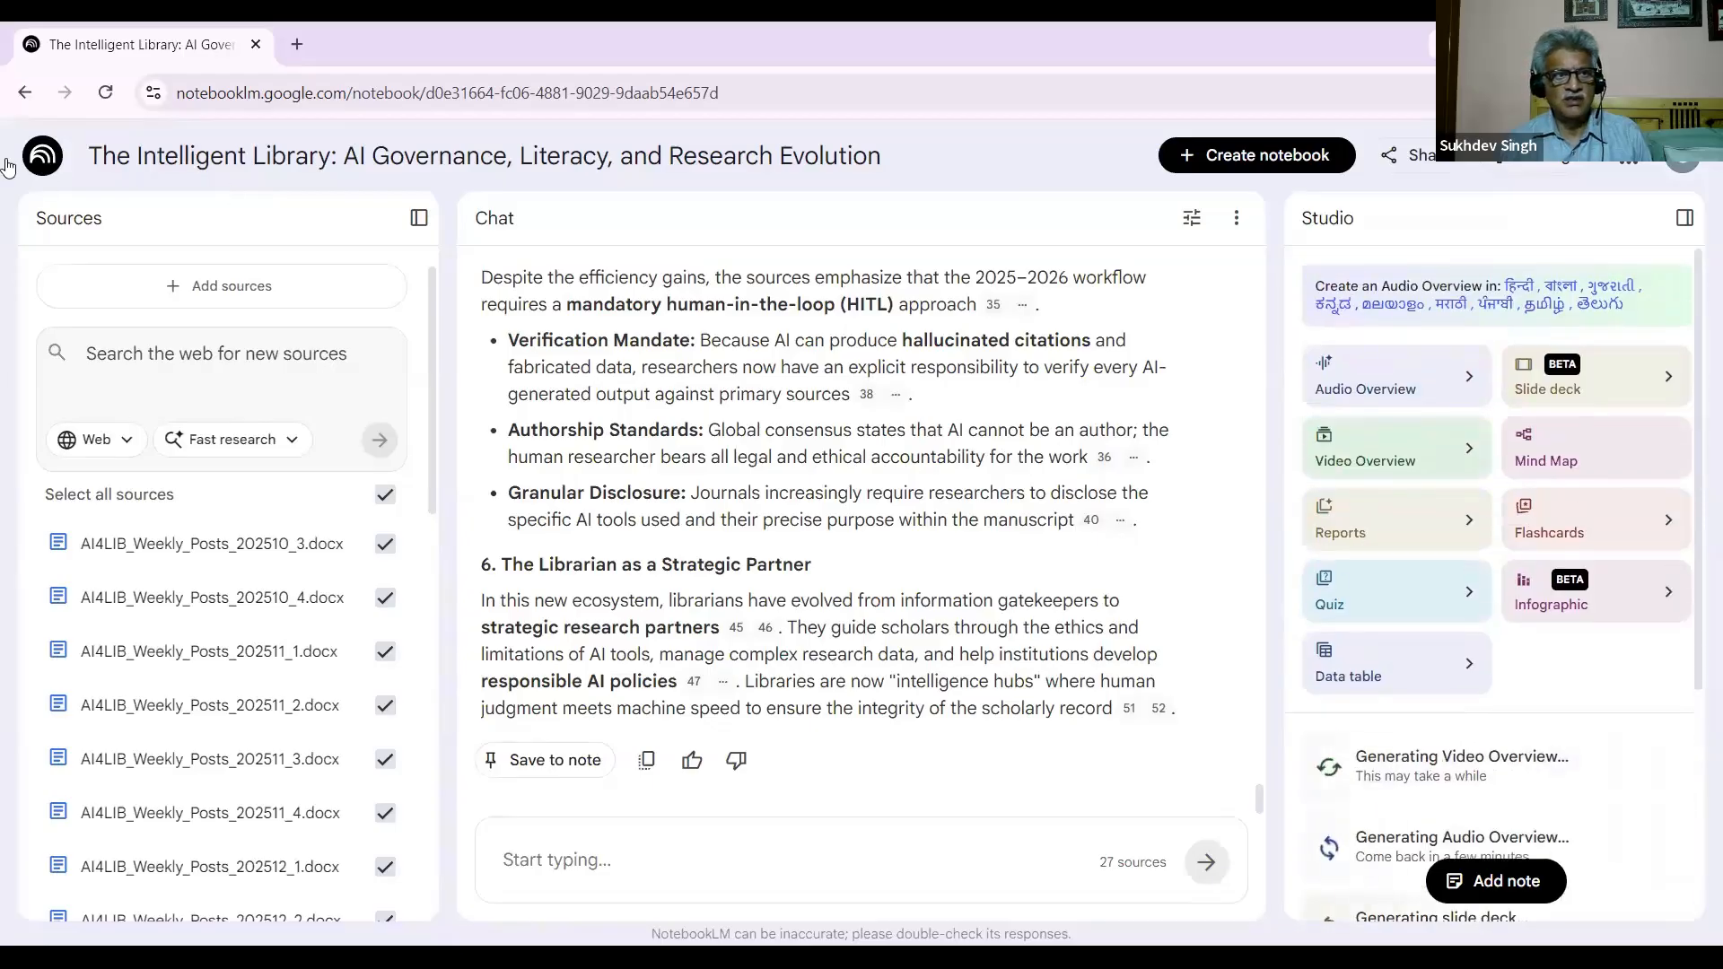
Step: Return to the new disaster management notebook and read the generated source summary and suggested questions
click(26, 93)
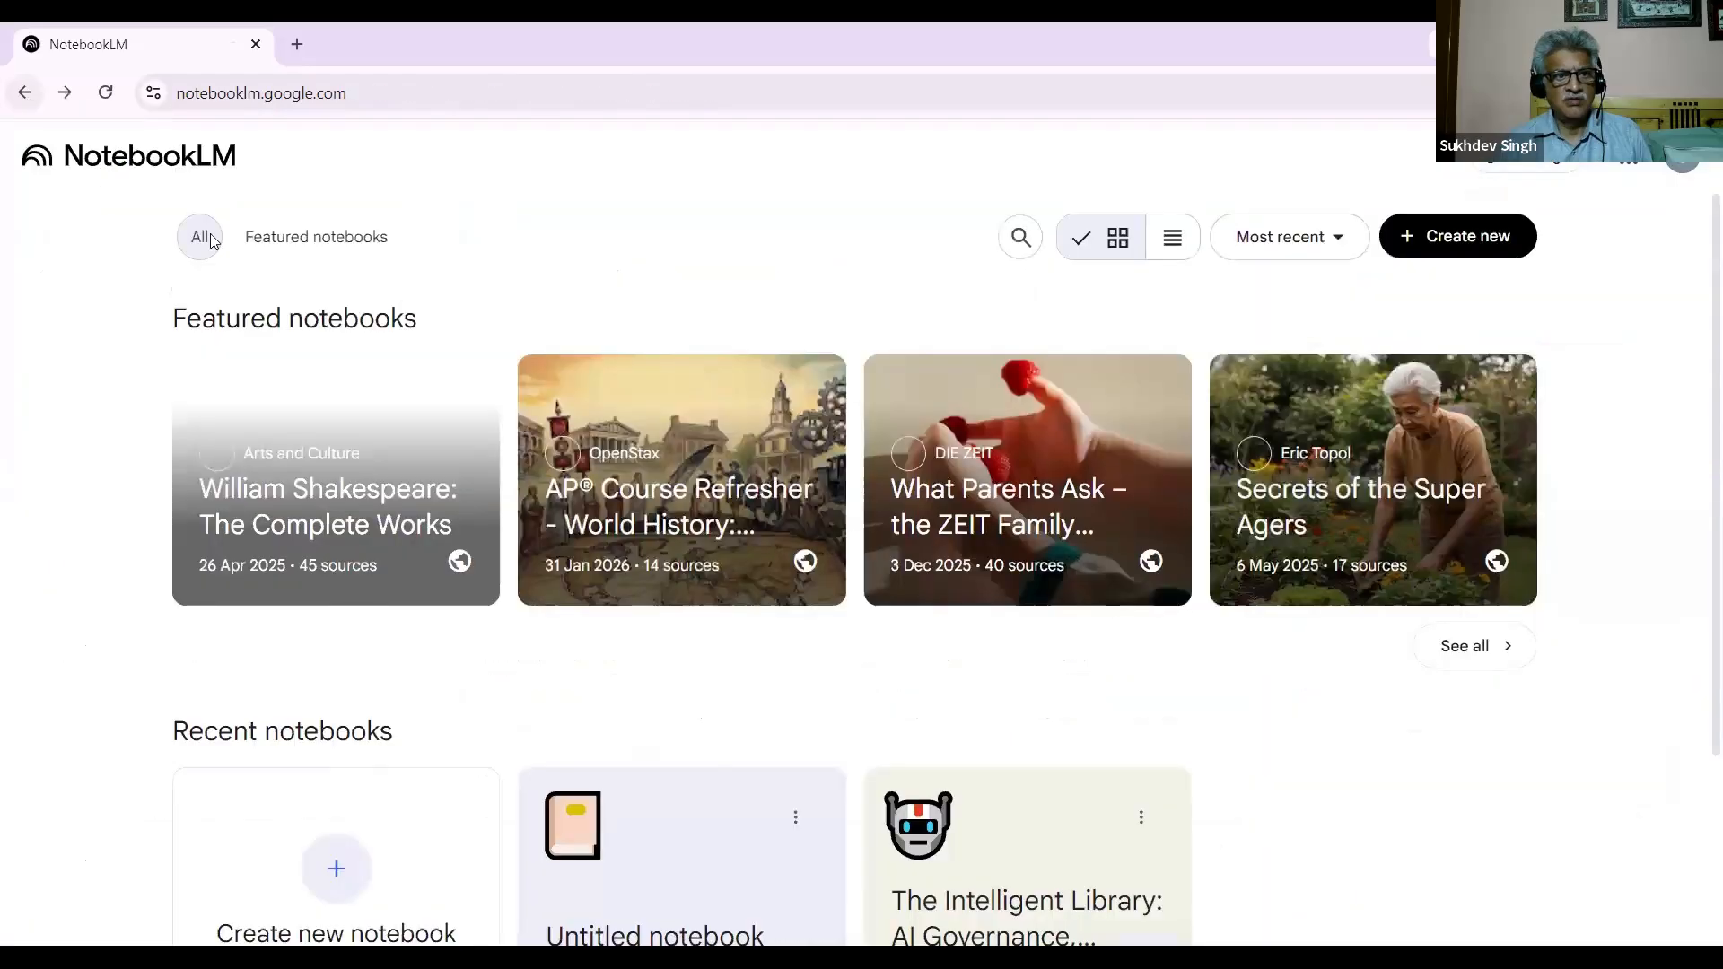
click(755, 829)
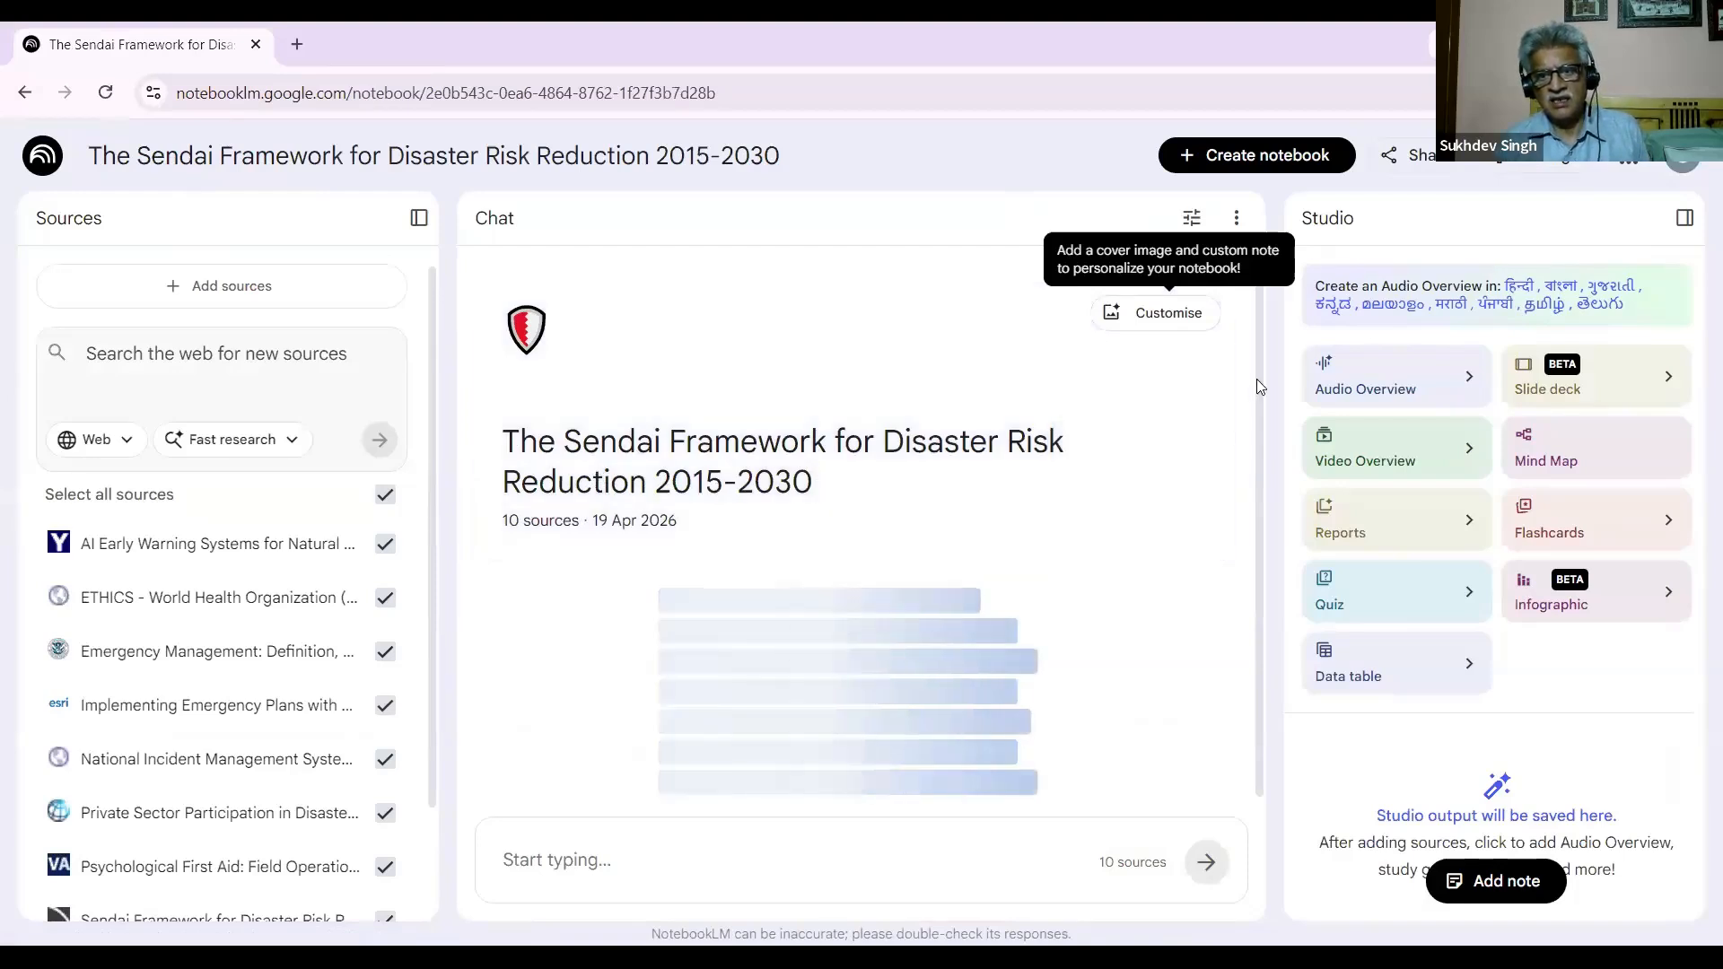
drag(1260, 429, 1260, 472)
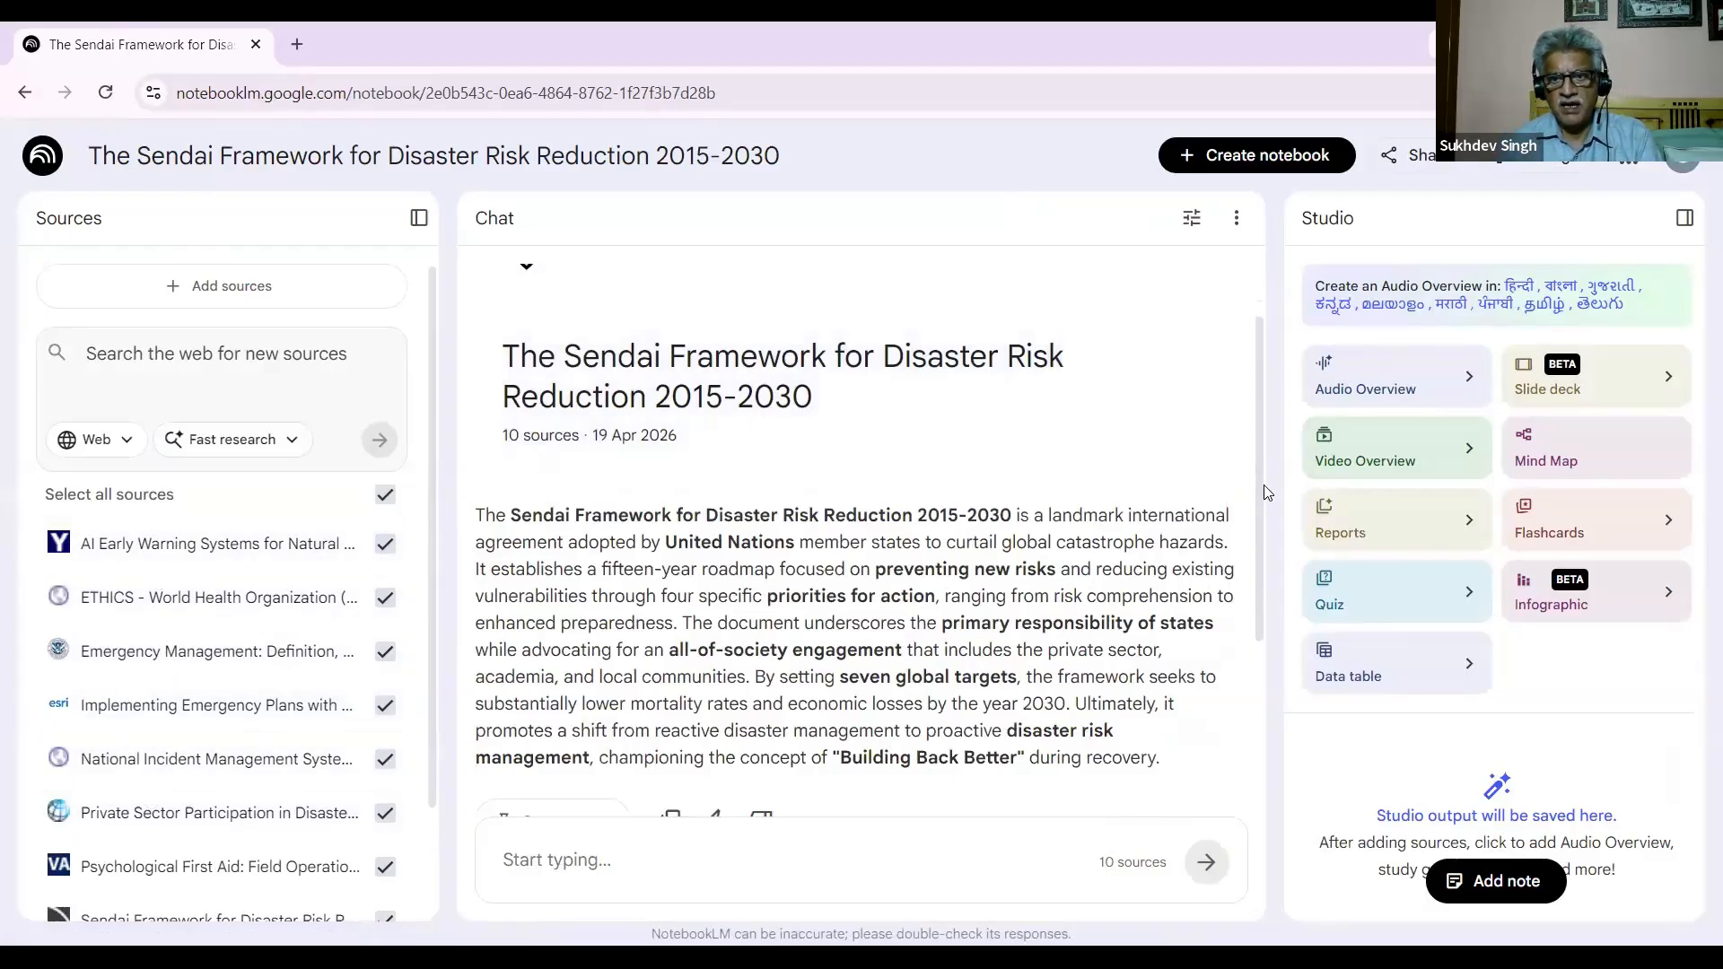
drag(1257, 535, 1259, 629)
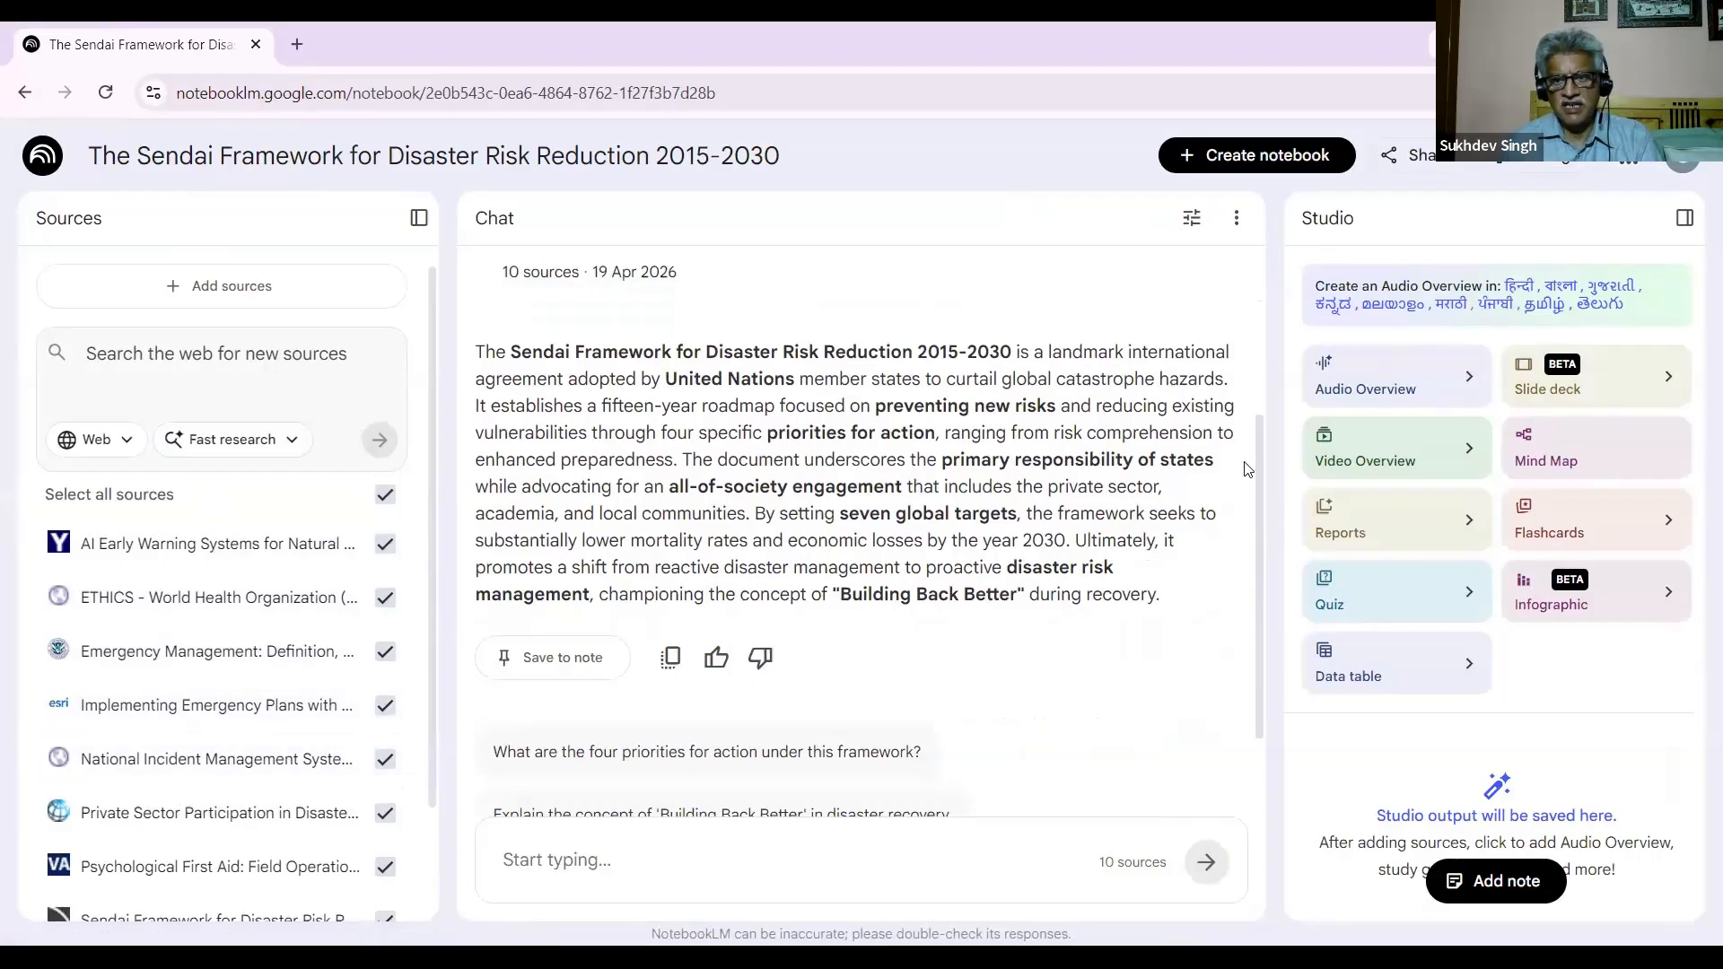
scroll(1246, 584, down, 2)
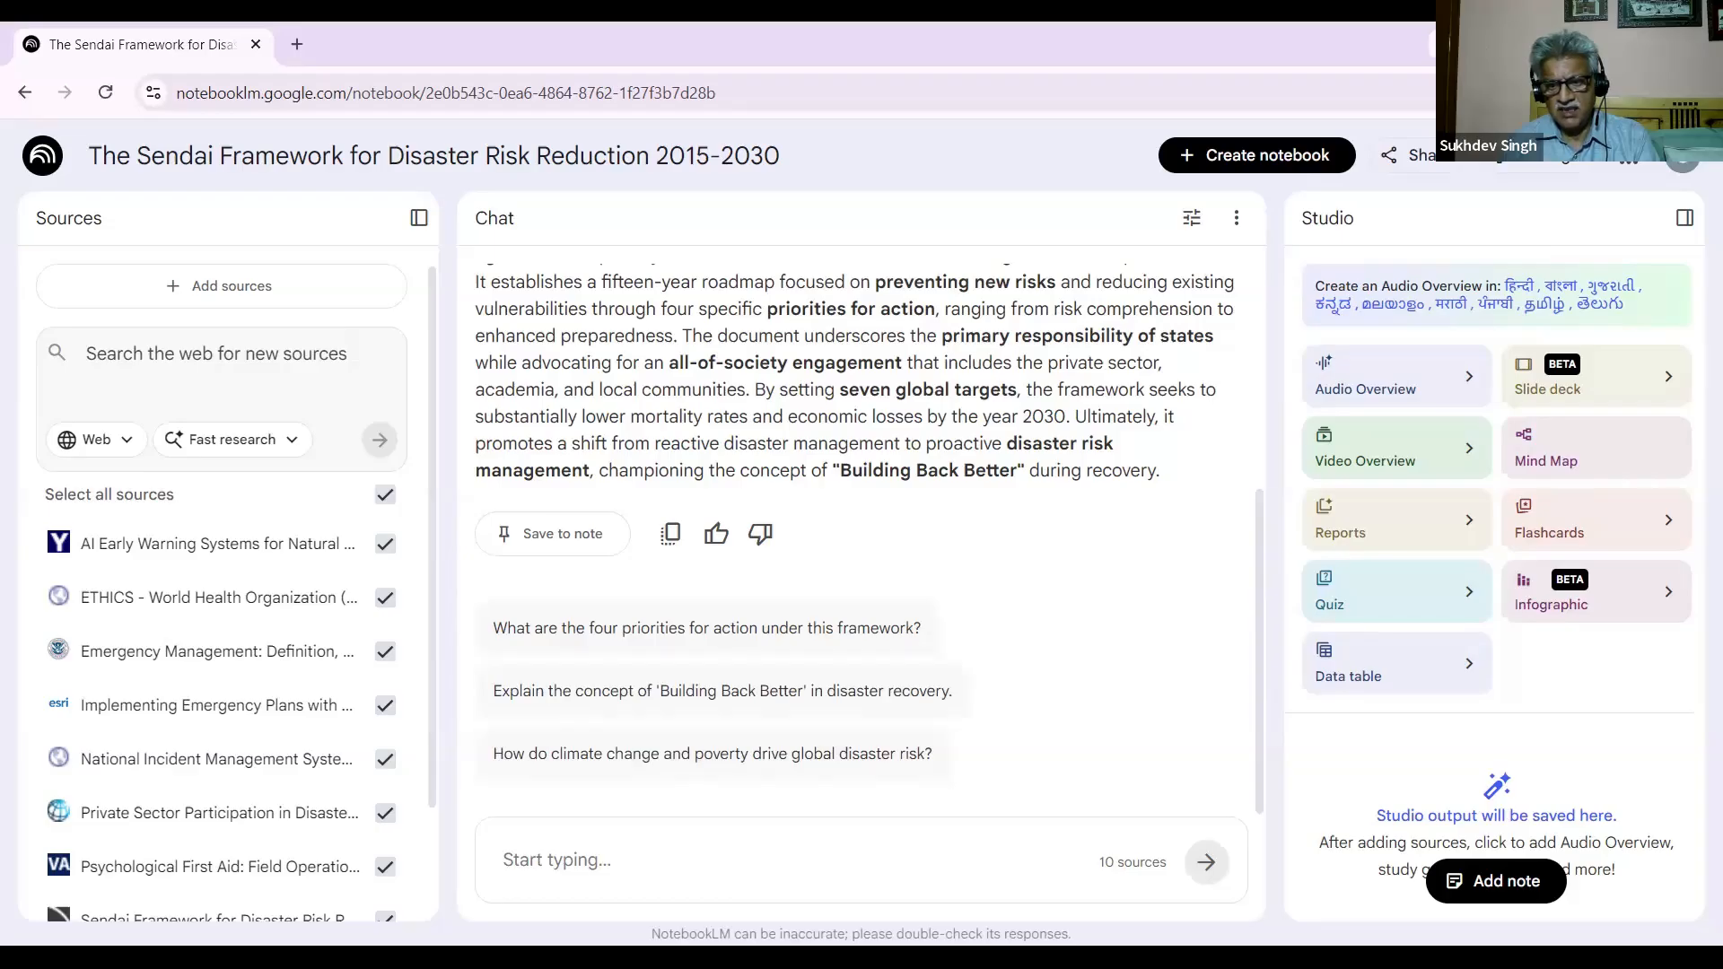
Step: Ask the notebook chat about "Disaster management for libraries" and read through the generated answer
click(820, 819)
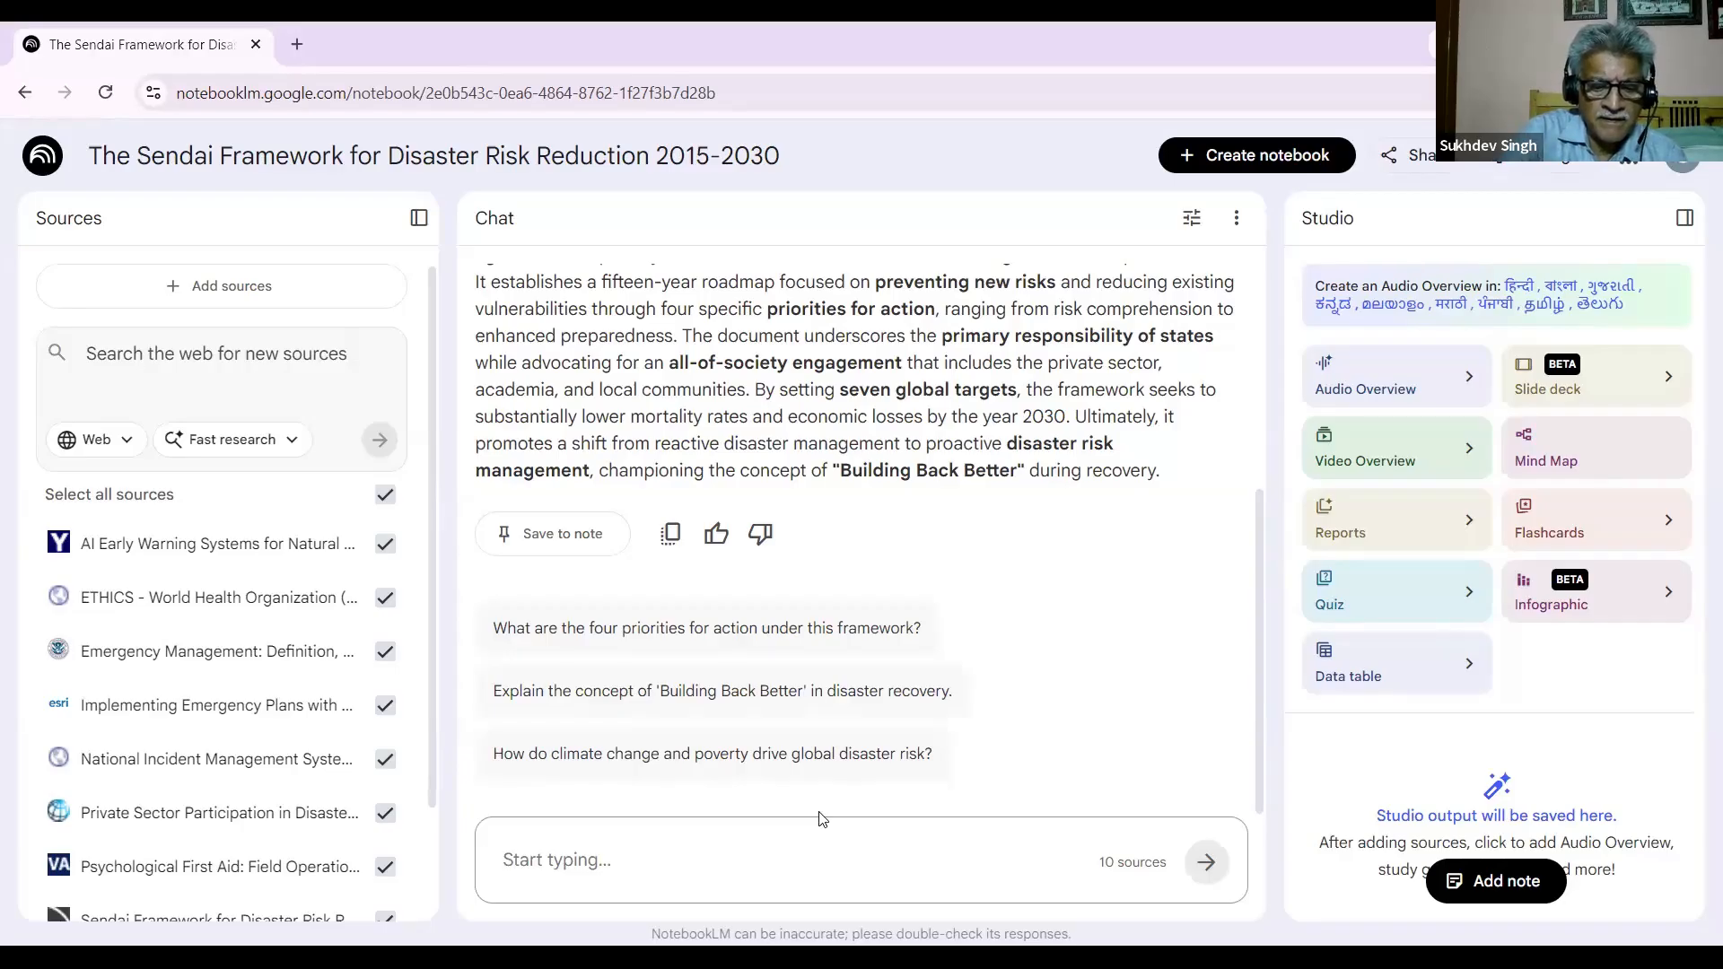
text(Di)
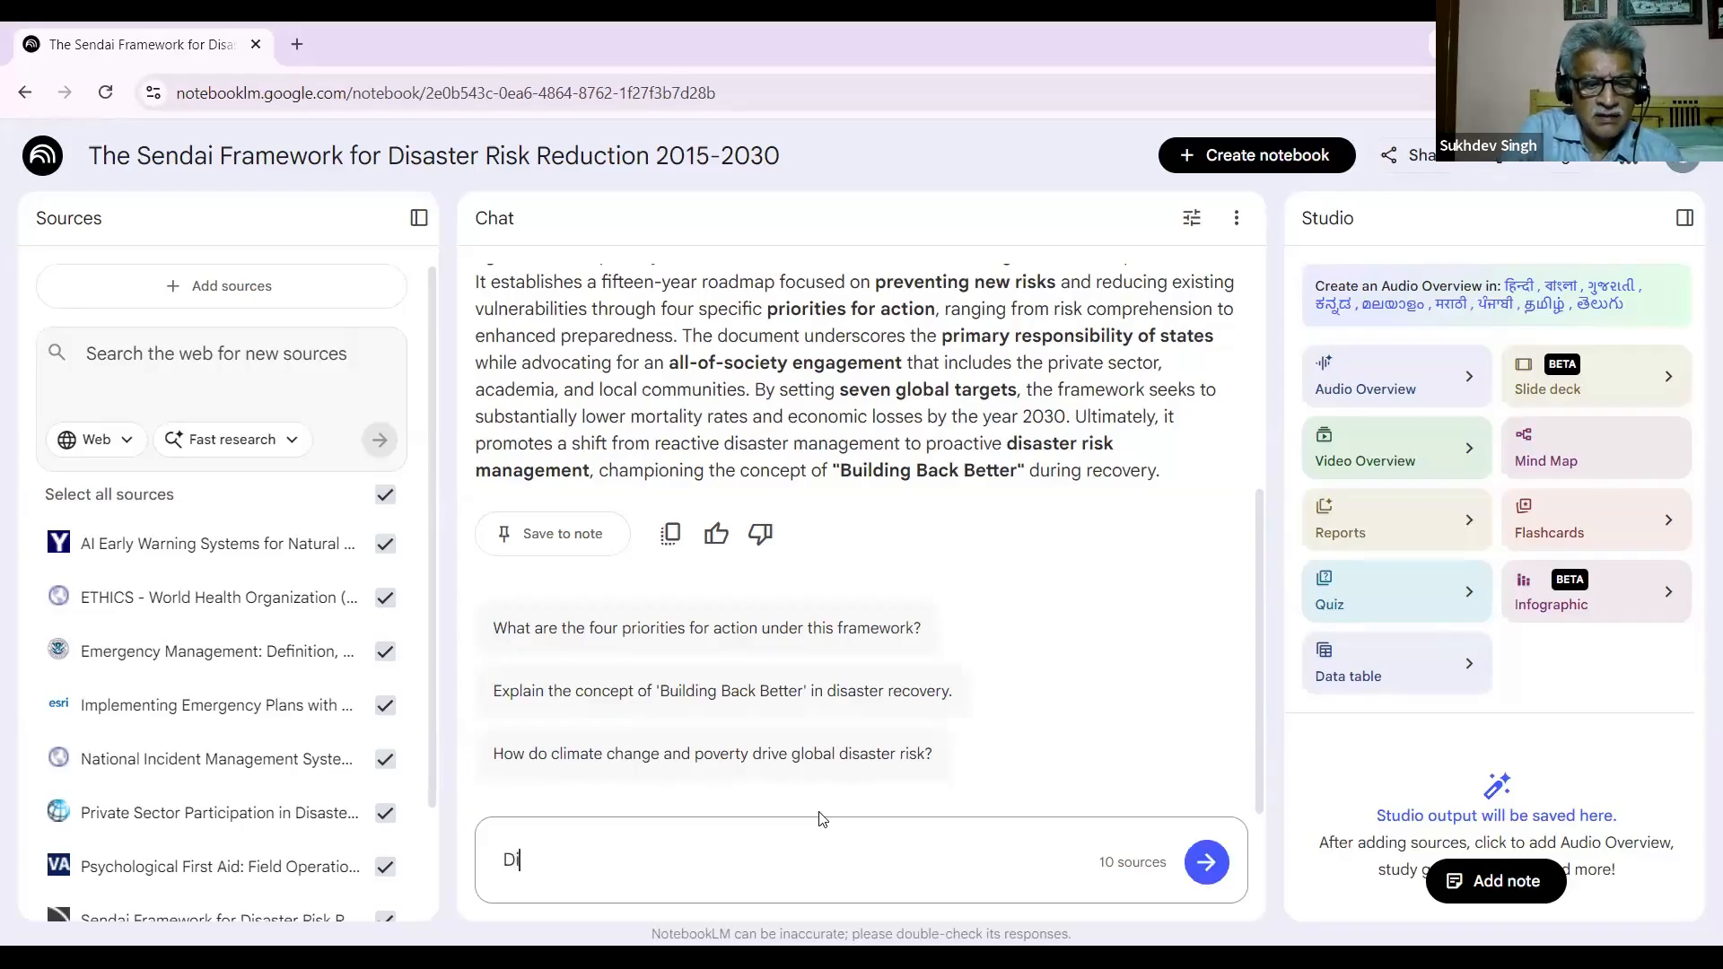
text(sastr)
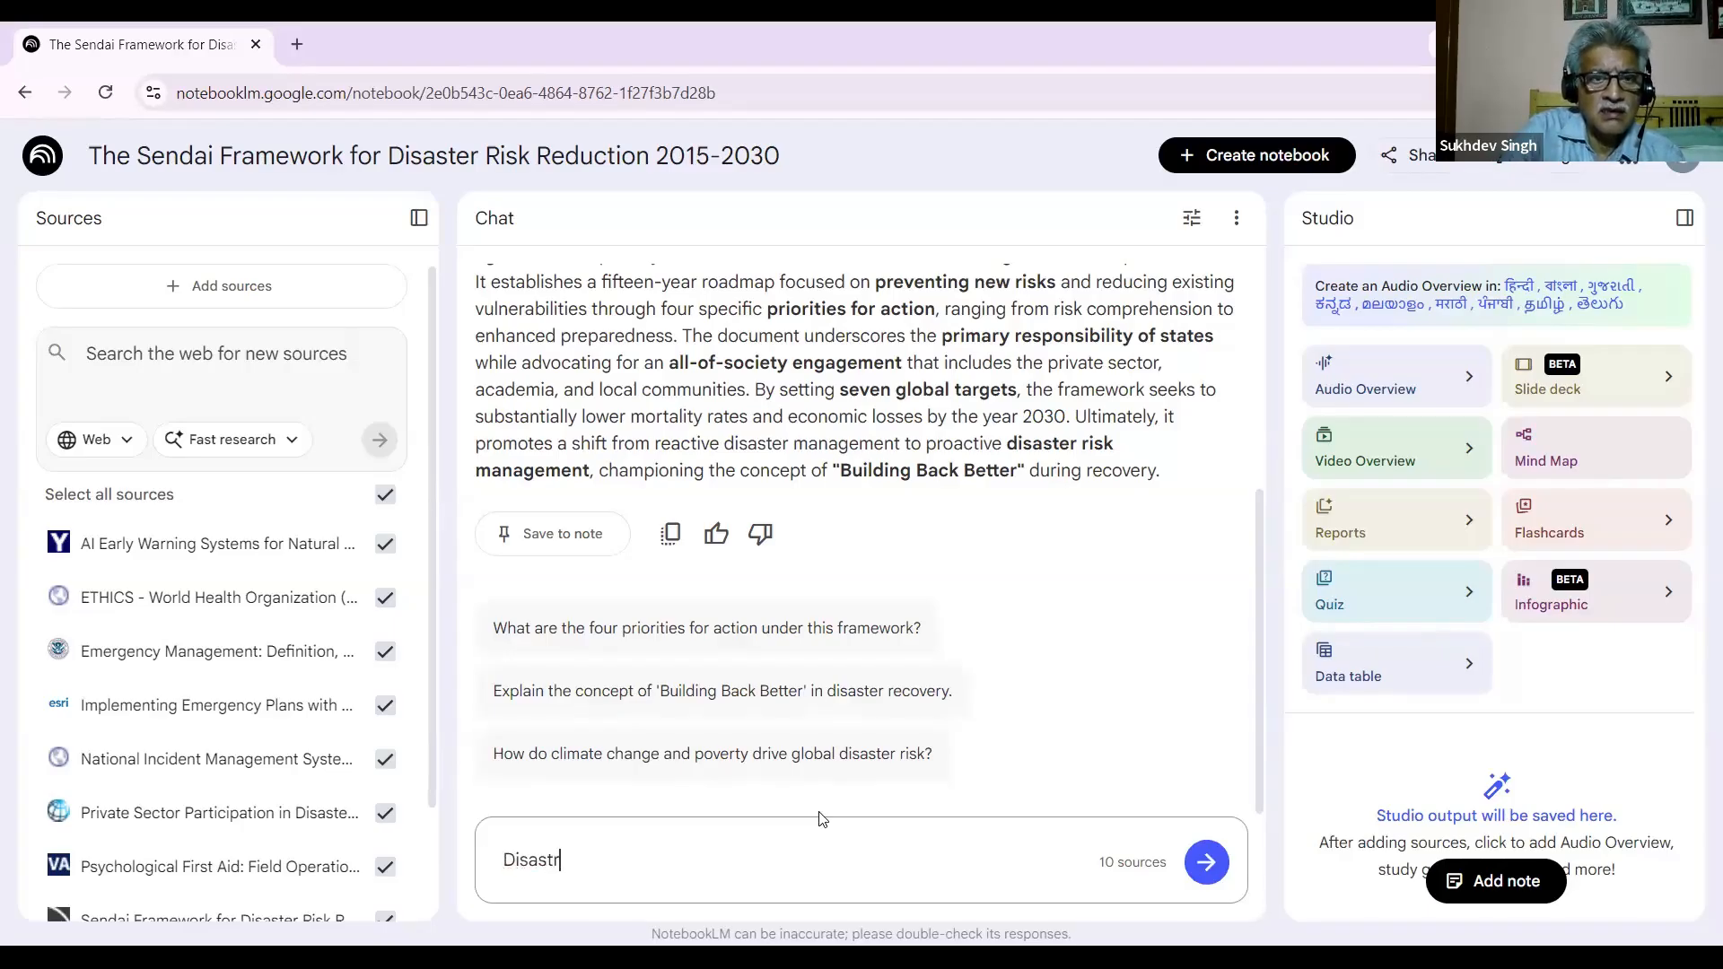
key(BackSpace)
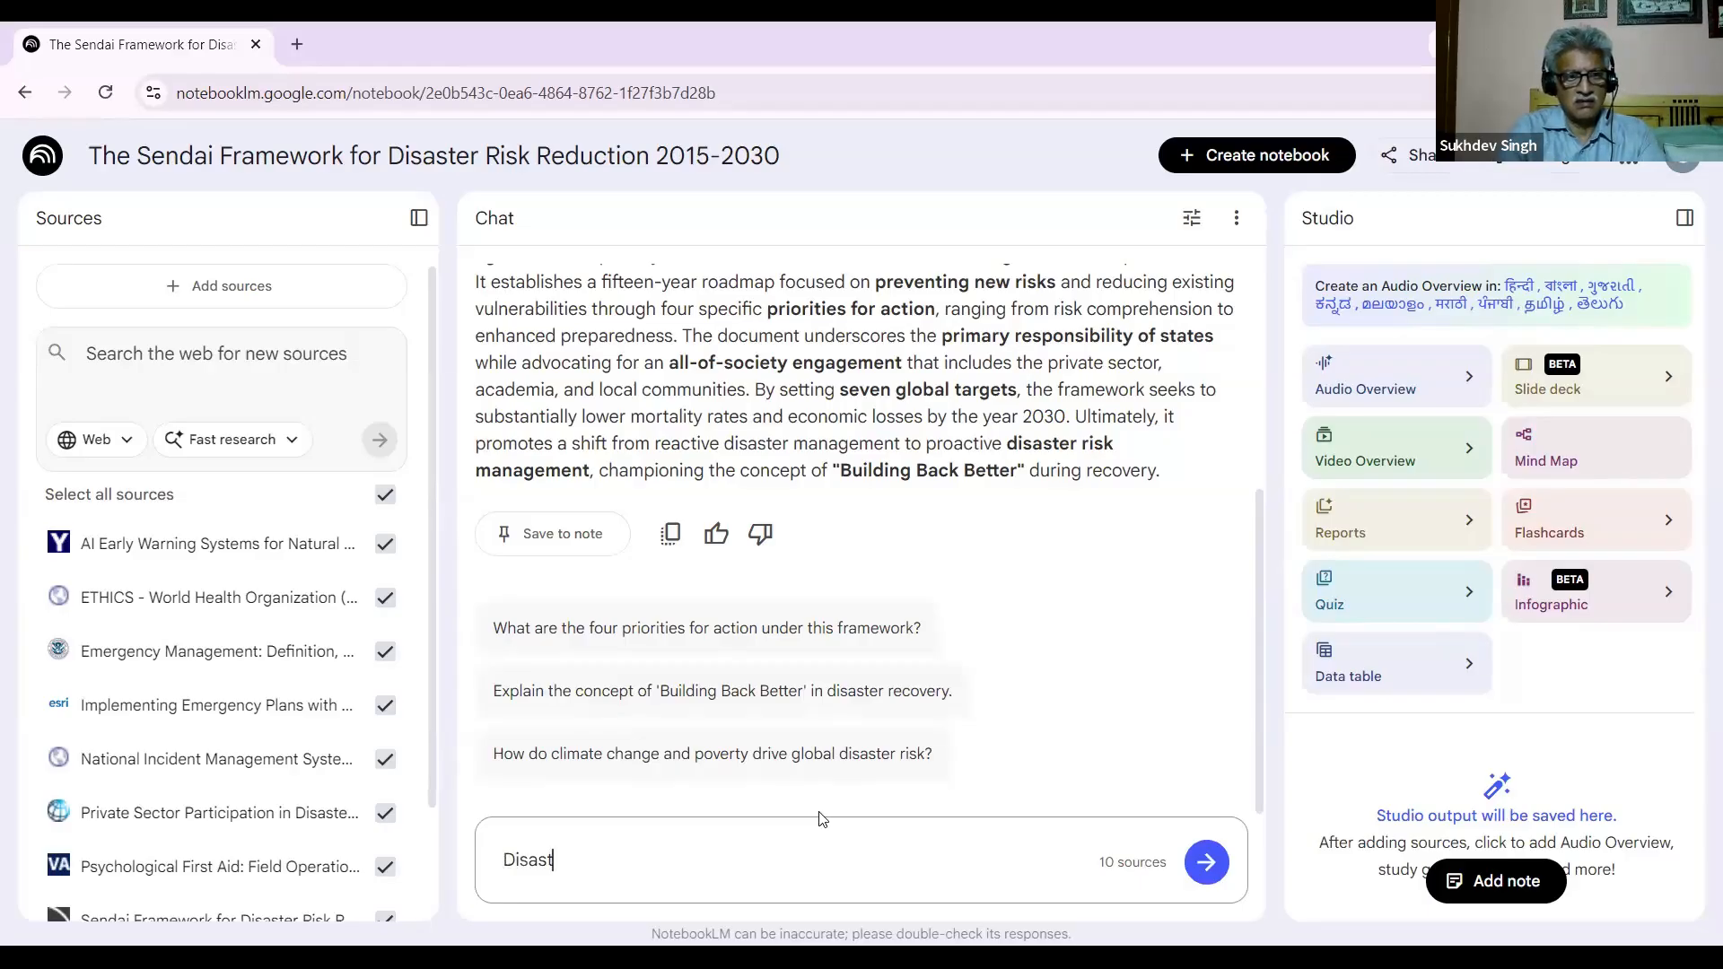
text(er)
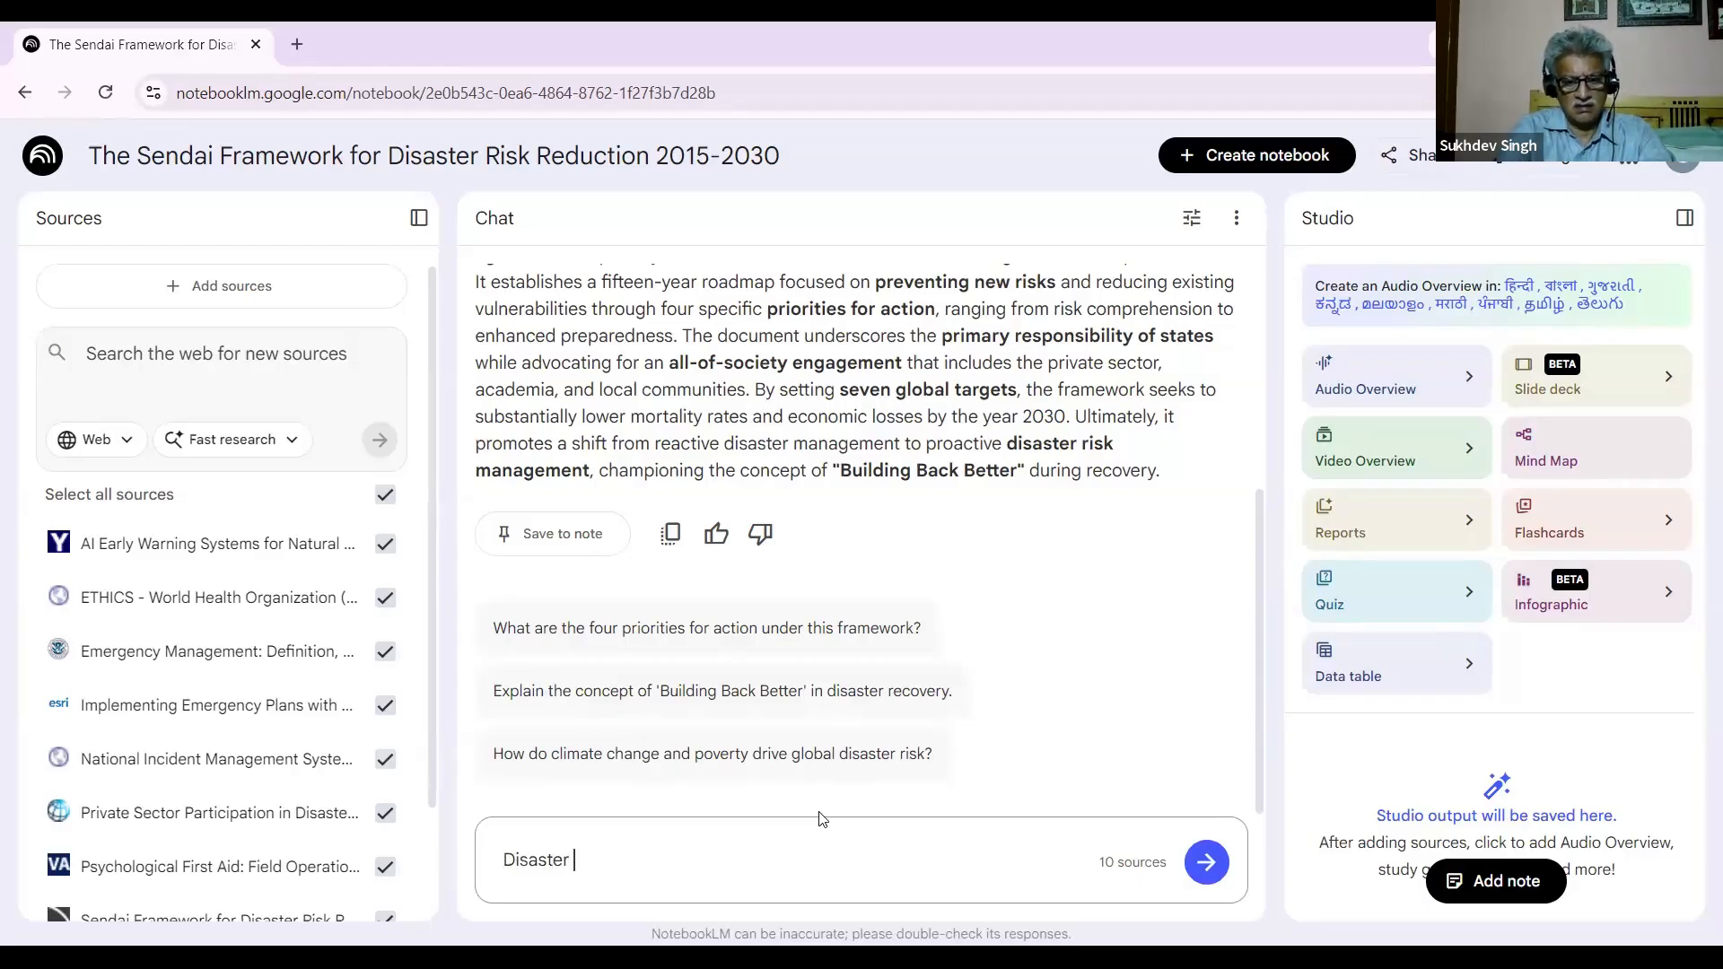
text( mana)
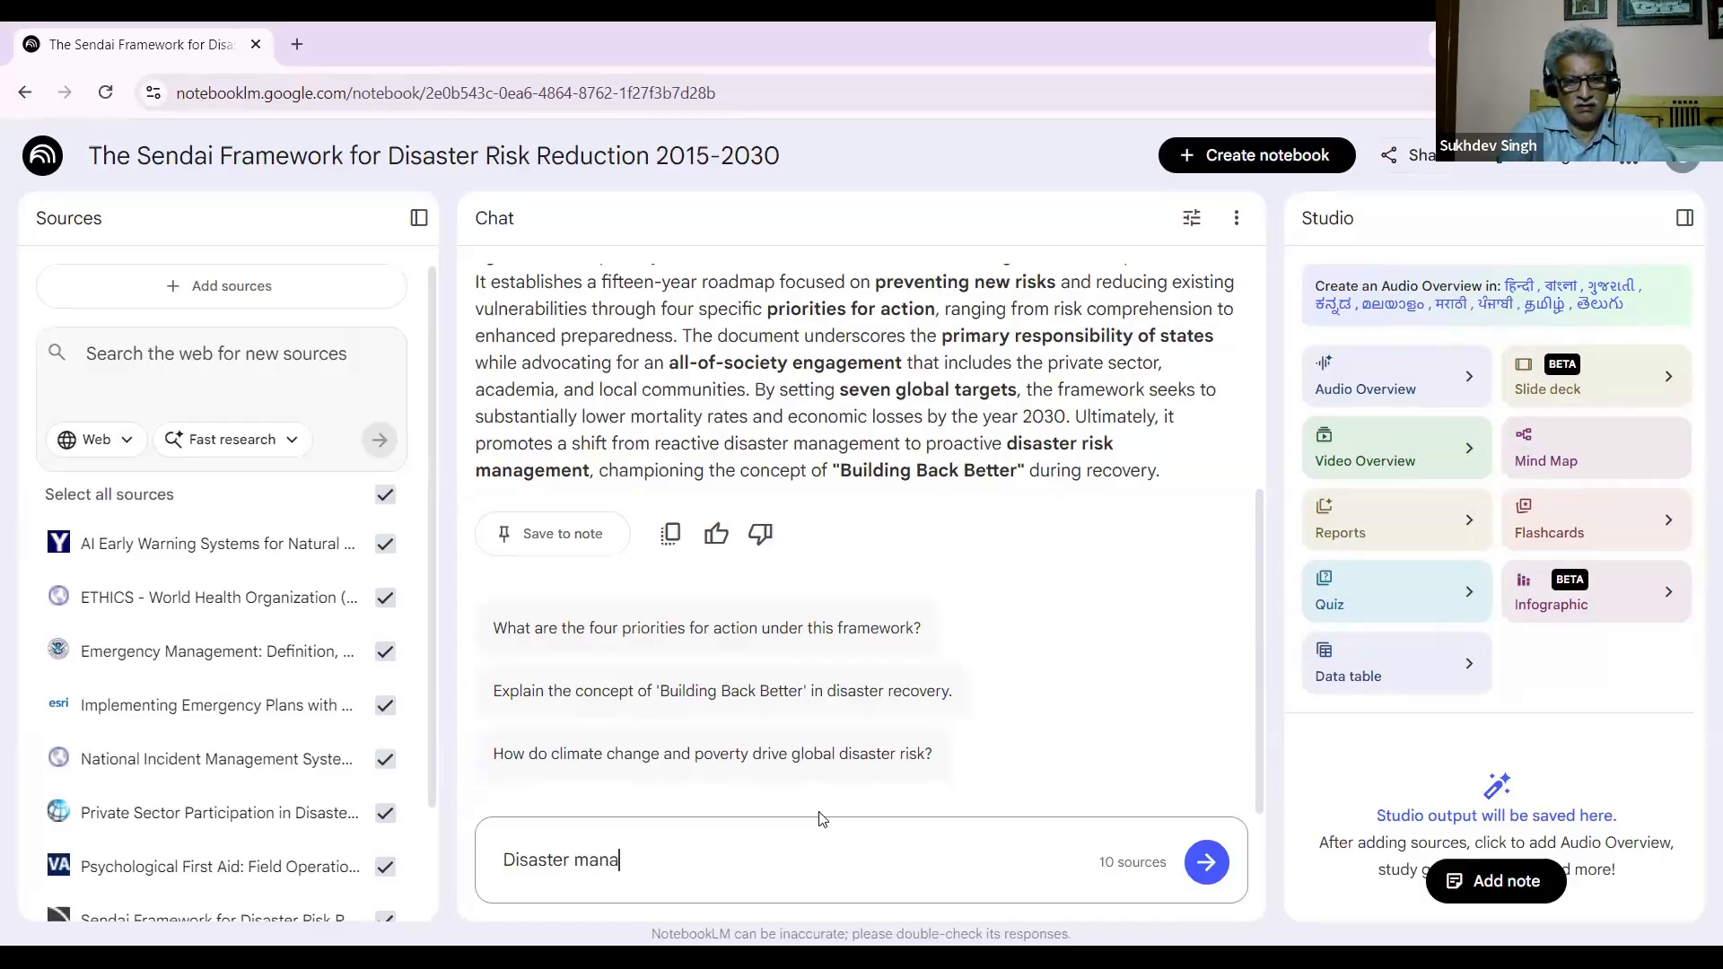
text(geme)
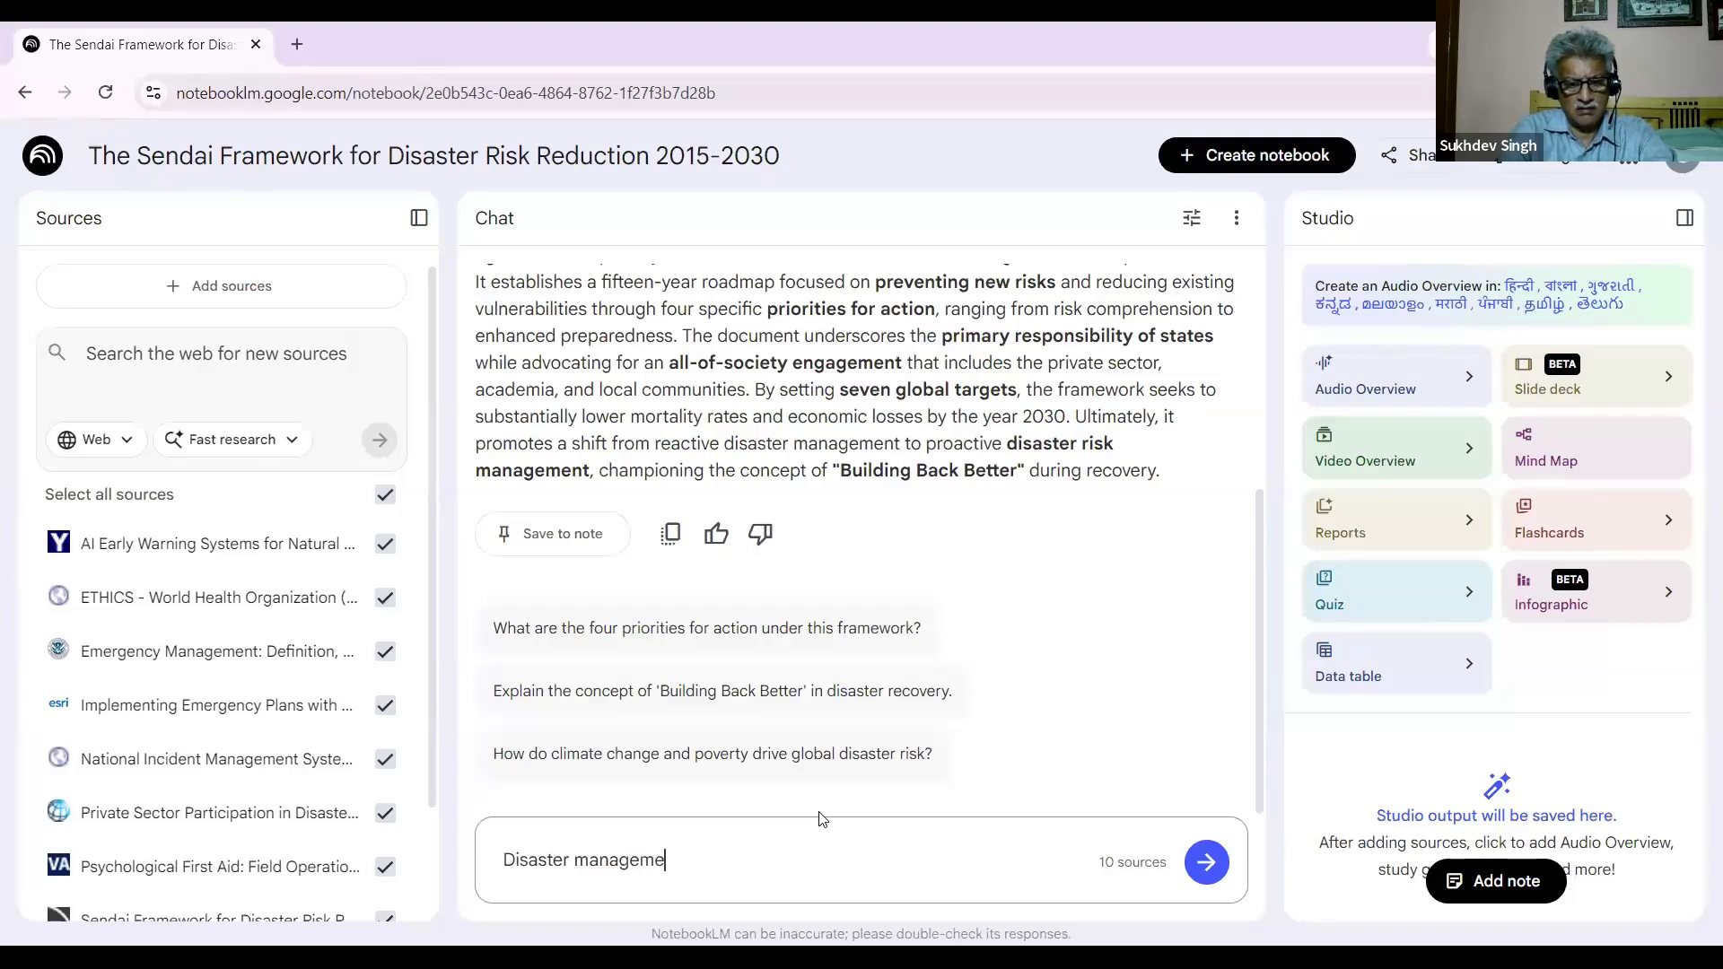
text(nt for li)
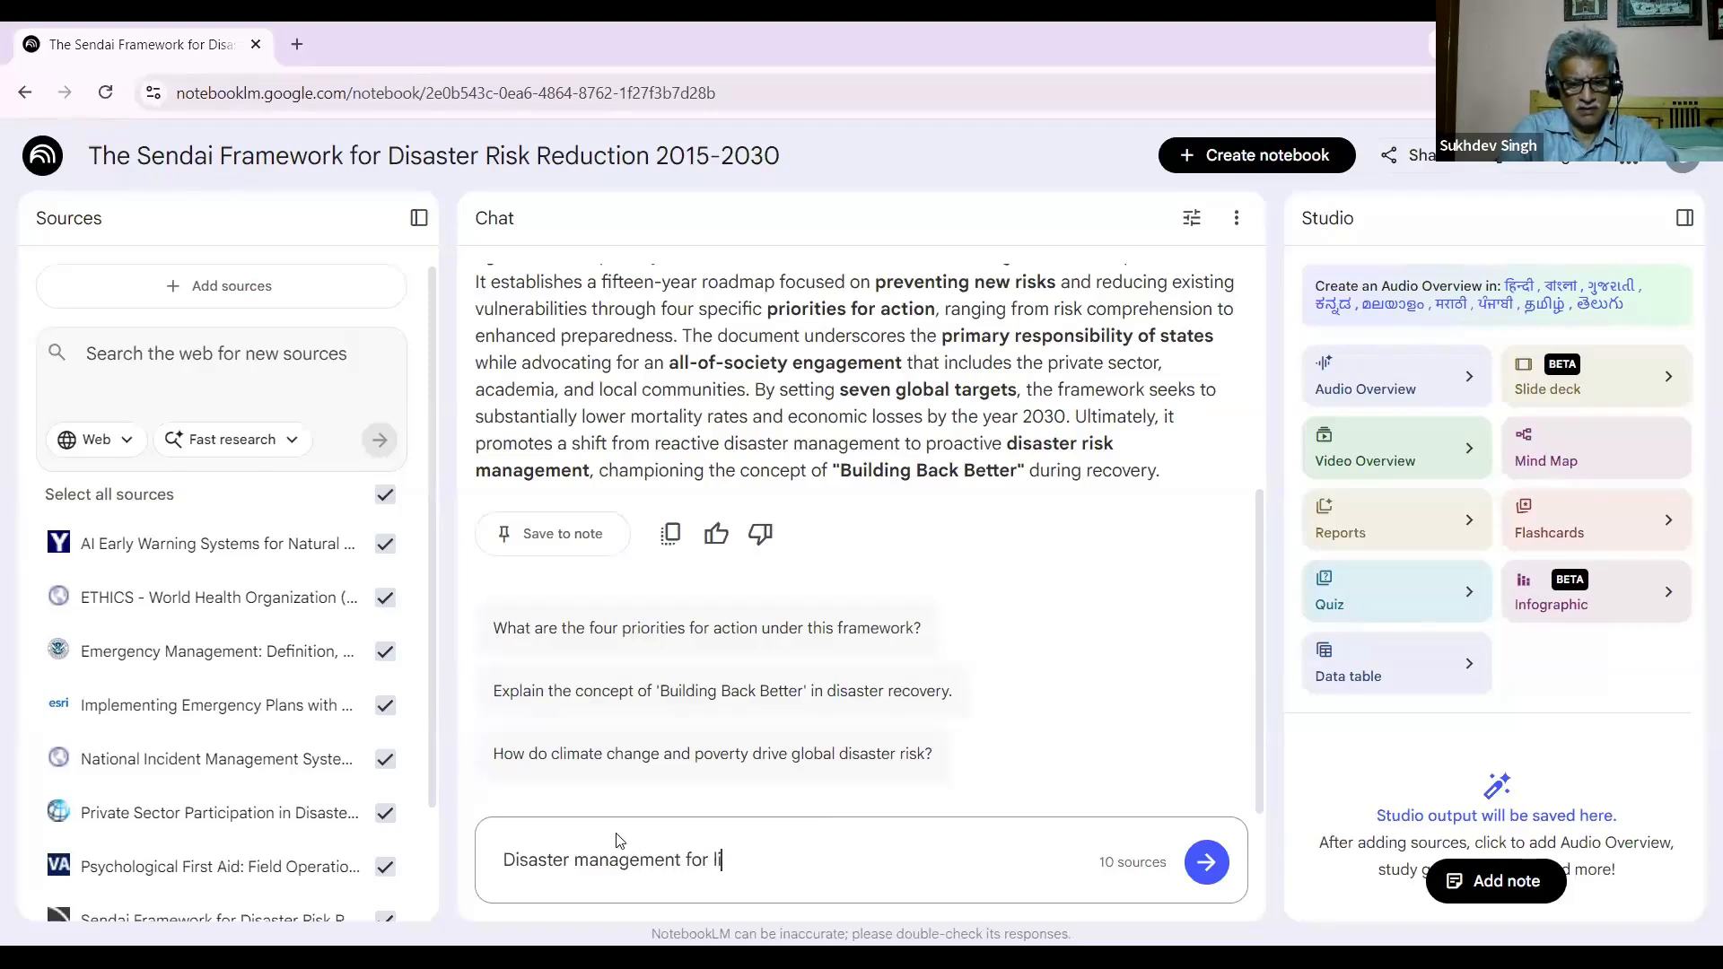
text(braries)
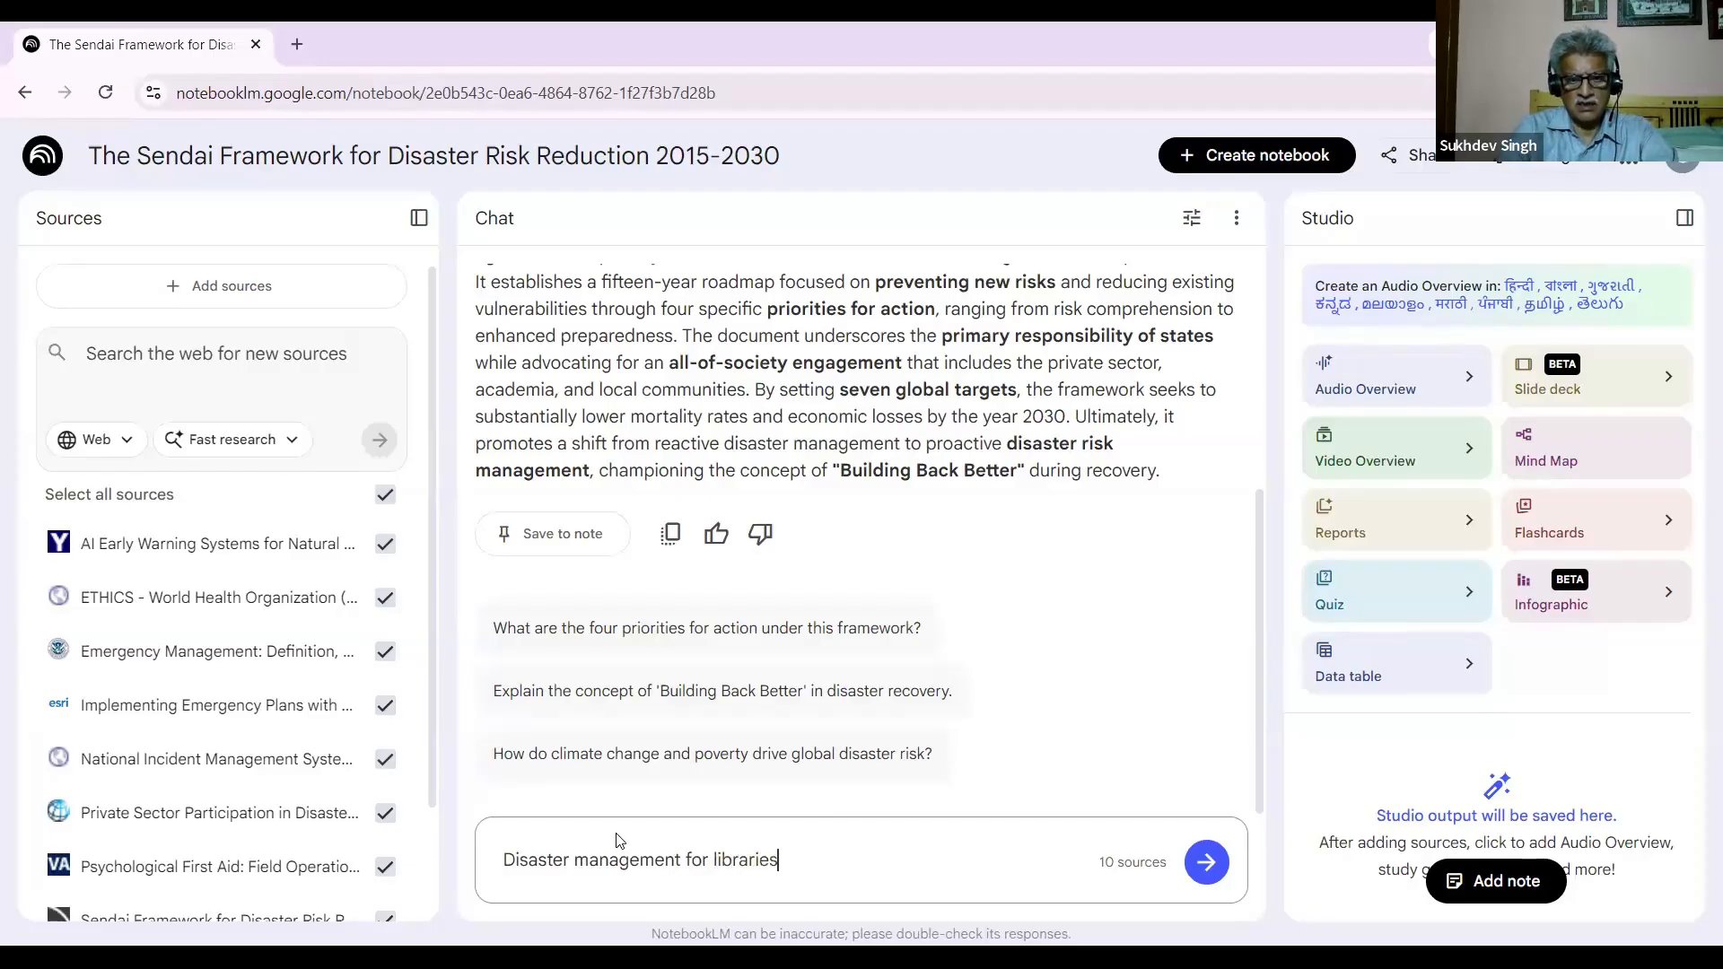
key(Return)
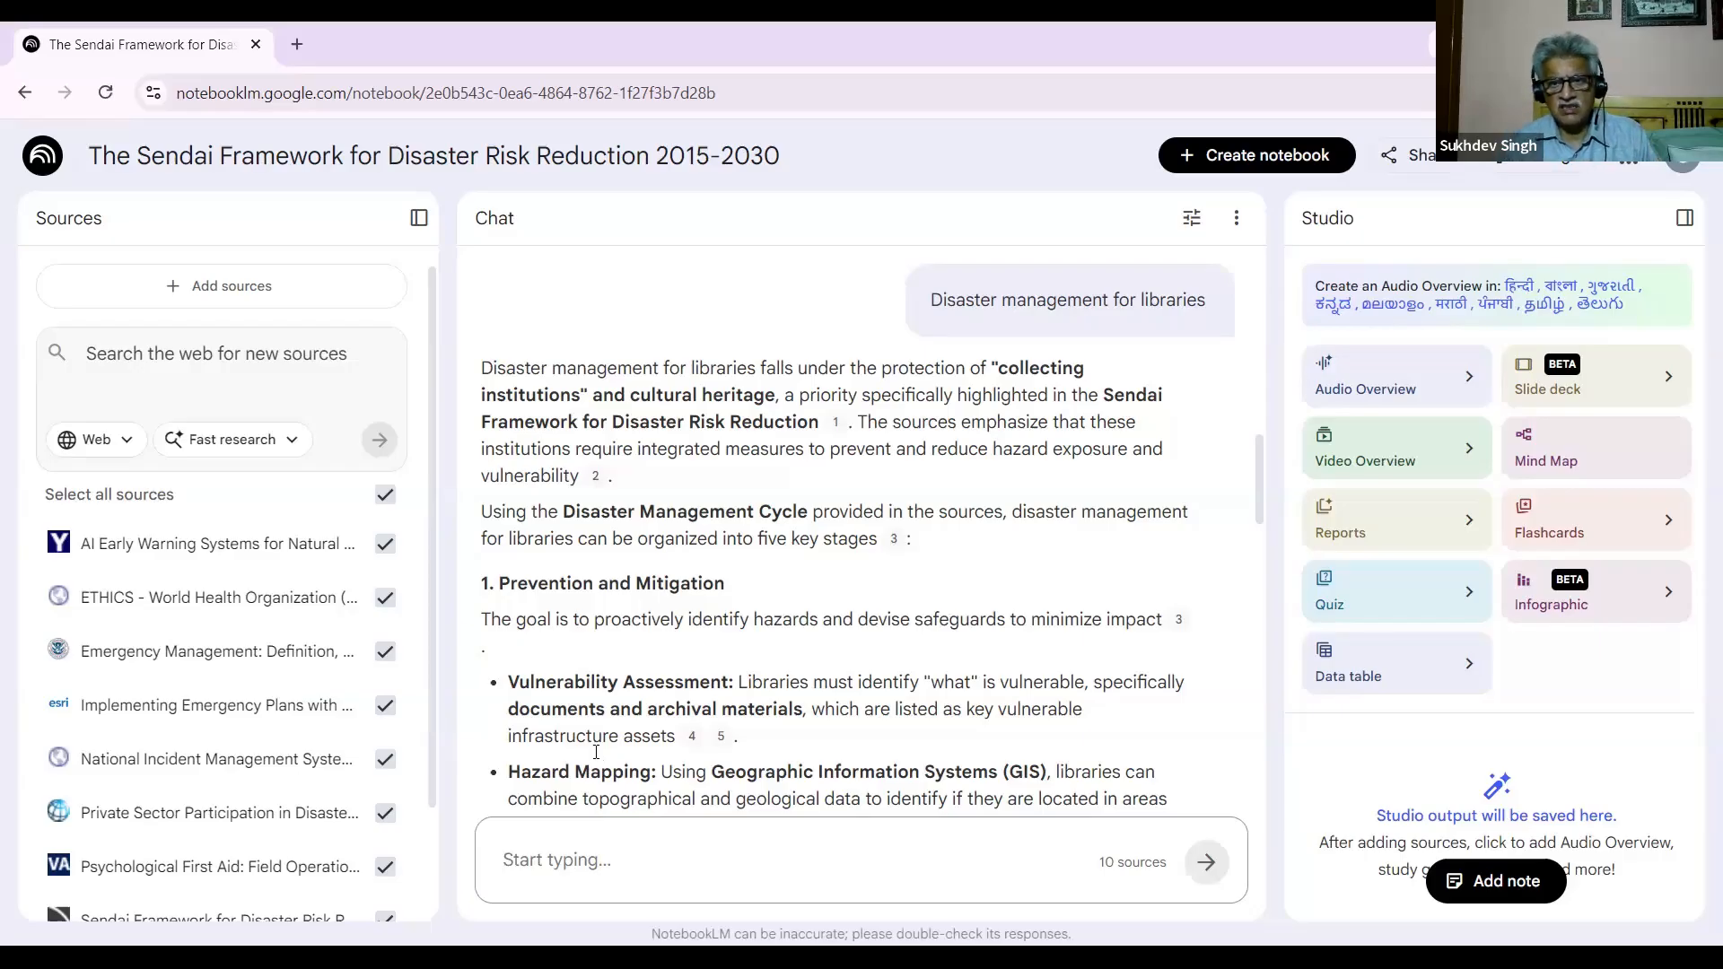
drag(1256, 492, 1254, 692)
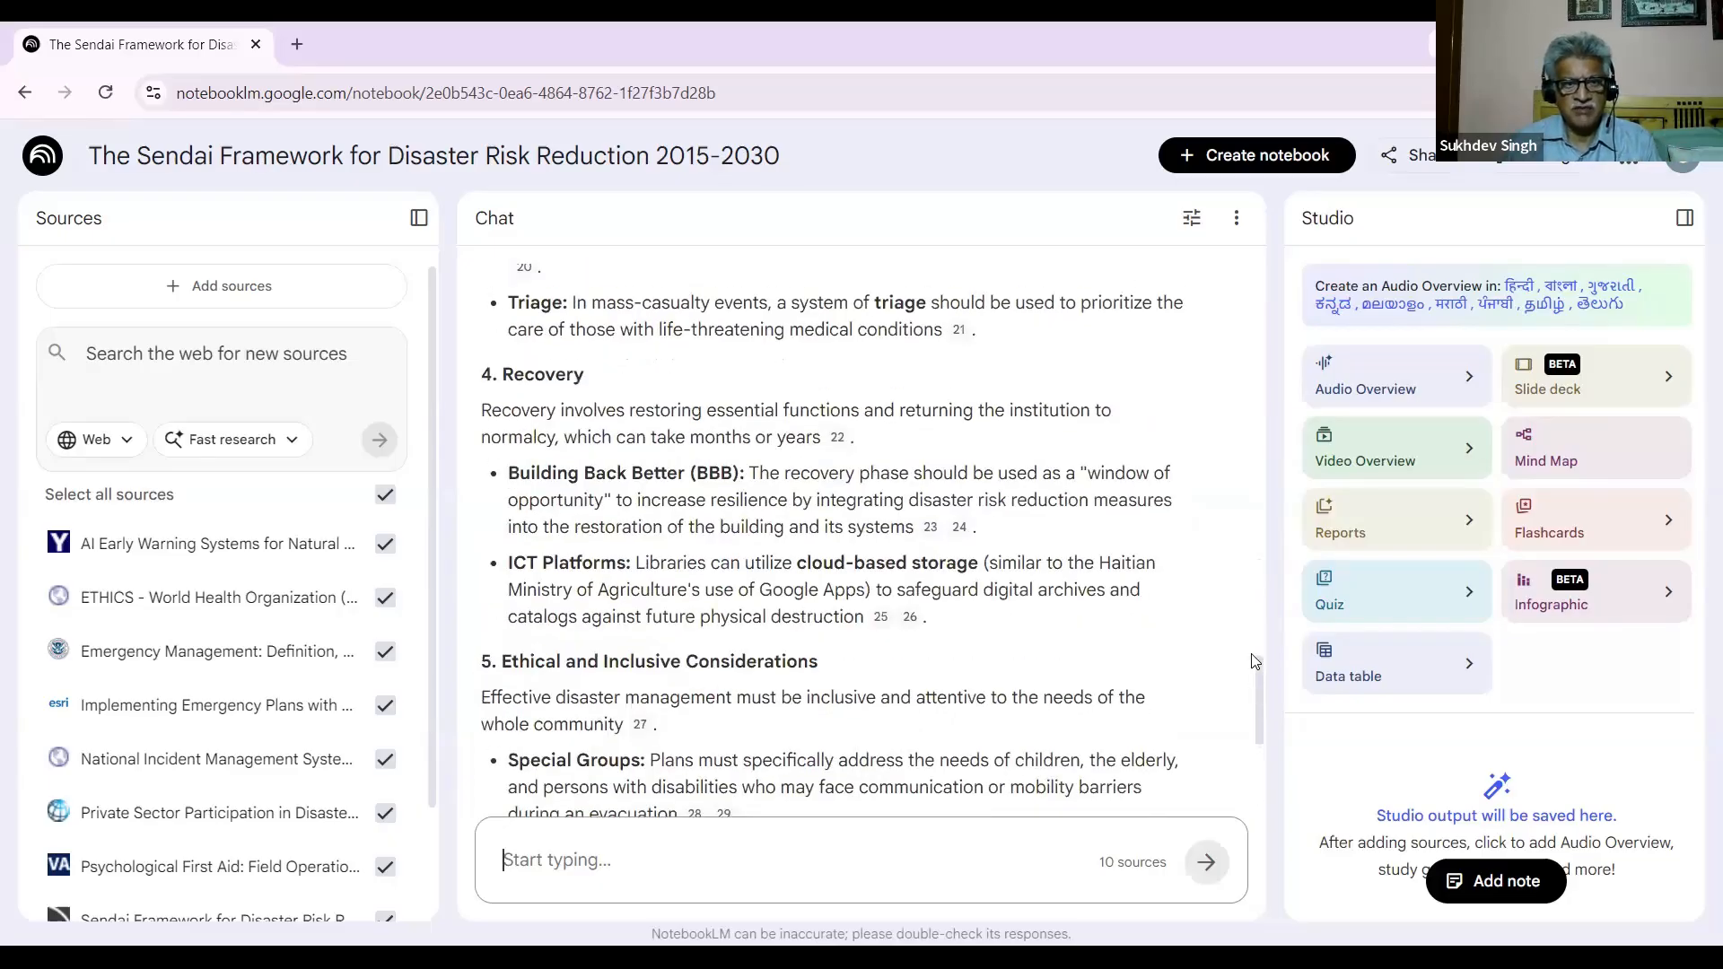
scroll(1258, 316, up, 10)
scroll(1258, 316, up, 10)
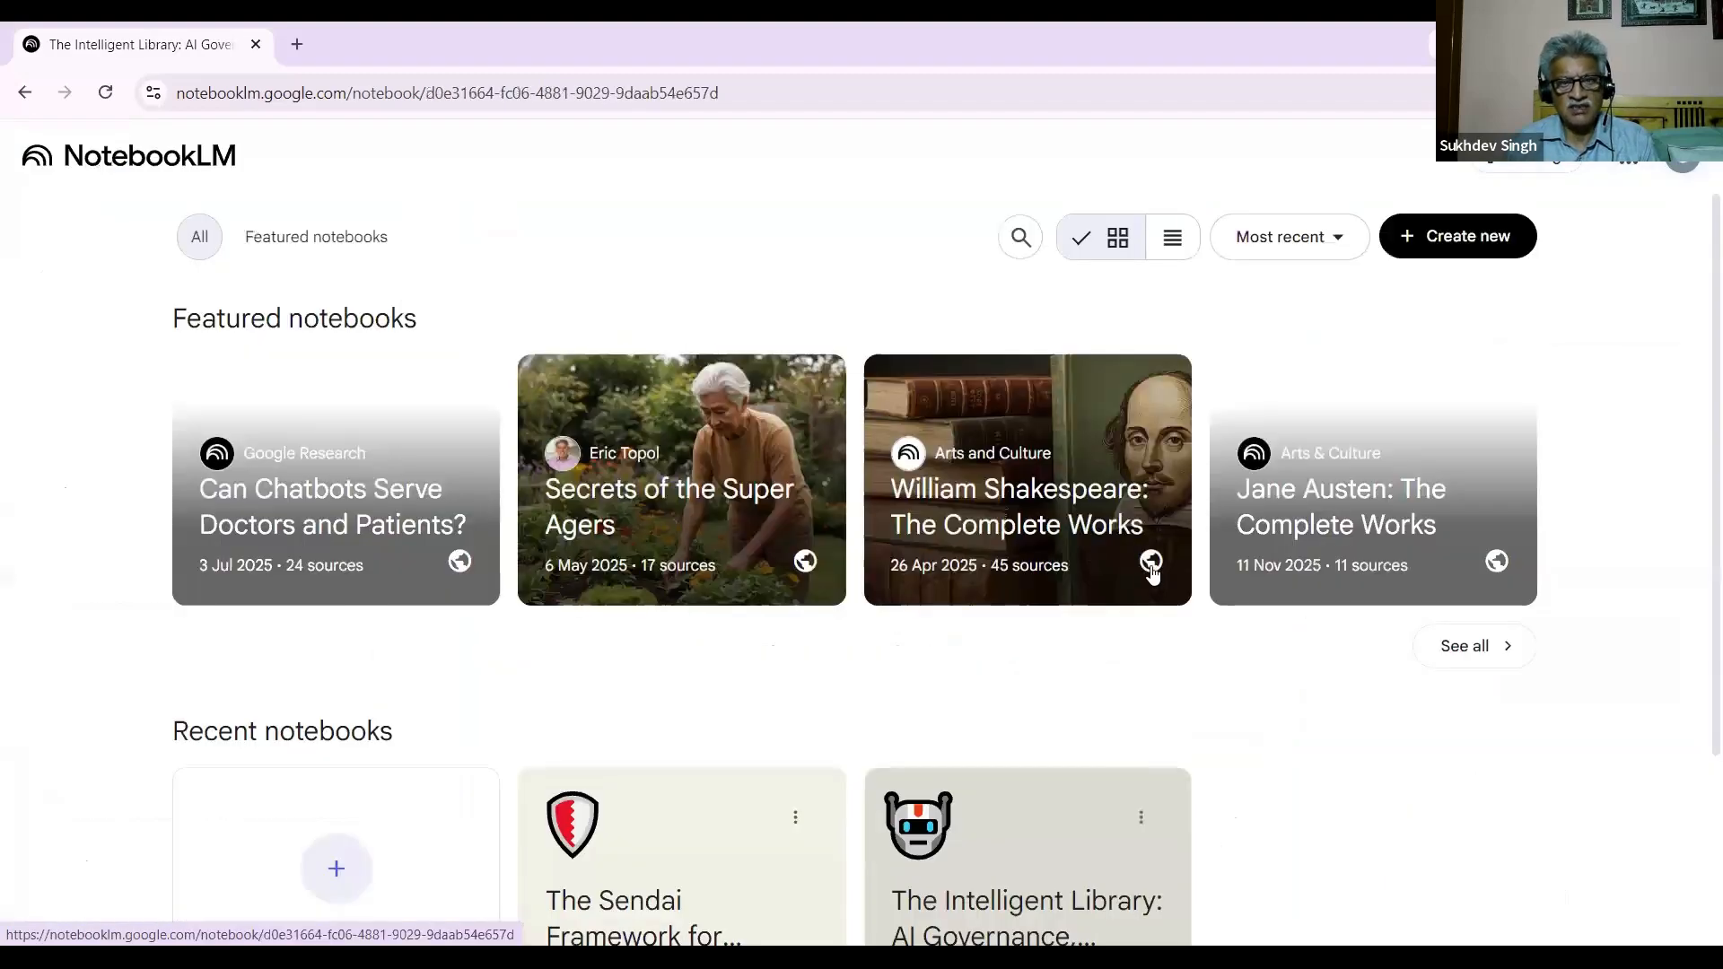
Step: Open the notebook "The Intelligent Library: AI Governance, Literacy, and Research Evolution" and play part of its Hindi audio overview, pausing it after about 1.5 minutes
click(1023, 861)
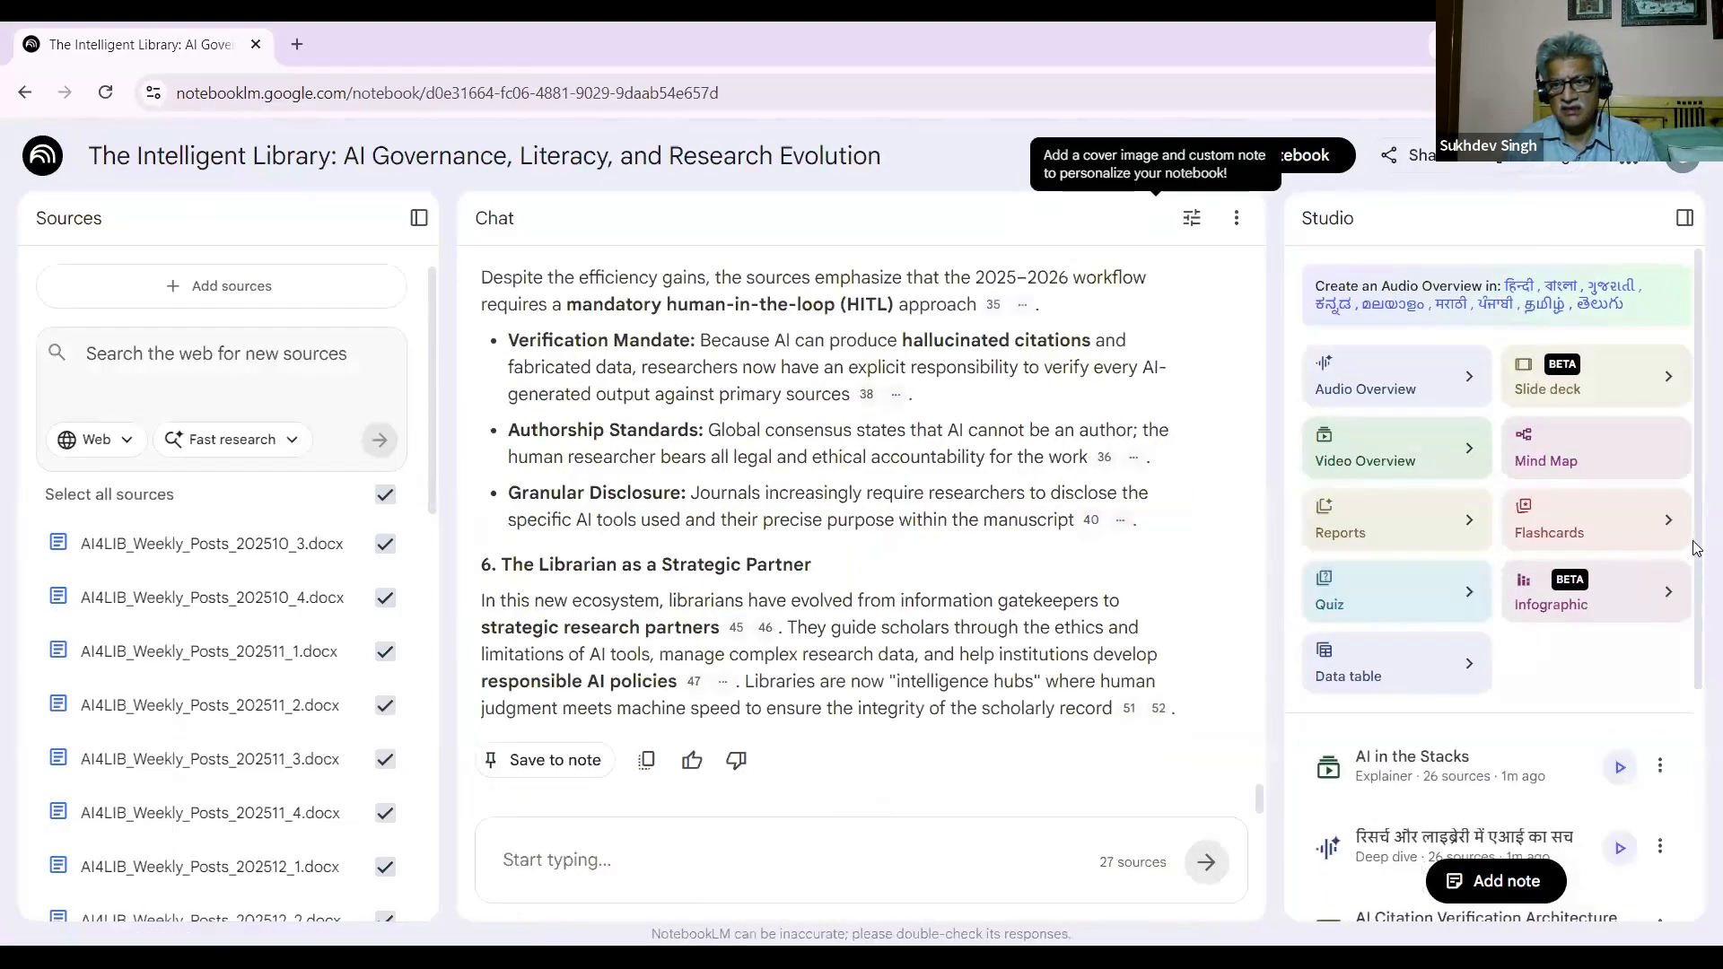
scroll(1698, 628, down, 3)
scroll(1698, 703, down, 2)
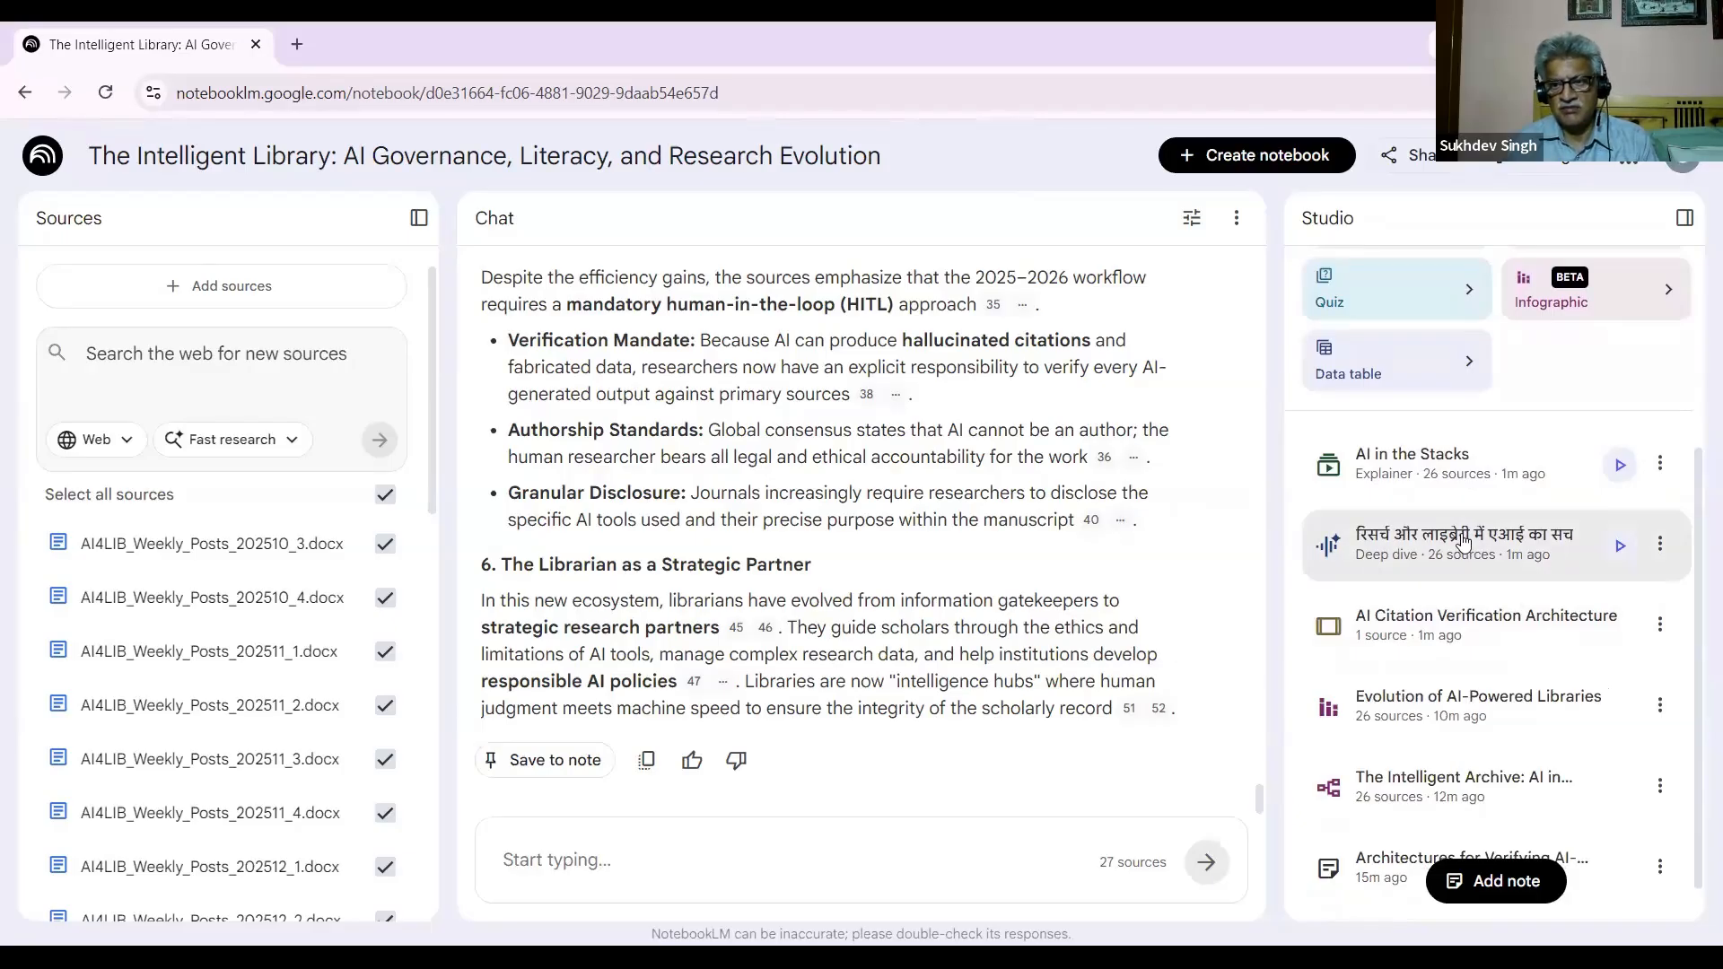
click(1462, 538)
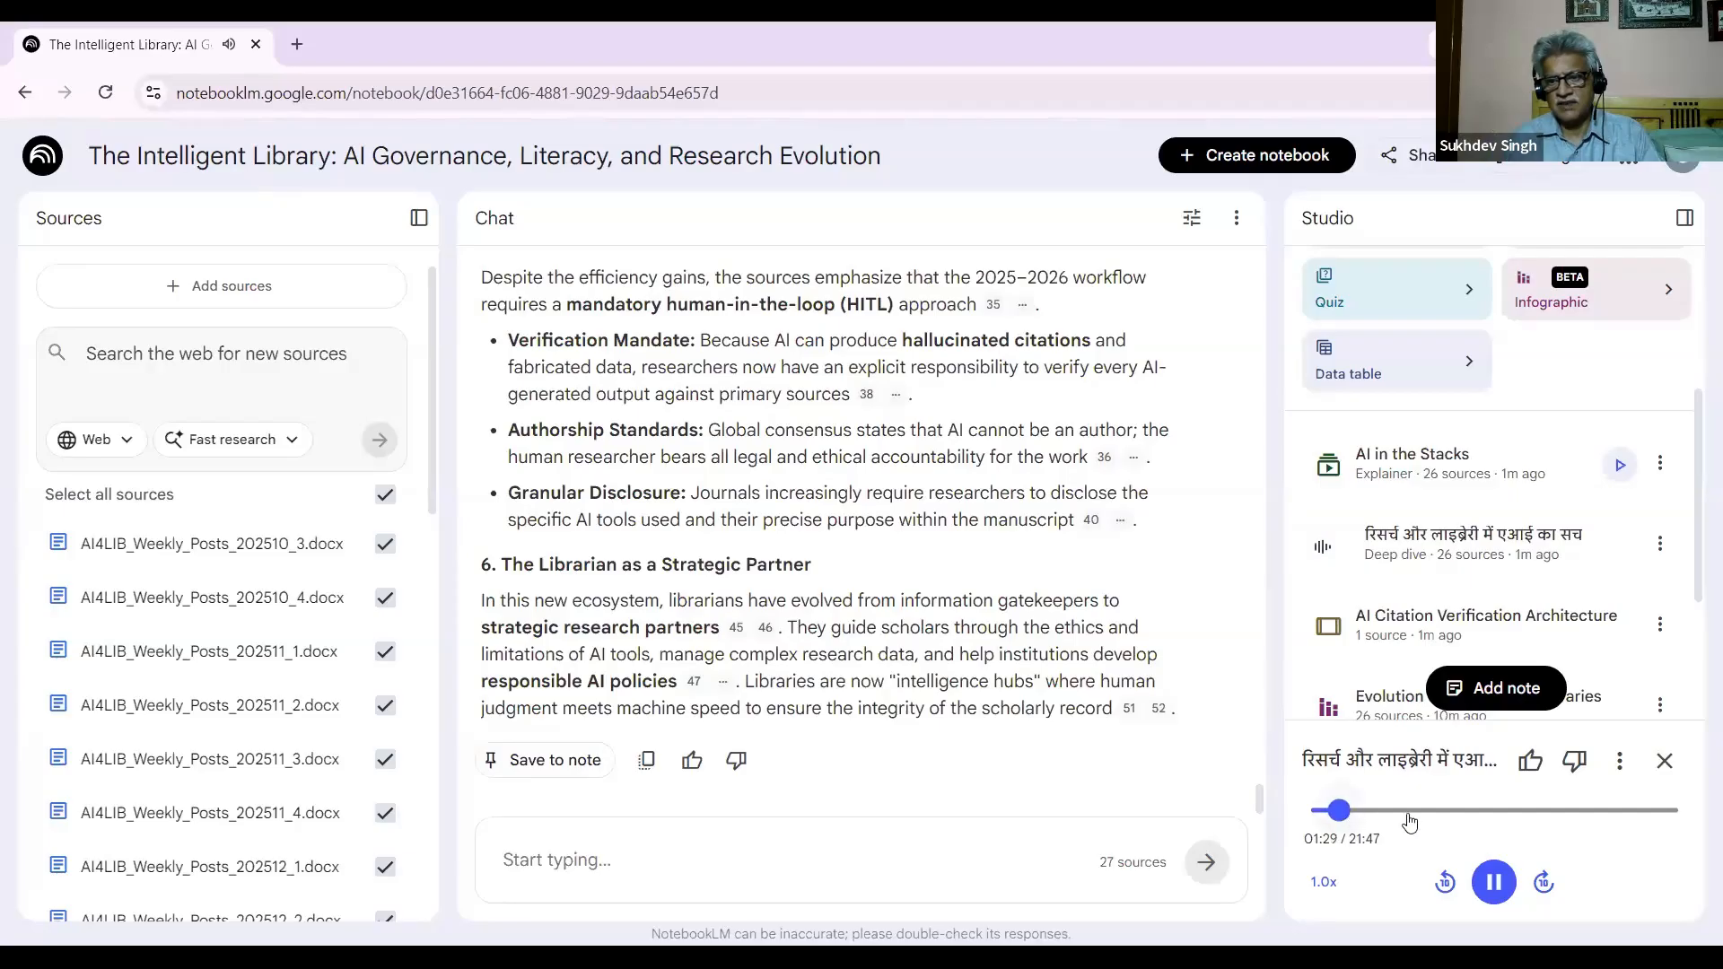
scroll(1699, 605, down, 1)
scroll(1699, 606, down, 1)
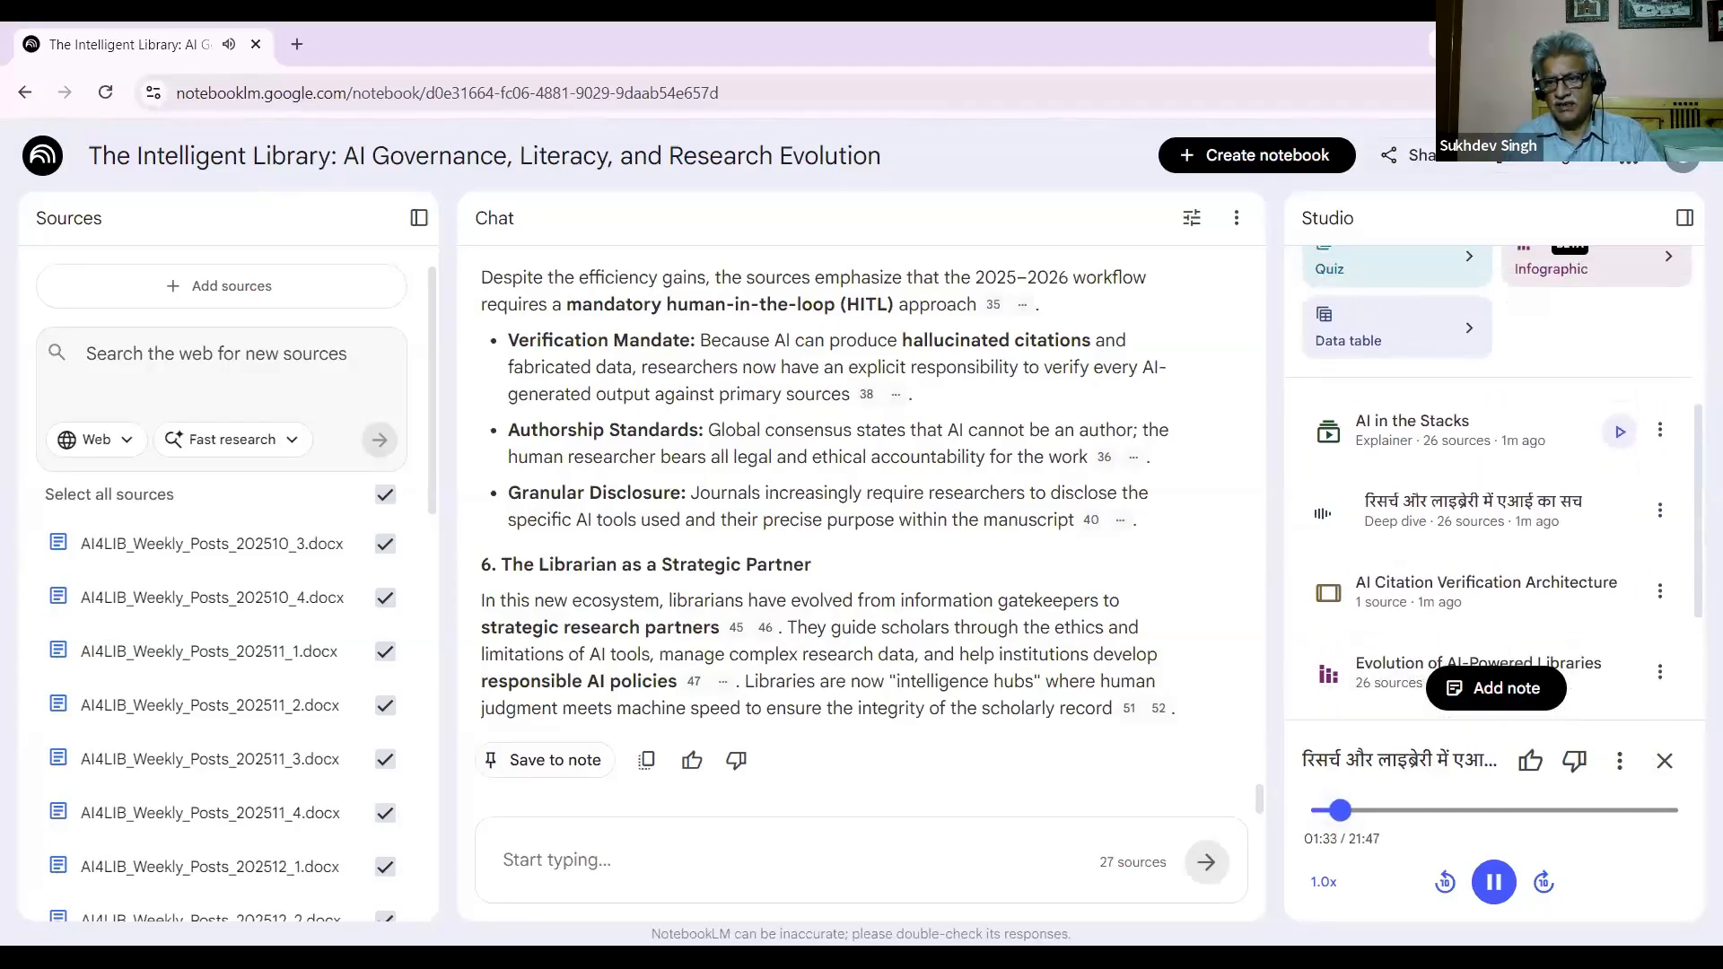
click(1494, 882)
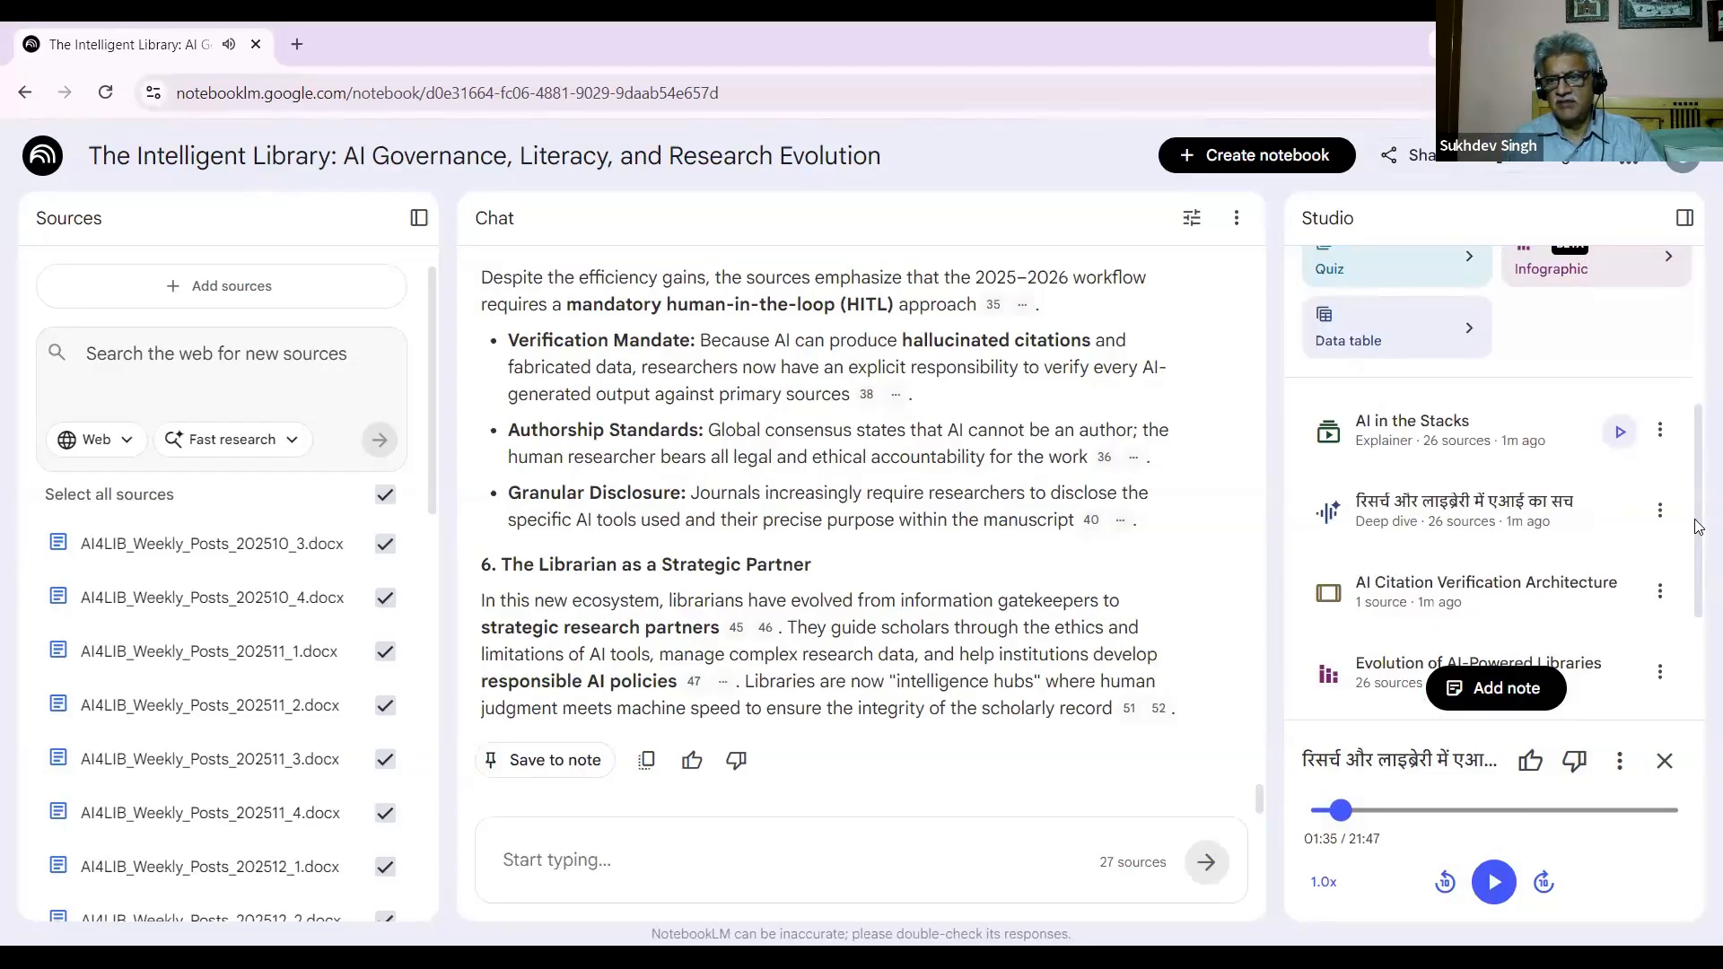
Step: Watch the opening of the video overview "AI in the Stacks", pausing after about 48 seconds, and close it
scroll(1698, 516, up, 1)
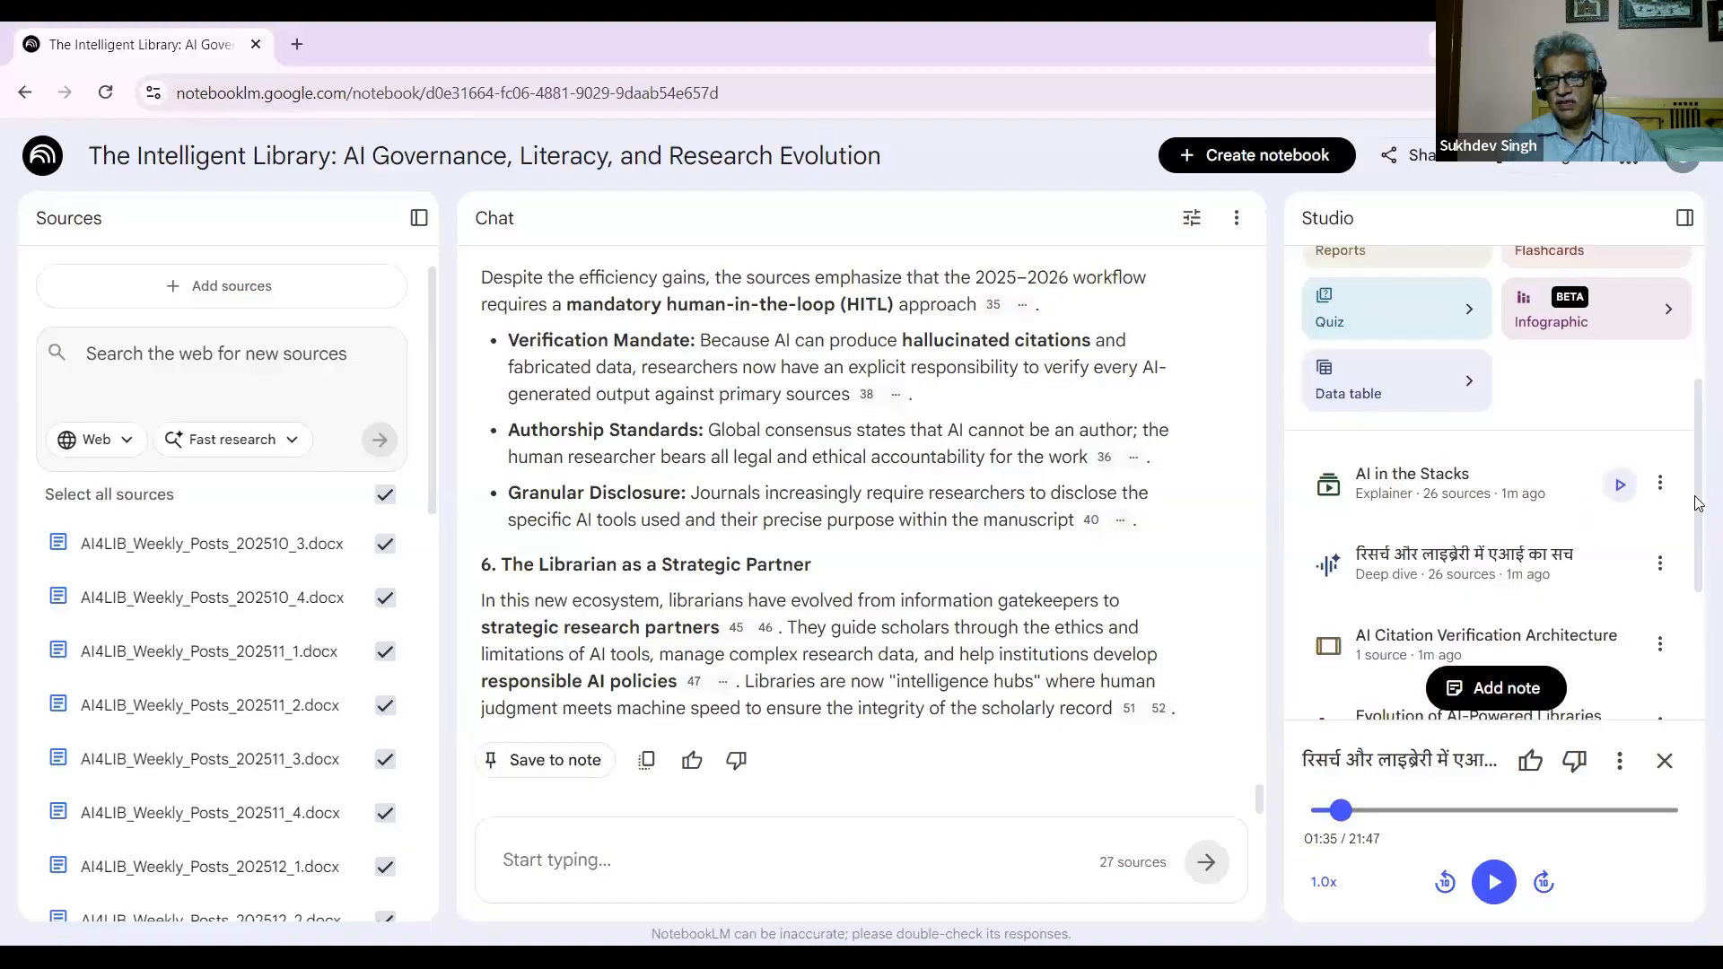
click(1460, 502)
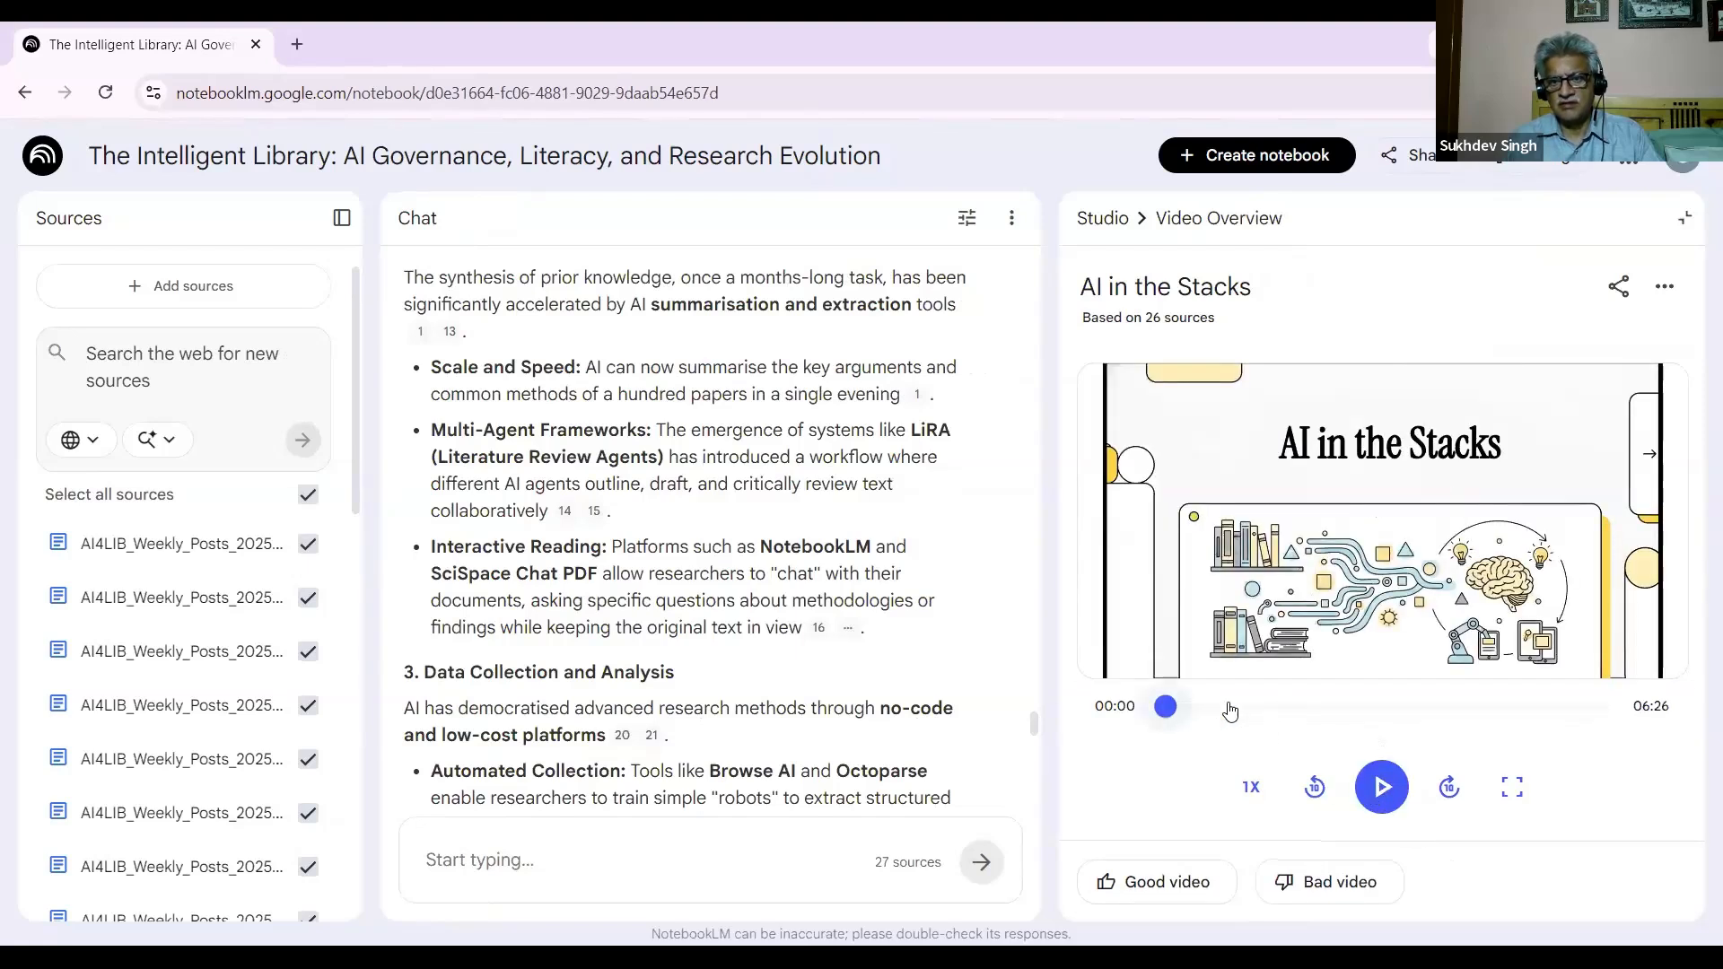
click(1380, 795)
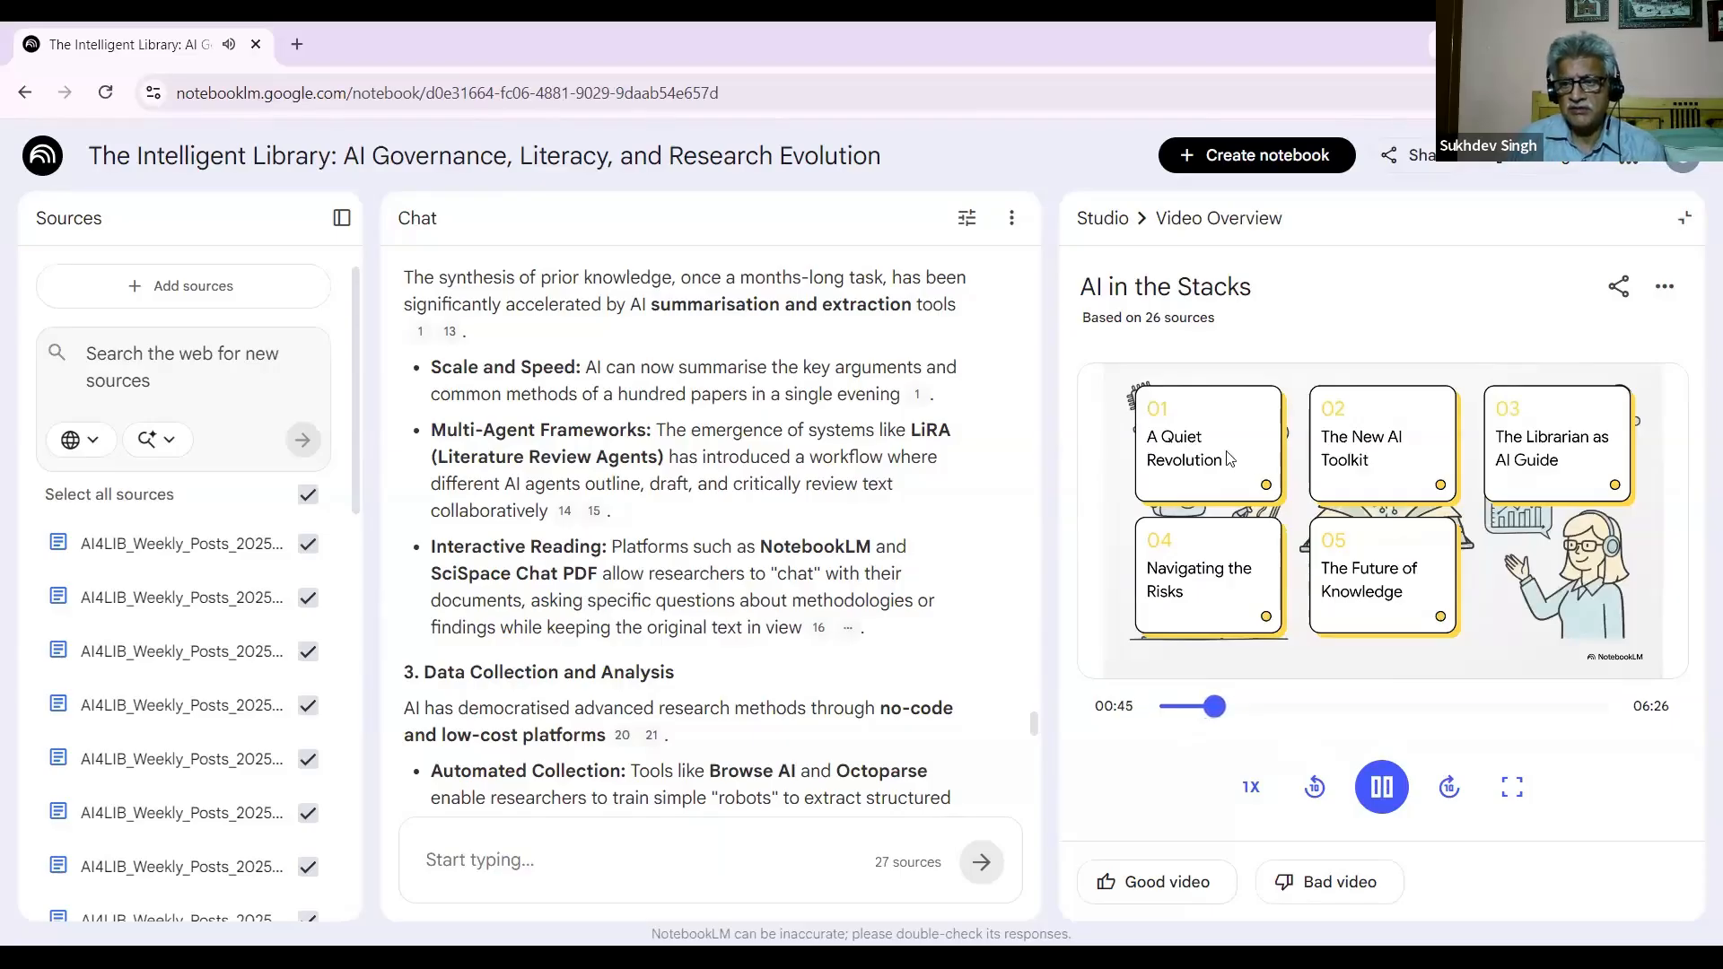
click(1379, 801)
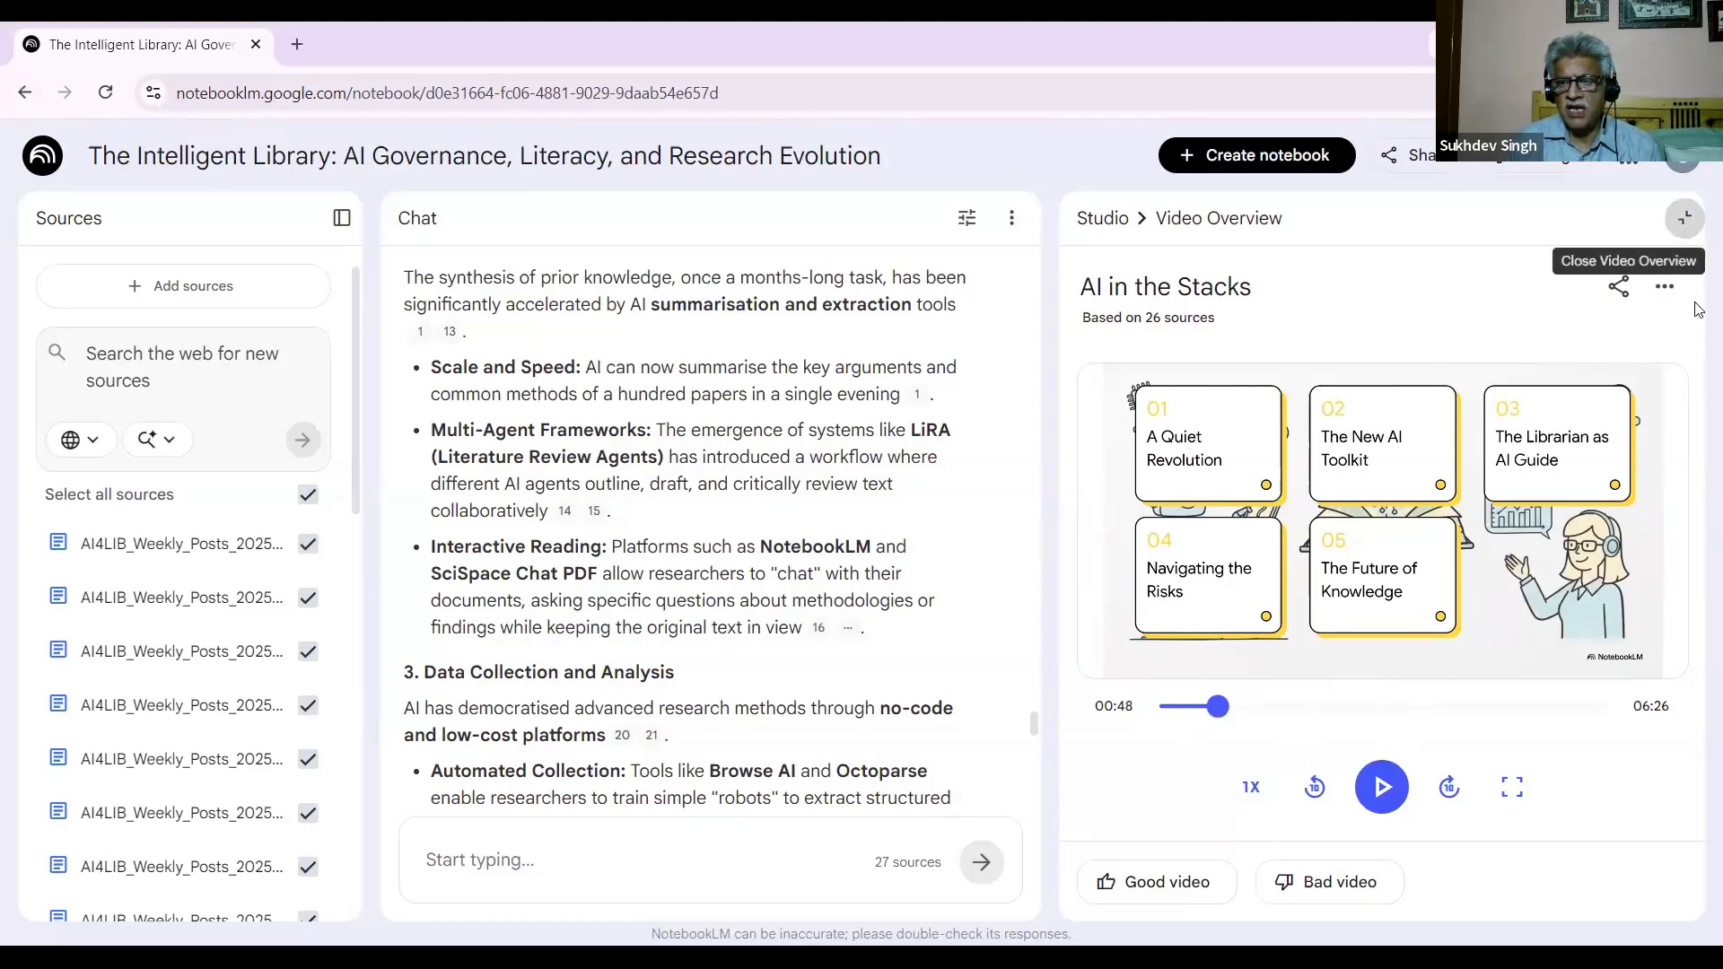
click(1685, 220)
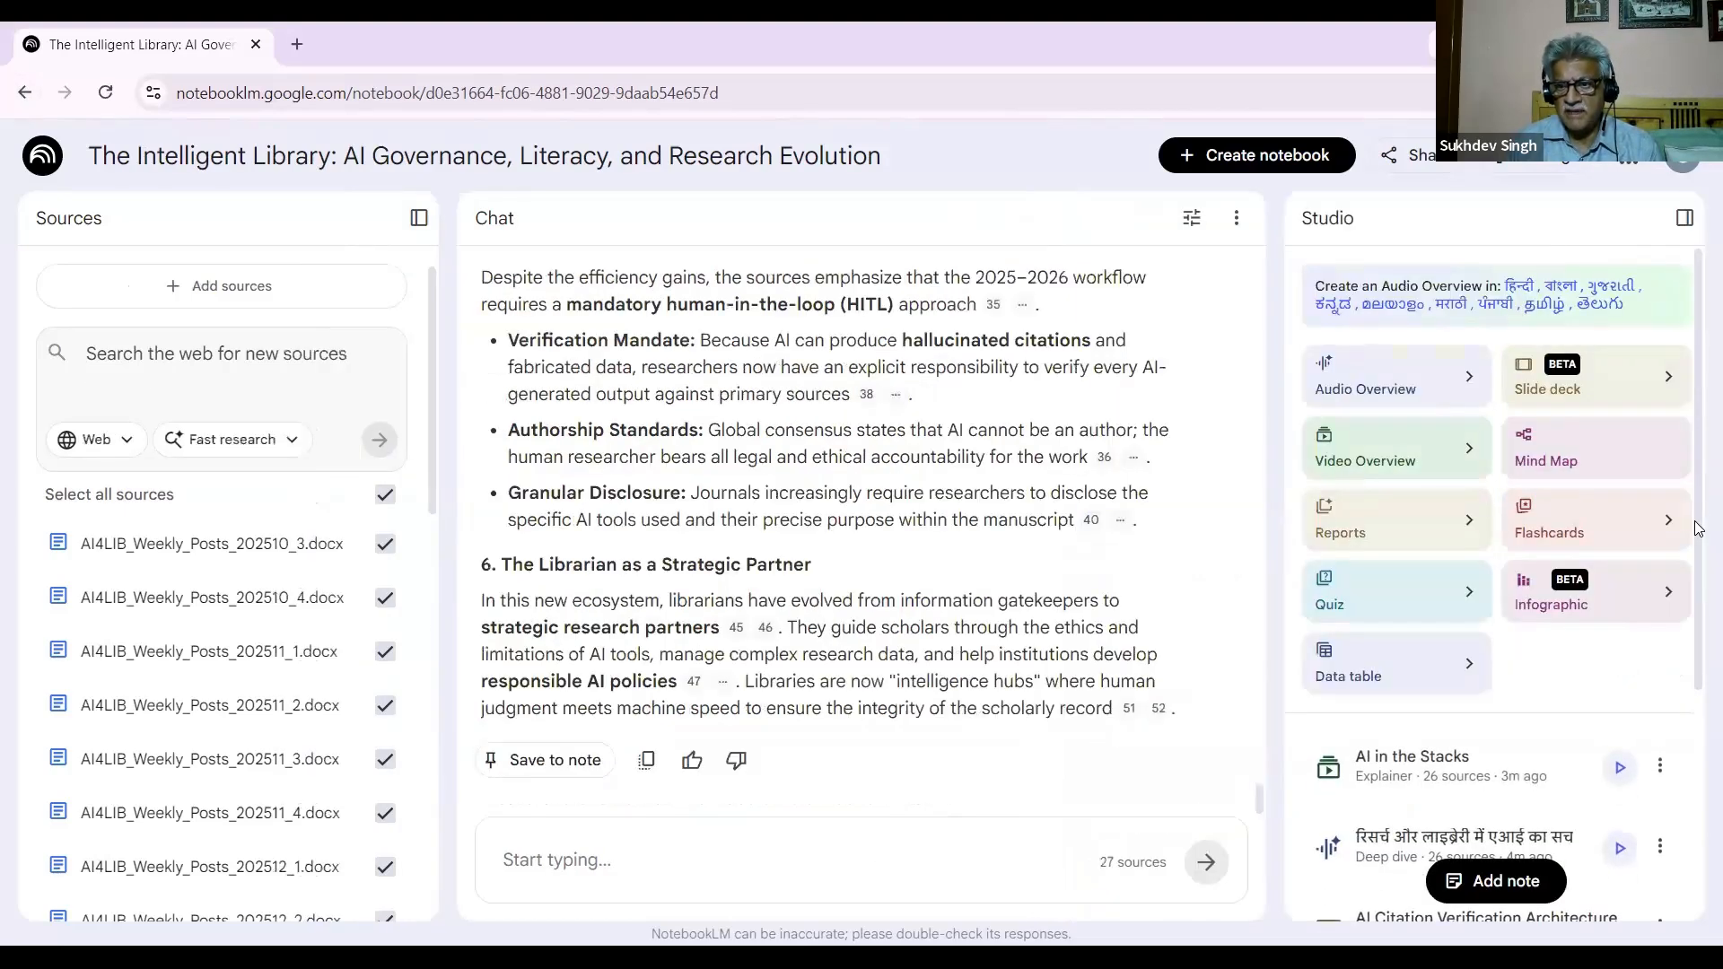
Step: Open the slide deck "AI Citation Verification Architecture" from the Studio outputs
scroll(1694, 538, down, 2)
scroll(1697, 592, down, 2)
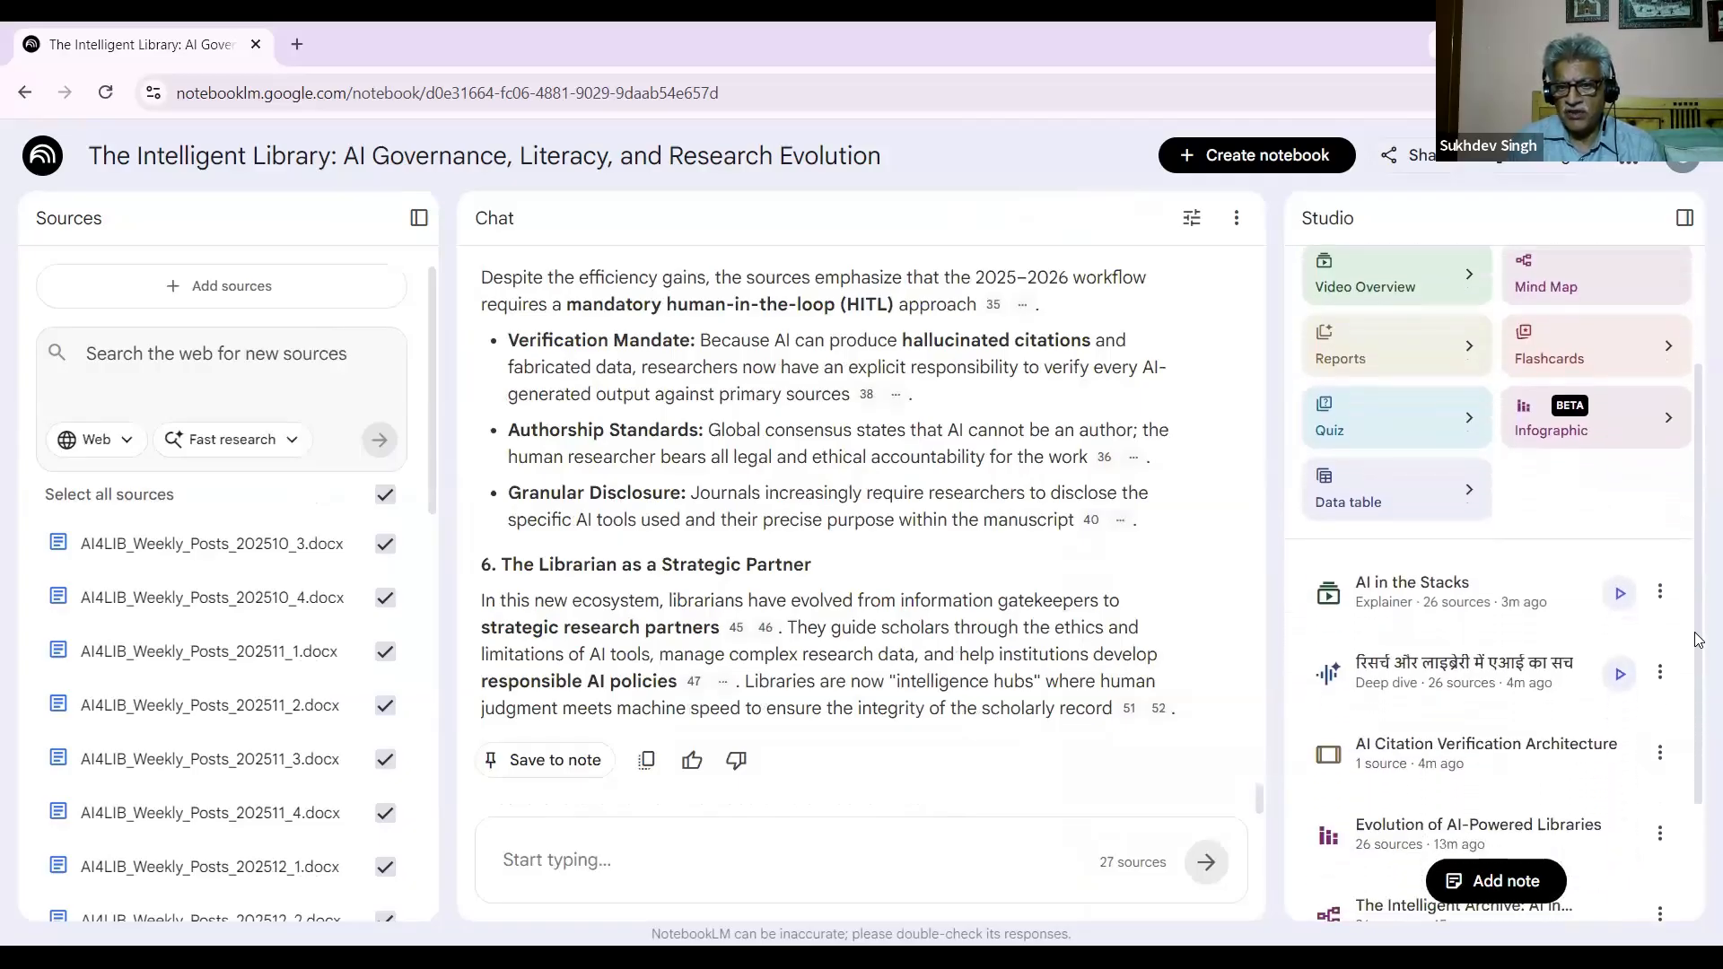
scroll(1695, 646, down, 1)
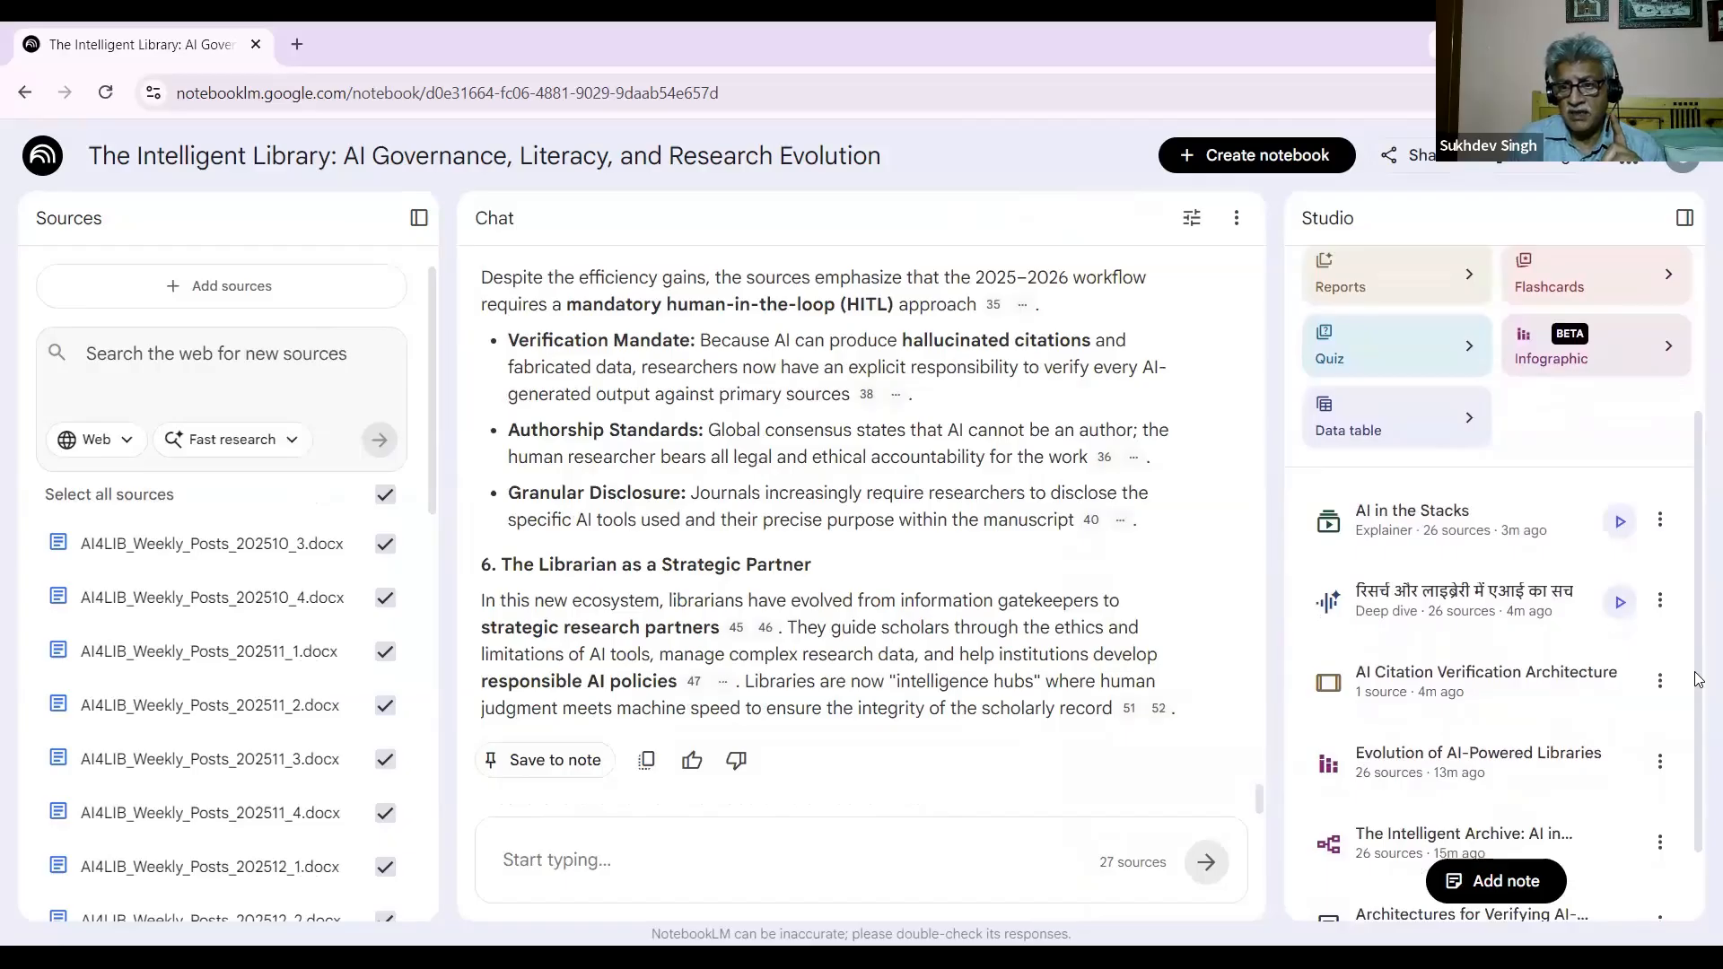
scroll(1695, 682, down, 1)
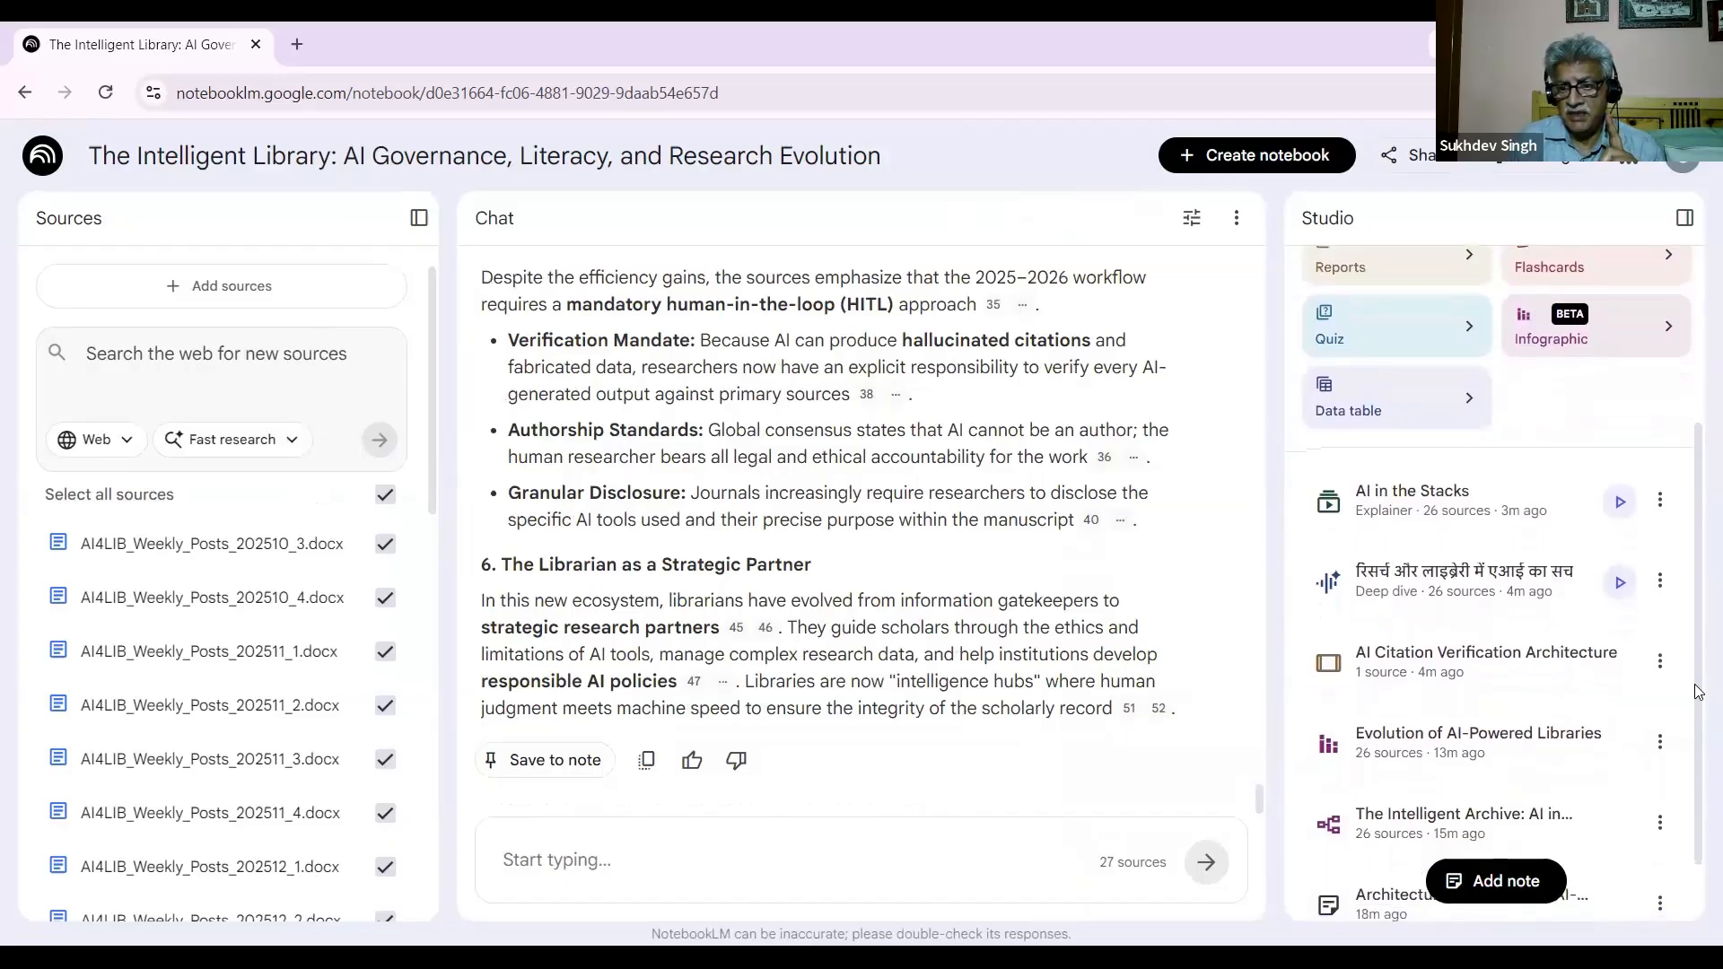
click(1437, 673)
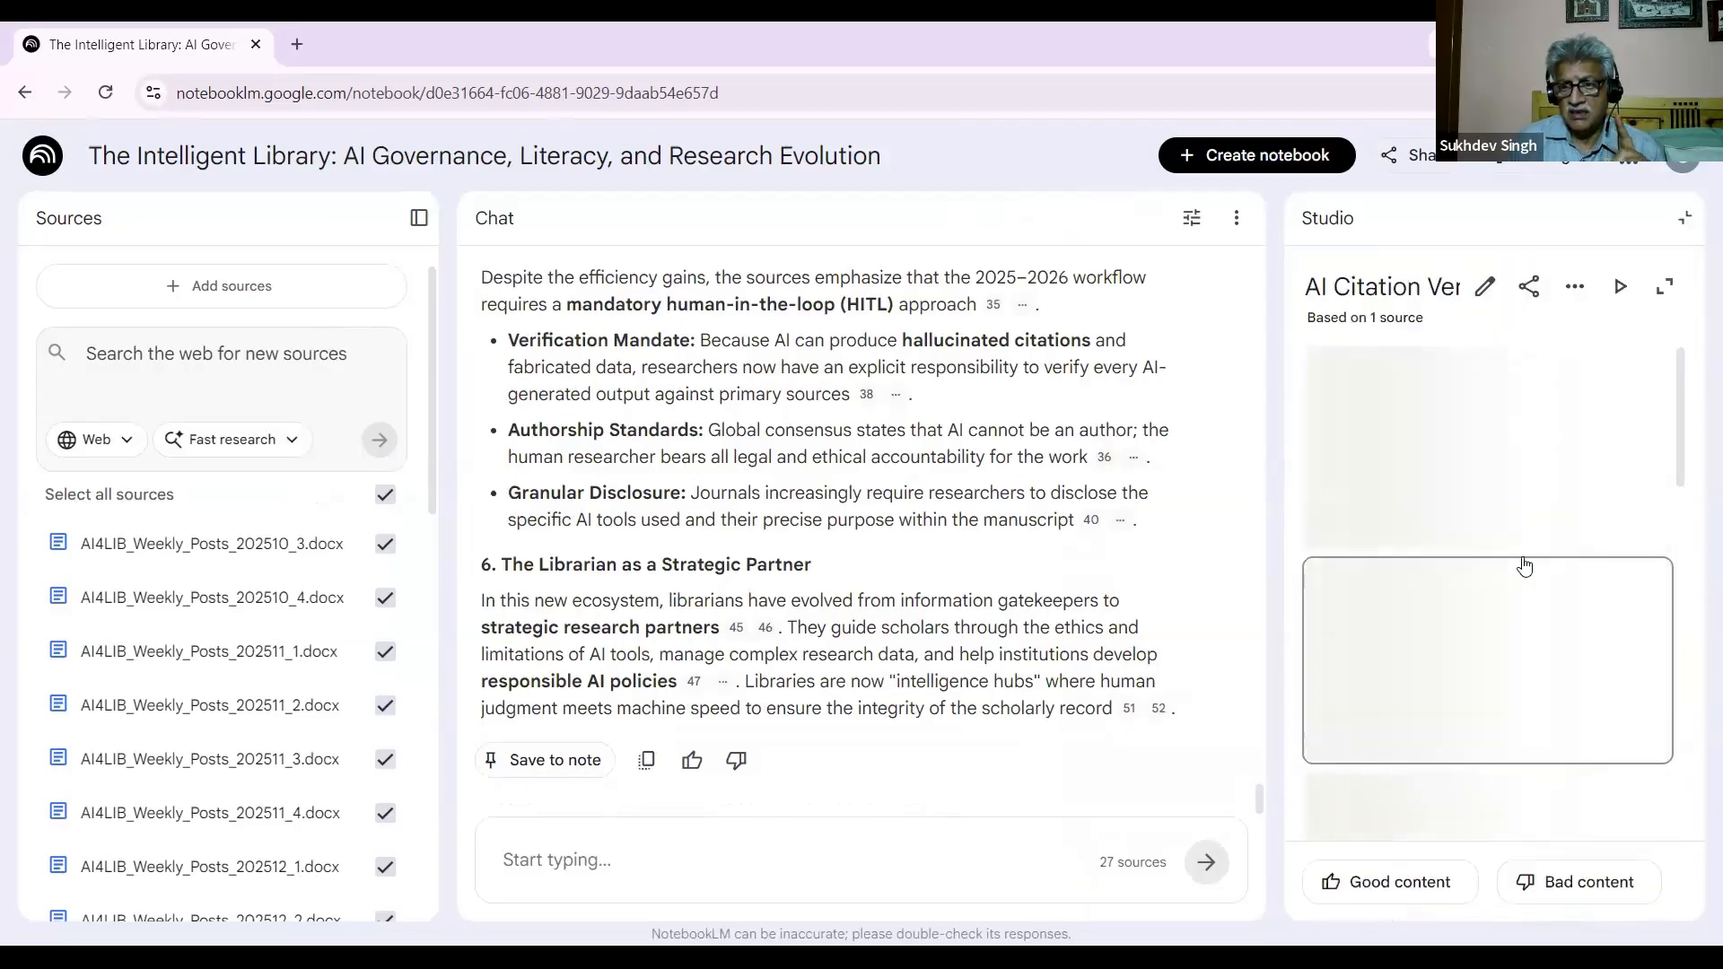
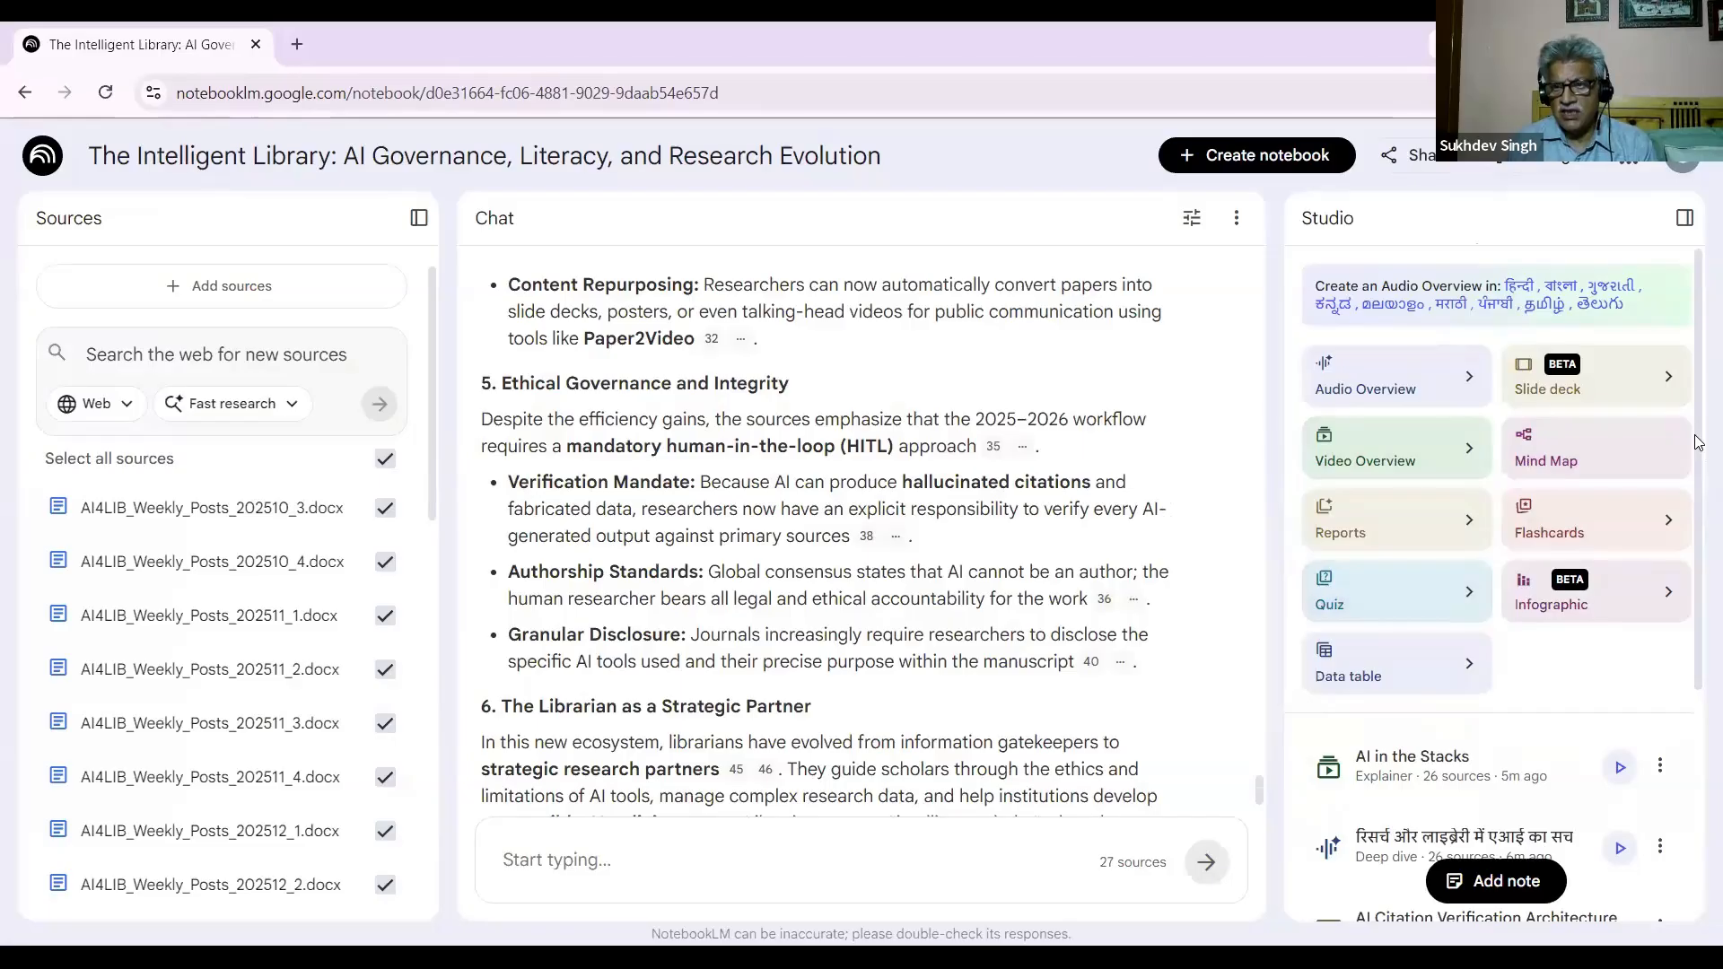
Step: Resume the Hindi audio overview and check the download and sharing options for the citation verification slide deck and the audio
scroll(1504, 589, down, 3)
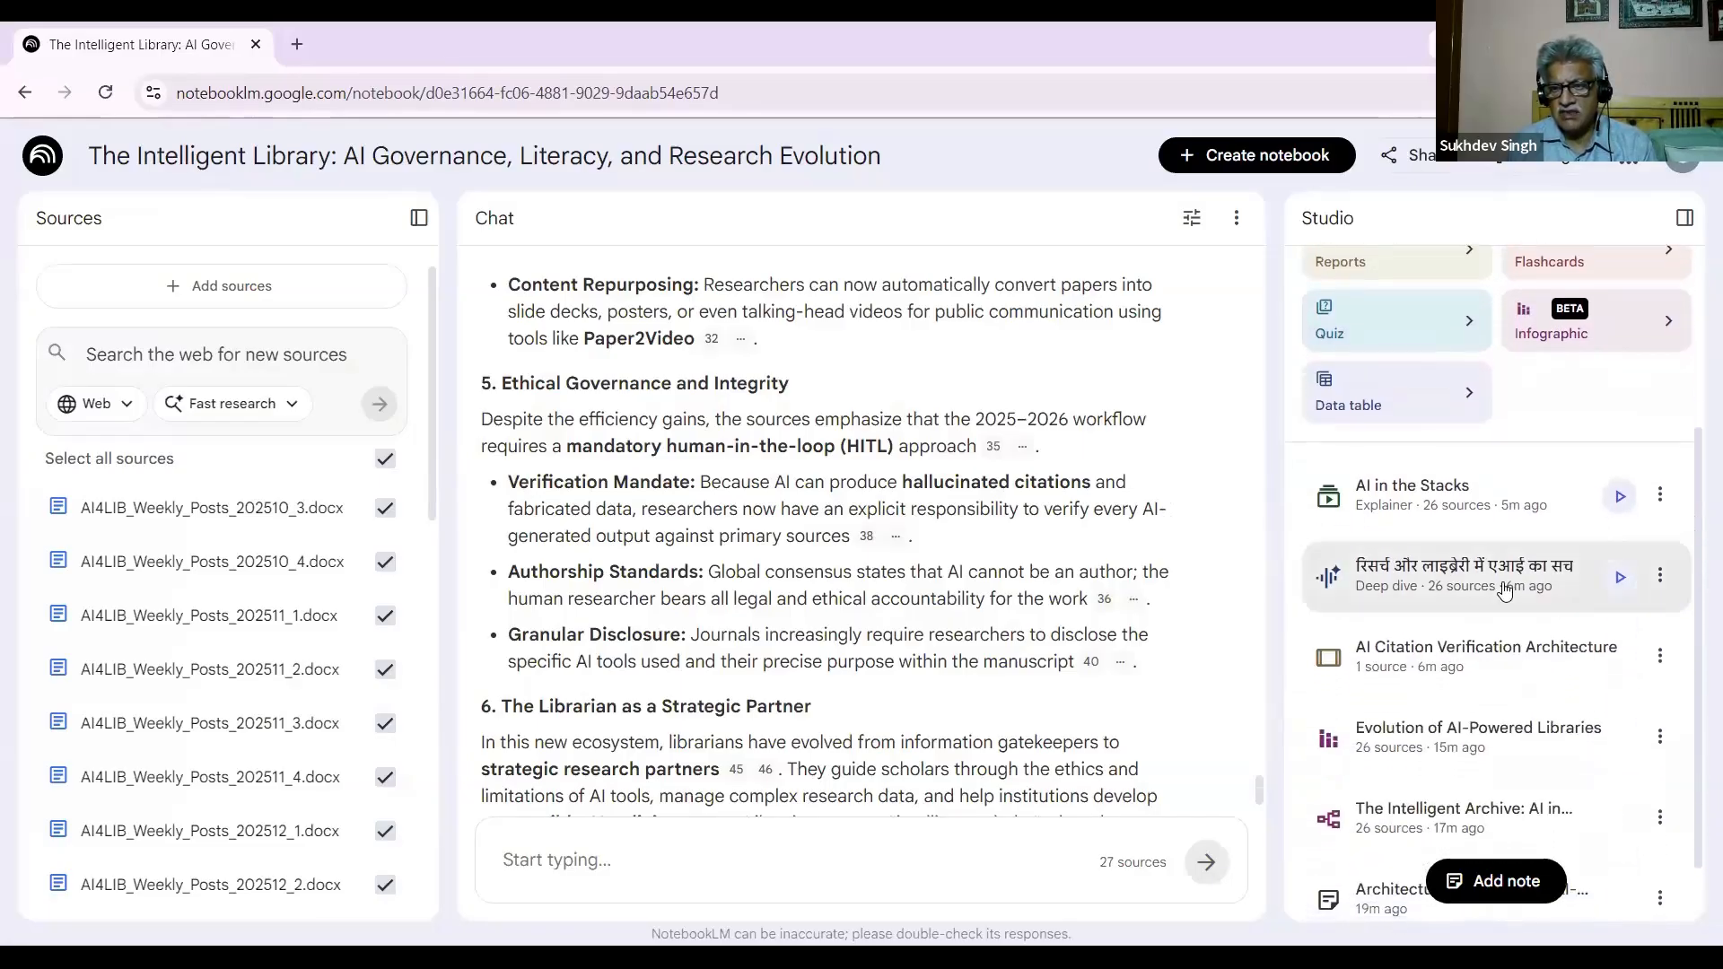
click(1620, 579)
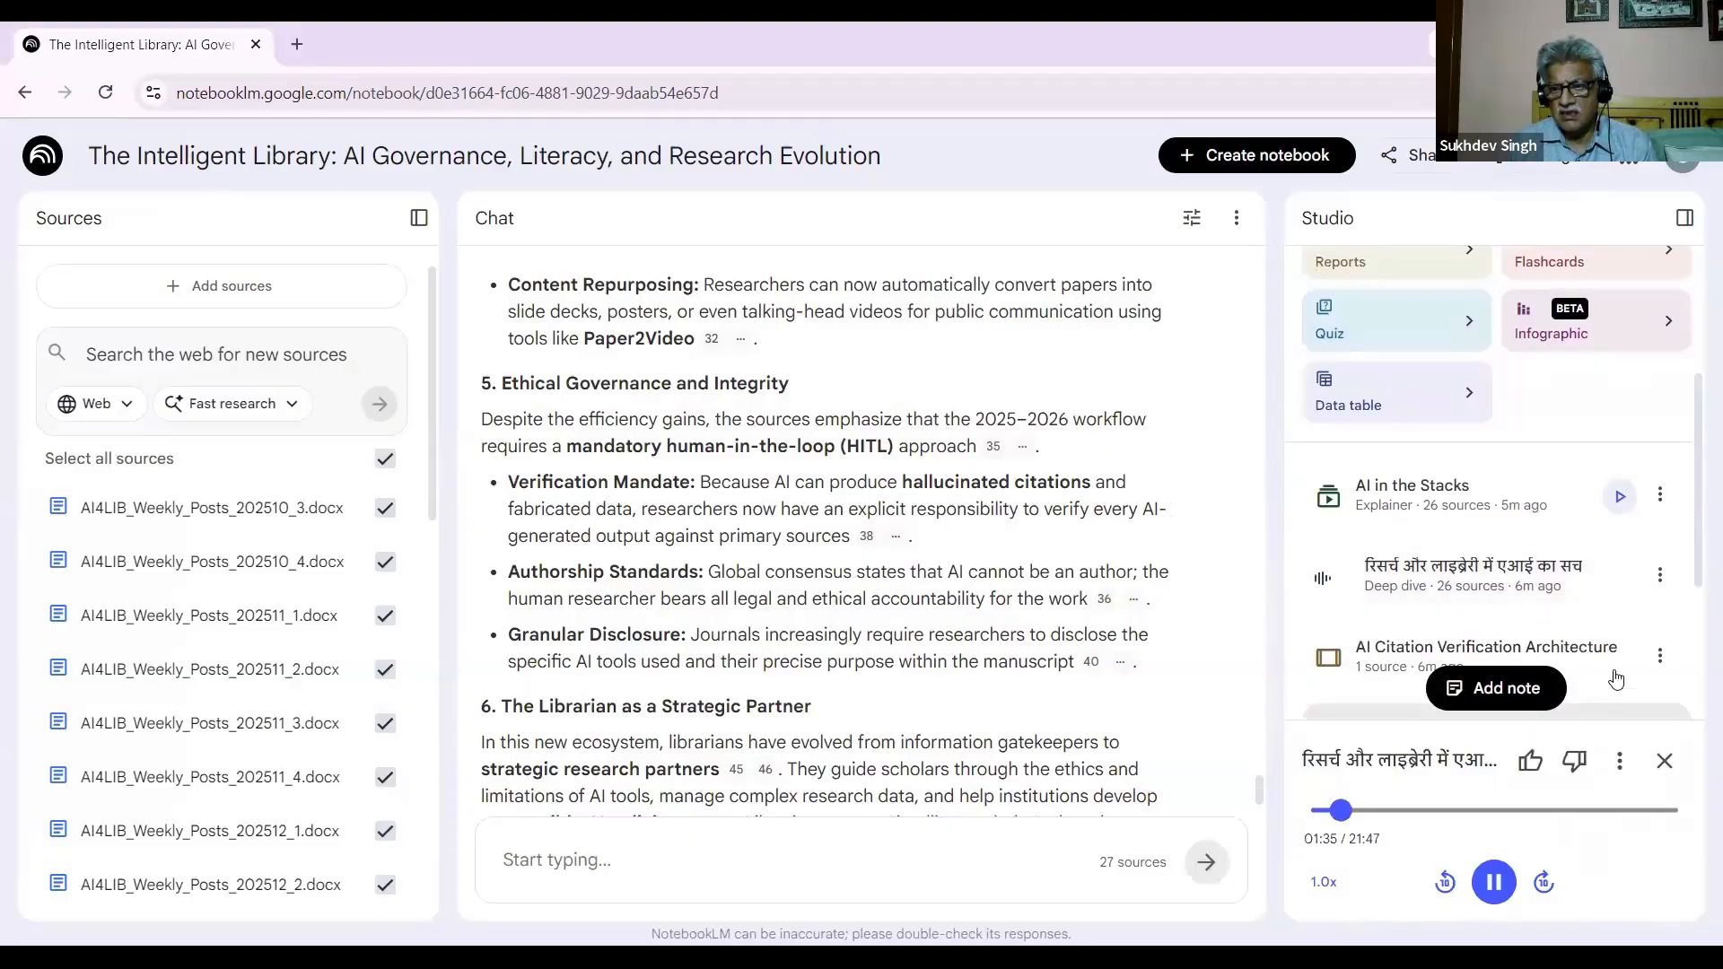
click(1659, 659)
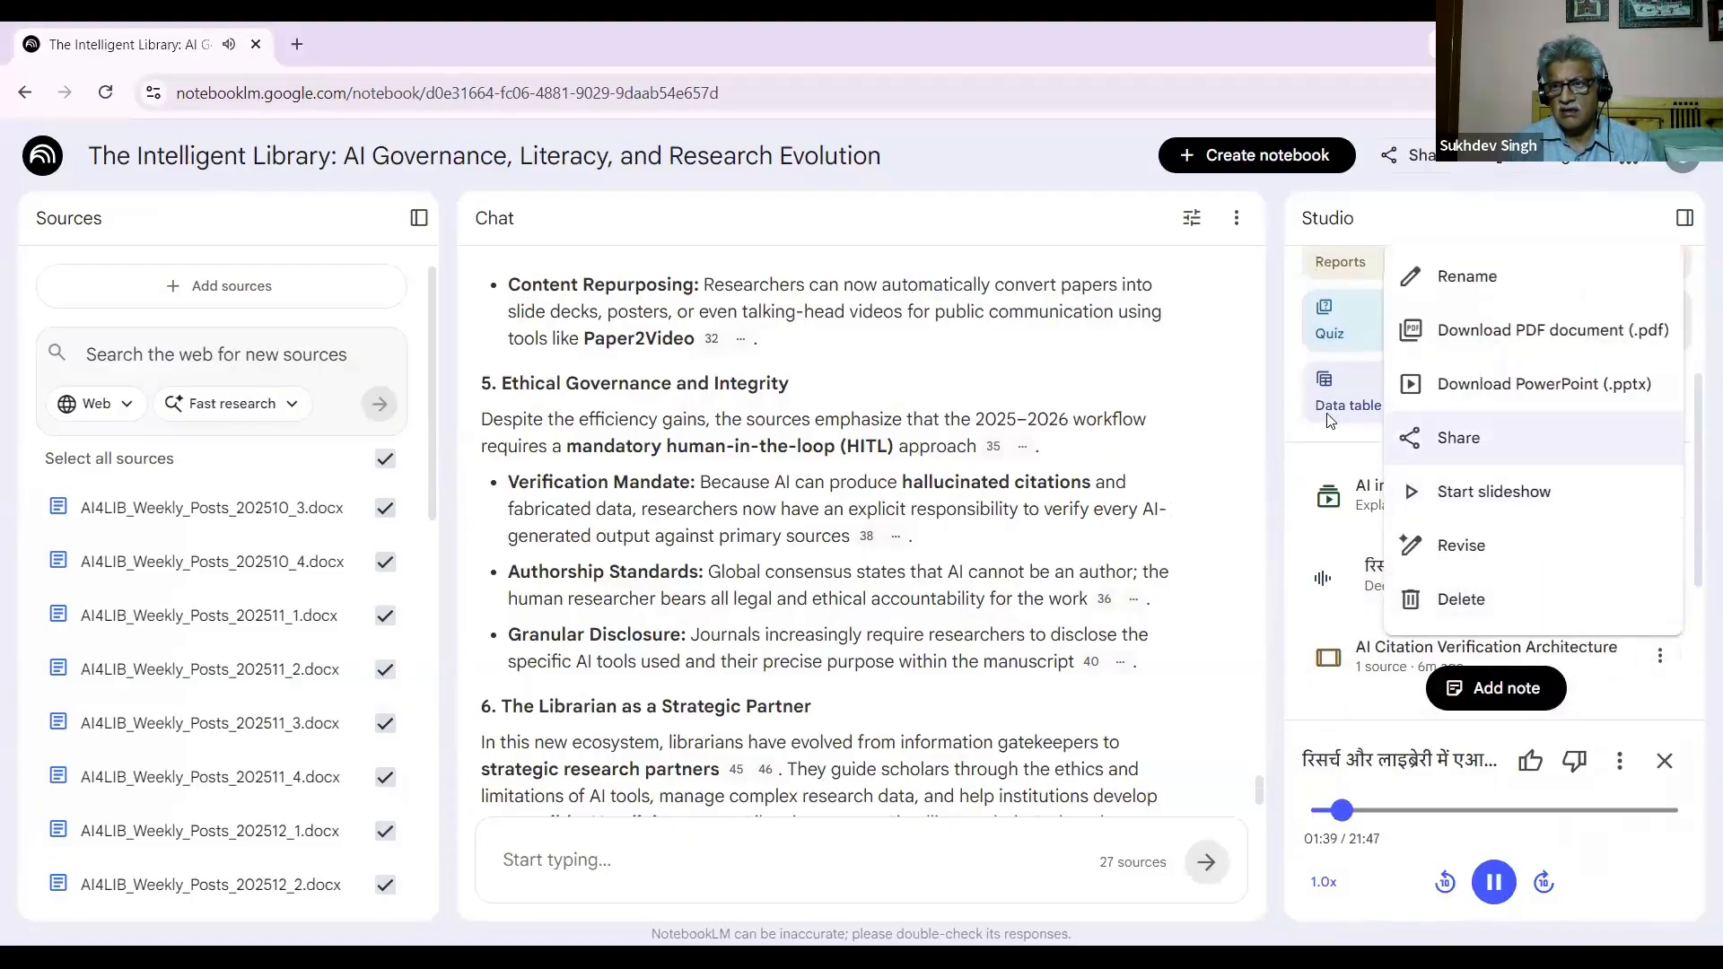
click(1522, 824)
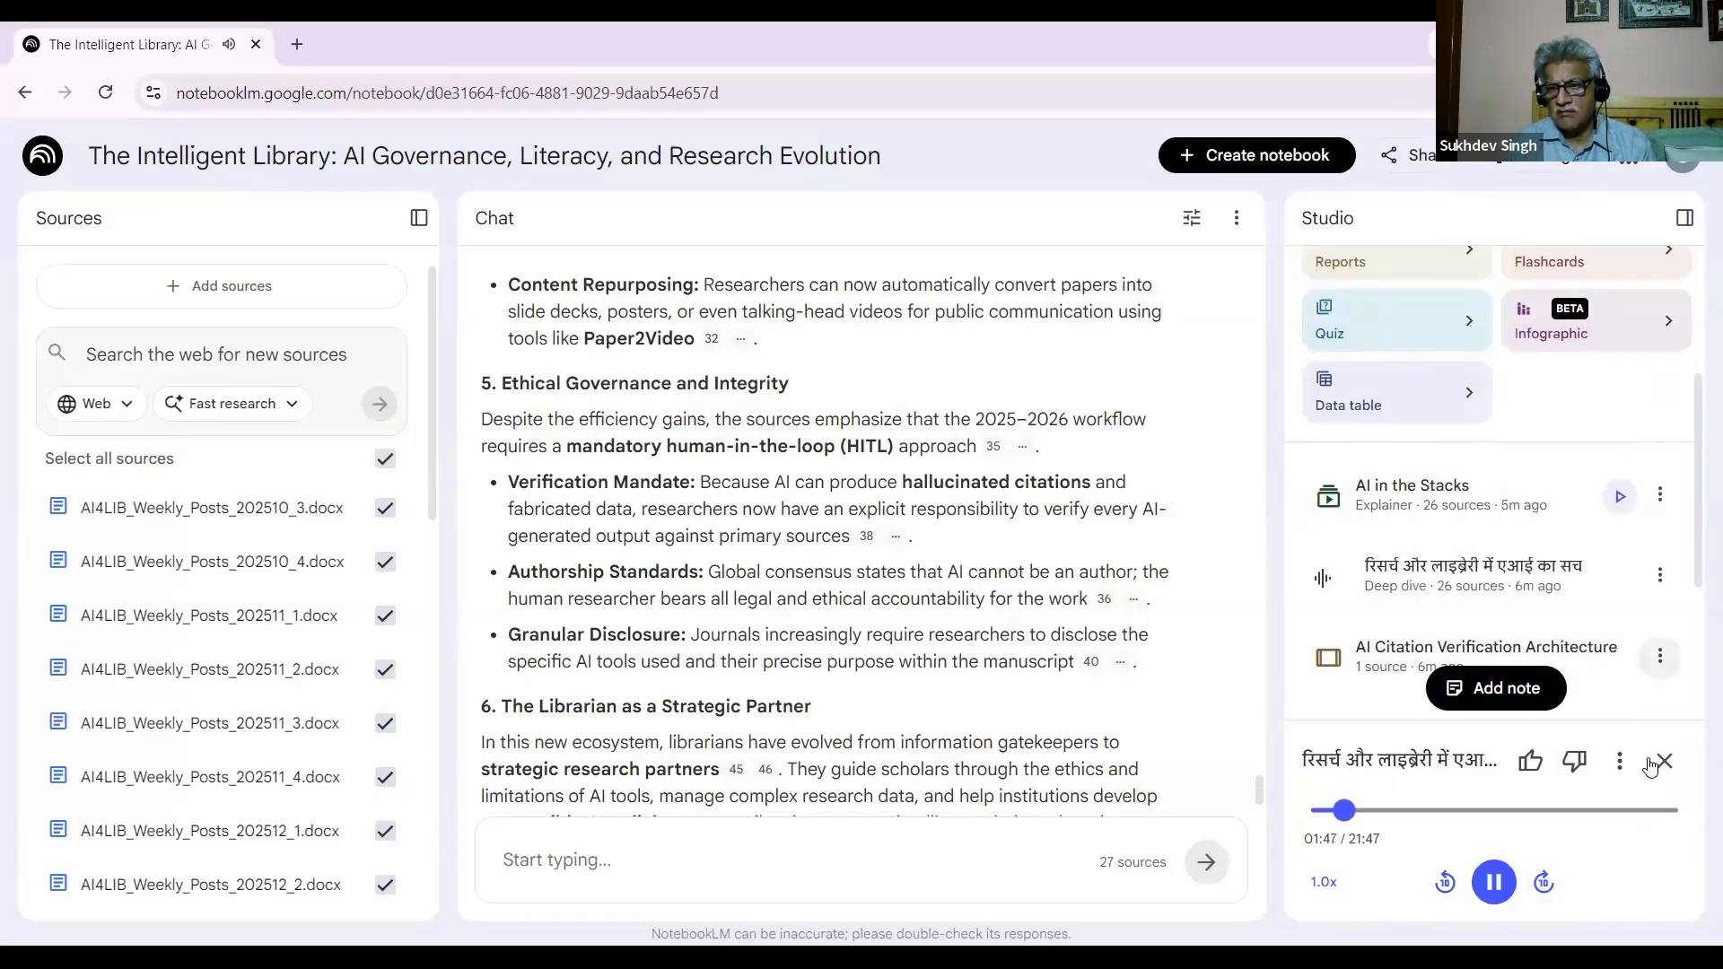
click(1619, 763)
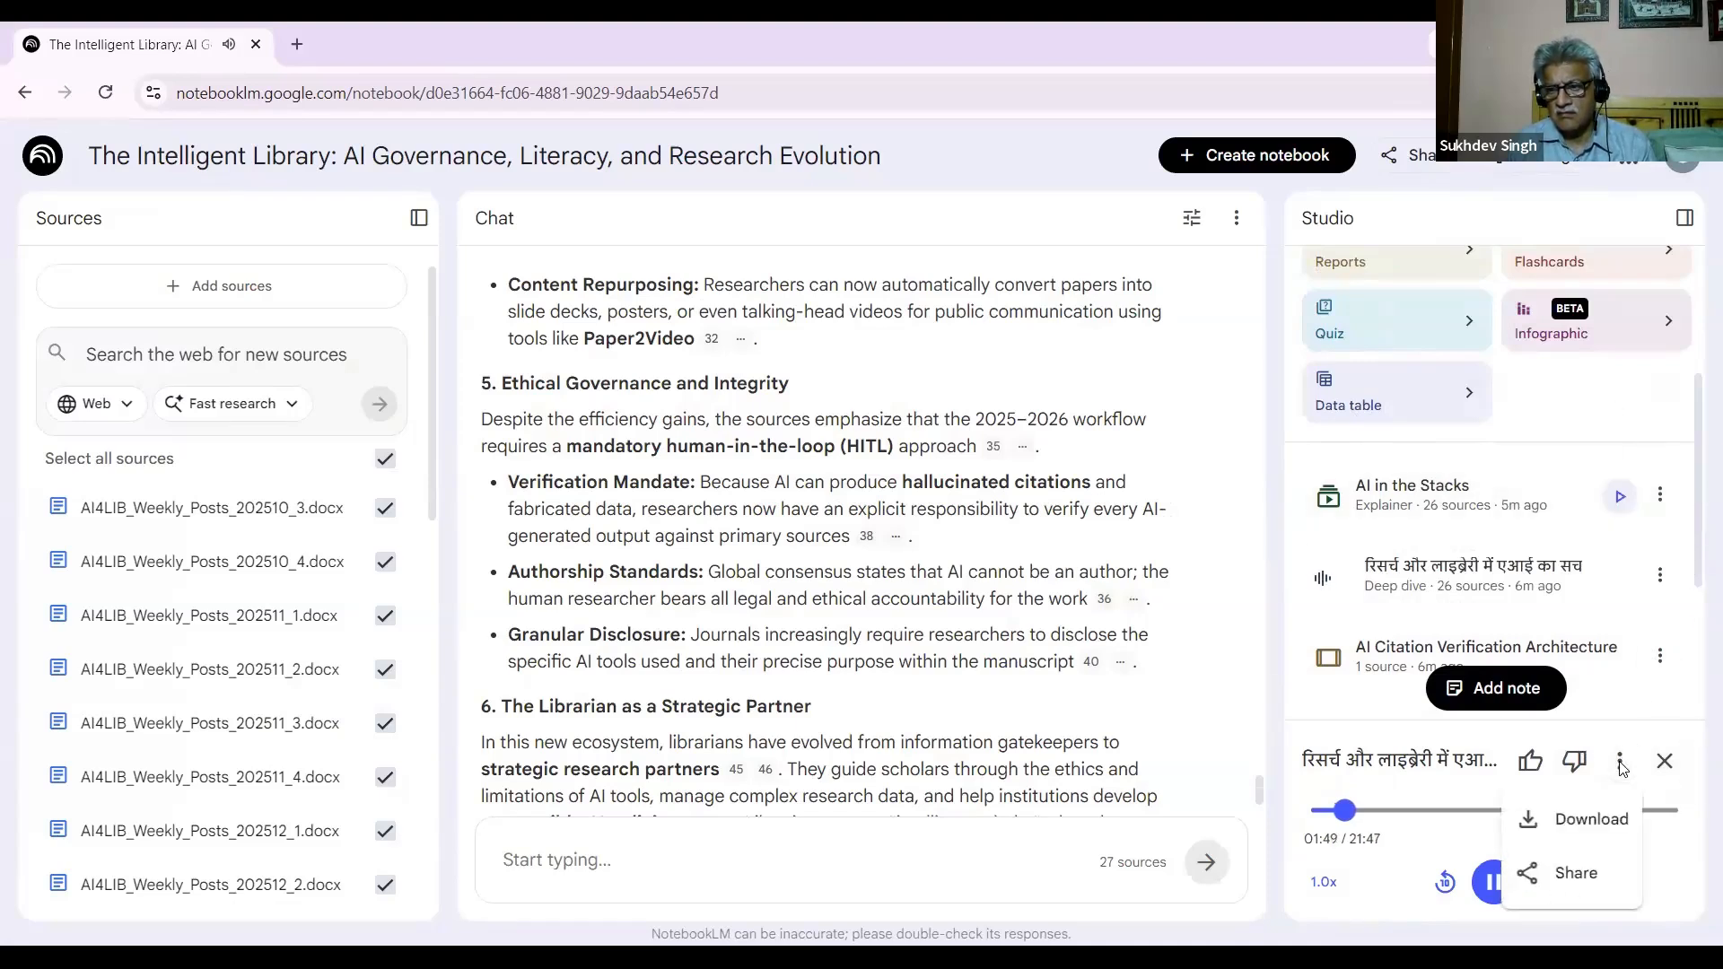
click(1595, 727)
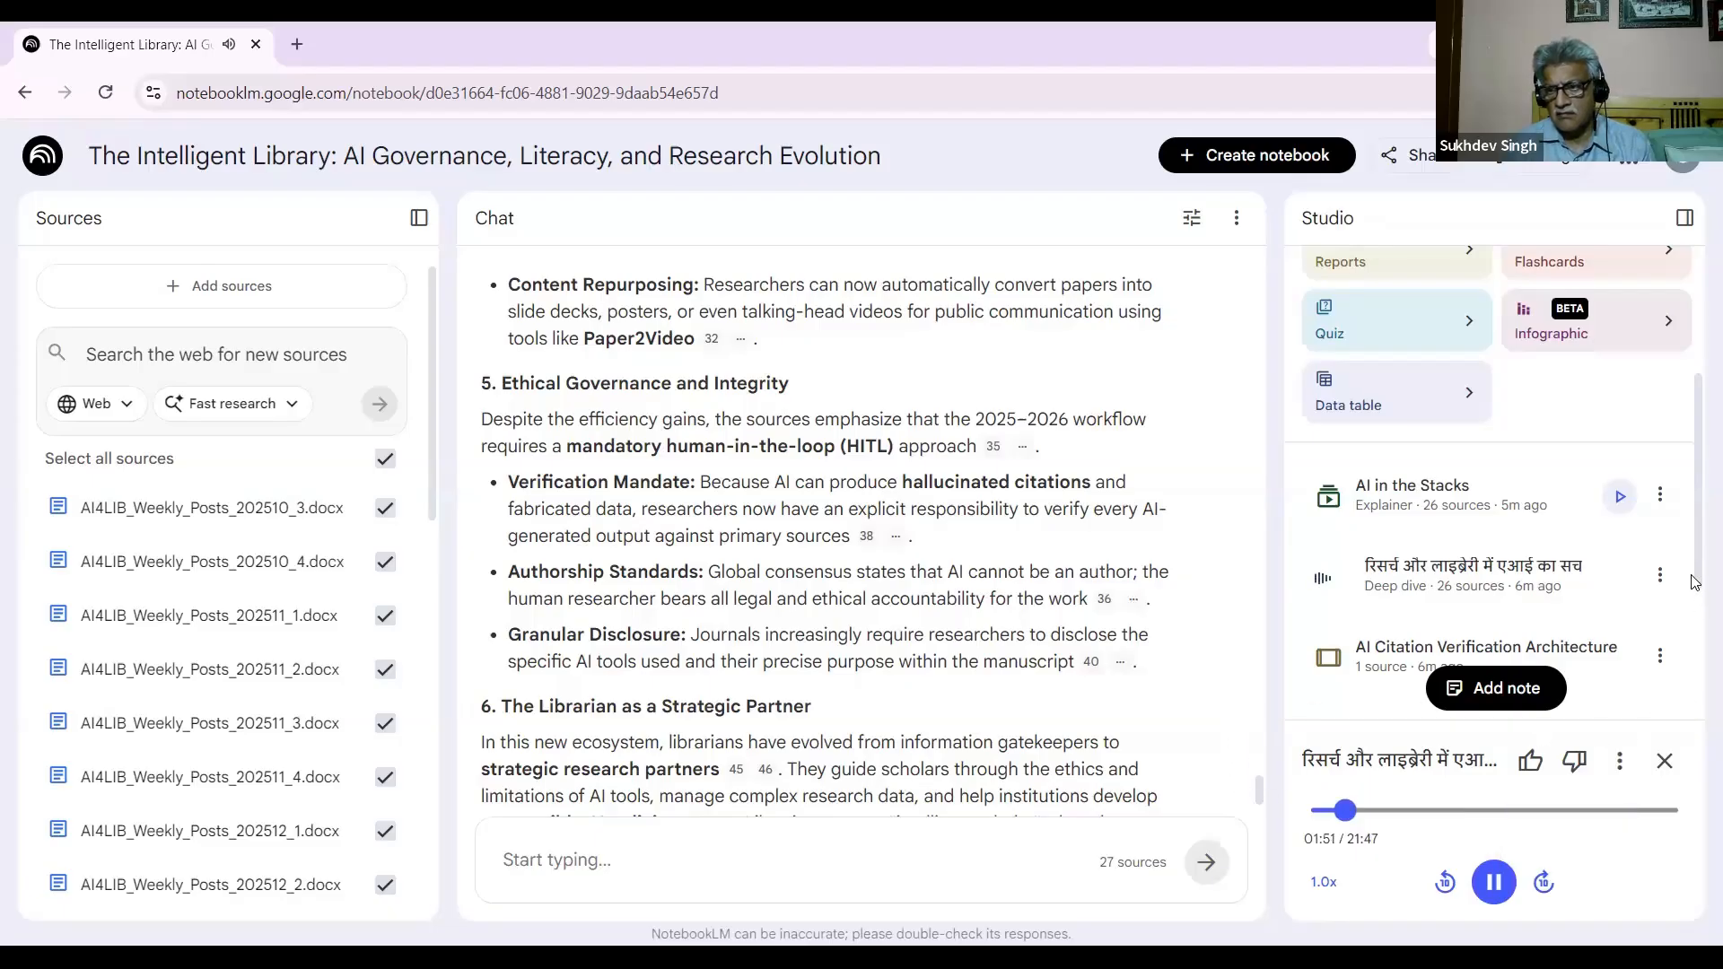
scroll(1698, 602, down, 1)
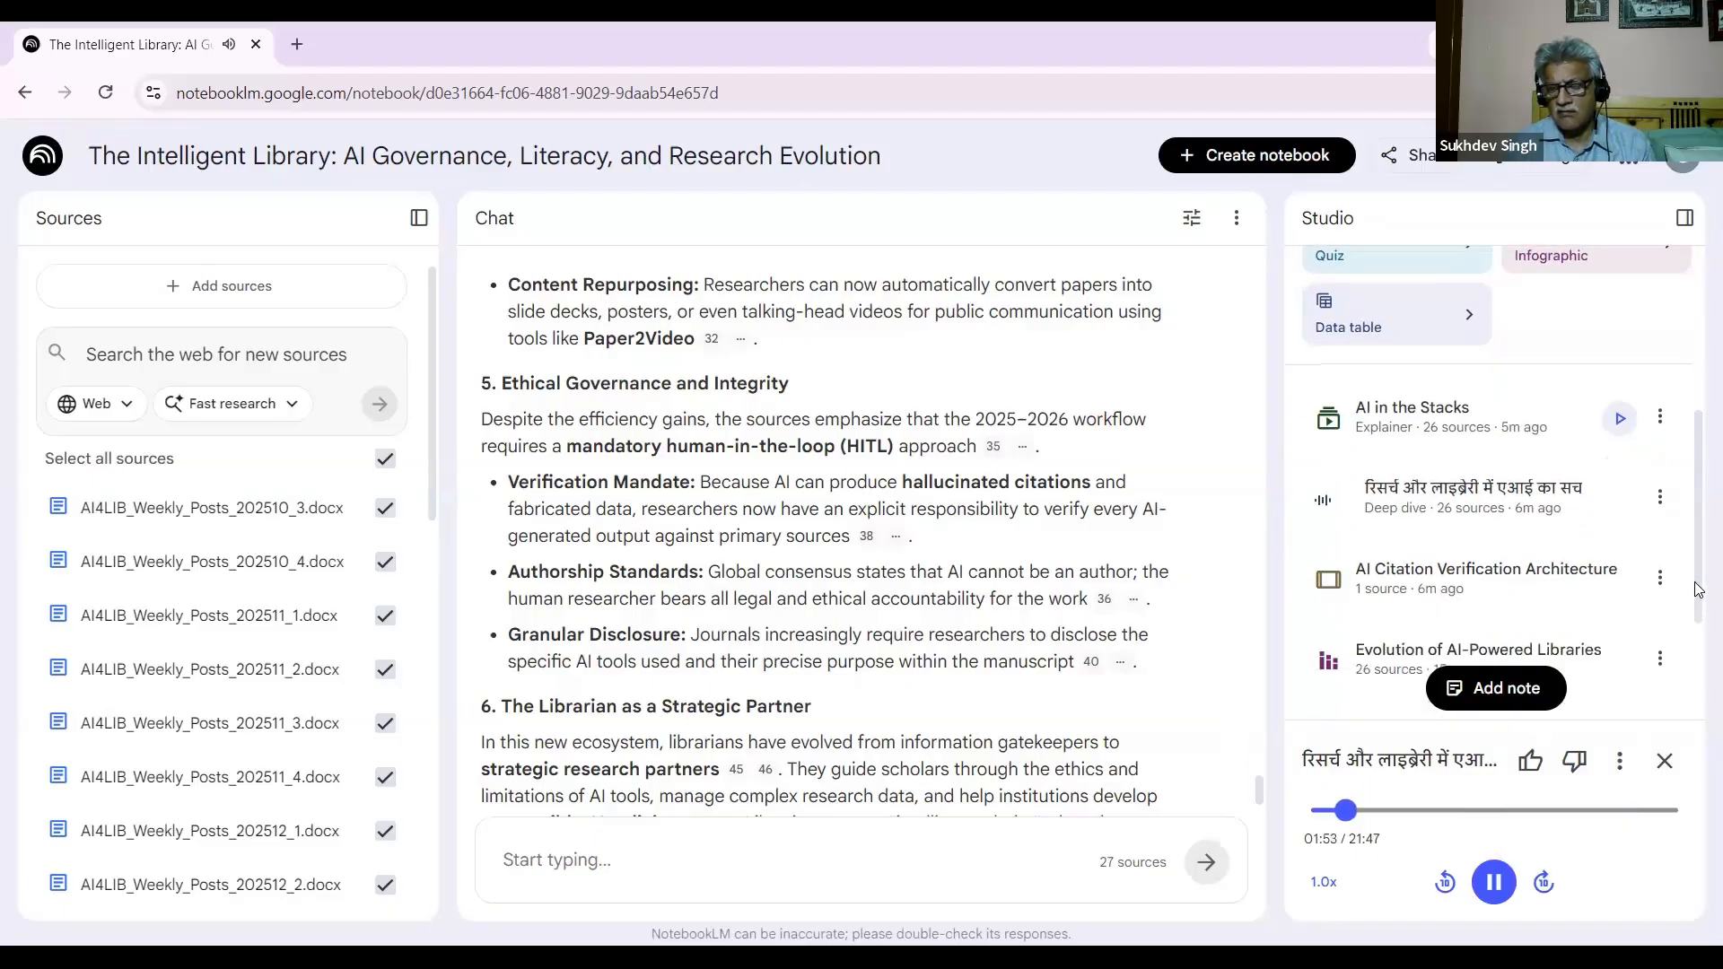
drag(1697, 602, 1698, 590)
double_click(1625, 856)
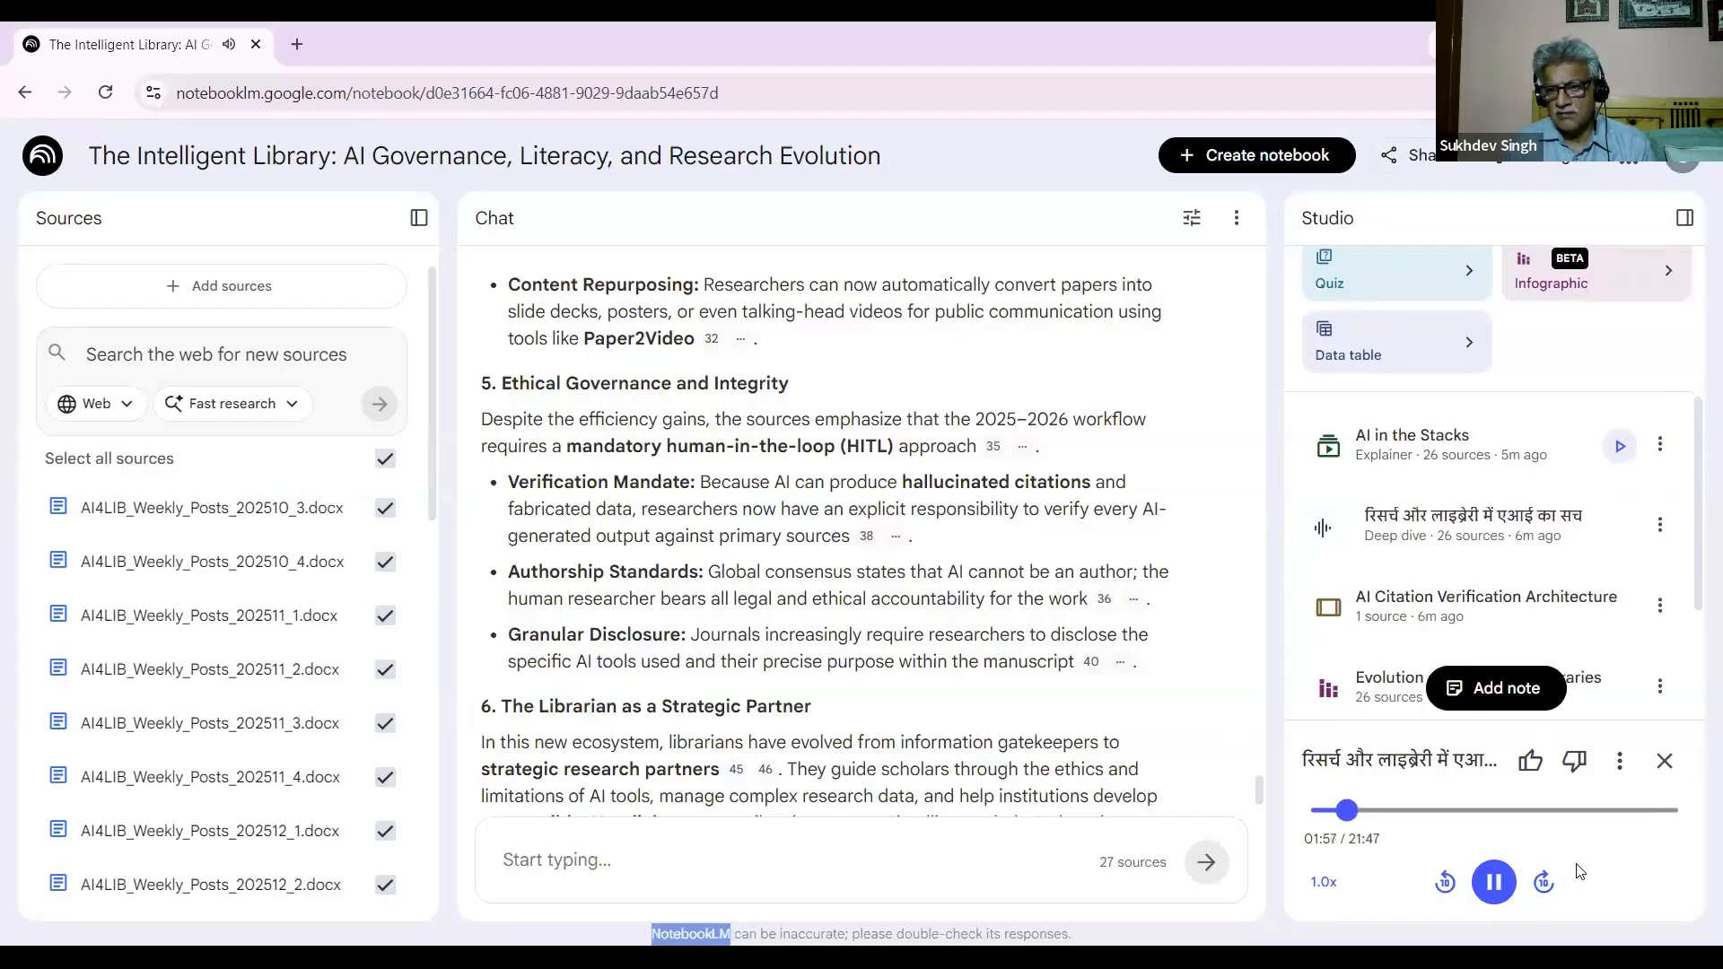
Step: Download the Hindi audio overview and look through the list of Studio outputs
click(1621, 760)
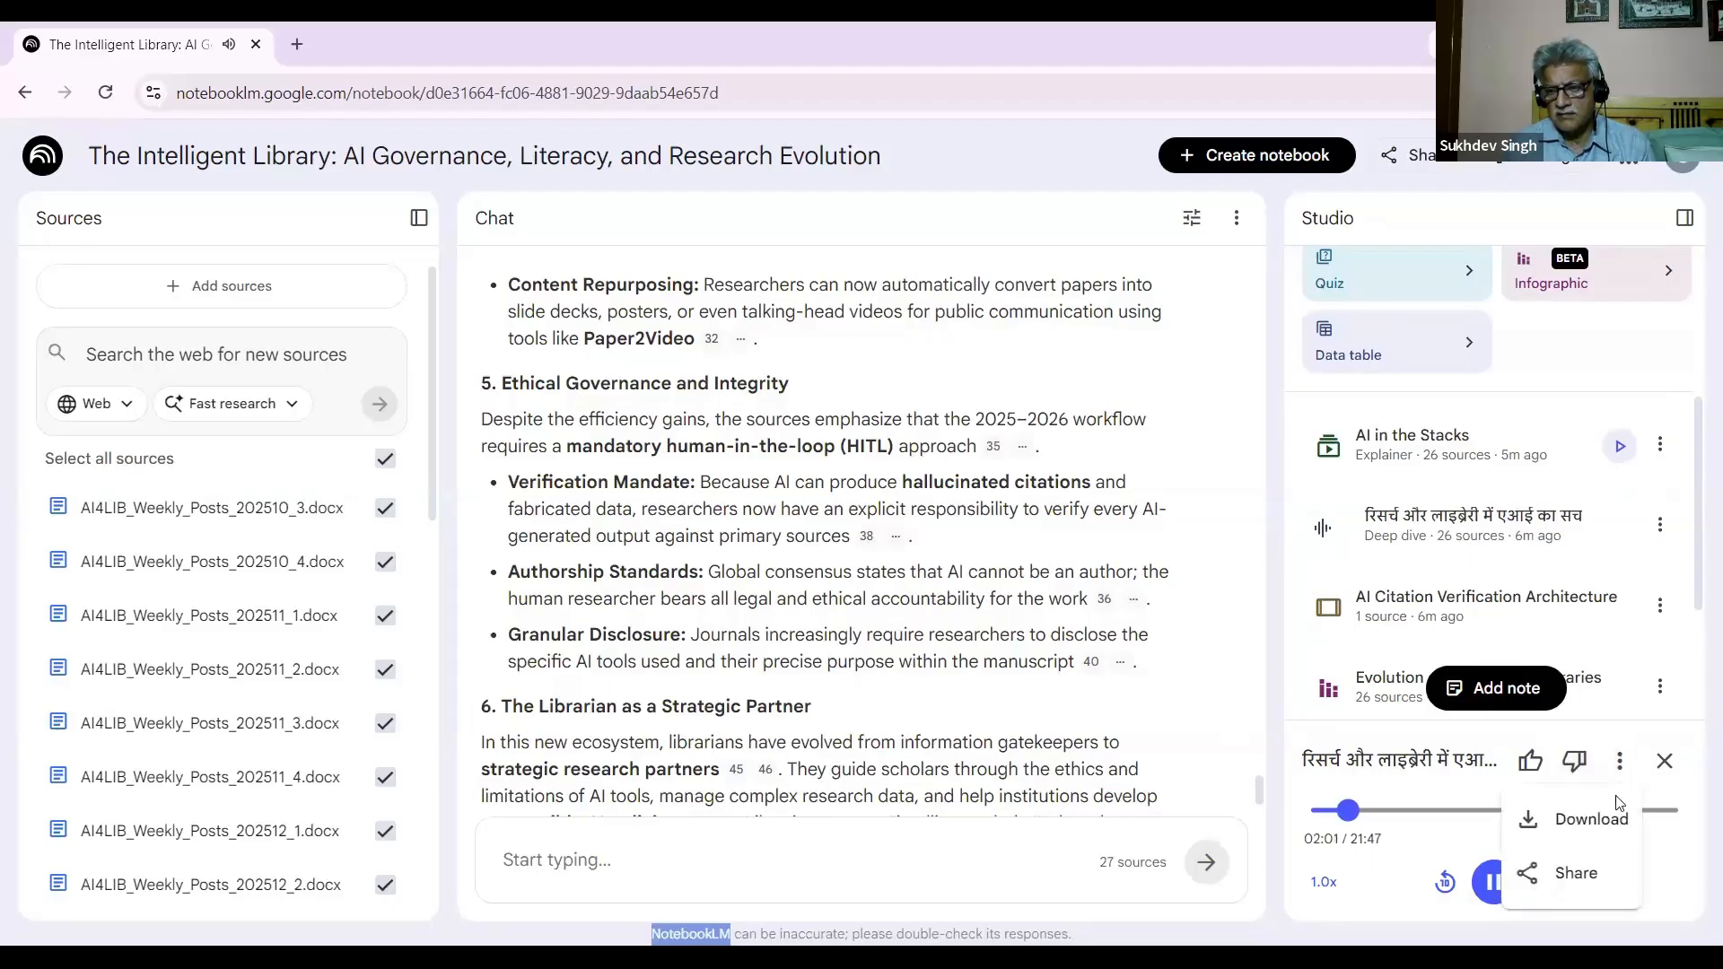
click(1606, 818)
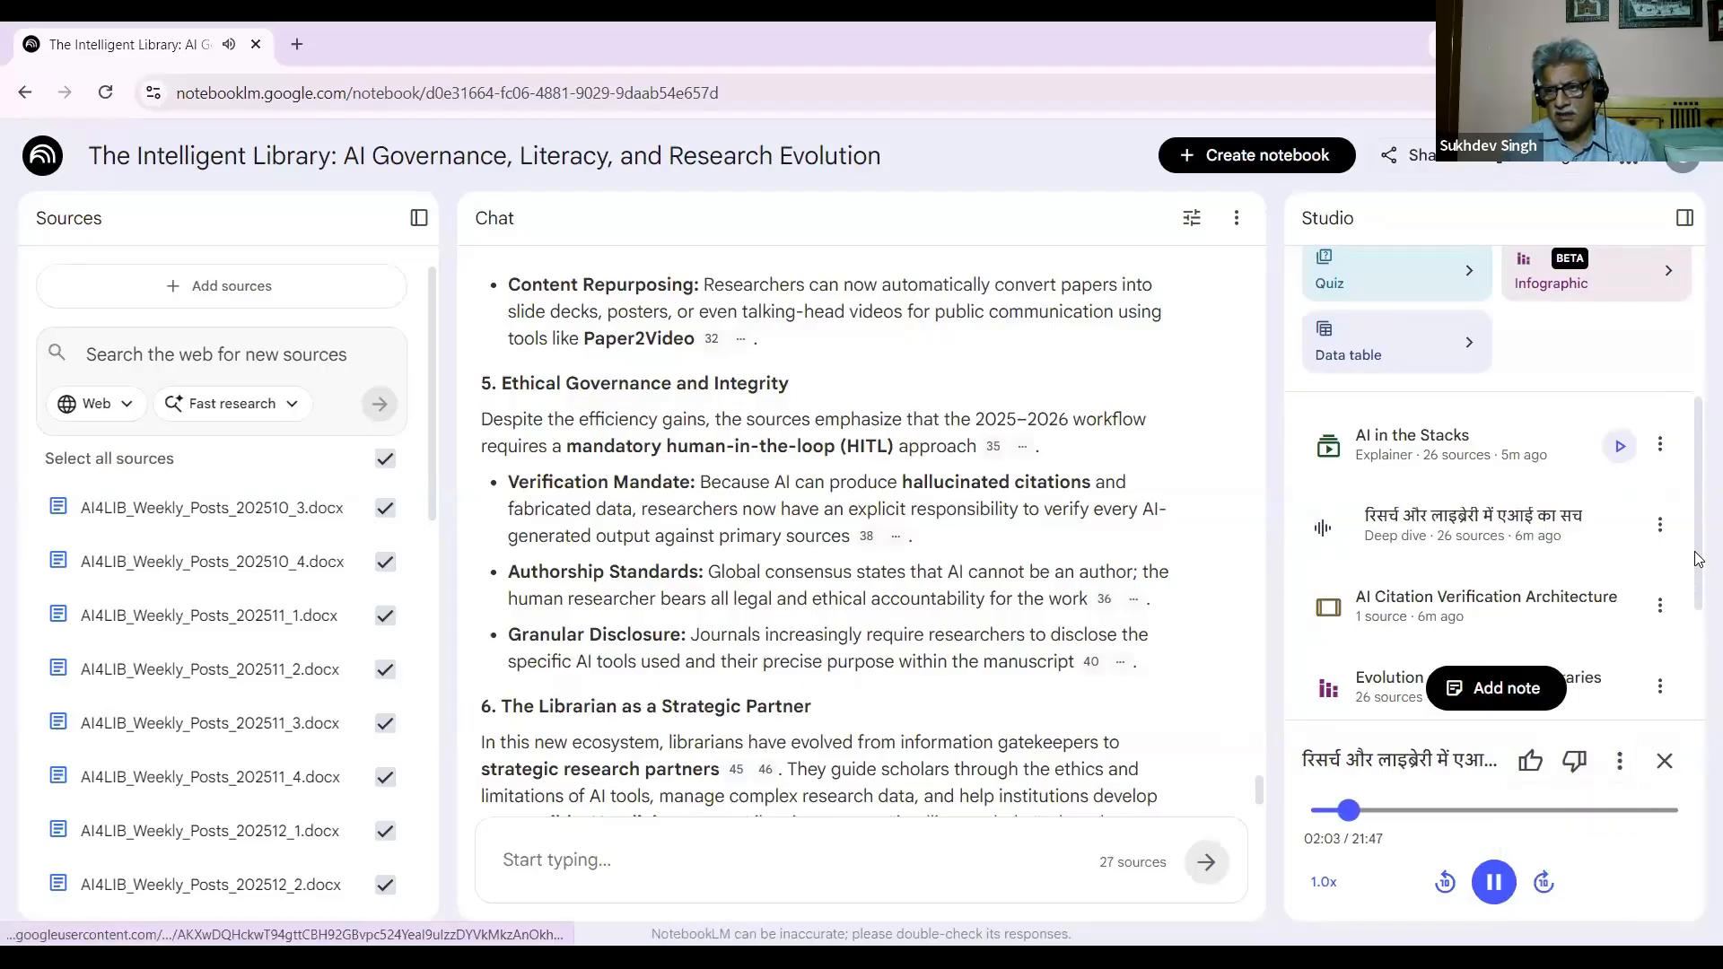
drag(1697, 558, 1697, 787)
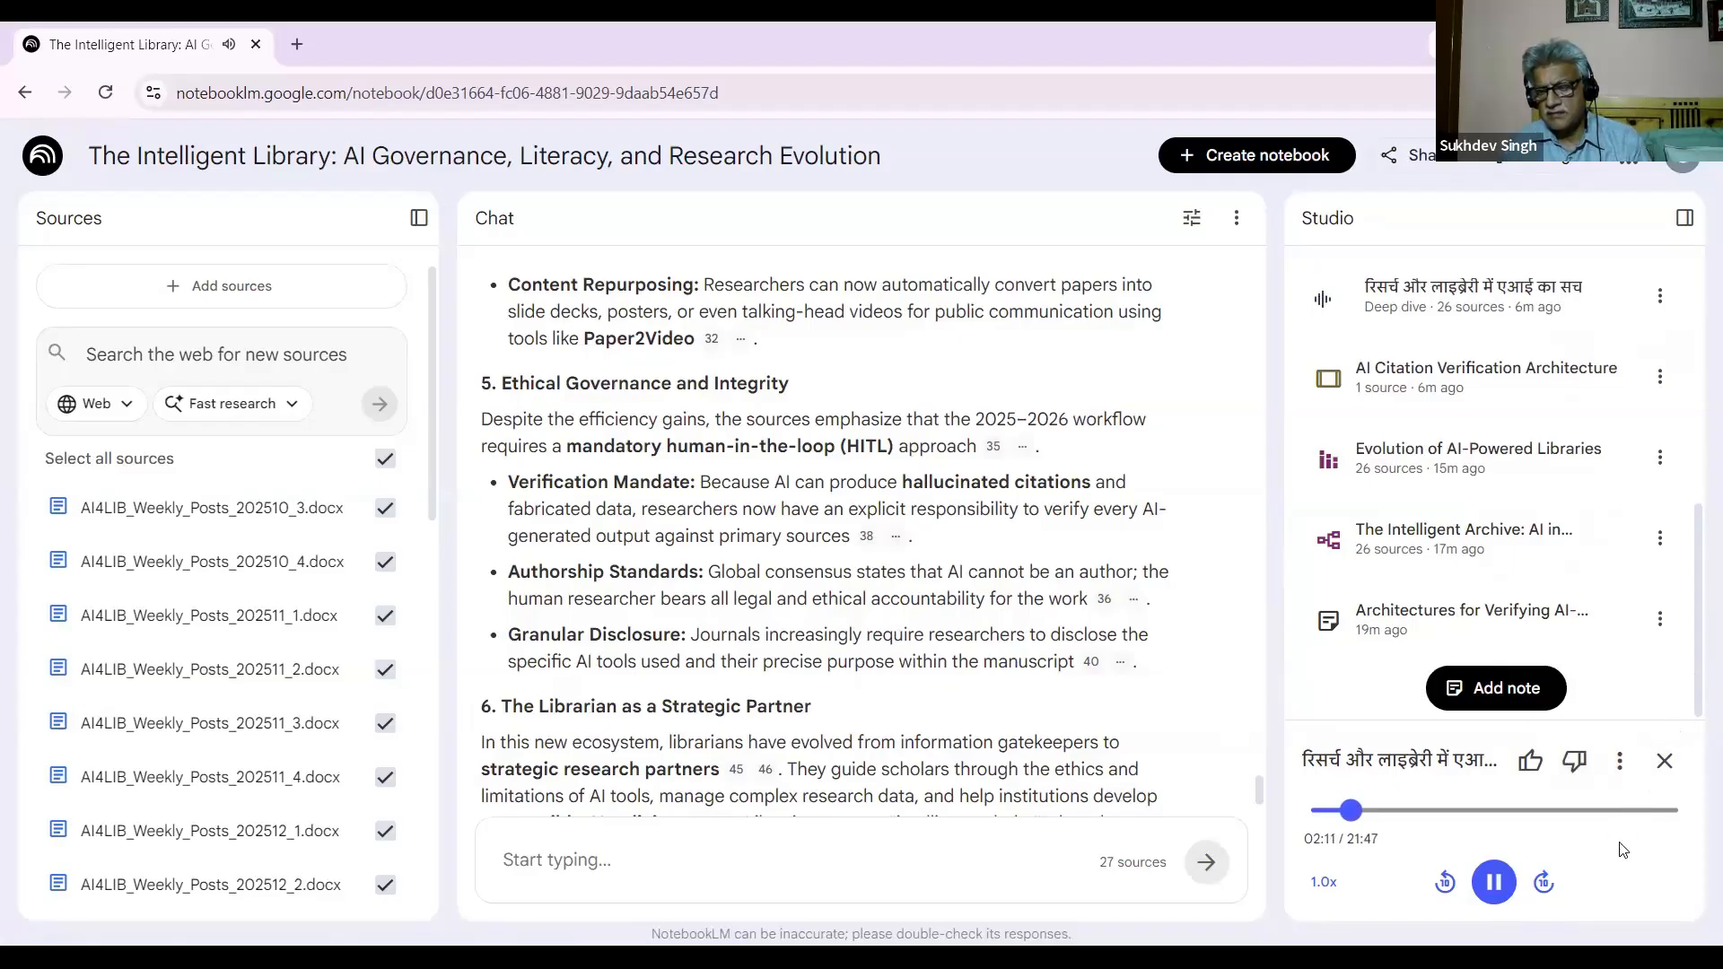
drag(1494, 819, 1450, 762)
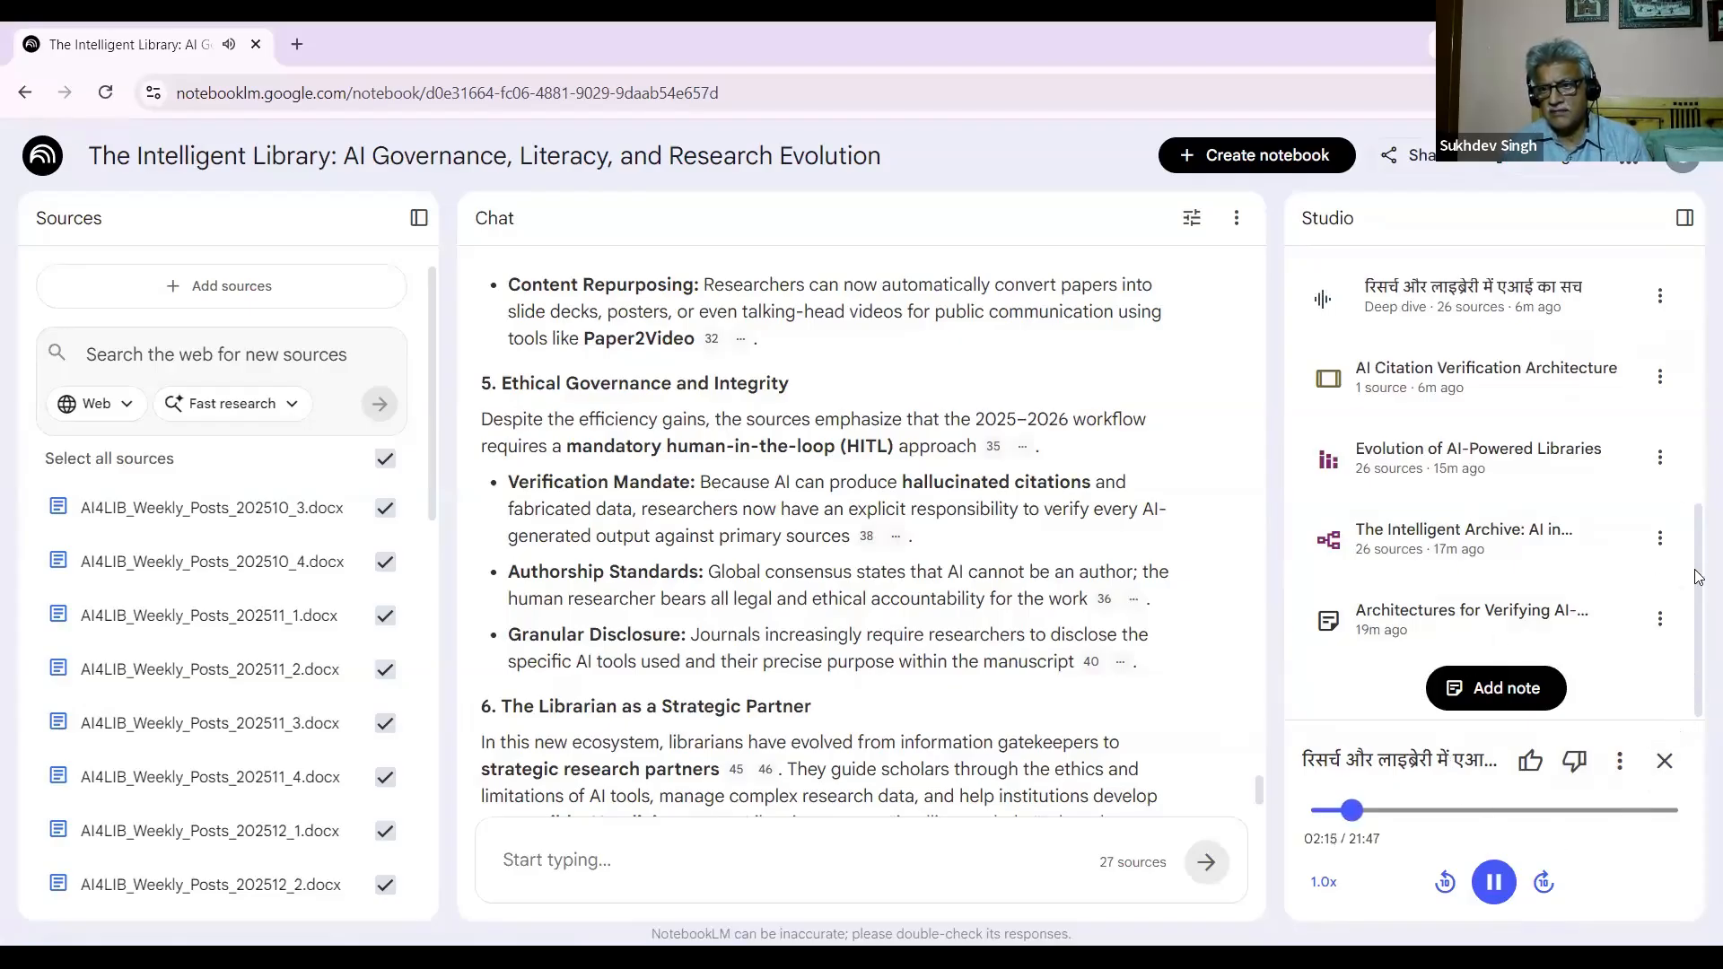
scroll(1698, 512, up, 5)
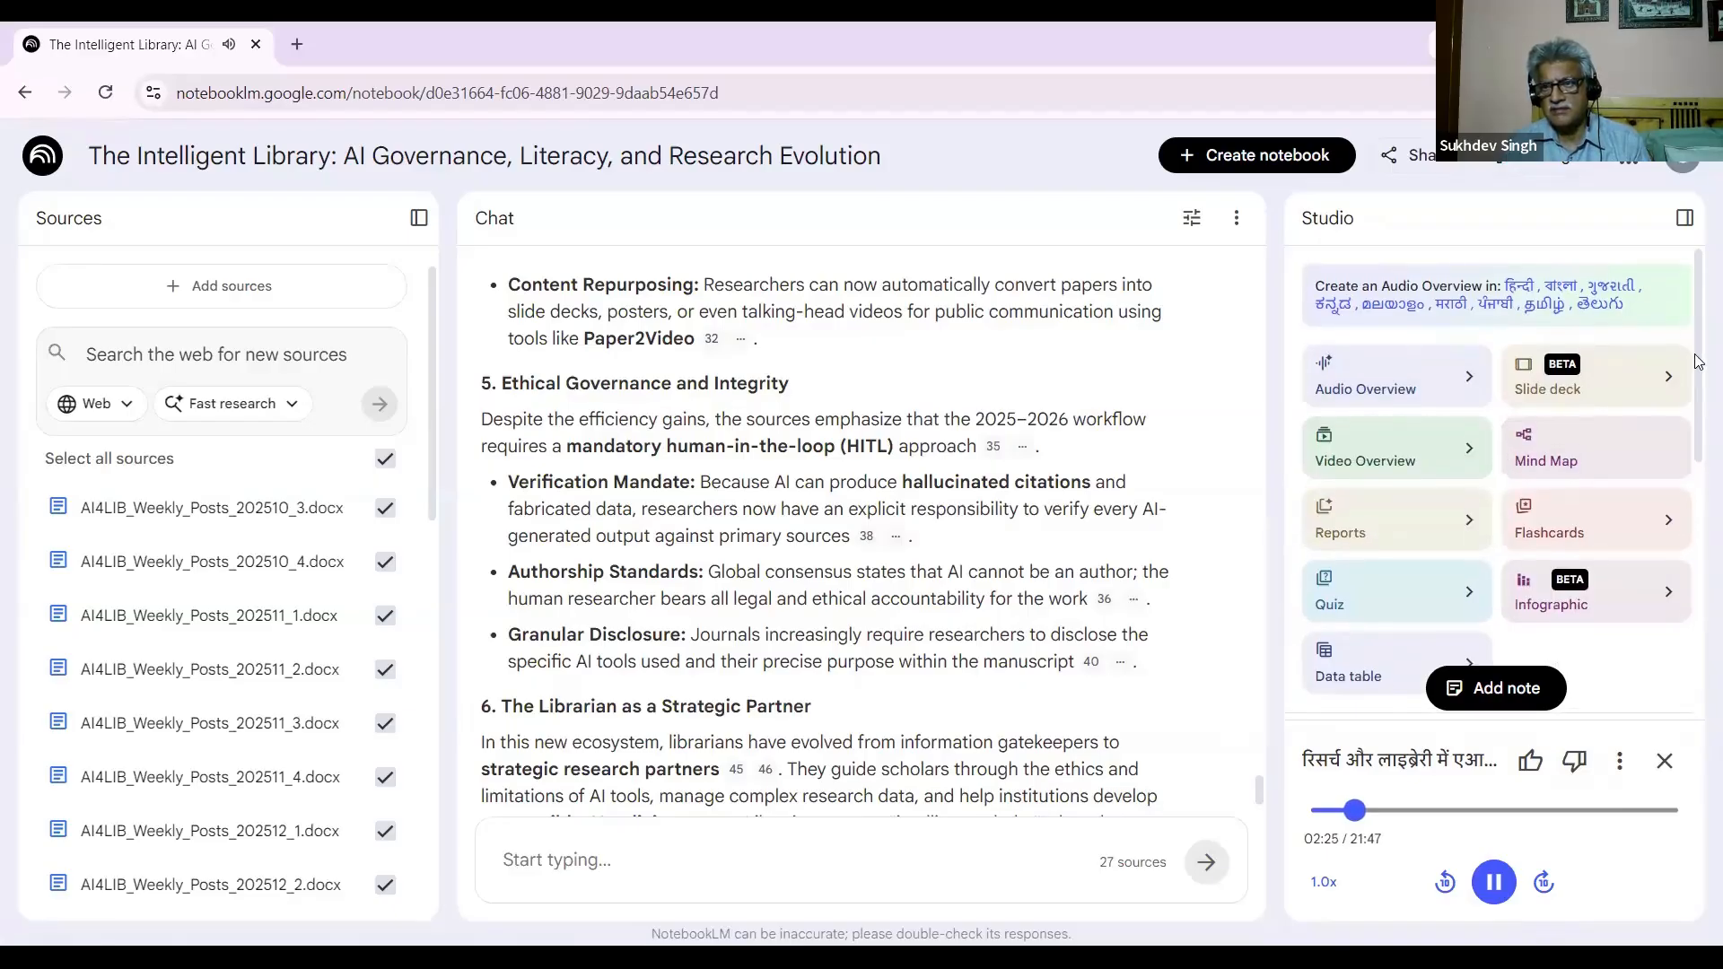
drag(1698, 377, 1698, 708)
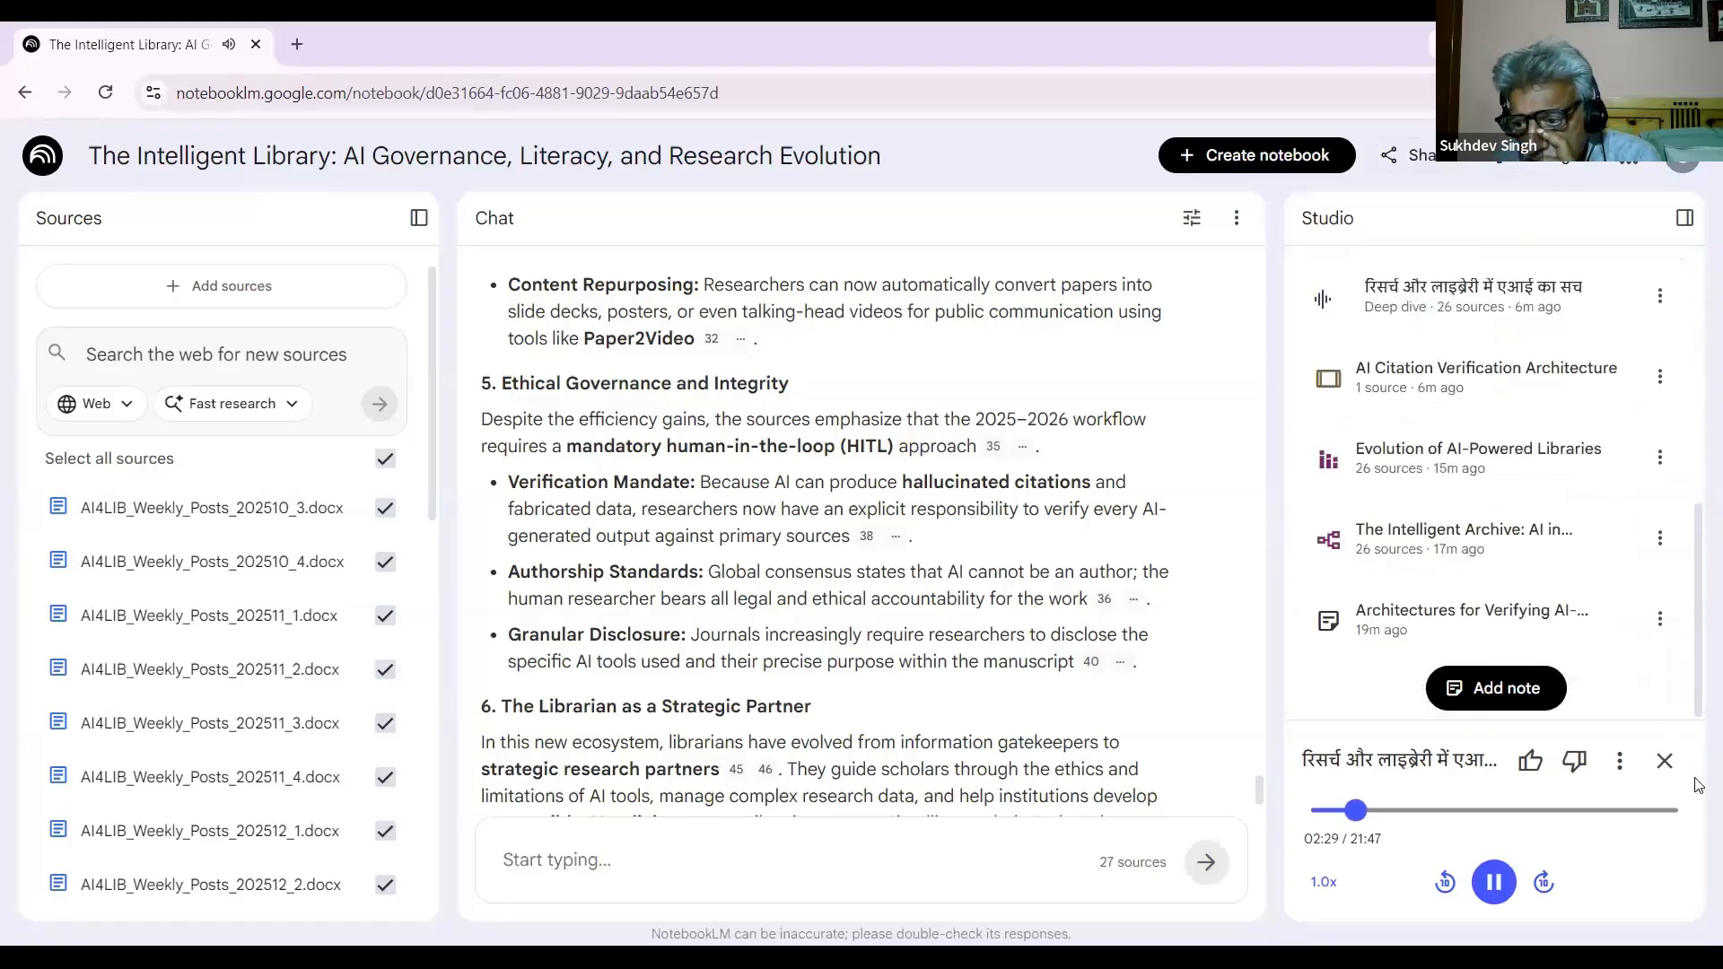
Step: Skip the playing Hindi audio overview ahead to about 14:16
click(1551, 801)
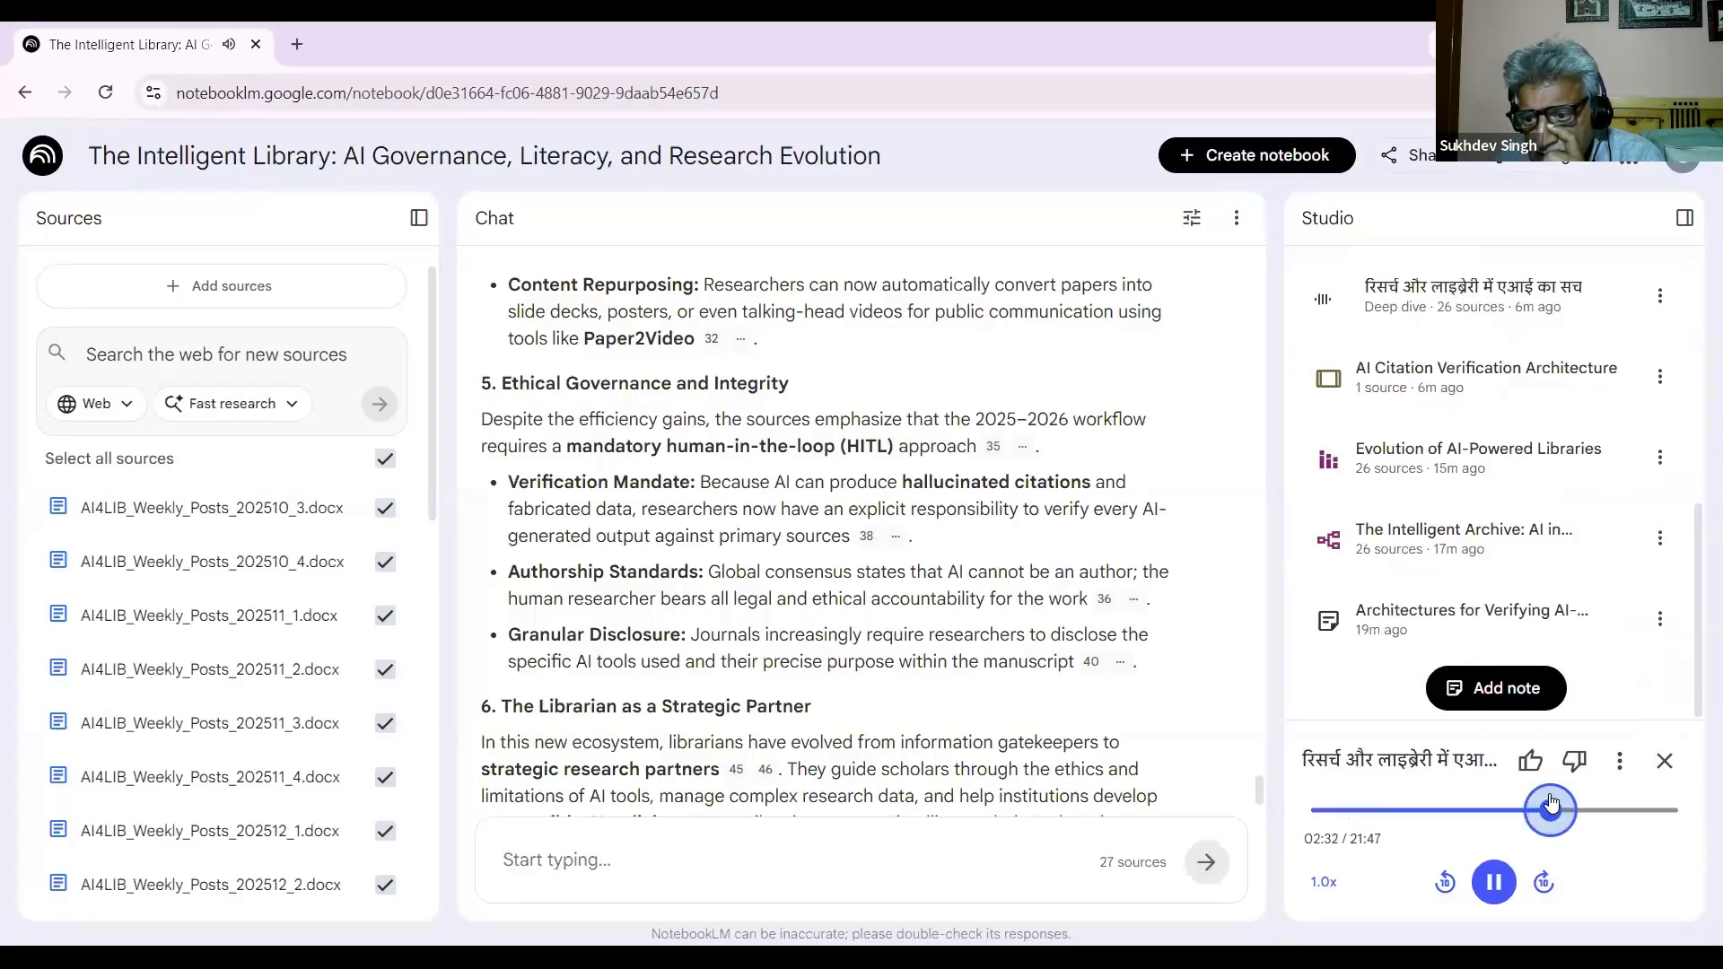
double_click(1459, 759)
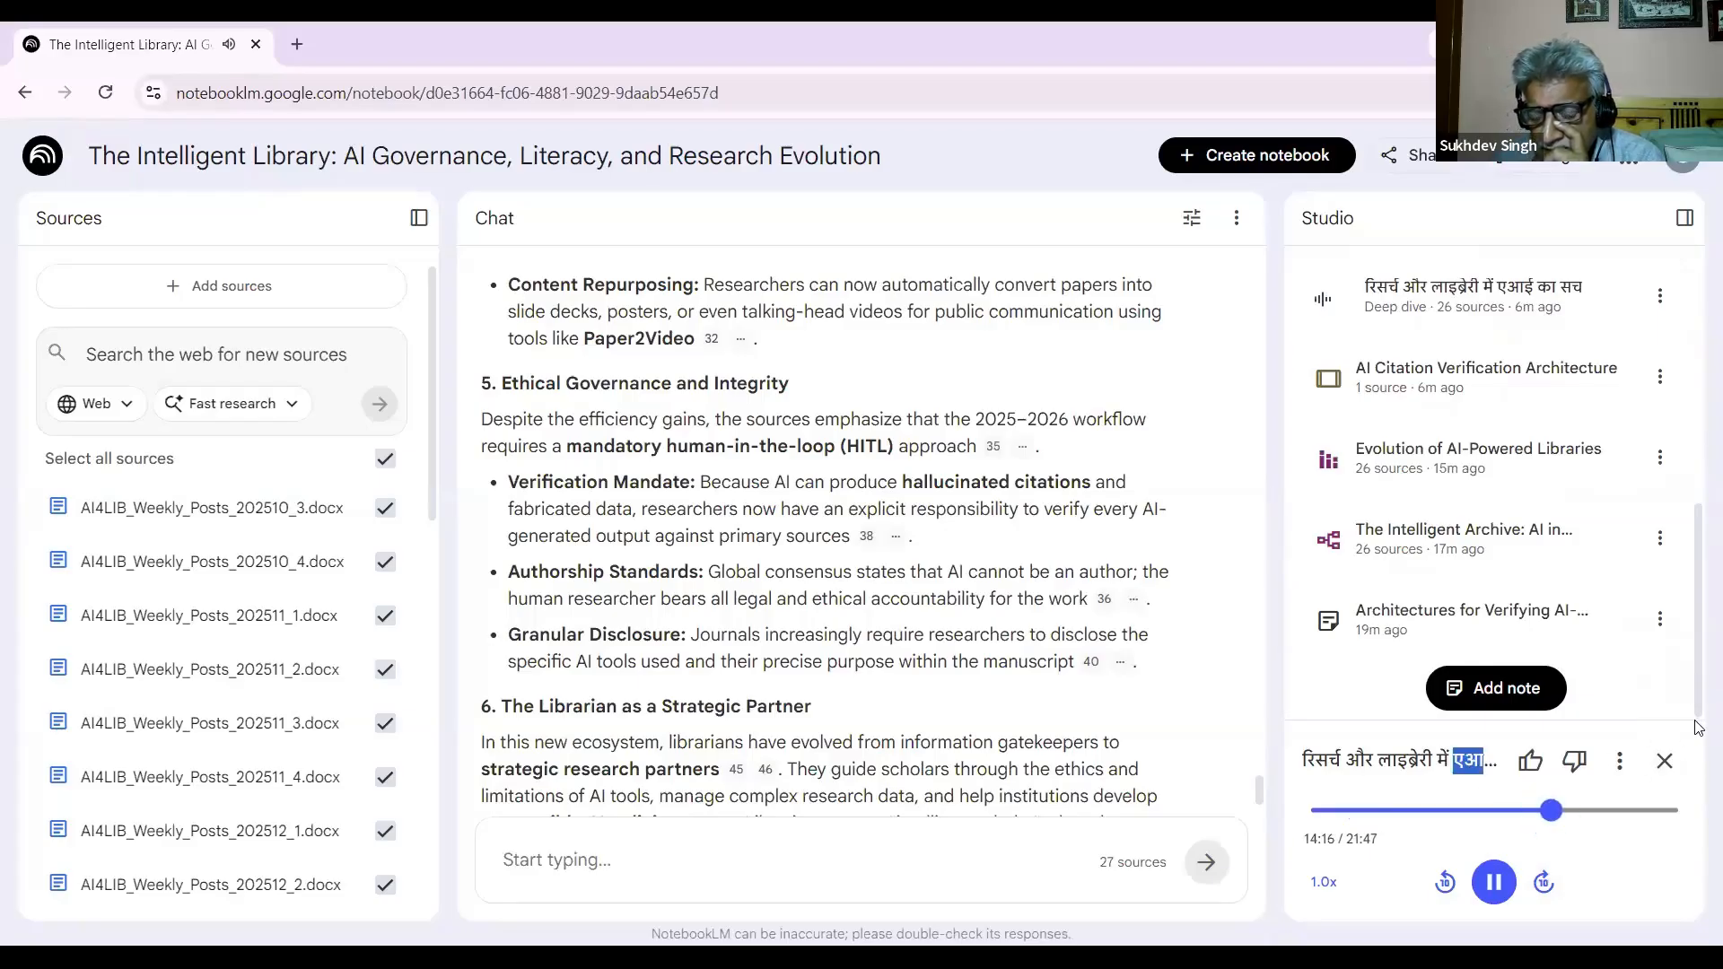
click(1627, 898)
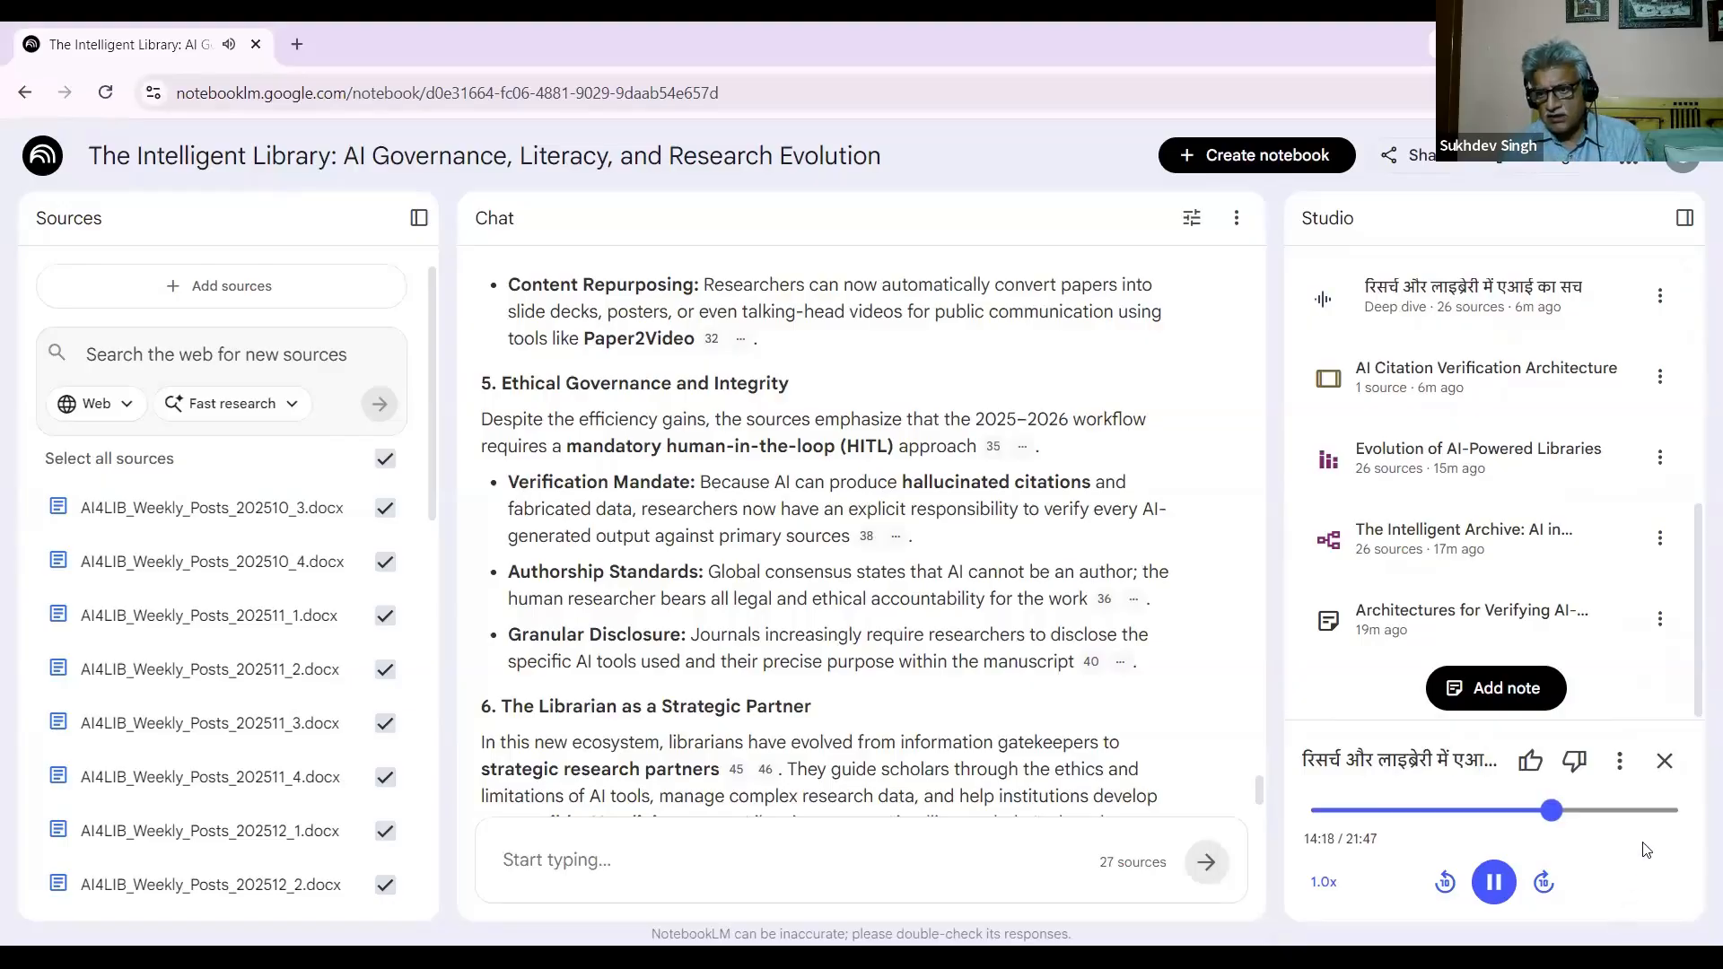
Step: Close the Hindi audio overview's player and resume the audio from the Studio outputs
click(1621, 763)
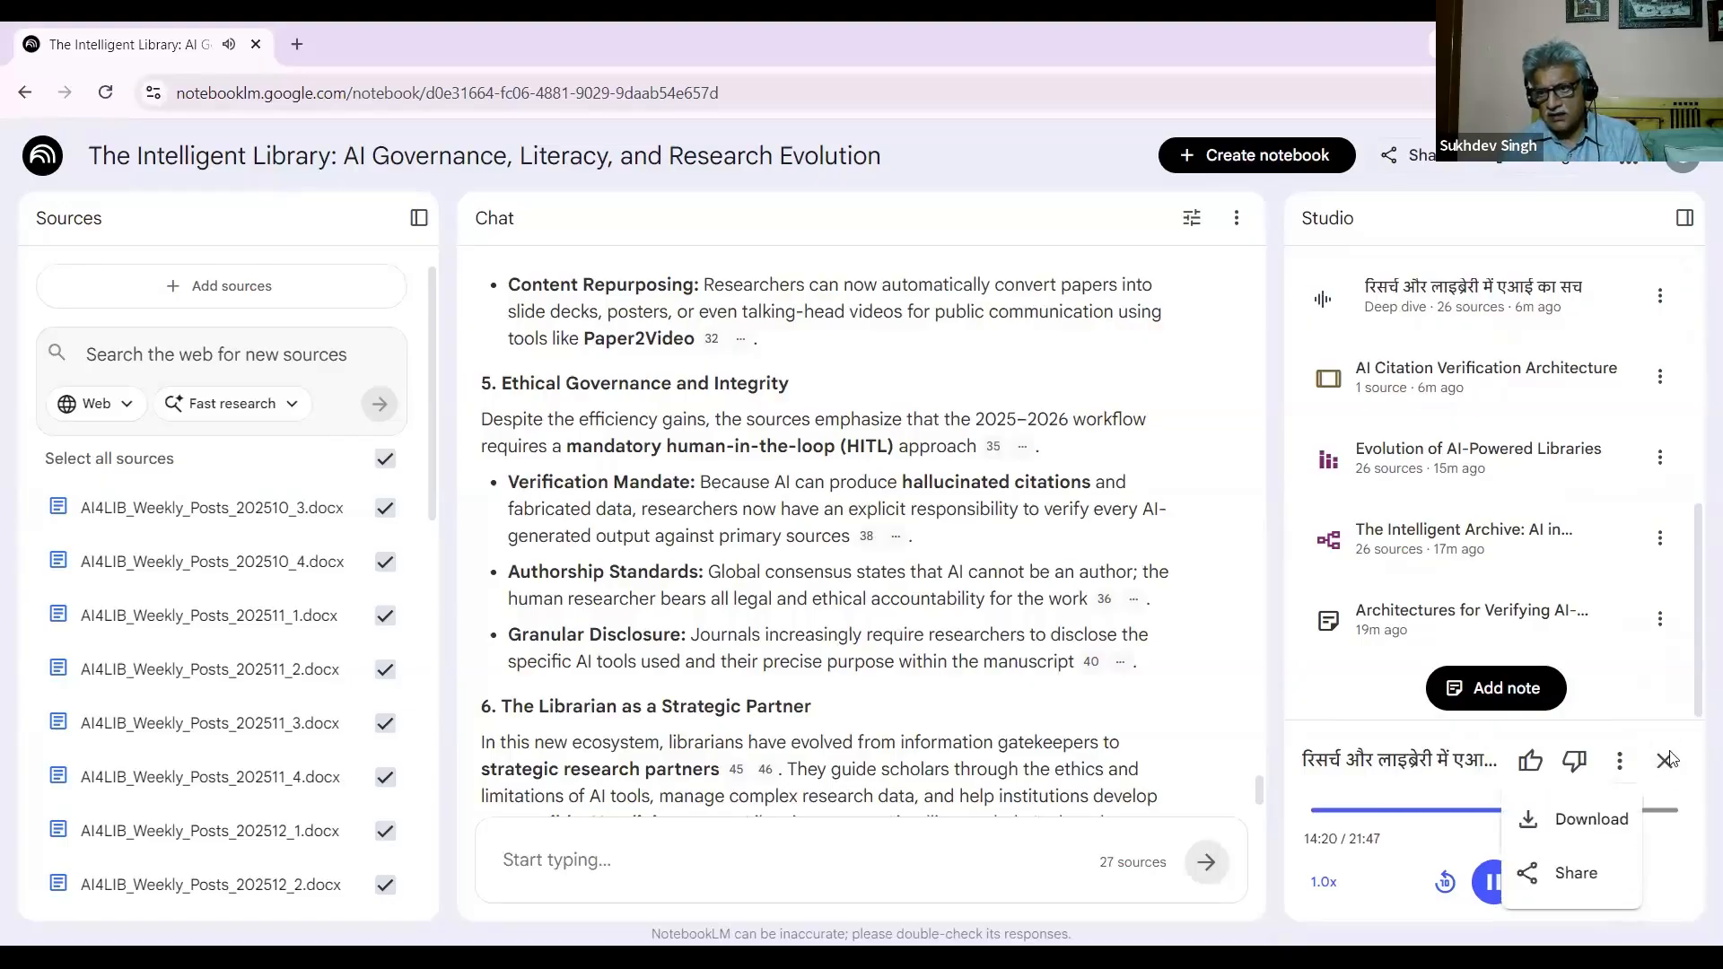
click(1666, 759)
click(1666, 760)
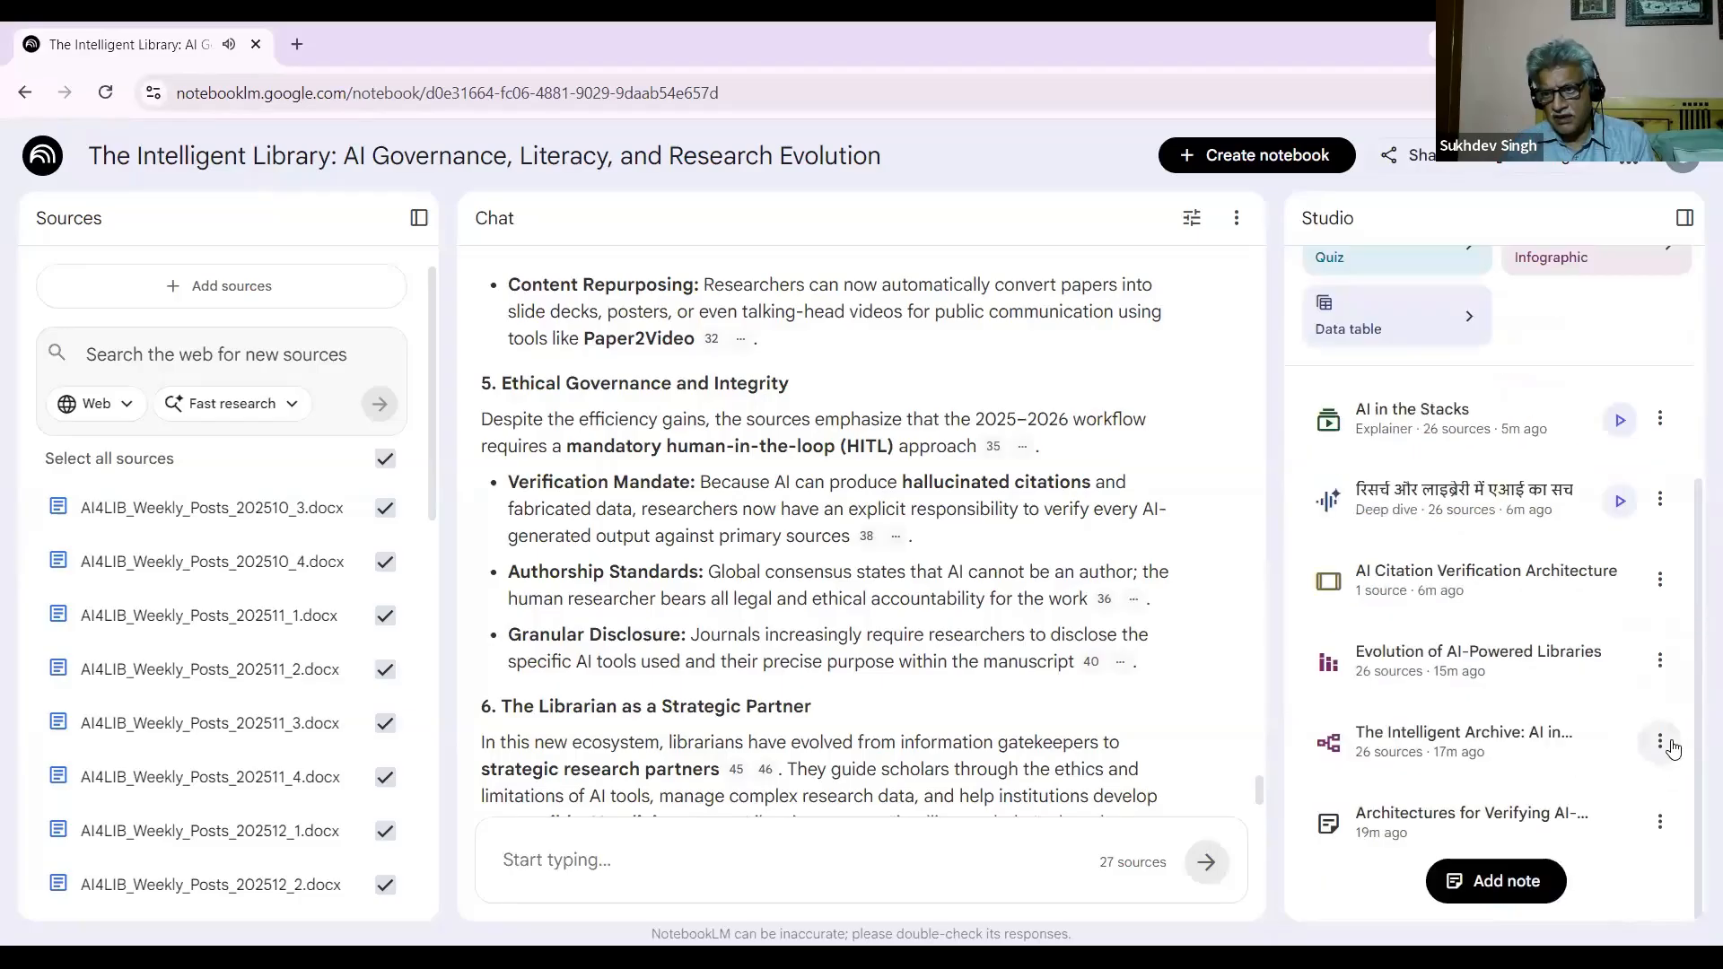
click(1500, 509)
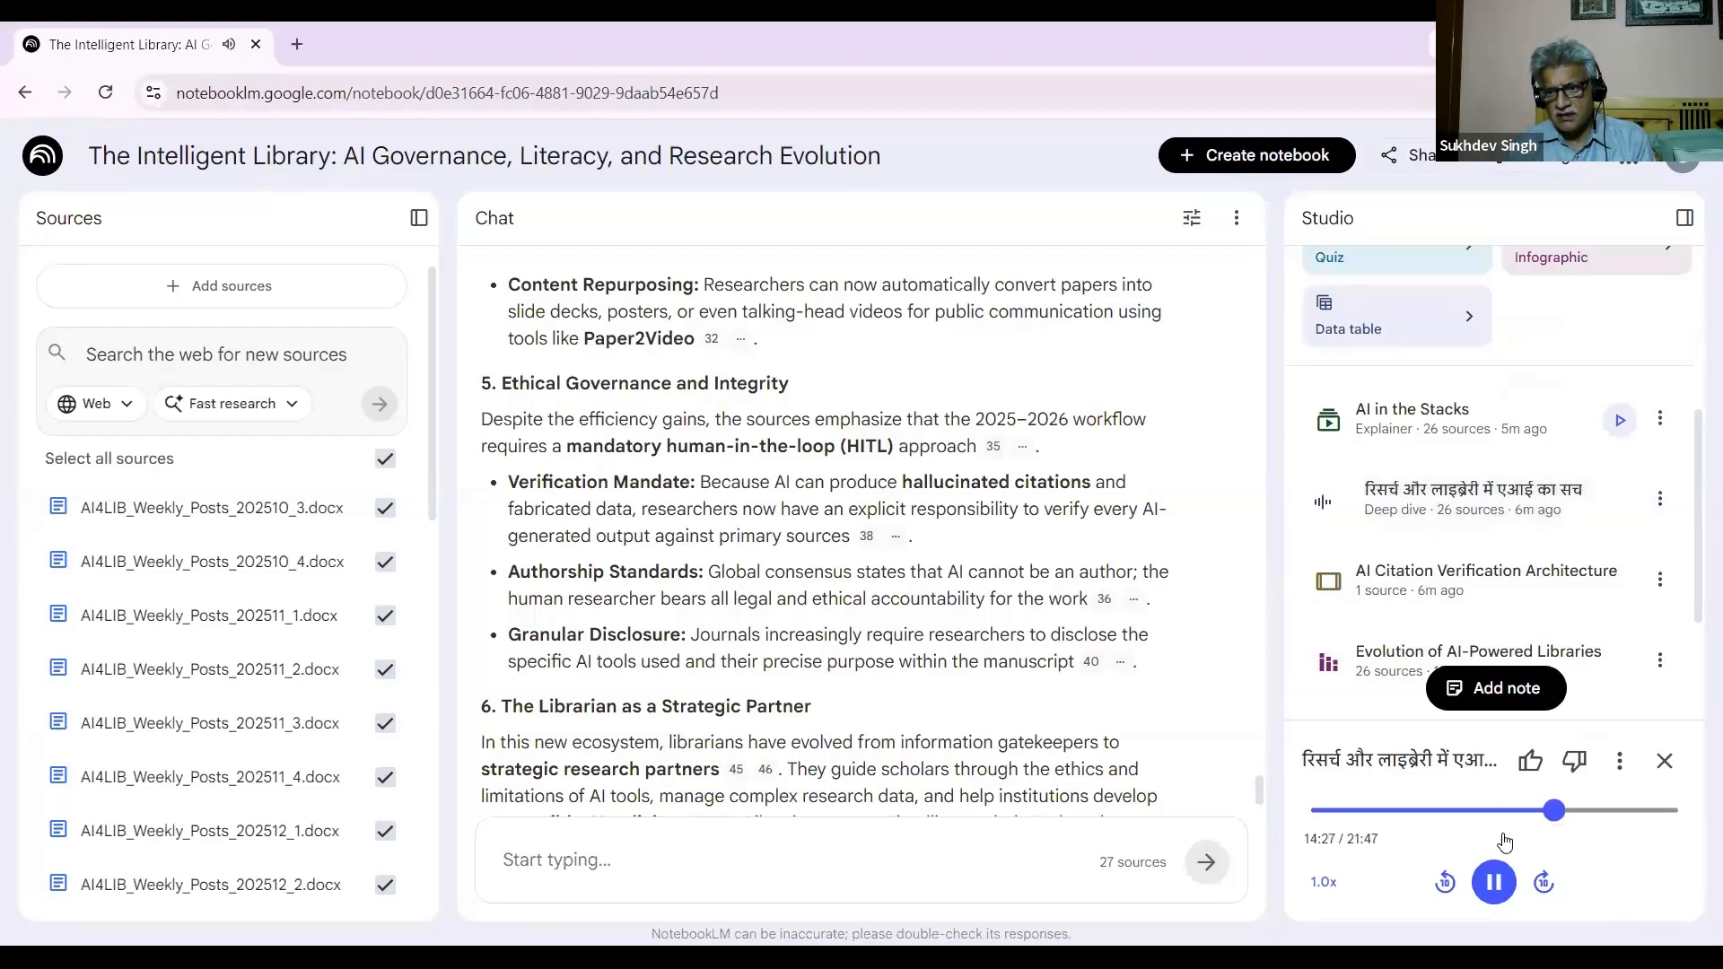
triple_click(1589, 827)
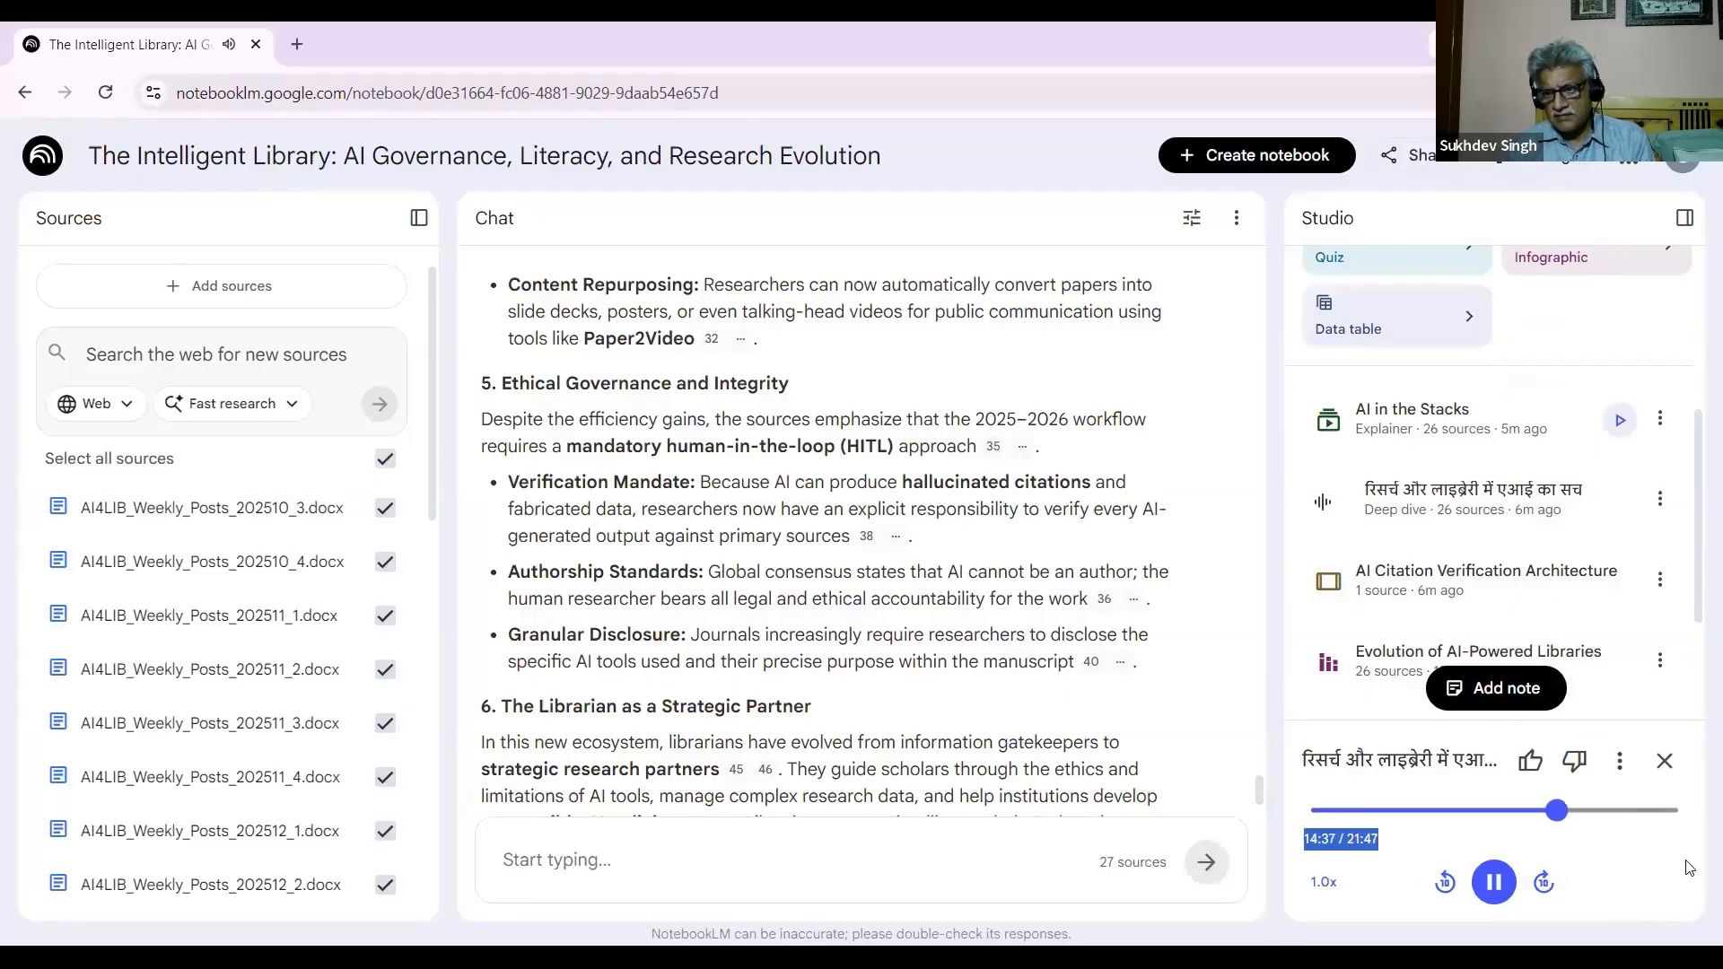
Step: Open the mind map "The Intelligent Archive: AI in Libraries and Academia" and return it from full screen to the Studio view
drag(1698, 556, 1680, 709)
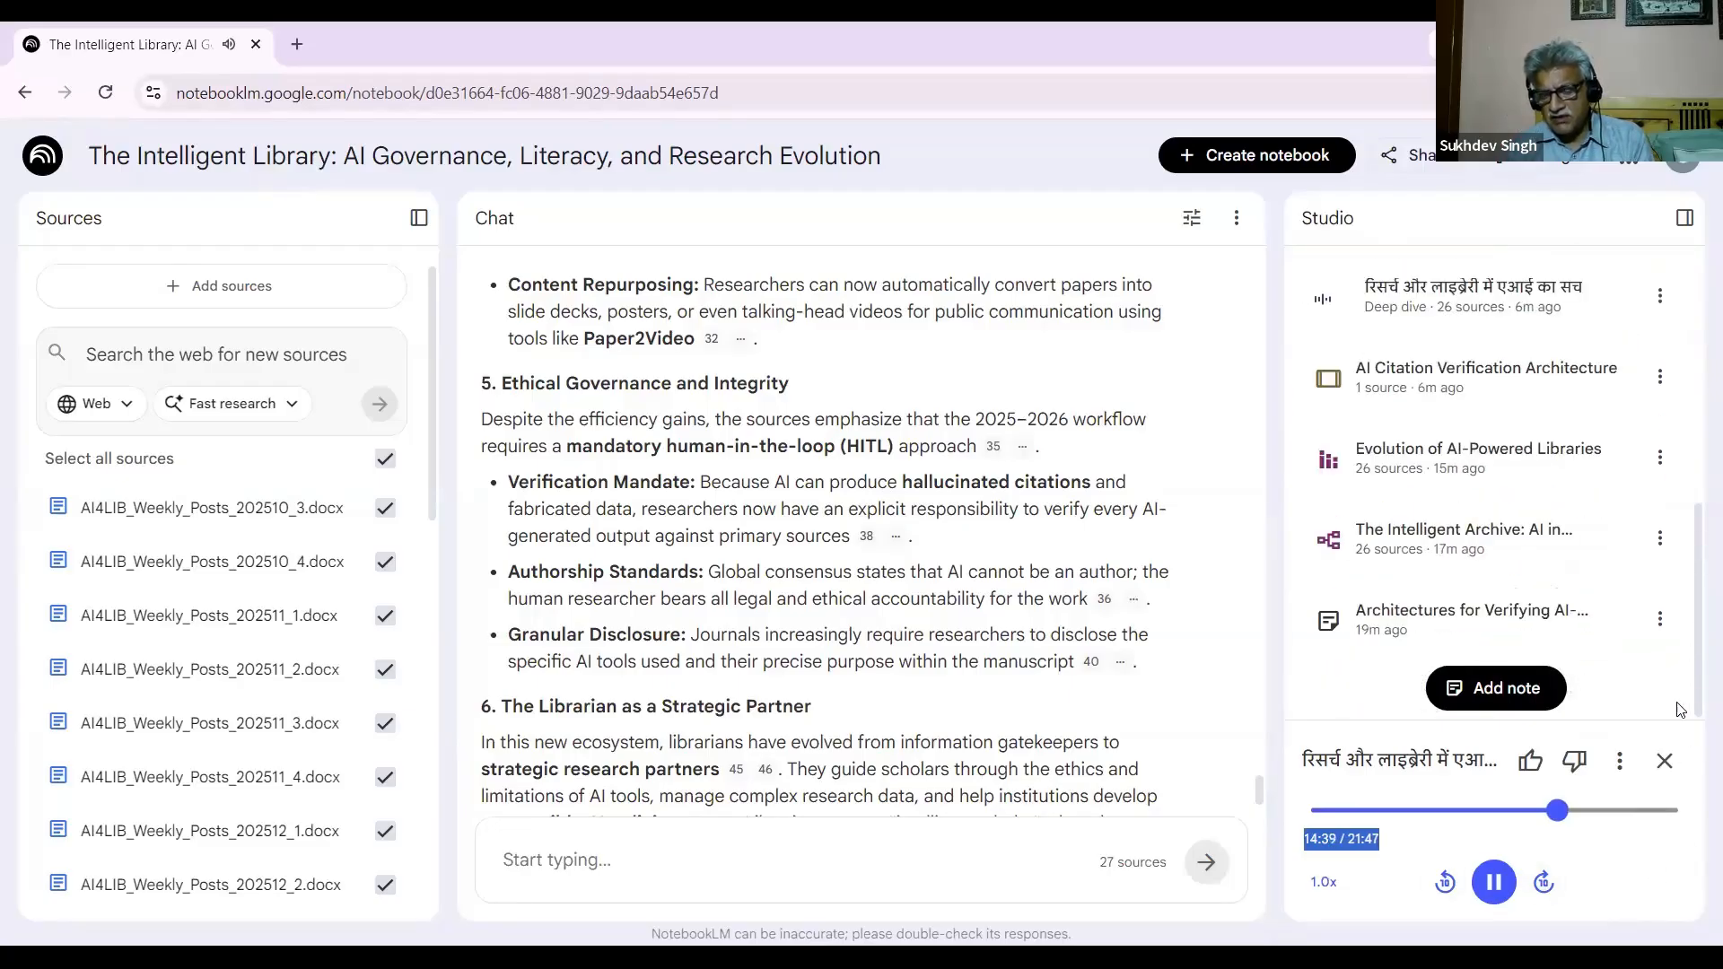
click(1463, 536)
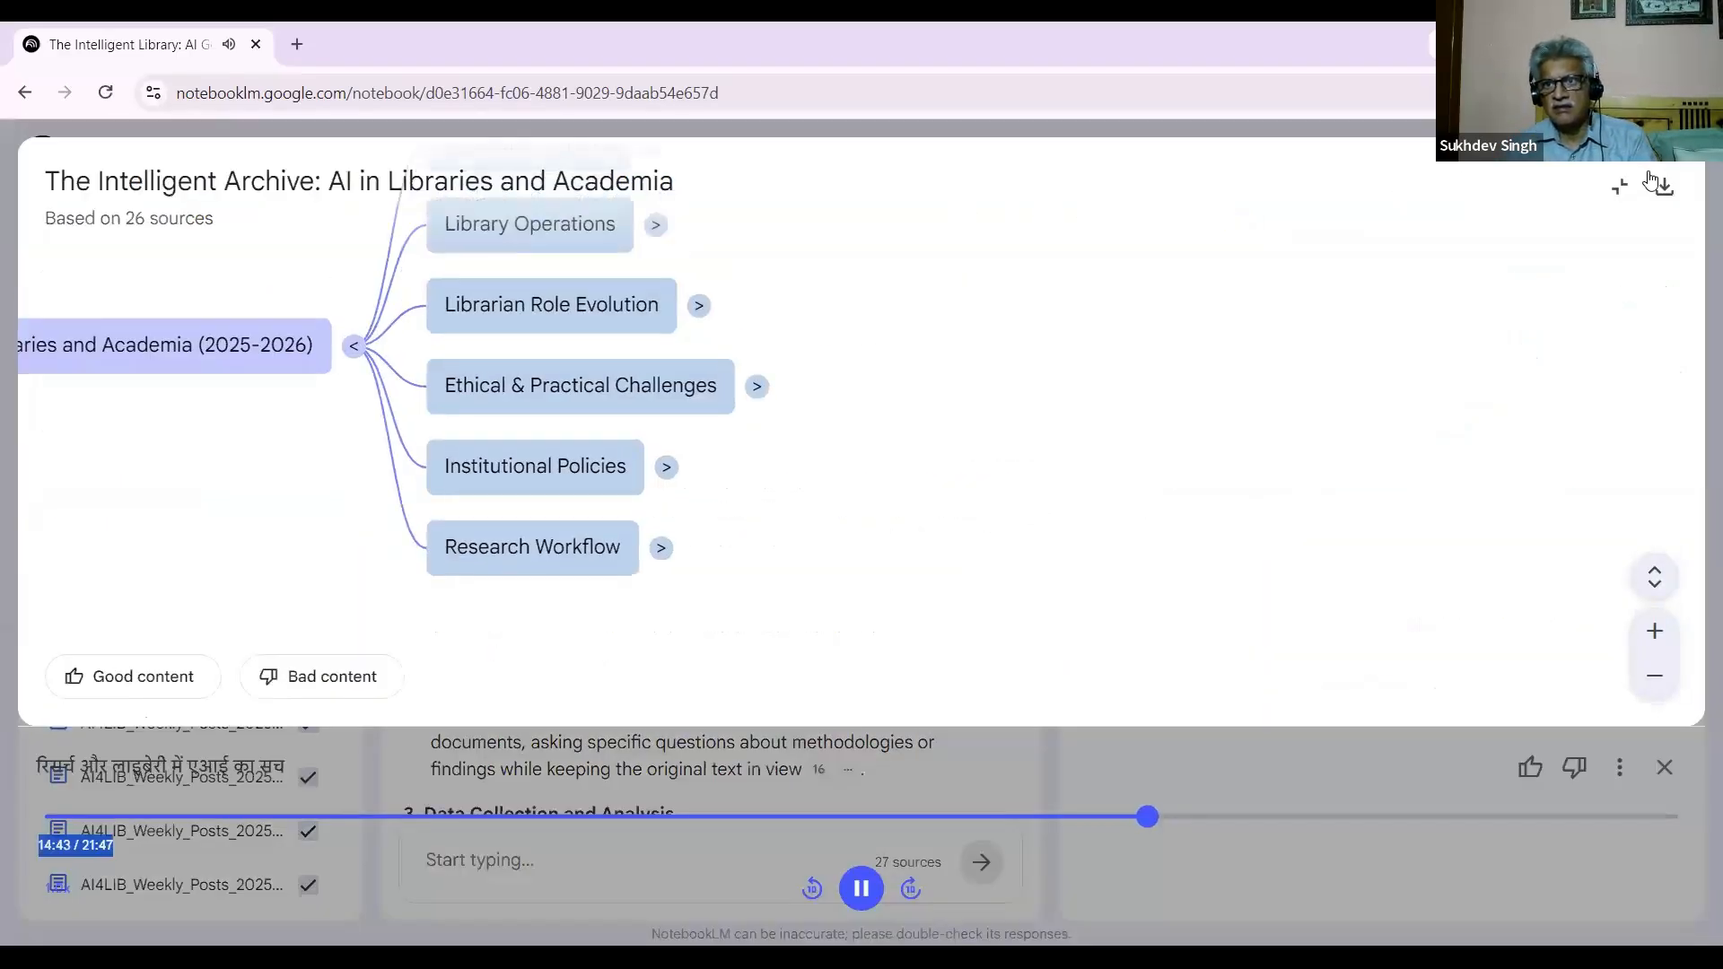
key(Escape)
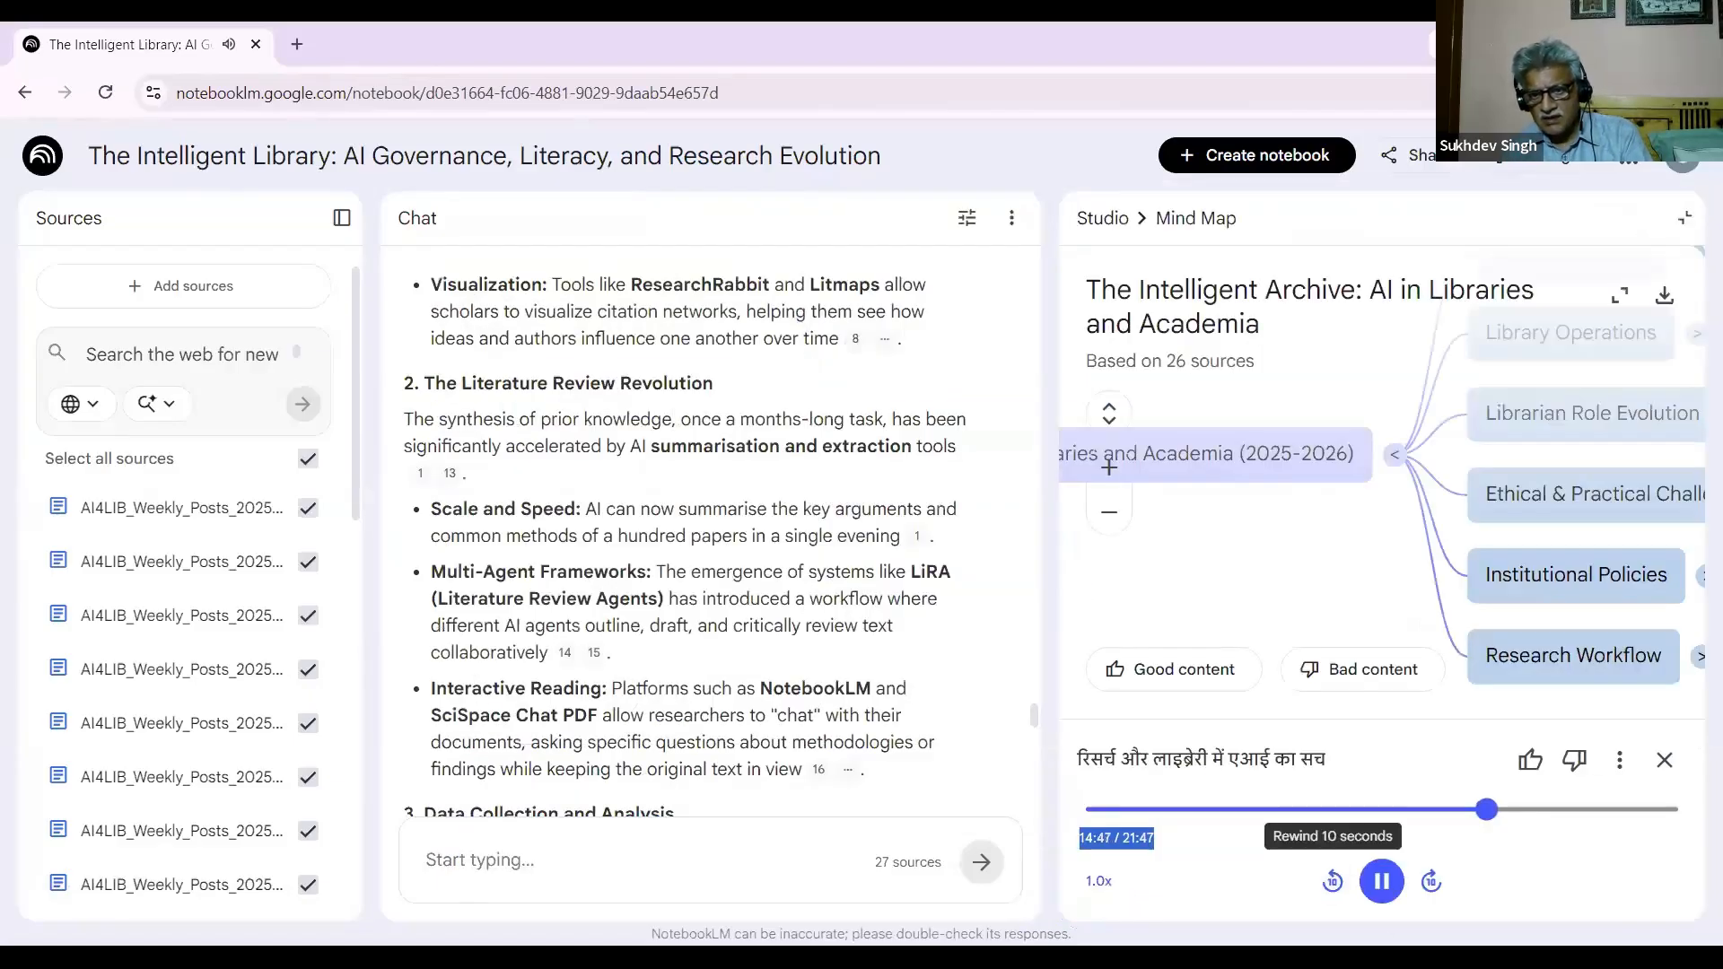
right_click(1258, 882)
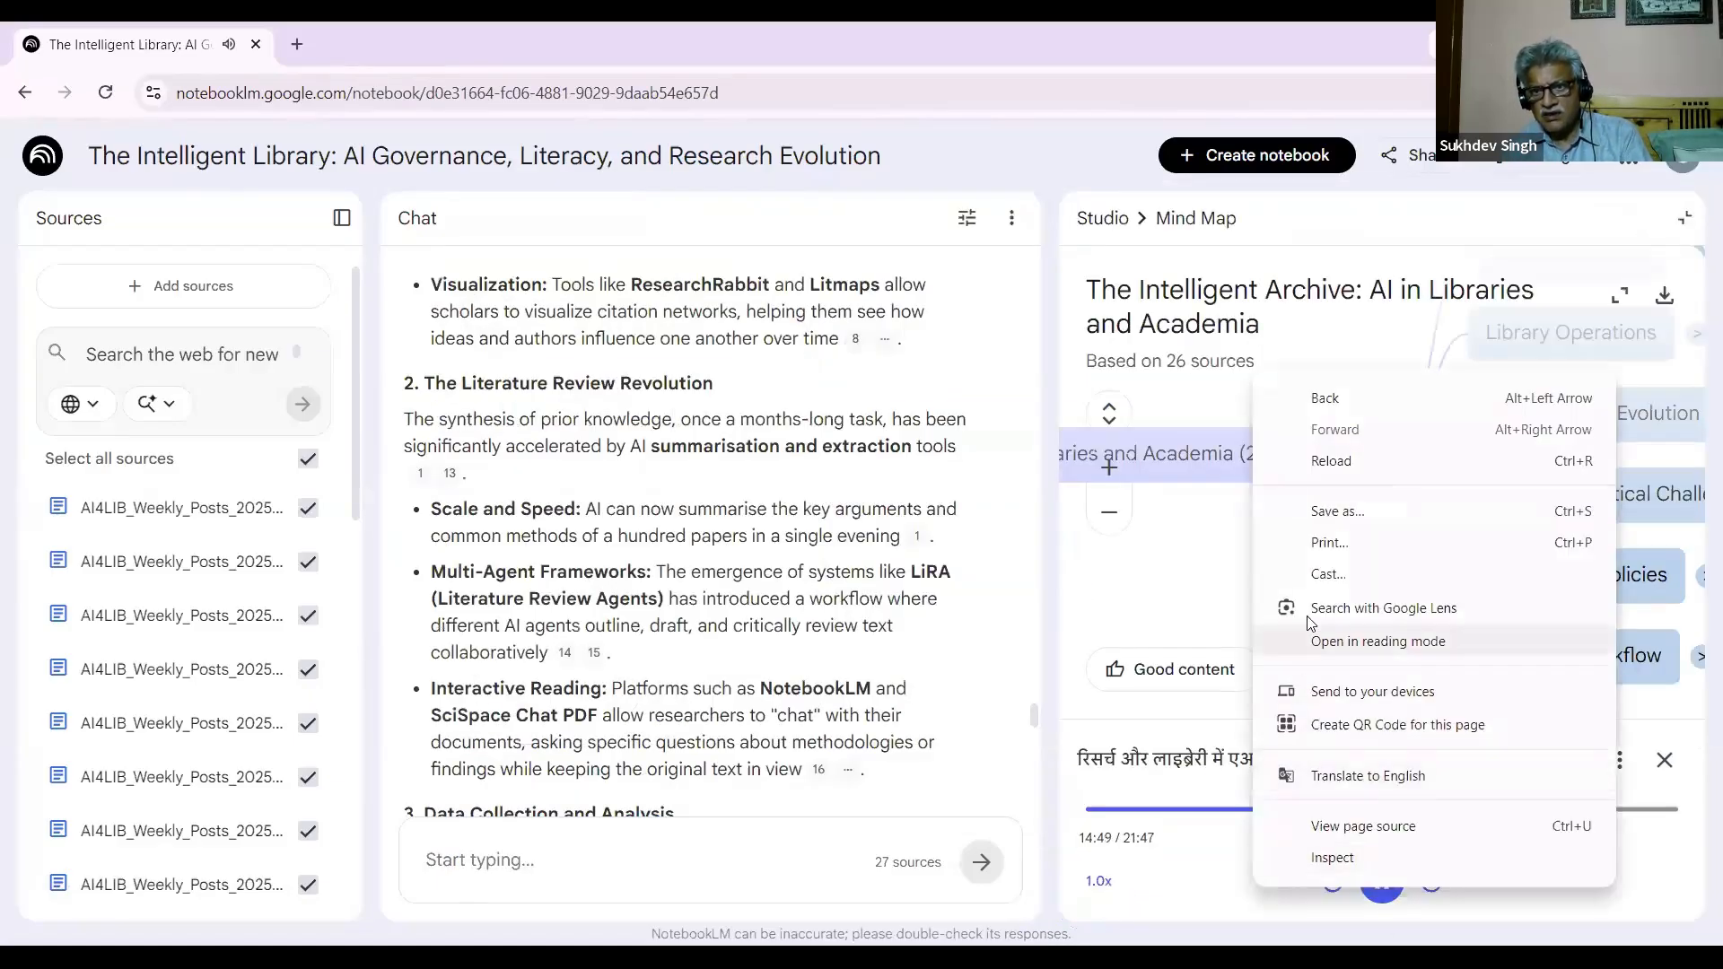
click(1647, 843)
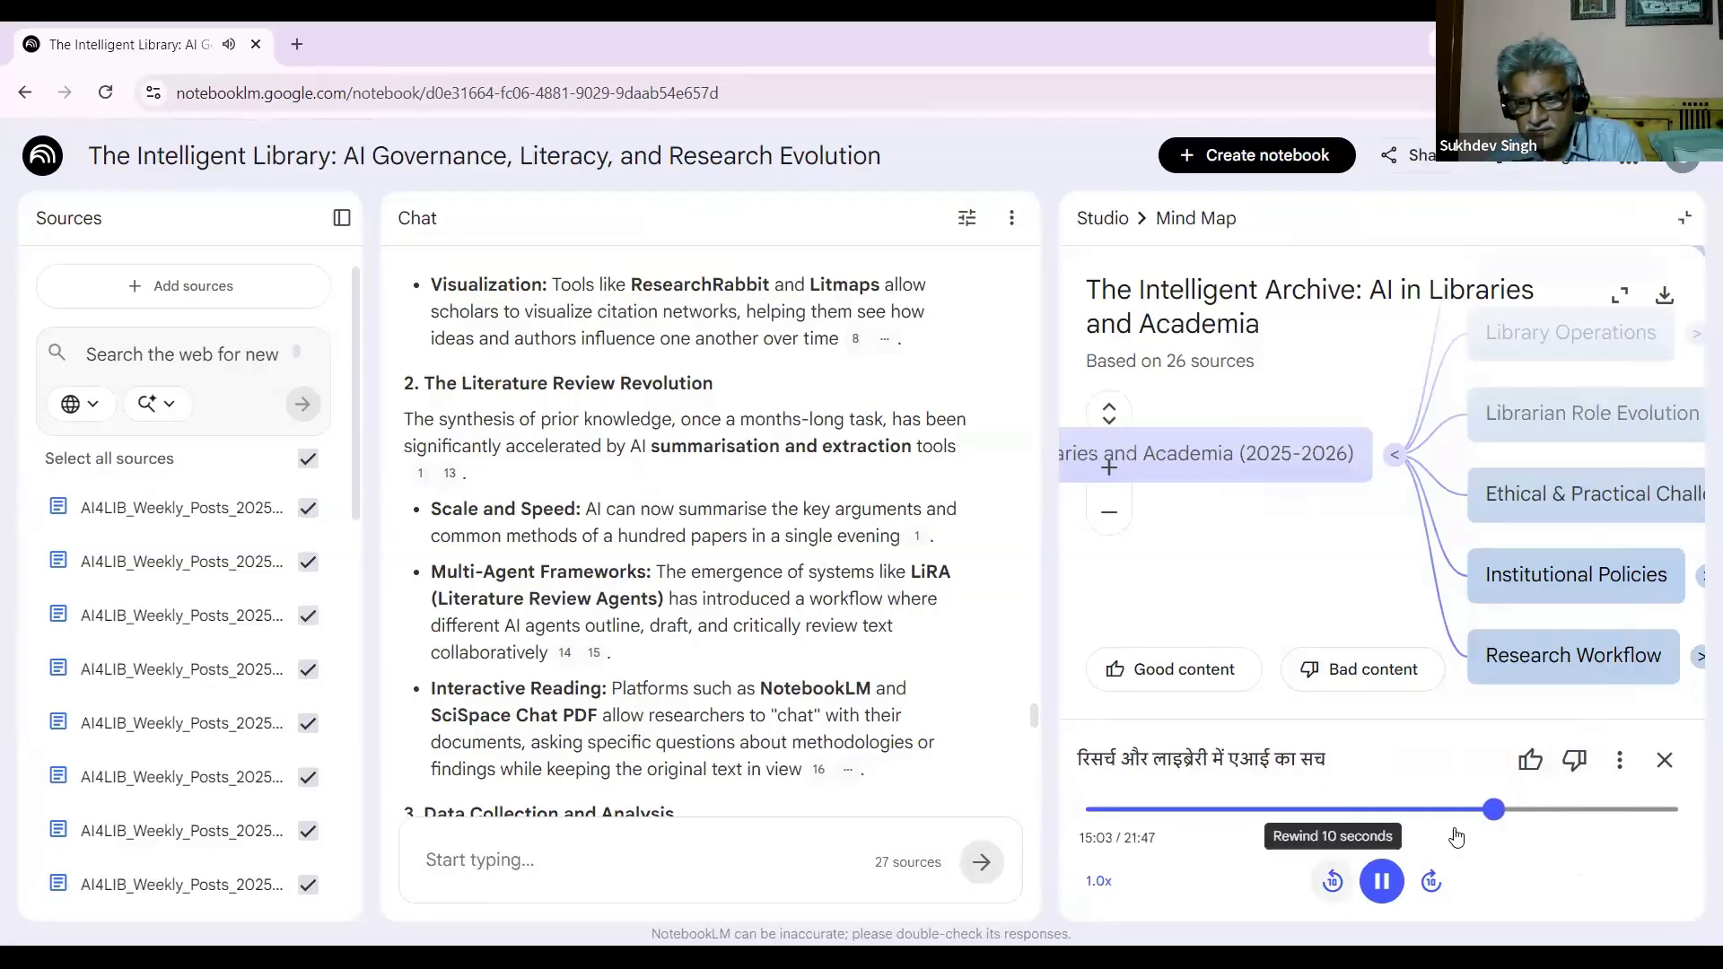
Step: Rewind the Hindi audio overview by 10 seconds, pause it, and check its download and sharing options
click(1332, 881)
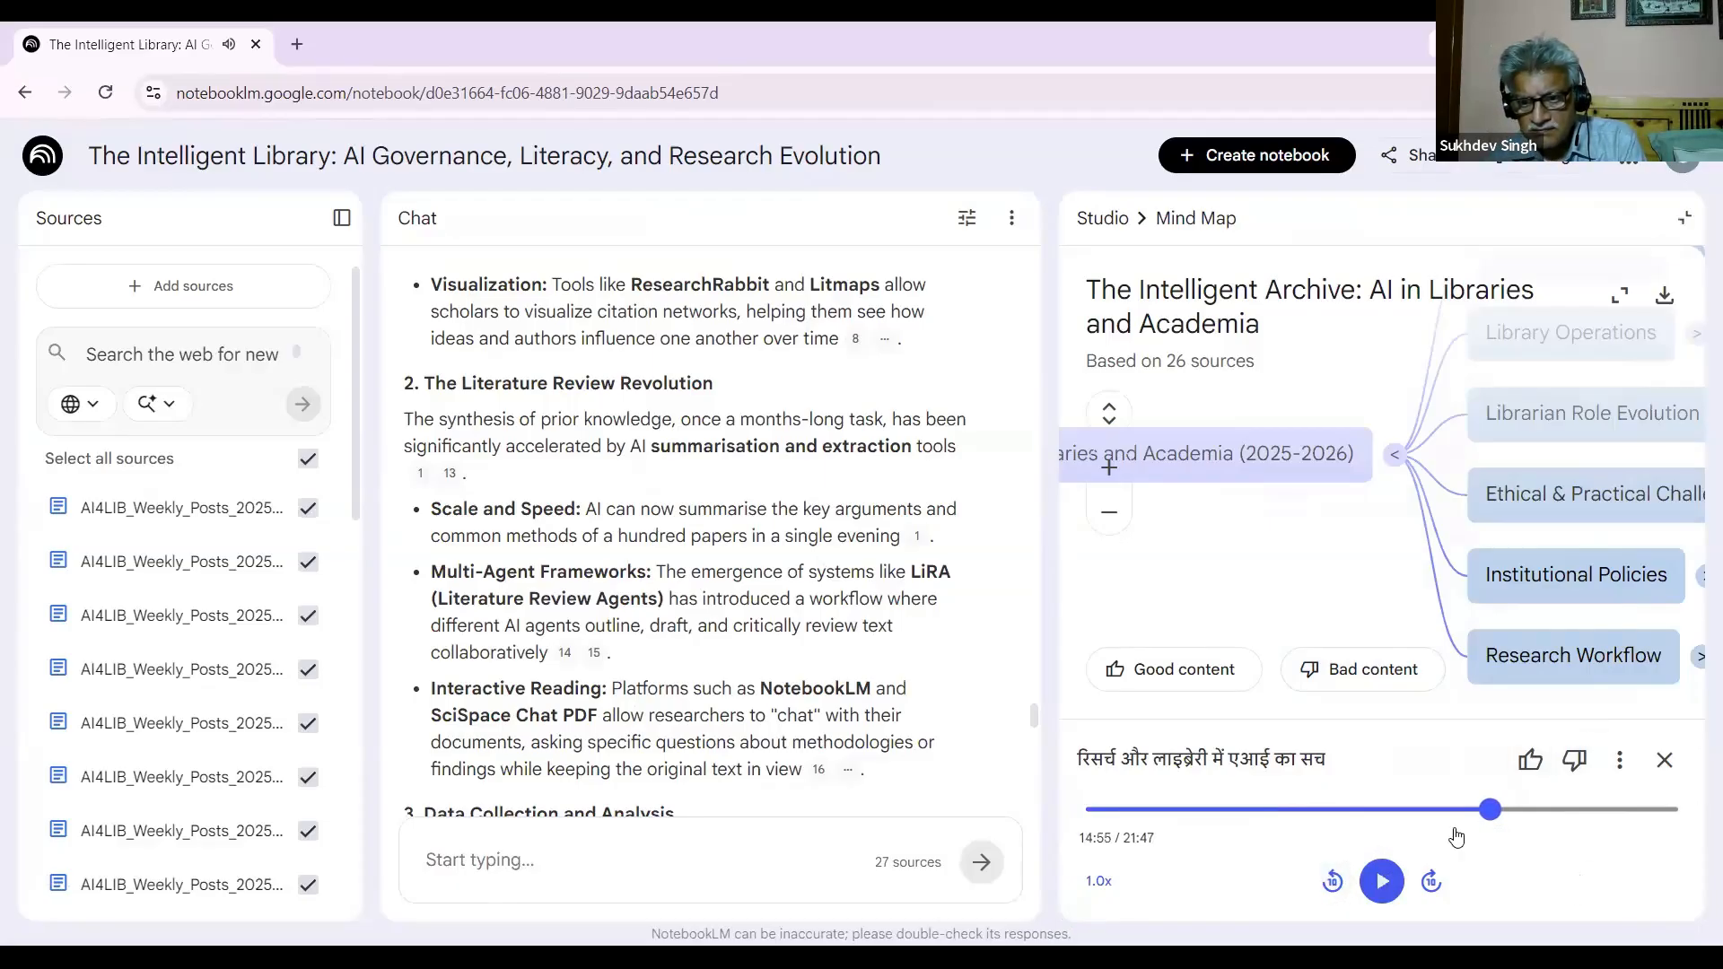
key(Tab)
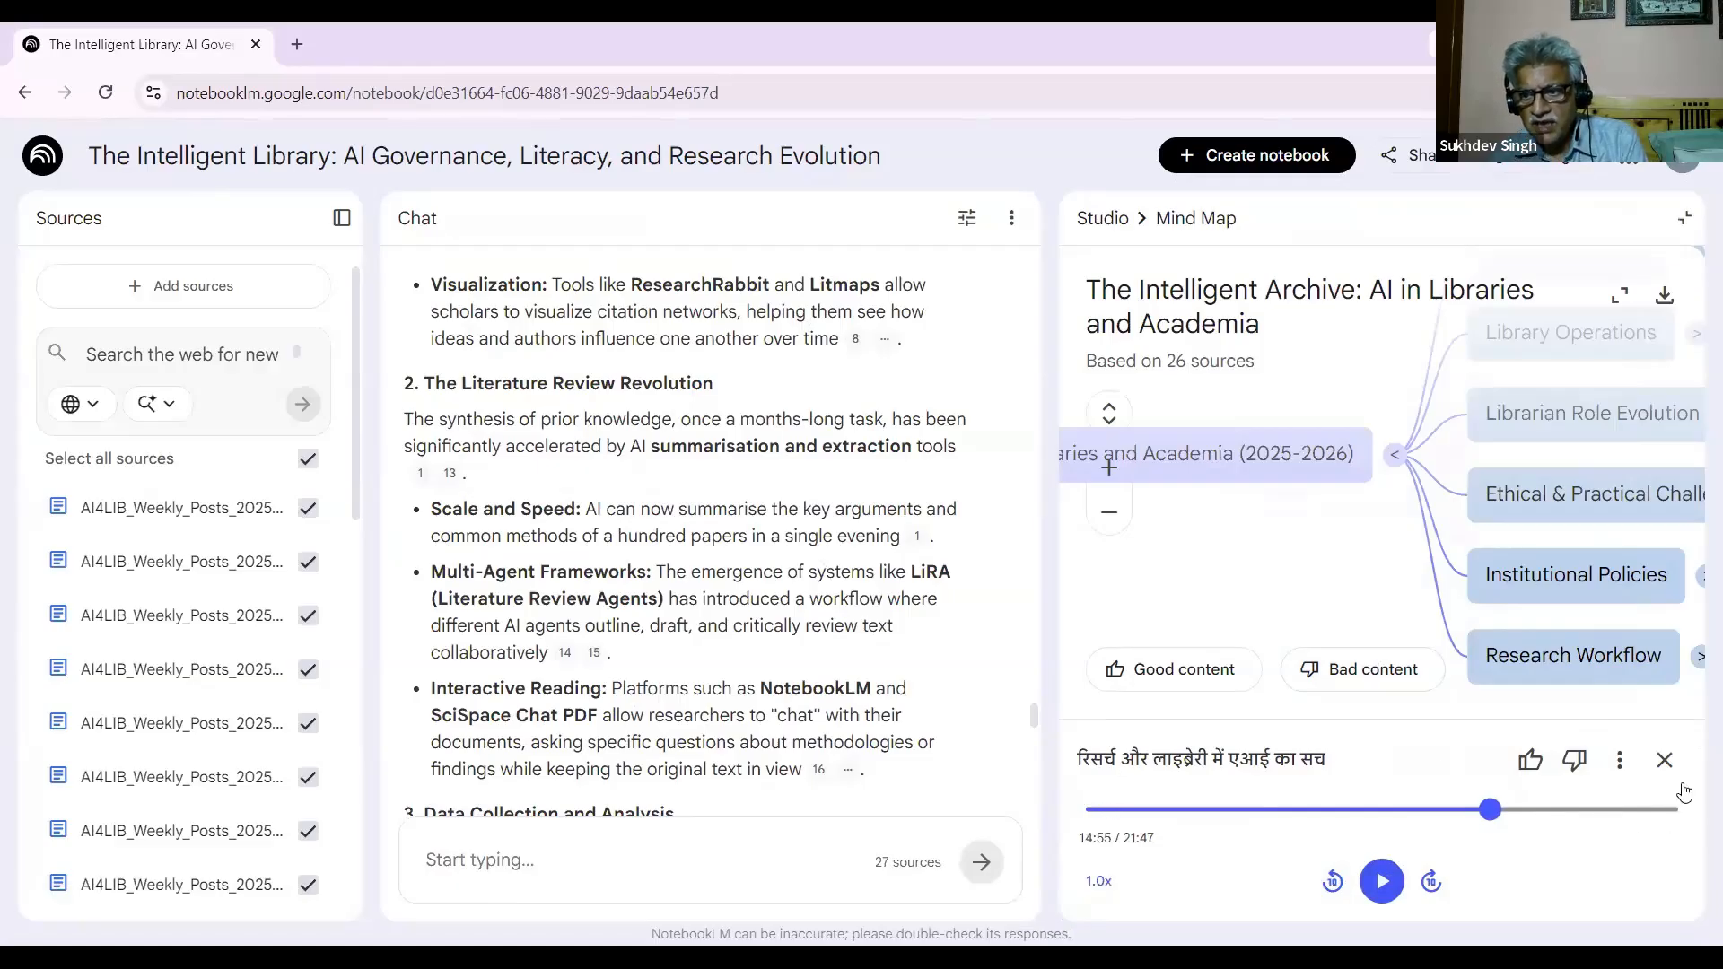
click(1615, 763)
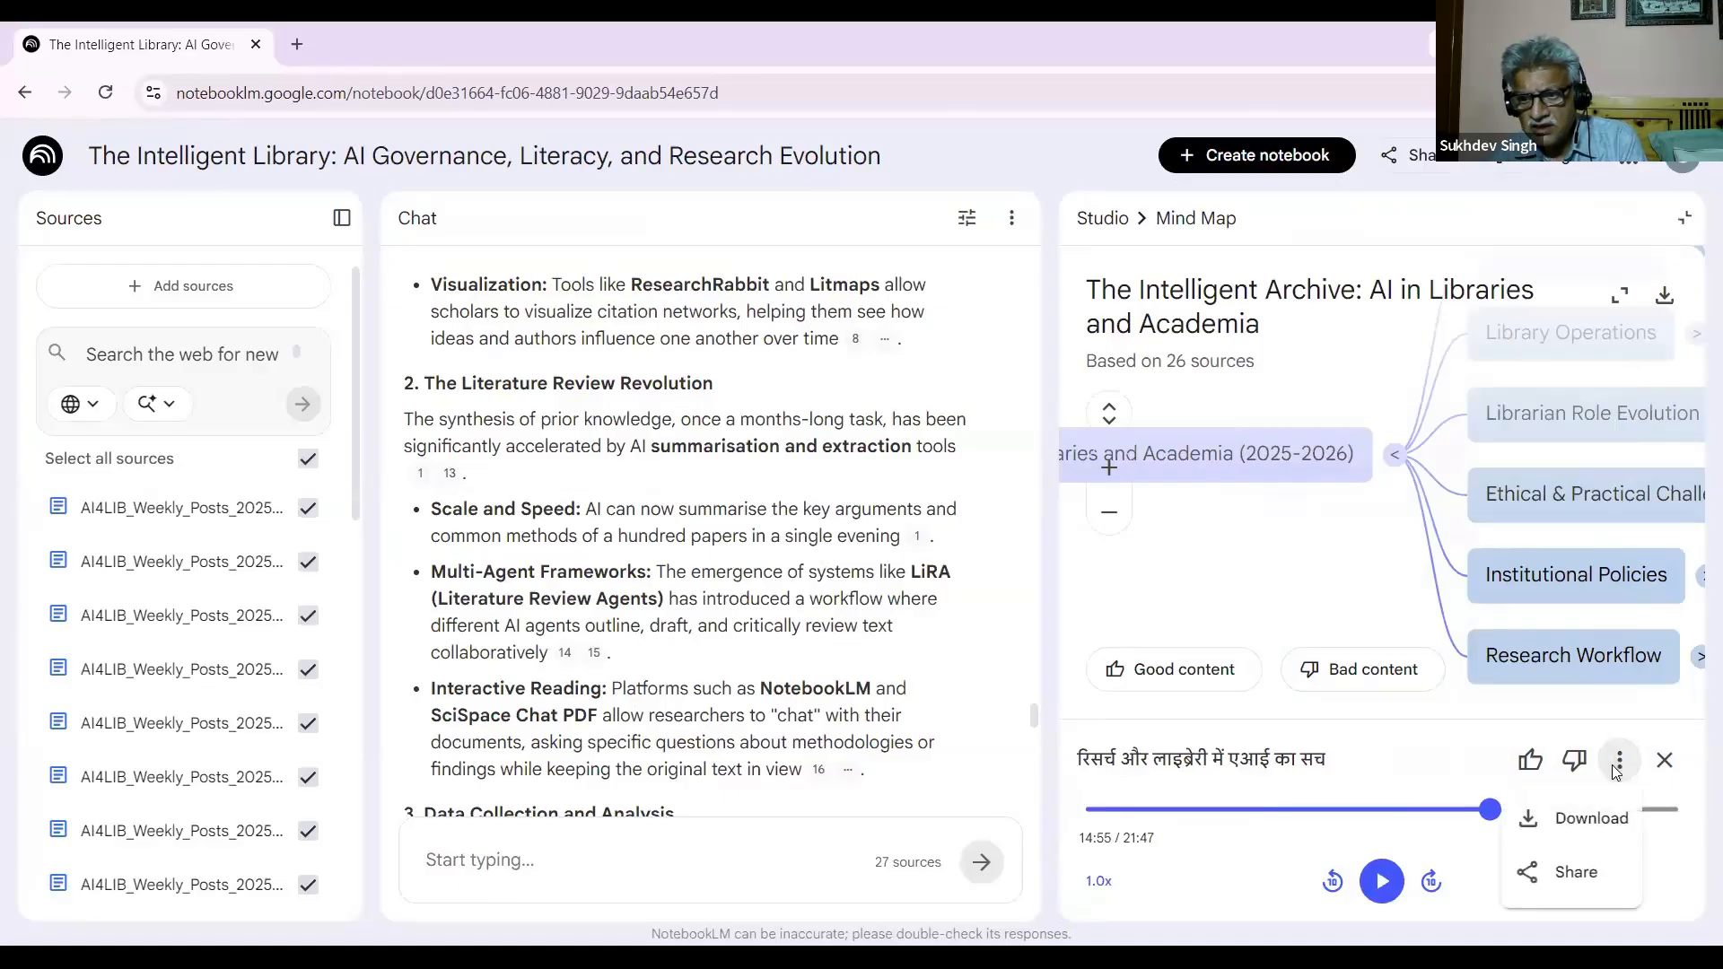
click(1489, 841)
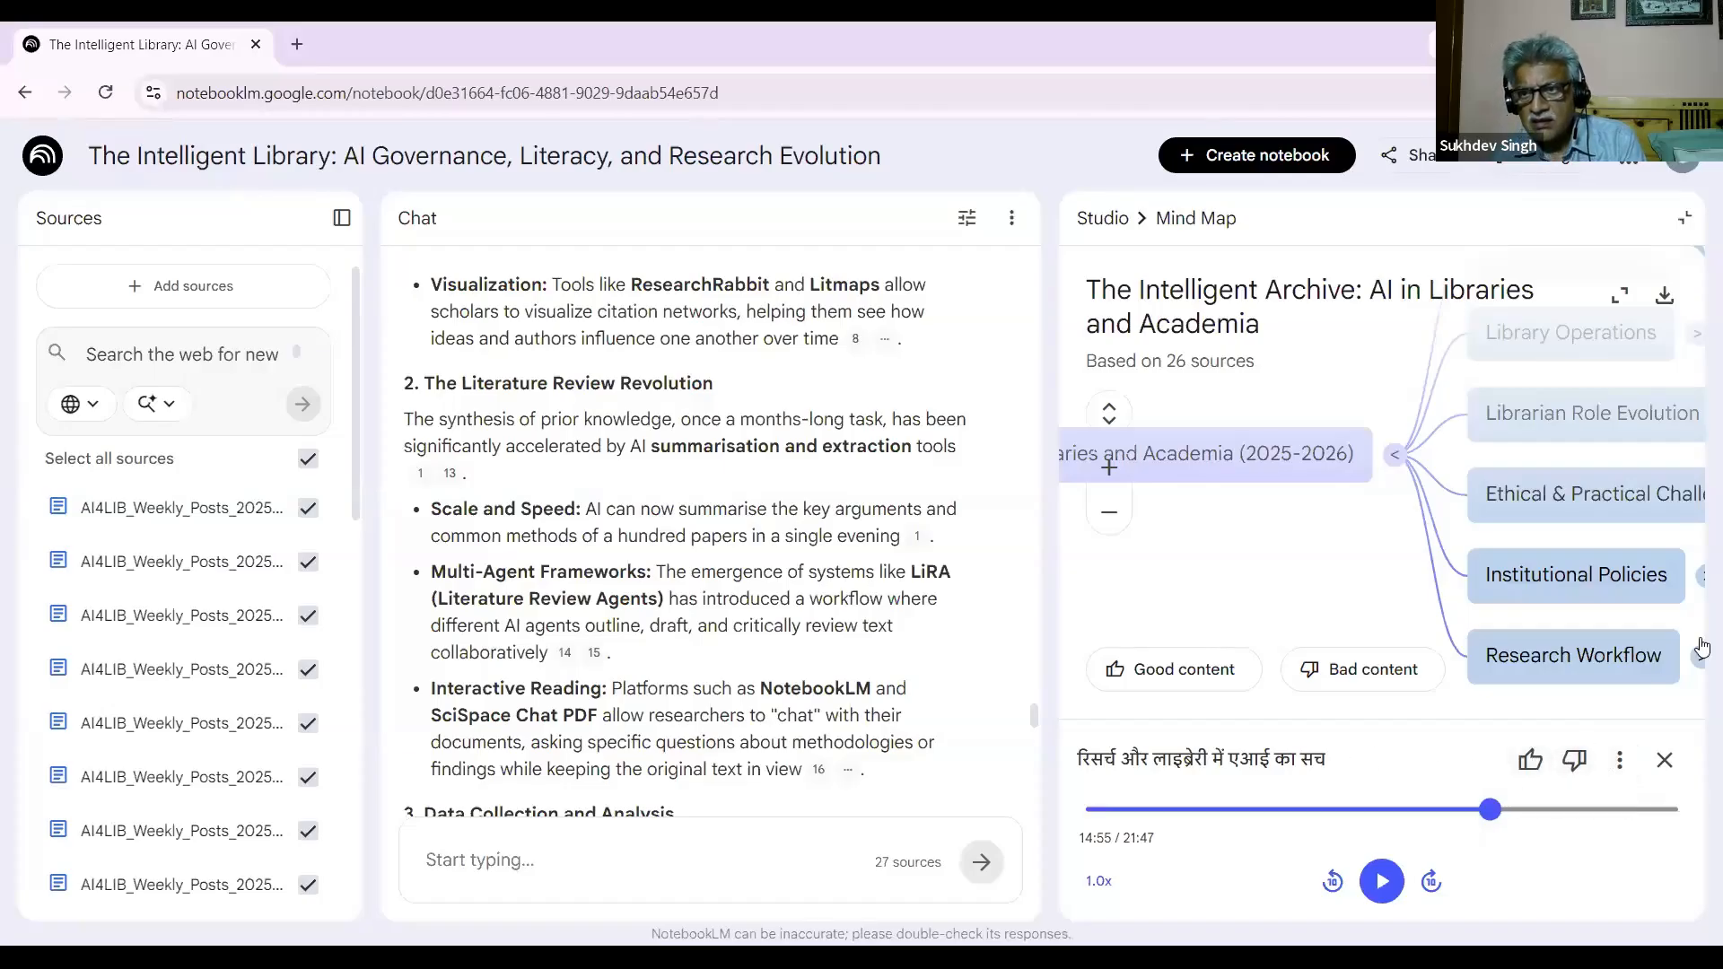
Step: Close the mind map and move the paused Hindi audio overview back to about 10:33
click(1686, 218)
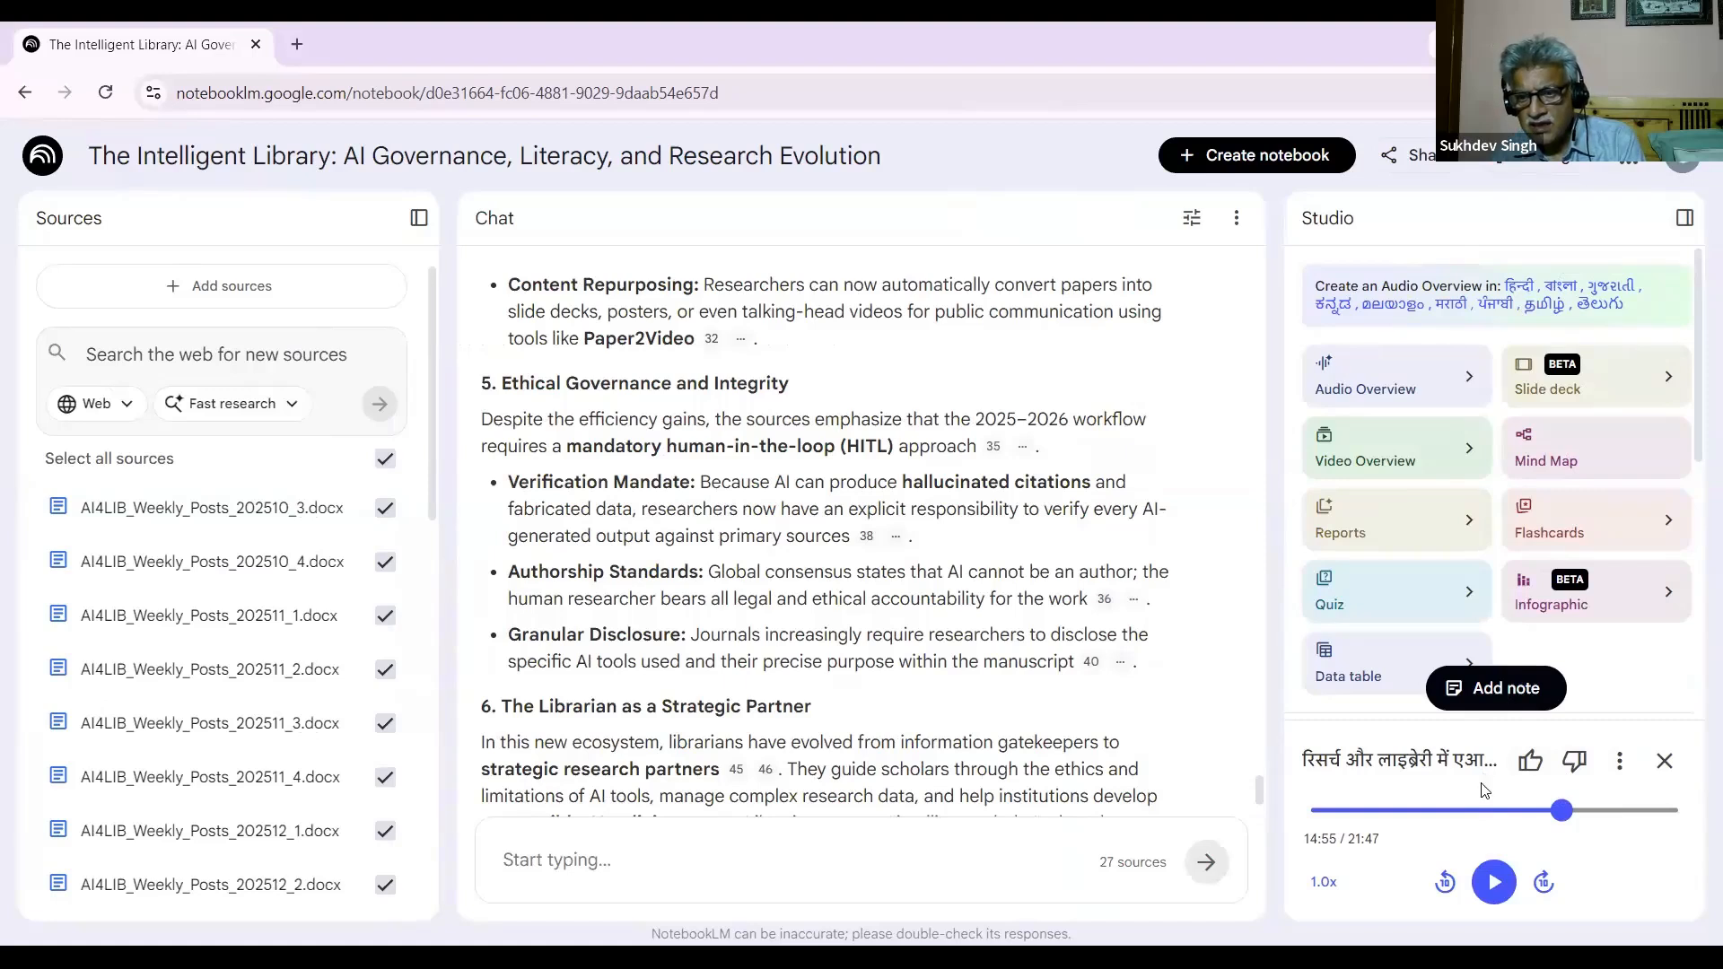
double_click(1471, 761)
click(1446, 811)
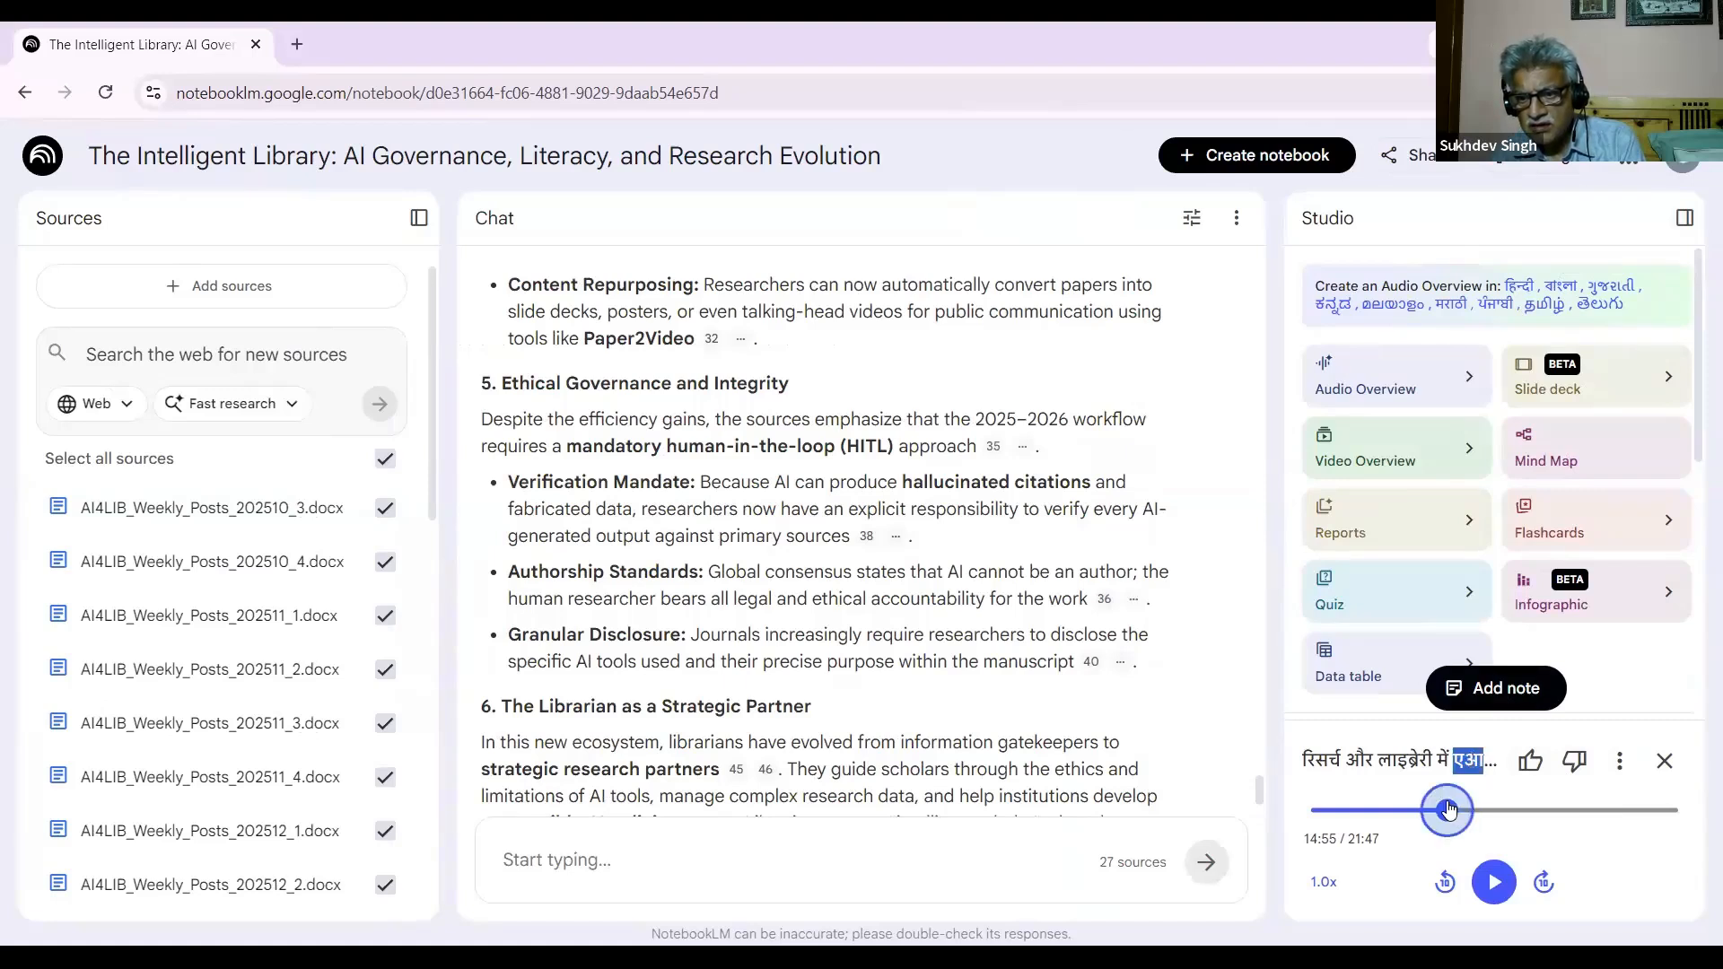
click(1490, 843)
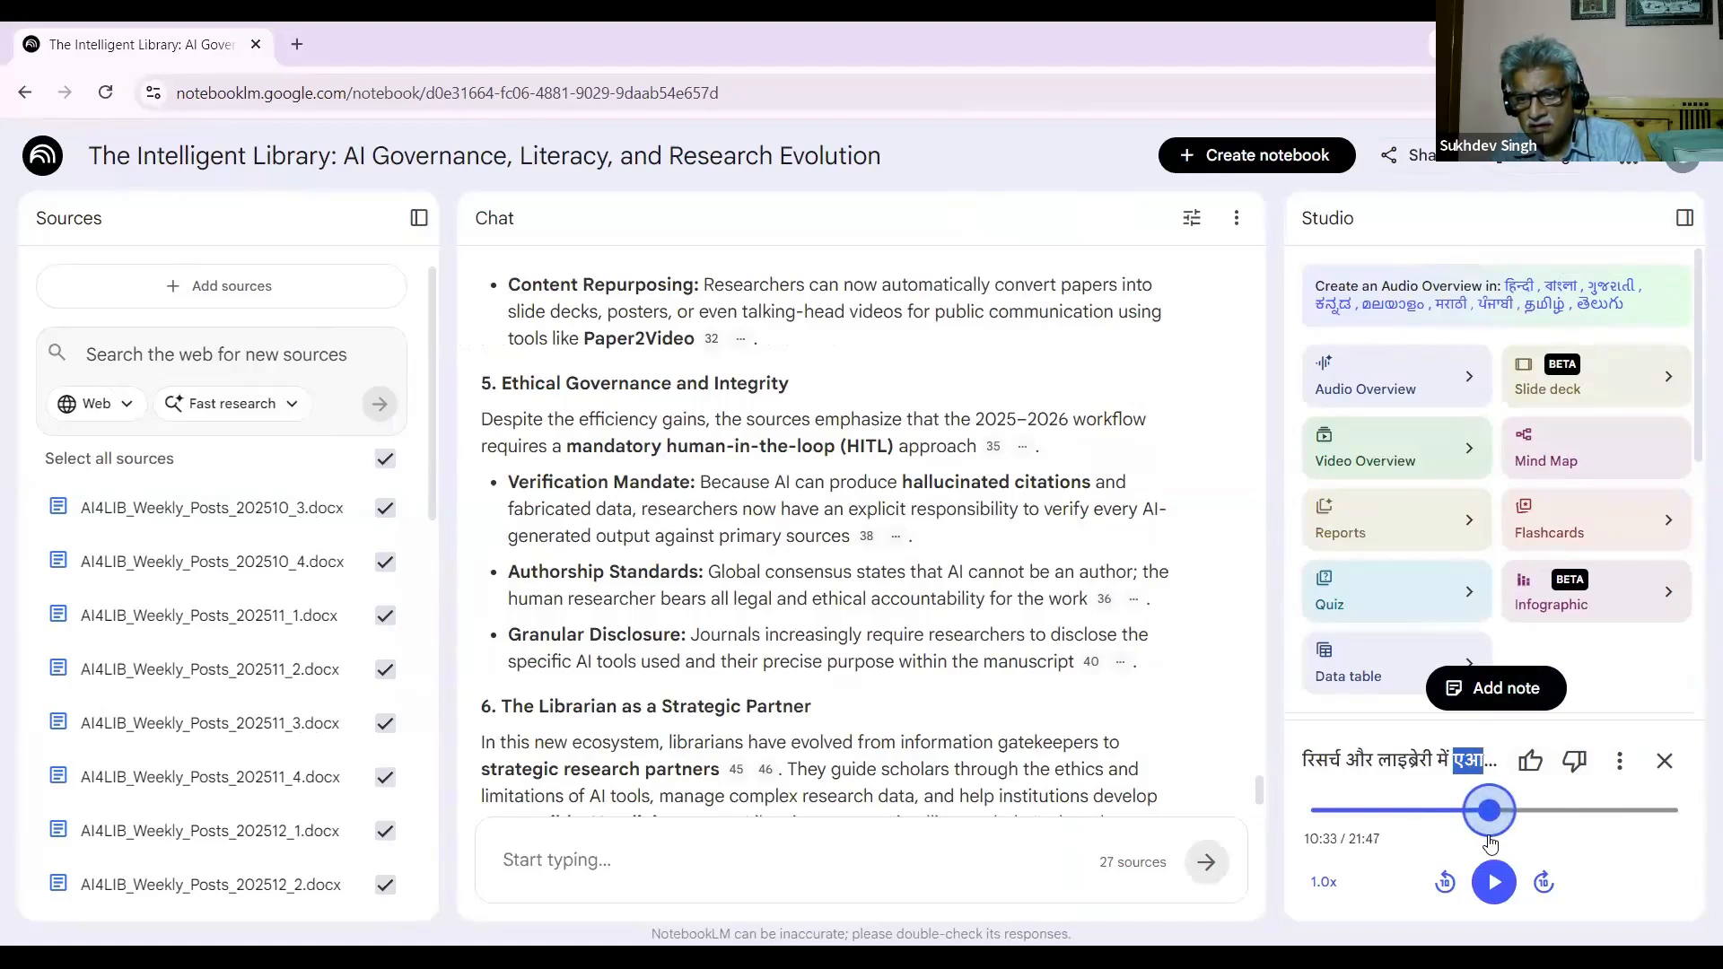
double_click(1491, 844)
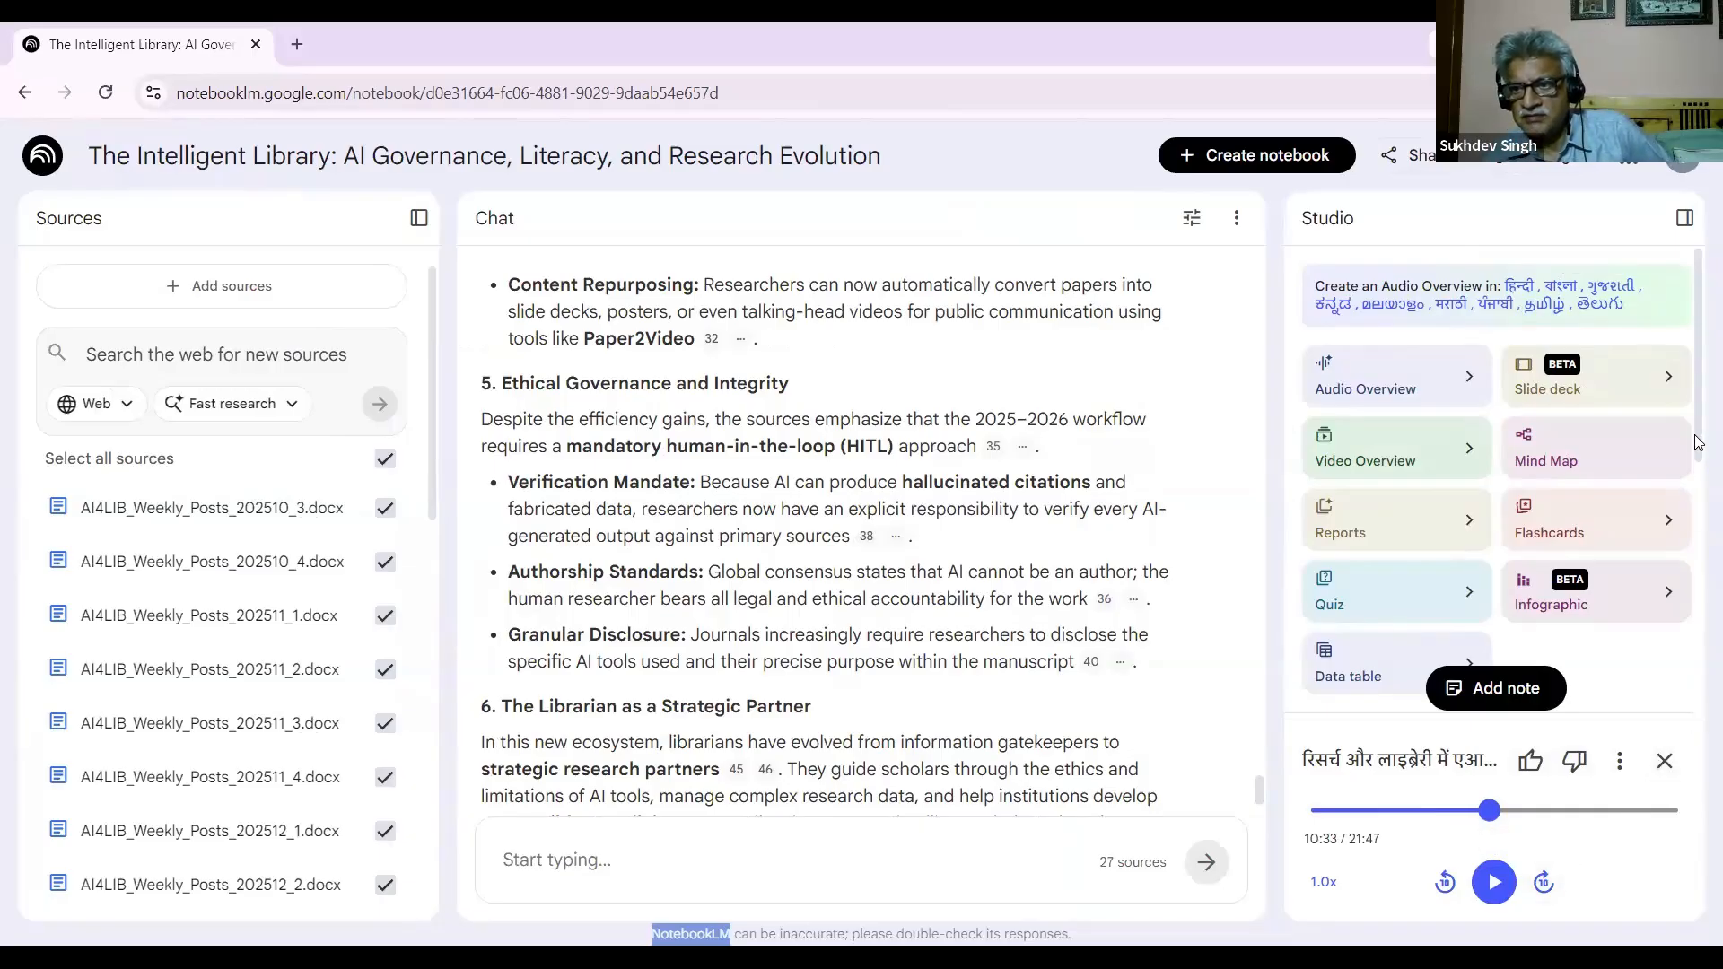
Step: Review the slide deck customisation options for format, language, length and description, and close them without generating a deck
drag(1697, 442, 1698, 675)
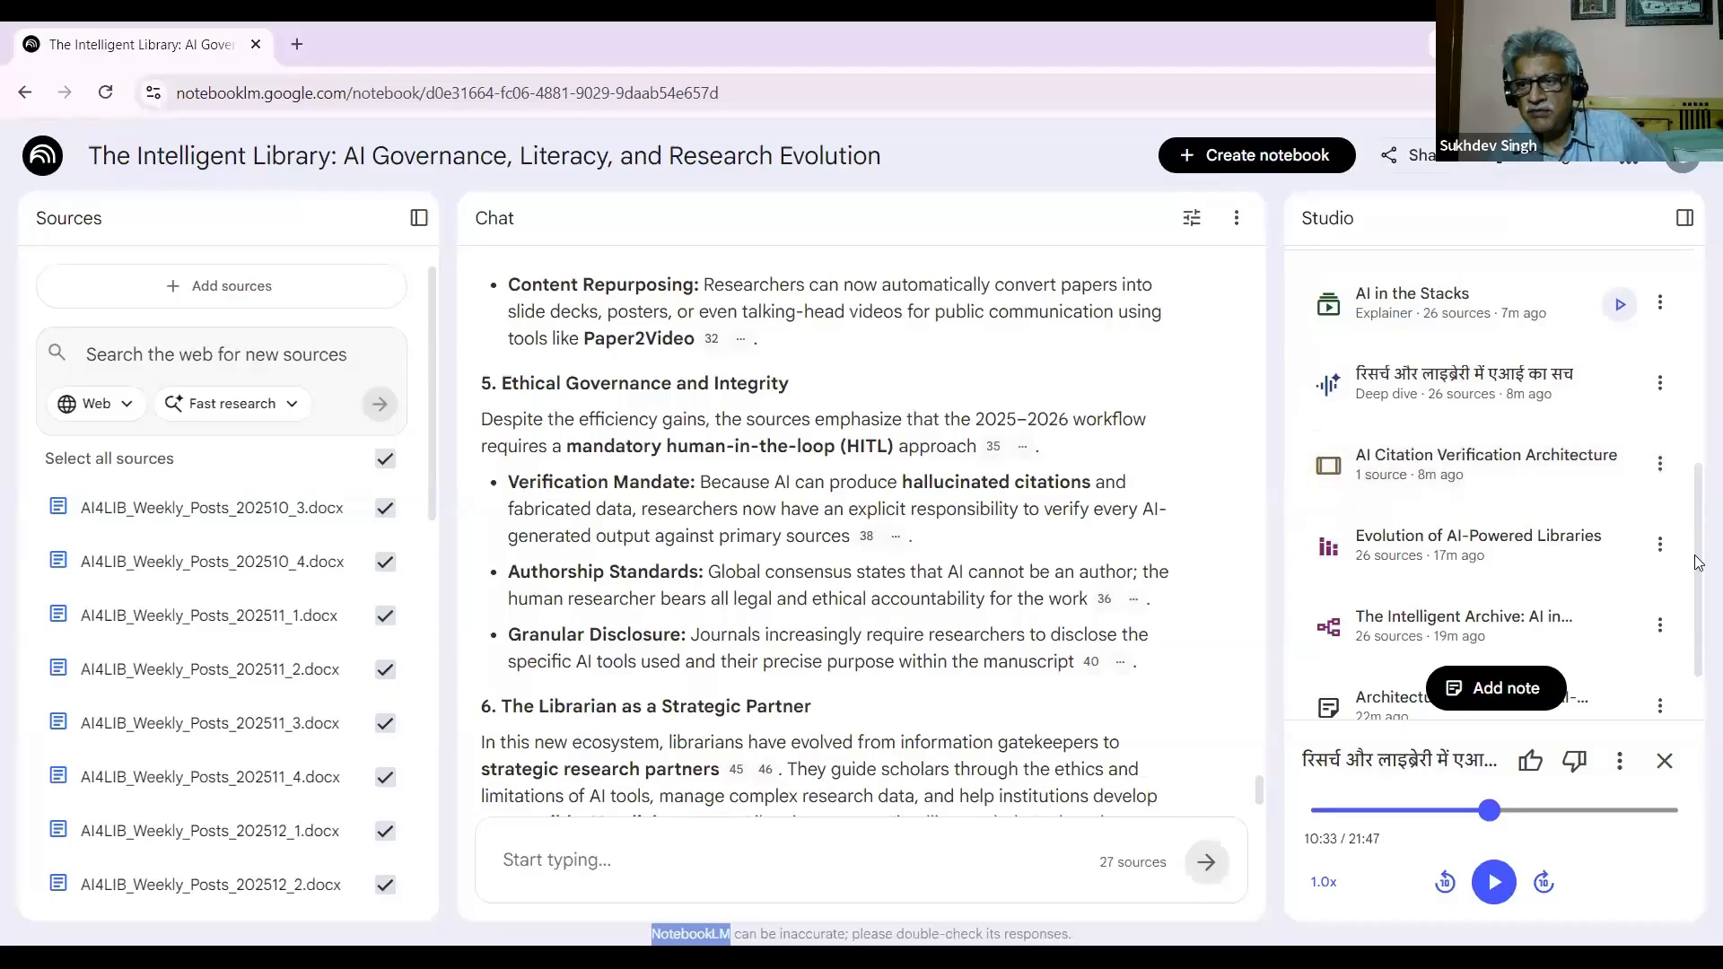
scroll(1698, 393, up, 8)
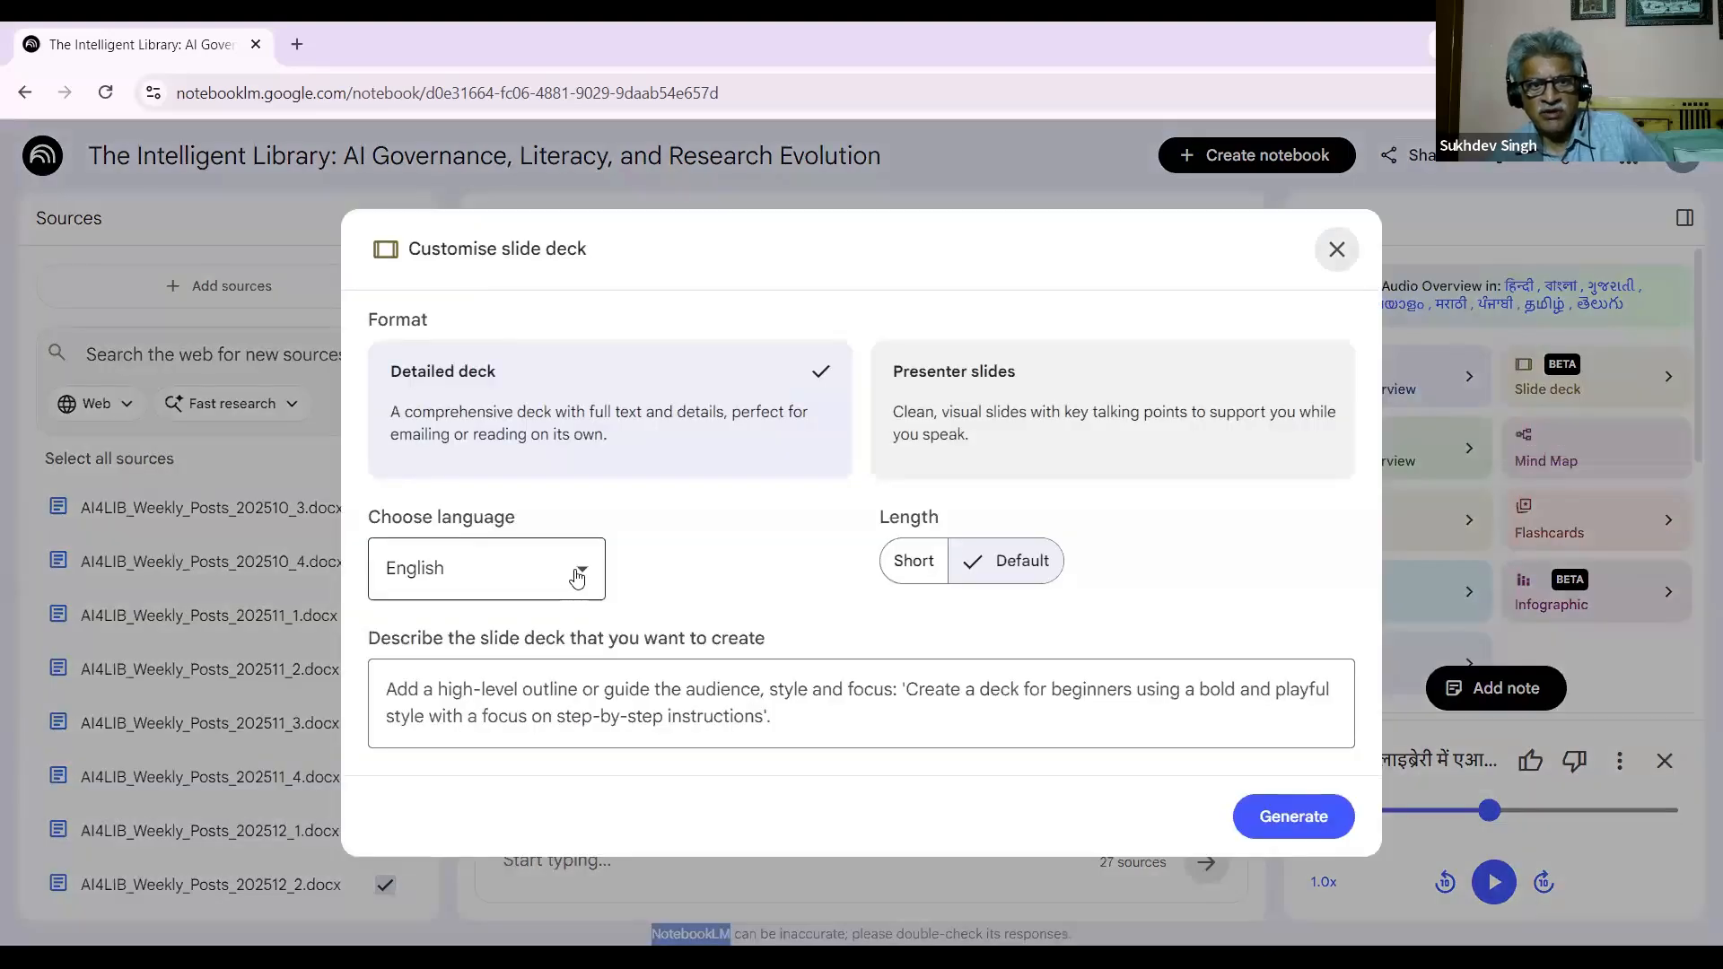
click(577, 578)
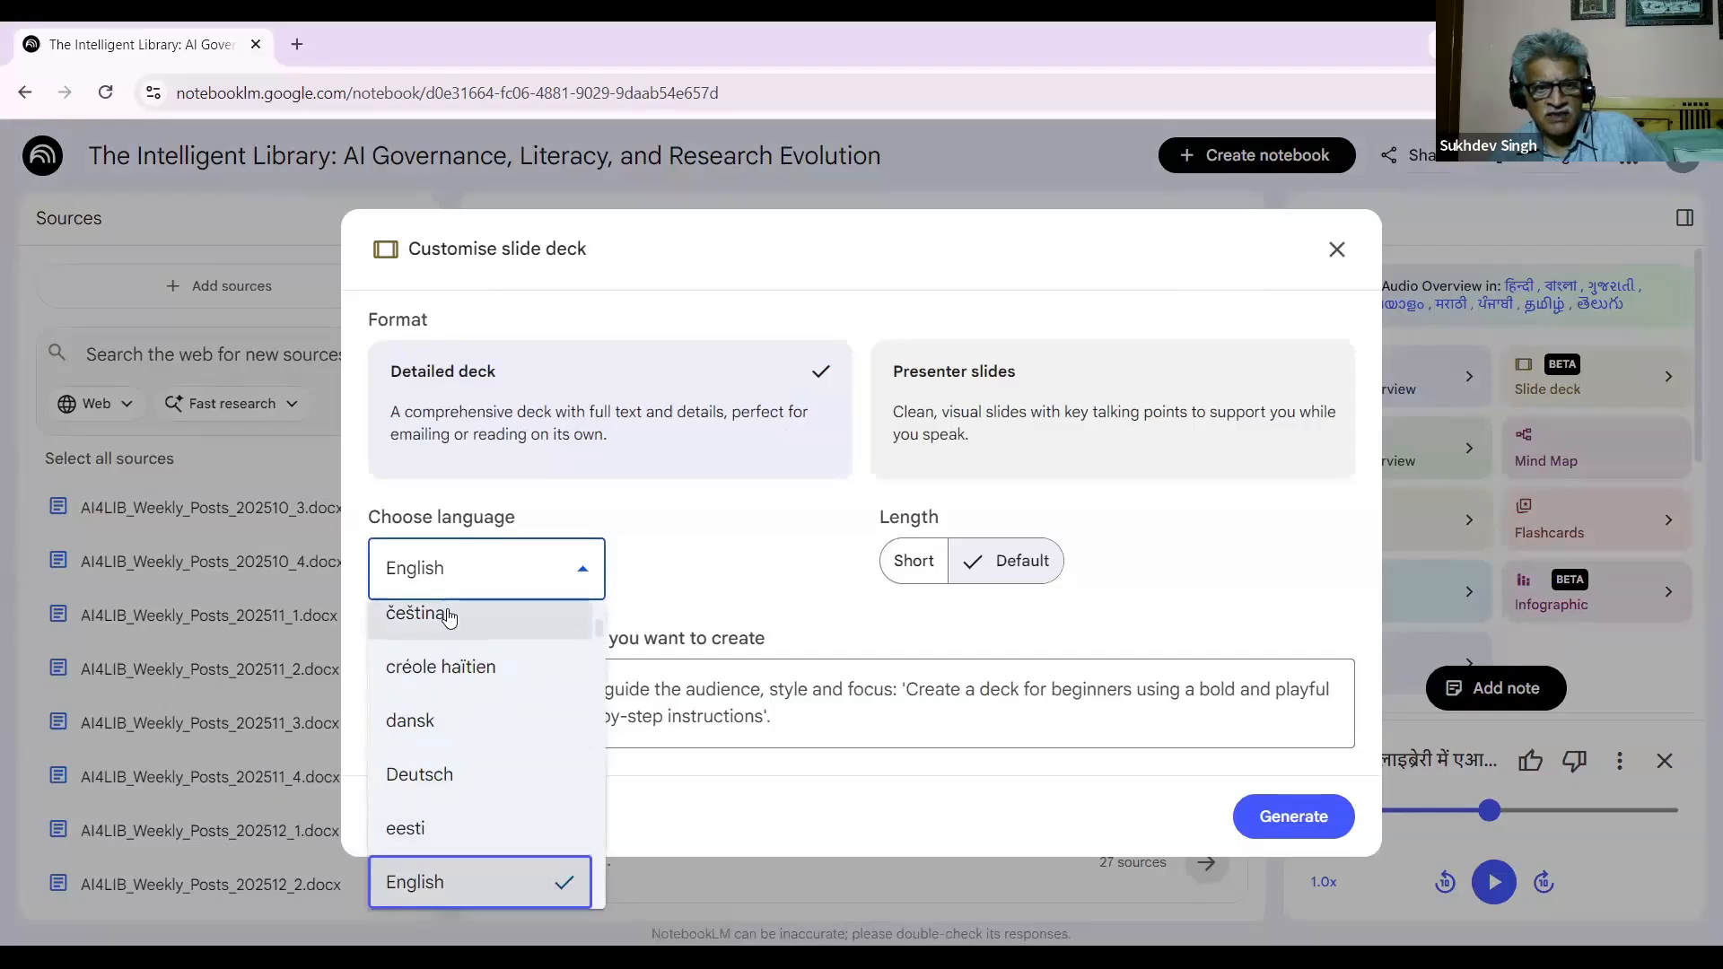
click(684, 542)
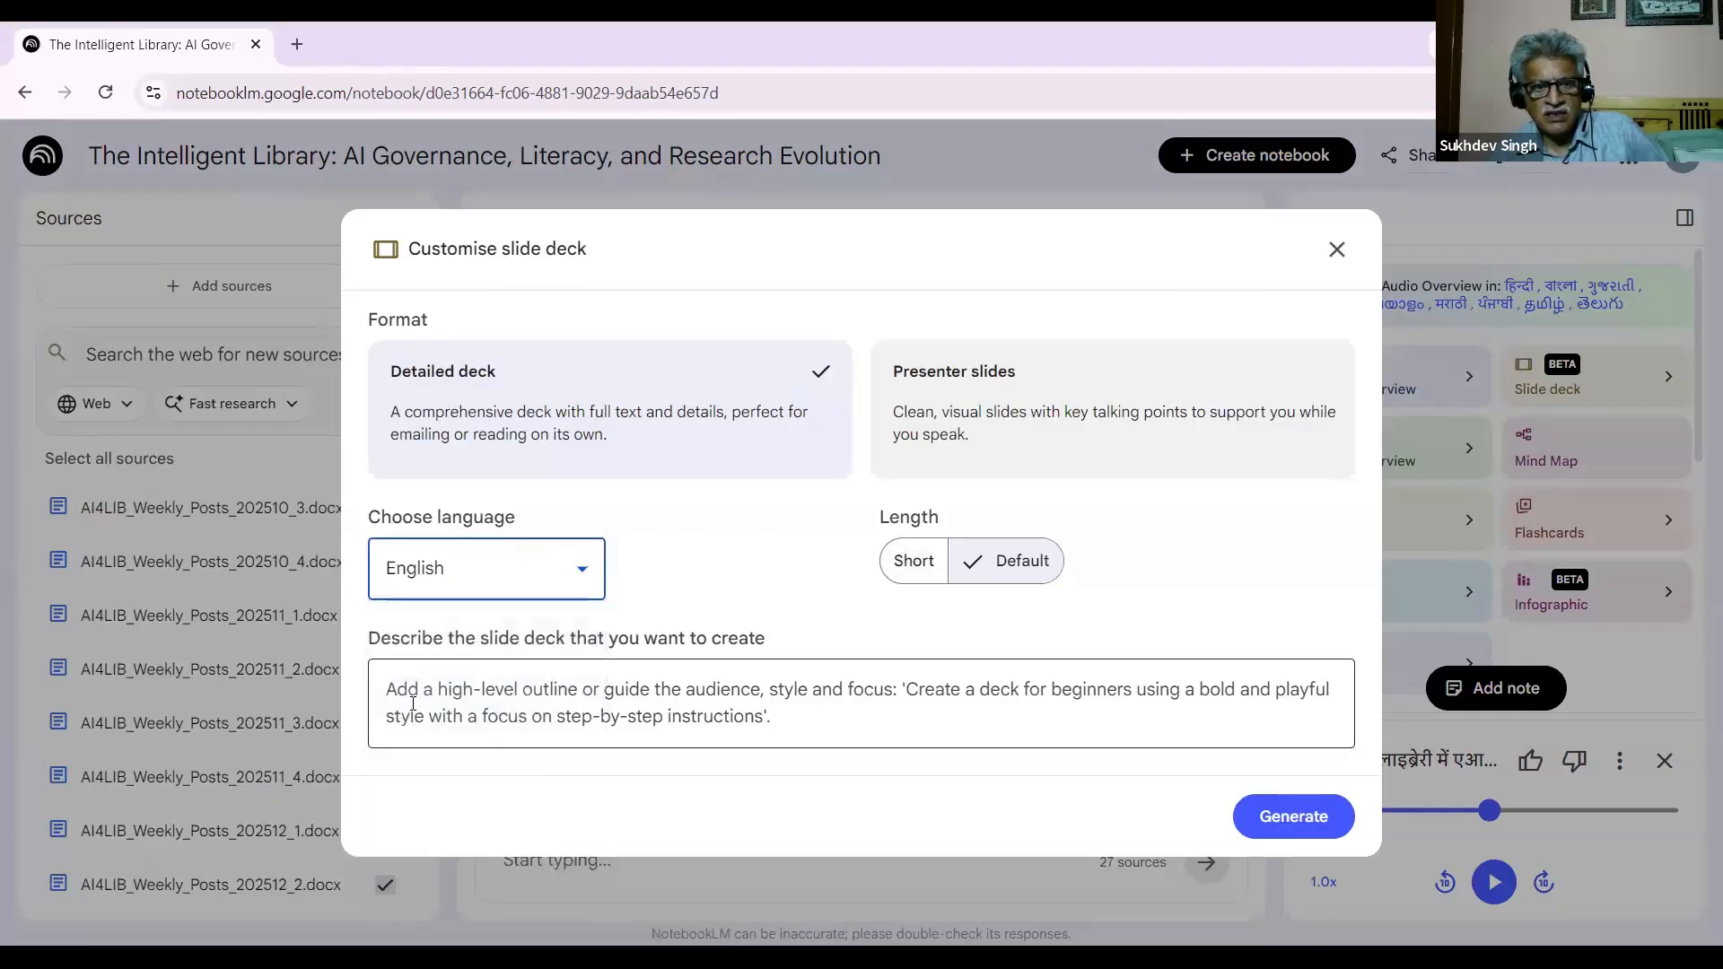
click(442, 692)
click(782, 723)
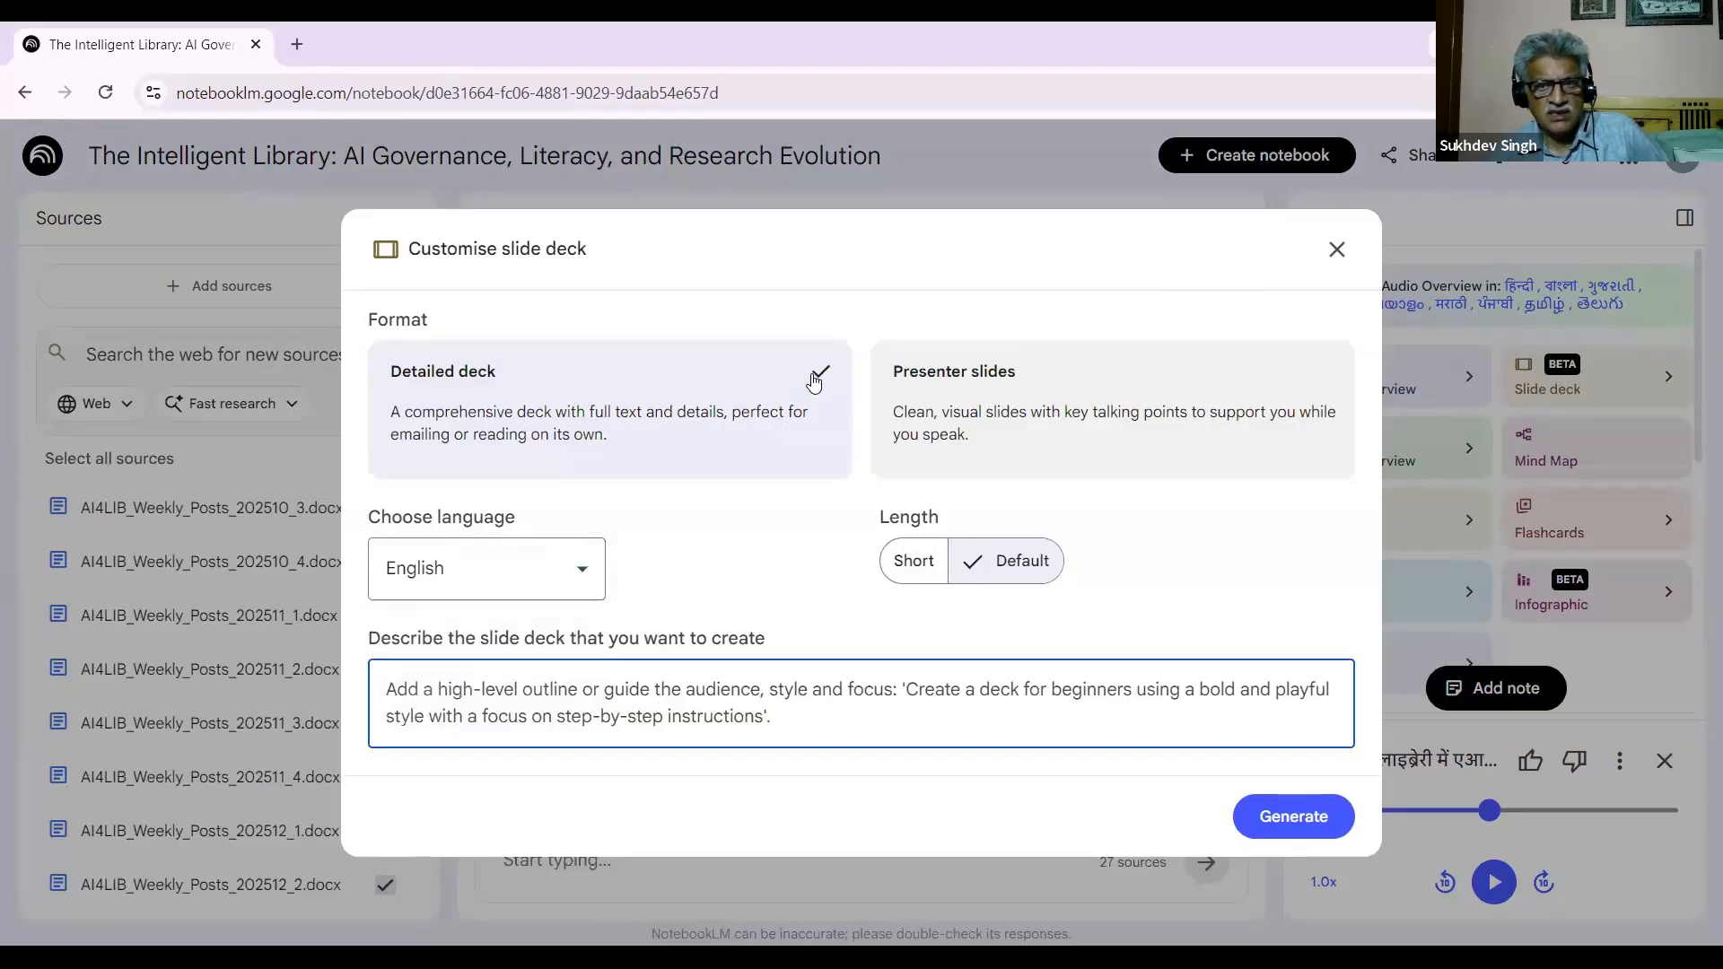
click(1337, 249)
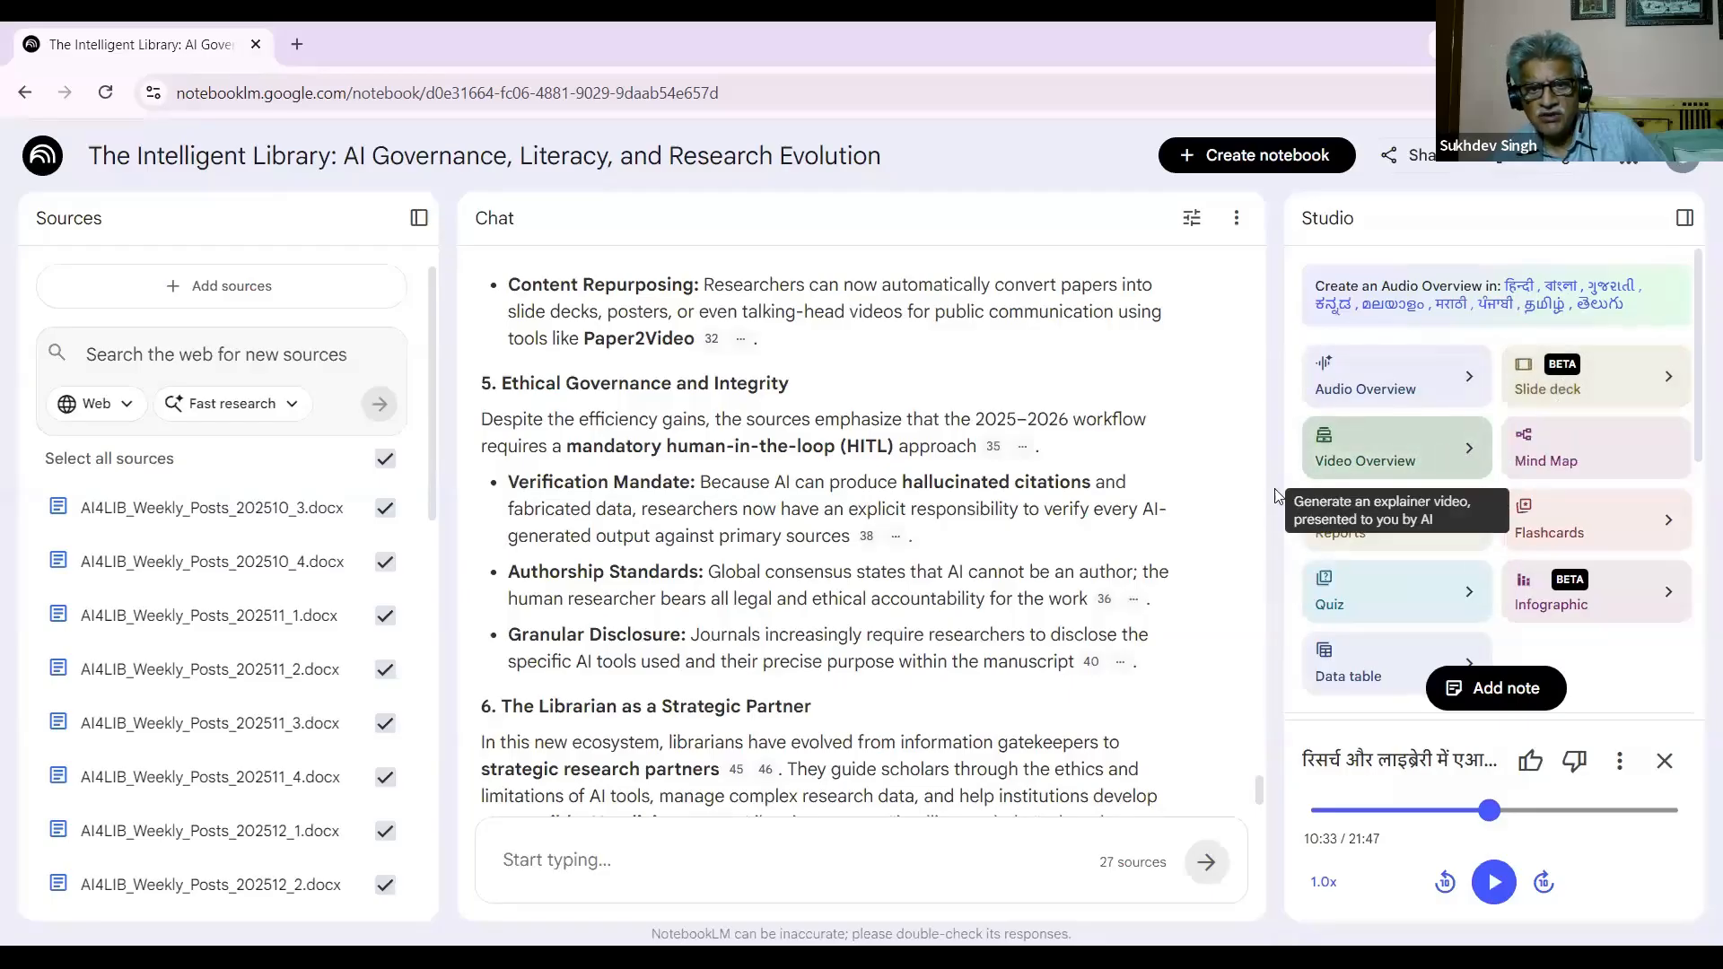
Step: Review the format, language and visual style options for a Video Overview, and close them without generating a video
click(1469, 447)
click(581, 535)
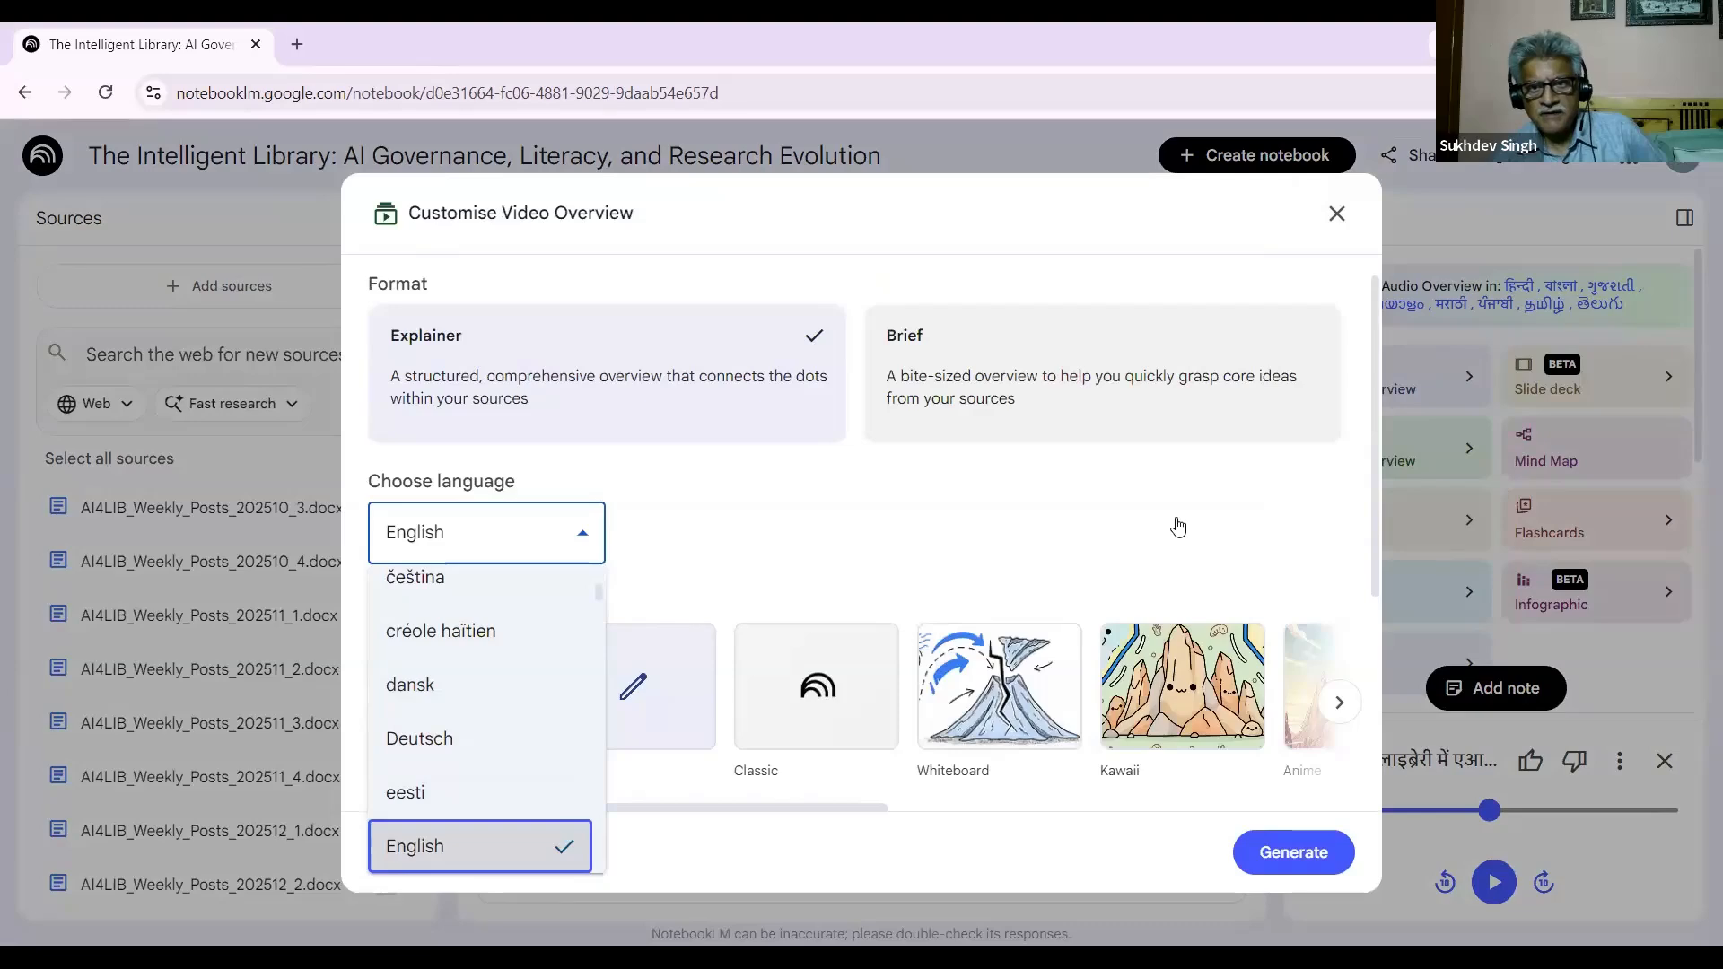
click(1336, 217)
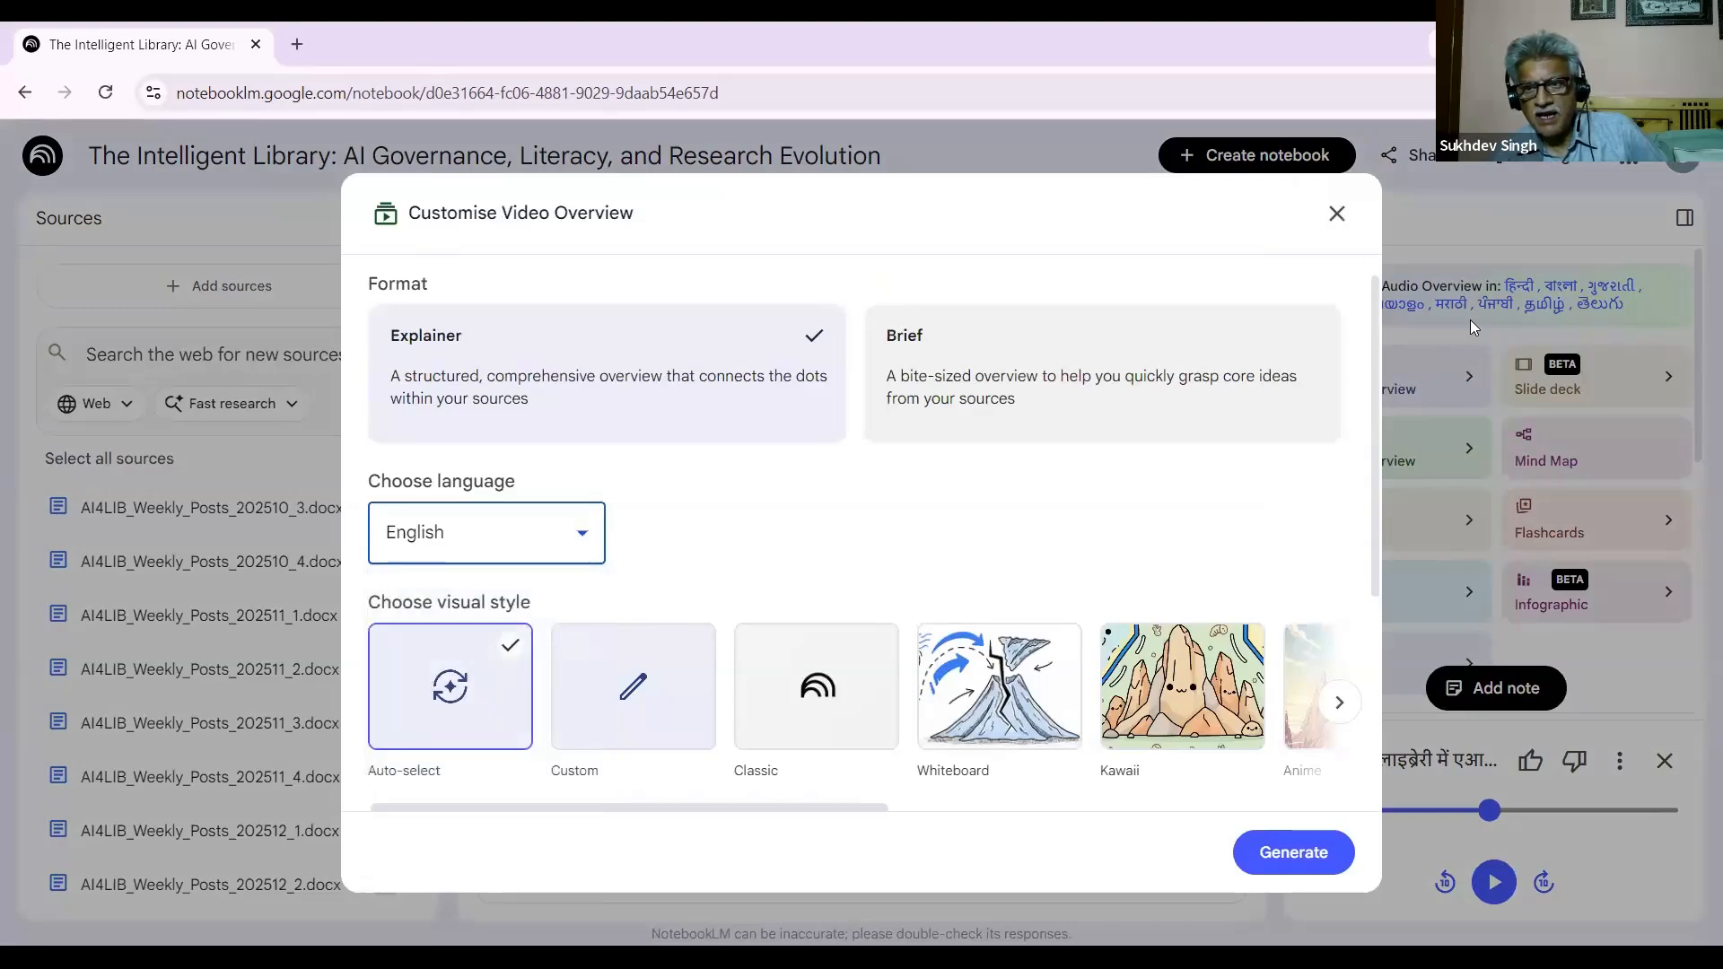
click(1337, 215)
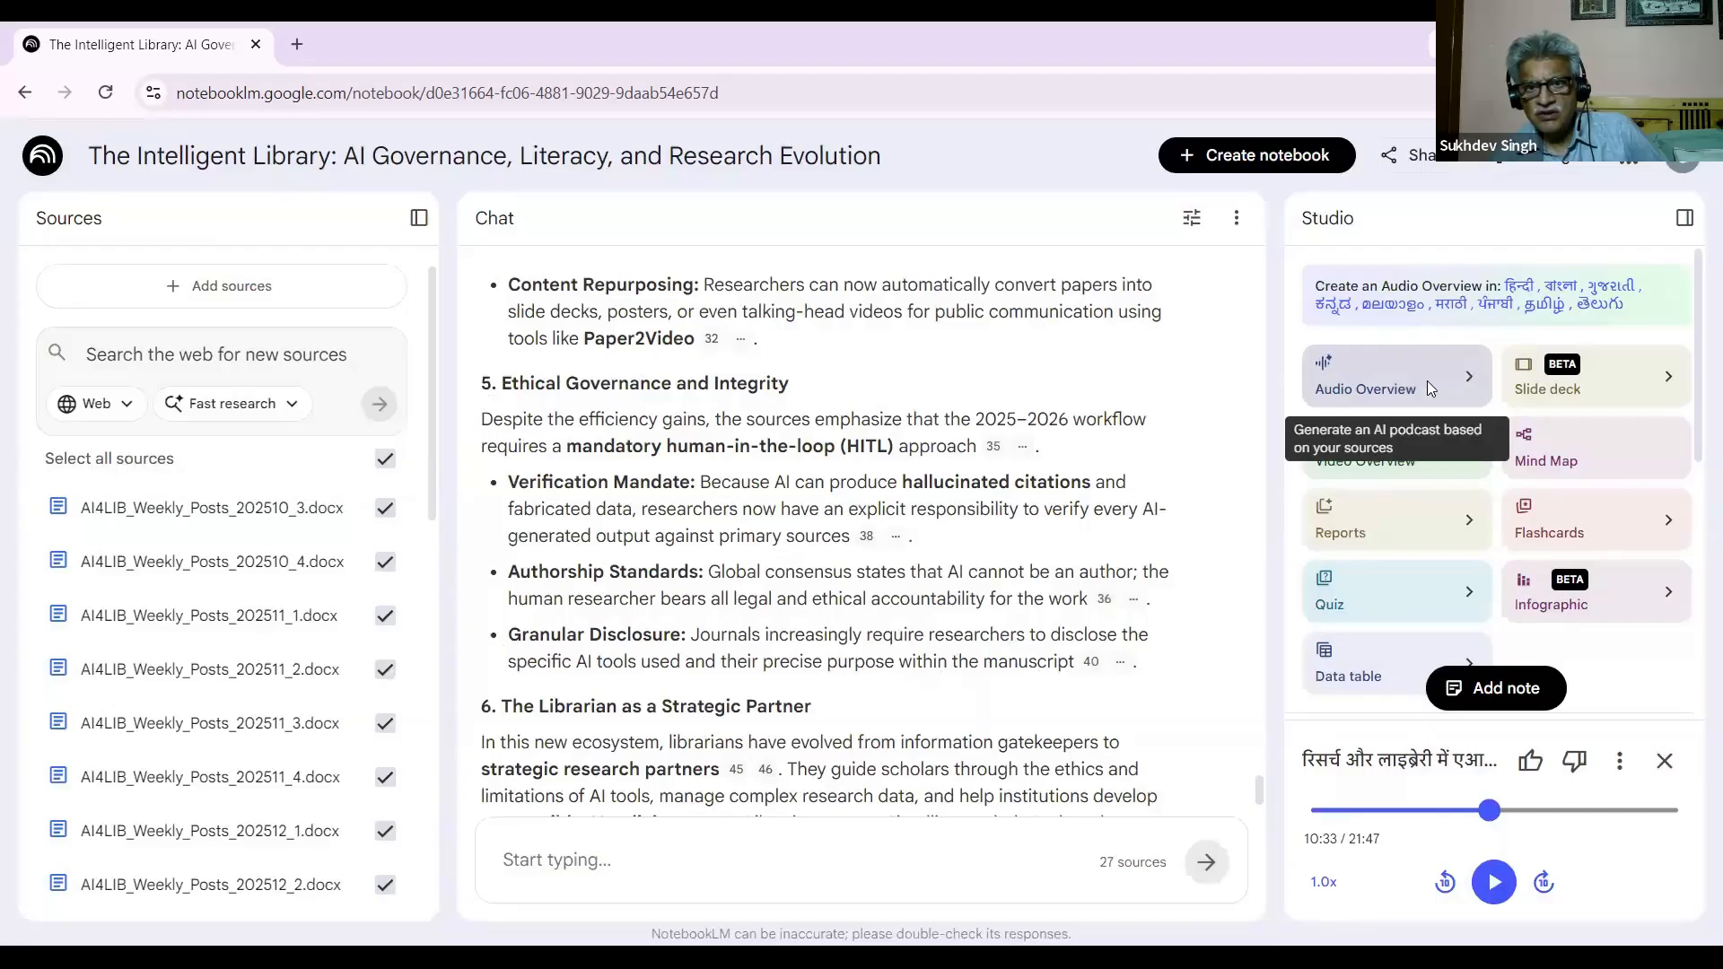
Step: Review the Audio Overview options for format, language, length and host focus, and close them without generating audio
click(1429, 386)
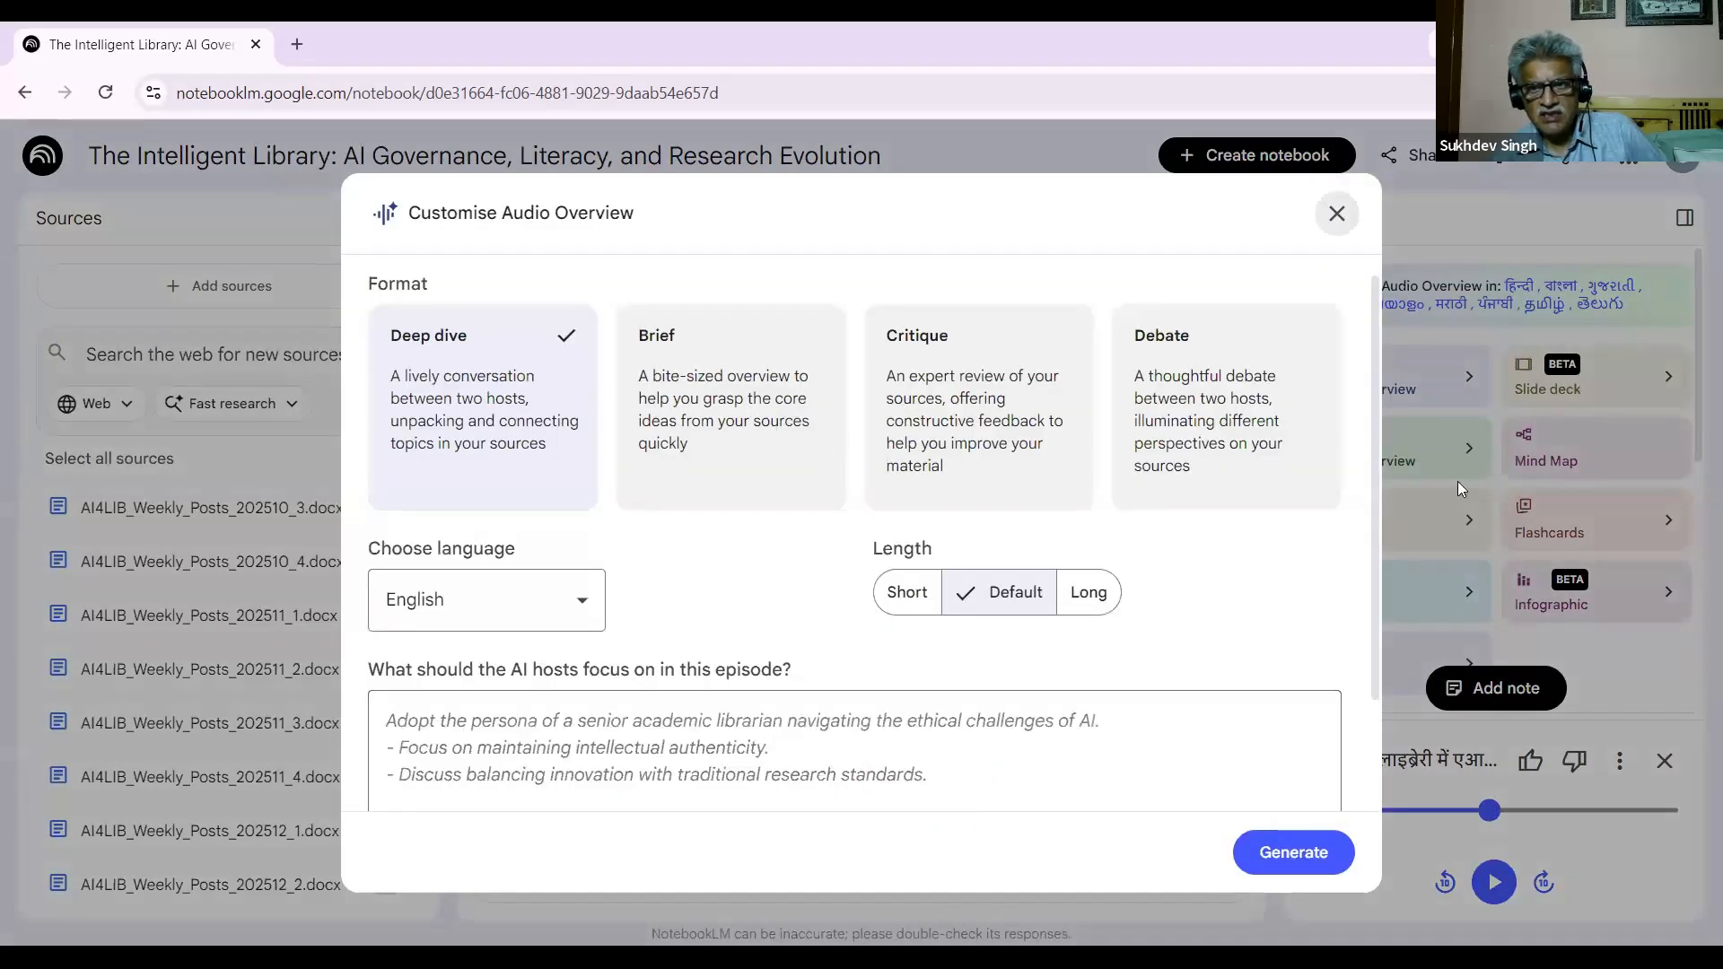
click(1336, 218)
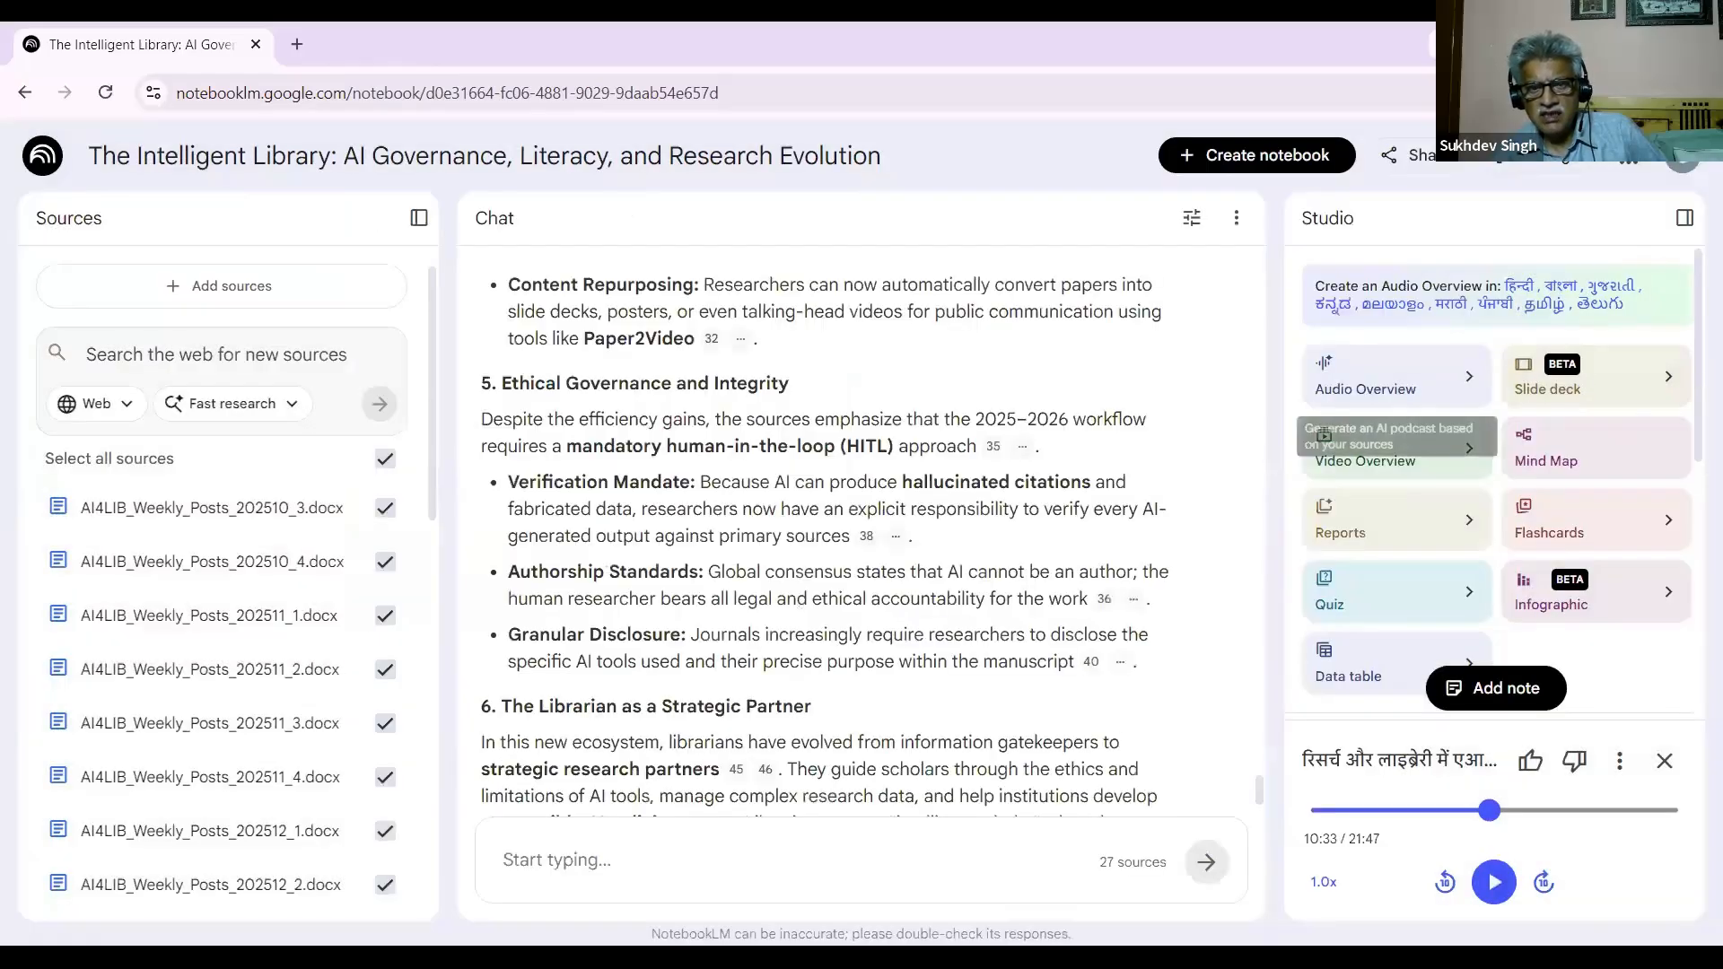
click(1469, 375)
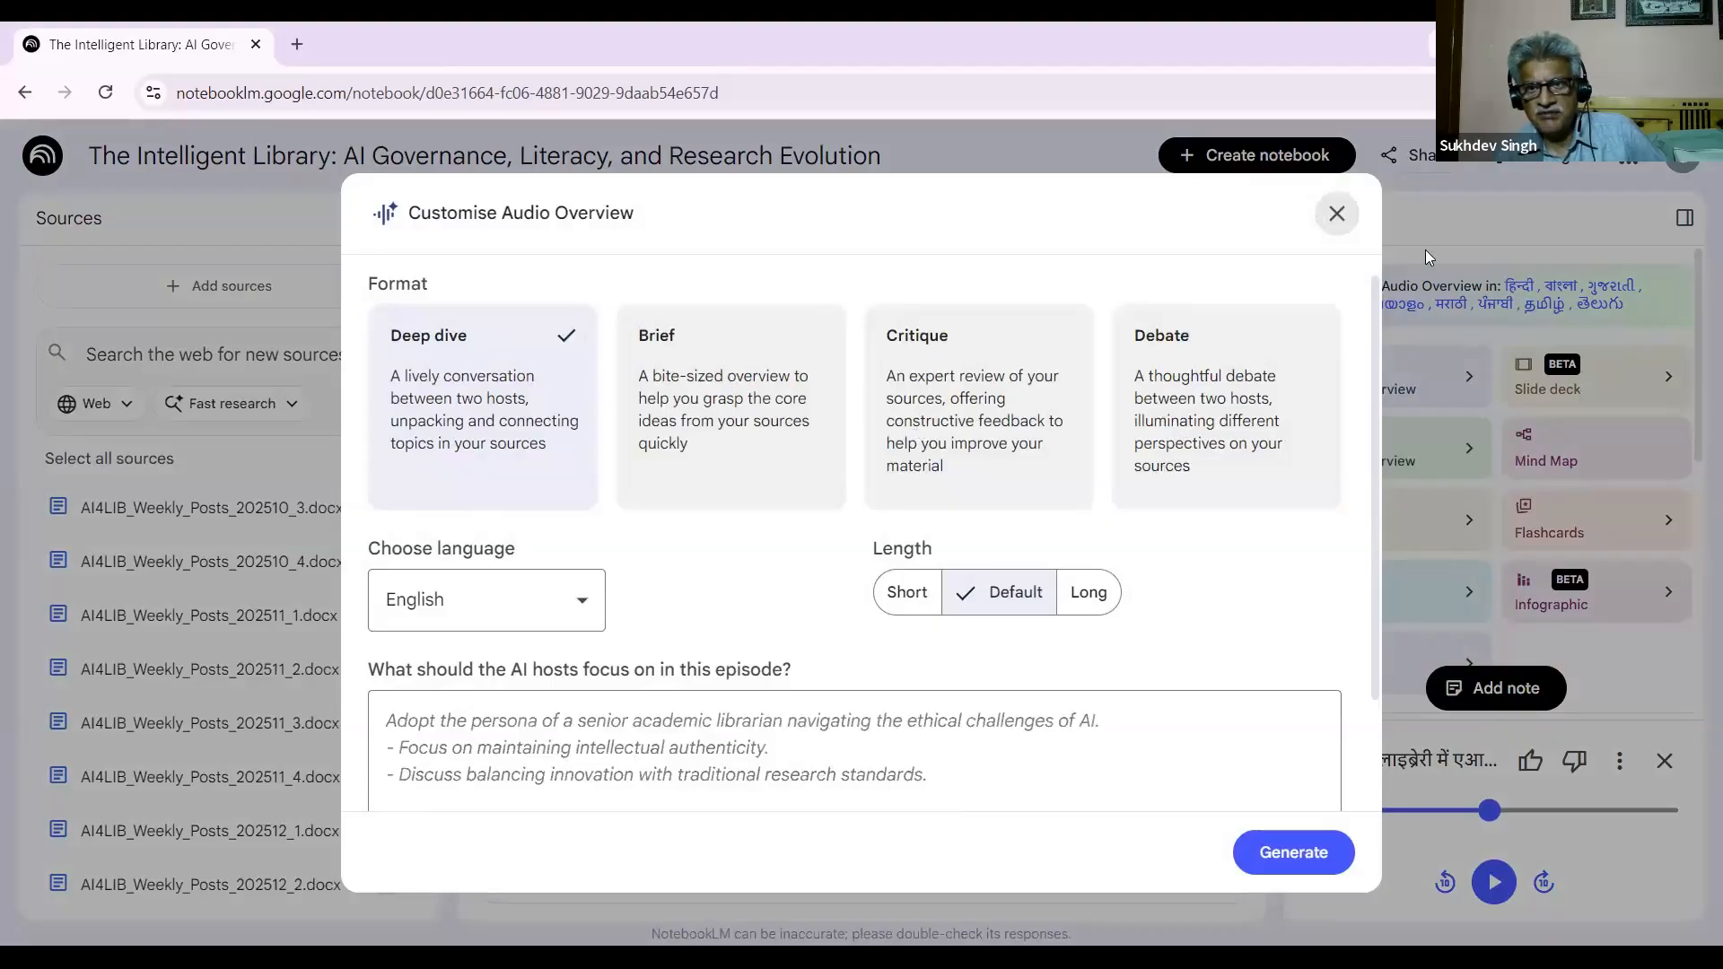
click(1335, 215)
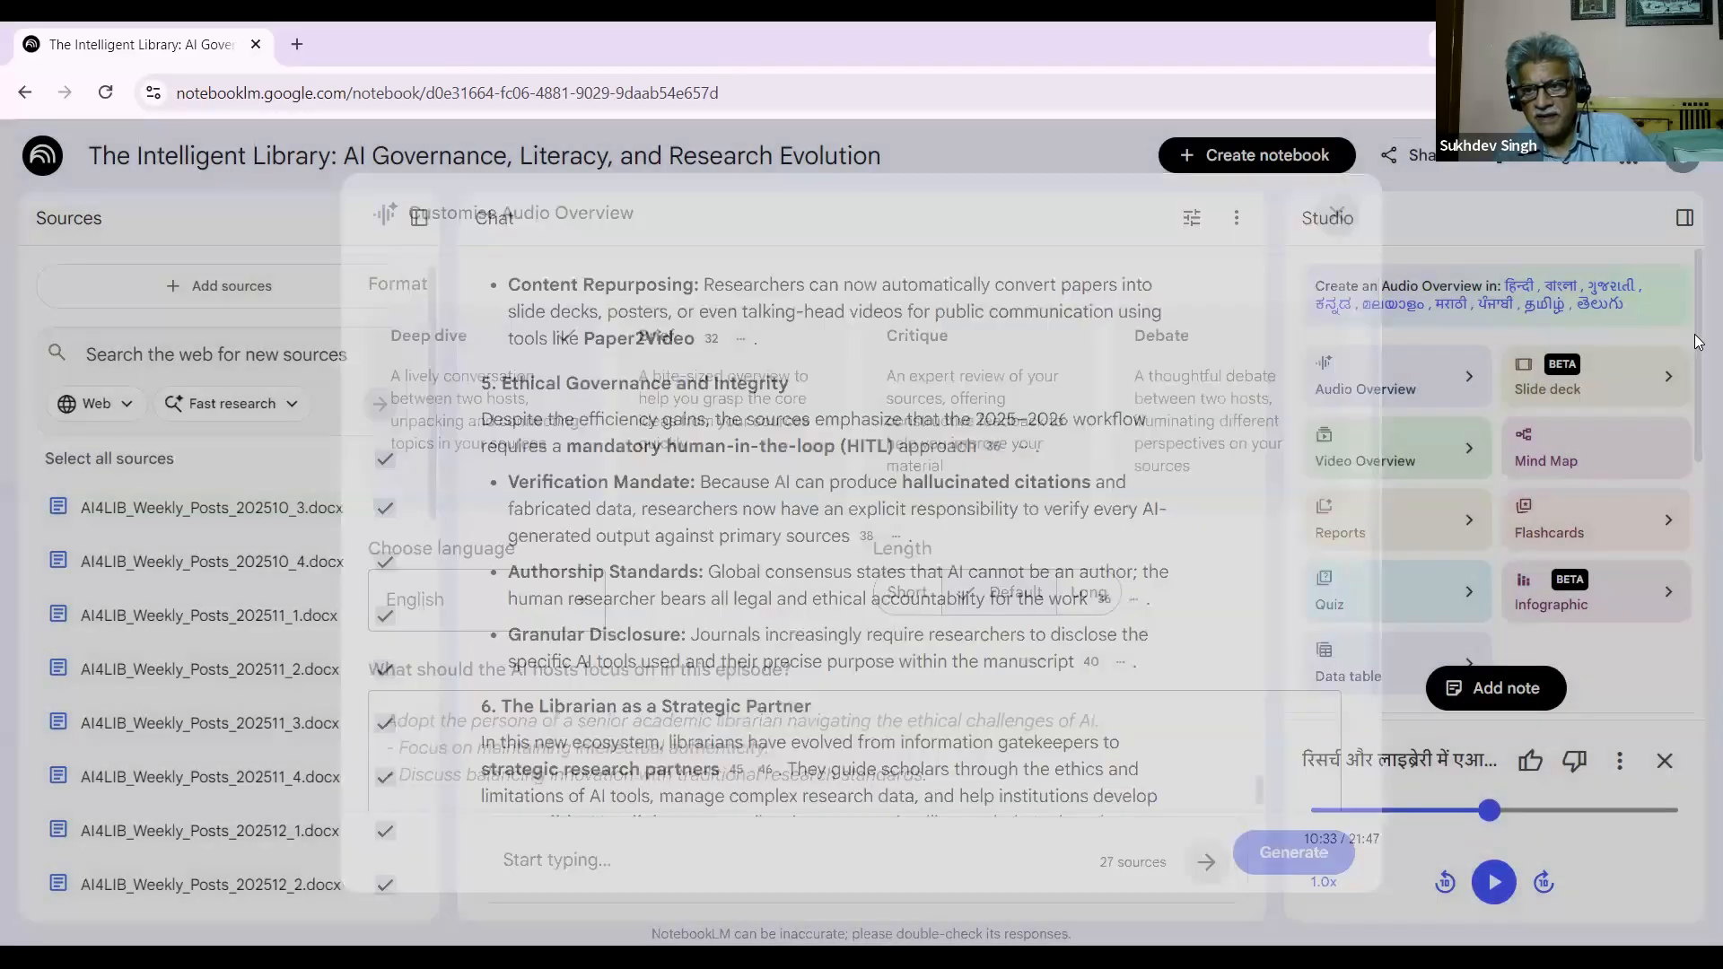
Step: Generate a report from the notebook's sources in the suggested Career Orientation Guide format
scroll(1697, 526, down, 3)
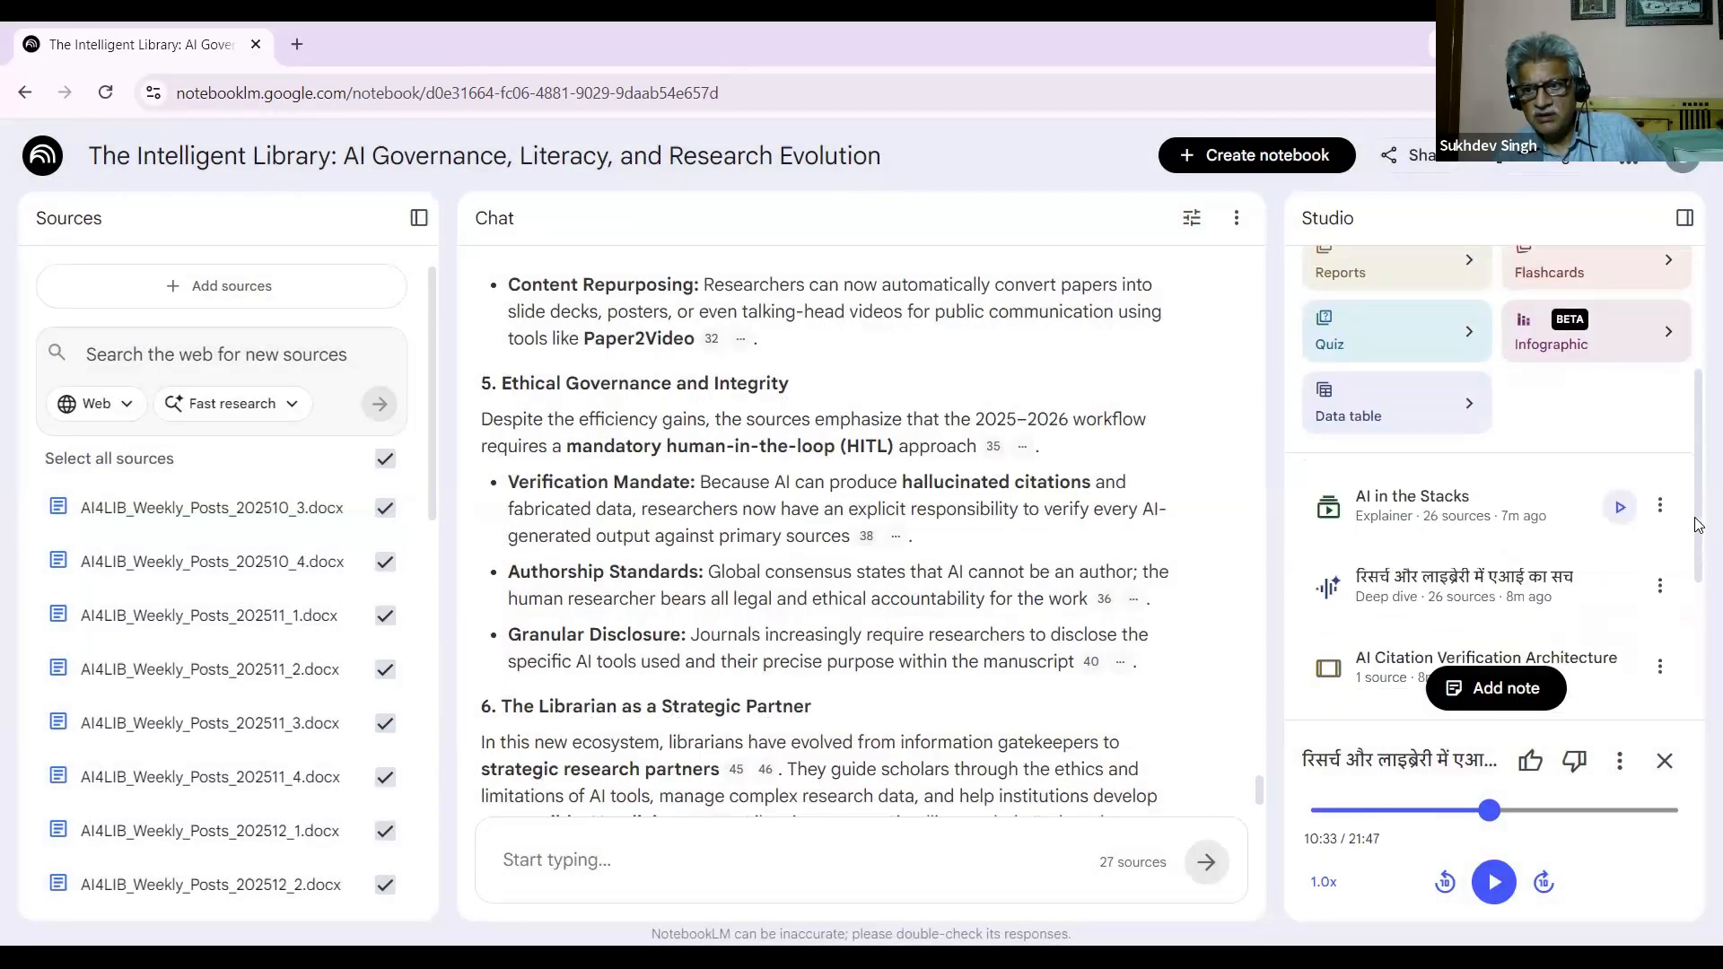
drag(1697, 525, 1697, 648)
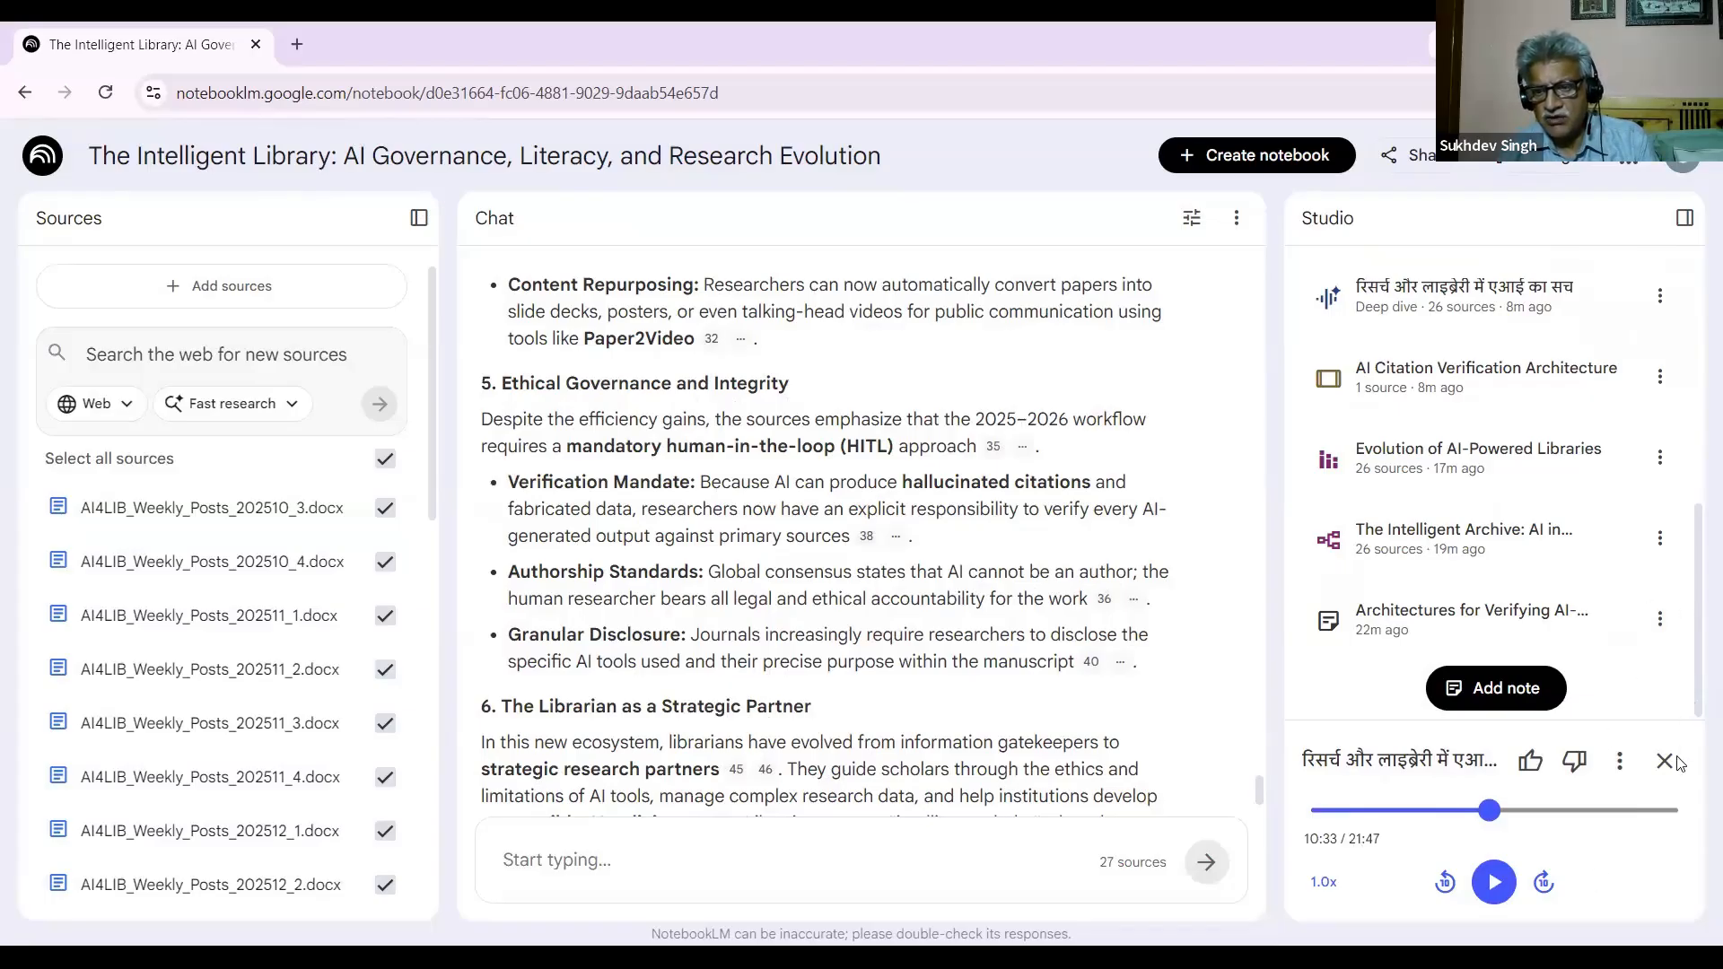
scroll(1696, 395, up, 6)
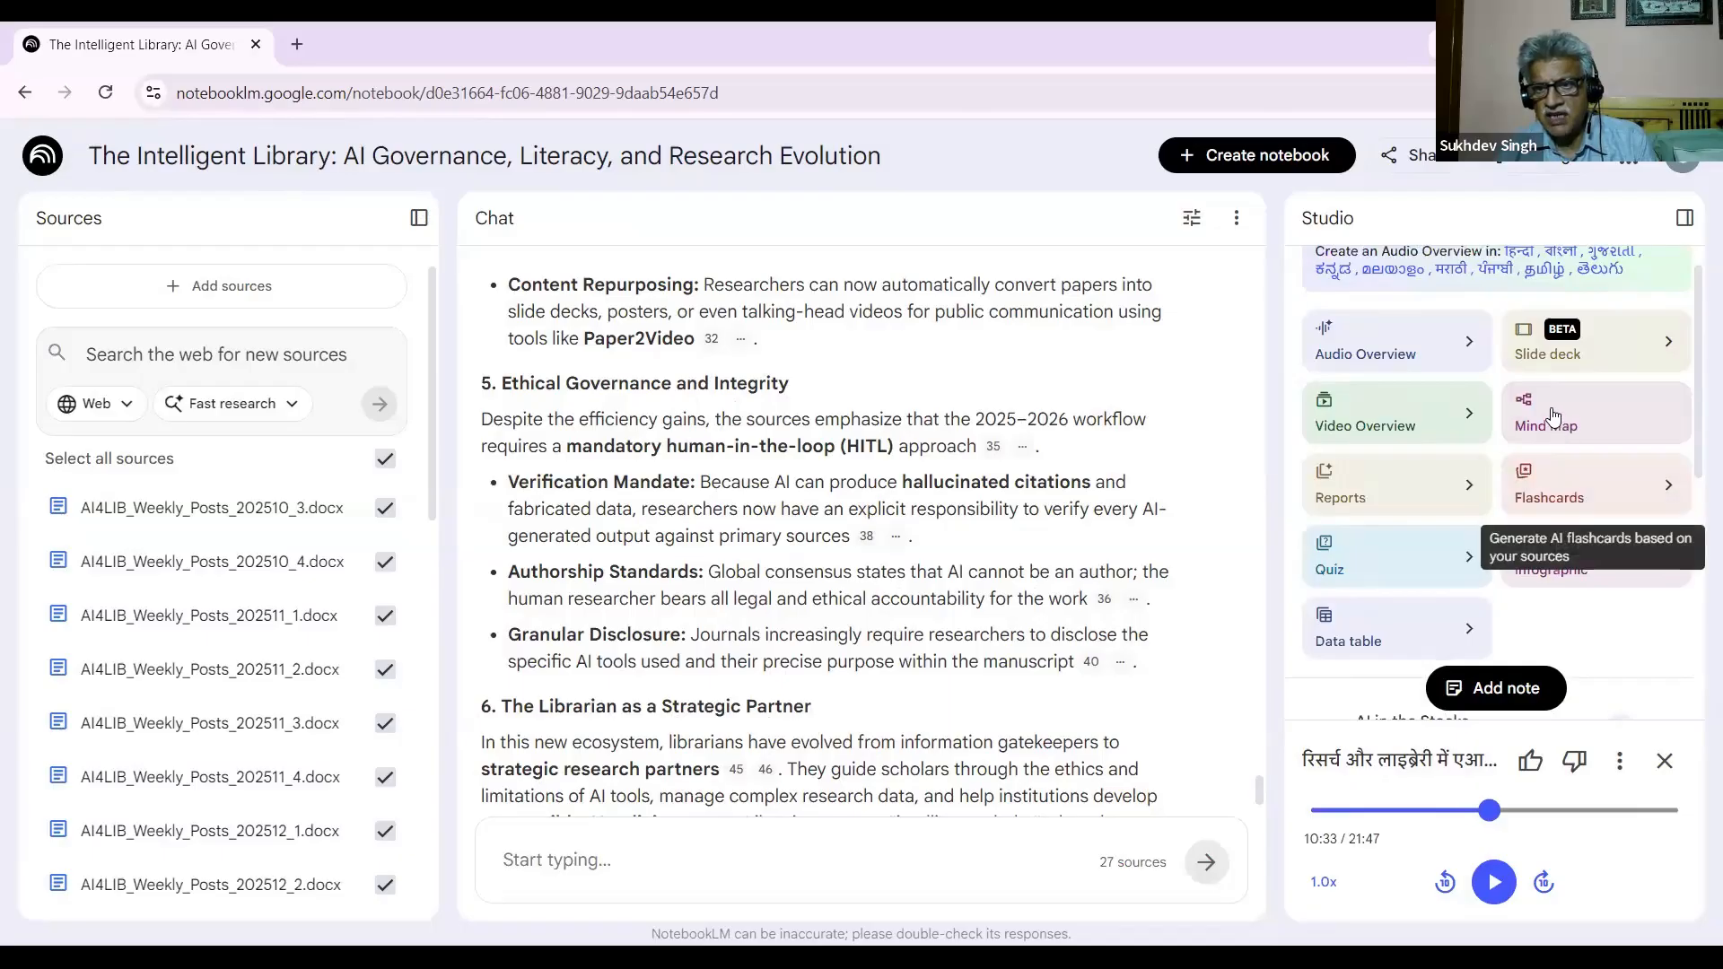
click(1466, 484)
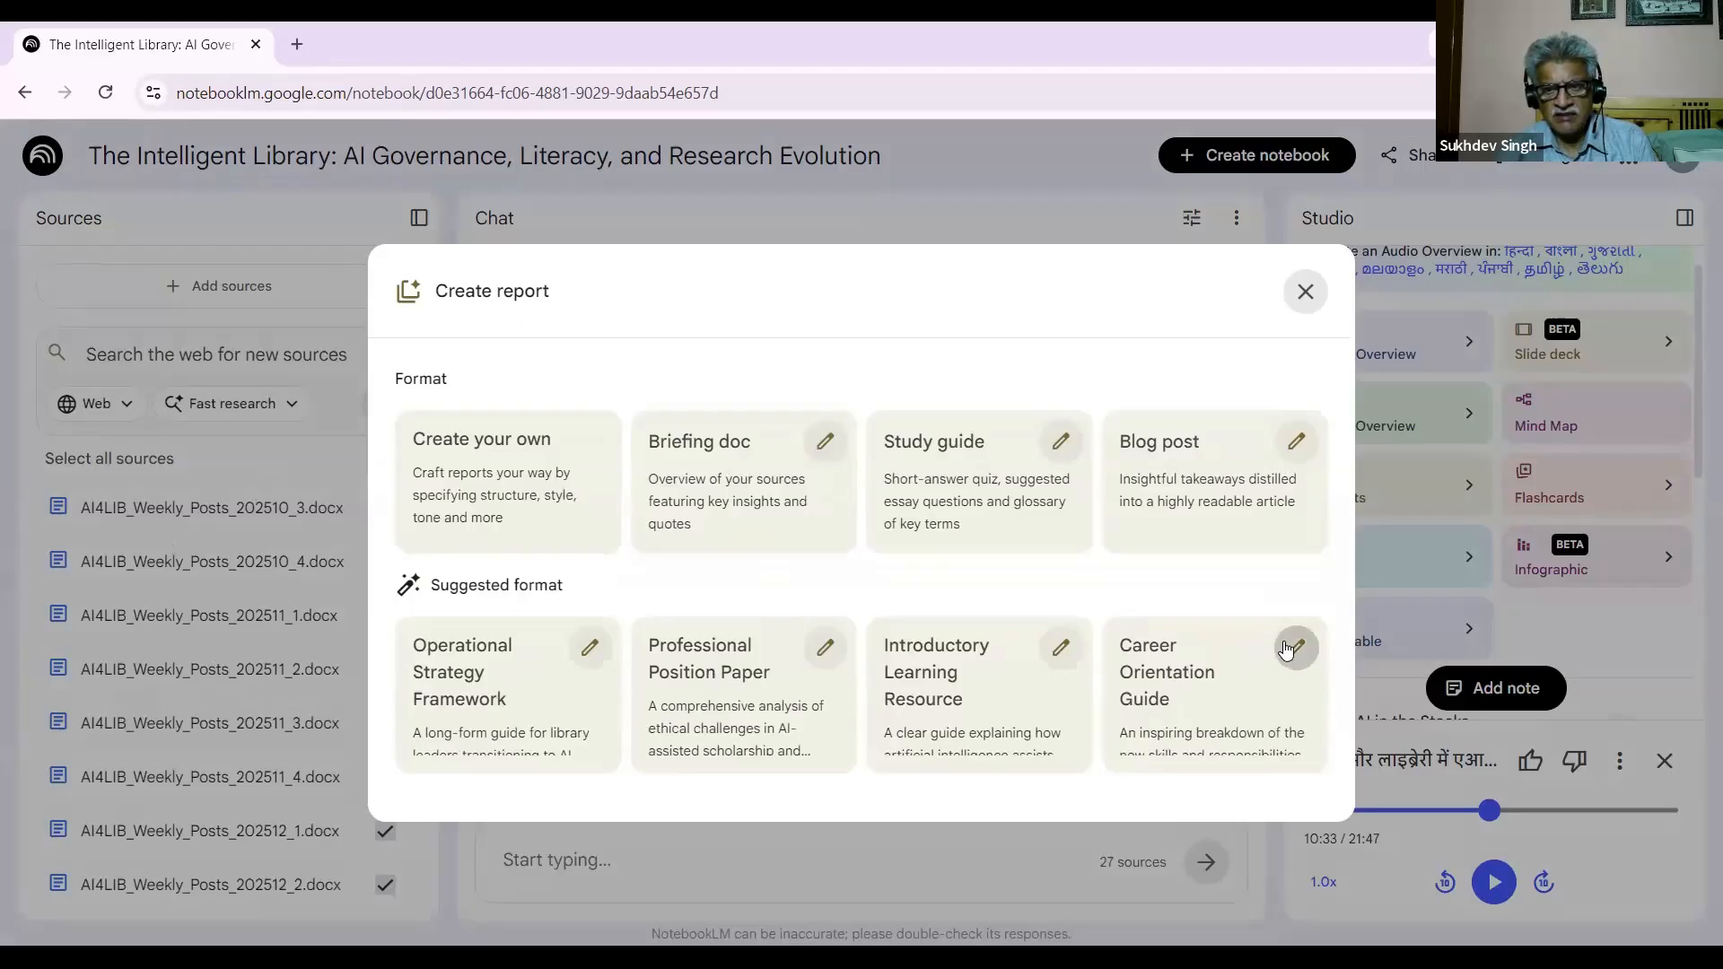
click(1231, 661)
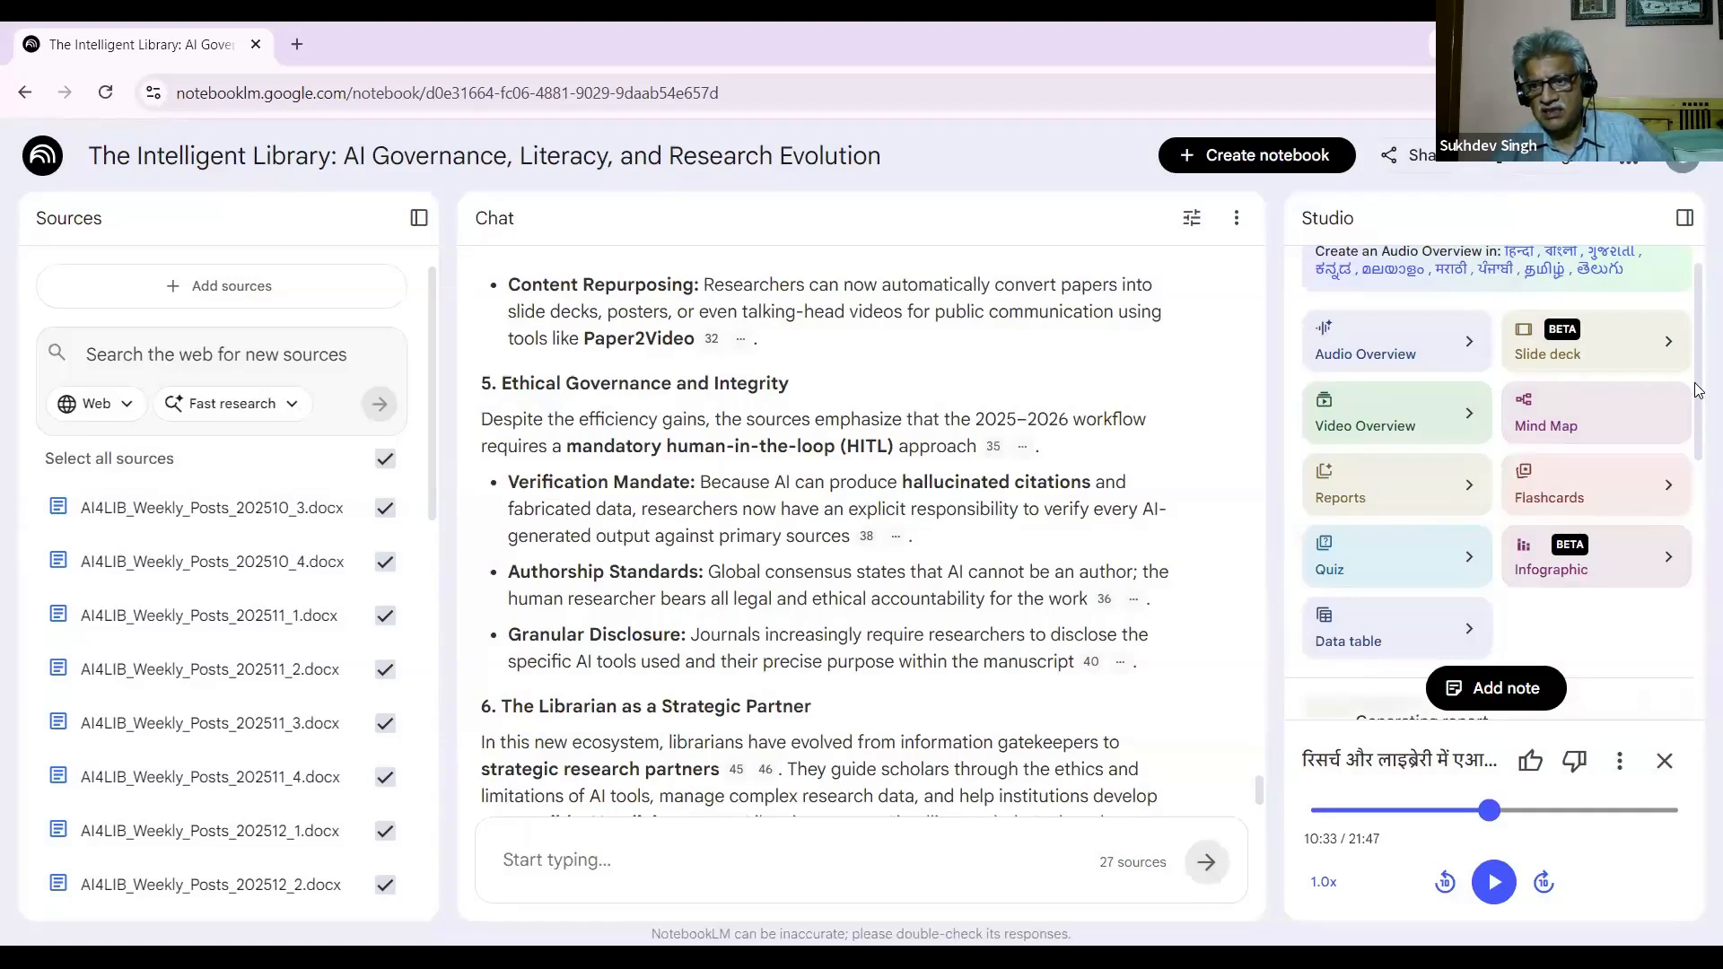
Step: Close the Hindi audio overview player and look through the list of Studio outputs
scroll(1698, 390, down, 2)
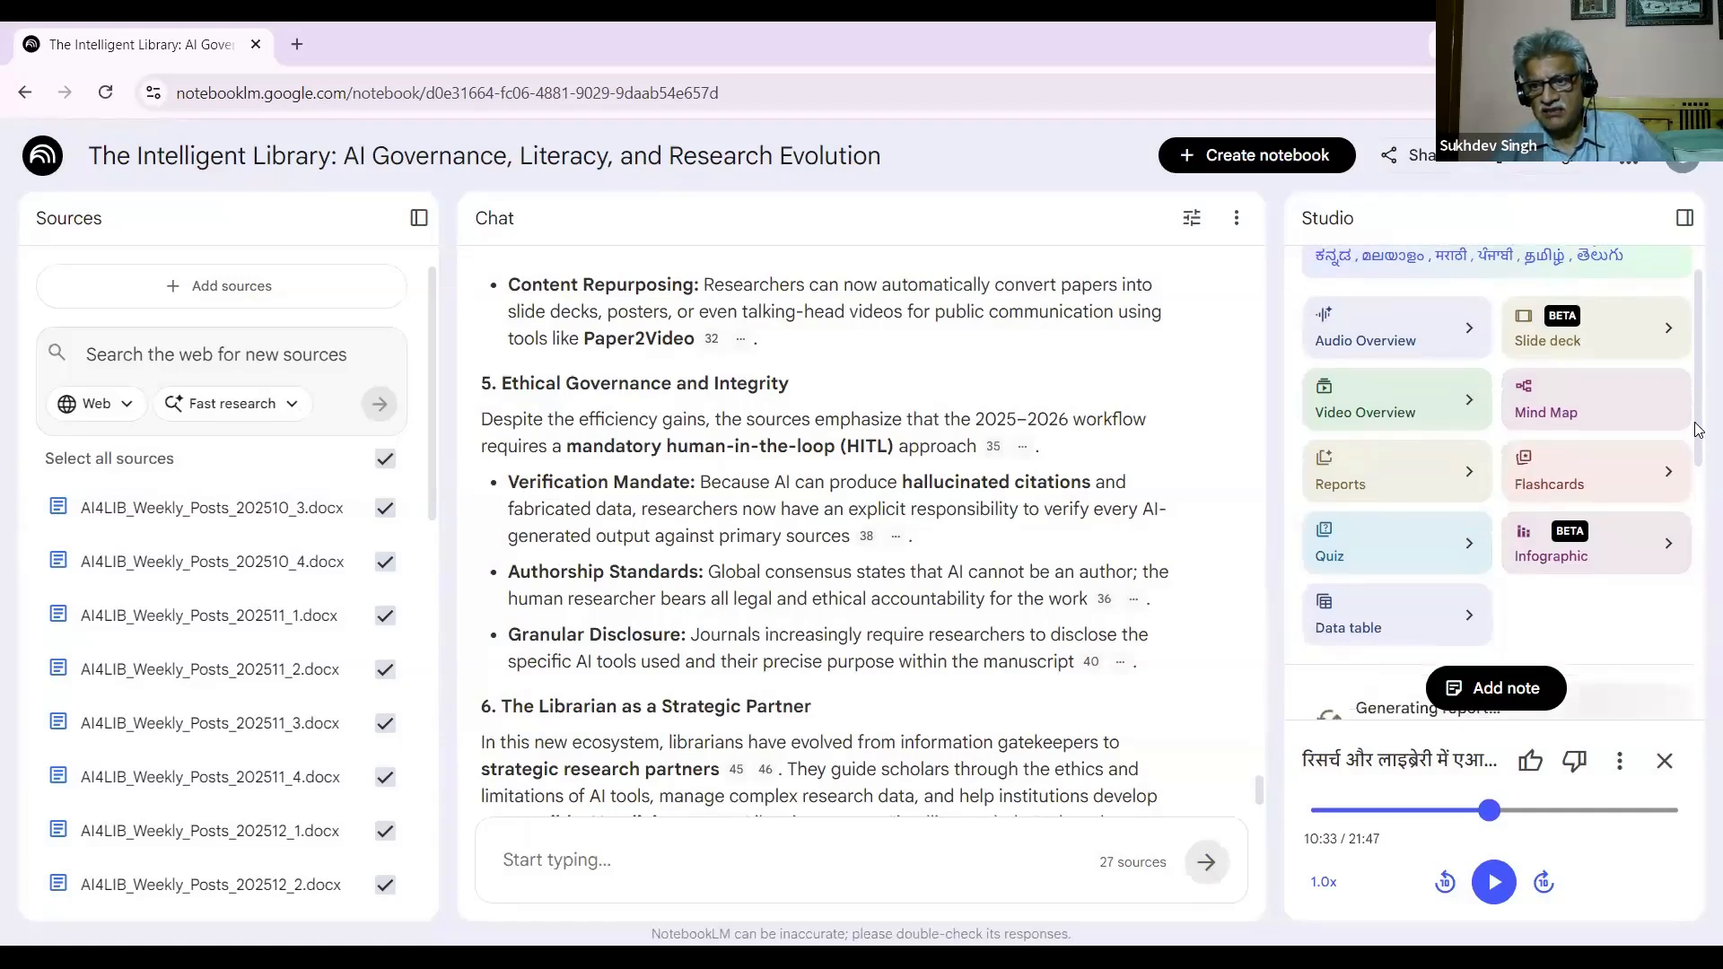
click(1662, 761)
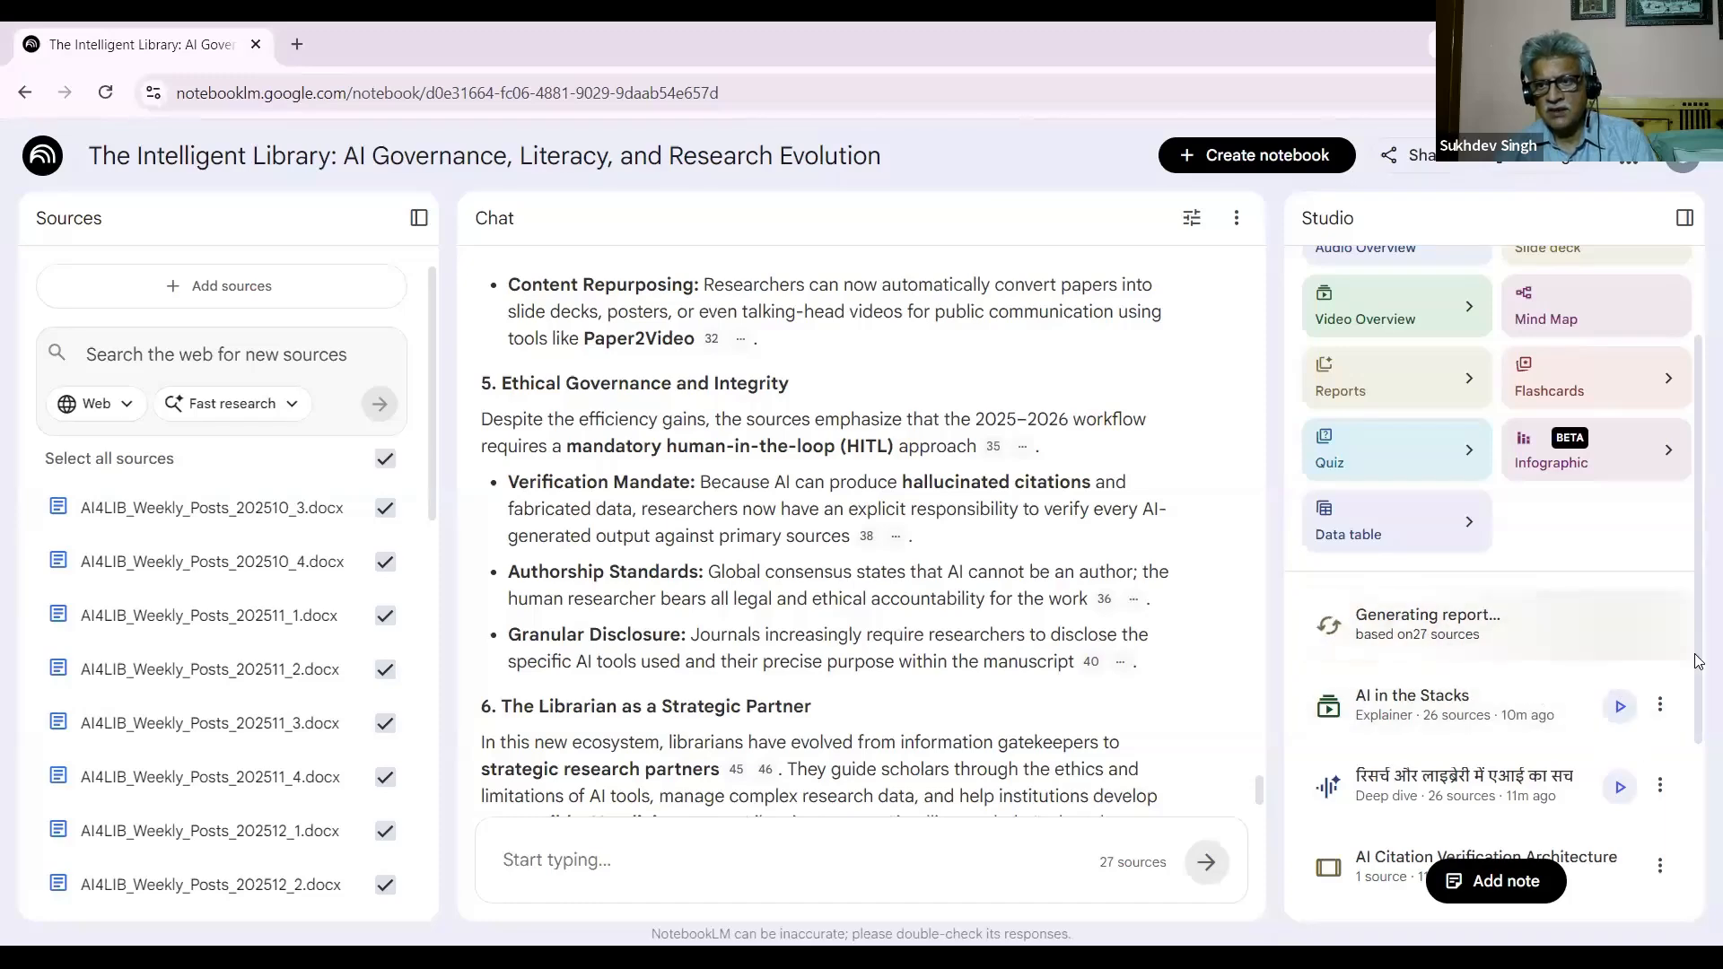
scroll(1687, 797, down, 3)
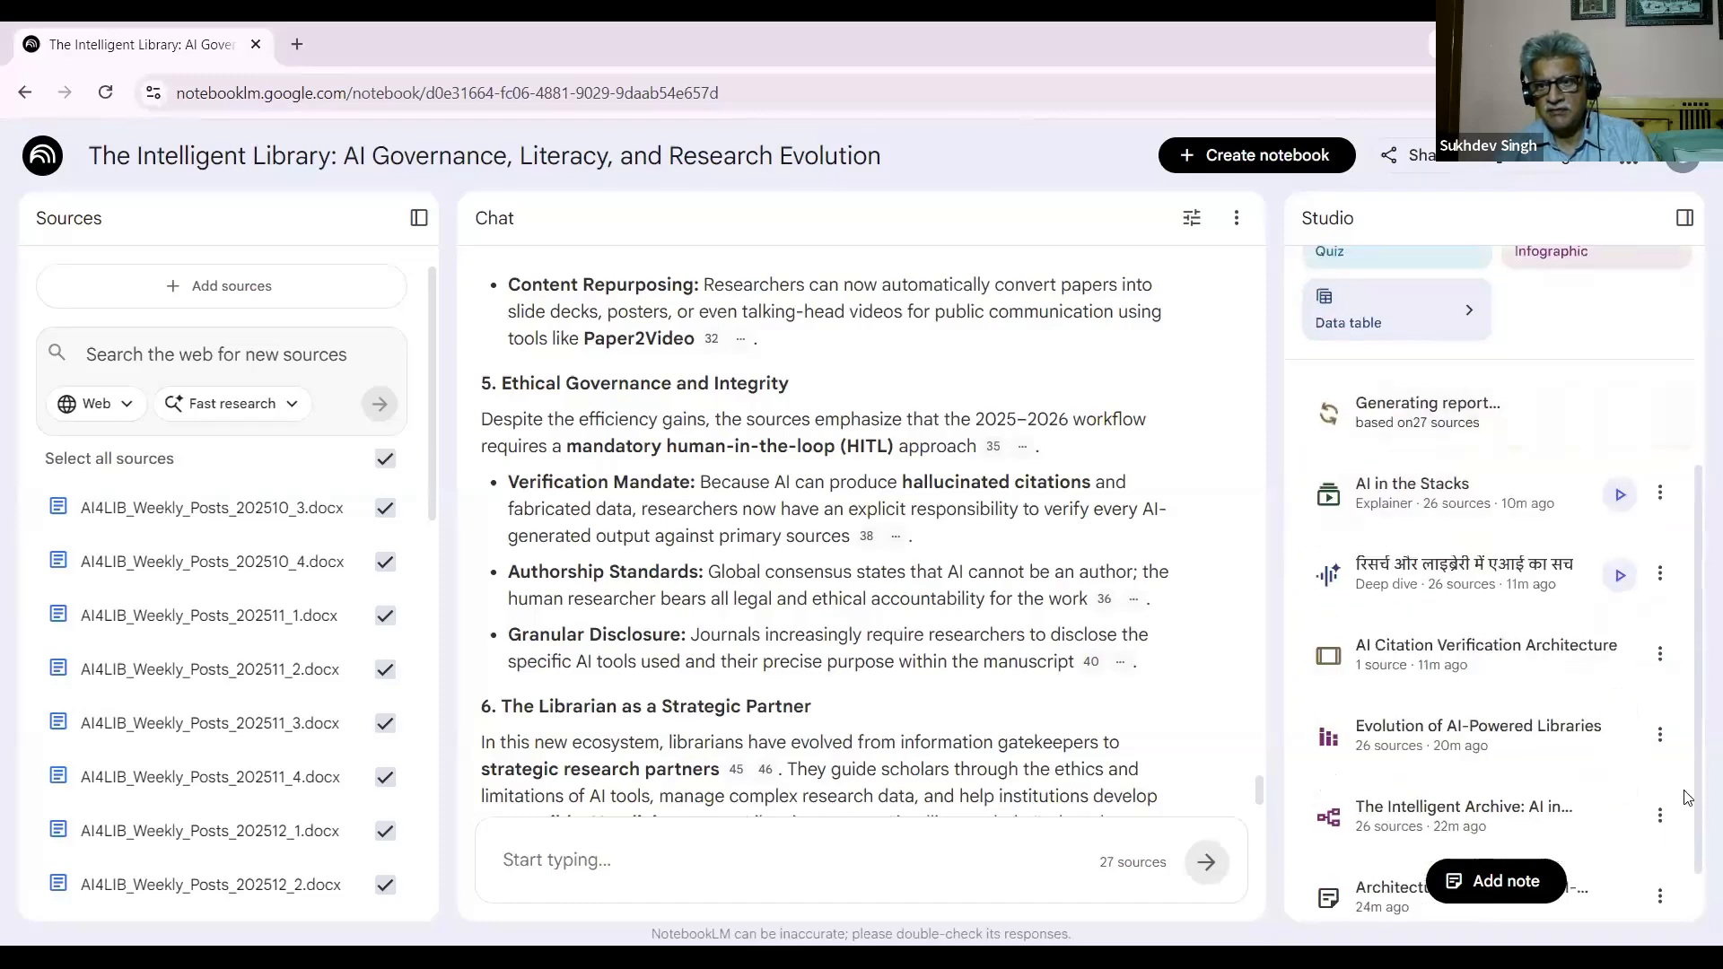
scroll(1685, 839, down, 1)
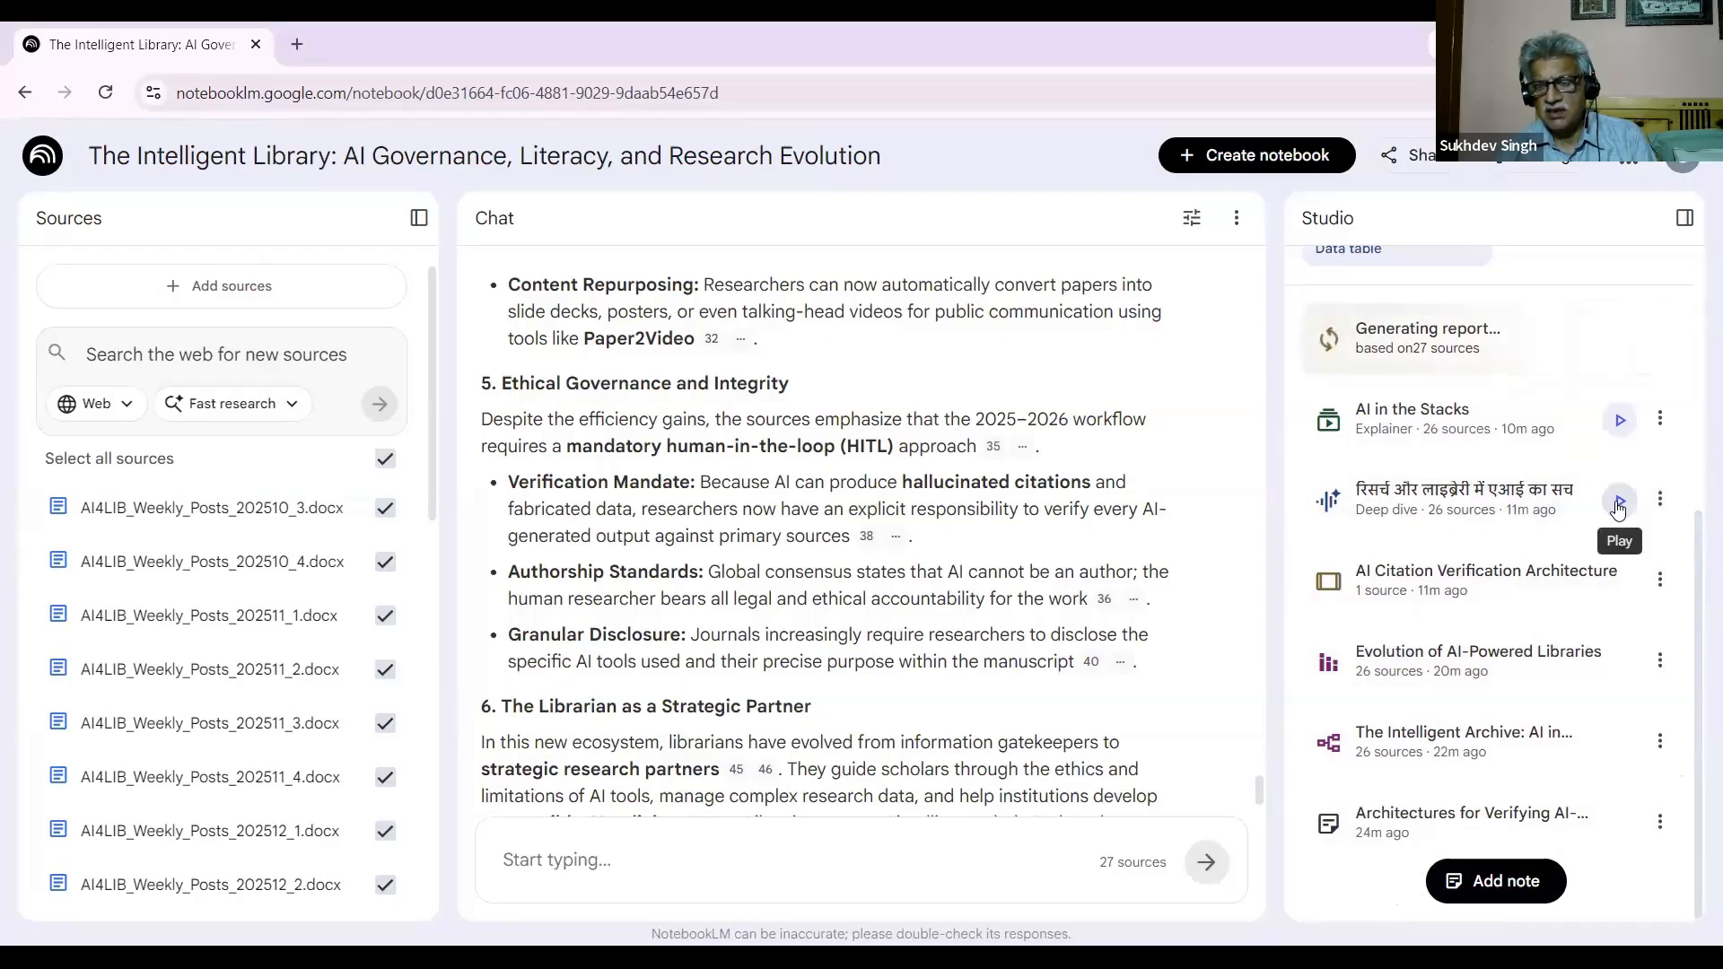
Step: Play the Hindi audio overview, skip forward to about 12:59, and move playback back to about 7:19
click(1478, 498)
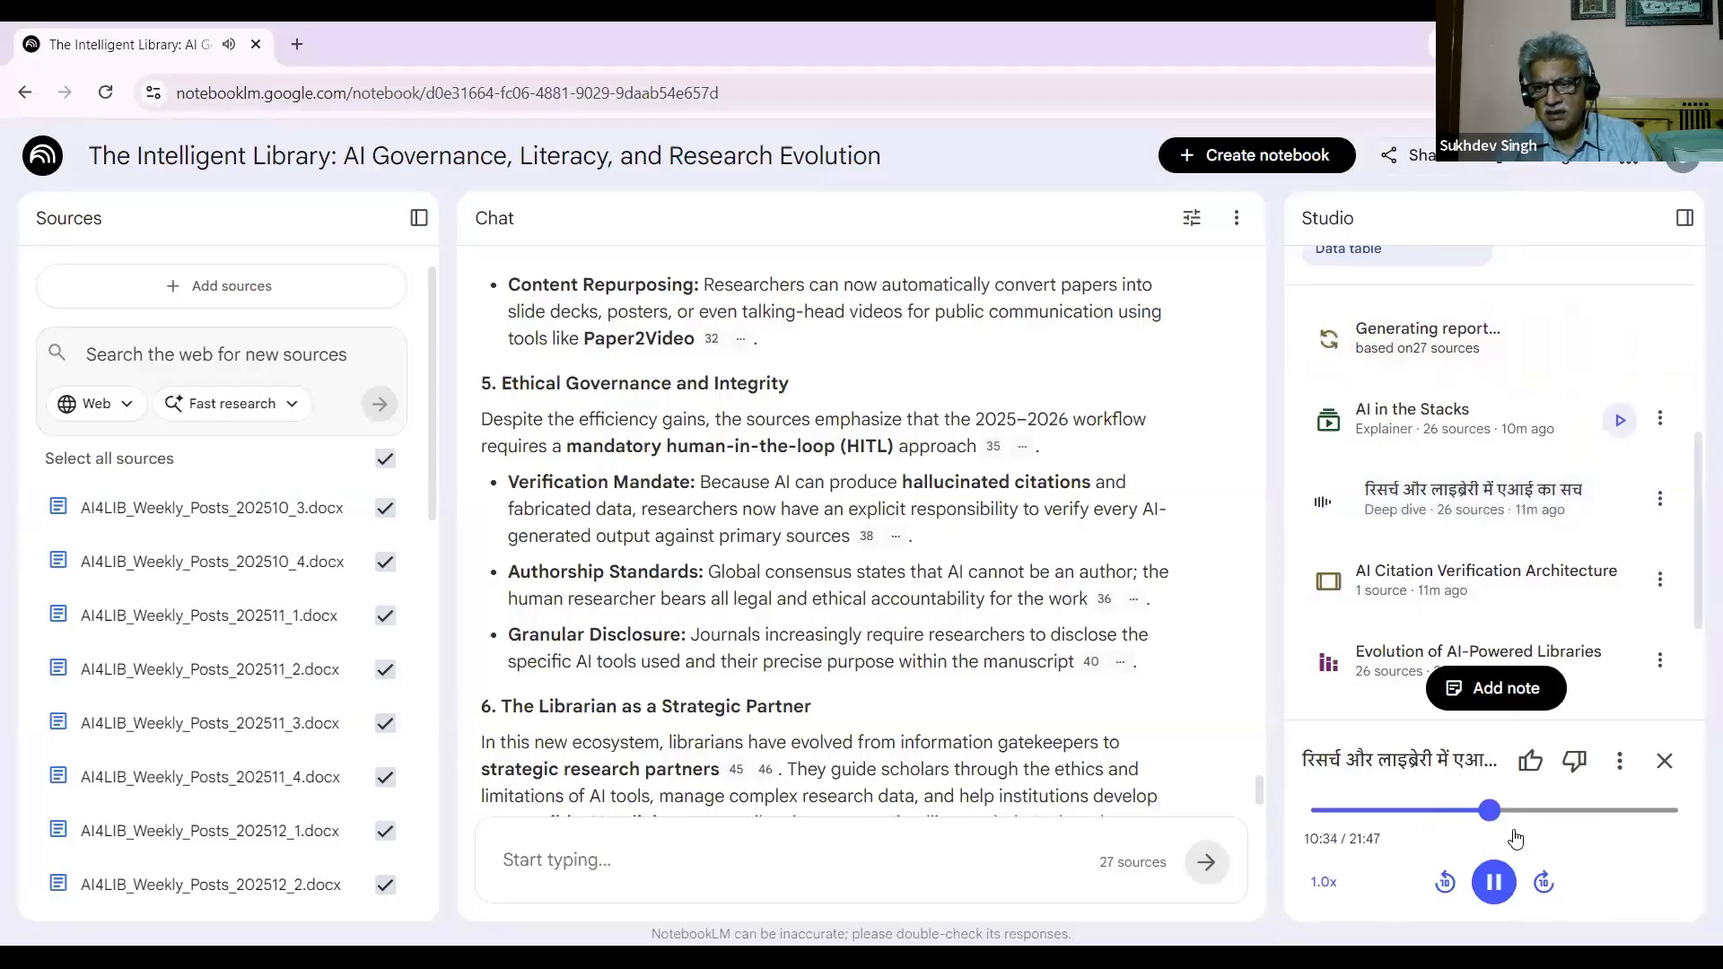
click(1530, 811)
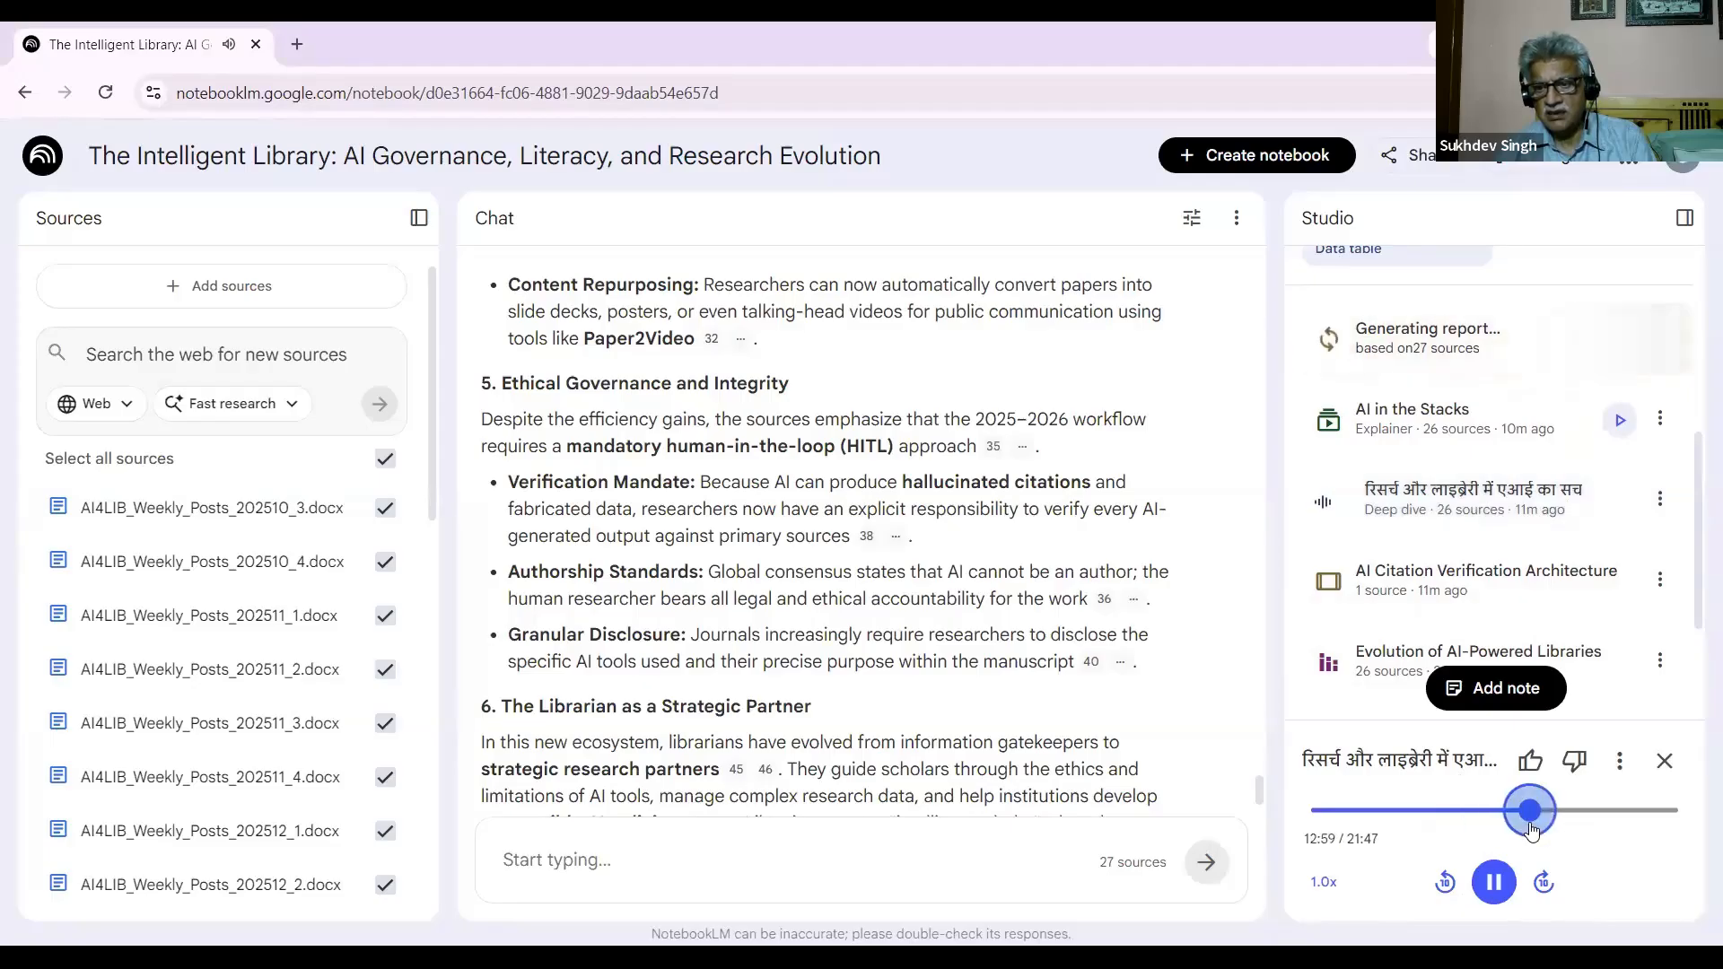
click(1434, 811)
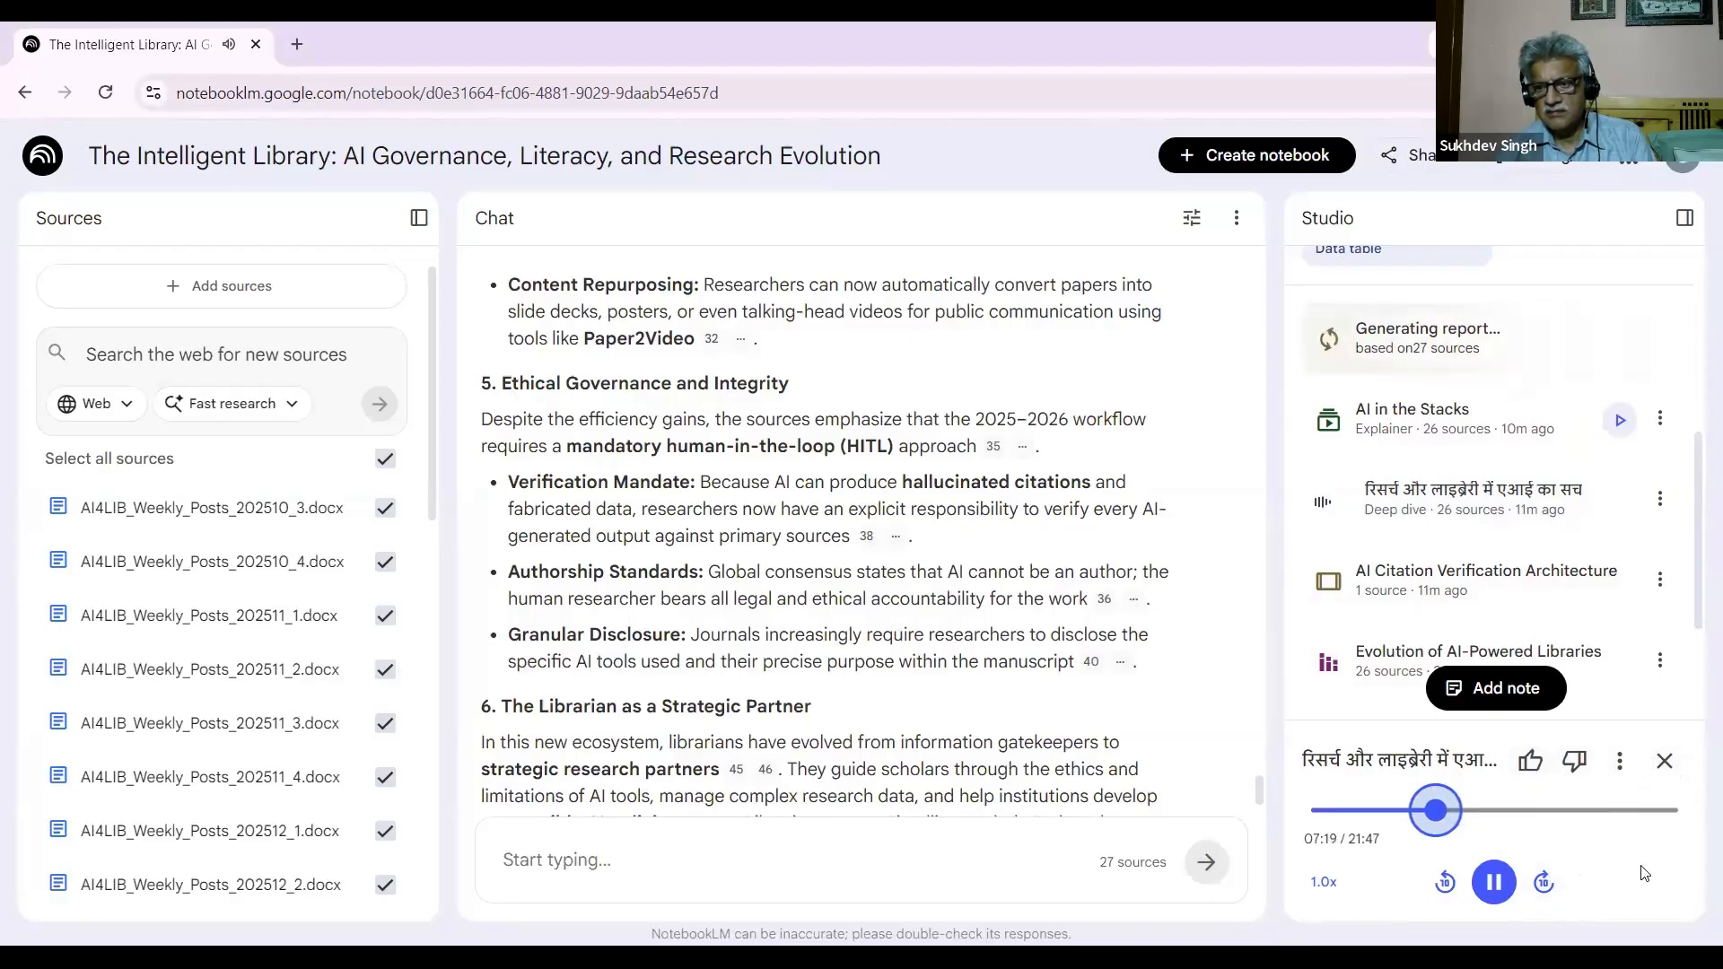
right_click(1564, 844)
key(Escape)
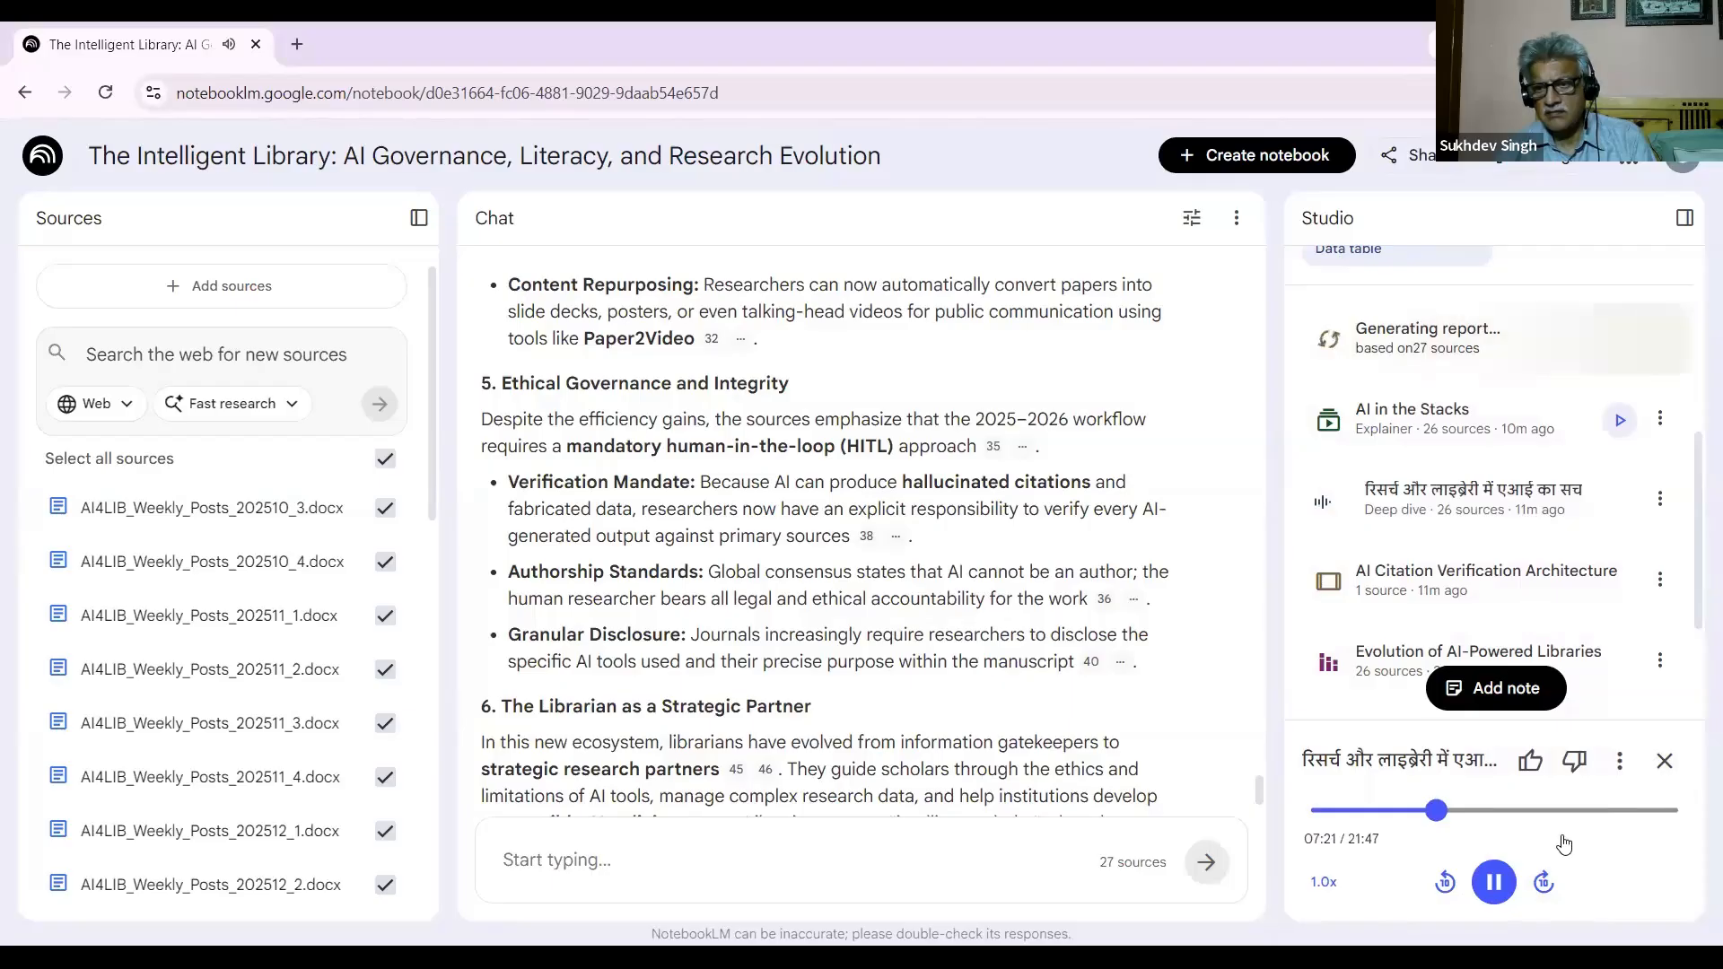
right_click(1563, 844)
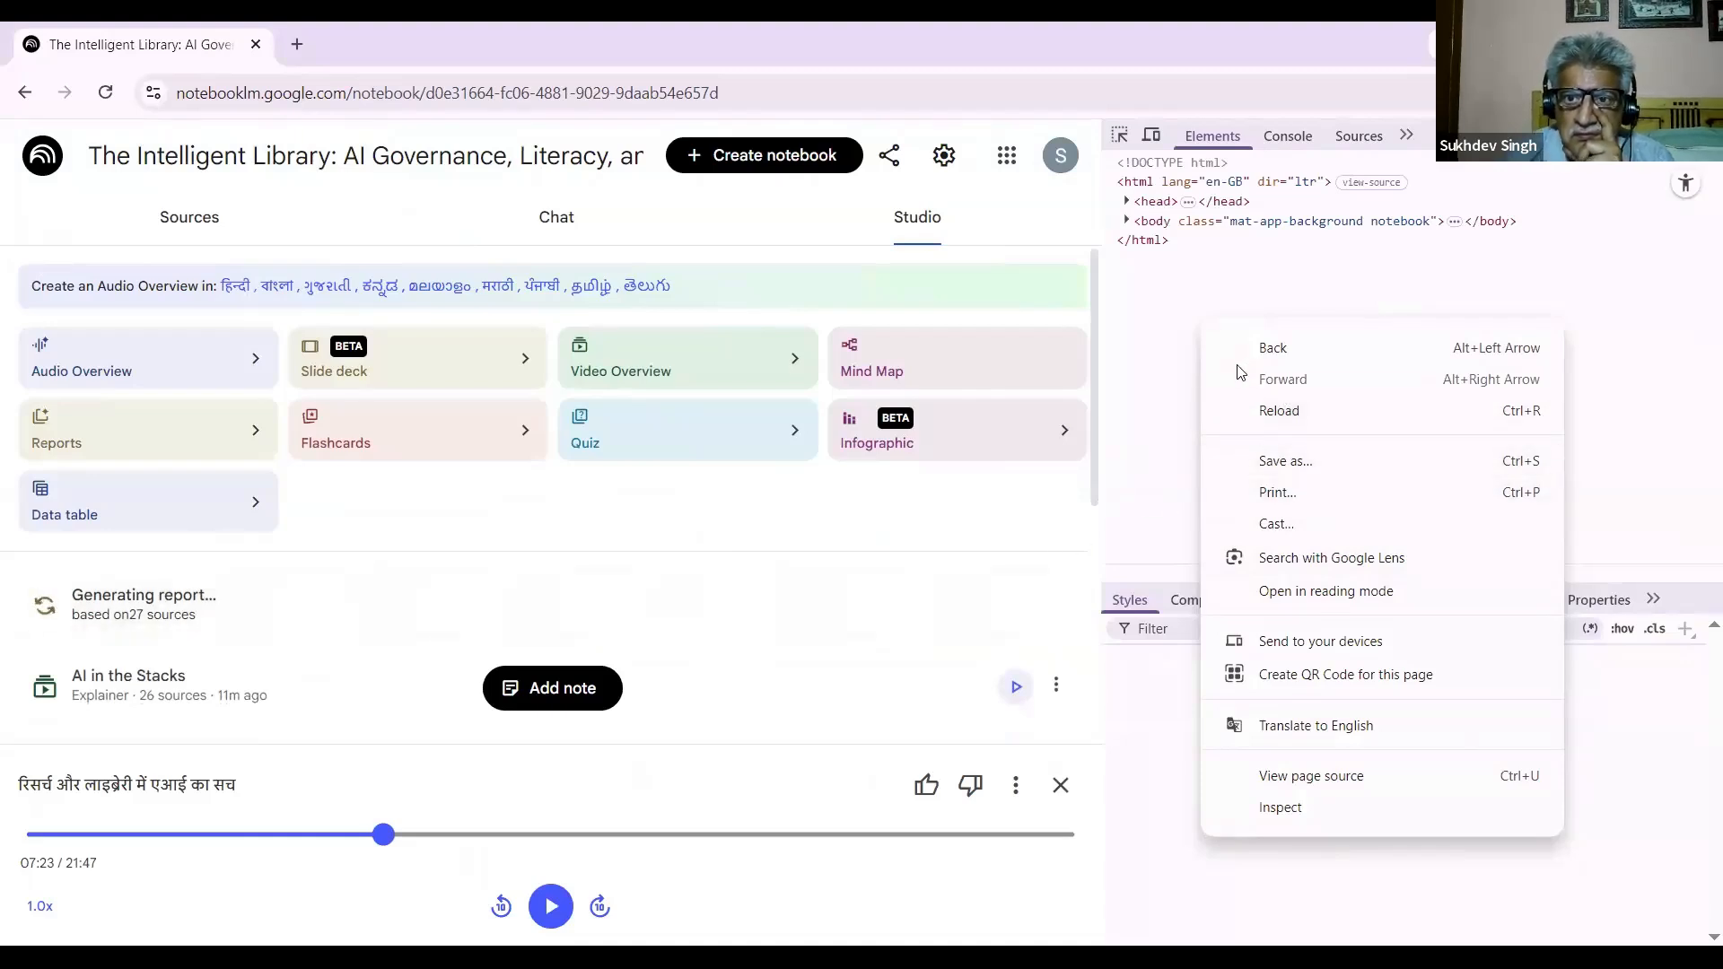
click(1700, 136)
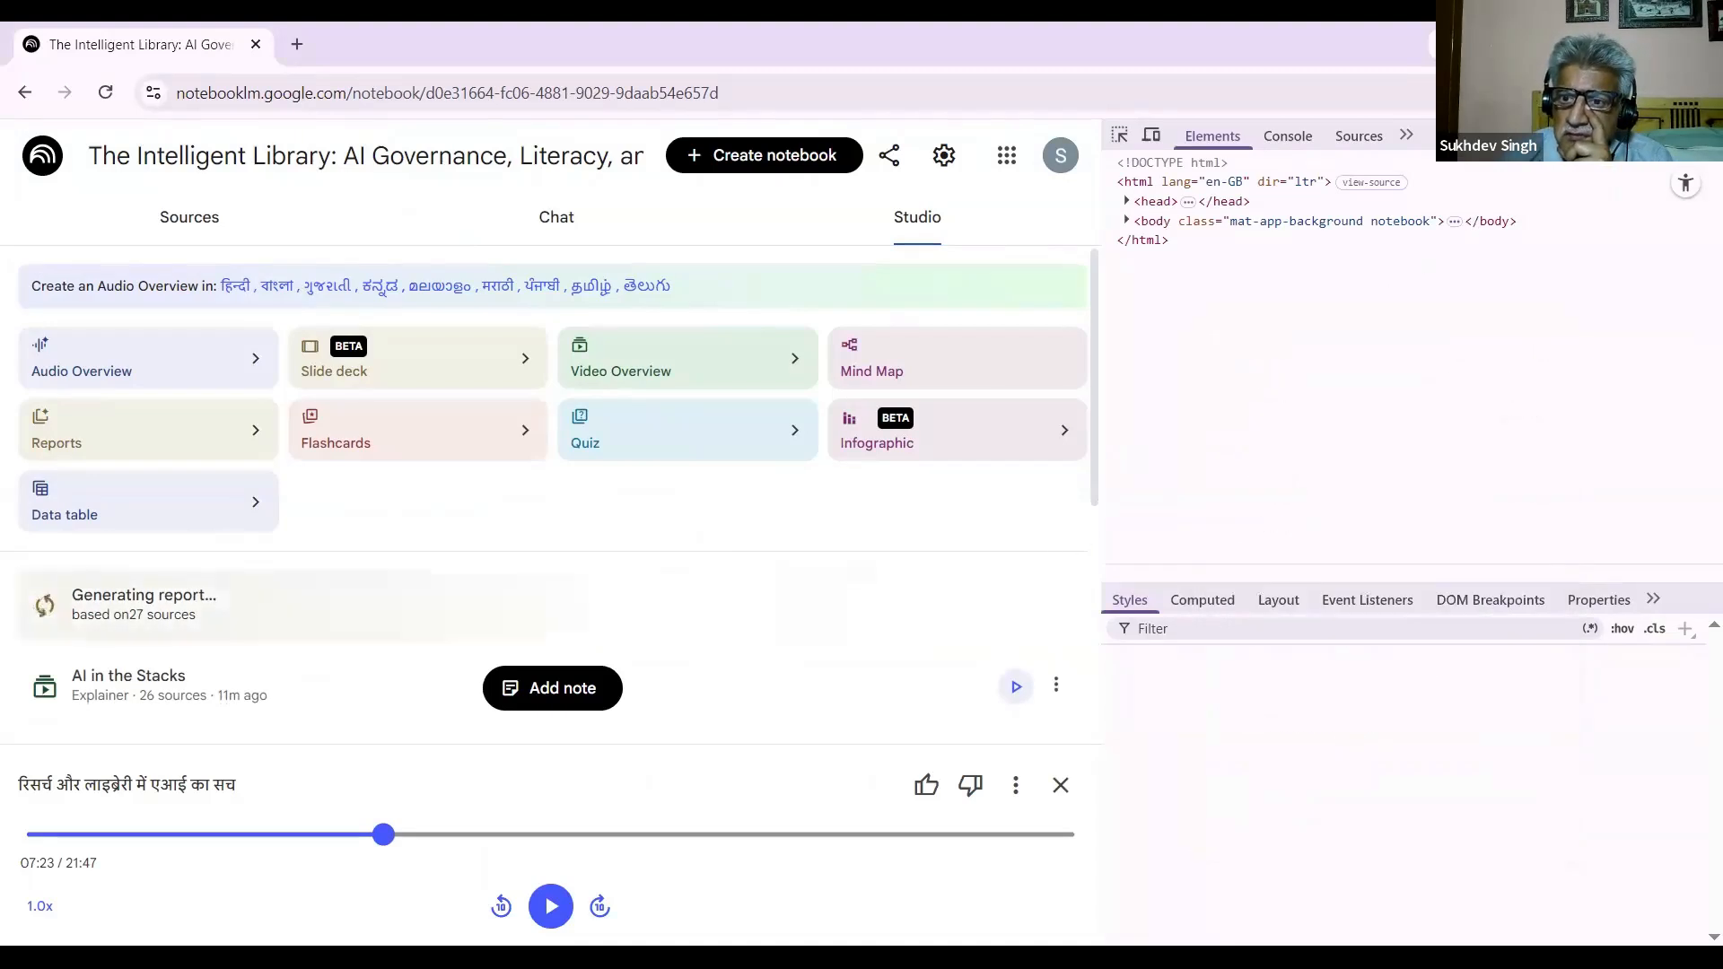
click(1700, 136)
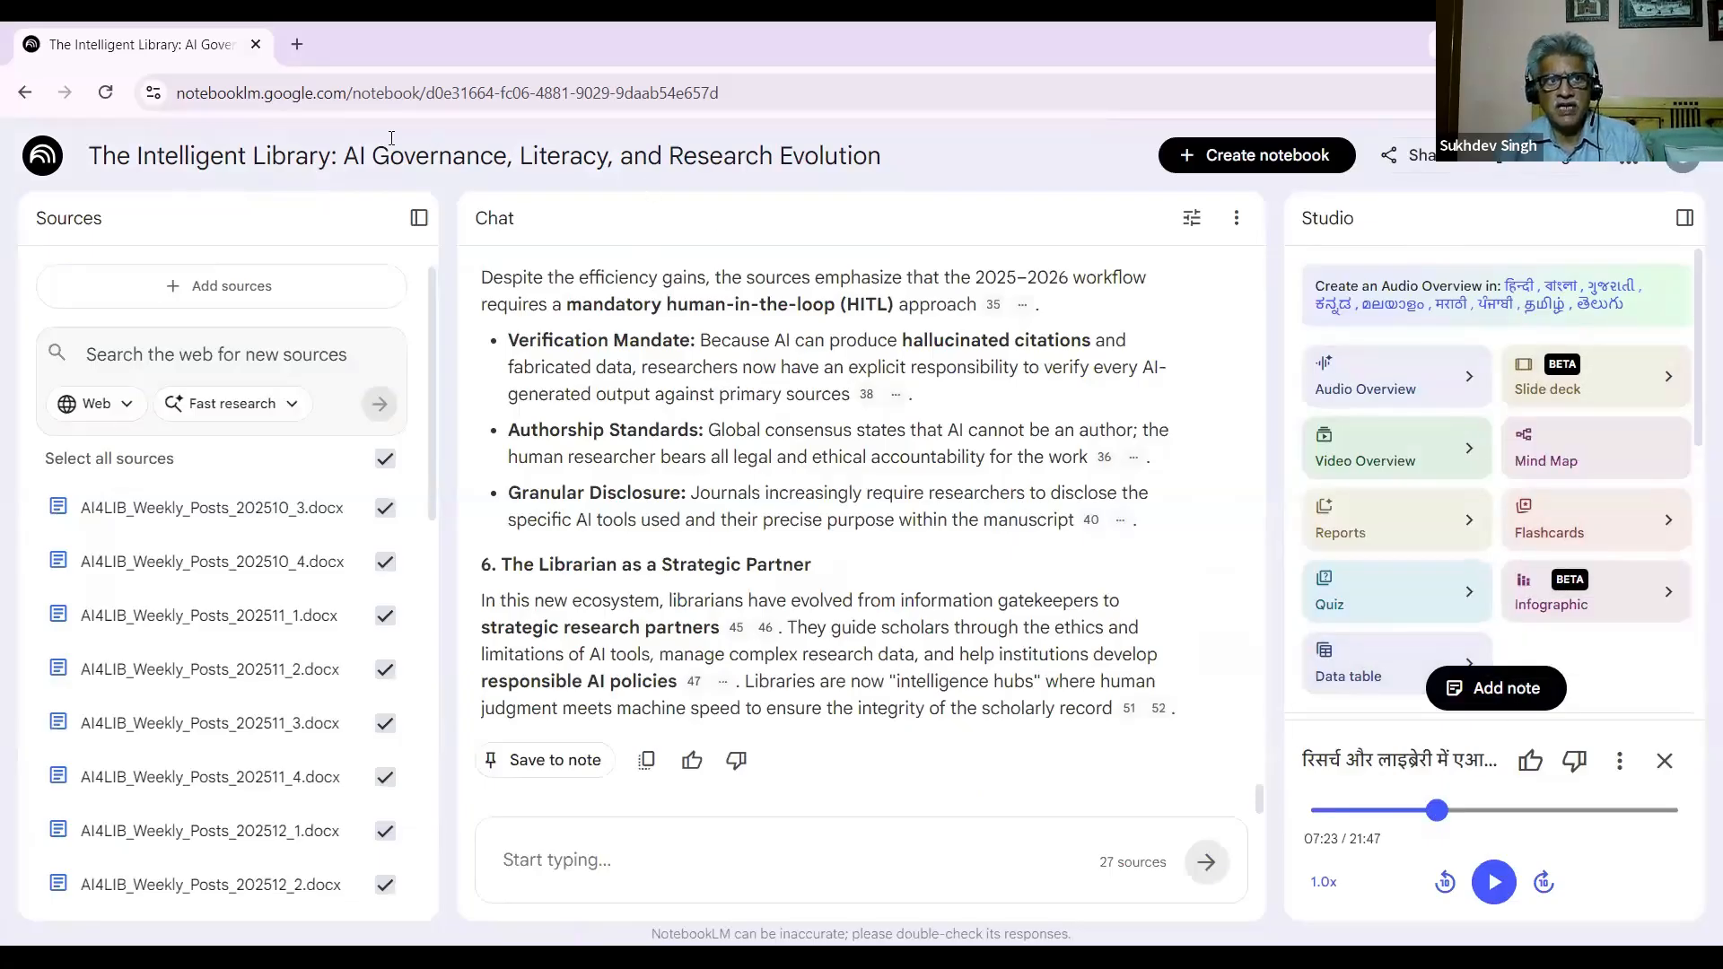
Step: Leave the current notebook and open the Sendai Framework notebook from the recent notebooks
click(21, 93)
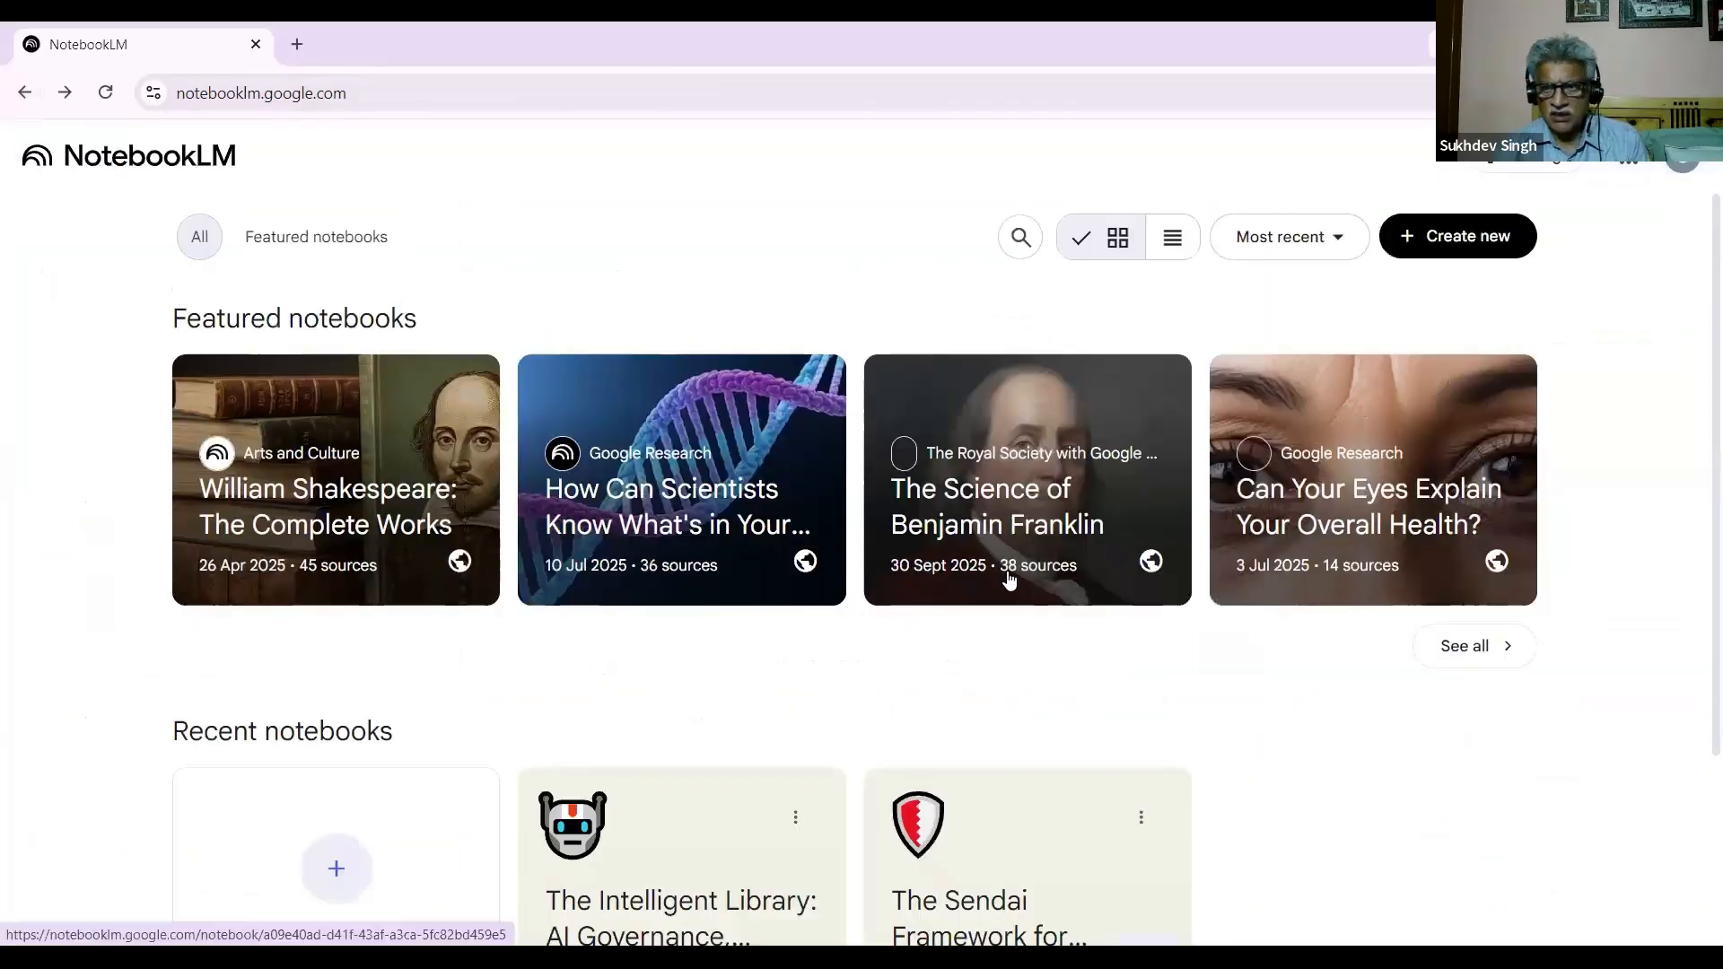
scroll(1696, 628, down, 2)
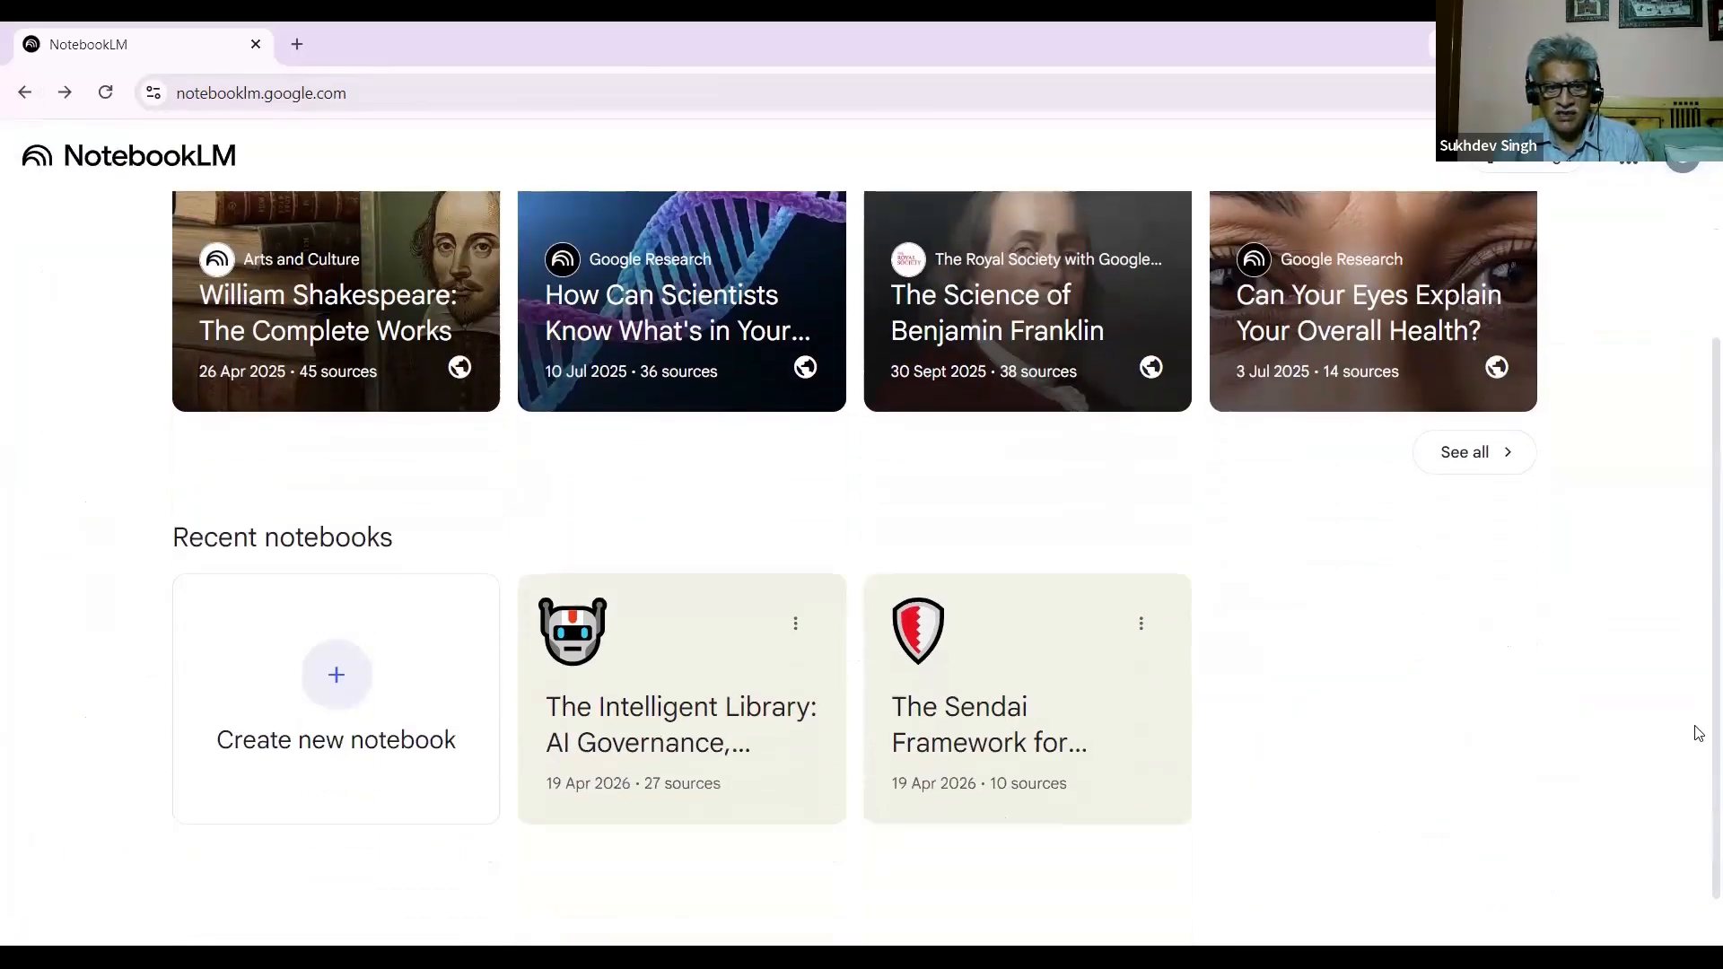
click(987, 711)
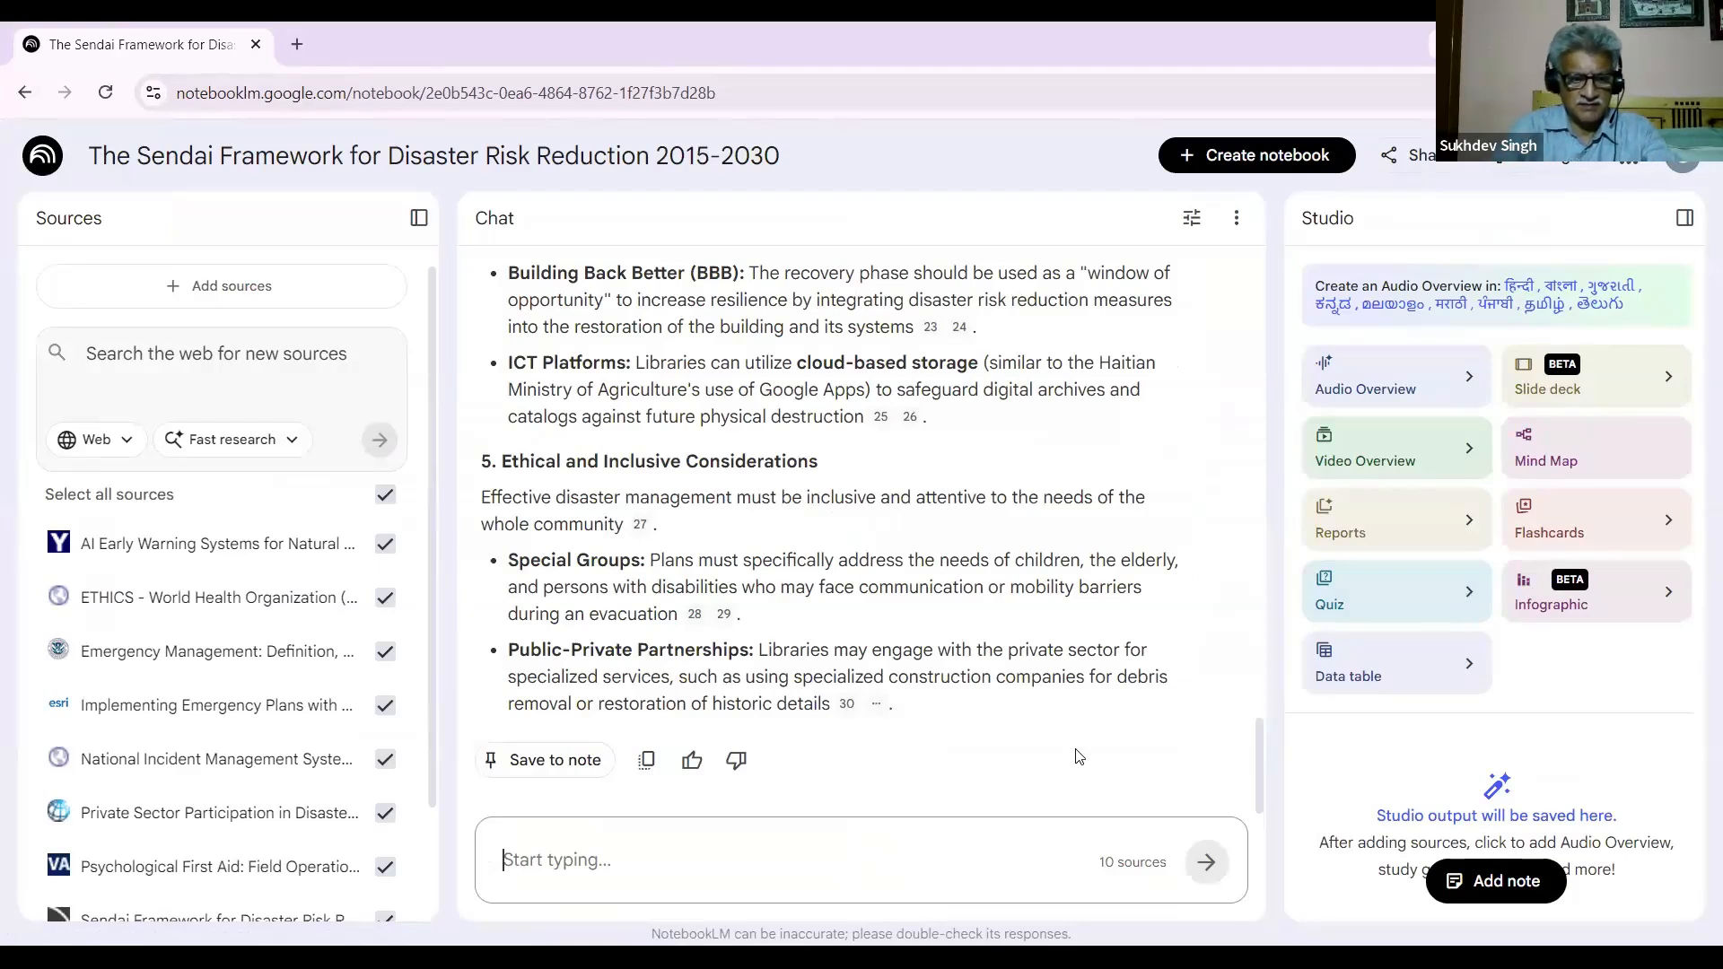
Step: Ask the Sendai Framework notebook's chat "what is sendai framework"
text(what i)
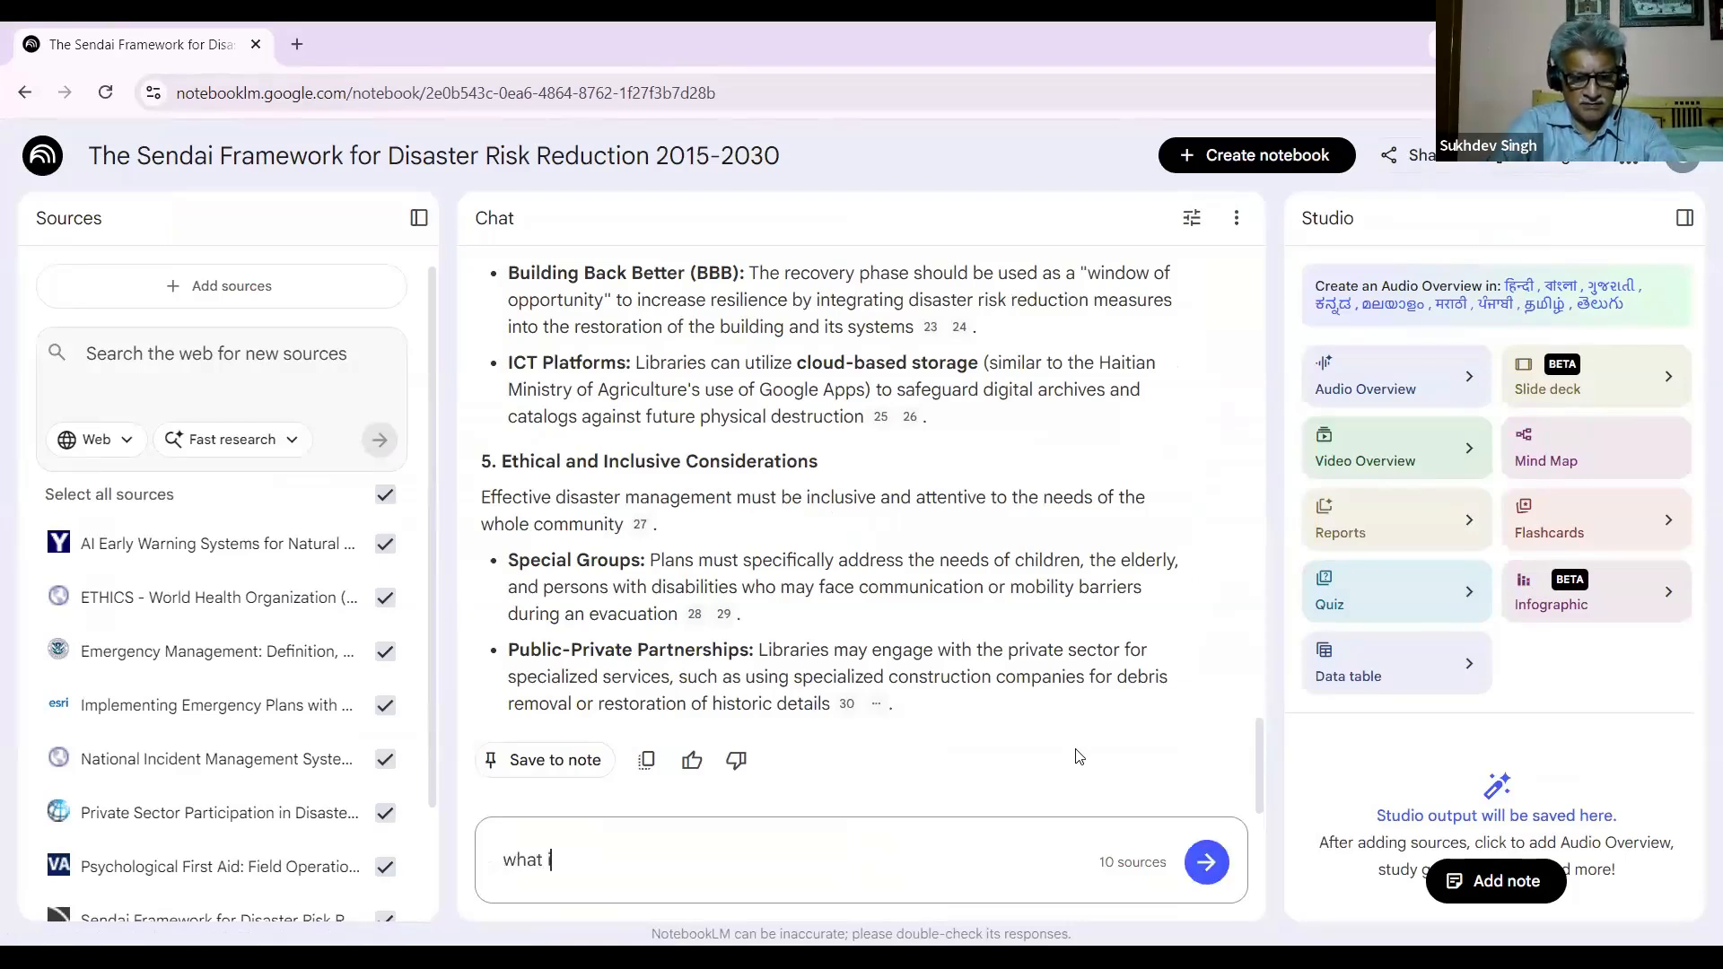
text(s send)
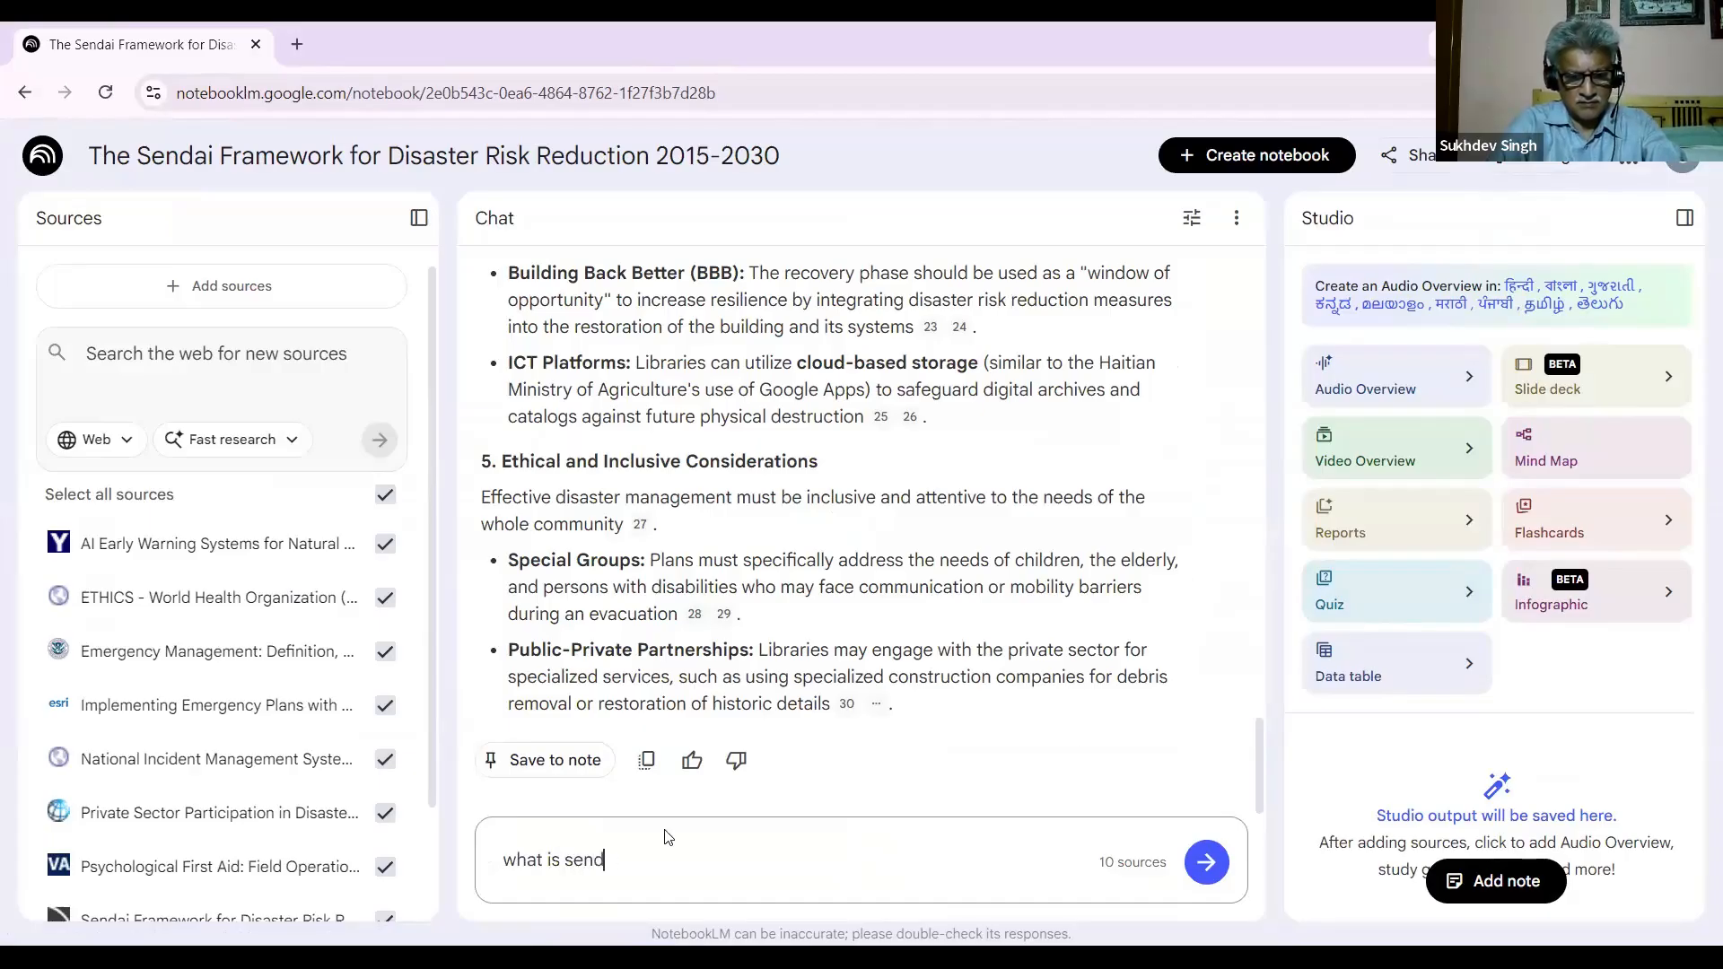
text(ai fr)
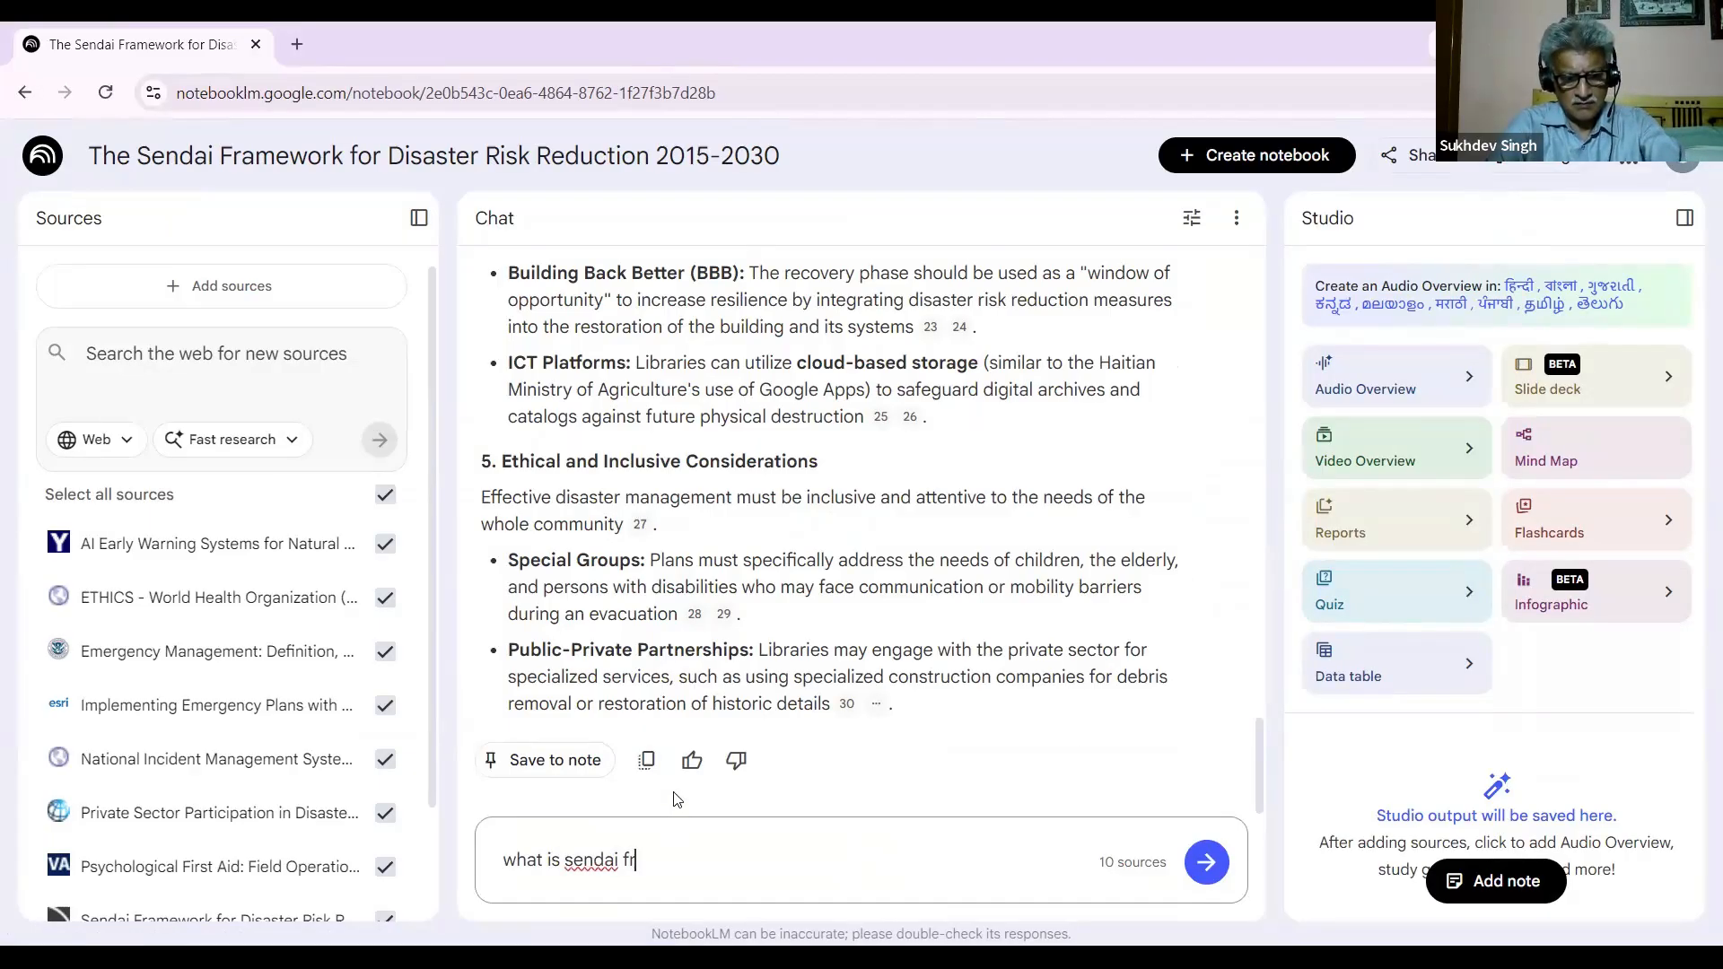
text(amework)
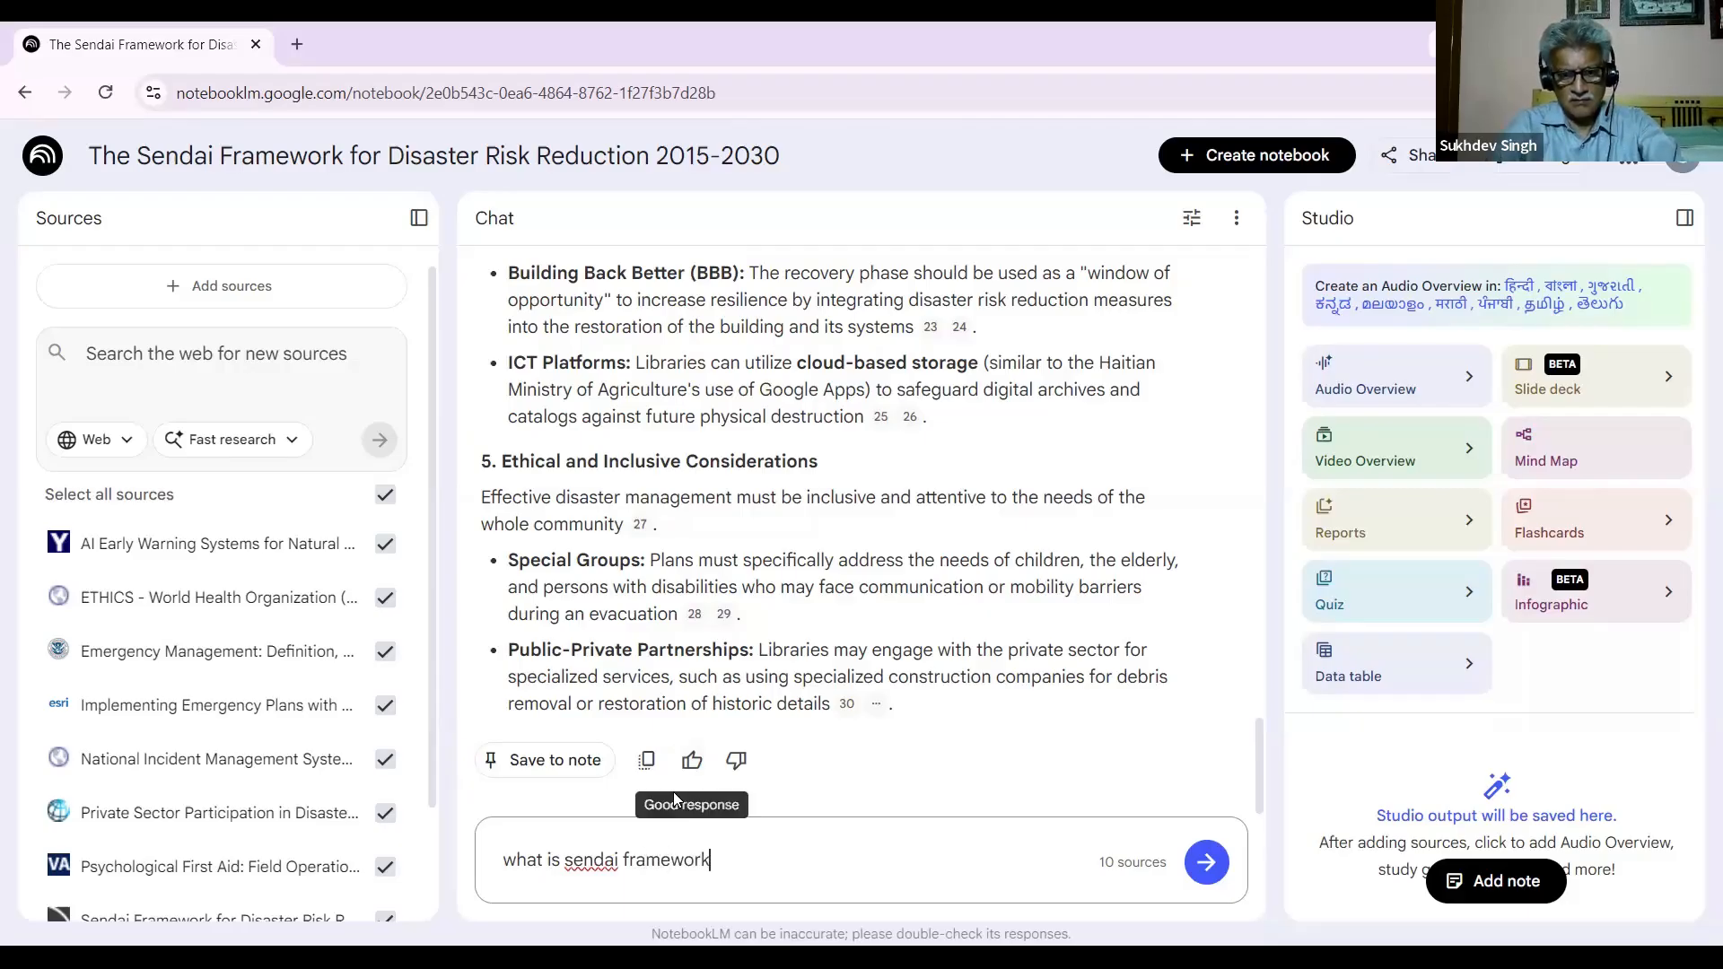
key(Return)
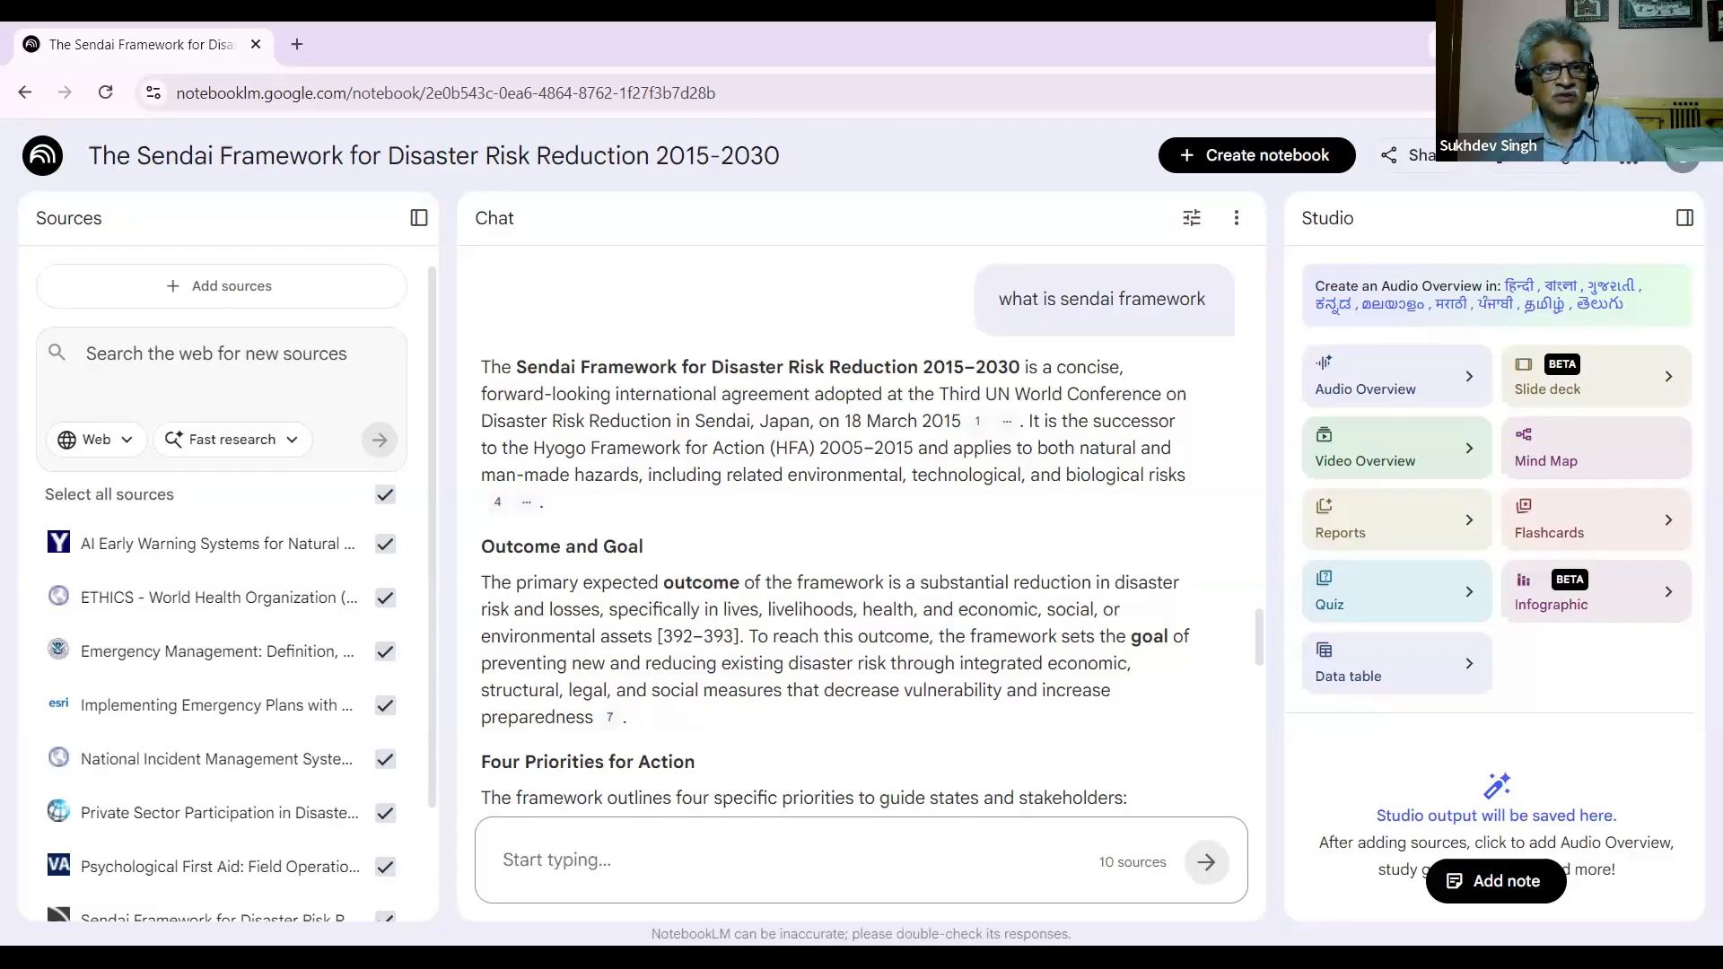
Step: Go back to the notebook overview and reopen The Intelligent Library notebook on AI governance
click(27, 97)
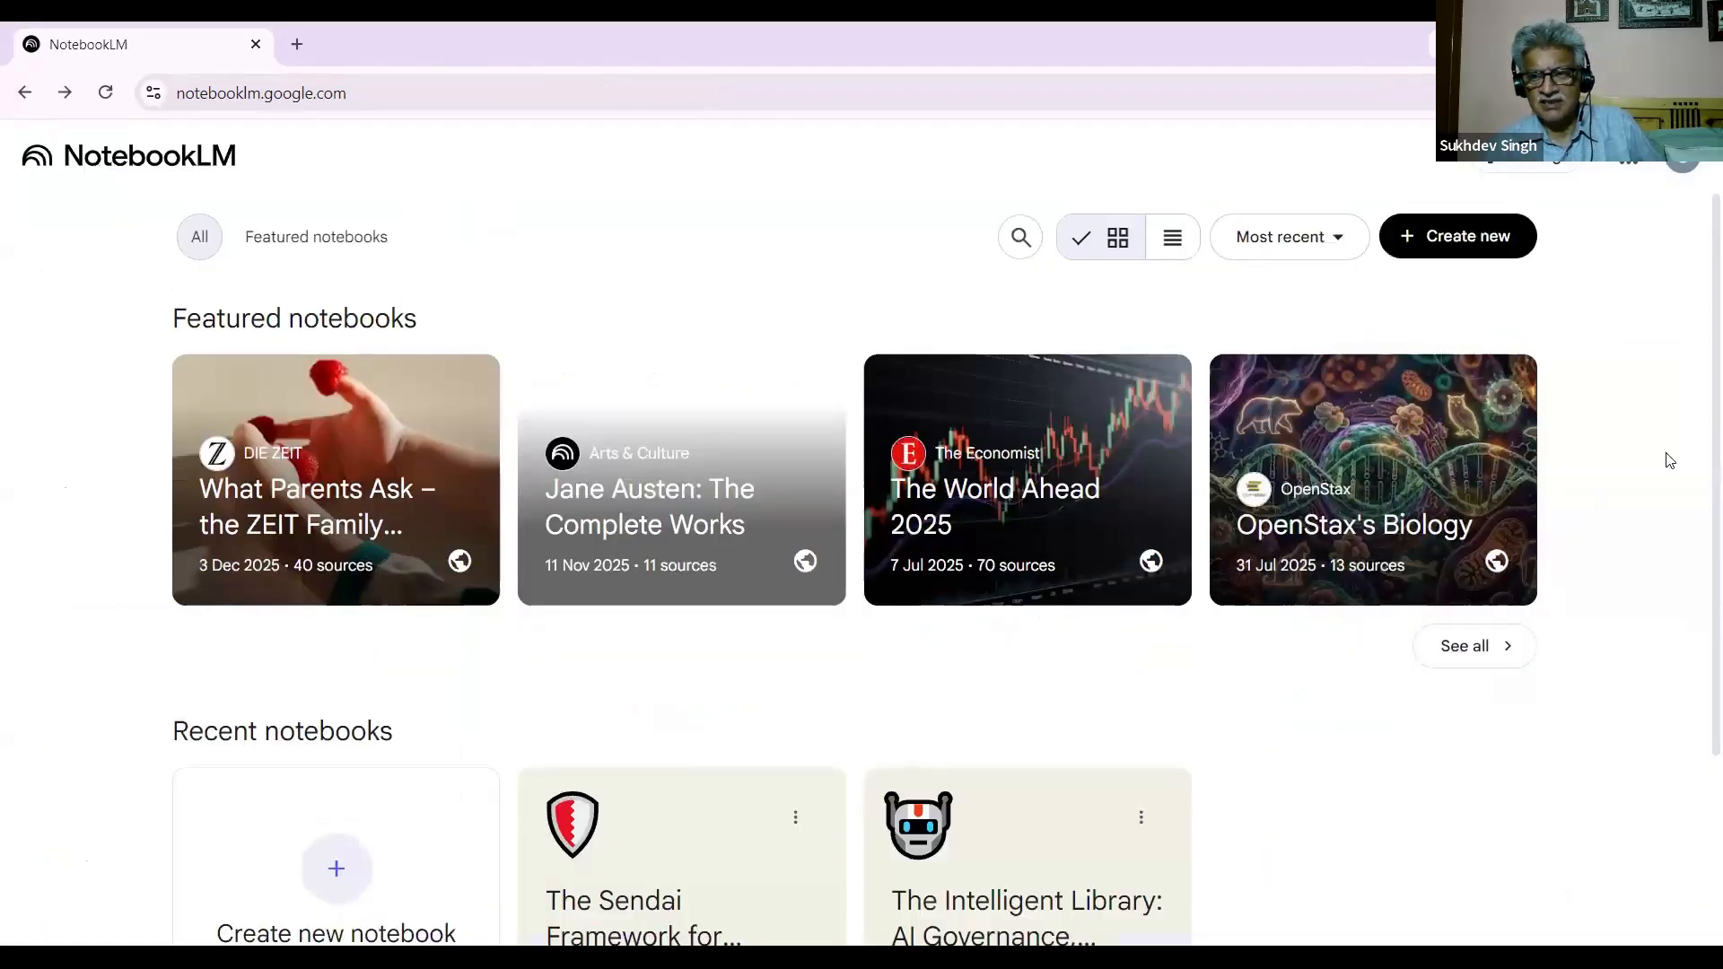
scroll(1700, 372, down, 3)
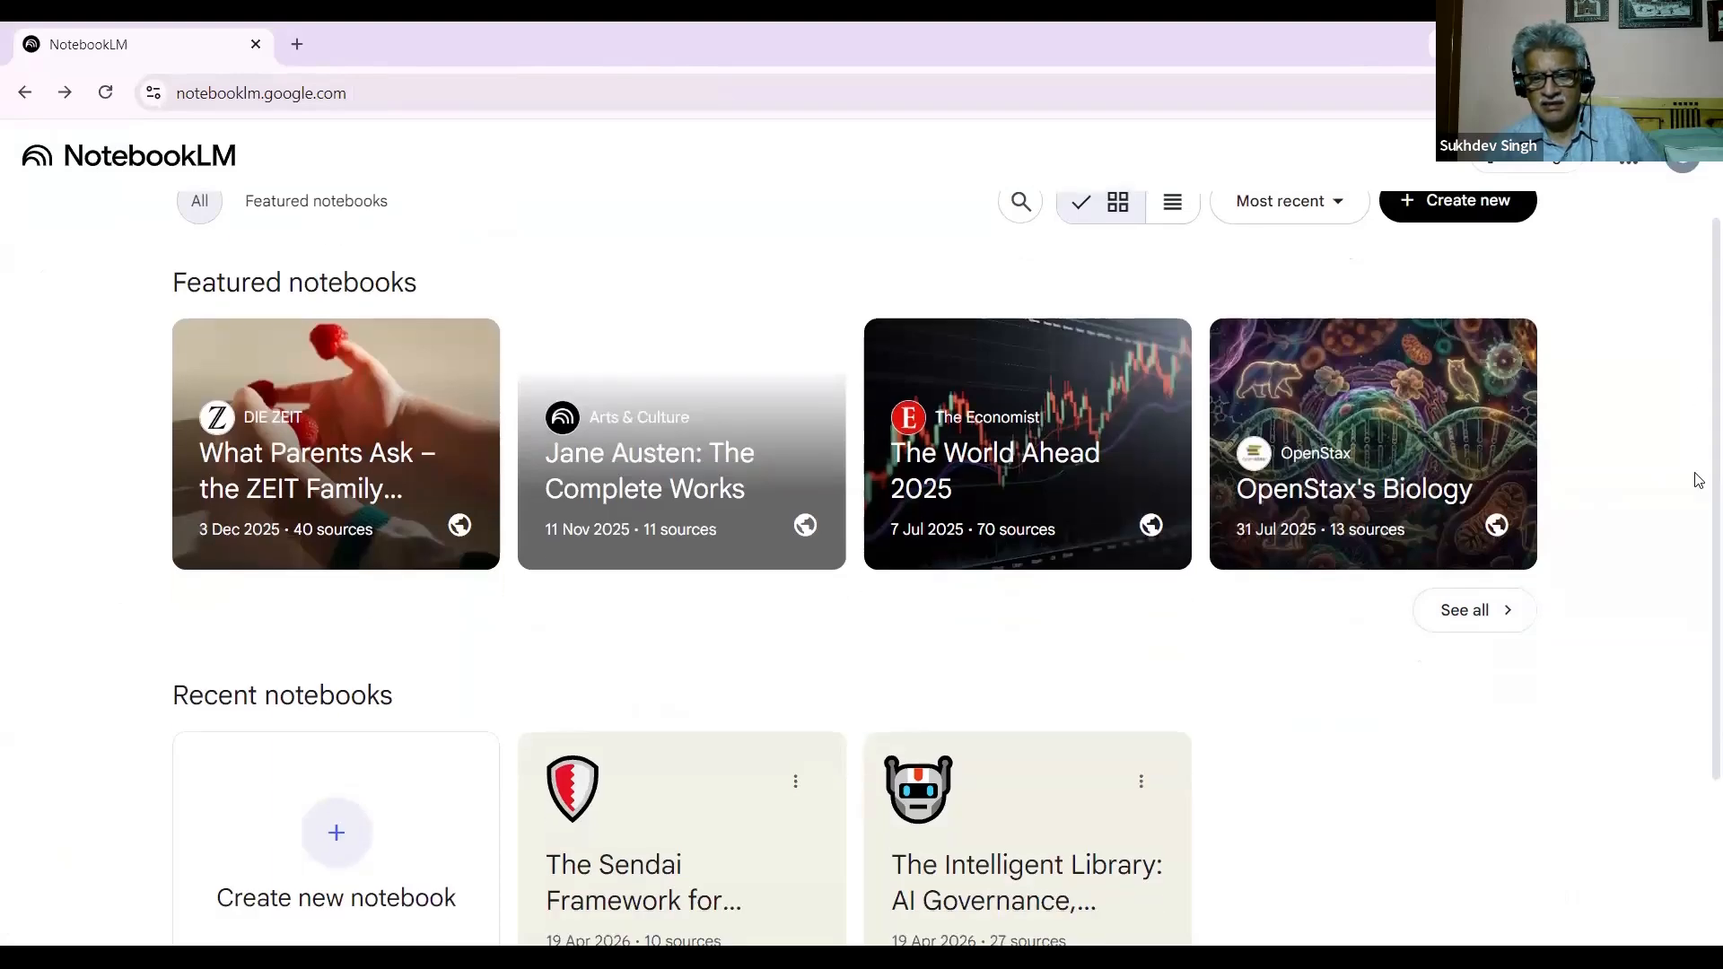
click(1023, 669)
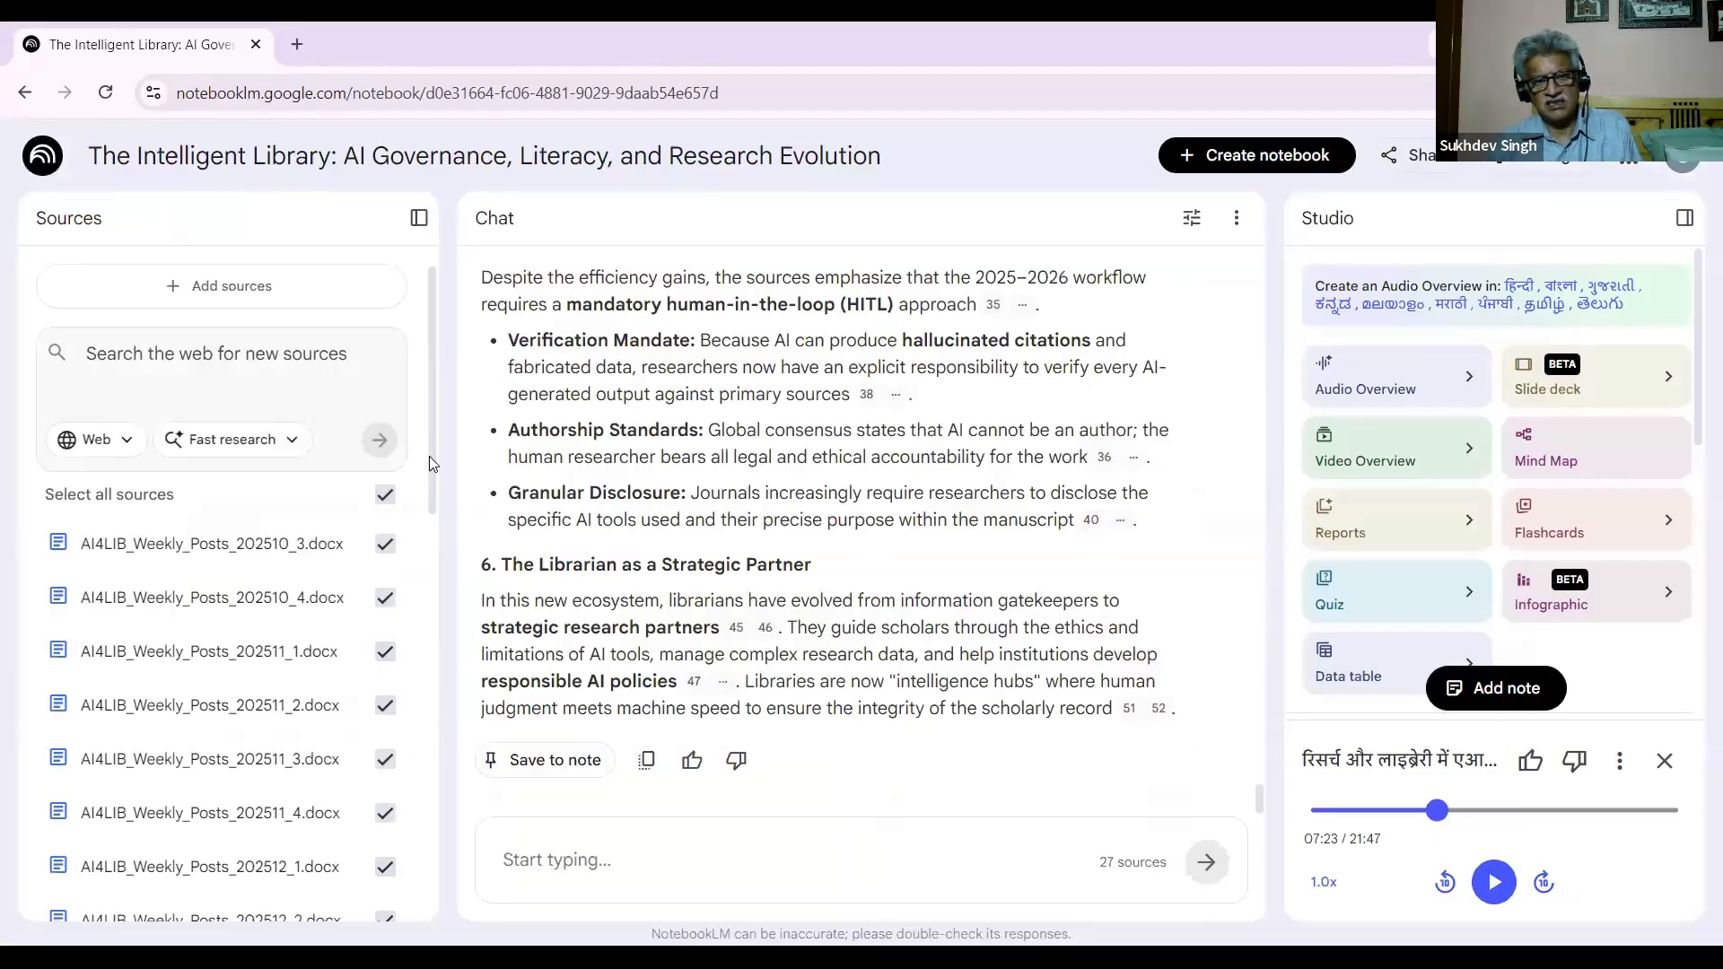
Step: Look through The Intelligent Library notebook's AI4LIB Weekly Posts sources and its generated Studio outputs
drag(429, 456, 428, 671)
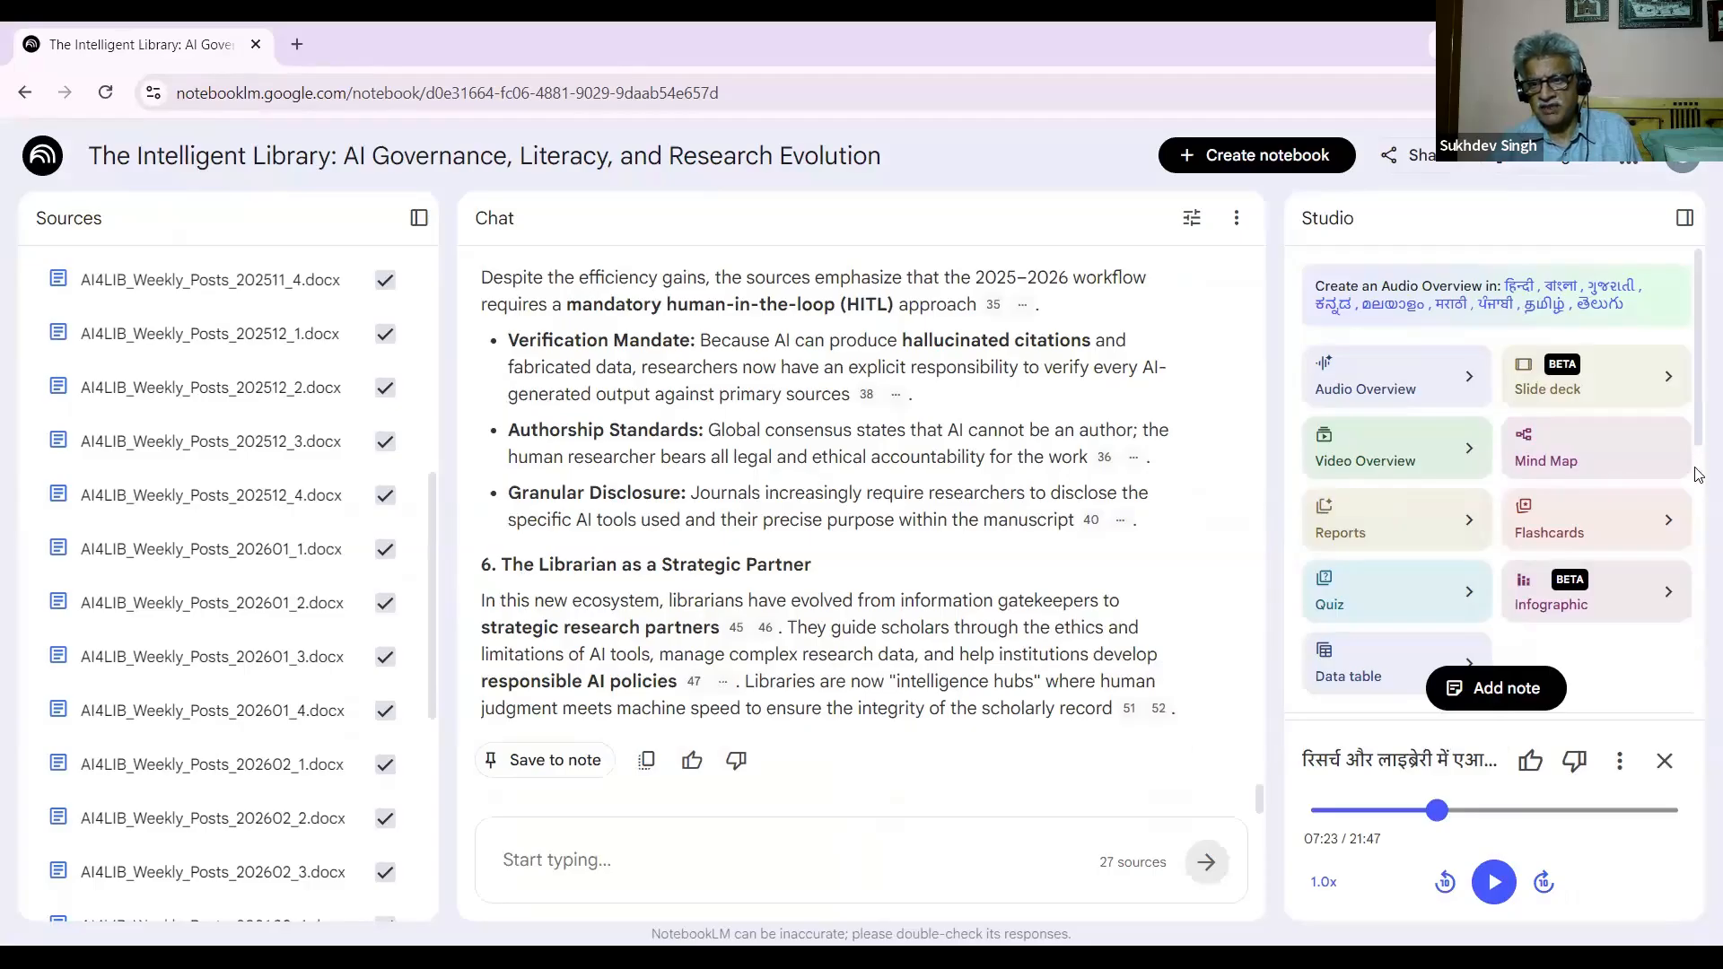
scroll(1697, 474, down, 5)
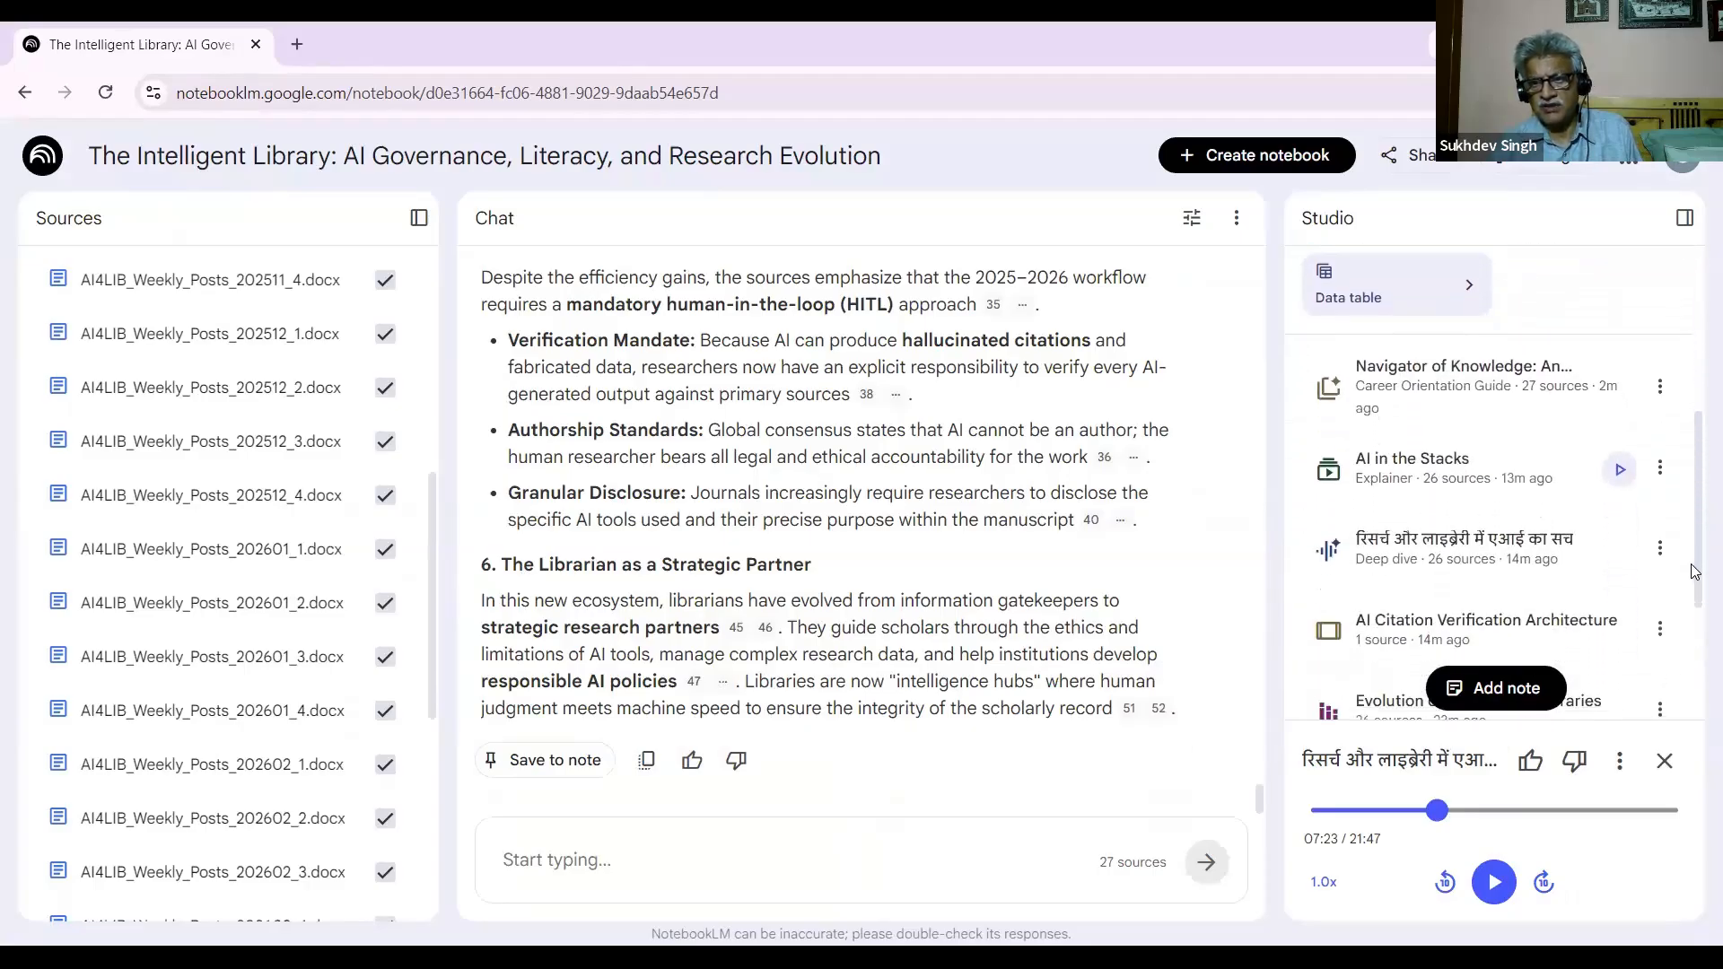
scroll(1692, 574, down, 2)
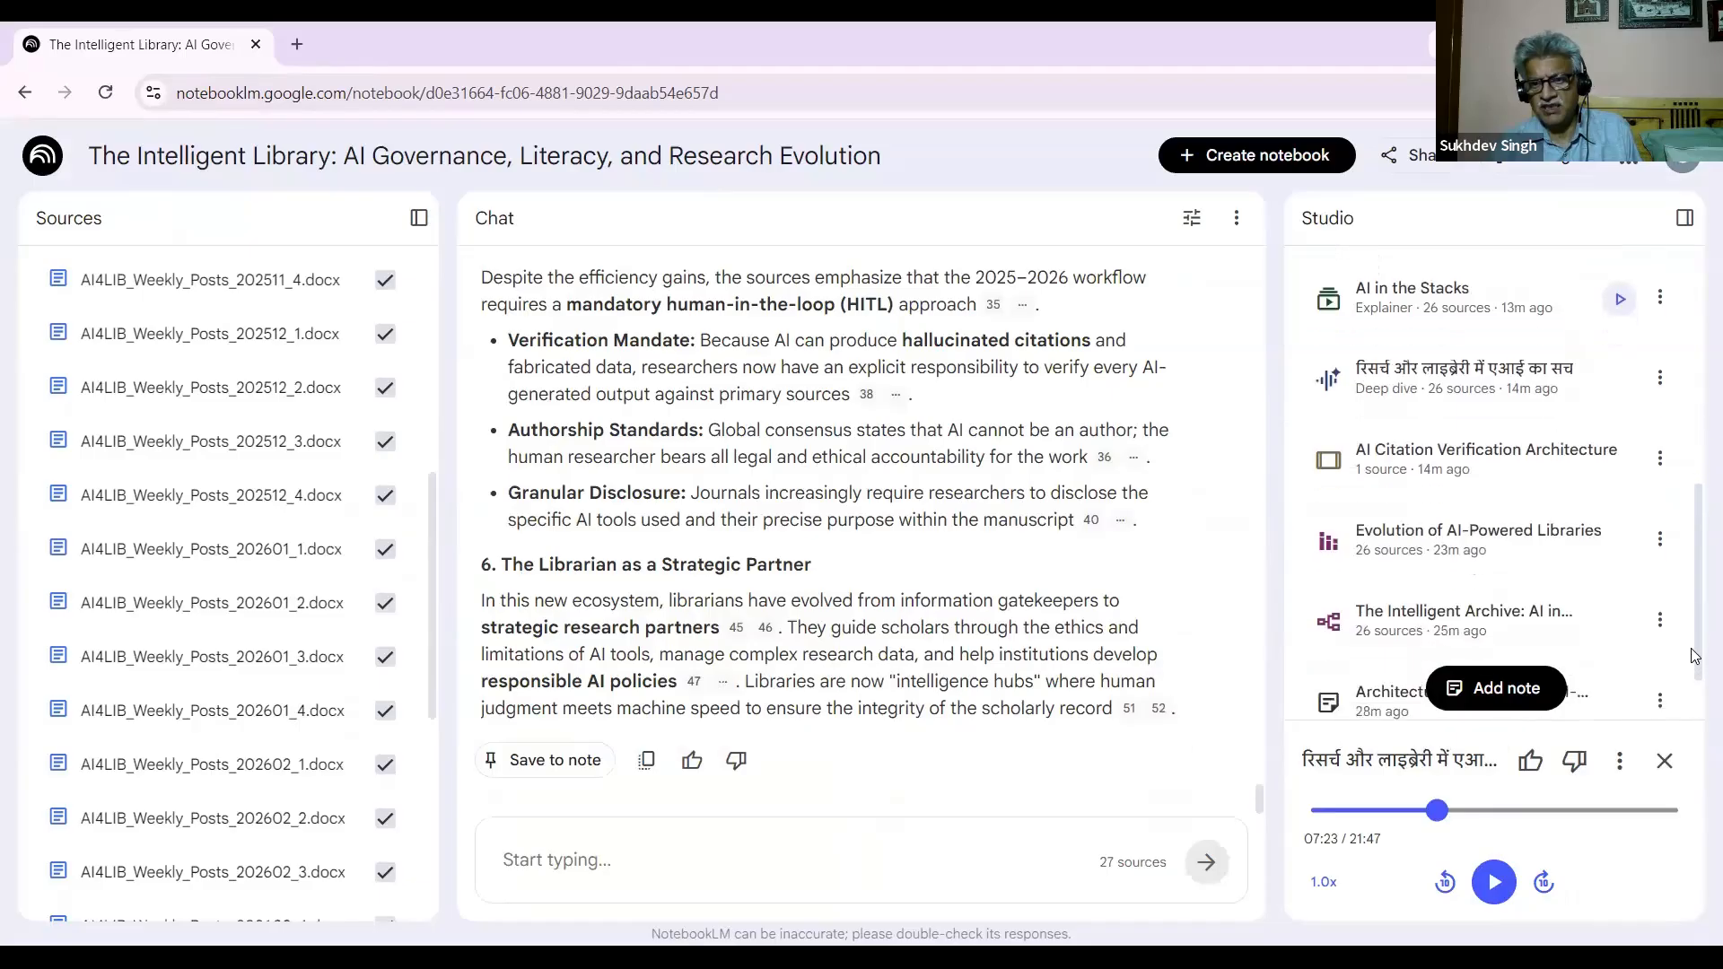
scroll(1694, 655, down, 1)
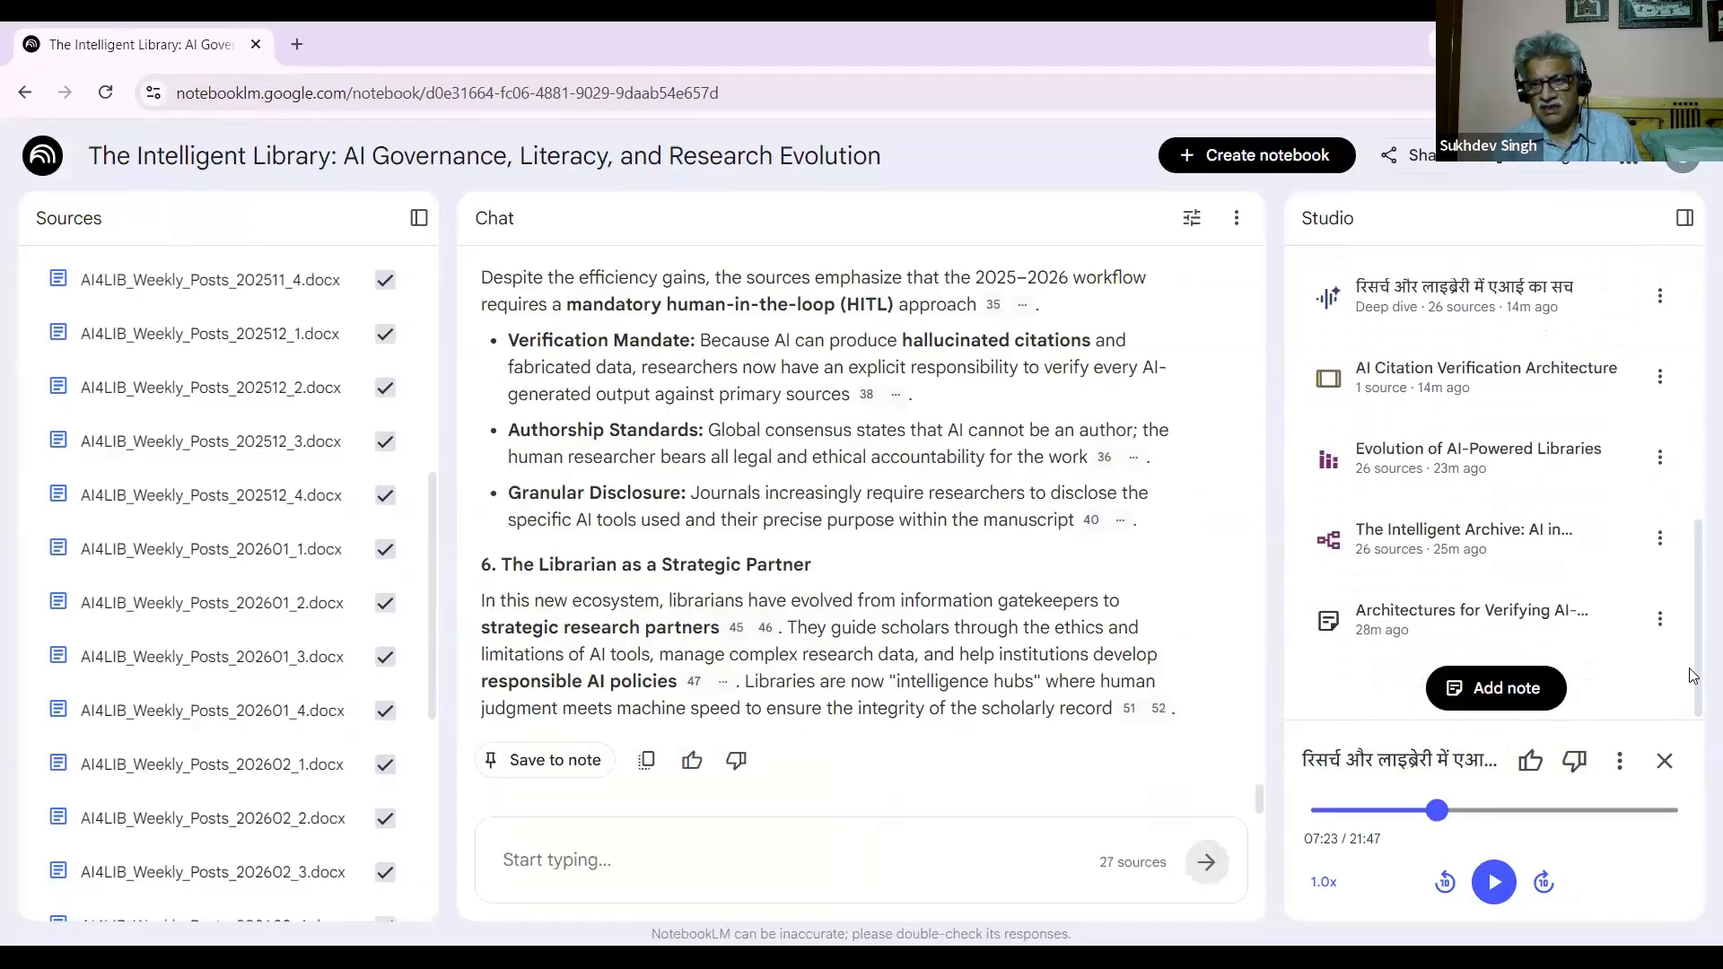
Step: Open the "Navigator of Knowledge" Career Orientation Guide among the generated Studio outputs, read through its sections and return to its beginning
drag(1689, 669, 1689, 660)
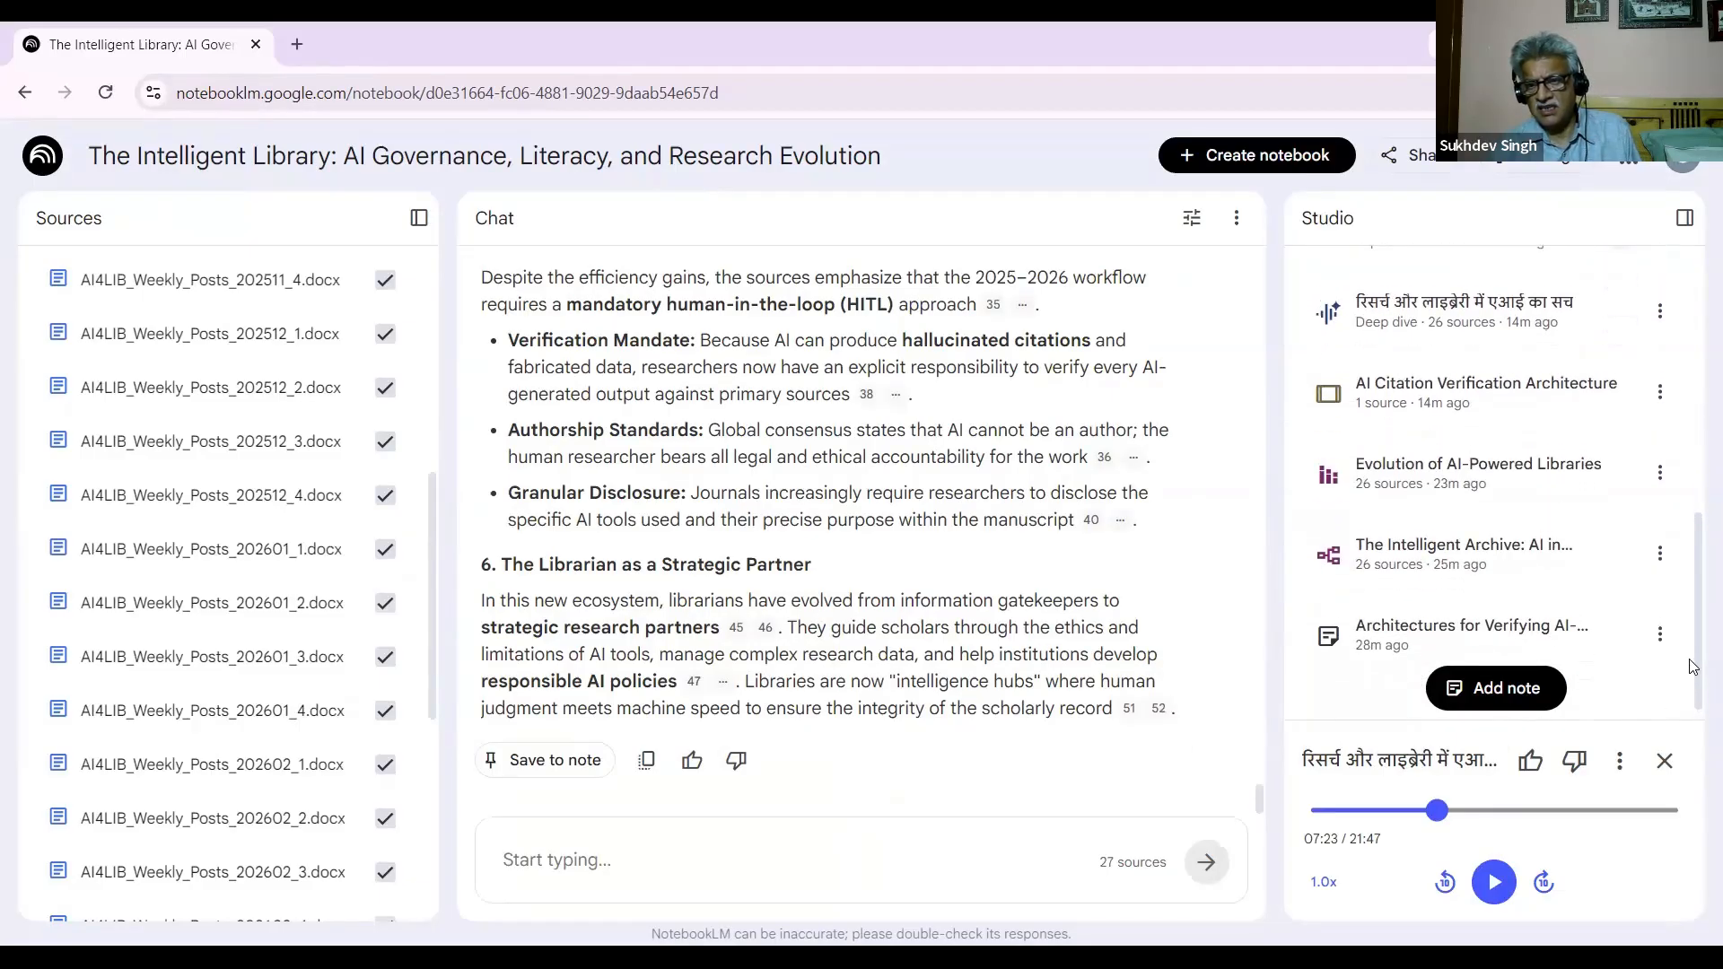
scroll(1694, 660, up, 1)
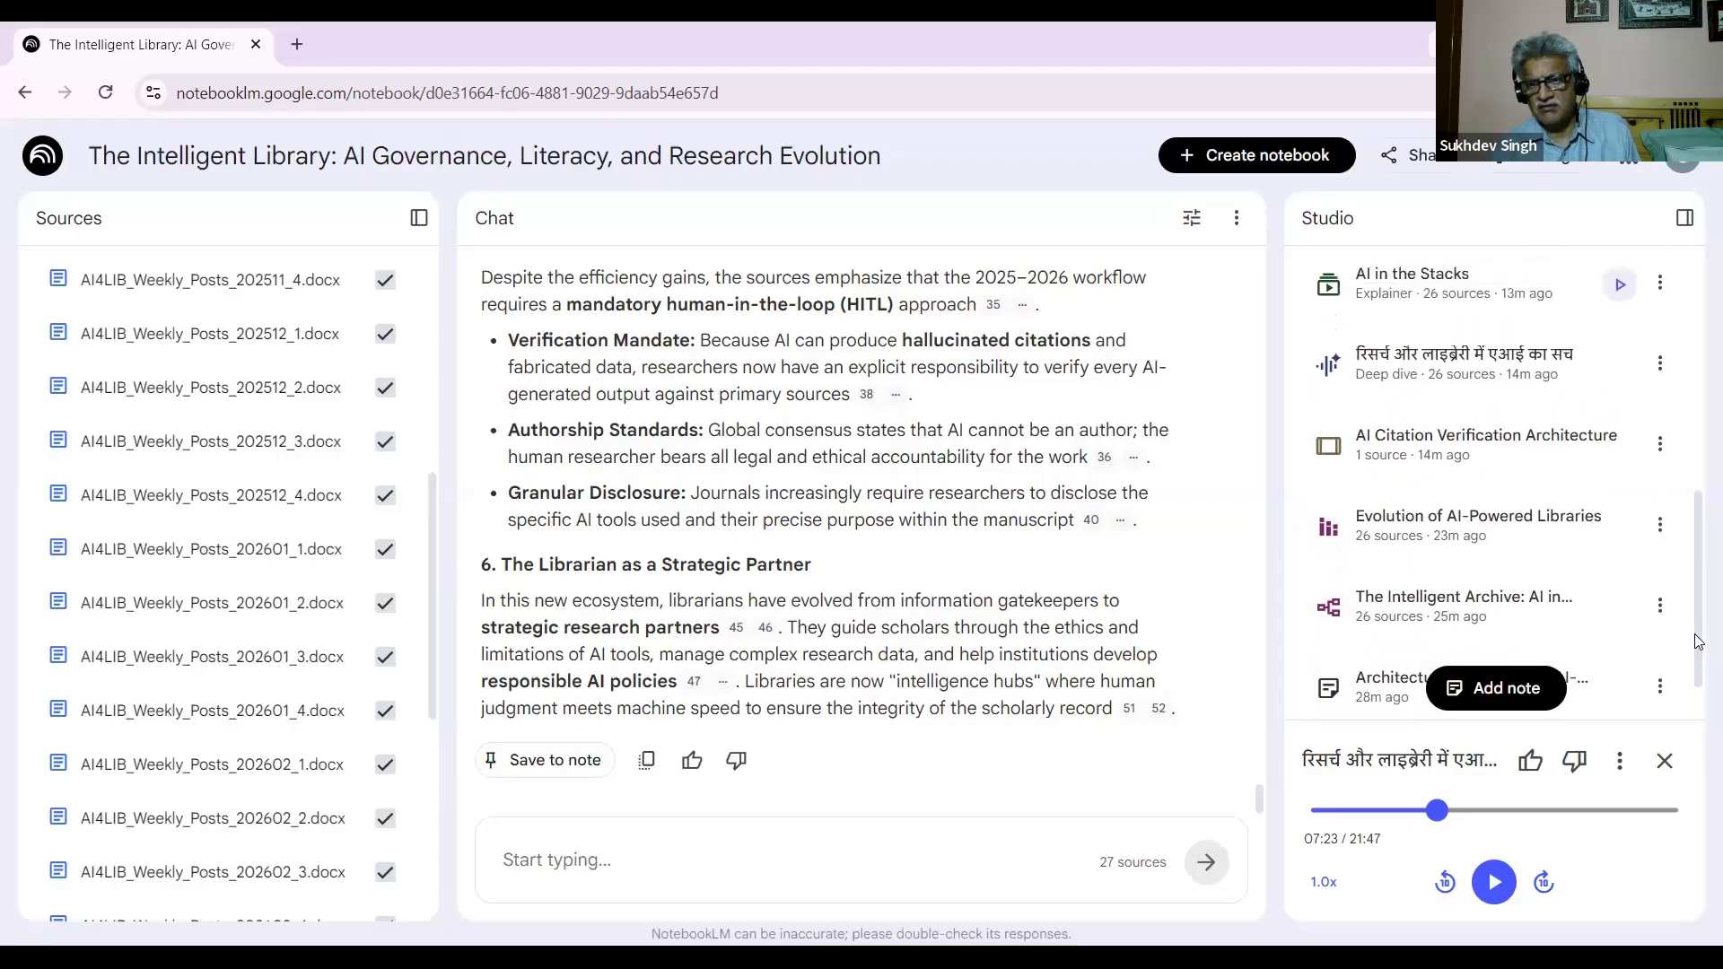
scroll(1697, 636, up, 2)
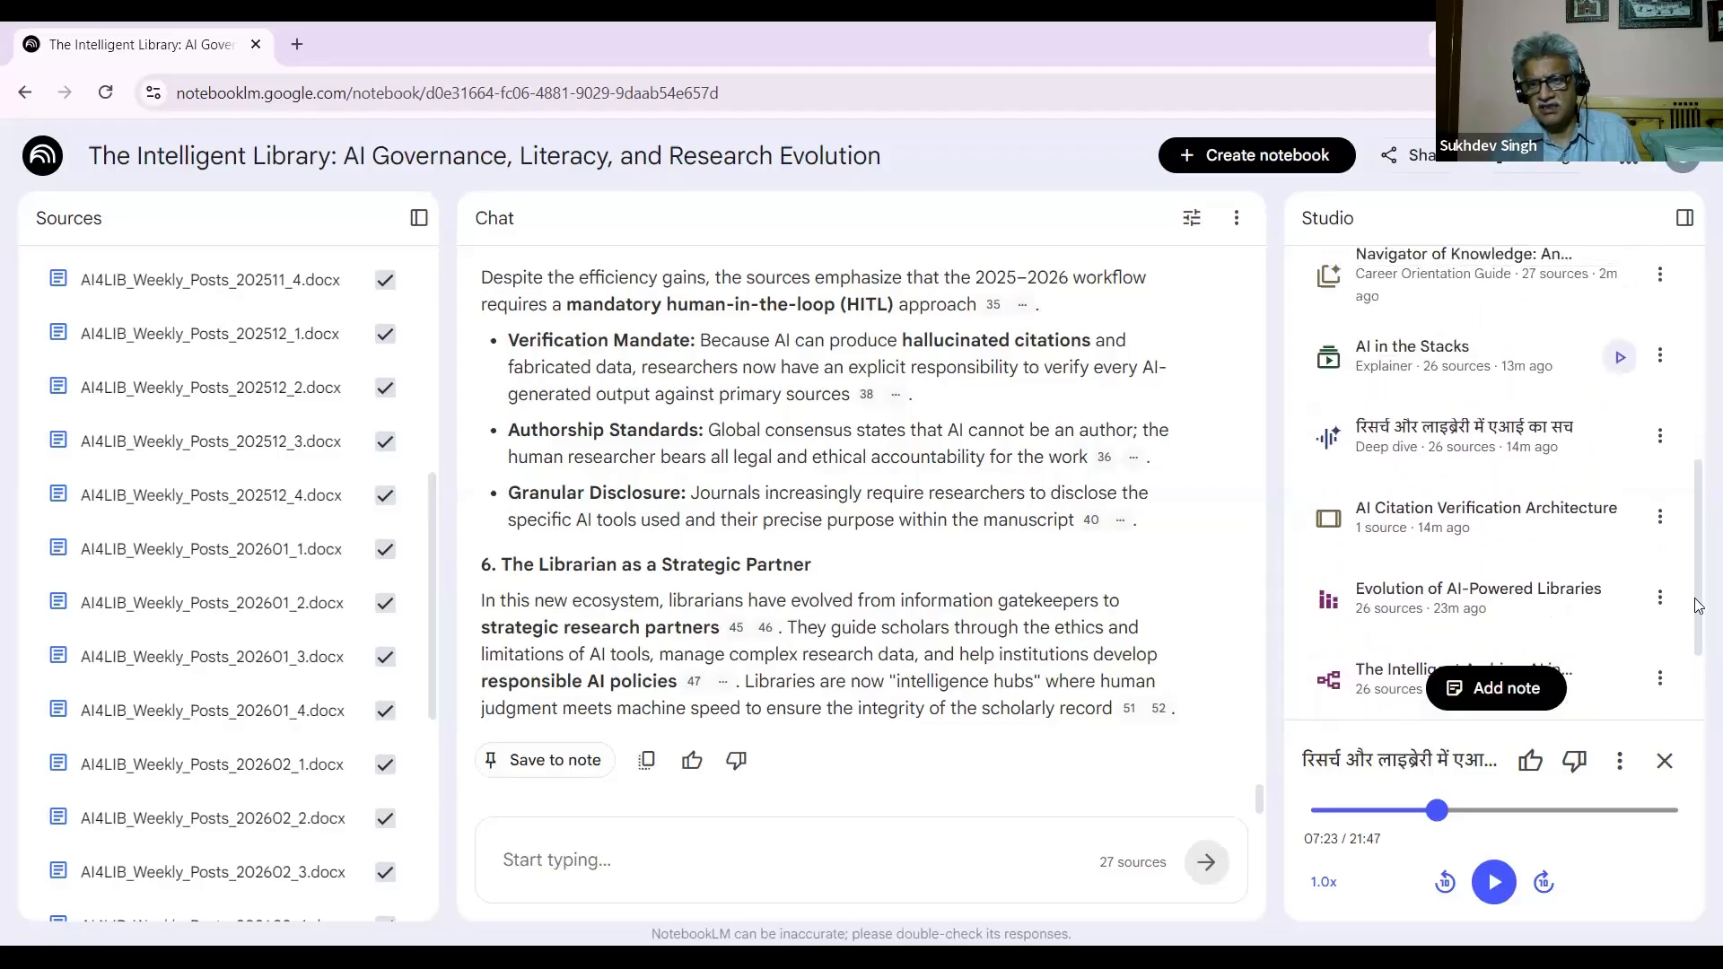
scroll(1698, 600, up, 2)
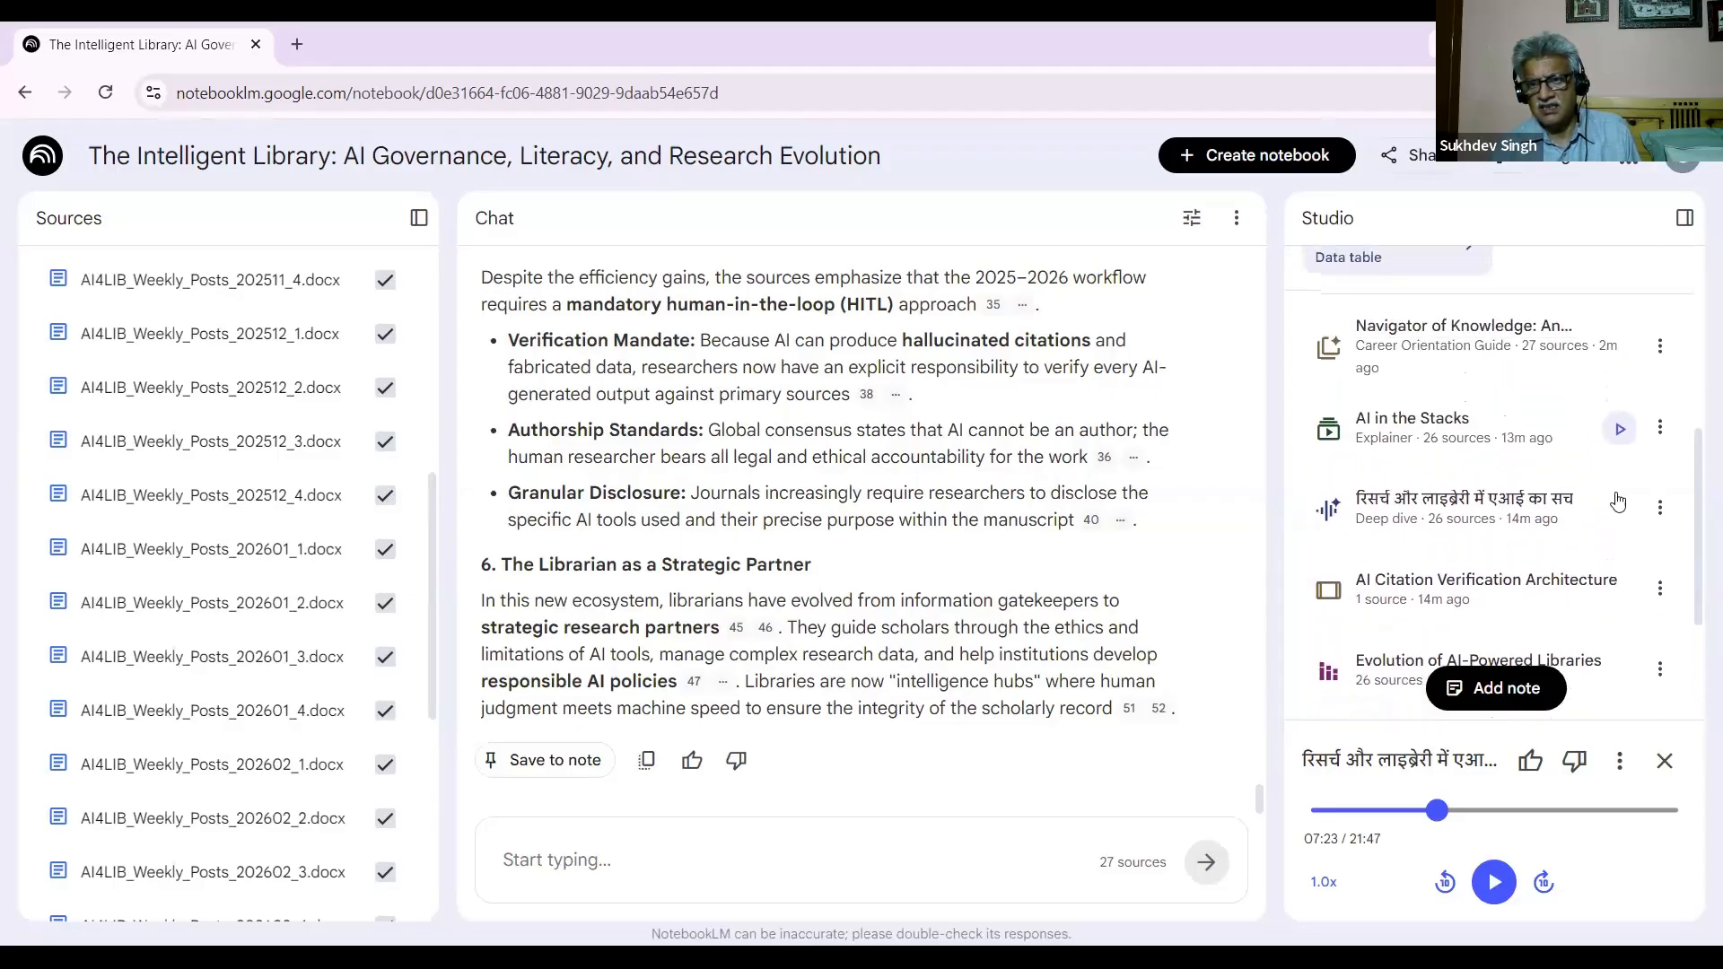
click(1479, 341)
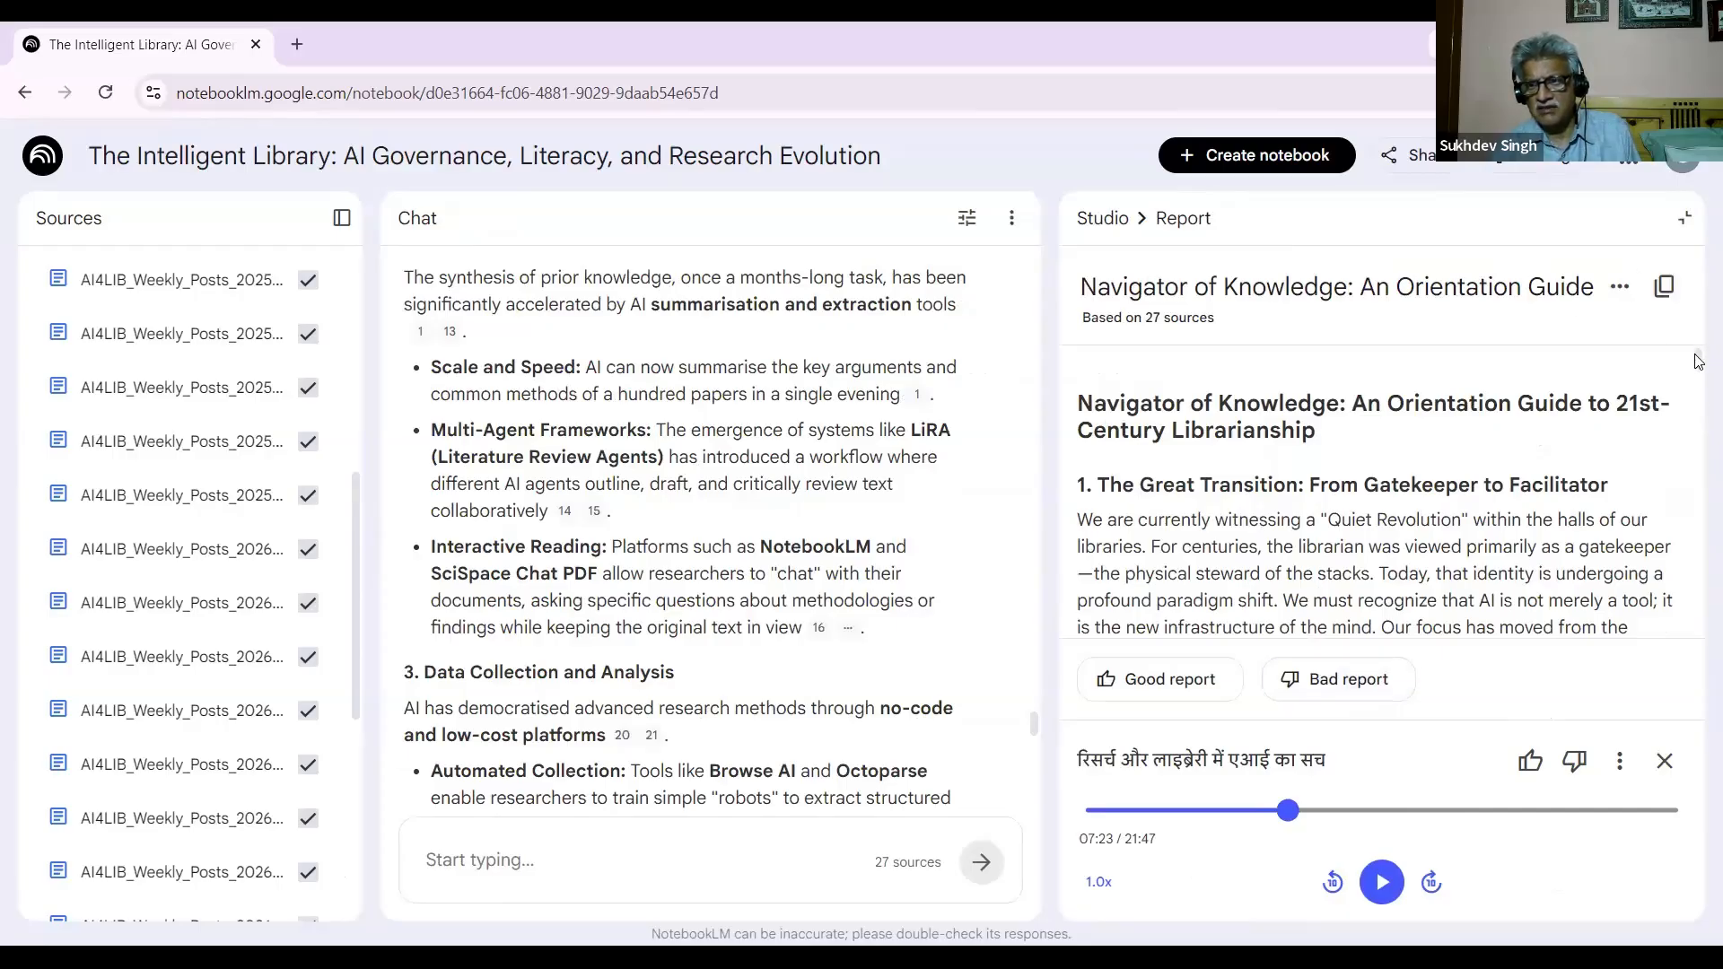
drag(1696, 357, 1698, 481)
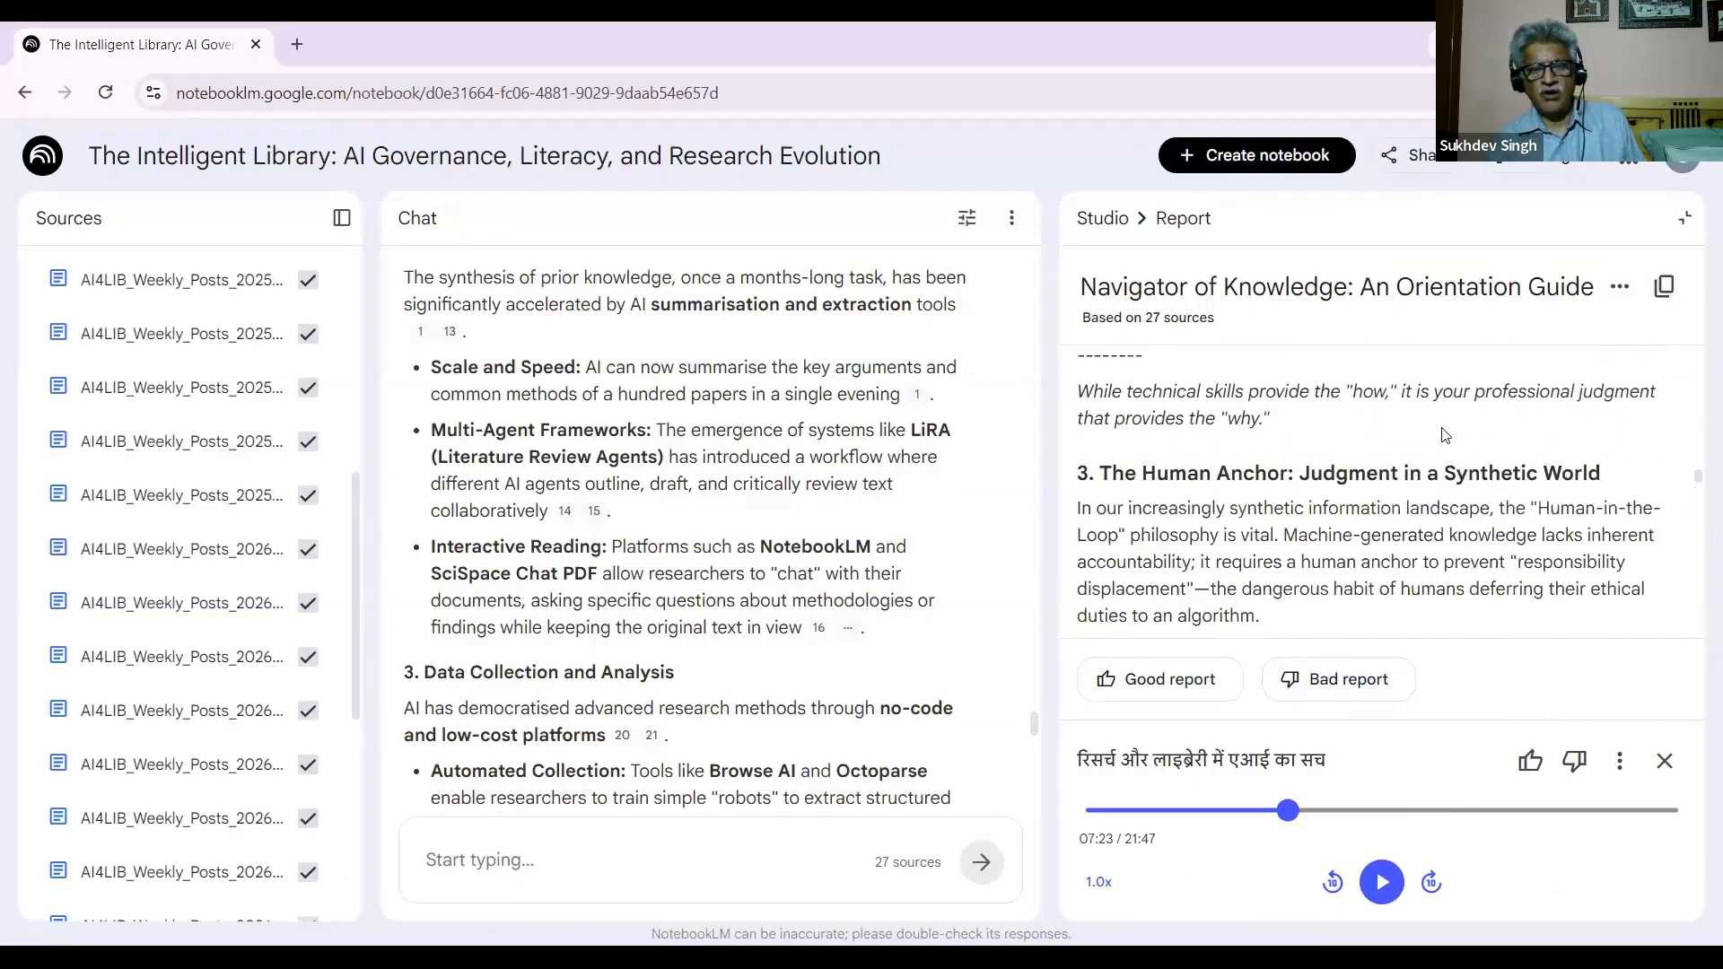
scroll(1442, 434, down, 2)
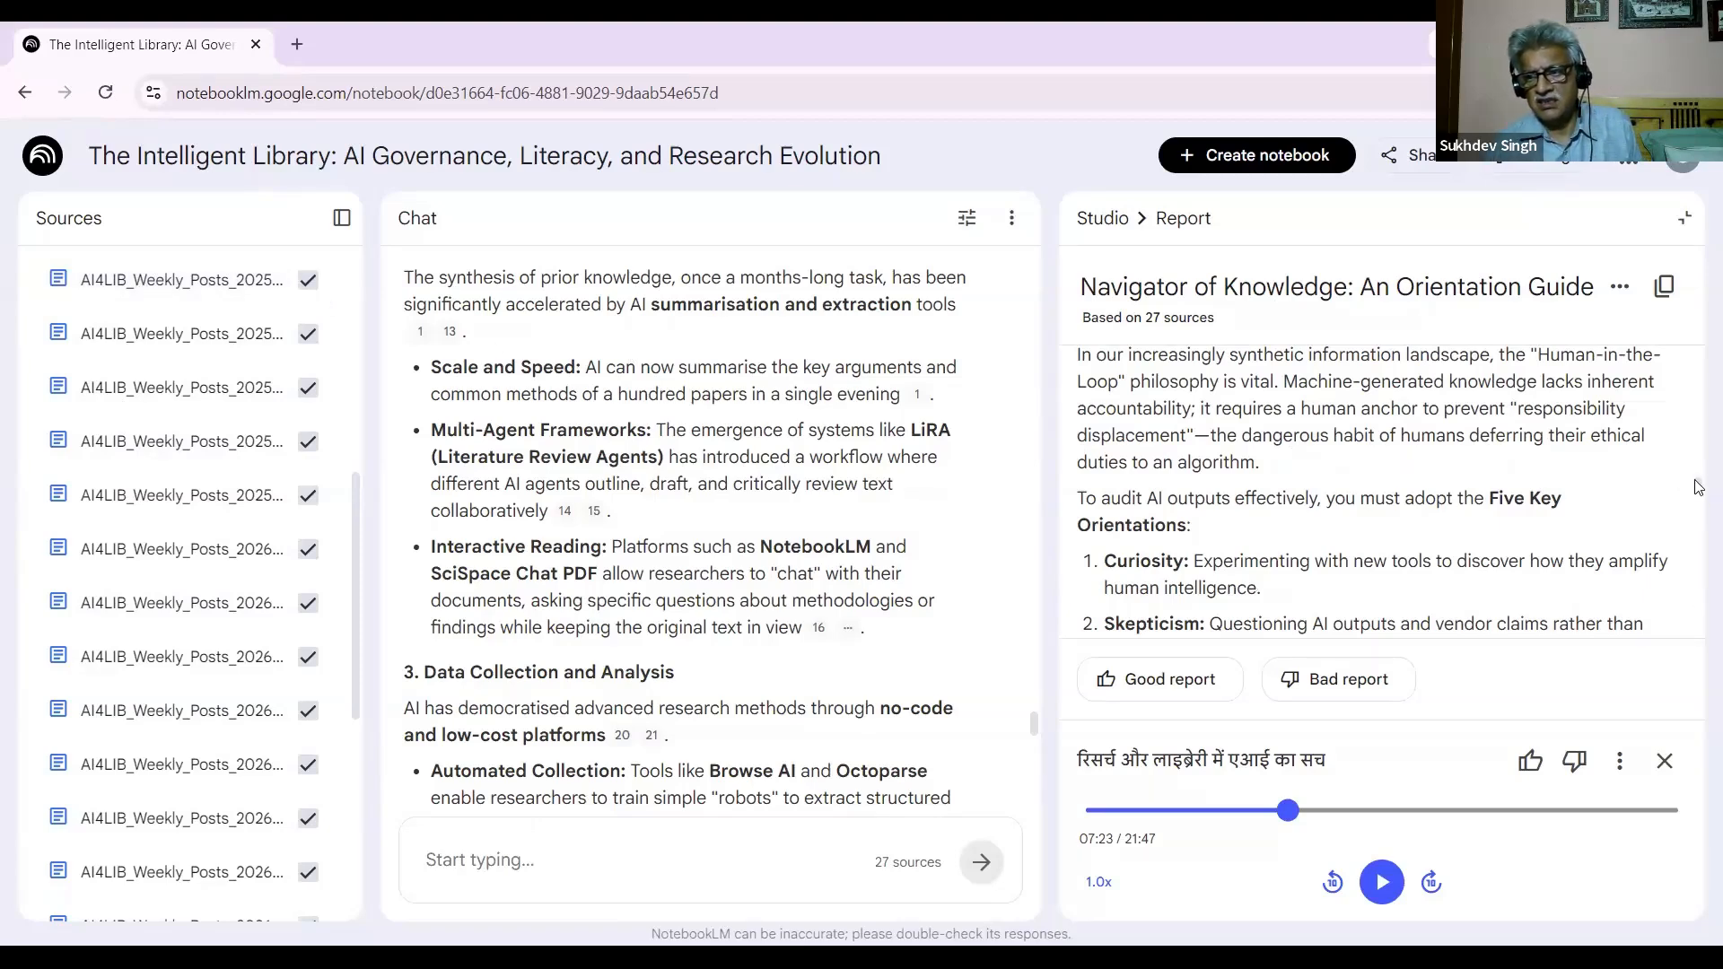
scroll(1697, 500, down, 3)
drag(1697, 501, 1697, 540)
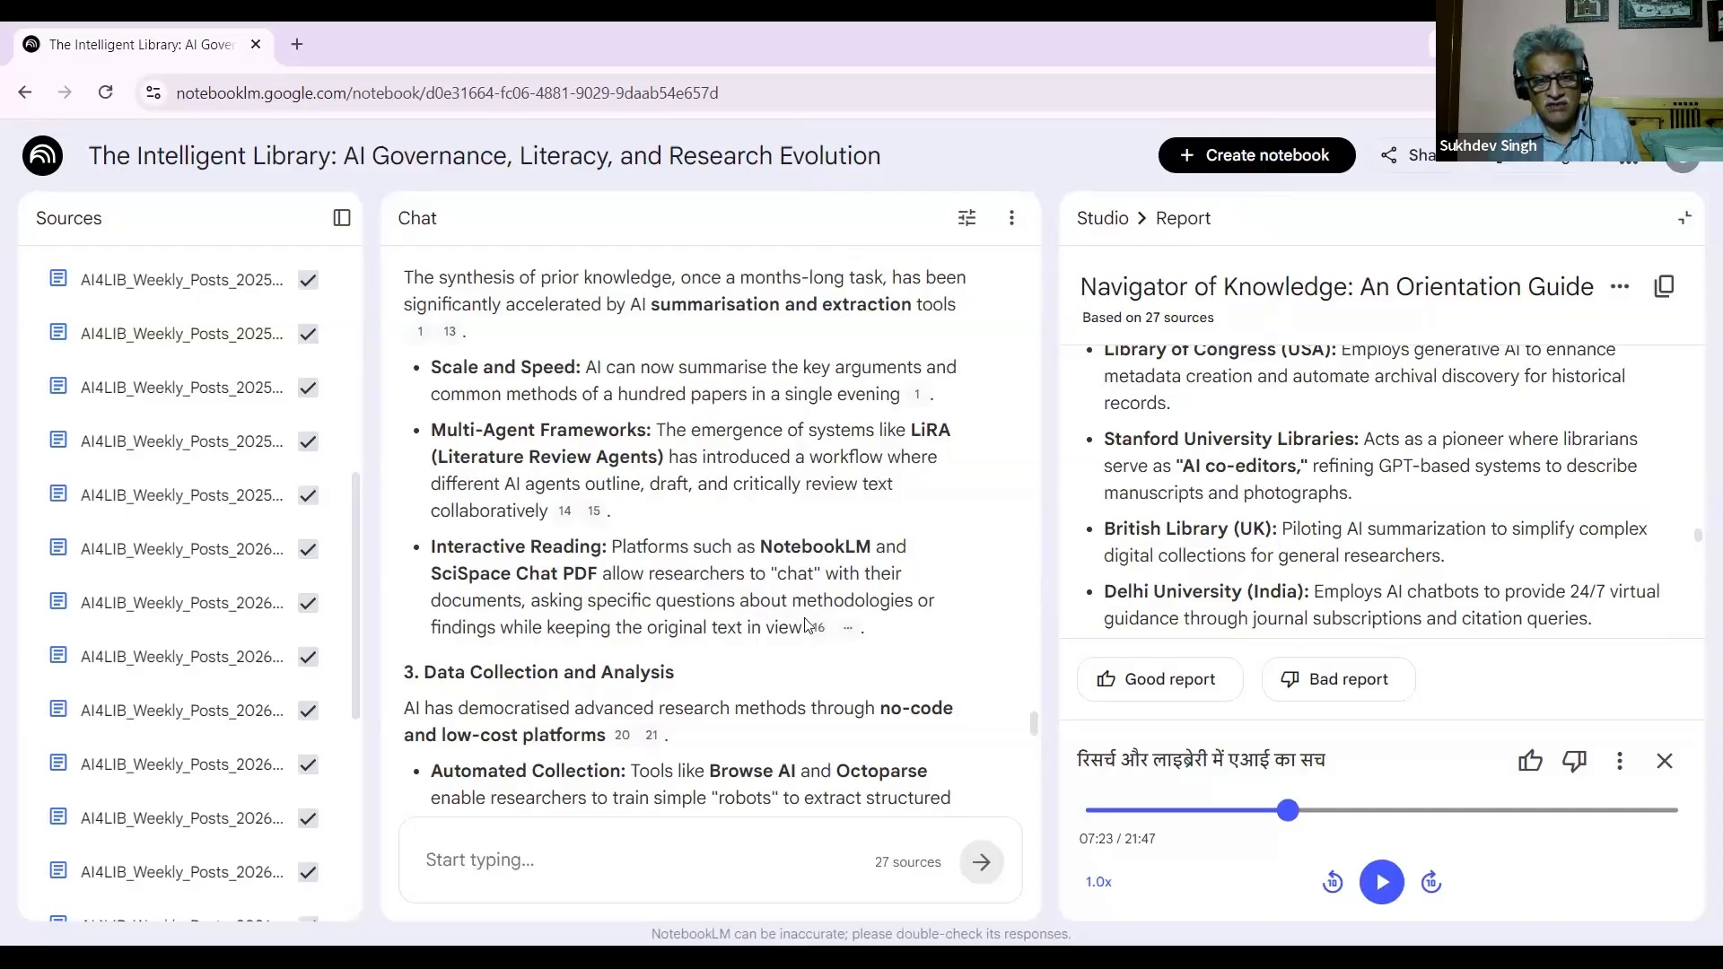
mouse_move(815, 630)
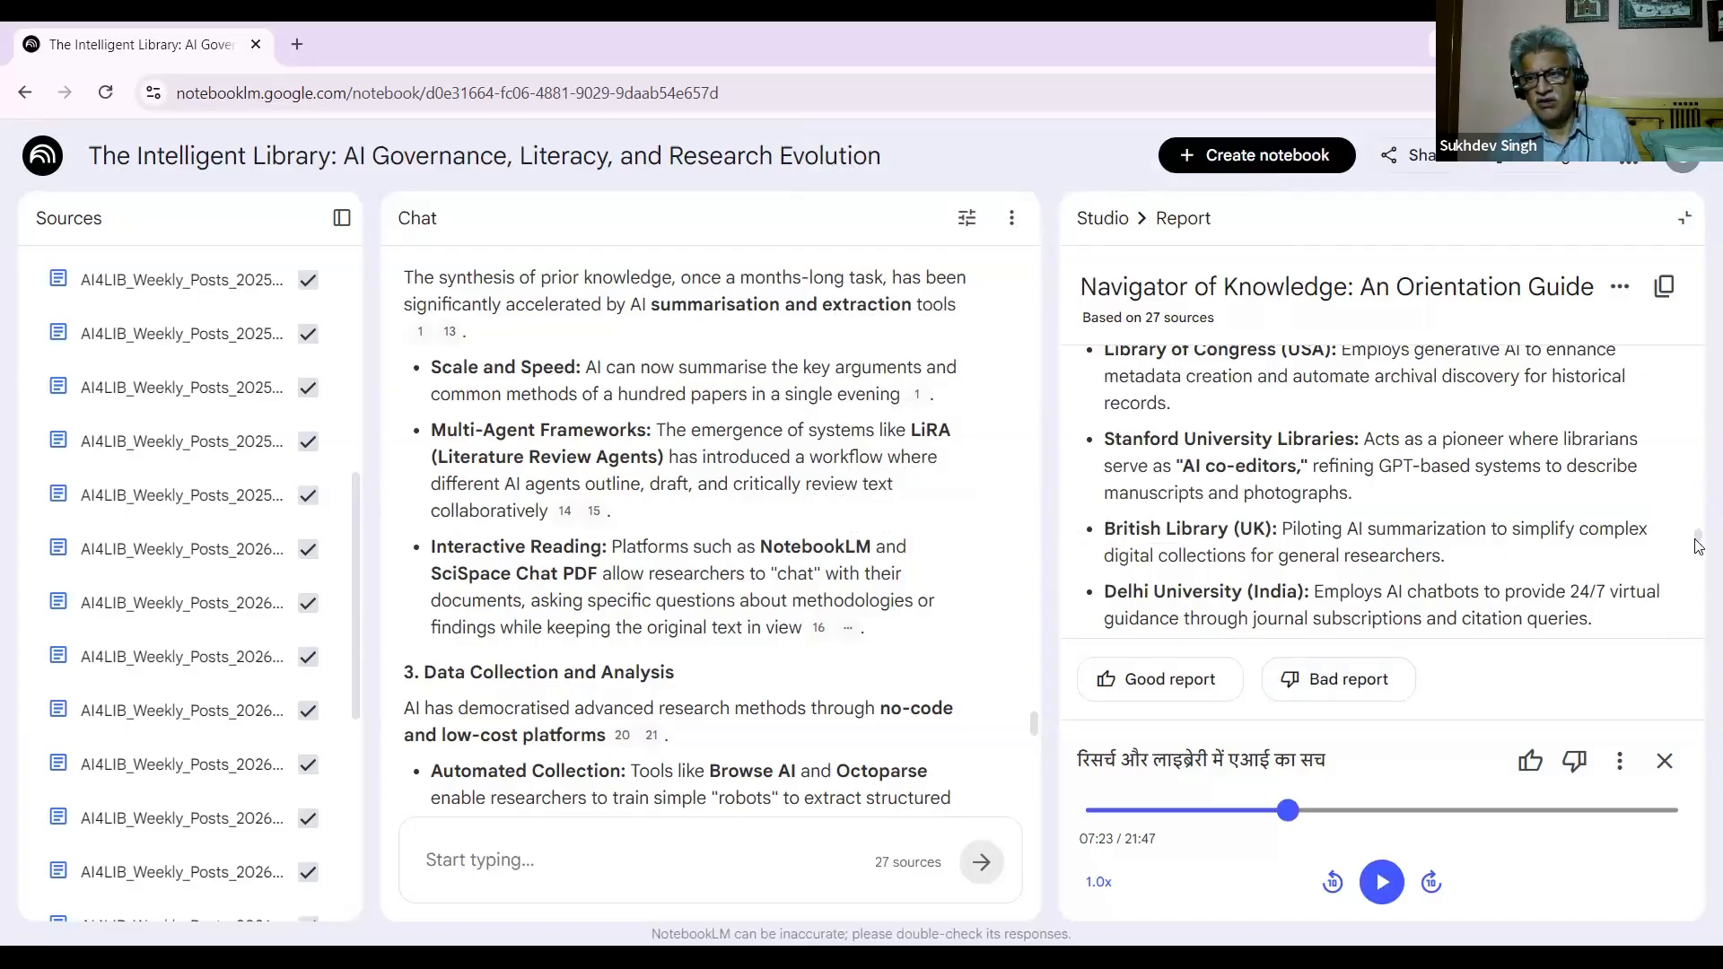
drag(1697, 545, 1436, 338)
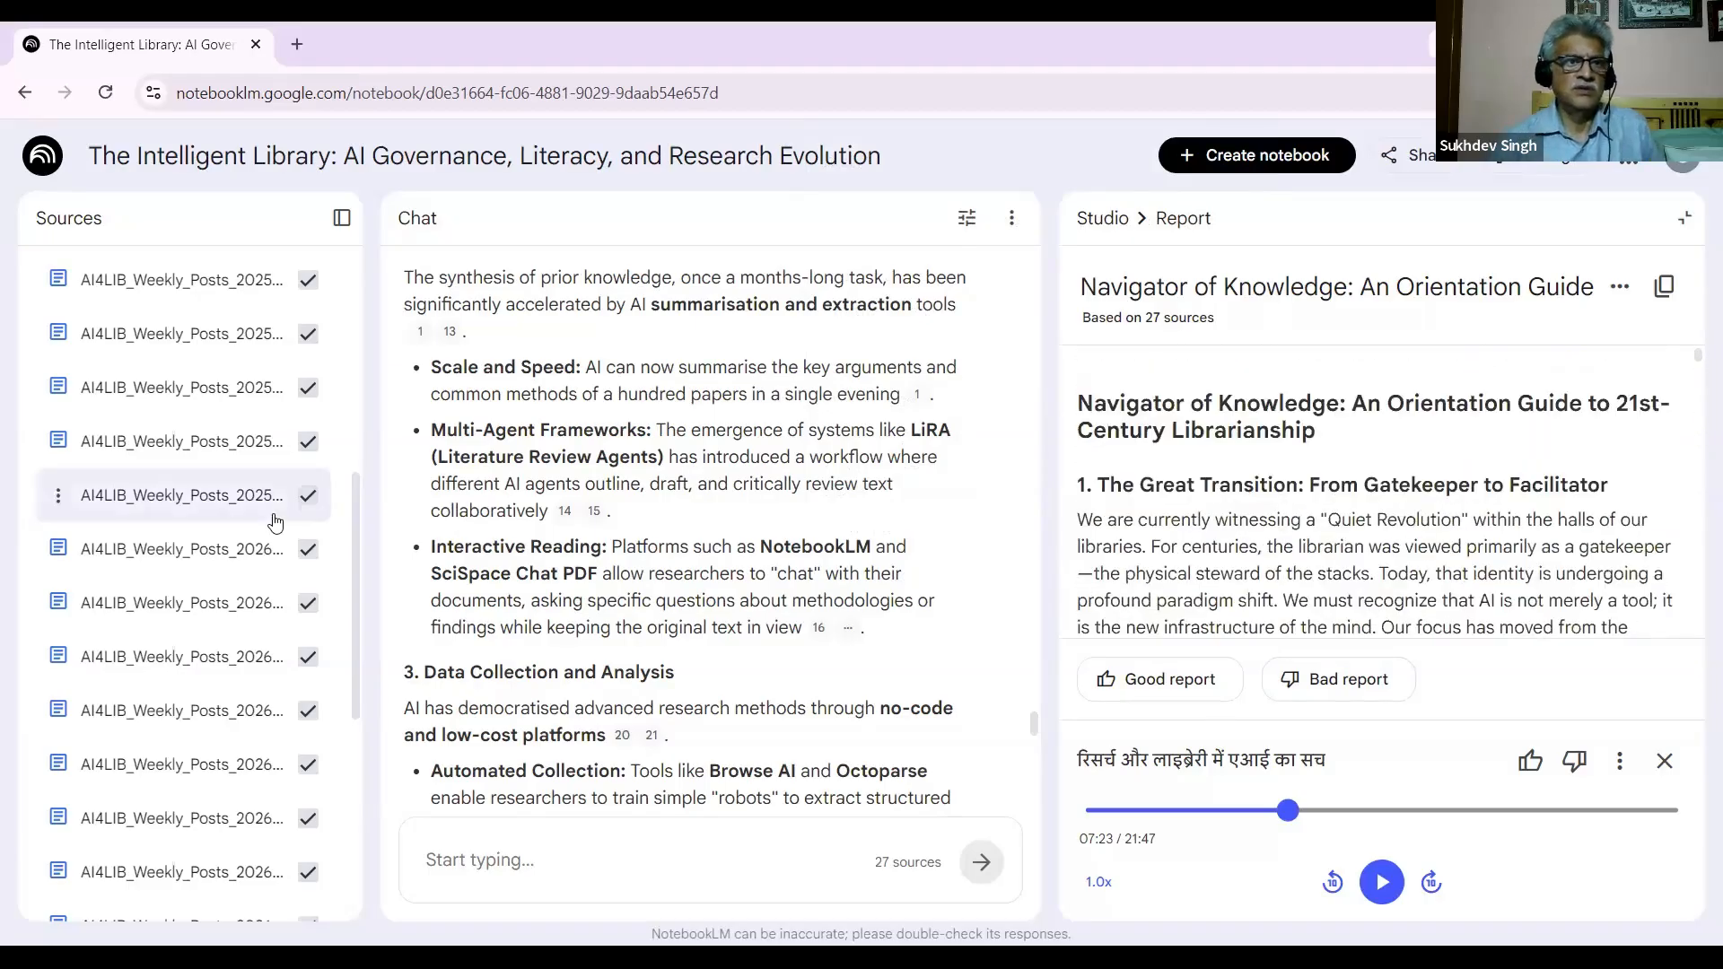